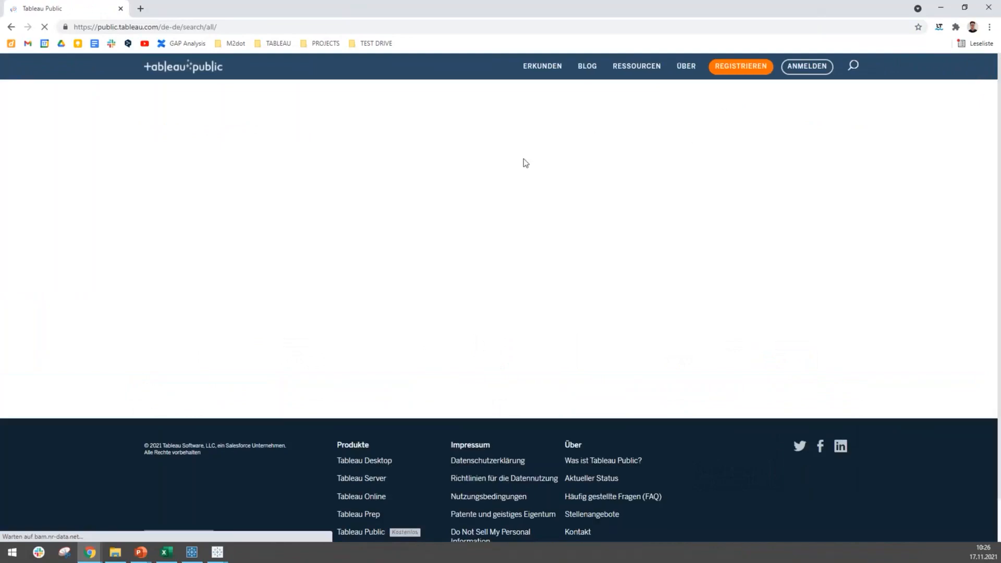
Step: Search Tableau Public for "waterfall chart"
type("wa")
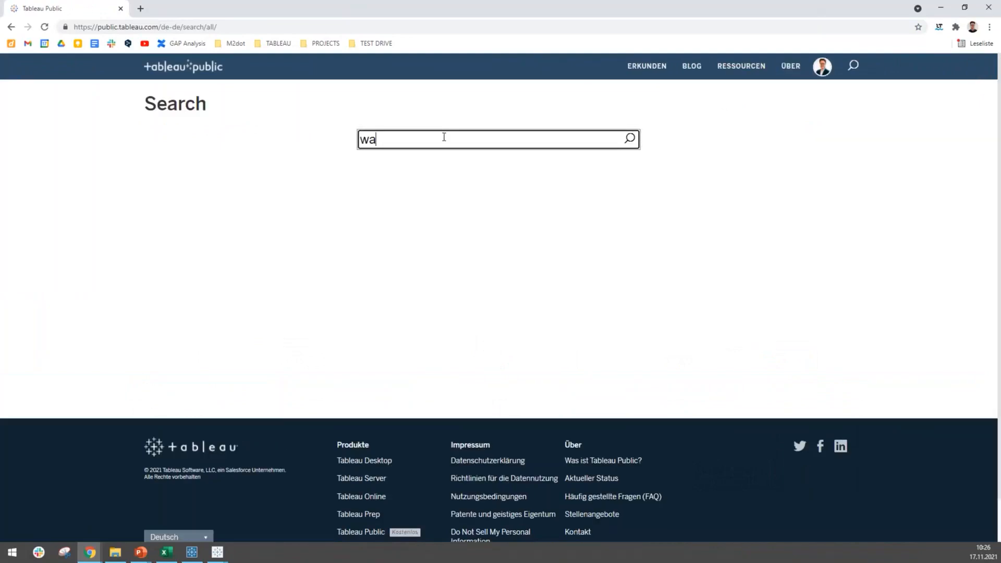
type("terfall vchart")
key("Left")
key("Left")
key("Left")
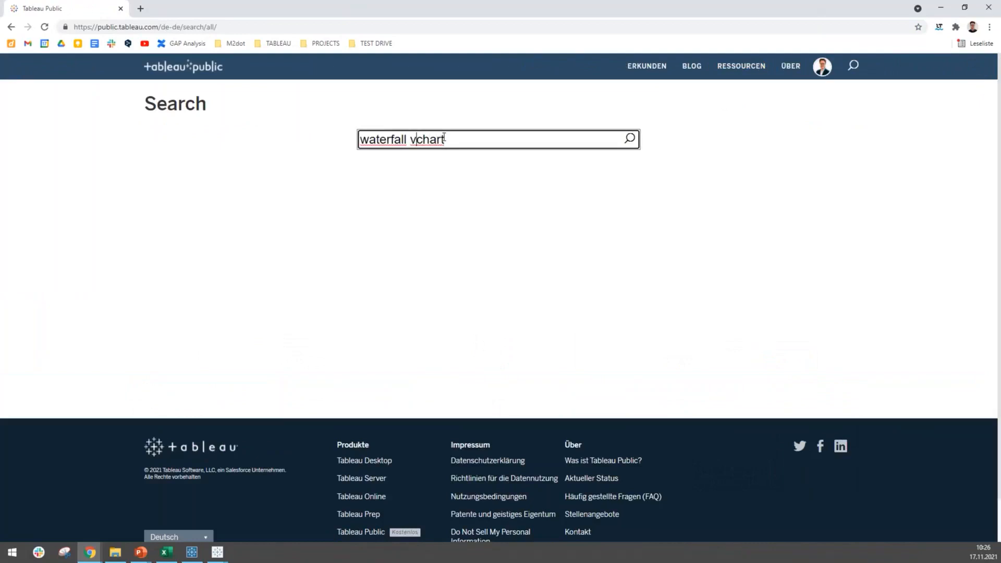
key("BackSpace")
key("Return")
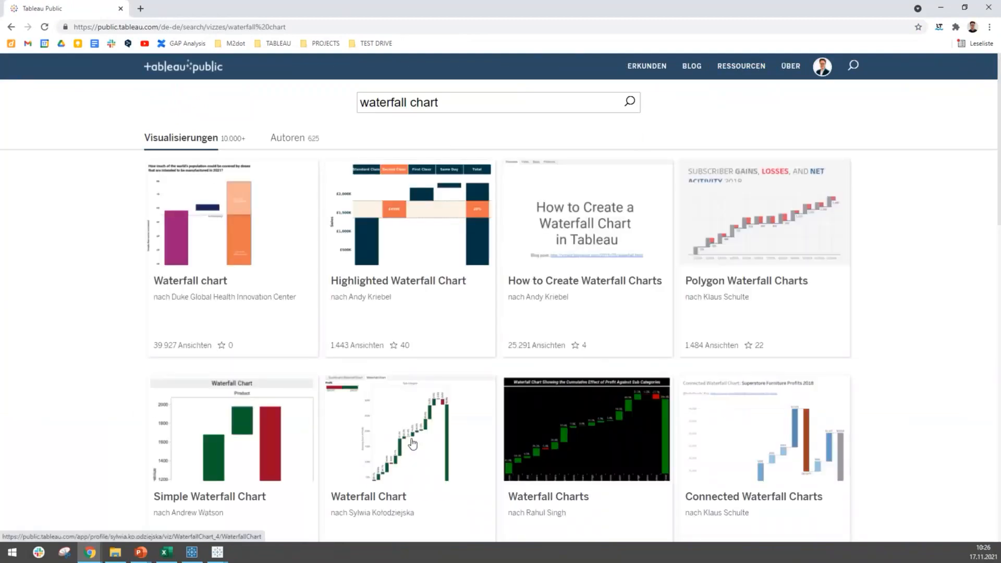
Step: Open the Highlighted Waterfall Chart visualization from the search results and check its available download formats
scroll(413, 443, "down", 1)
scroll(413, 444, "down", 5)
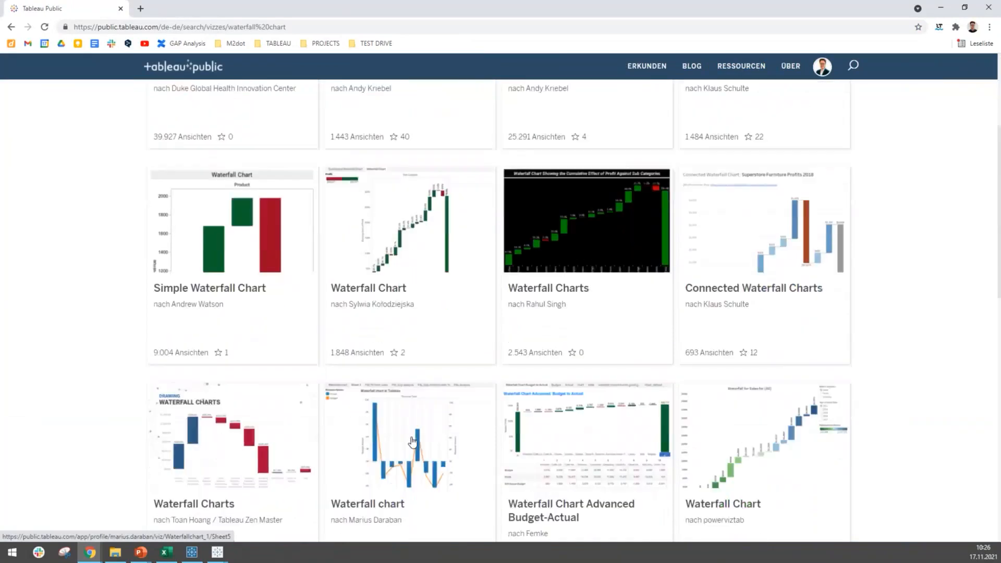
scroll(408, 440, "up", 6)
left_click(355, 286)
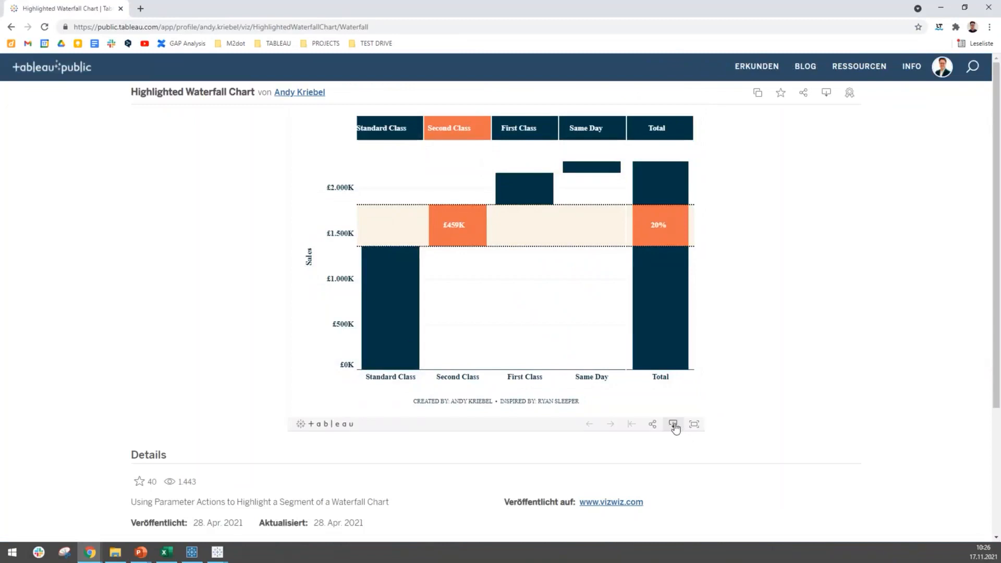
left_click(674, 424)
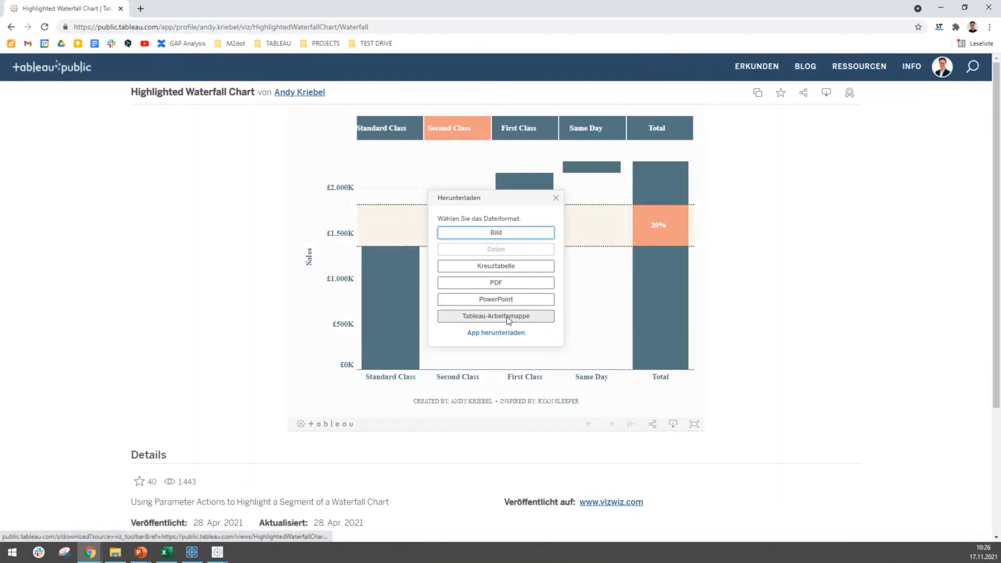
left_click(556, 199)
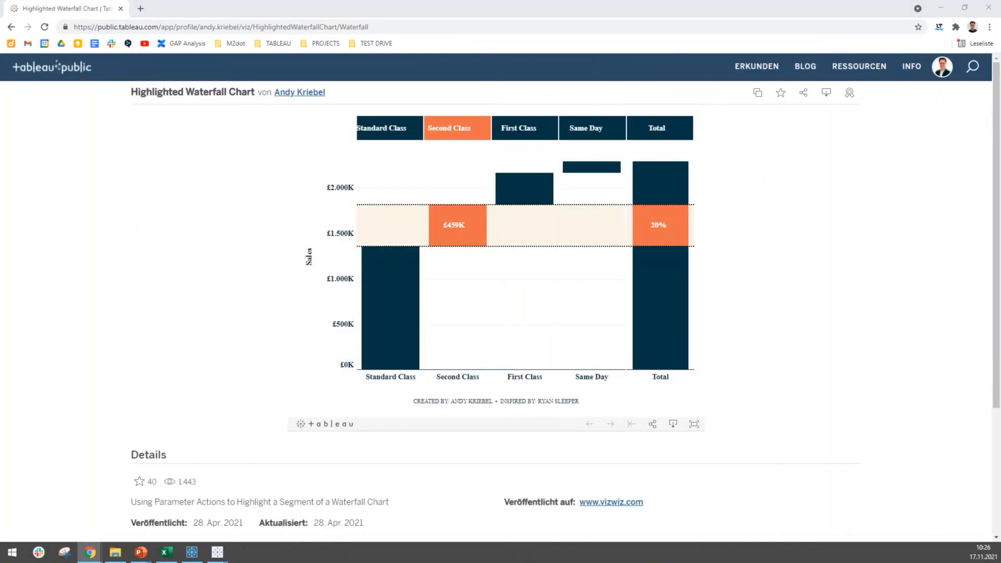
Step: Bring the tableautim Tableau Public profile into the main browser window and browse its published visualizations
left_click_drag(0, 55, 193, 9)
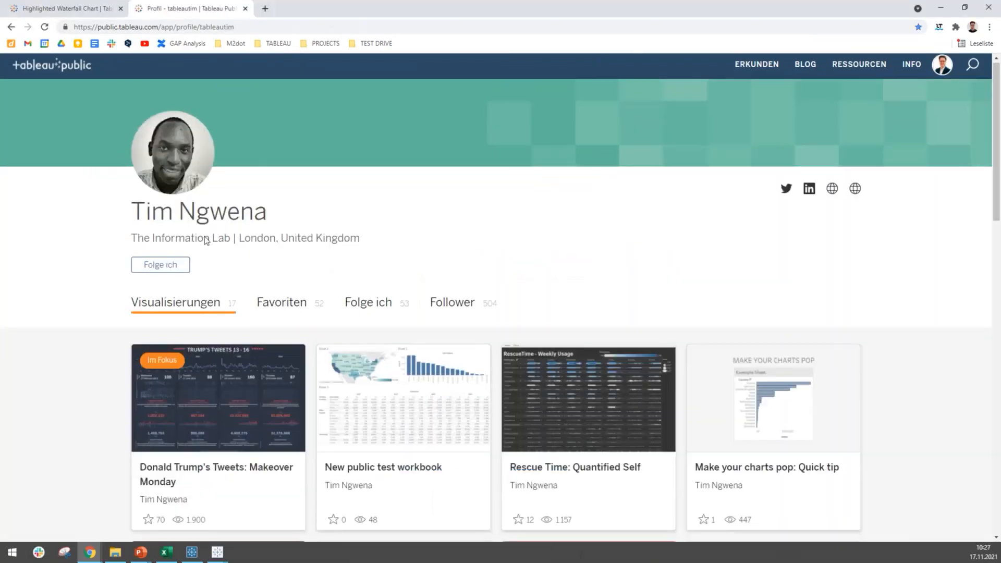
scroll(203, 247, "down", 2)
scroll(486, 315, "down", 9)
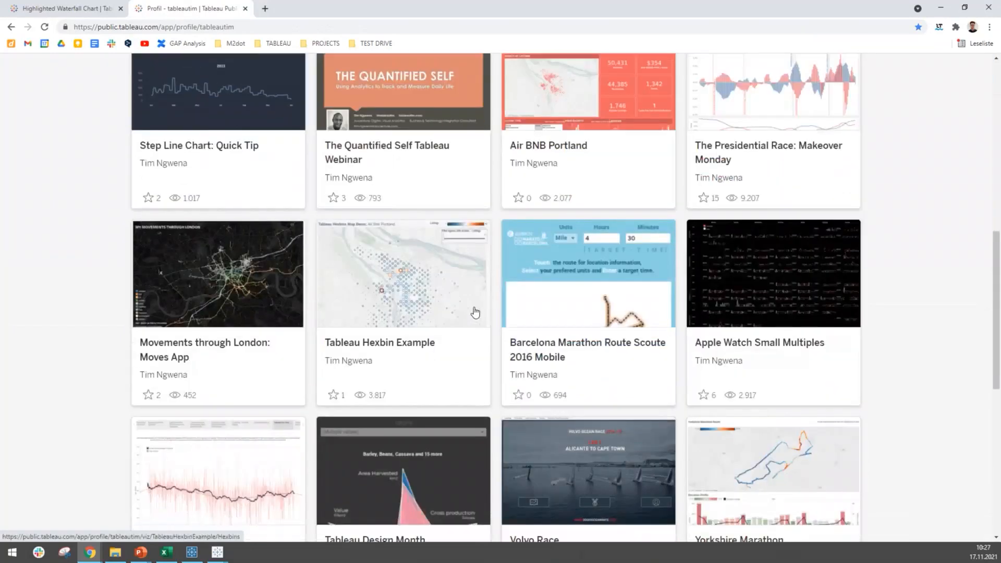
scroll(100, 196, "up", 11)
left_click_drag(137, 214, 254, 222)
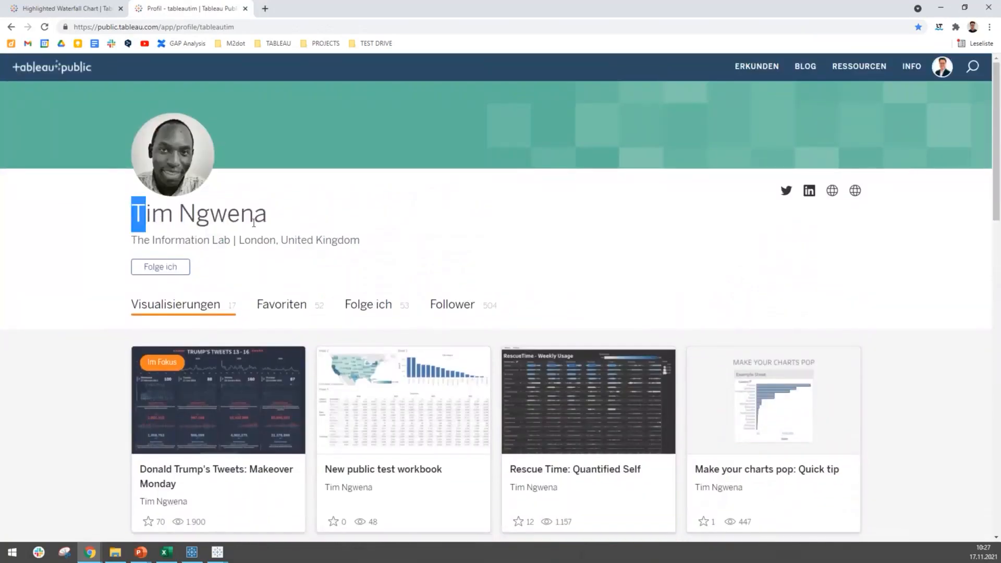
Step: Bring the Tableau Tim YouTube channel into the main browser window, look through its uploaded videos, and close it
key("alt+Tab")
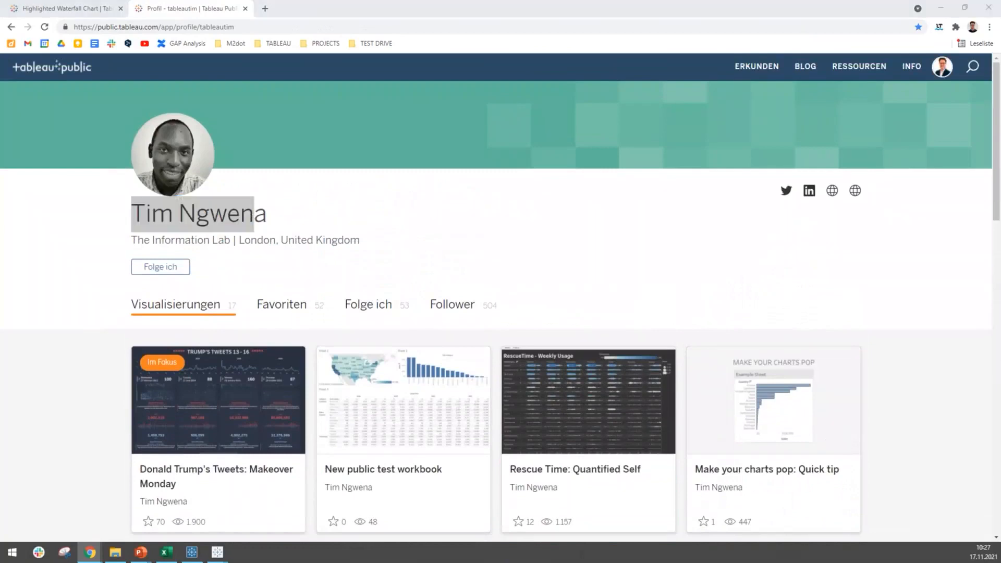
left_click_drag(149, 163, 384, 9)
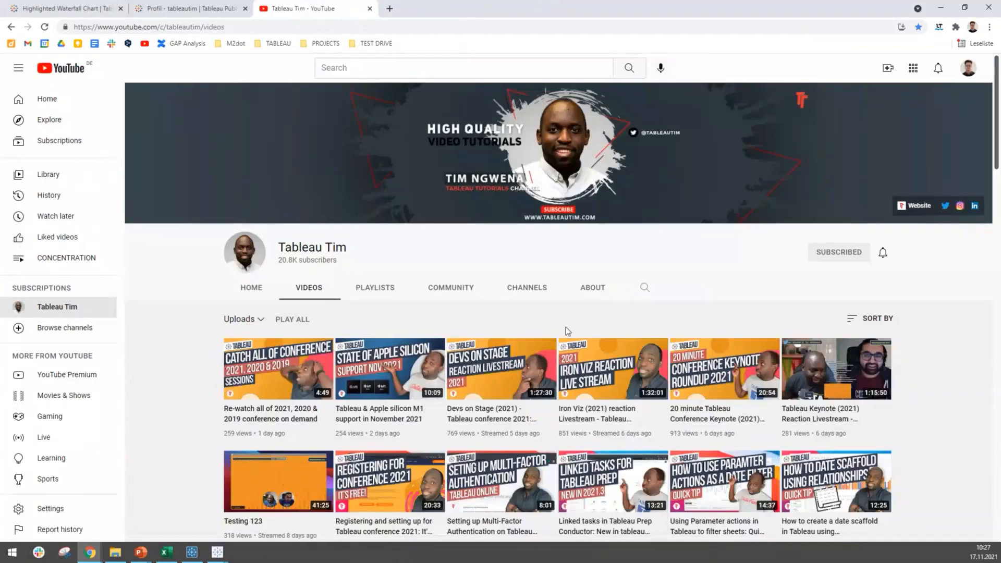
scroll(554, 343, "down", 3)
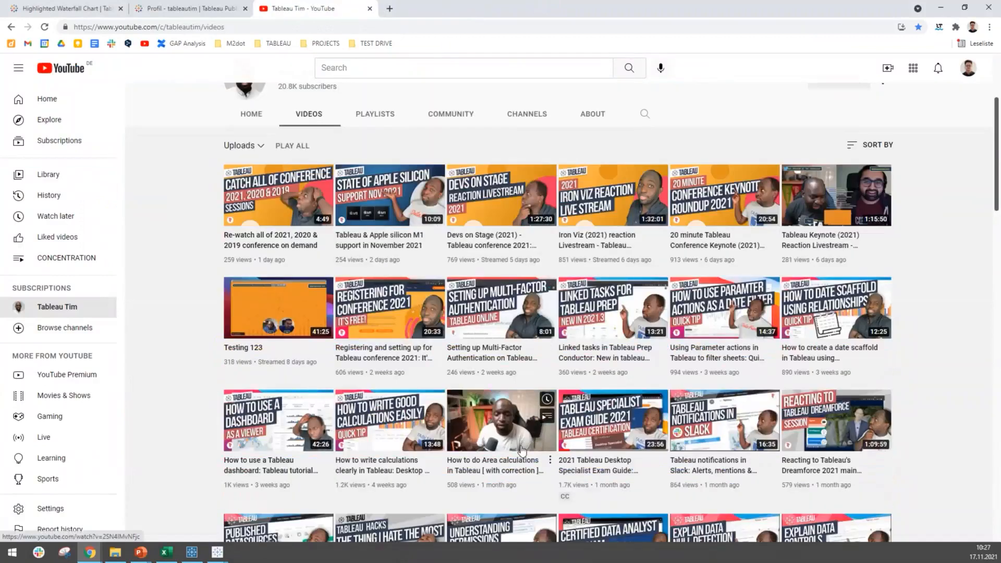
scroll(520, 450, "up", 3)
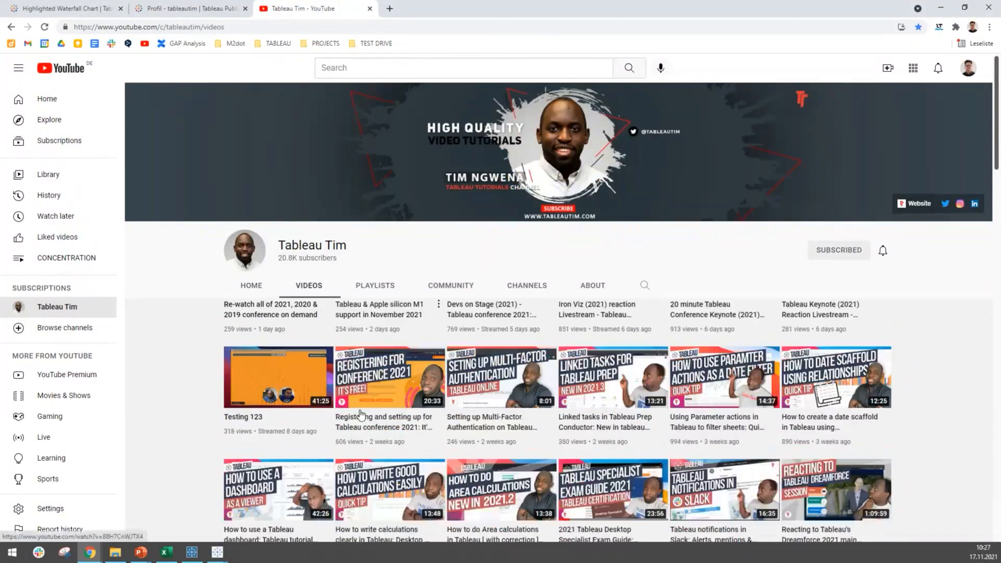
scroll(380, 414, "down", 5)
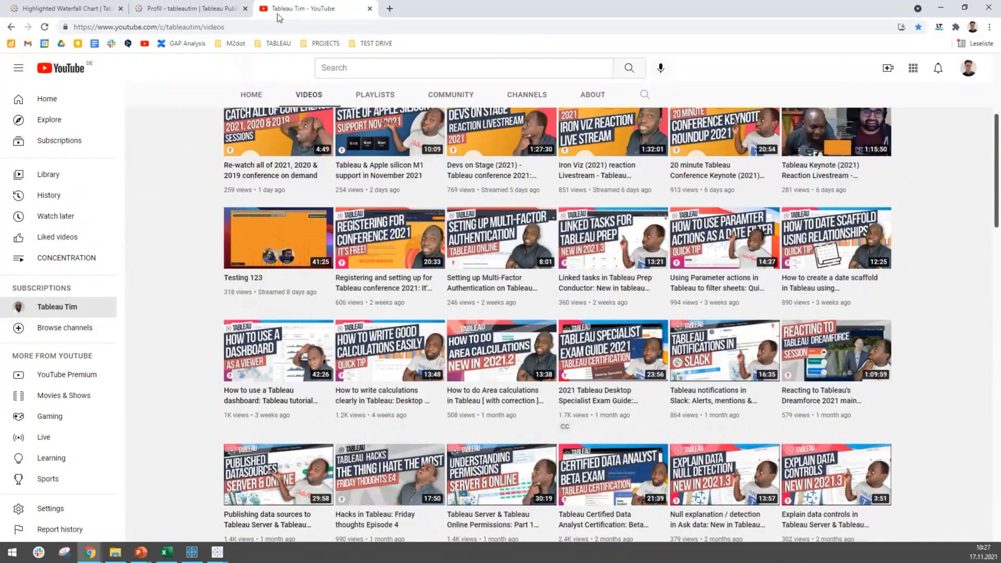
left_click_drag(278, 14, 271, 14)
key("ctrl+w")
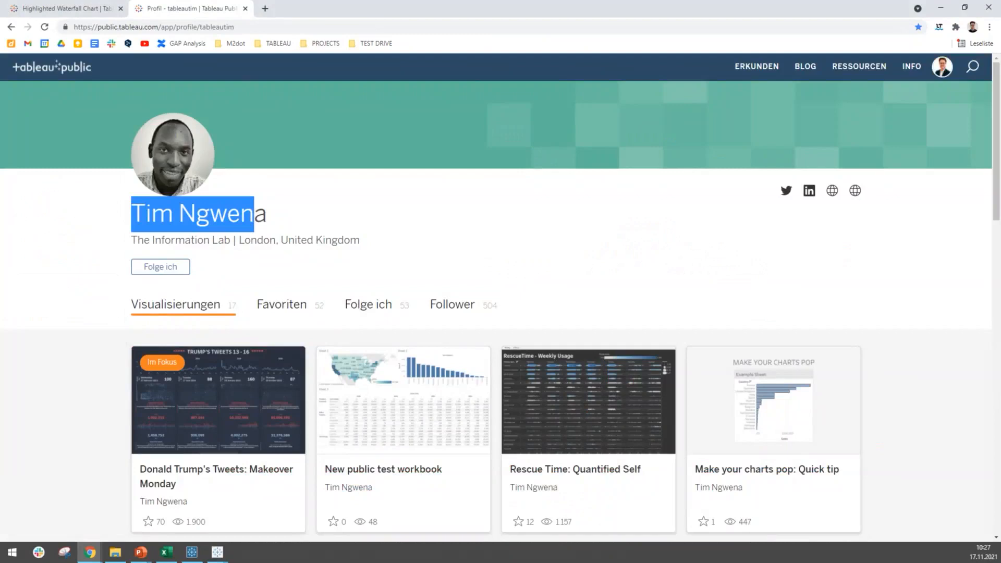
Step: Browse the Tableau Escape Room author's profile in the main browser window, then bring in the Tableau Escape Room visualization
key("alt+Tab")
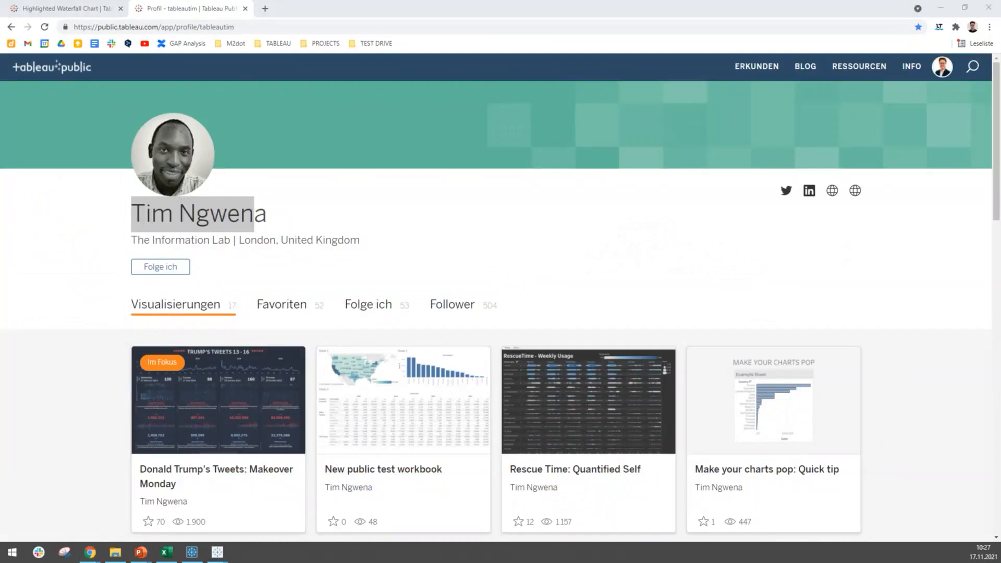
left_click_drag(1, 134, 342, 9)
scroll(260, 240, "up", 1)
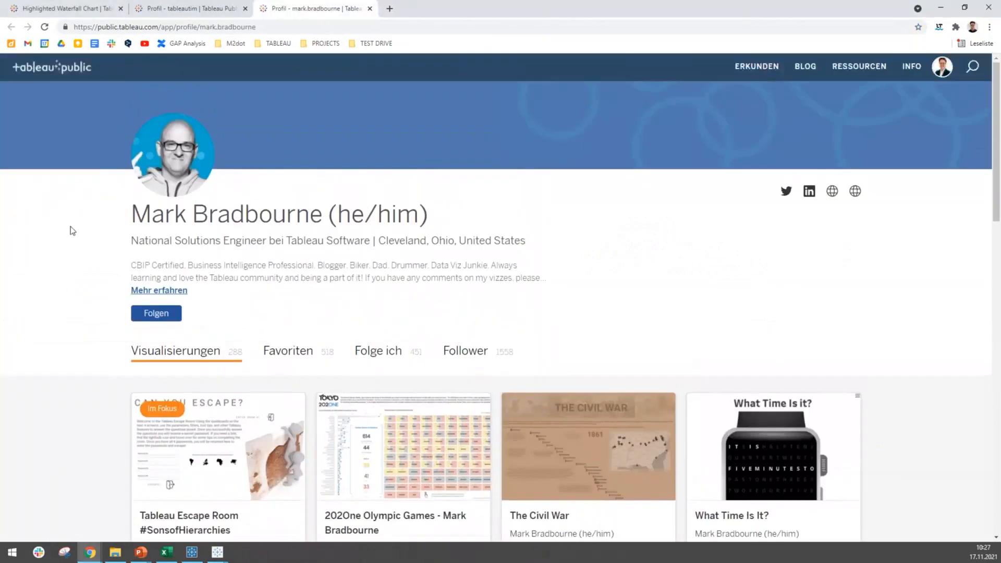
scroll(78, 229, "down", 2)
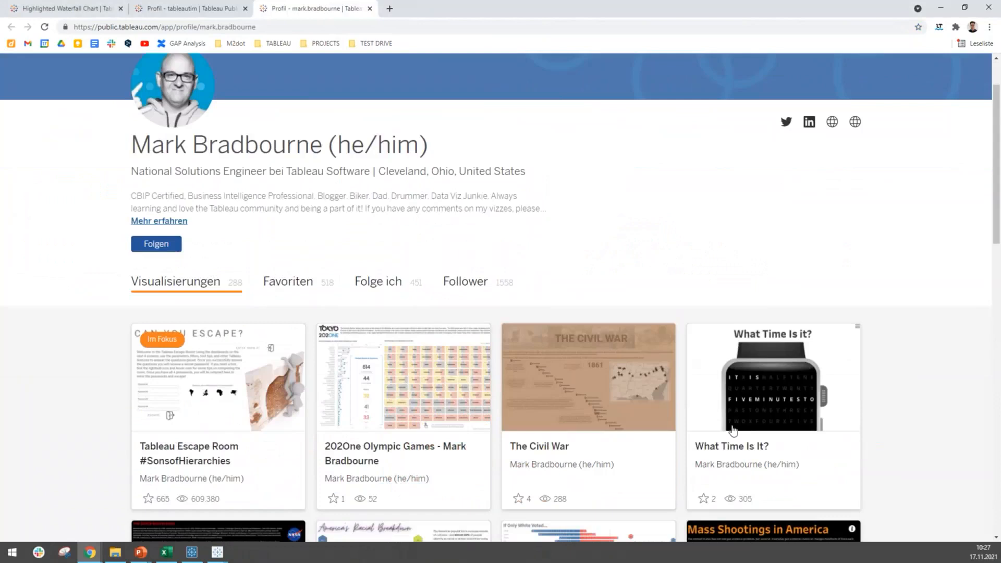
scroll(602, 406, "down", 1)
scroll(169, 401, "down", 3)
scroll(169, 401, "down", 1)
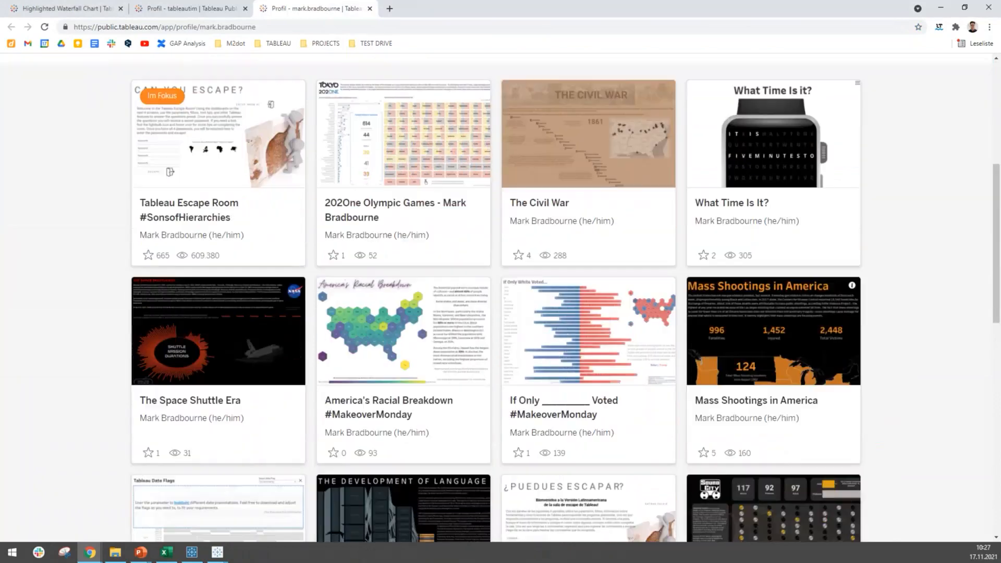
key("alt+Tab")
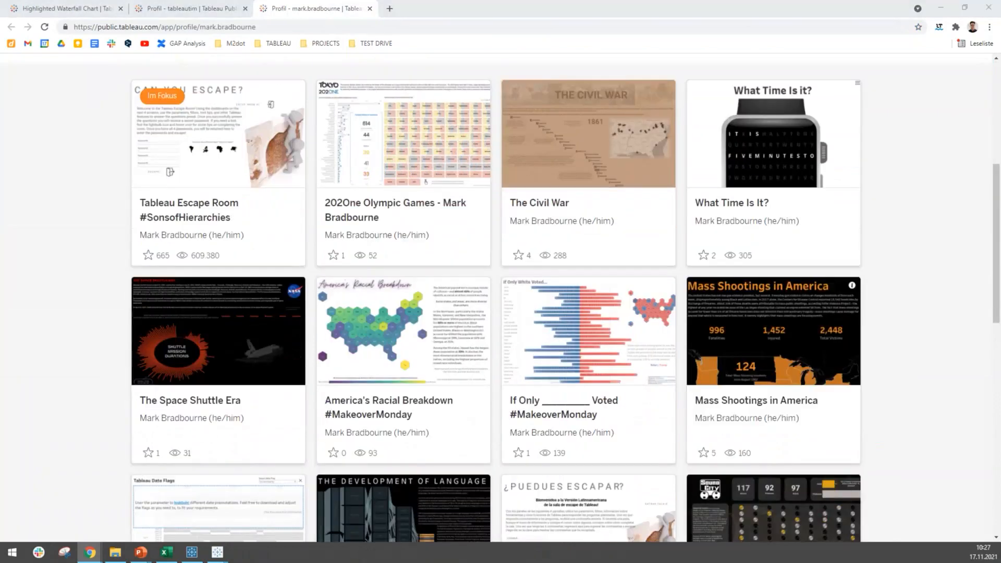
left_click_drag(0, 81, 472, 6)
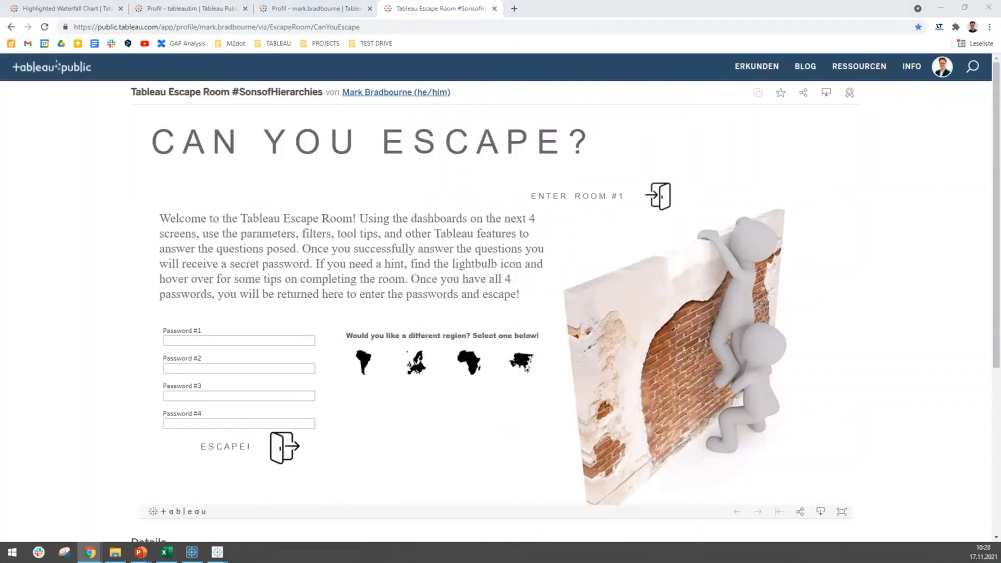
Step: Bring the Mario Kart character optimization visualization into the main browser window and look over its landing page
left_click_drag(1000, 58, 391, 9)
scroll(341, 310, "down", 1)
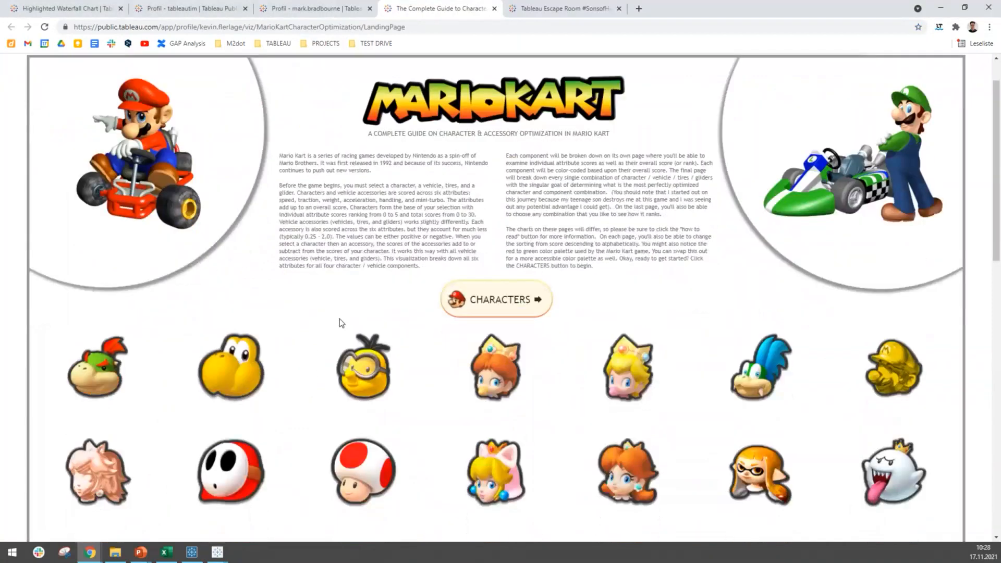
scroll(338, 319, "up", 2)
scroll(352, 307, "down", 1)
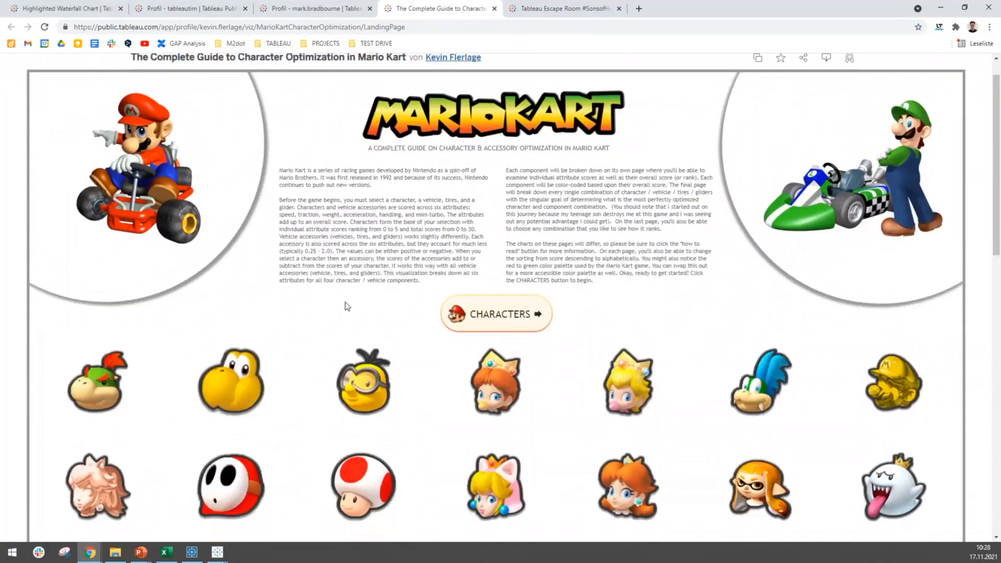
scroll(434, 323, "down", 2)
scroll(554, 159, "down", 2)
scroll(515, 184, "up", 1)
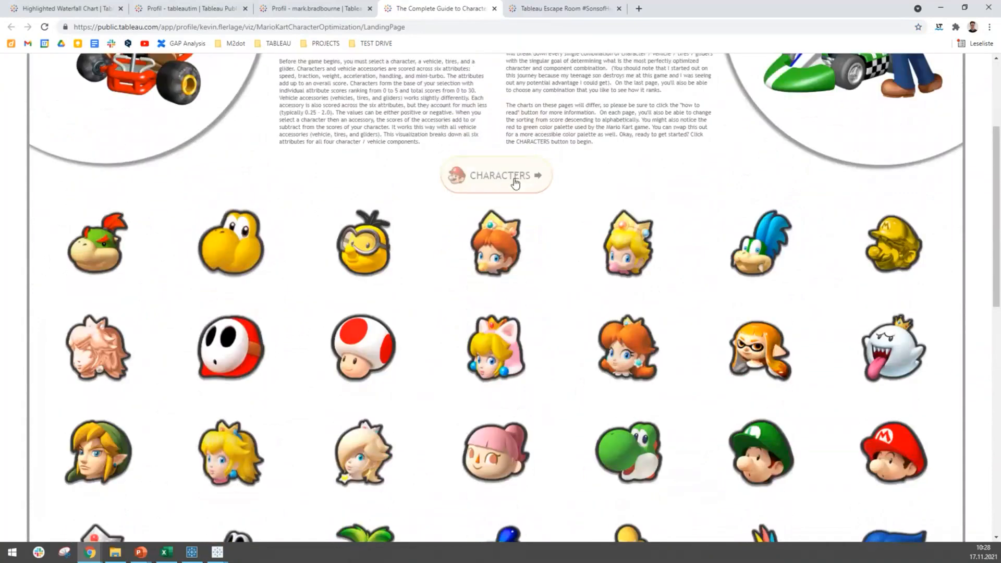
Step: Open the Characters page of the Mario Kart visualization and examine the character attribute charts down to the details
left_click(514, 182)
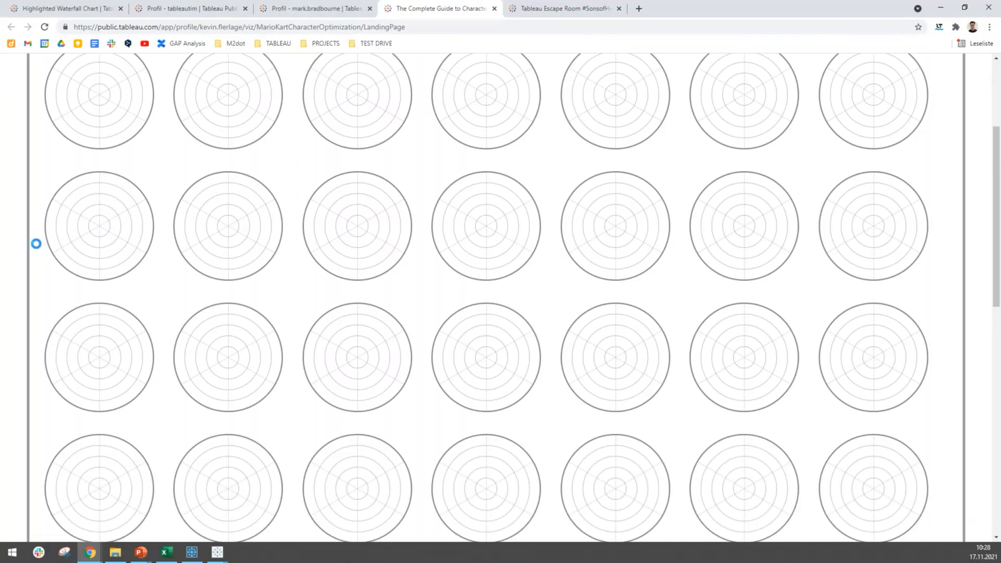
scroll(397, 284, "up", 4)
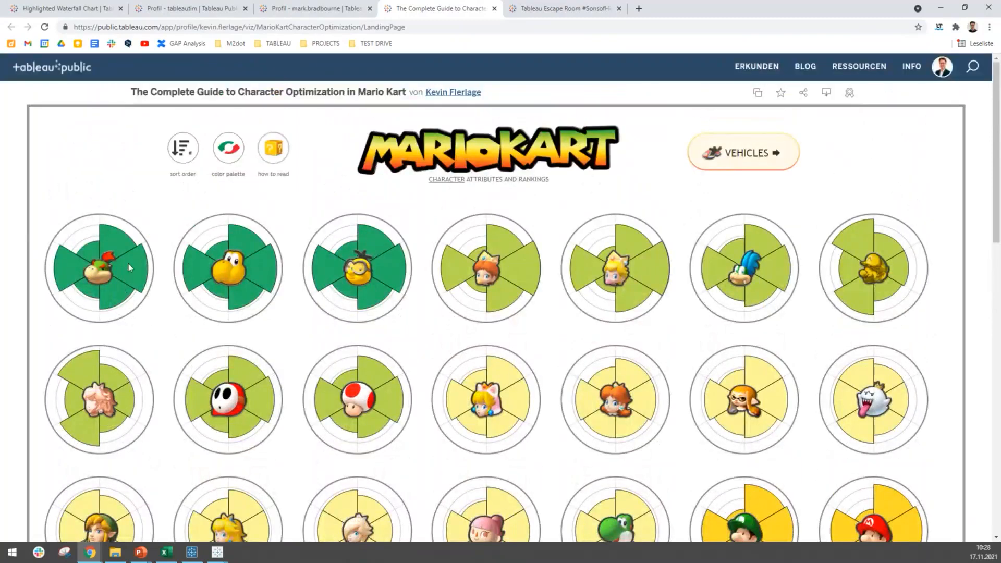
scroll(771, 313, "down", 5)
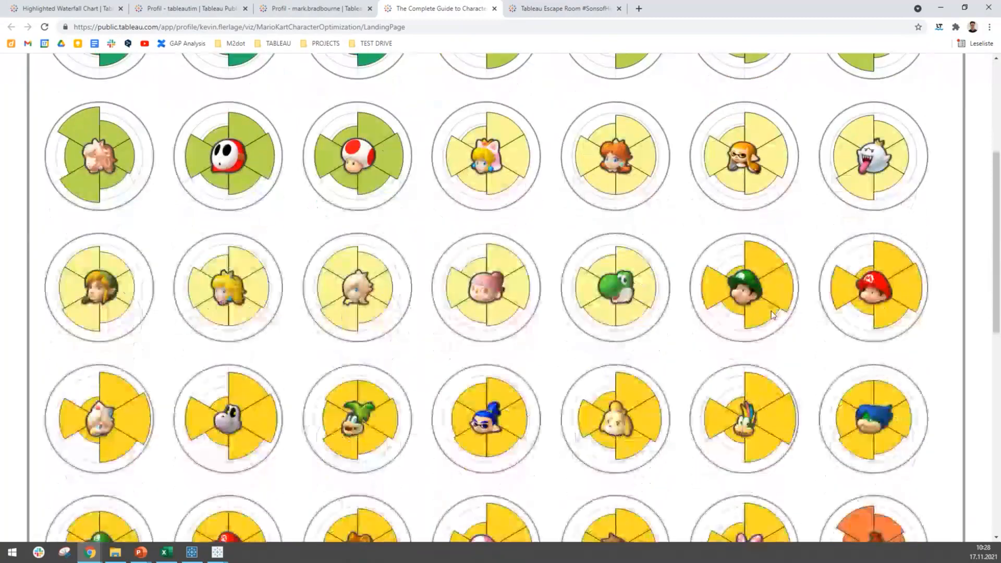
scroll(731, 325, "down", 2)
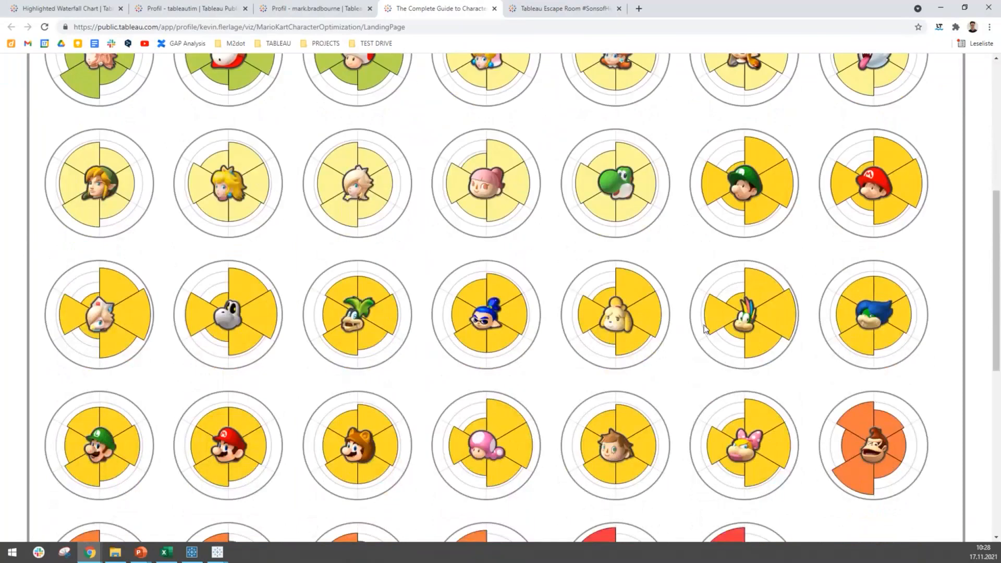
scroll(702, 330, "down", 6)
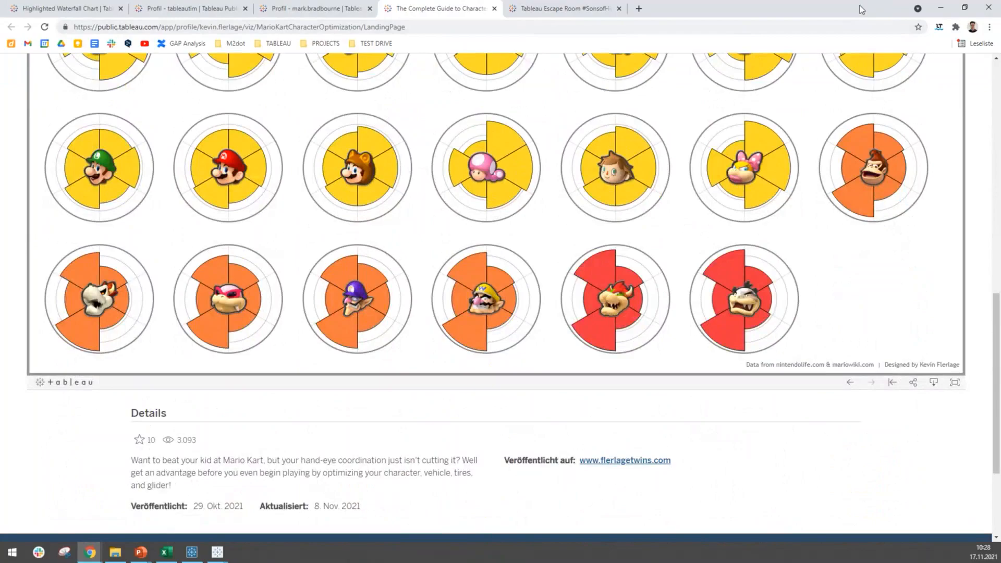
Step: Minimize the browser to return to the slideshow and advance to the Data Connection slide
left_click(941, 8)
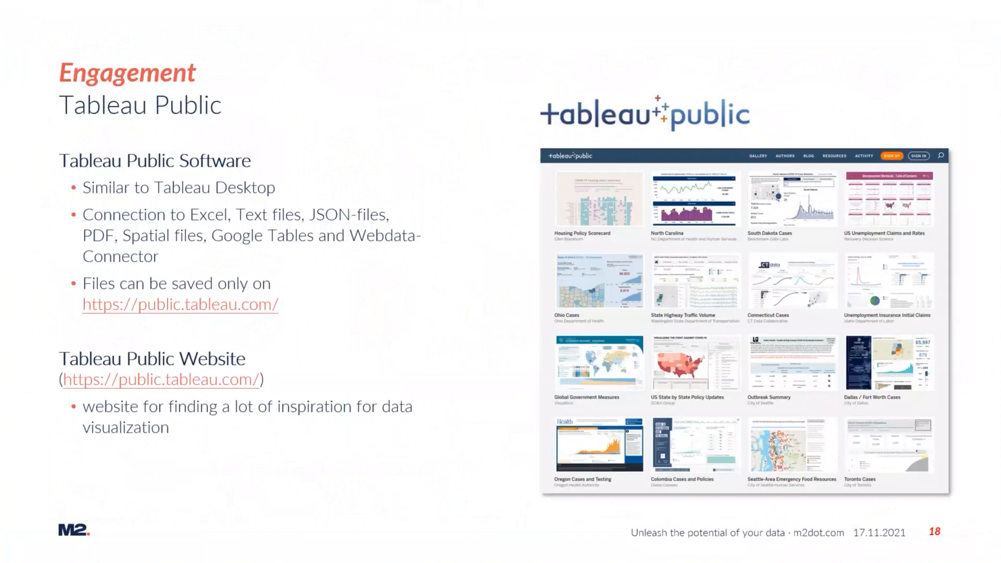
left_click(495, 166)
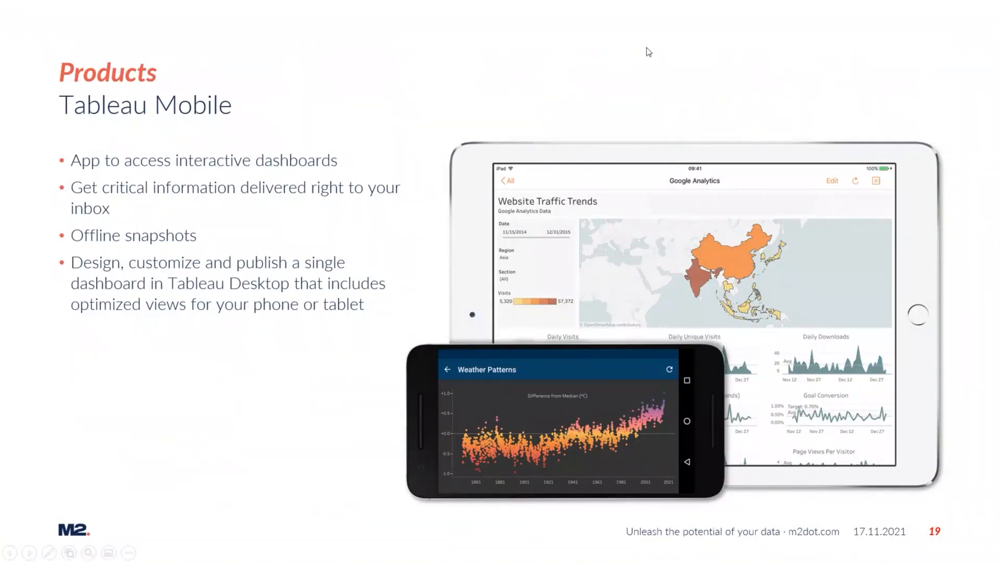
key("Right")
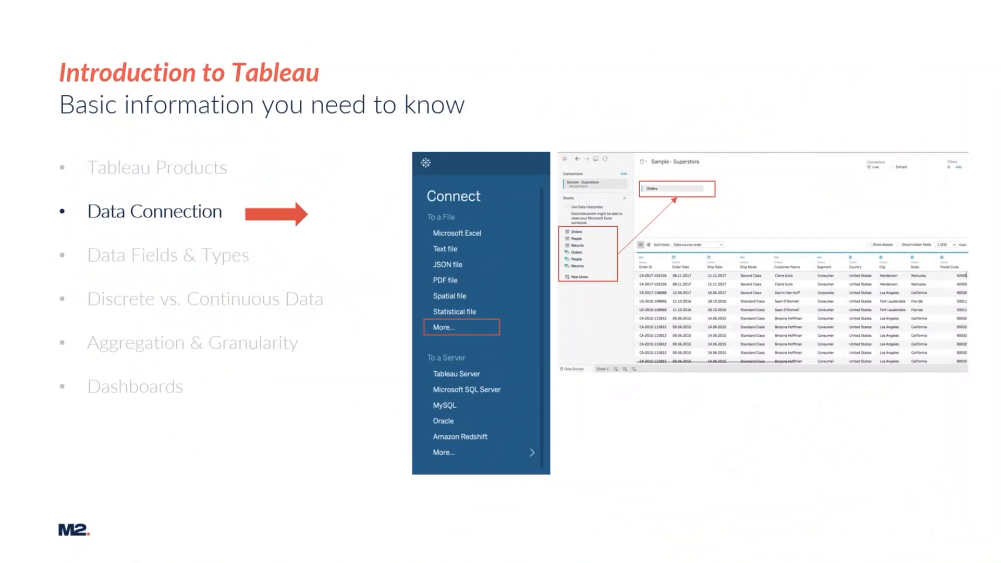
Step: Switch to Tableau Desktop and look through the file picker for additional file types and the full list of server connectors
key("alt+Tab")
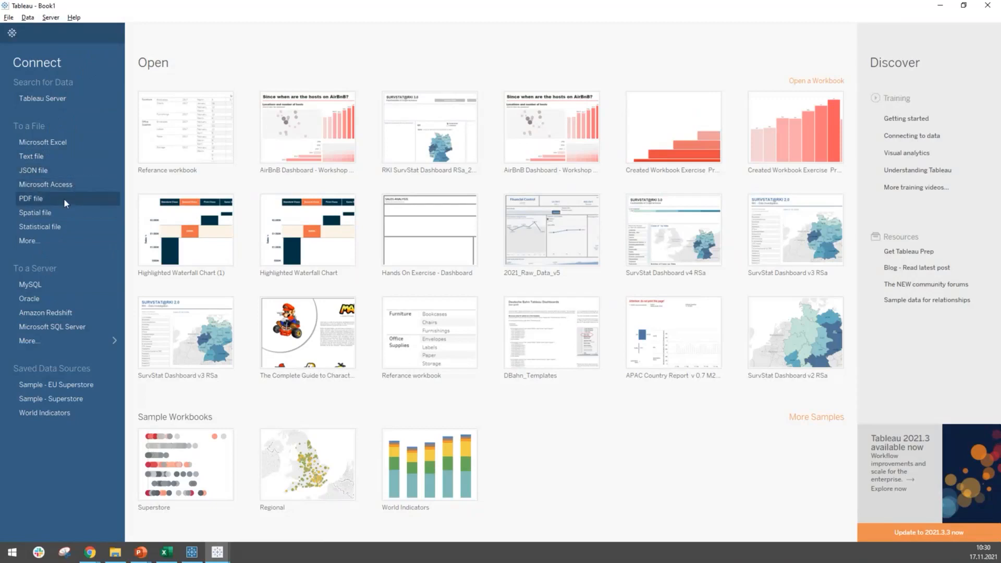
left_click(37, 240)
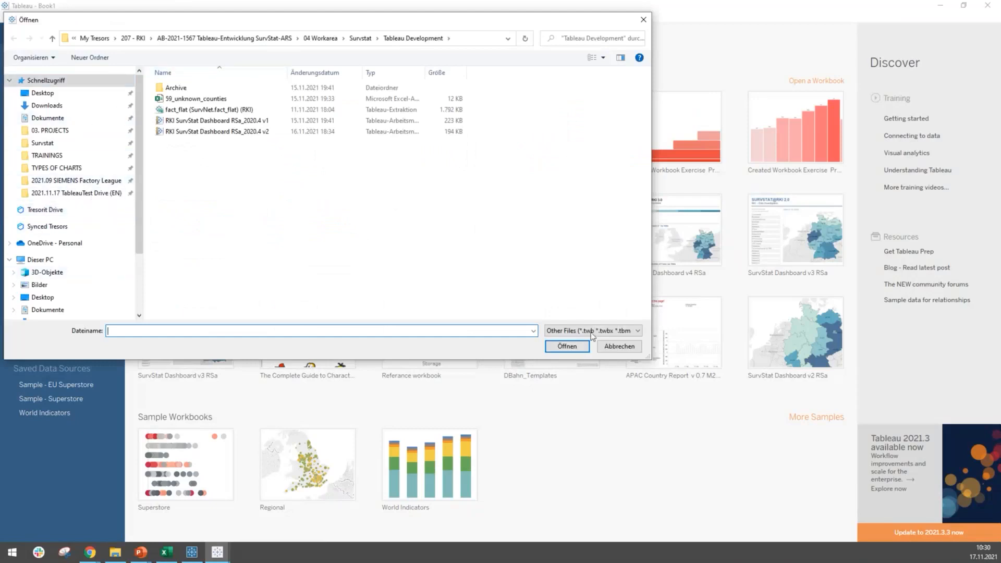
left_click(620, 346)
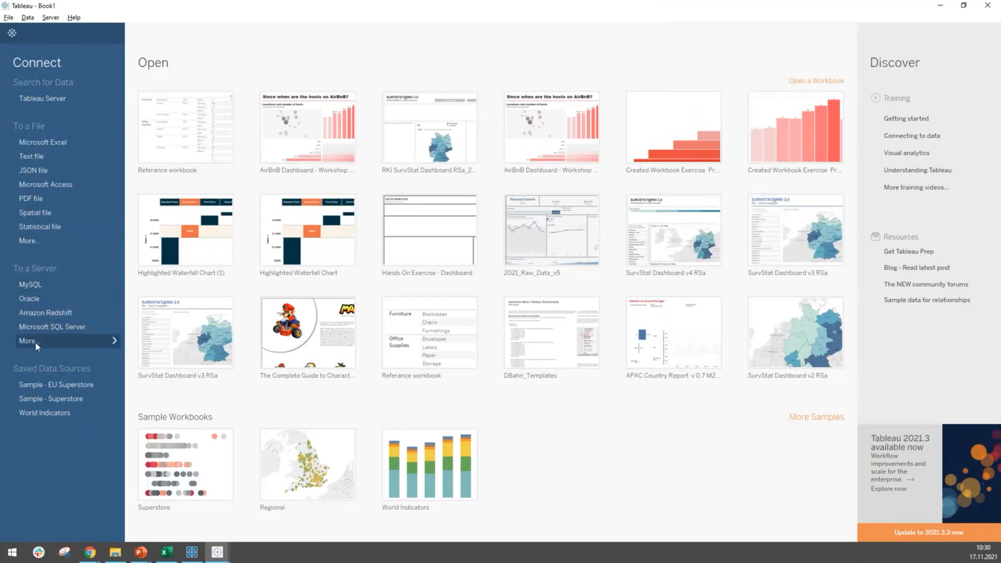
left_click(50, 342)
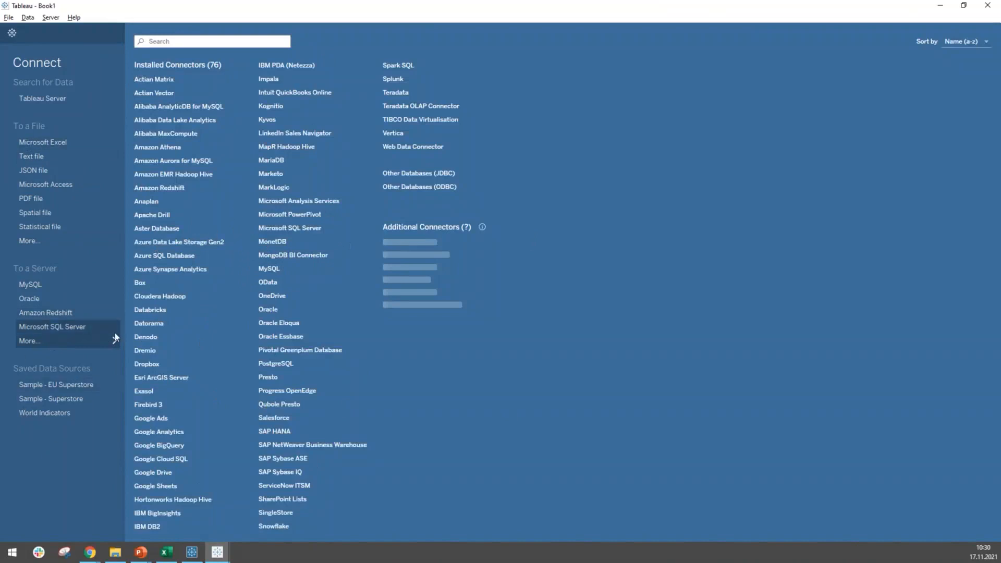
left_click(32, 398)
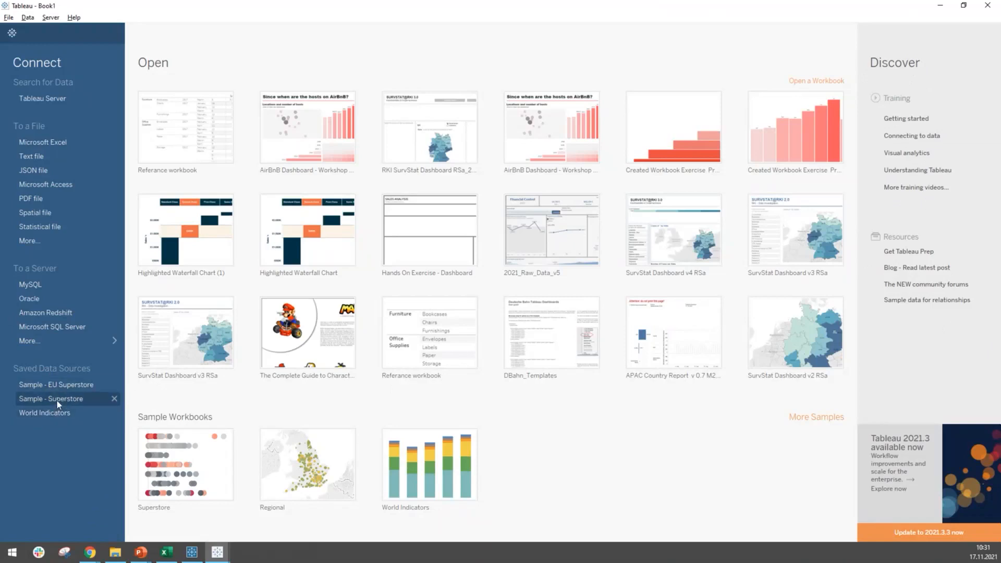
Step: Connect to the saved Sample - Superstore data source, open its data source page and enlarge the data preview
left_click(27, 401)
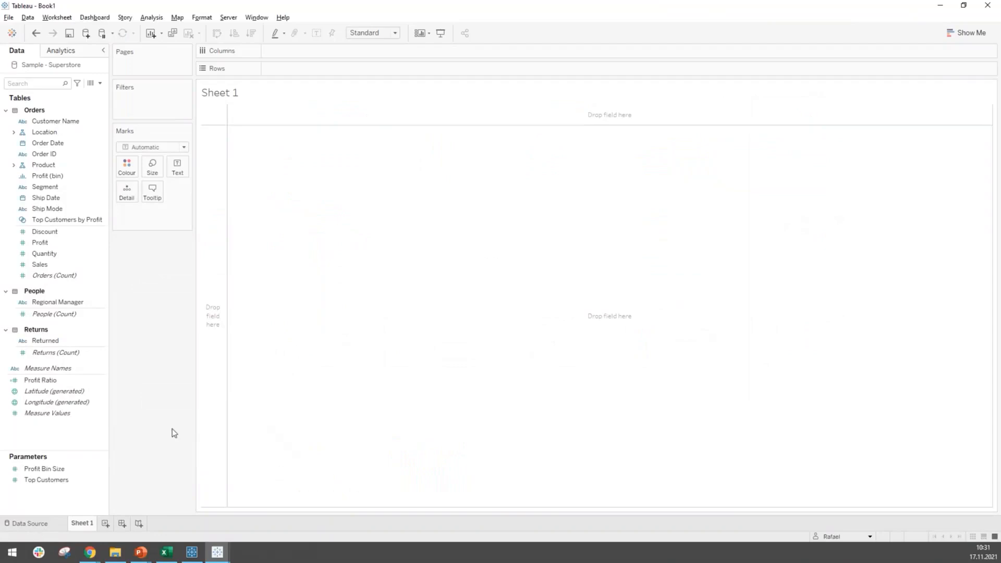
left_click(15, 523)
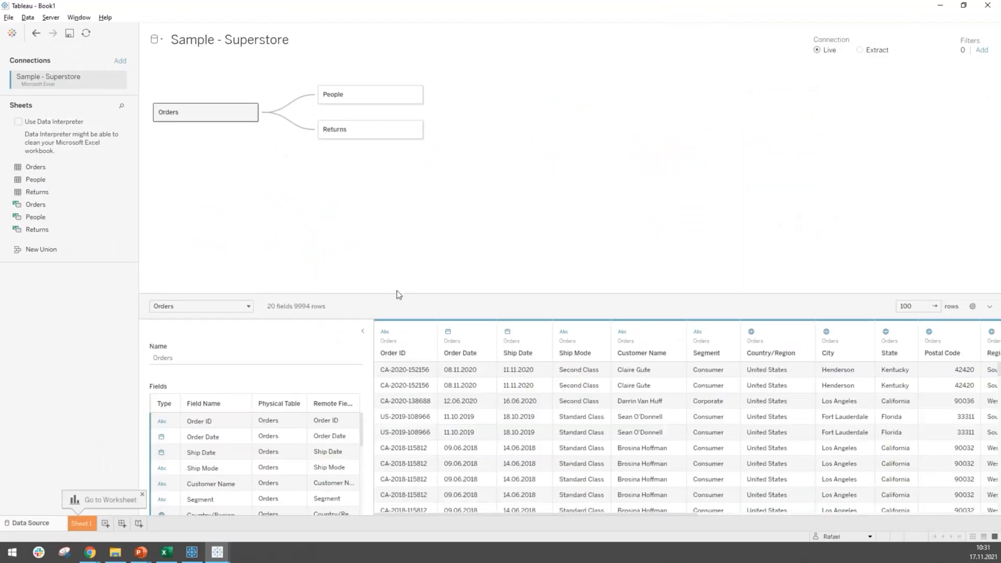
left_click_drag(397, 296, 409, 225)
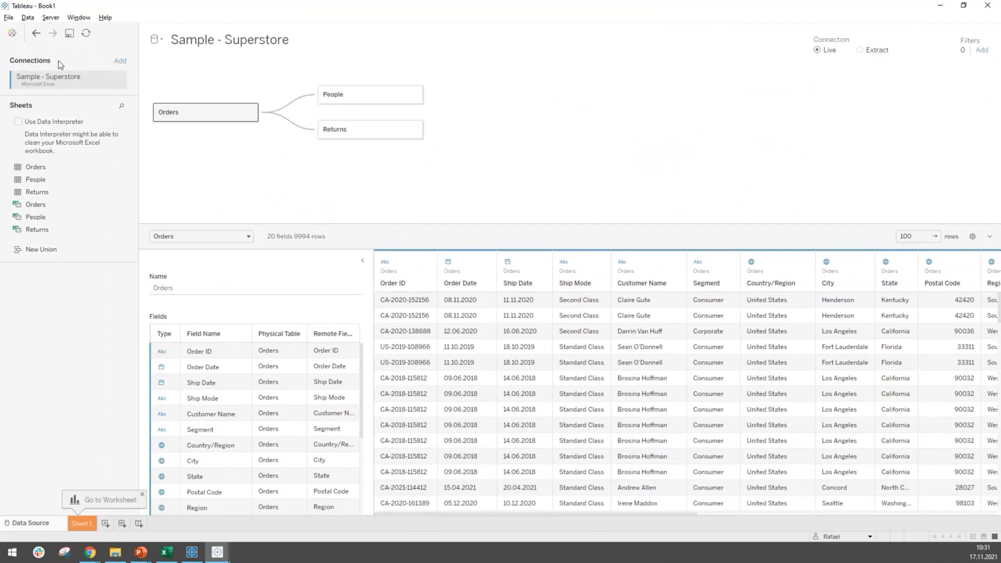
Step: Examine the Sample - Superstore connection and the list of sheets it provides
left_click(119, 80)
left_click(70, 222)
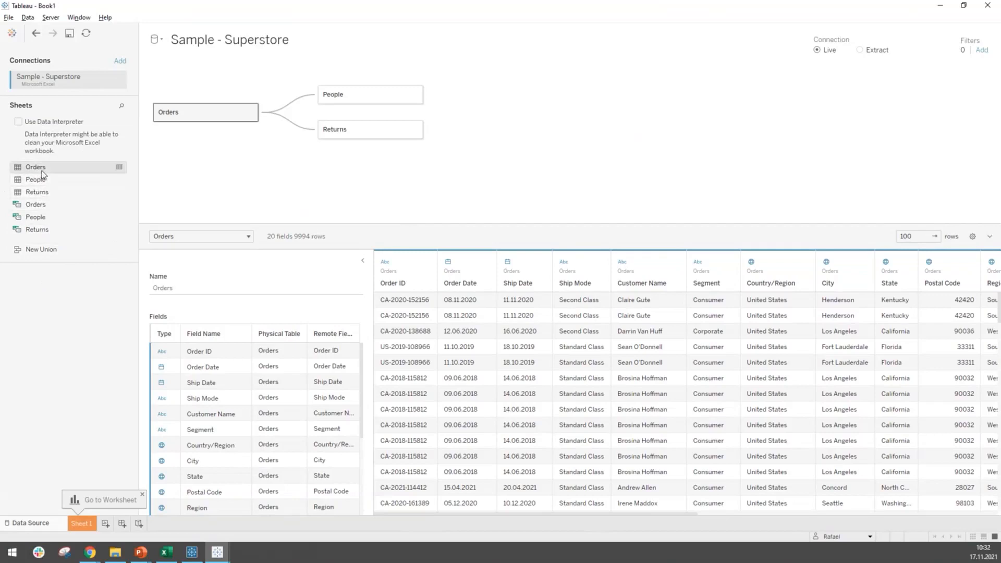
mouse_move(41, 173)
left_mouse_down()
mouse_move(209, 169)
mouse_move(56, 163)
left_mouse_up()
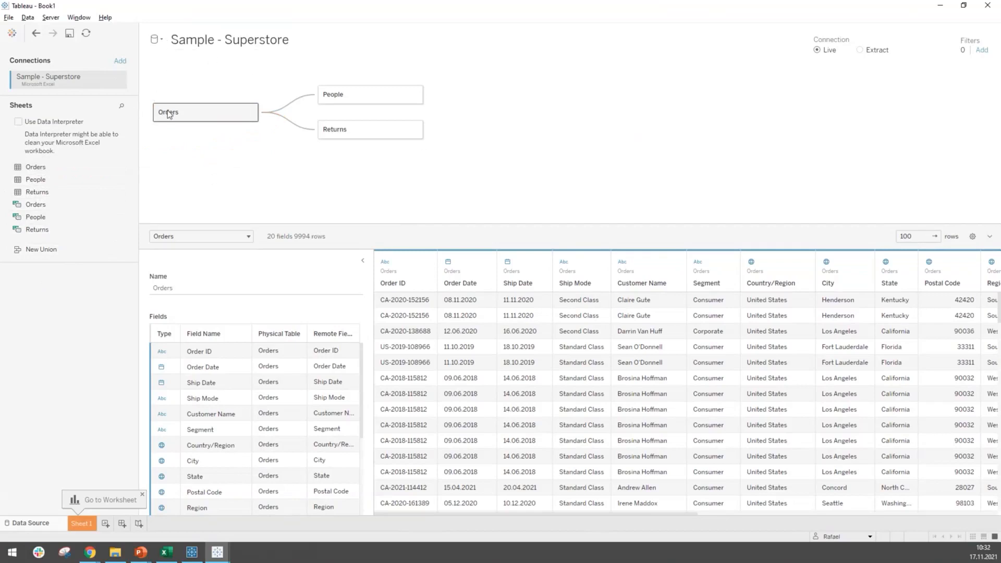
Step: Check the People, Returns and Orders tables in the data model, then enlarge the Orders preview and collapse its table details
left_click(351, 94)
left_click(333, 123)
left_click(204, 112)
left_click_drag(783, 224, 773, 160)
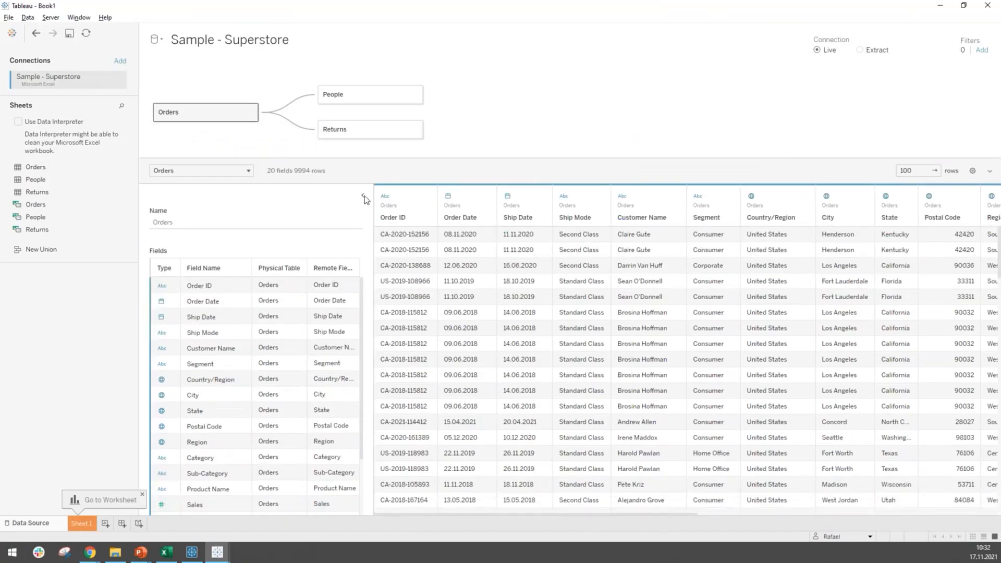
left_click(363, 196)
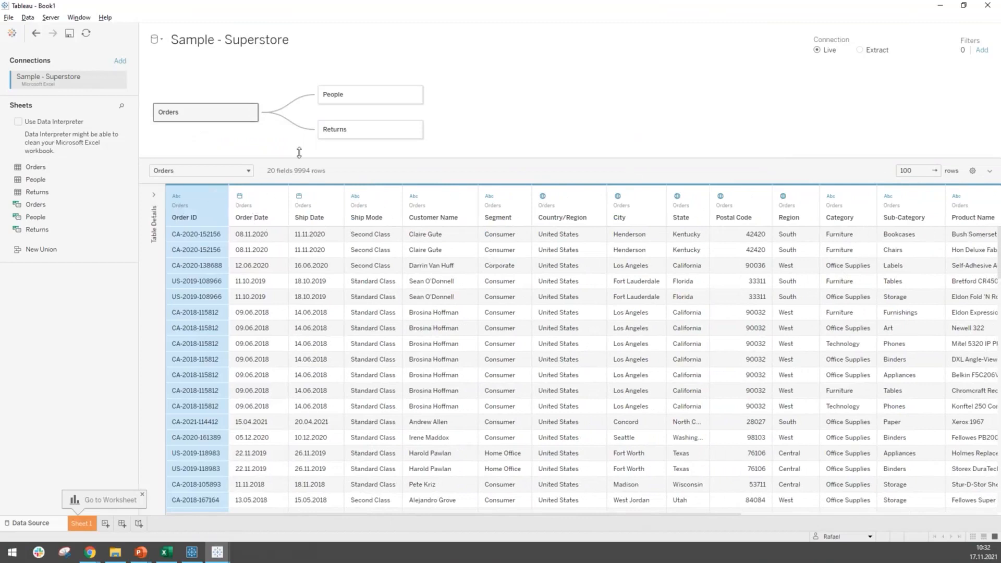
Step: Return to the running PowerPoint slideshow and advance to the Data Fields & Types slide
left_click(147, 551)
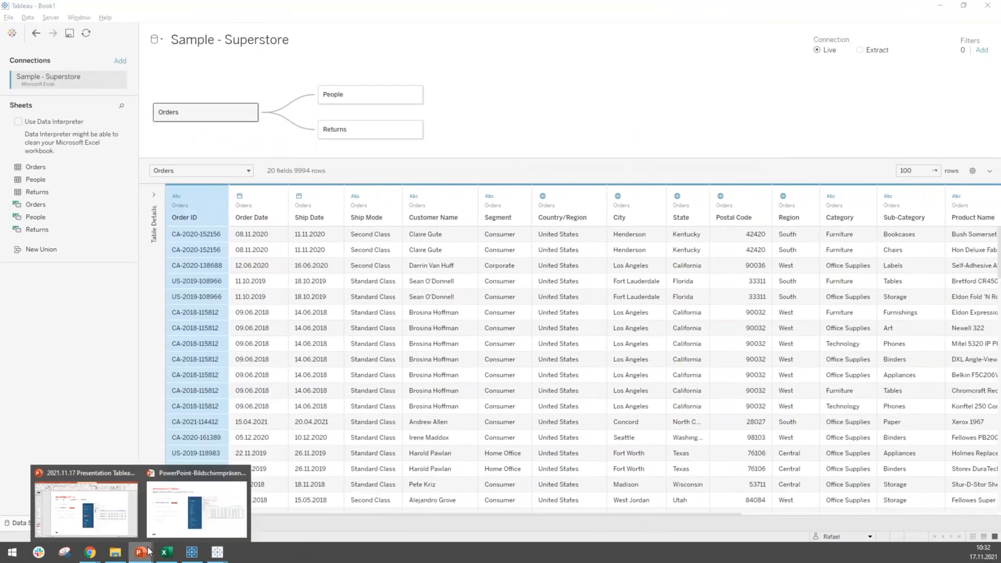
left_click(189, 511)
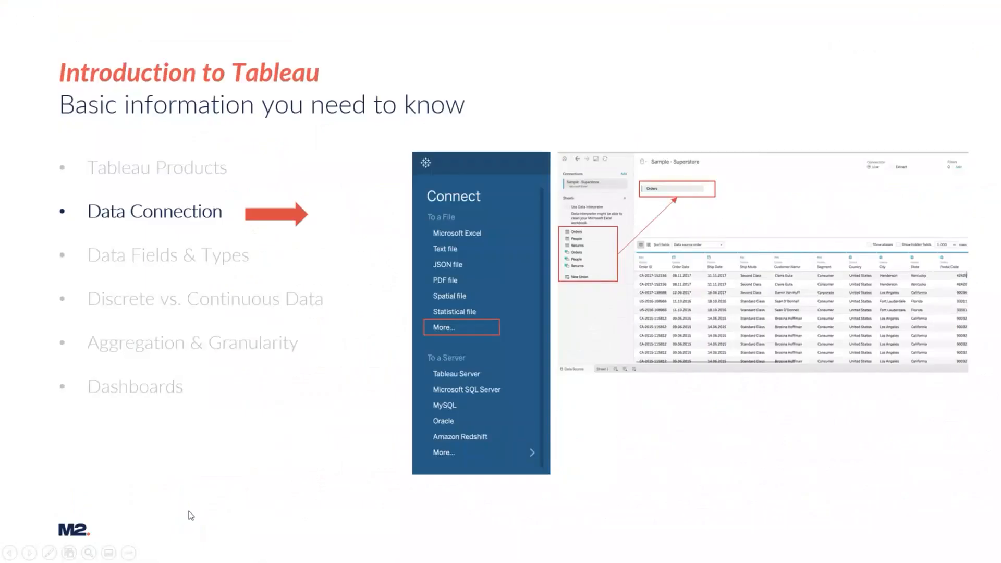
key("Right")
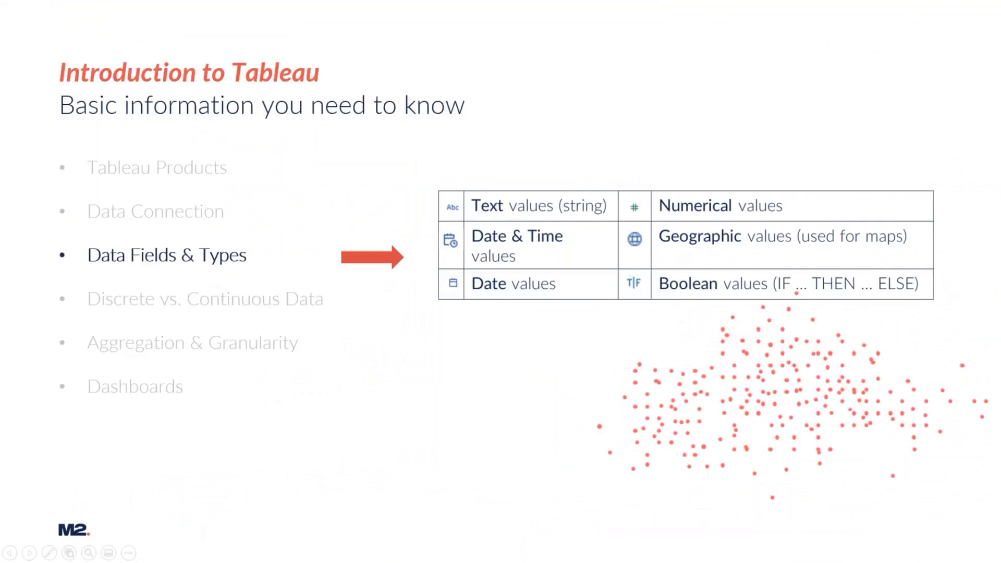
Step: Switch back to the Tableau data source page and review the data type options for the Order ID field
key("alt+Tab")
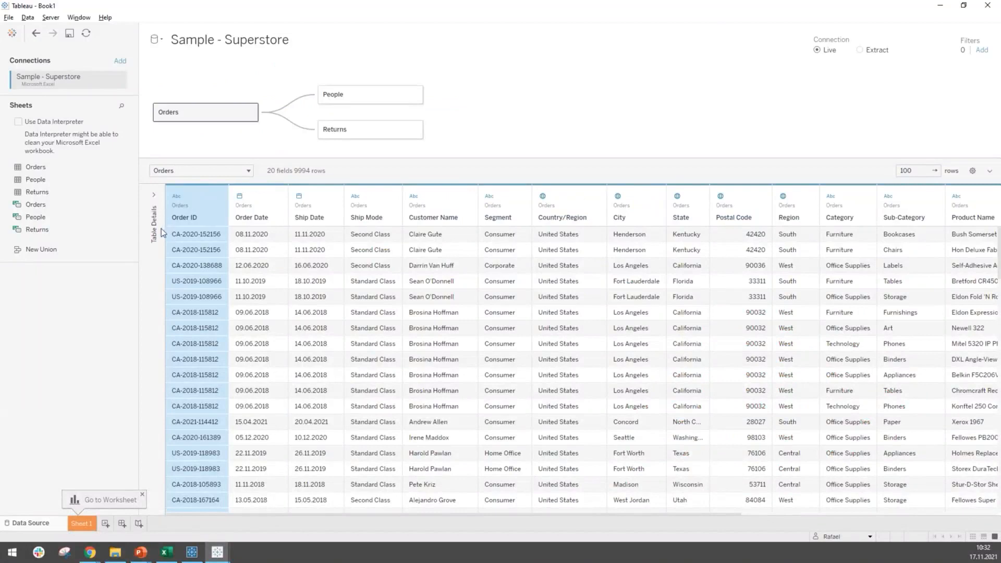
left_click(178, 196)
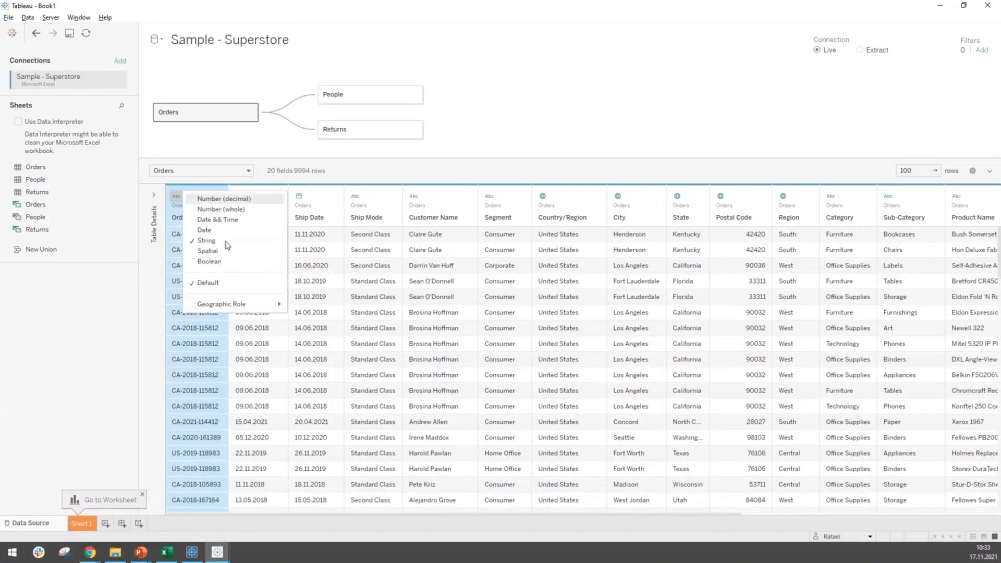
left_click(288, 184)
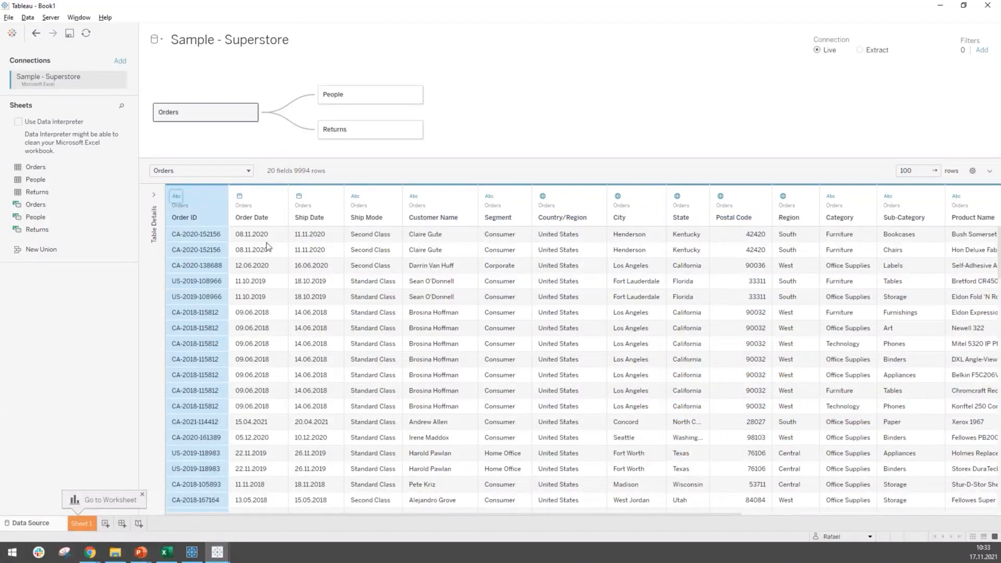
Step: Change the Order Date data type to String and set the Country/Region field's geographic role to None
left_click(241, 198)
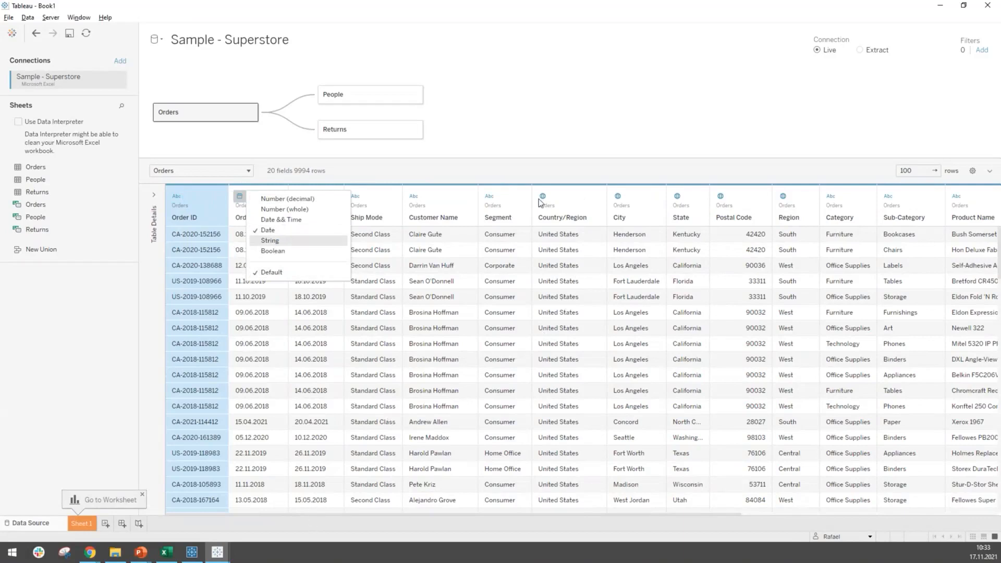
key("Return")
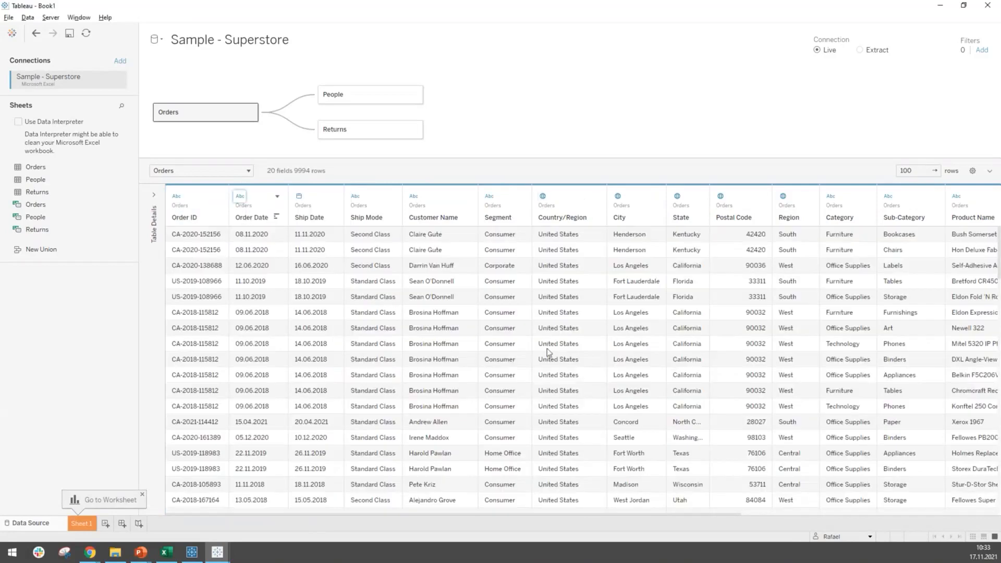
left_click(543, 197)
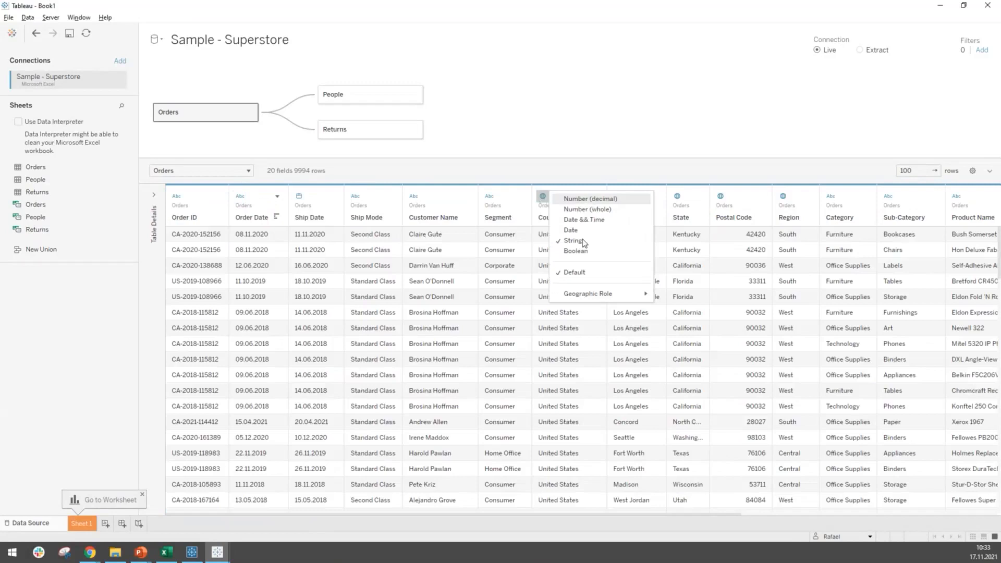
mouse_move(573, 302)
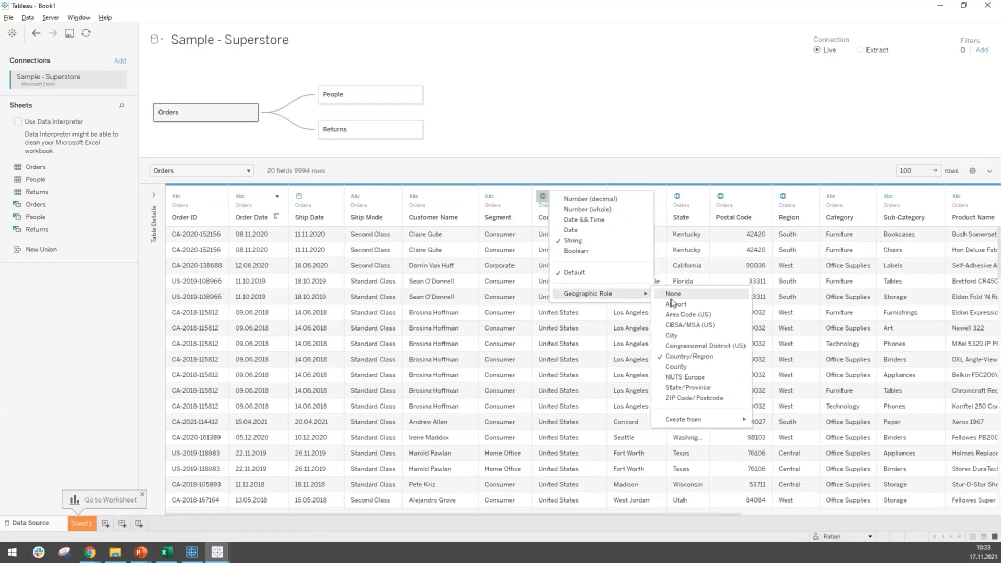
left_click(674, 295)
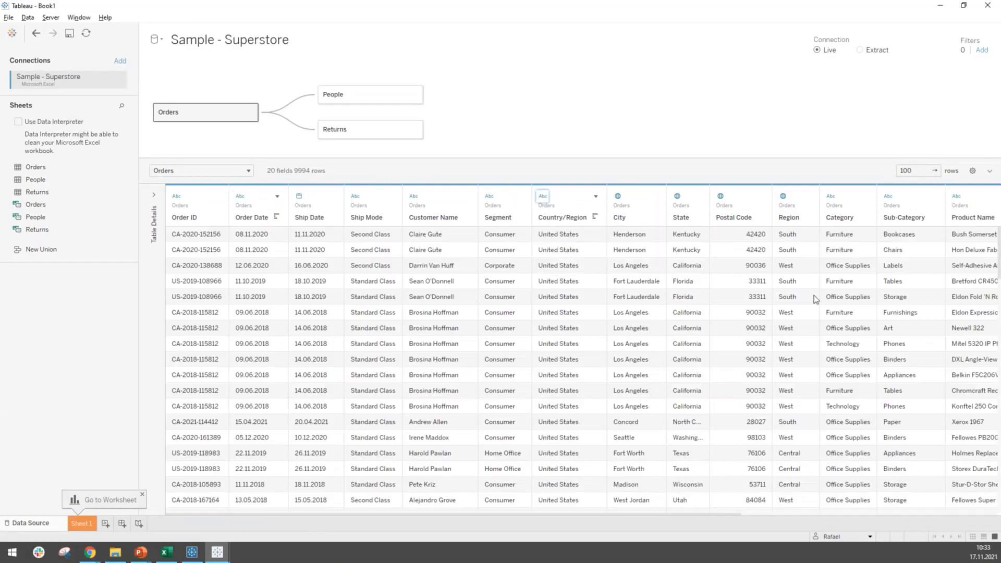
Step: Check the data type options for Category, then return to the slideshow and advance to the Discrete vs. Continuous Data slide
left_click(832, 197)
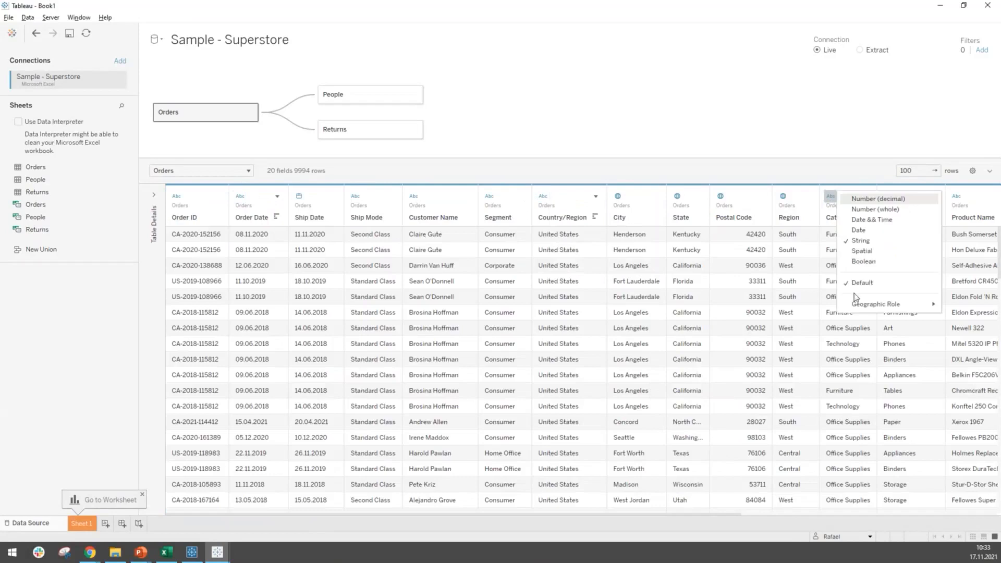
left_click(140, 554)
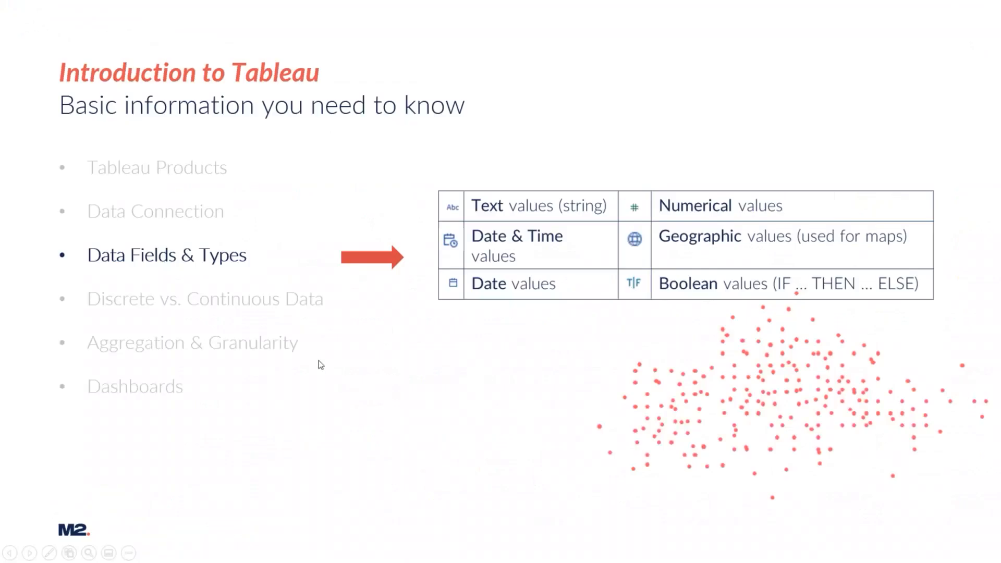
left_click(321, 357)
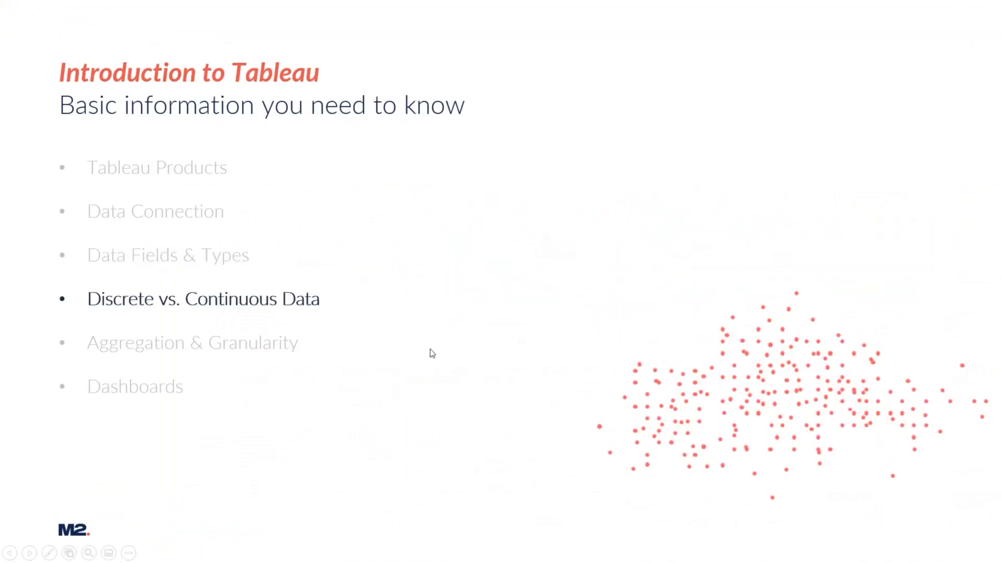
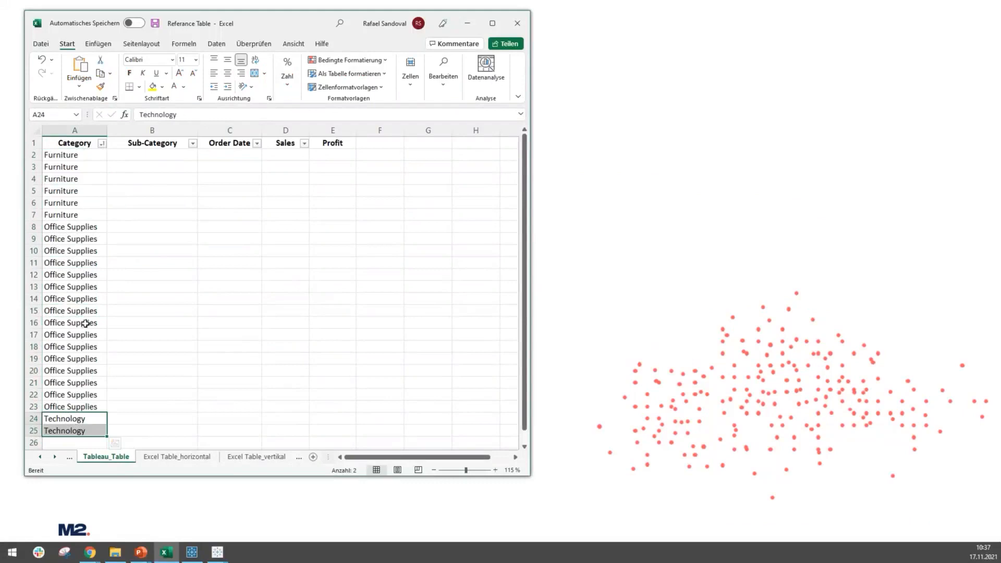
Step: Reveal the hidden Sub-Category values in B2:B25 of the Tableau_Table sheet by setting their font colour to black
left_click(157, 142)
left_click_drag(161, 157, 149, 427)
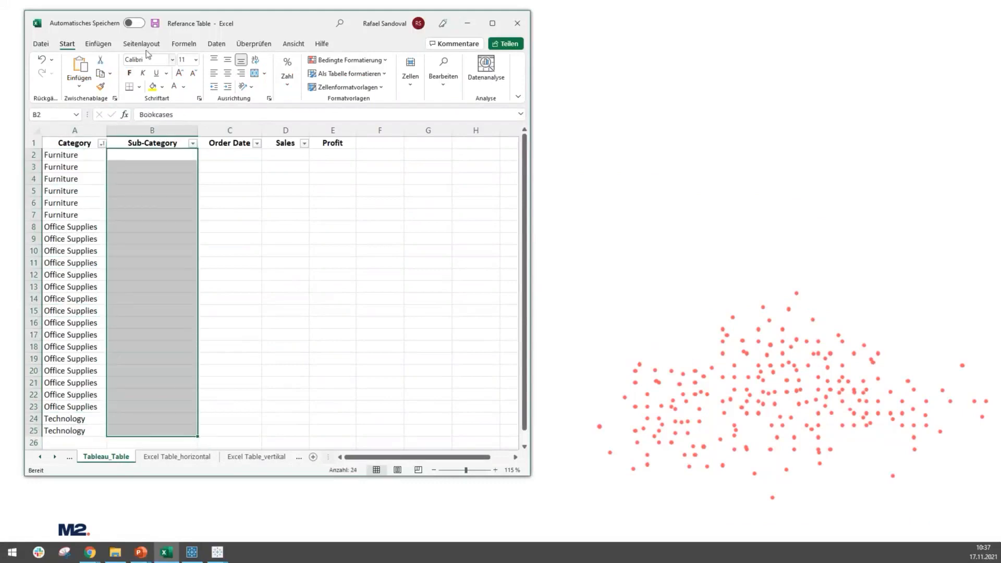
left_click(184, 87)
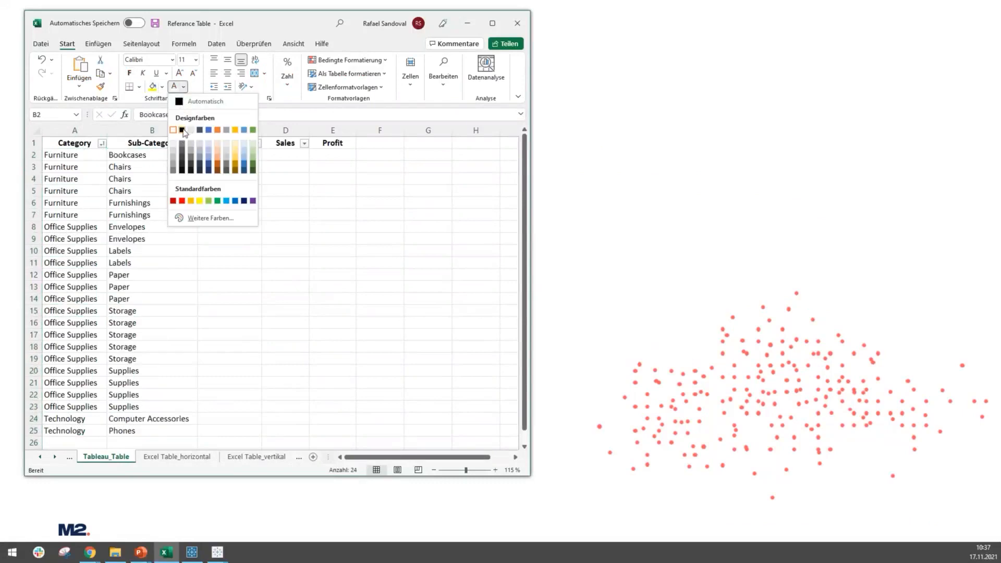
left_click(188, 130)
Step: Compare the Furniture rows in the Category column with their matching Sub-Category entries in rows 2 to 7
left_click_drag(65, 155, 69, 216)
left_click_drag(141, 155, 140, 213)
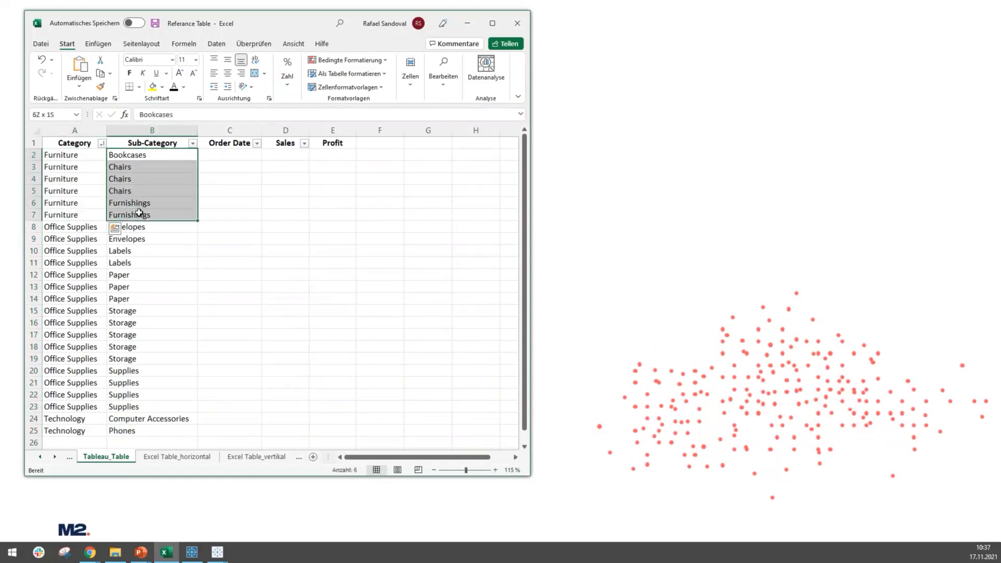
left_click(62, 154)
left_click_drag(129, 157, 119, 211)
Step: Reveal the Order Date values in C2:C25 by applying the black font colour
left_click(201, 190)
left_click(232, 156)
left_click_drag(232, 155, 212, 431)
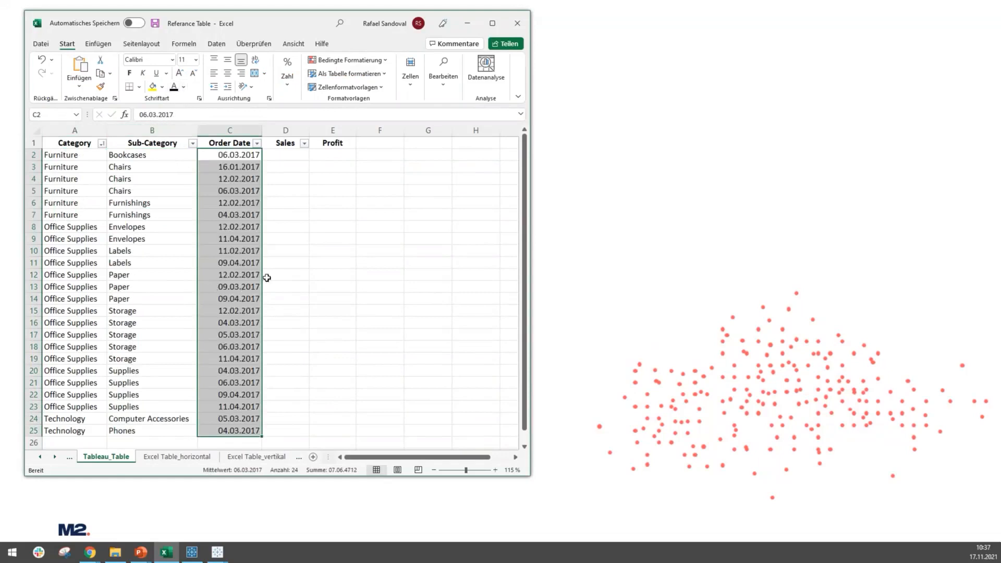
Step: Reveal the Sales and Profit values in D2:E25 by applying the black font colour to both columns
left_click_drag(292, 155, 275, 434)
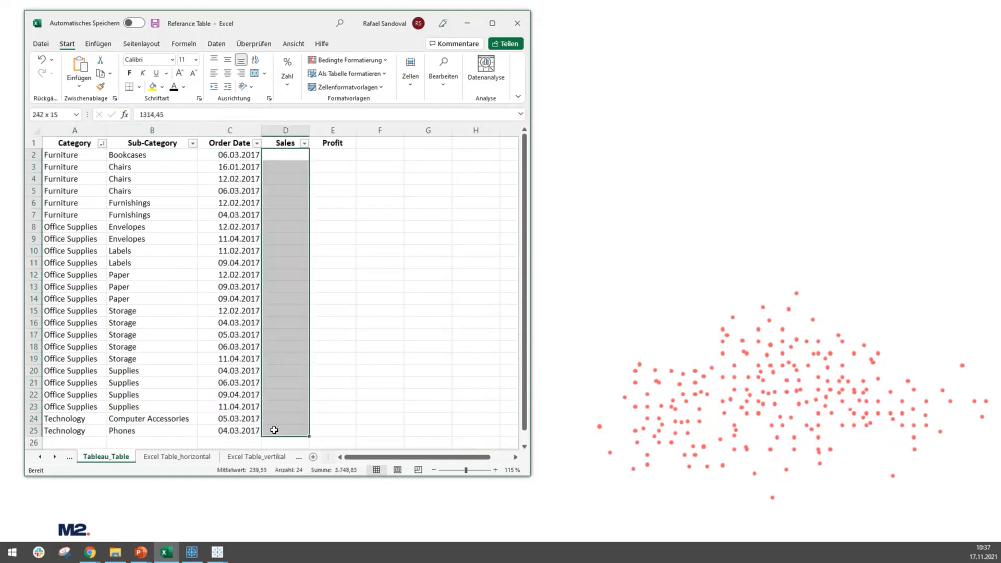
left_click(178, 92)
left_click_drag(340, 154, 322, 431)
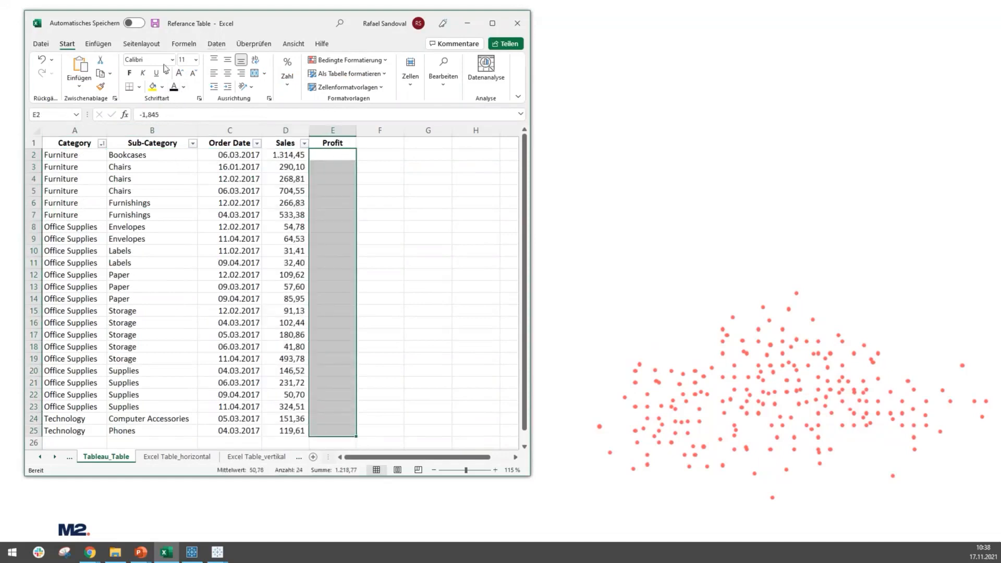
left_click(176, 88)
left_click(361, 197)
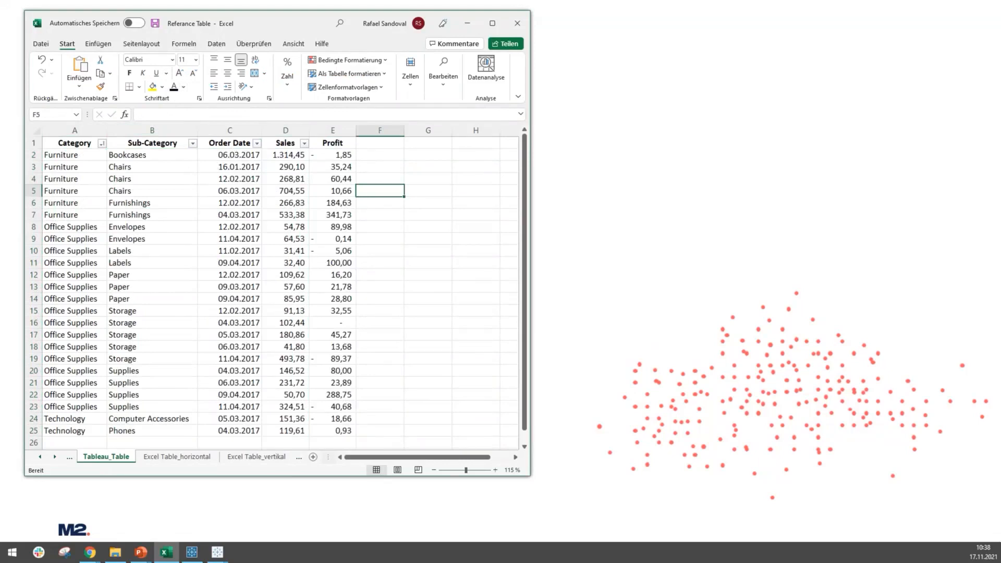
Step: Place the Reference workbook in Tableau side by side with the Excel Reference Table, giving Tableau the wider share of the screen
key("alt+Tab")
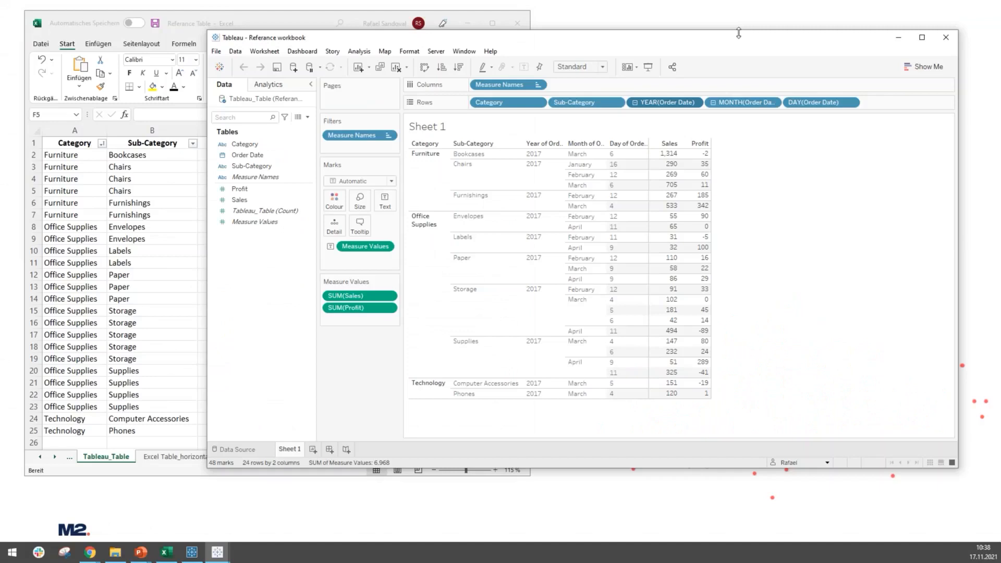
key("super+Right")
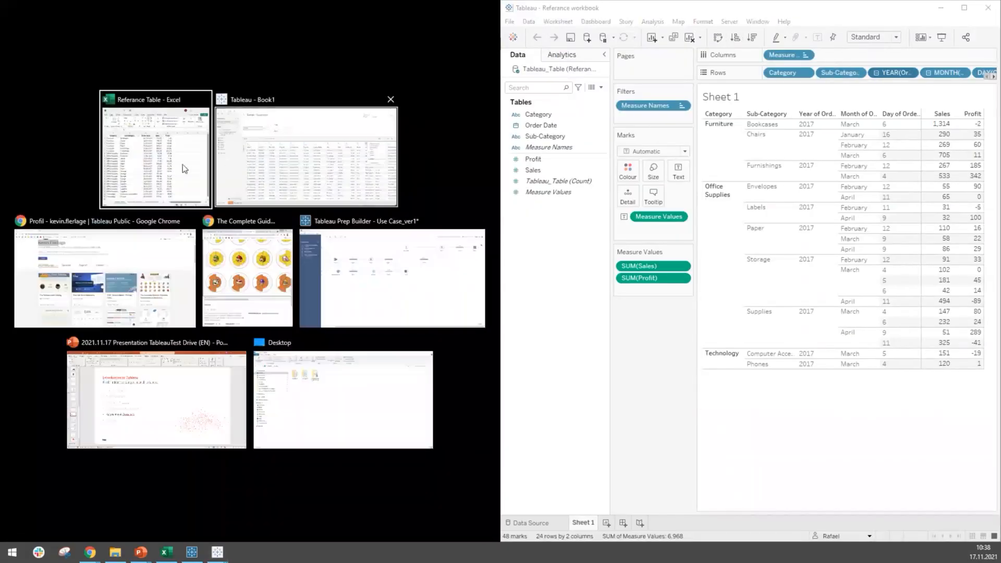
left_click(161, 166)
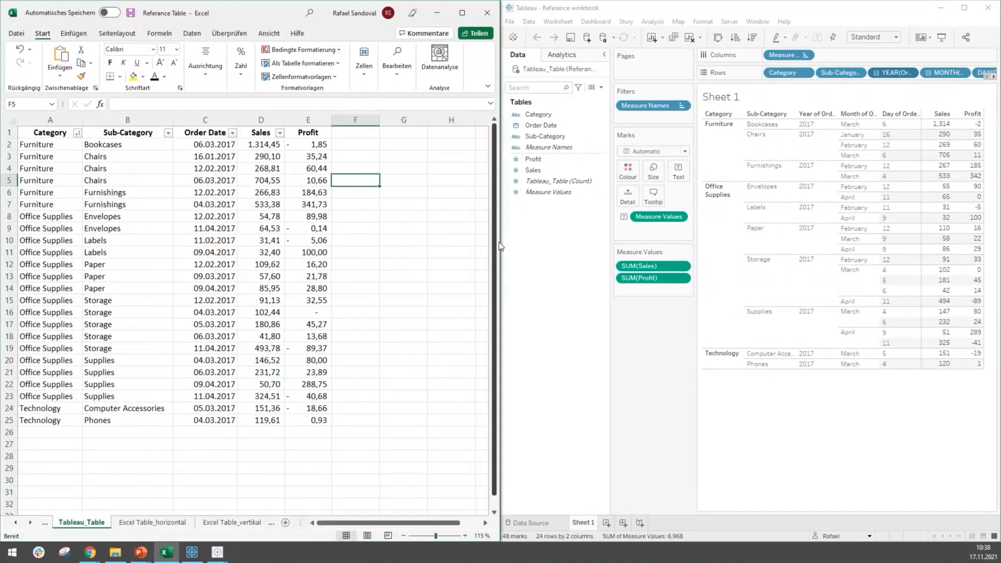
left_click_drag(499, 246, 390, 247)
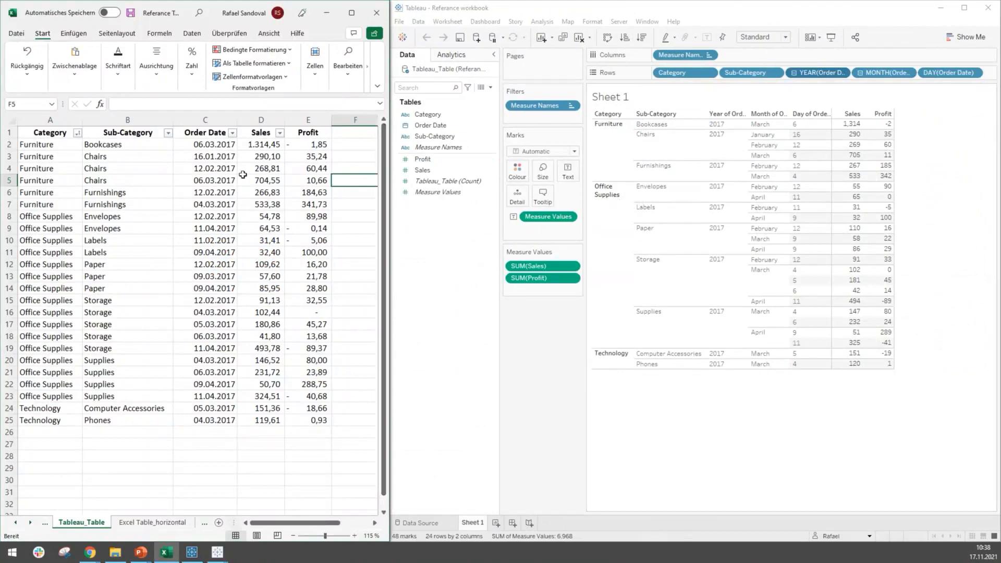
Step: Compare the Excel Order Date values in column C with the year, month and day breakdown in the Tableau sheet
left_click_drag(211, 145, 224, 433)
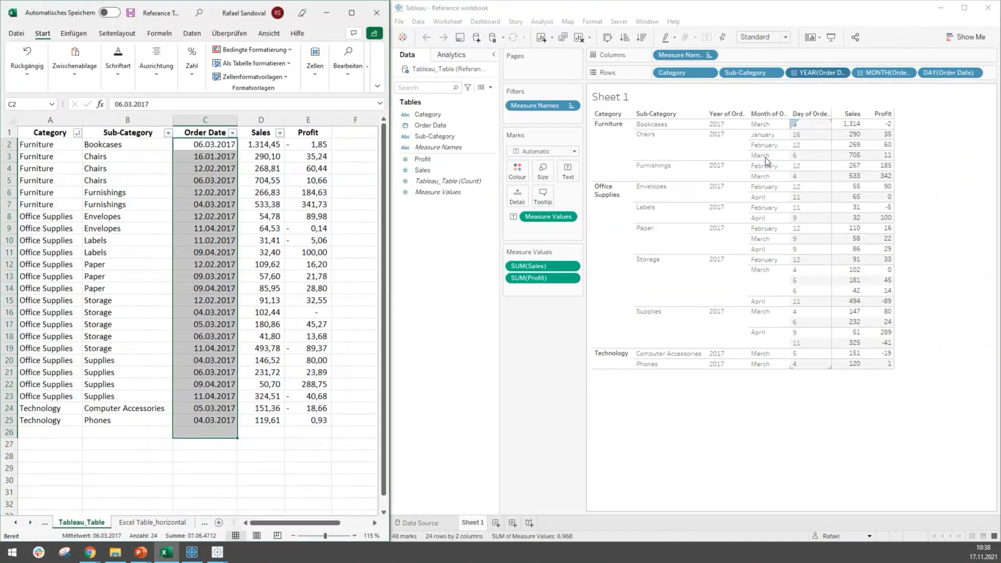
mouse_move(845, 149)
mouse_move(850, 289)
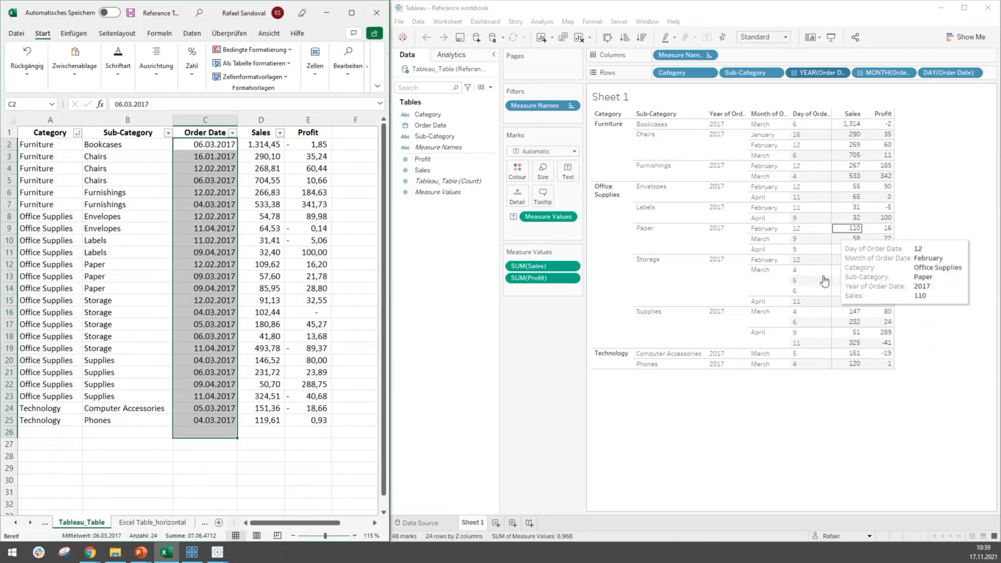
Step: Remove DAY(Order Date) and MONTH(Order Date) from Rows to aggregate Sales and Profit by year
left_click(937, 74)
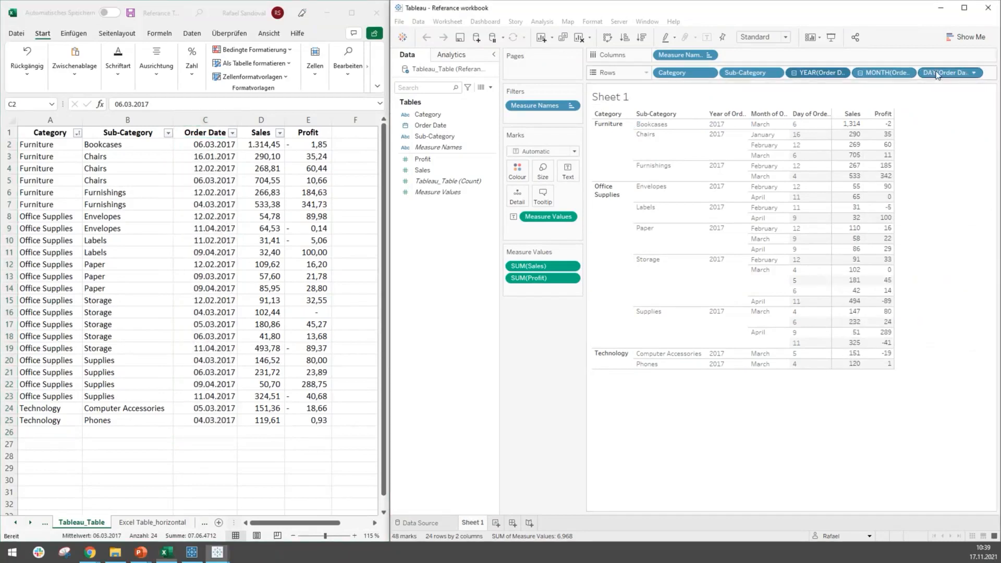
left_click_drag(937, 74, 531, 329)
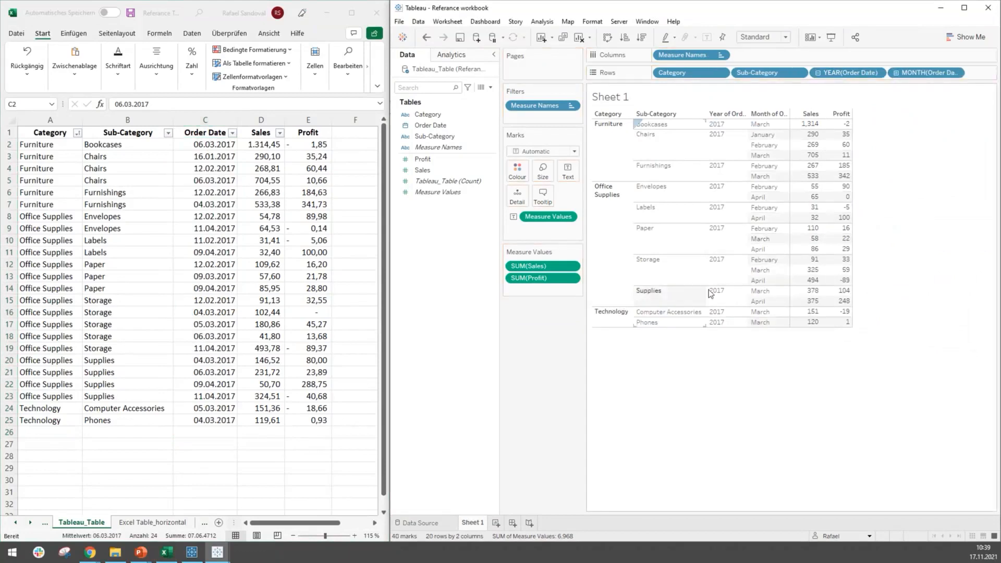
mouse_move(807, 272)
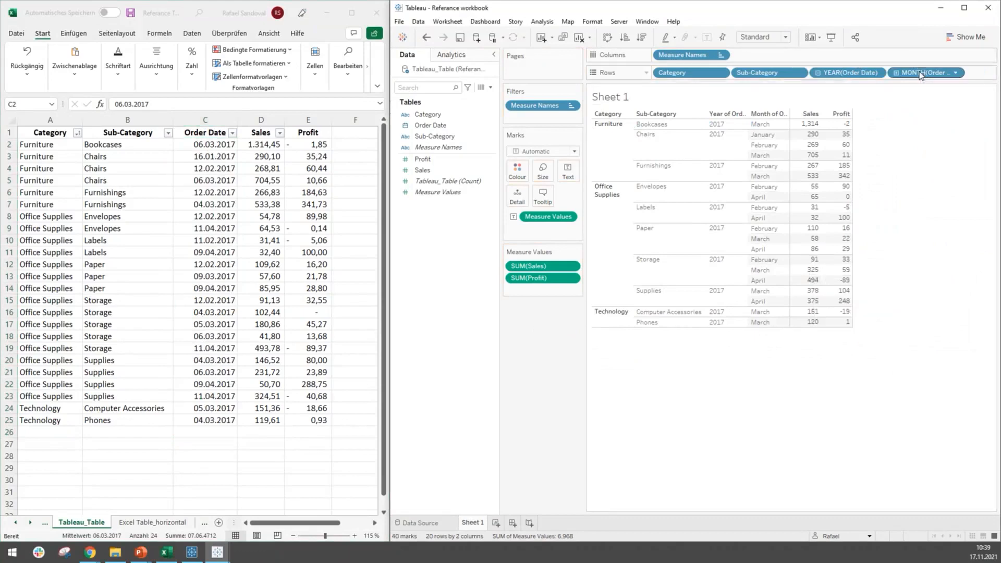
left_click_drag(921, 76, 539, 337)
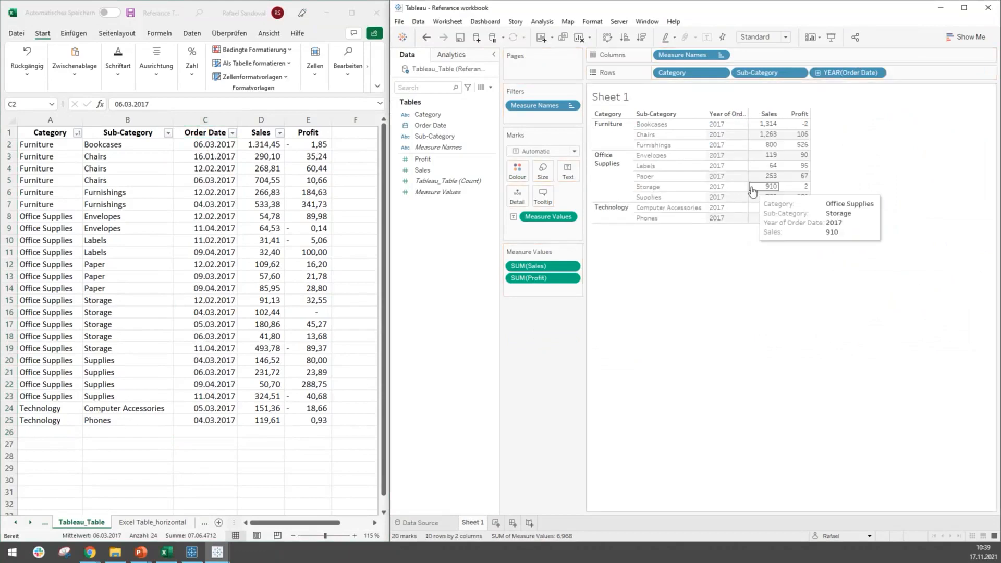
mouse_move(759, 192)
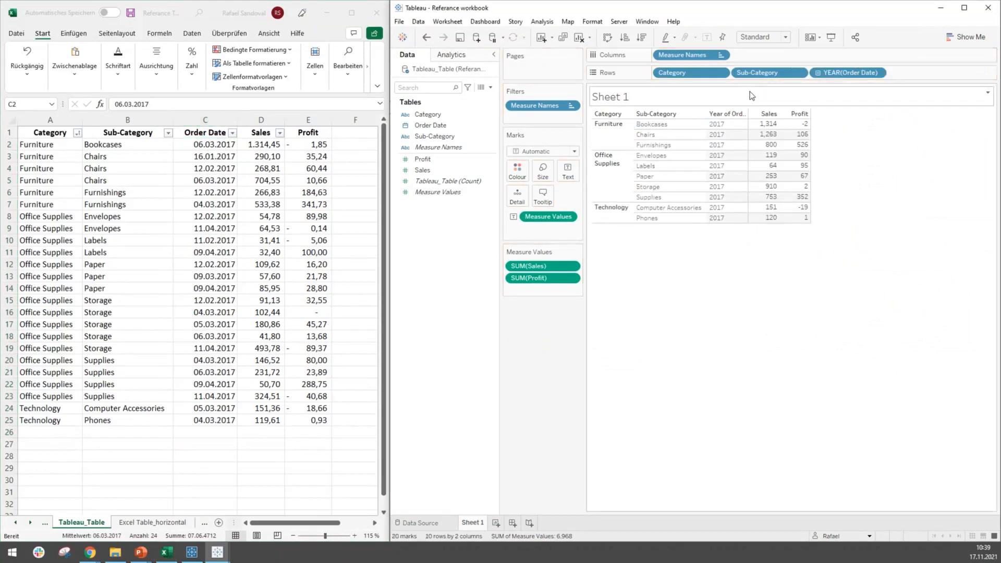
Step: Take Sub-Category off Rows to aggregate by category, and restore it between Category and YEAR(Order Date)
left_click_drag(766, 75, 540, 323)
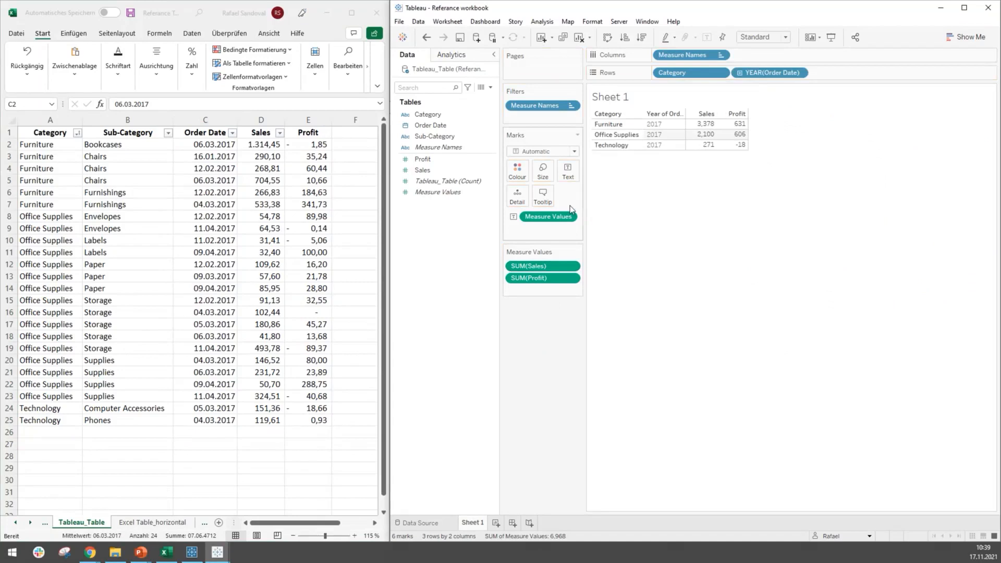
left_click(421, 181)
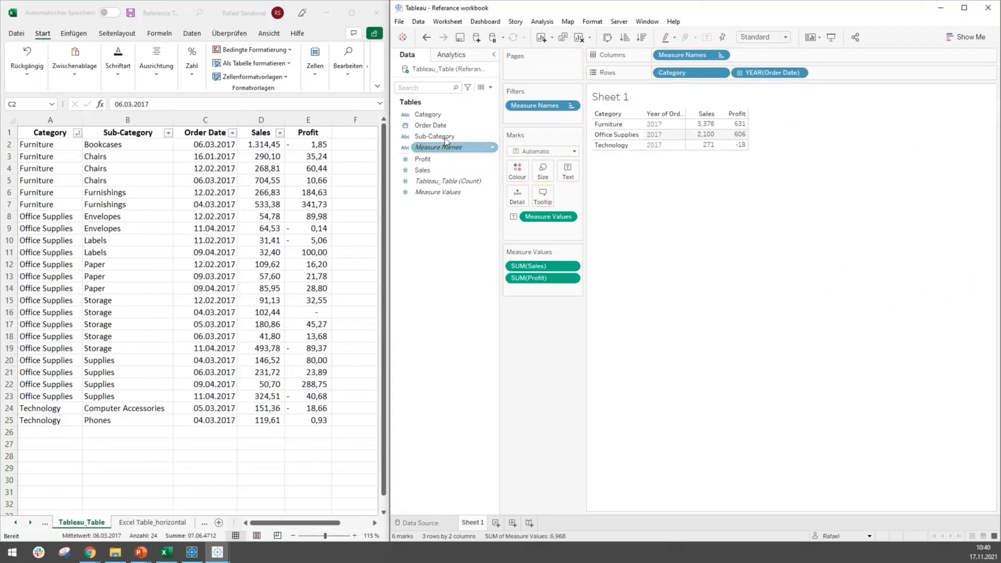
left_click_drag(446, 139, 742, 79)
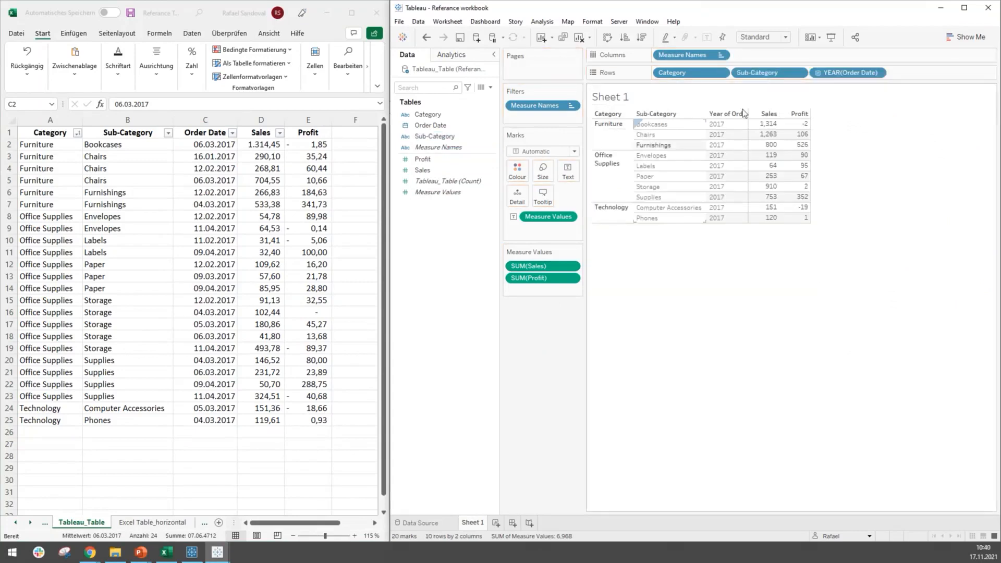
Step: Add Order Date to Rows at quarter level, and remove both the year and quarter fields, leaving Category and Sub-Category
left_click(446, 128)
mouse_move(446, 127)
left_mouse_down()
mouse_move(816, 71)
mouse_move(705, 150)
left_mouse_up()
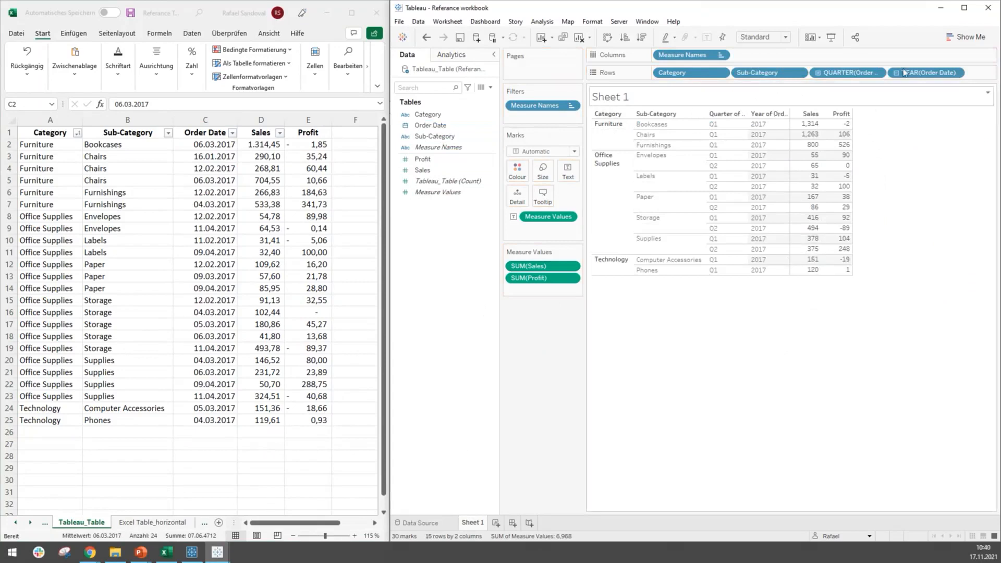
left_click_drag(908, 75, 530, 351)
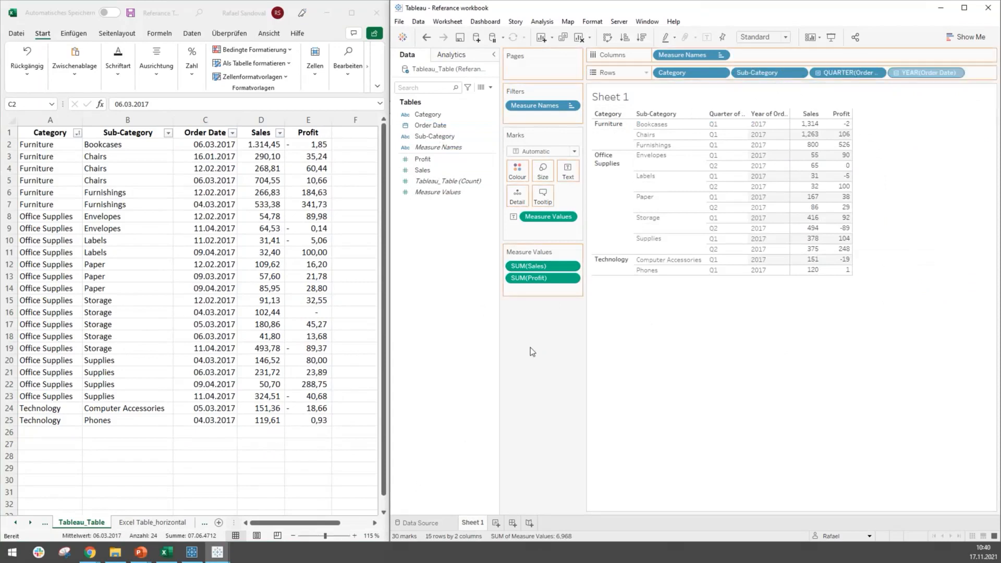
left_click_drag(840, 71, 454, 157)
mouse_move(761, 77)
left_mouse_down()
mouse_move(537, 307)
mouse_move(763, 78)
left_mouse_up()
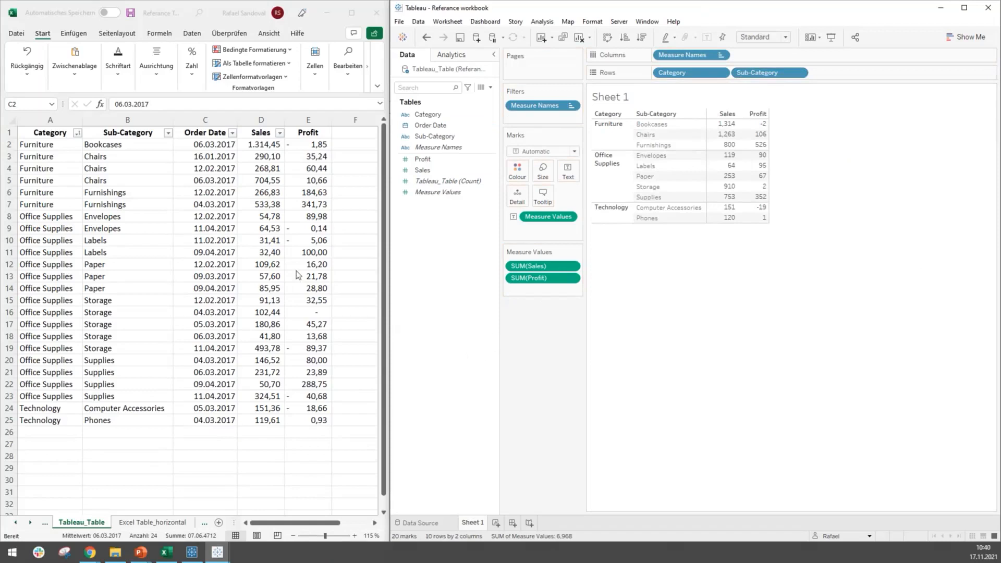
Step: Compare the individual Furniture rows, Sales values and order dates in Excel with the Sub-Category totals in the Tableau sheet
left_click(263, 228)
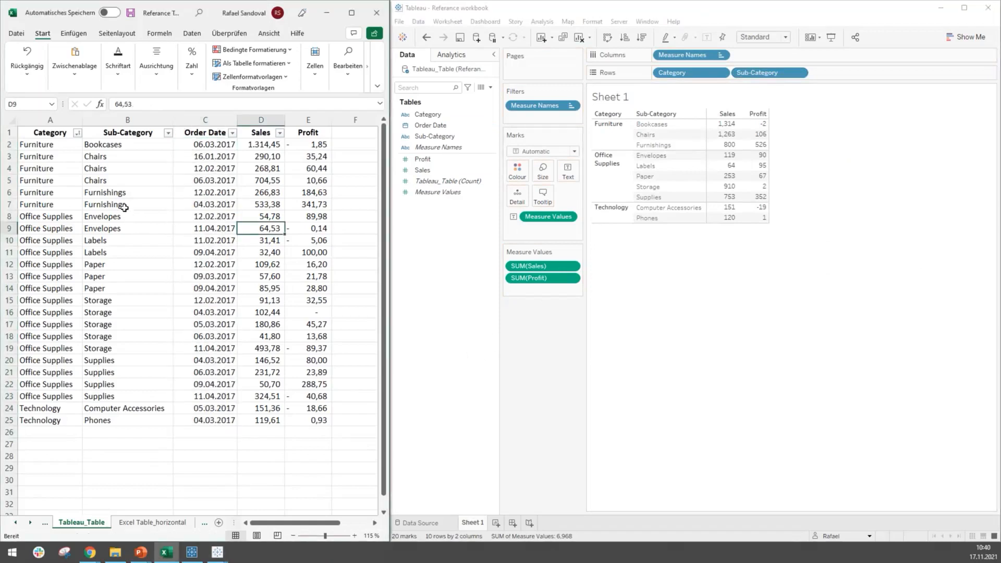
left_click(68, 165)
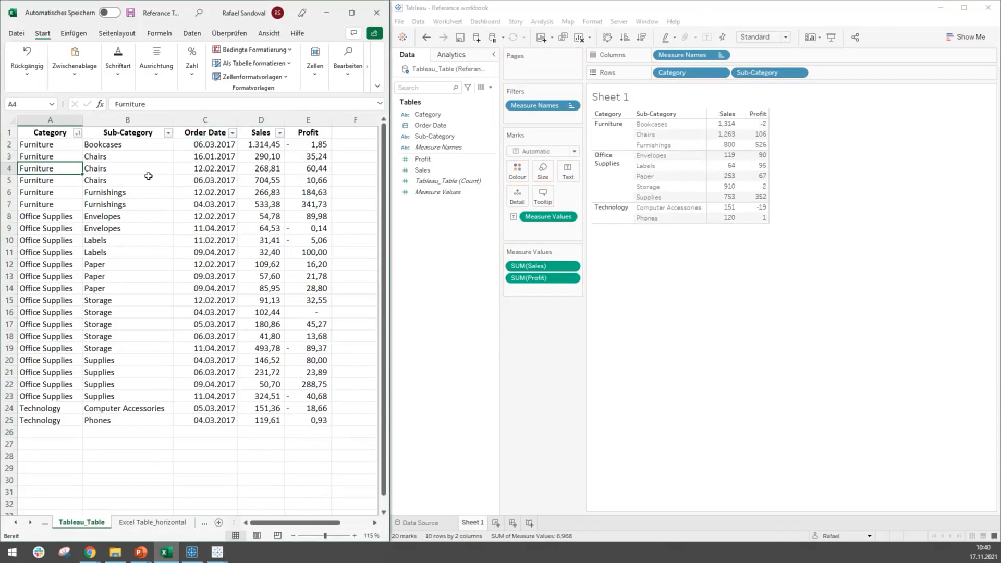
left_click_drag(271, 144, 267, 190)
left_click(268, 181)
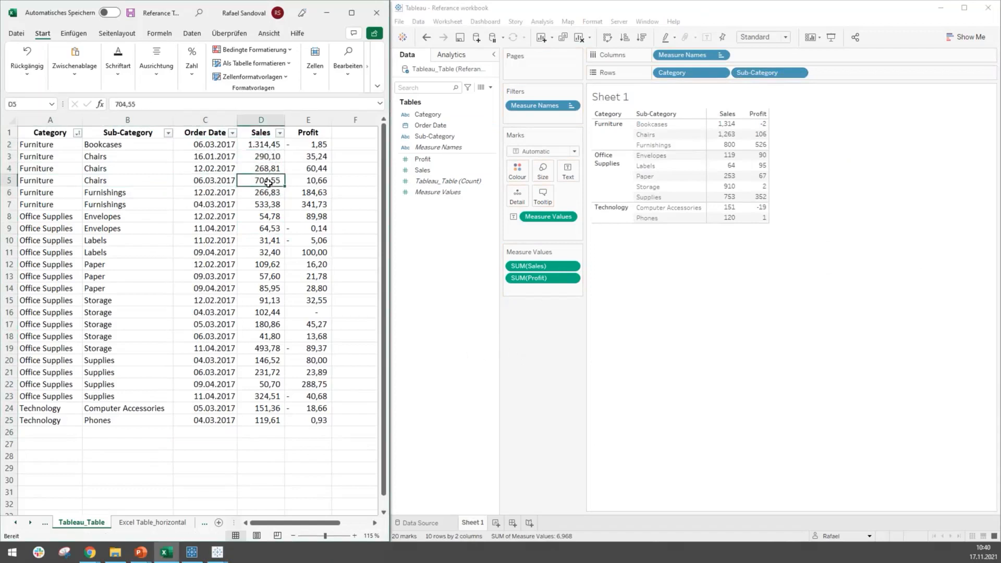
left_click_drag(223, 201, 236, 155)
left_click(722, 258)
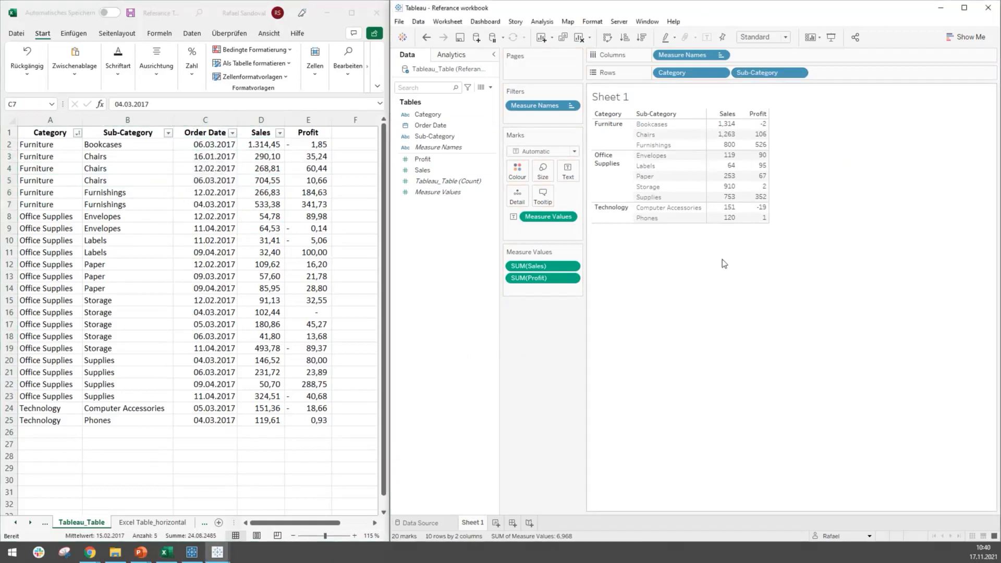
Step: Minimise the Excel and Tableau windows and advance the PowerPoint slide show to the detailed Aggregation & Granularity slide
left_click(327, 14)
left_click(945, 9)
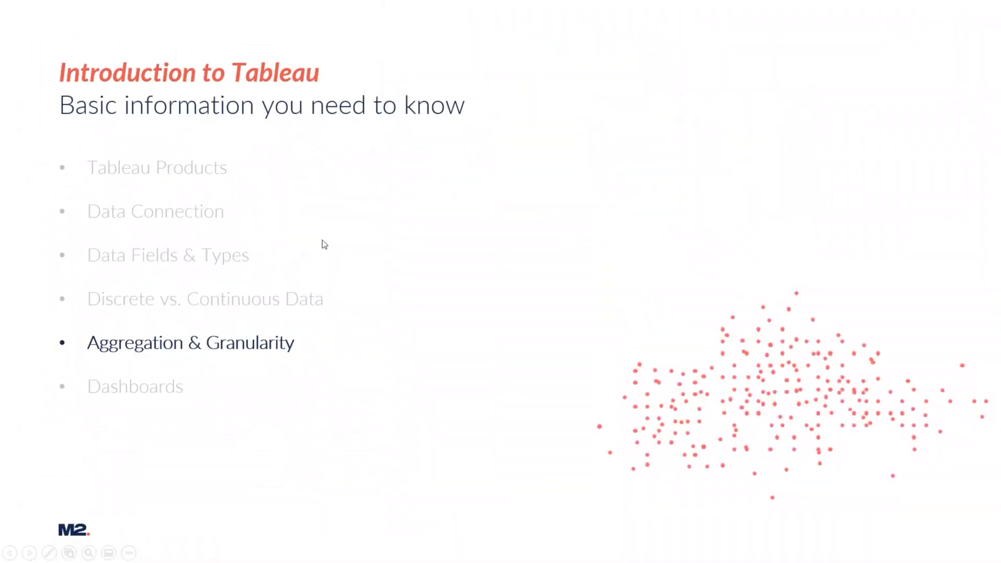
left_click(324, 244)
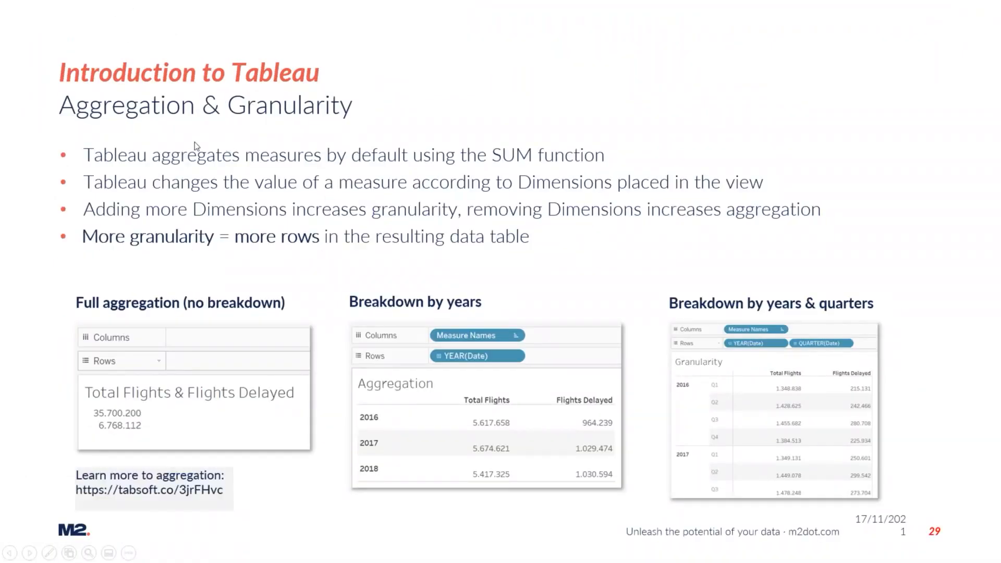
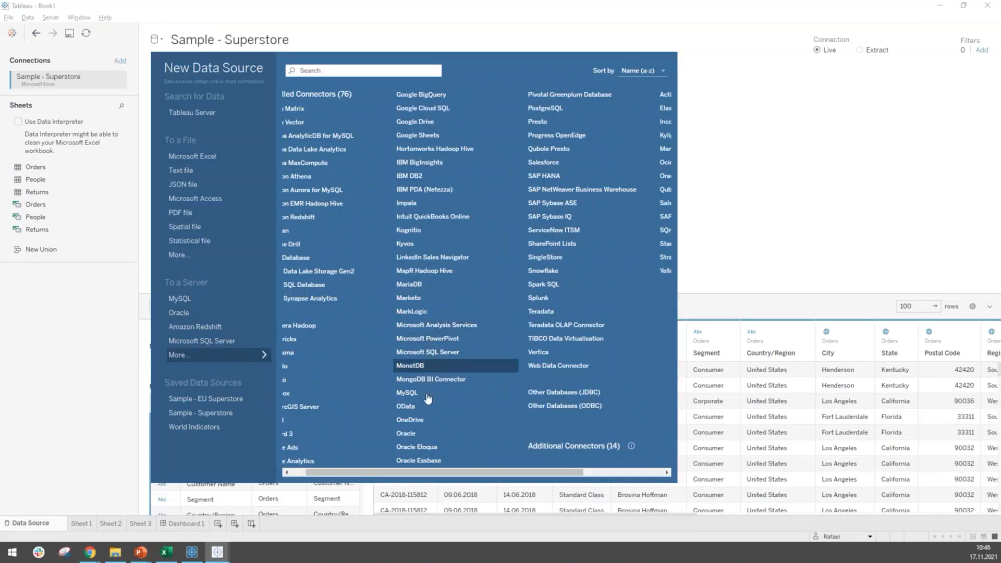
Step: Browse the full list of installed server connectors in Tableau and open the MySQL connection dialog
left_click_drag(459, 473, 347, 477)
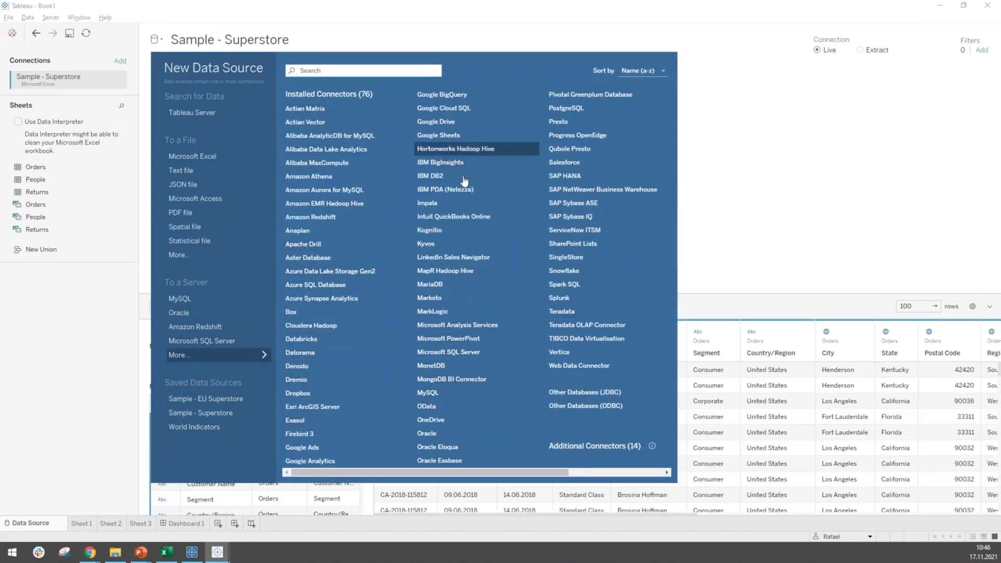
left_click_drag(401, 471, 285, 474)
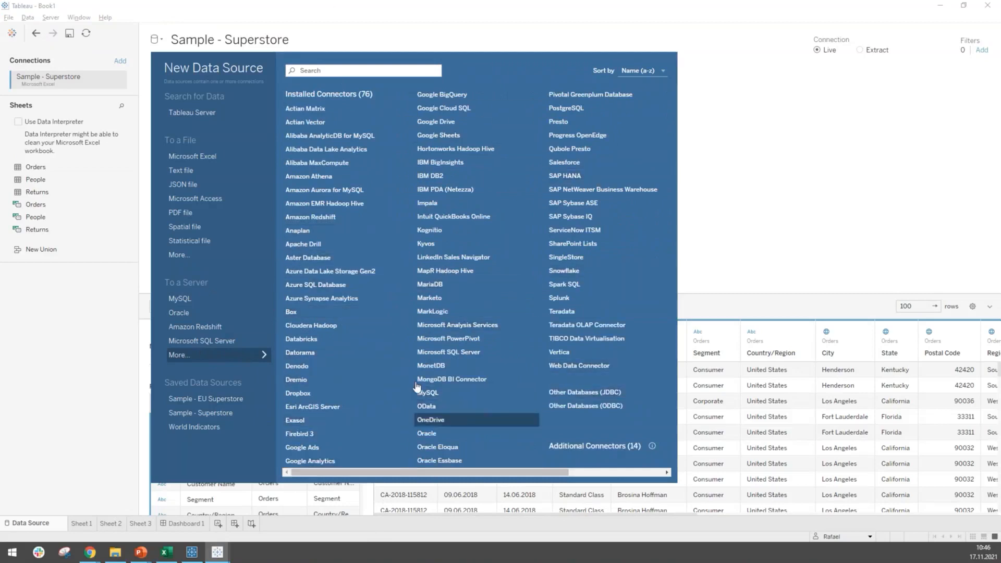
scroll(420, 379, "right", 1)
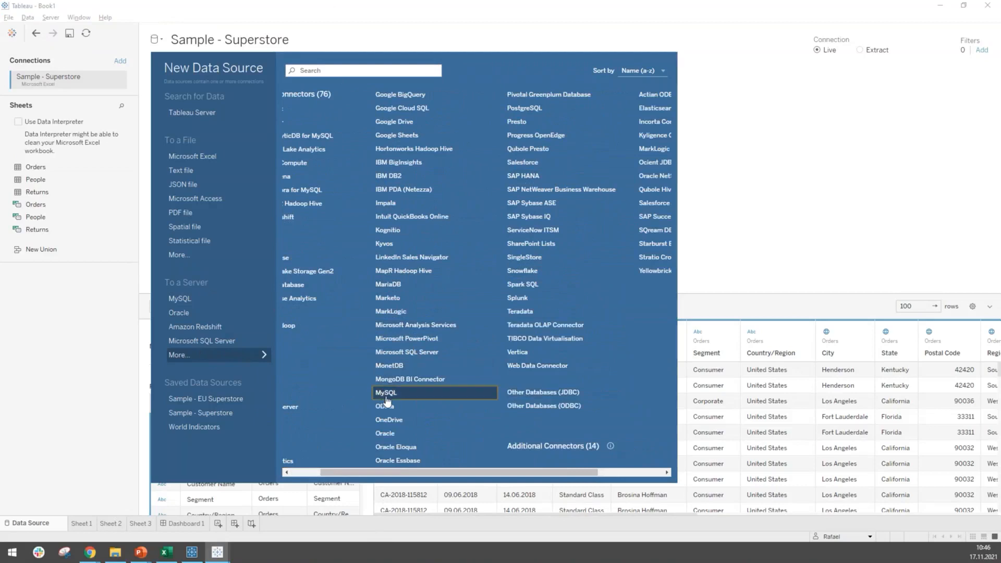
left_click(433, 396)
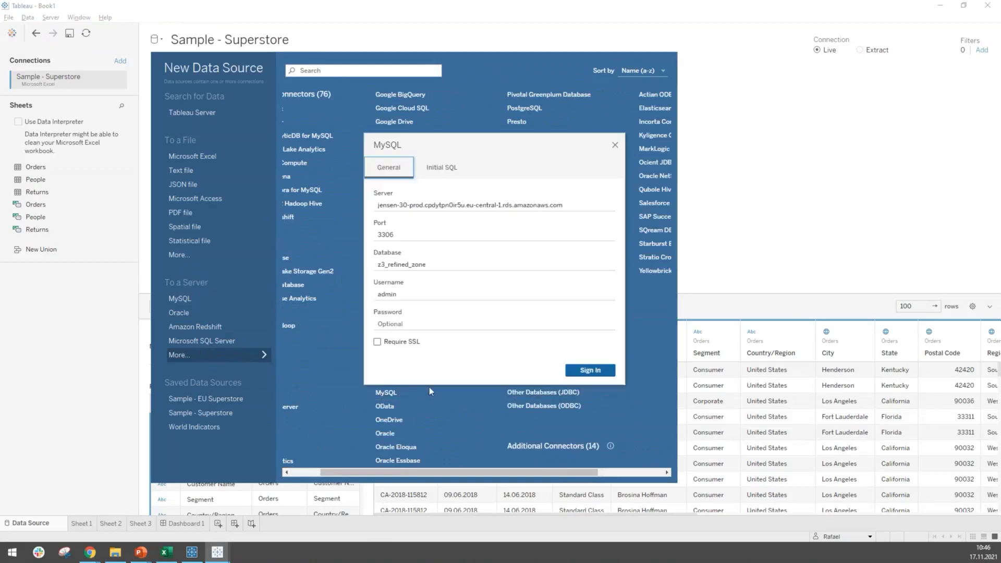
Step: Clear the MySQL server address, check the Initial SQL settings and close the connection dialog without signing in
left_click(427, 204)
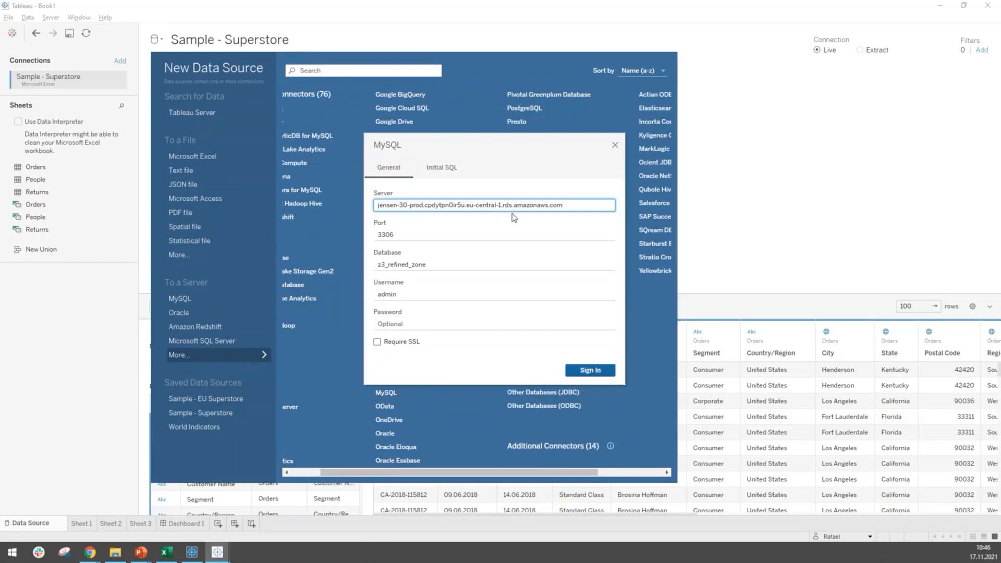
left_click_drag(572, 206, 333, 193)
key("BackSpace")
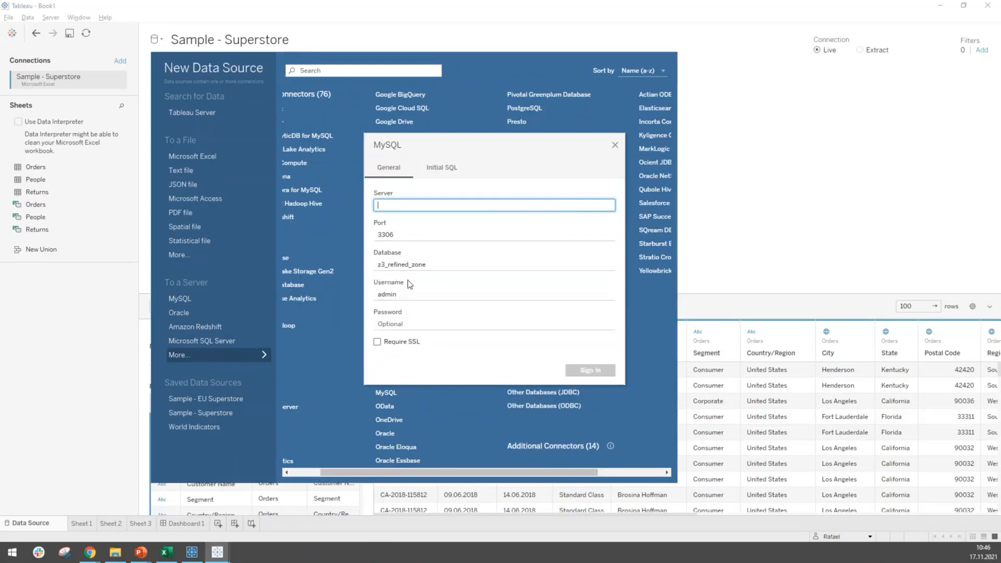
left_click(450, 172)
left_click(391, 171)
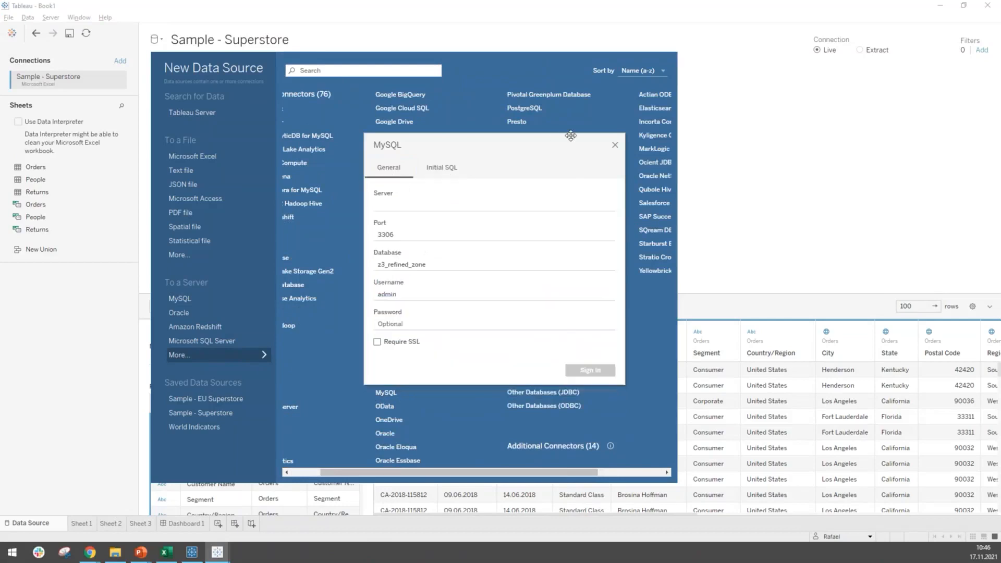
left_click(615, 146)
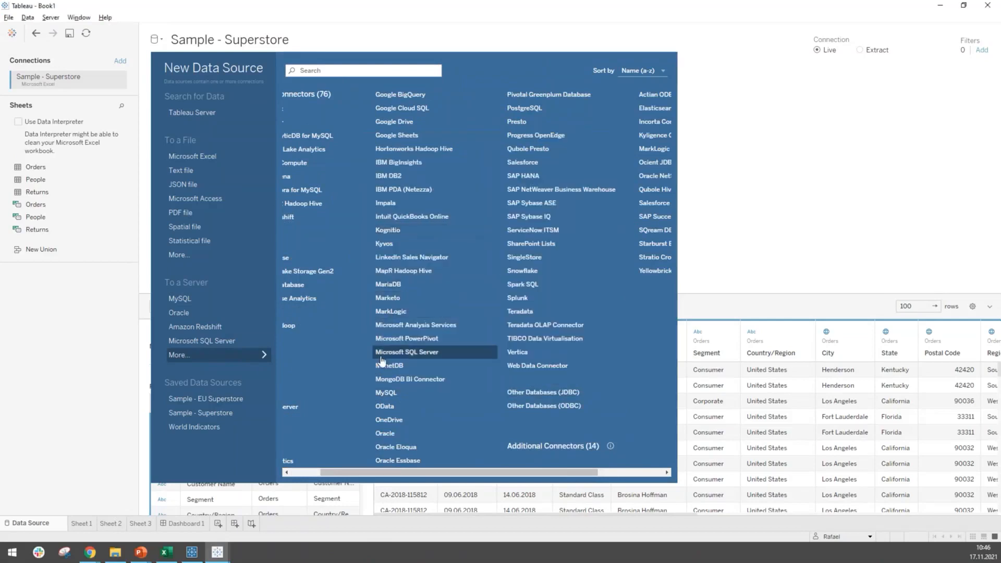
Step: Open the Oracle connector from the server list, review its server and sign-in fields, and close the dialog
scroll(382, 383, "right", 3)
scroll(383, 404, "left", 3)
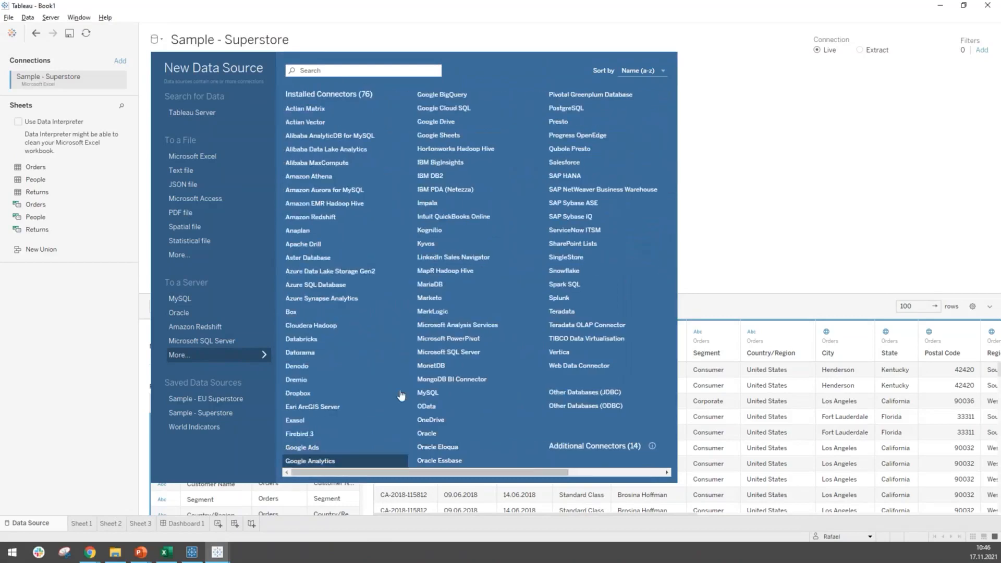
left_click(442, 437)
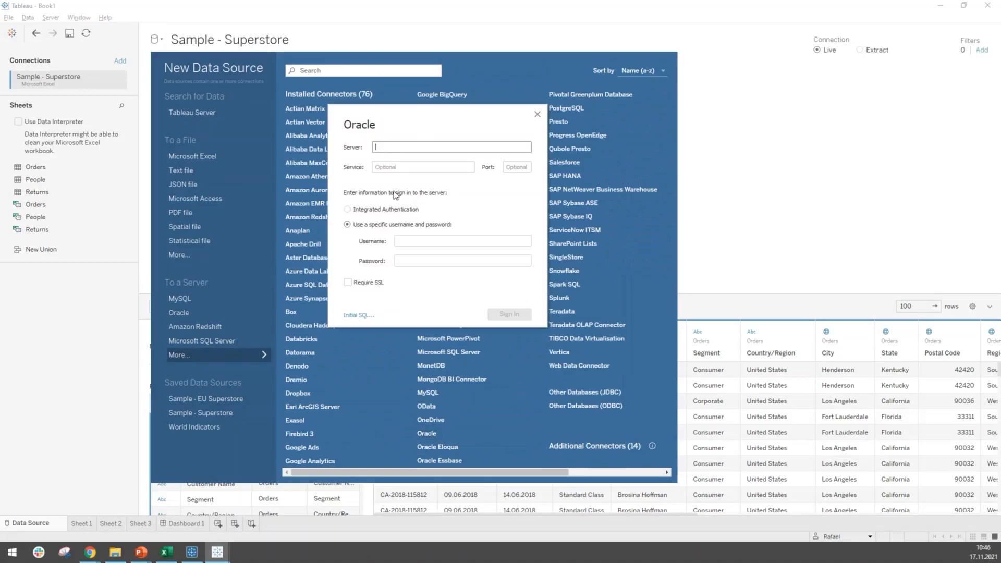
left_click(537, 115)
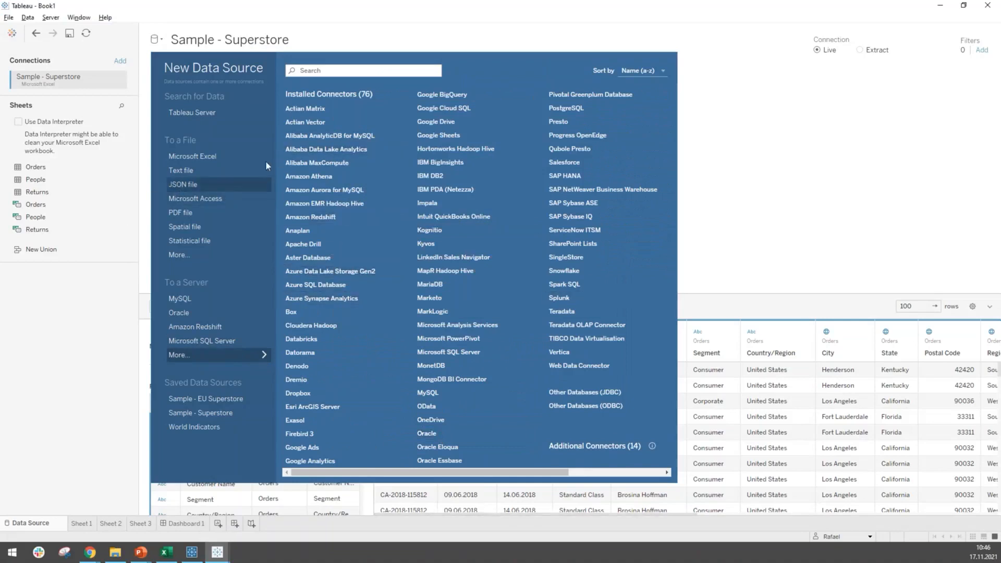
Step: Close the connector list, try the Extract connection type for Sample - Superstore, and set the connection back to Live
left_click(734, 105)
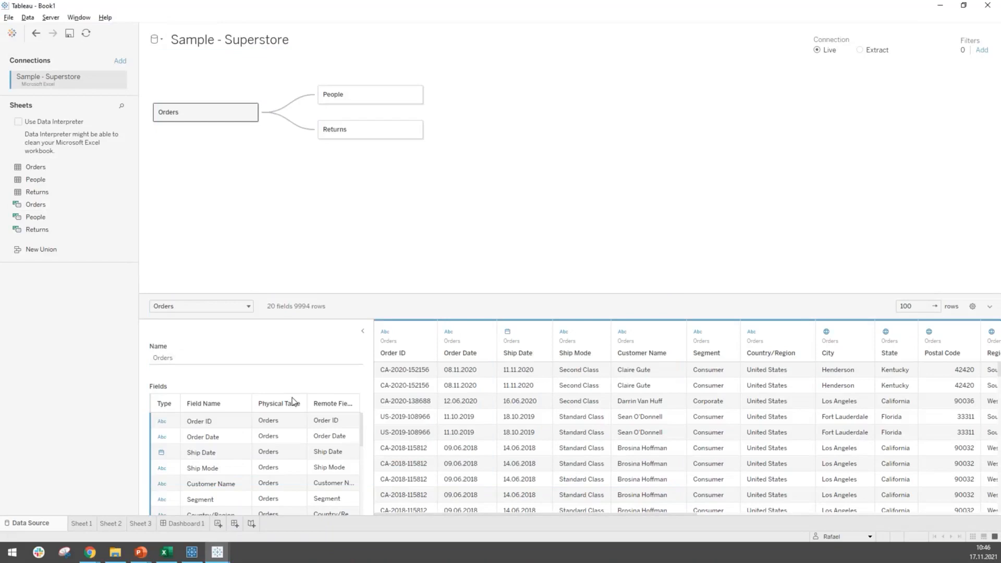
left_click(860, 51)
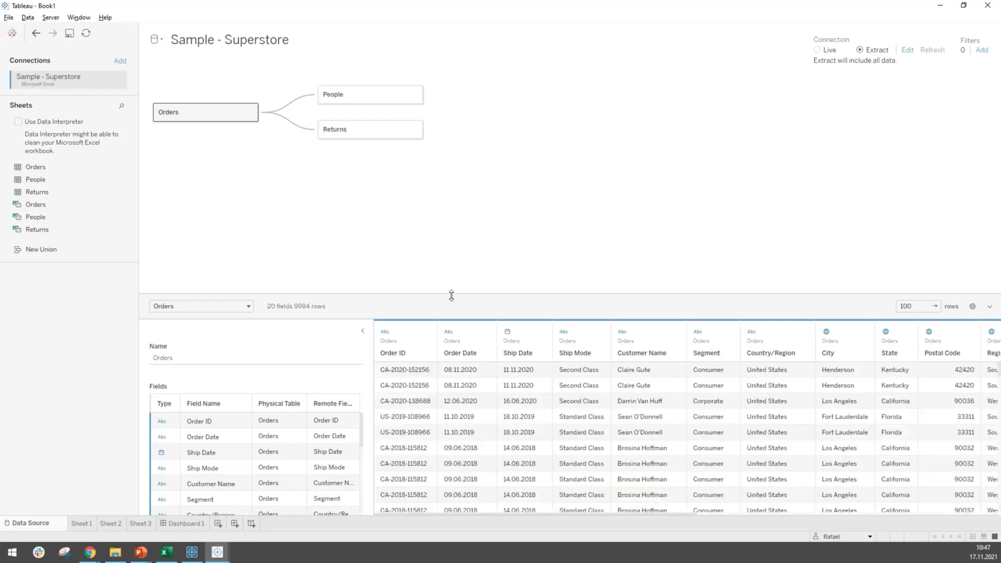
left_click_drag(452, 293, 452, 288)
left_click(818, 50)
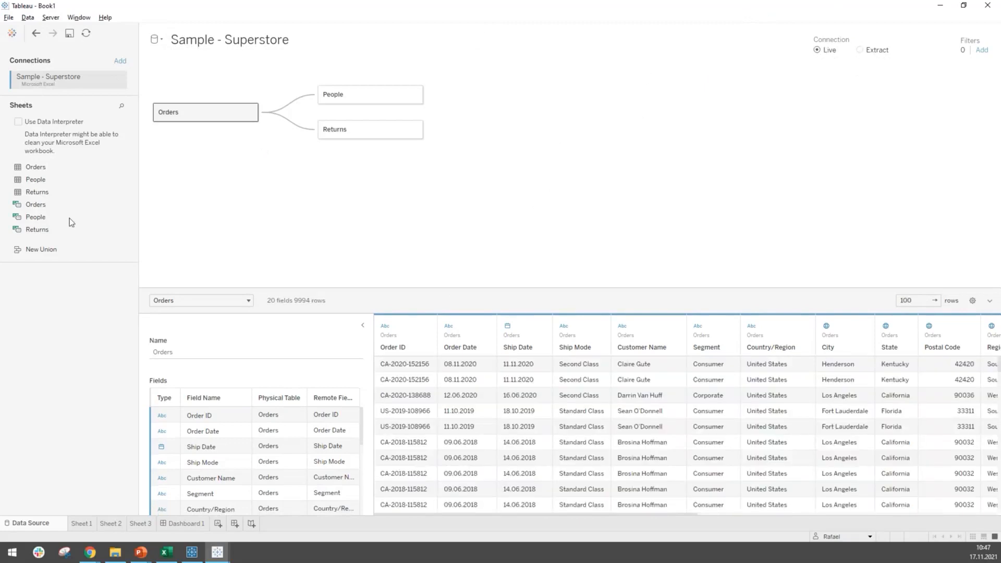
left_click_drag(310, 287, 311, 277)
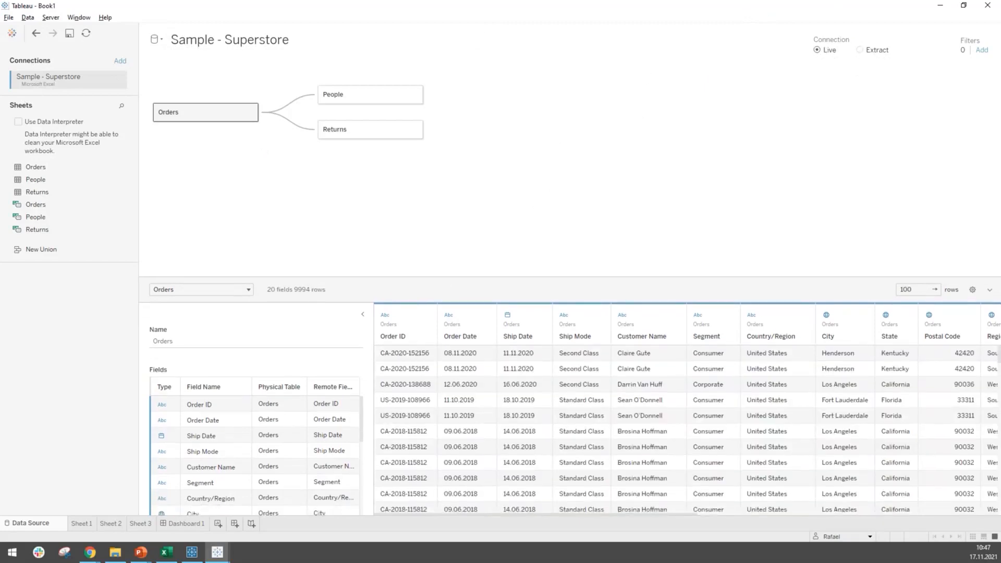
Step: Switch to the running PowerPoint slide show and present the Hands-On Exercise slide about the AirBnB data set
mouse_move(199, 556)
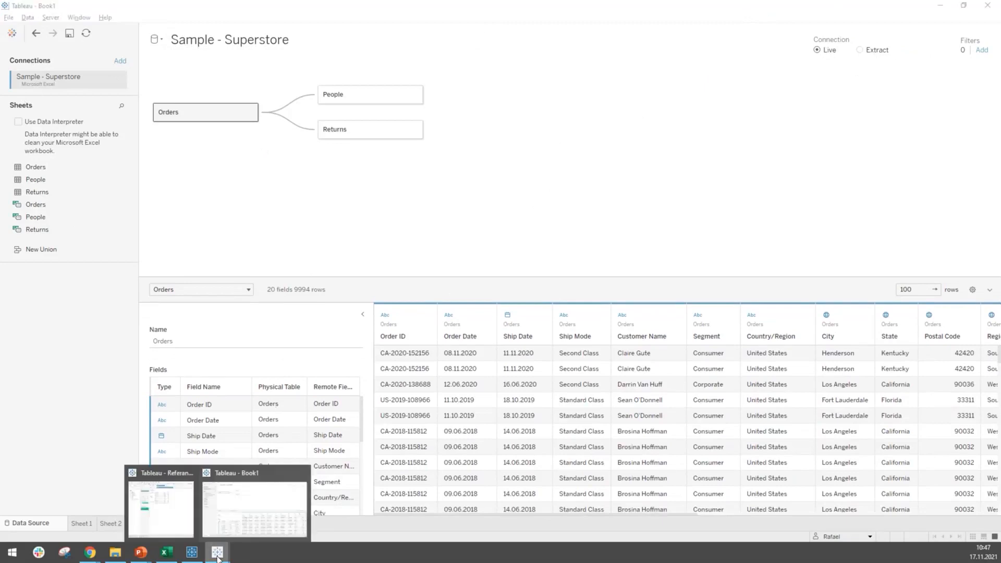
mouse_move(140, 554)
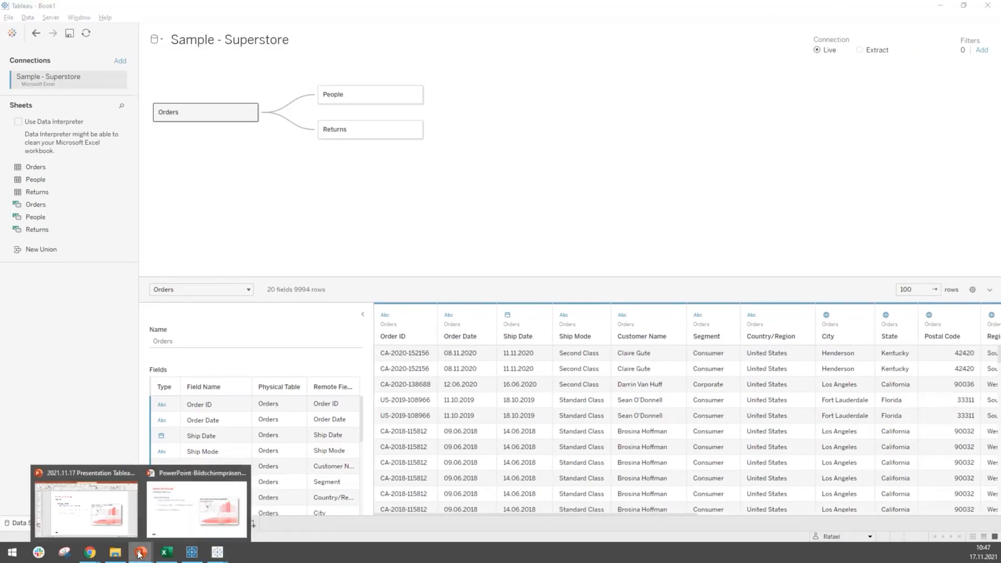
left_click(188, 521)
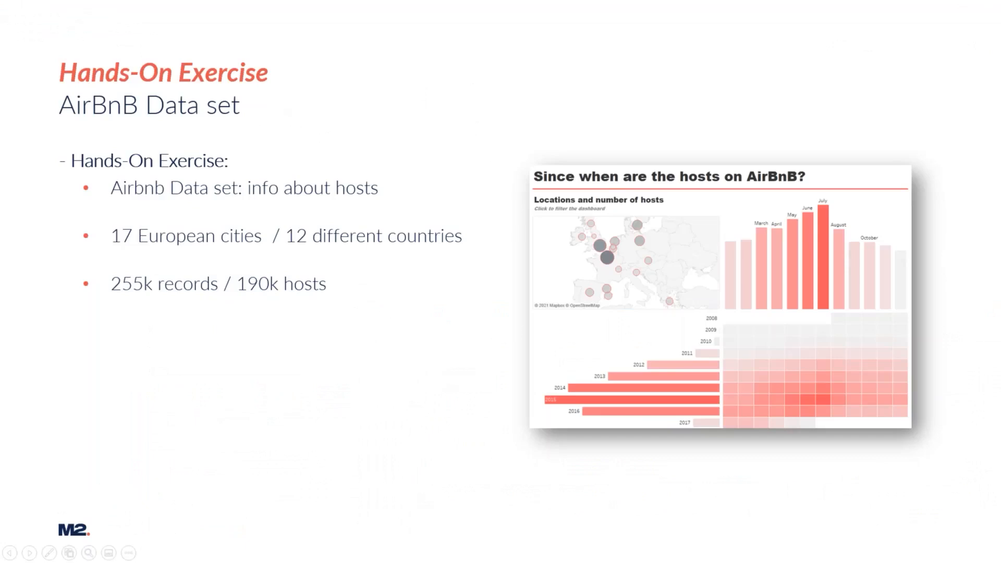
Step: Switch back to Tableau, create a new workbook, close Book1 without saving and maximise the new workbook window
key("alt+Tab")
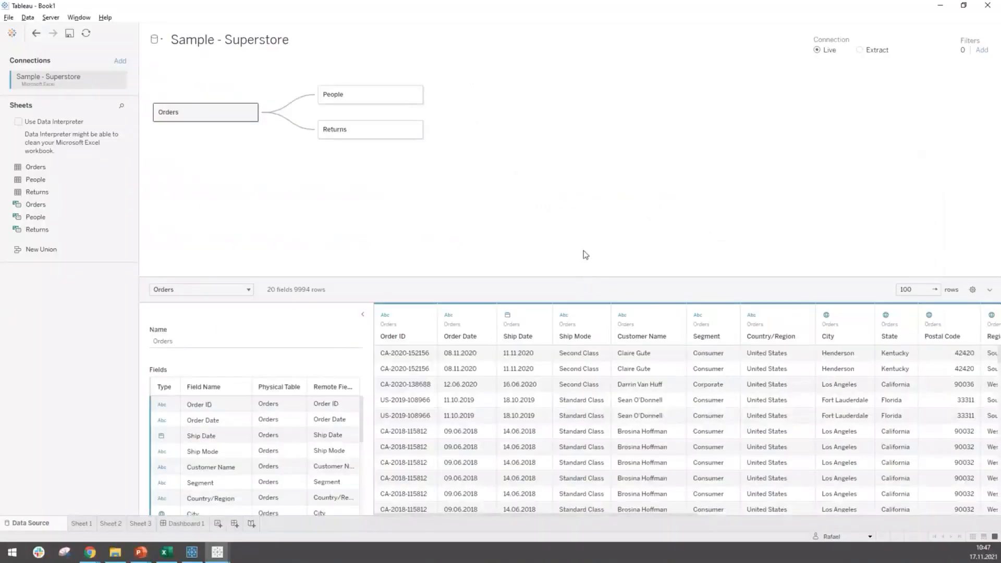
left_click(9, 18)
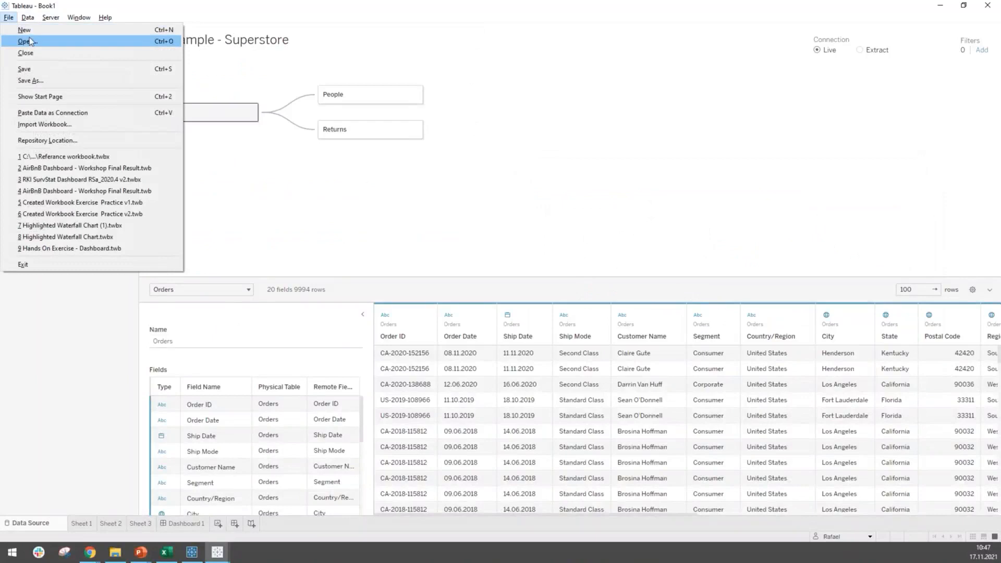
left_click(31, 30)
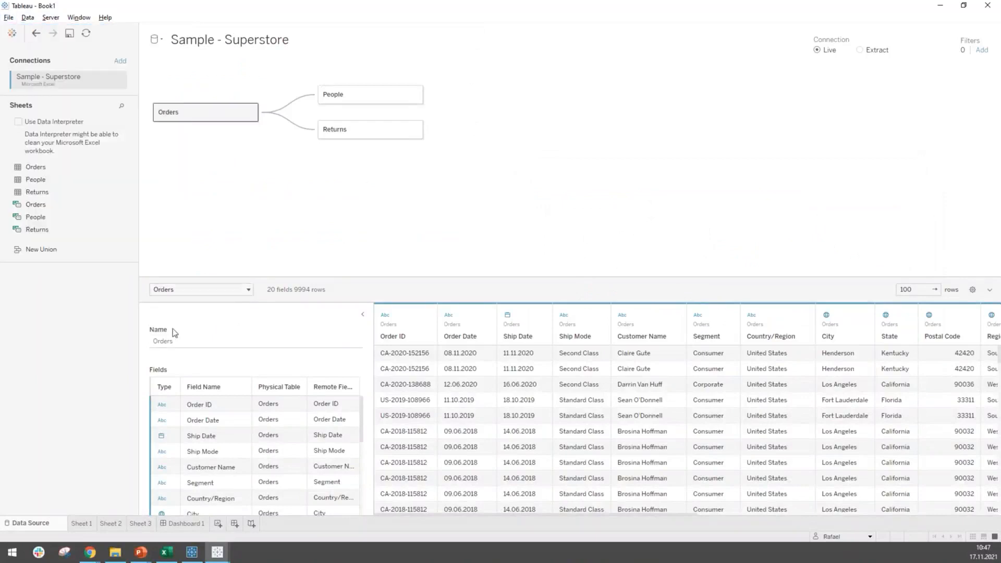
left_click(9, 19)
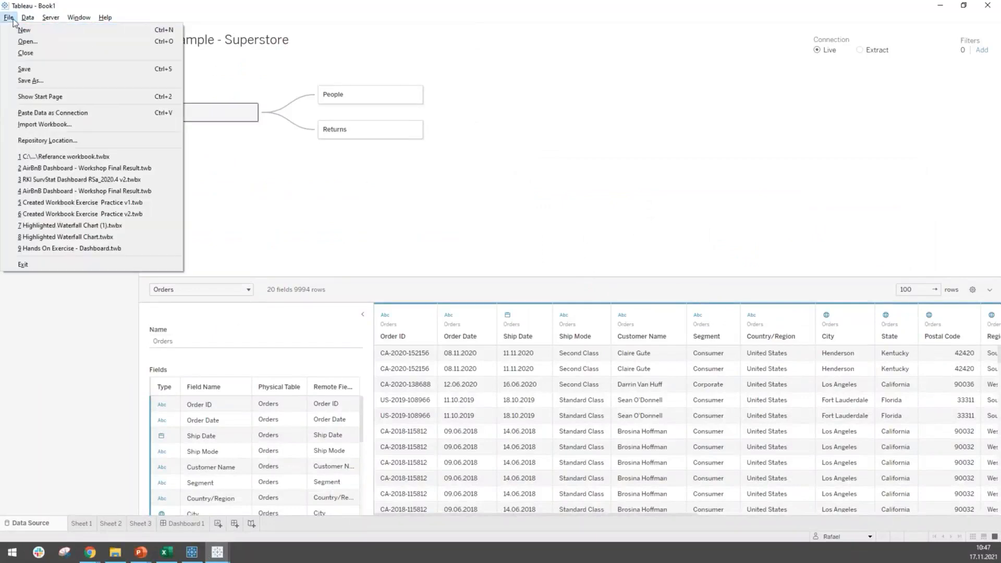
mouse_move(27, 17)
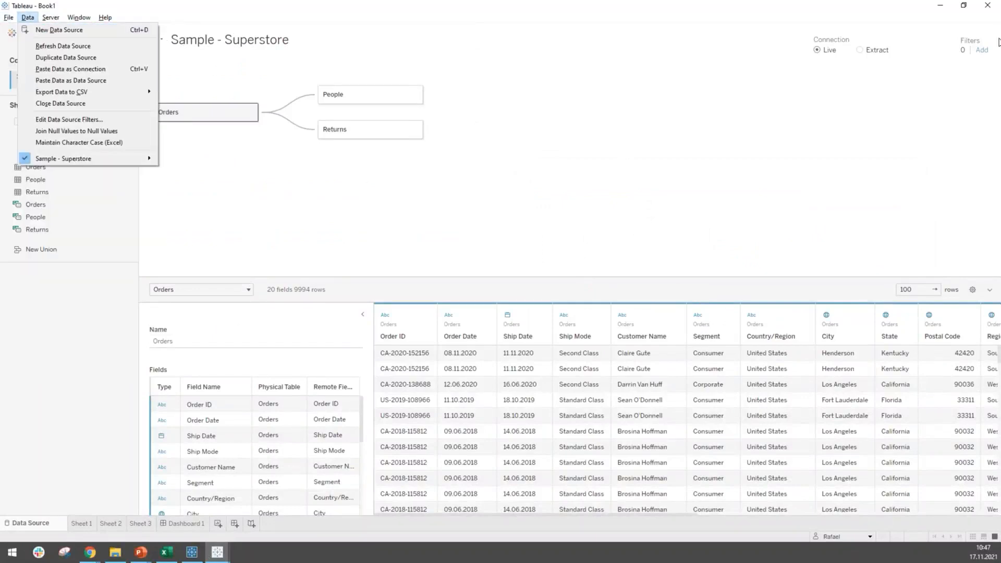
left_click(986, 6)
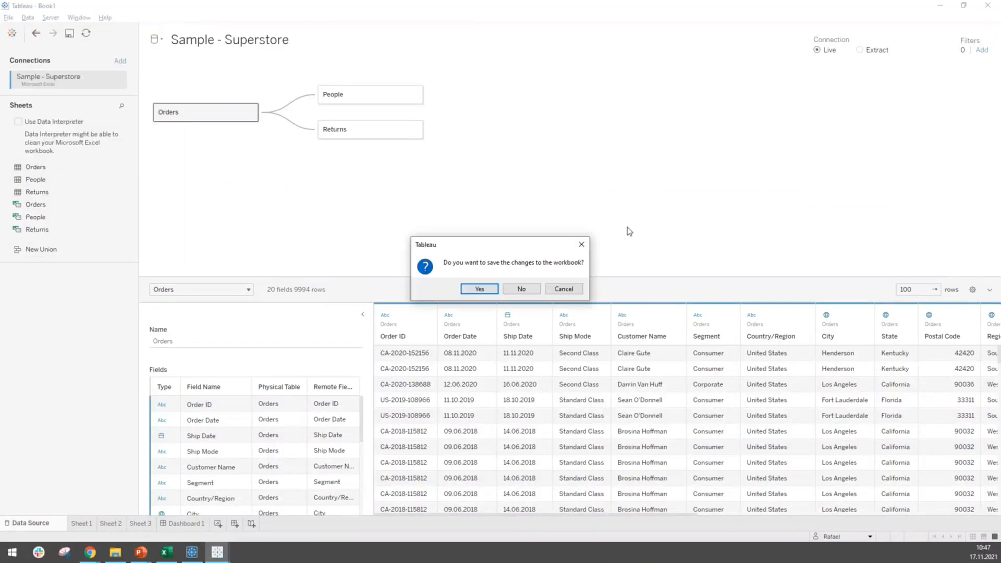
left_click(531, 290)
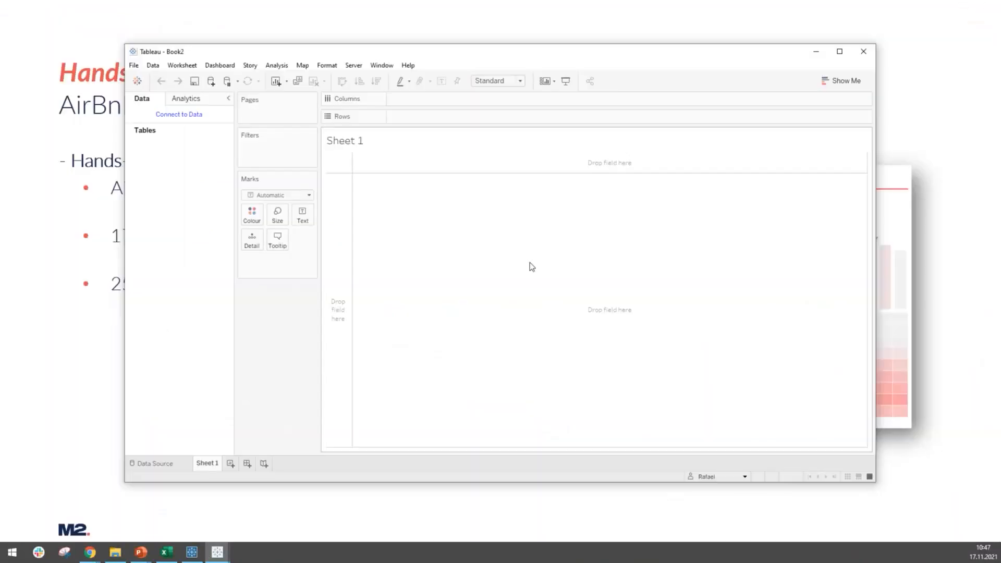
left_click(840, 52)
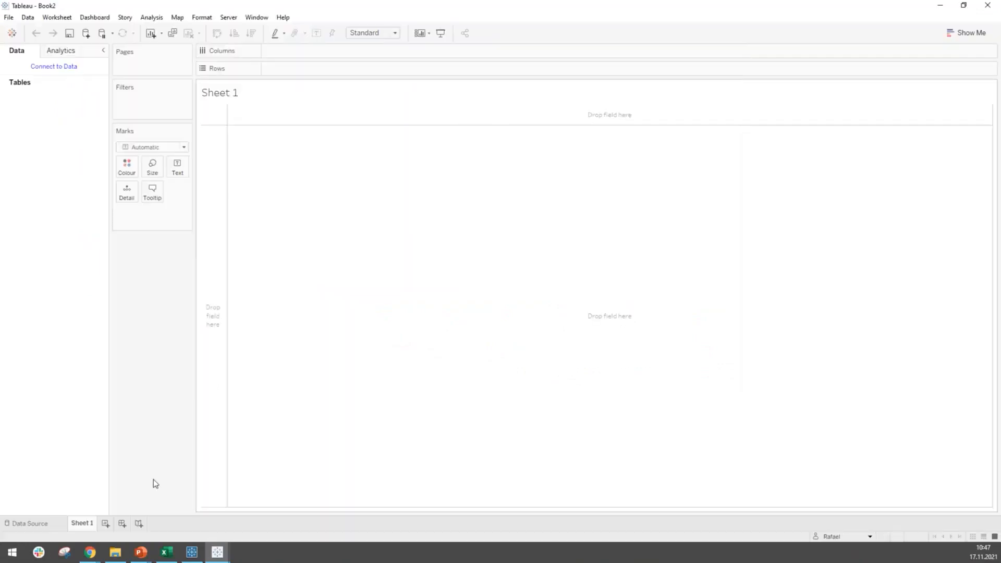
Step: Connect the new workbook to AirBnB Data Extract from the Desktop folder wetransfer_airbnb-data-extract and enlarge the data preview
left_click(42, 520)
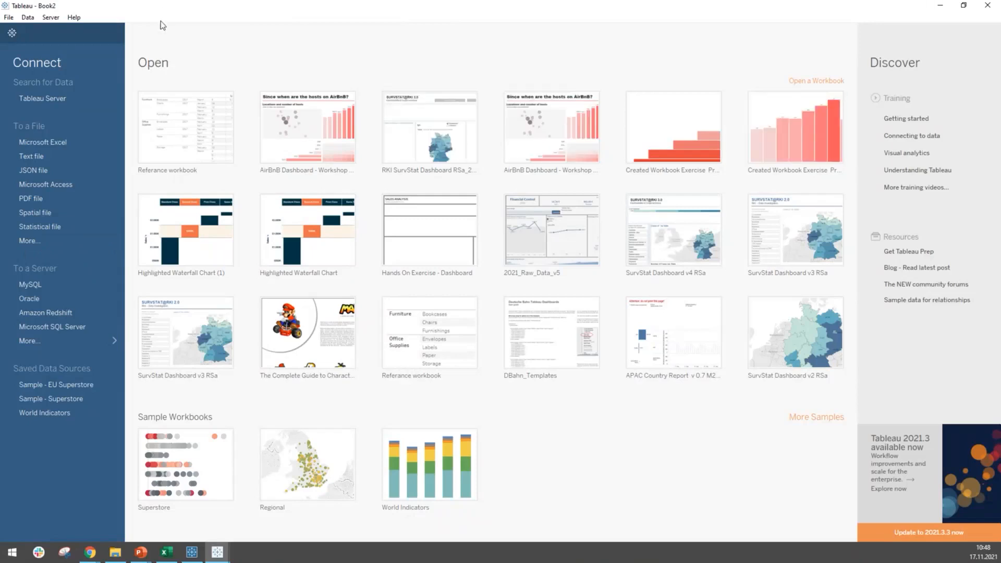
left_click(35, 241)
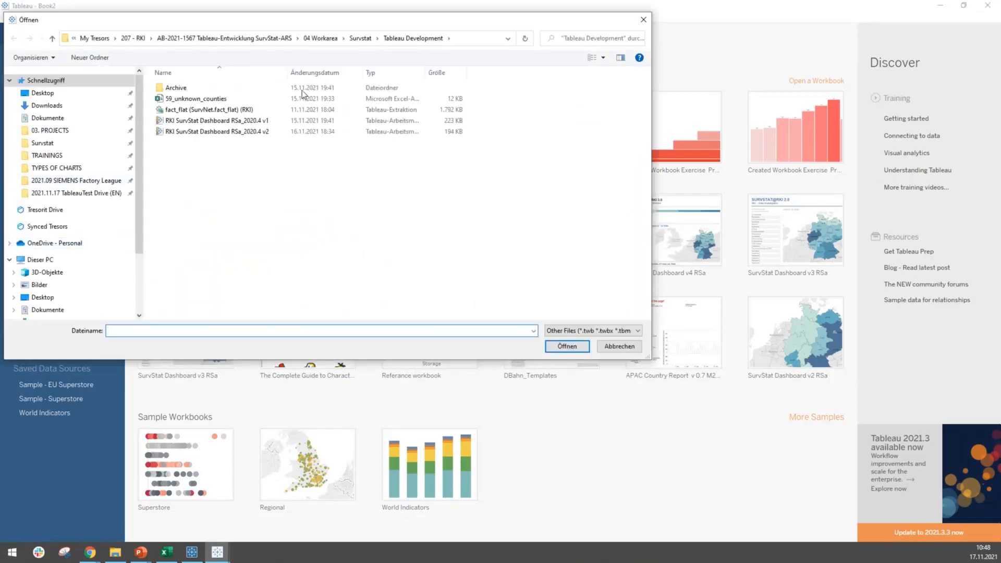
left_click_drag(191, 27, 321, 55)
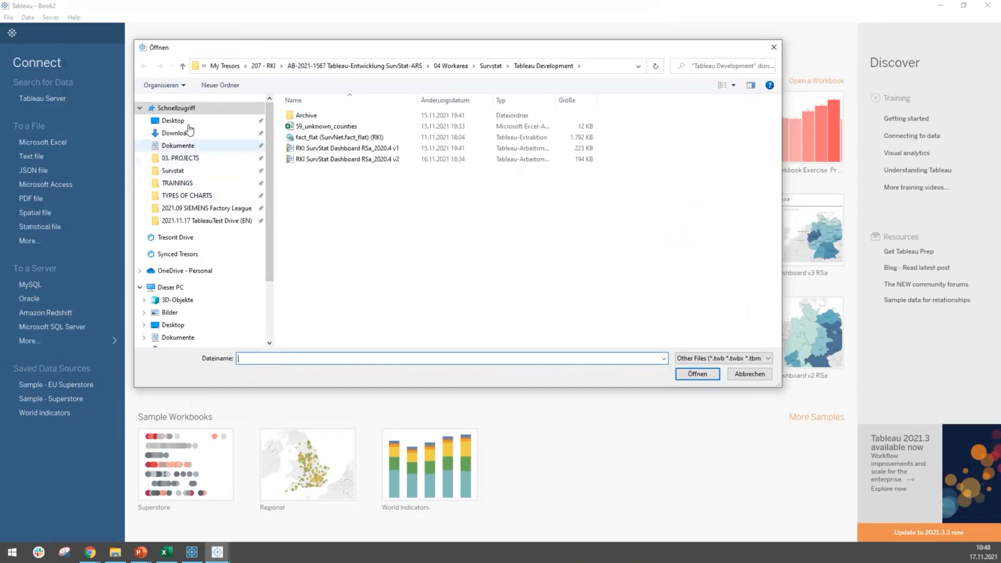
left_click(181, 120)
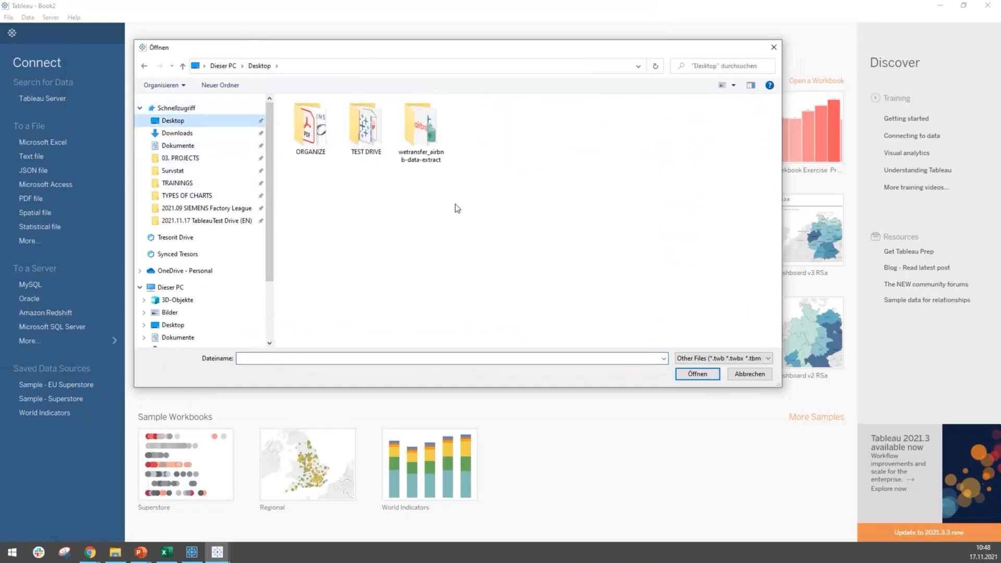
double_click(425, 148)
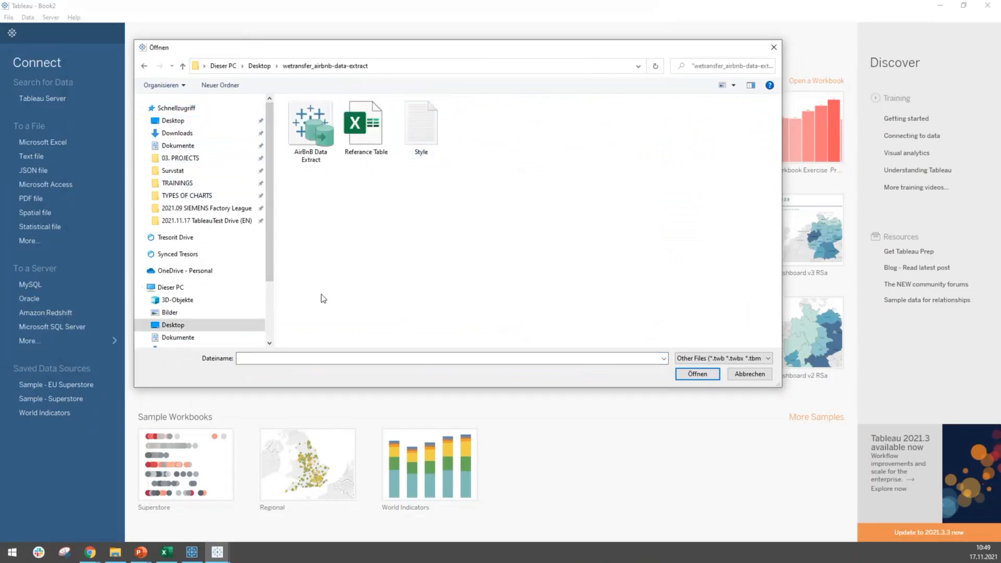
left_click(309, 138)
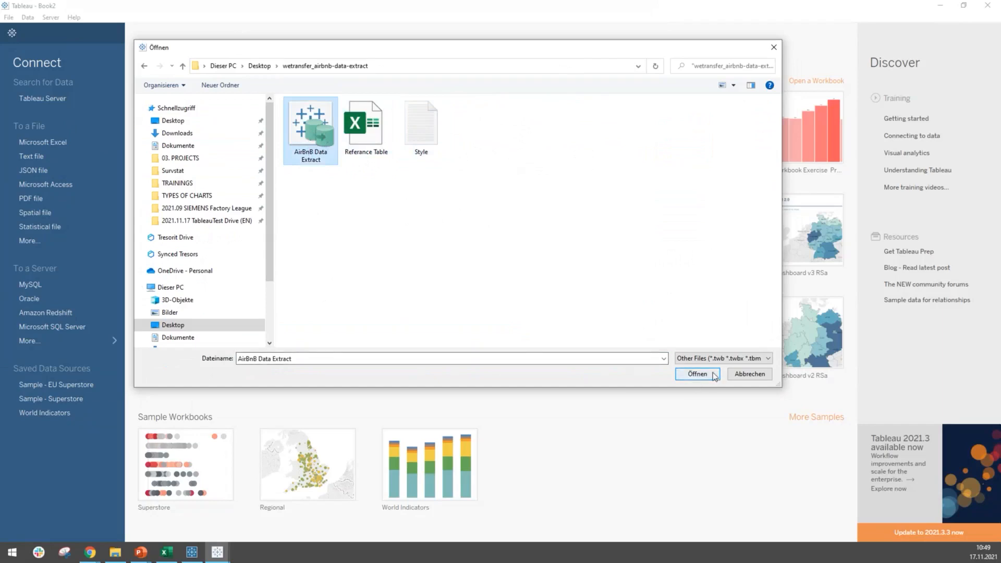
left_click(697, 374)
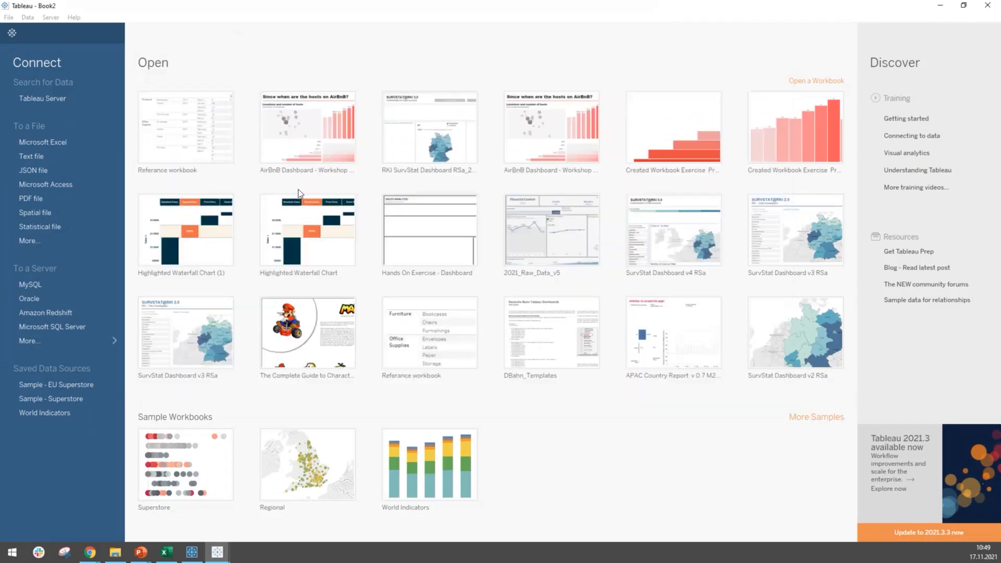
left_click(288, 157)
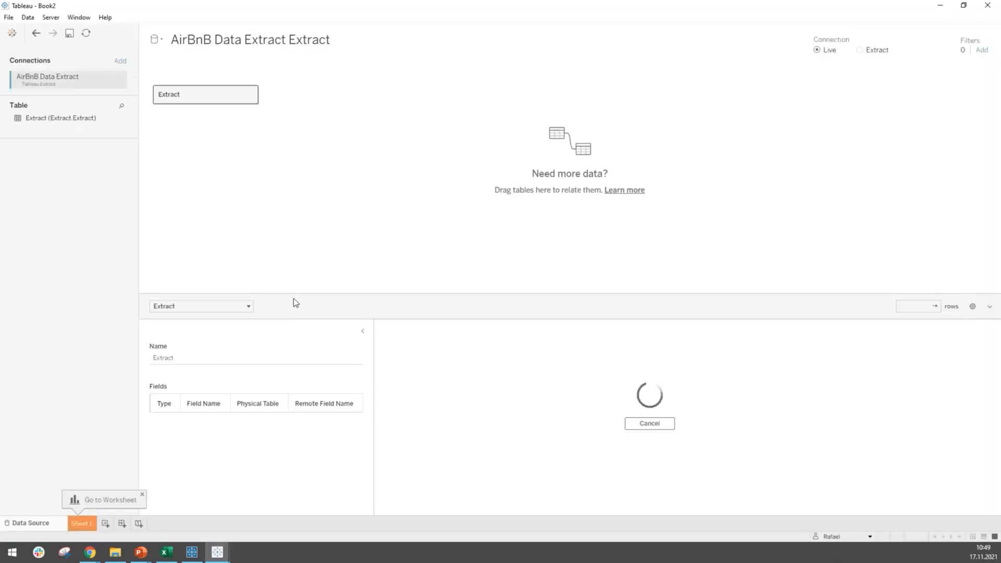
left_click_drag(300, 292, 296, 192)
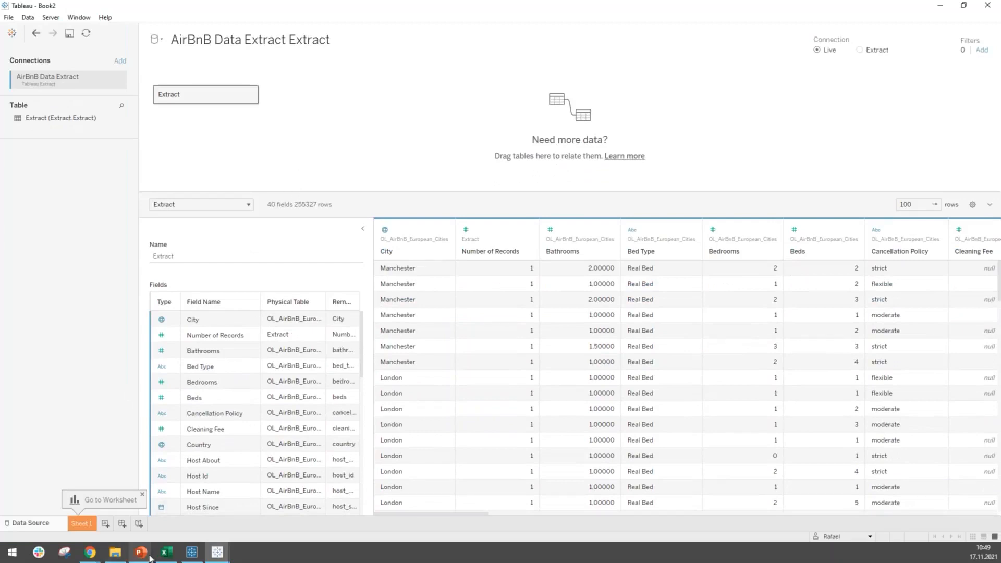
Step: Switch to the PowerPoint slide show and point out the AirBnB data set facts with the laser pointer
mouse_move(150, 558)
left_click(193, 482)
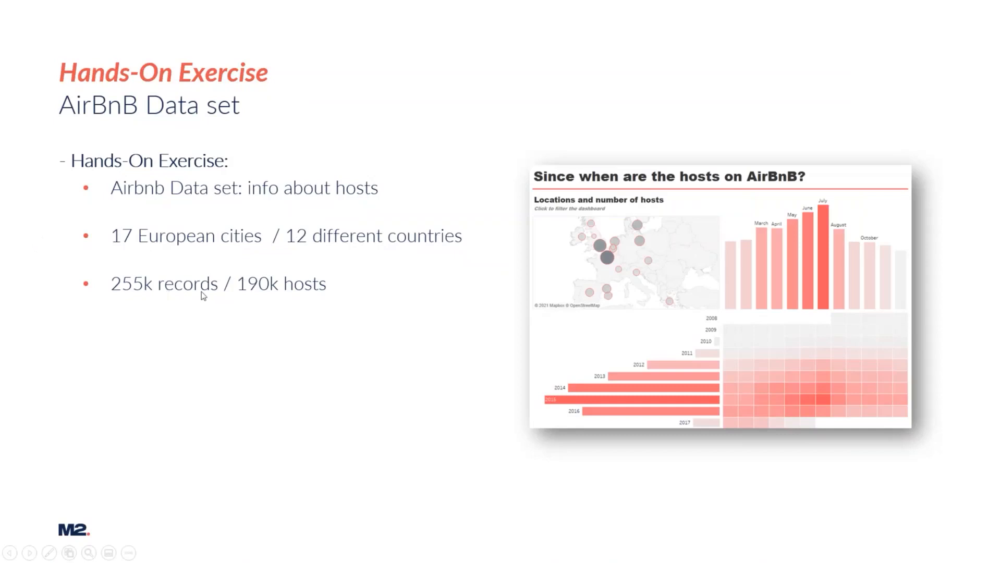
key("ctrl+l")
key("ctrl+l")
Step: Switch back to Tableau, collapse the table details of the AirBnB extract and enlarge the data grid
key("alt+Tab")
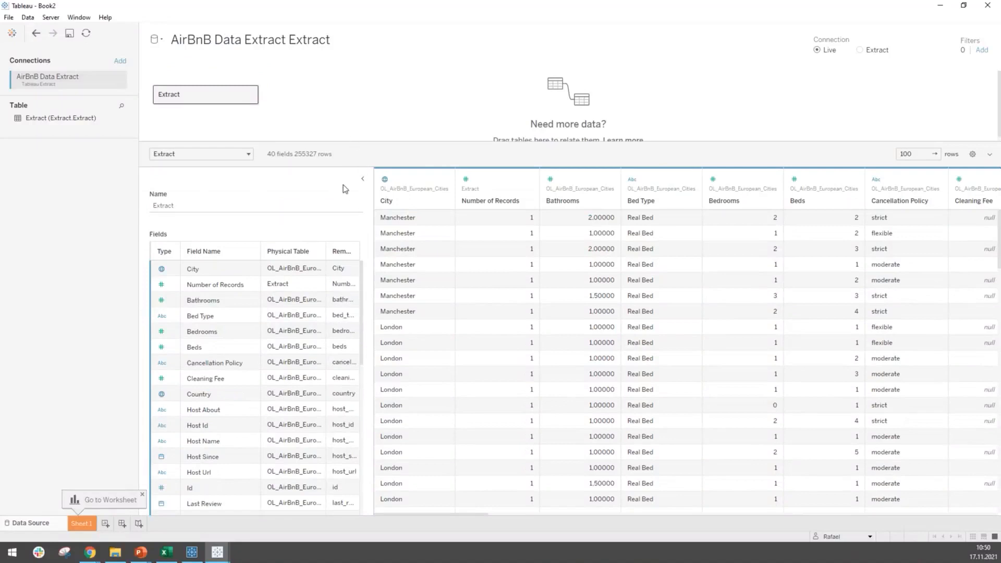
left_click(363, 179)
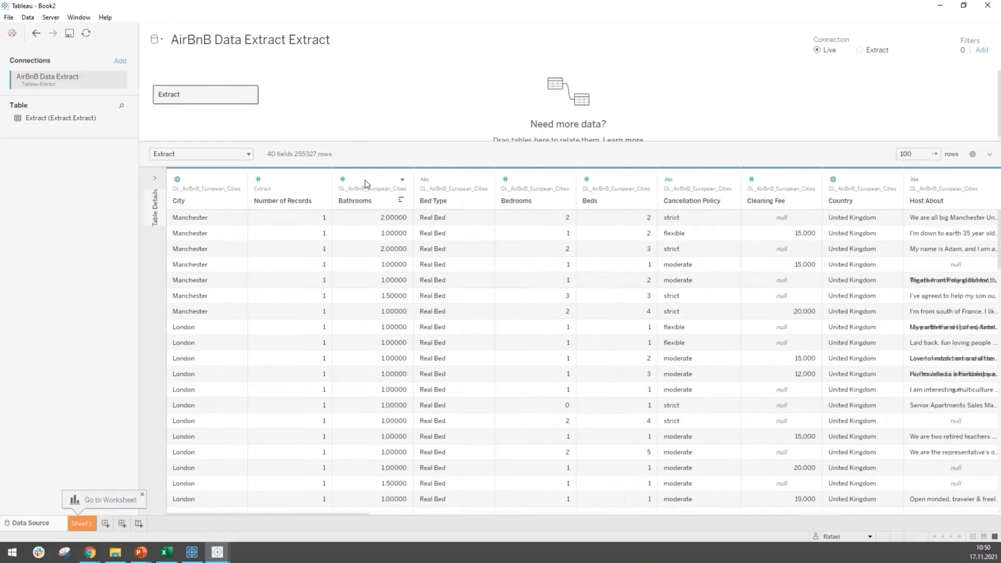
left_click_drag(373, 145, 376, 122)
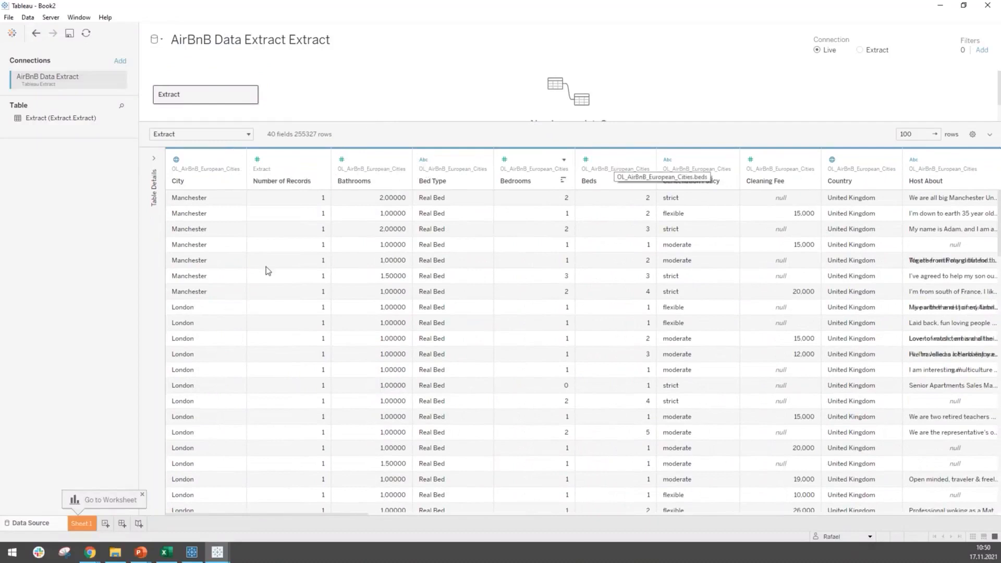
Step: Select the City column in the data grid and review its available data types and geographic role option
left_click(190, 198)
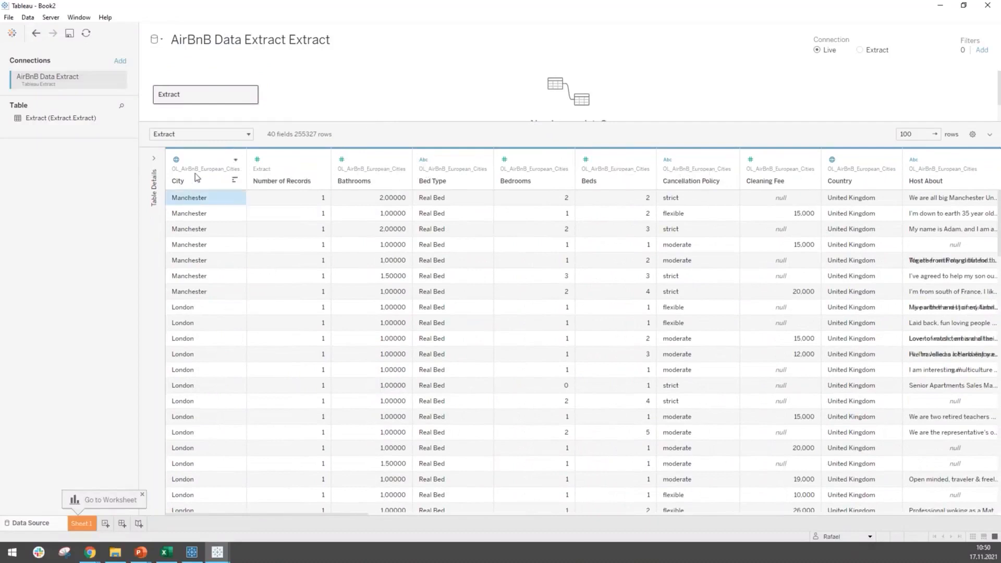
left_click(190, 181)
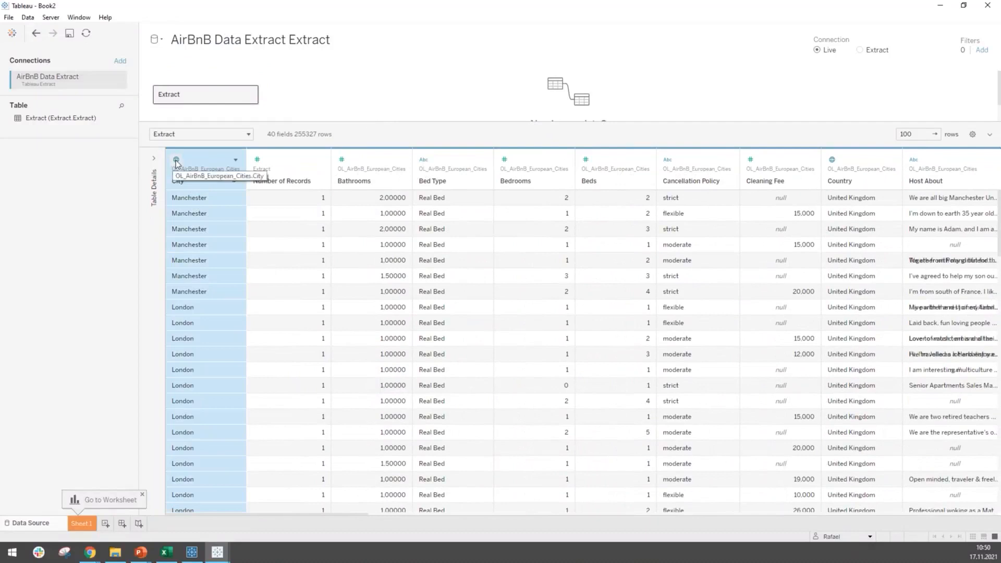
left_click(177, 161)
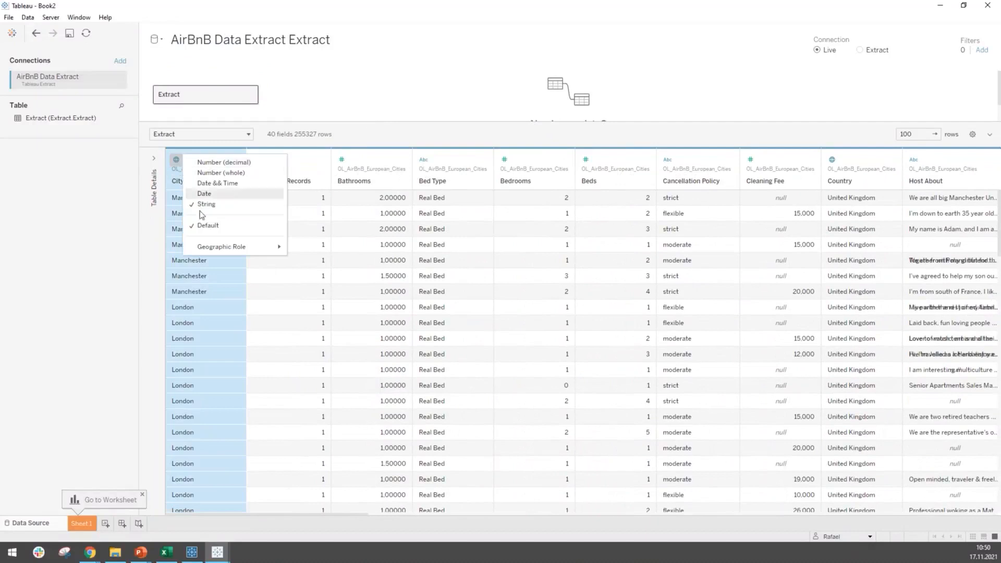
left_click(212, 148)
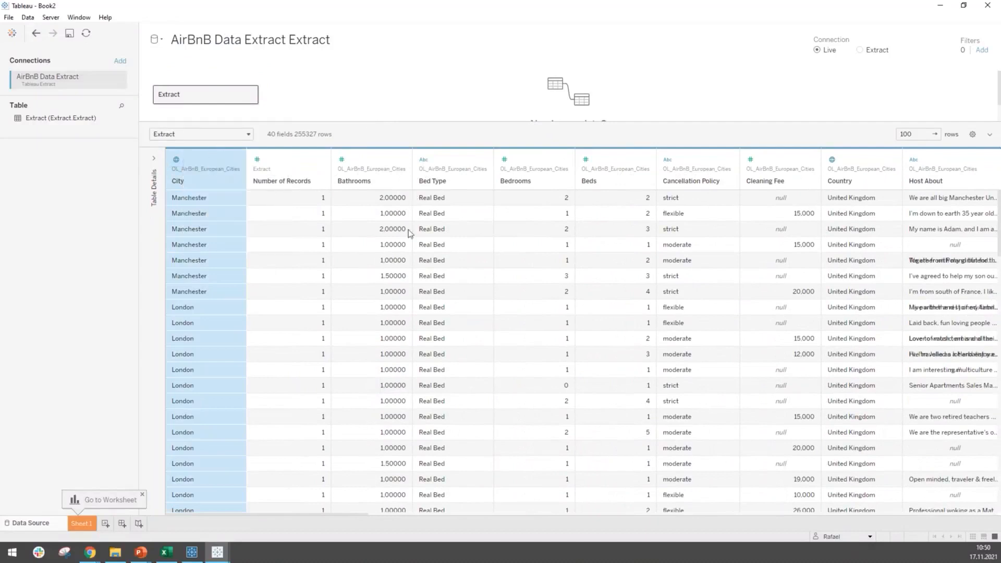
Step: Examine the Number of Records values down the data grid and select the Bathrooms column
left_click(304, 158)
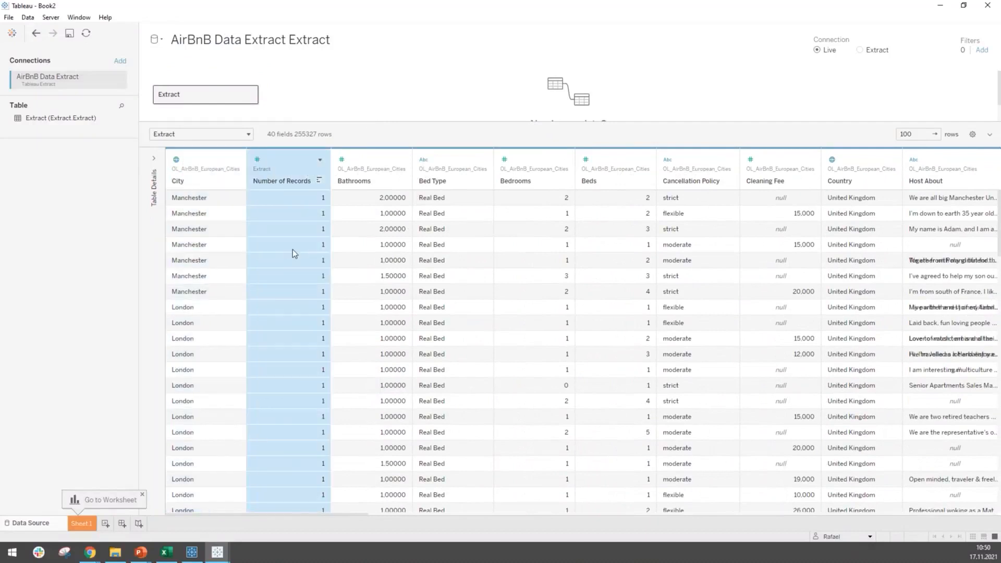
scroll(285, 237, "down", 3)
scroll(285, 236, "up", 2)
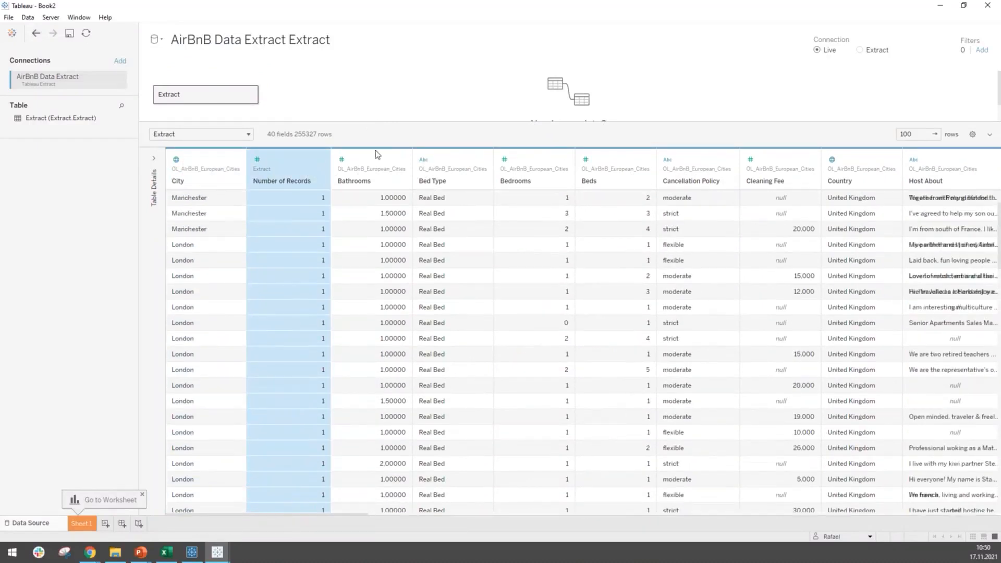
left_click(375, 161)
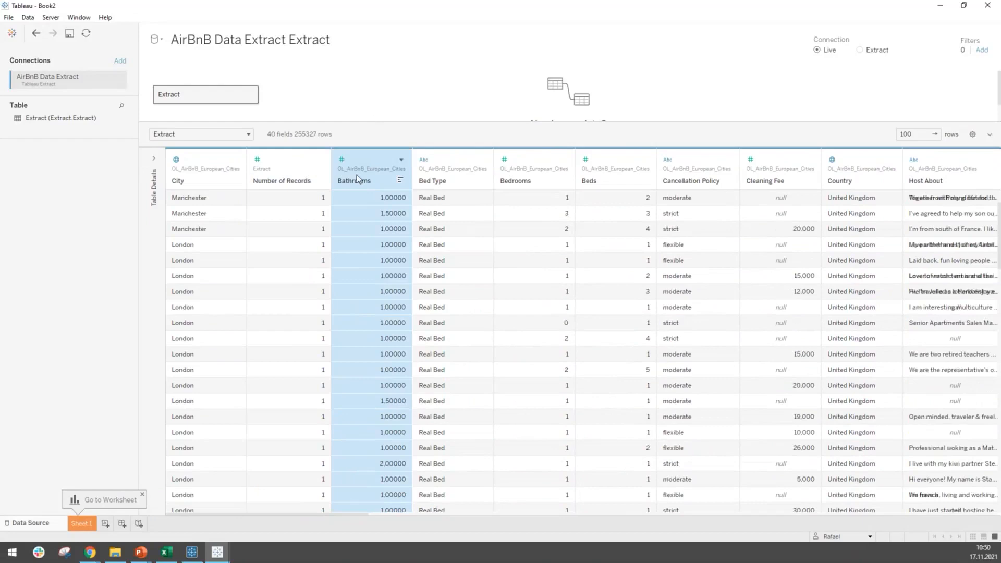
Step: Review the data types available for the Bathrooms column and inspect its individual values
scroll(374, 234, "up", 2)
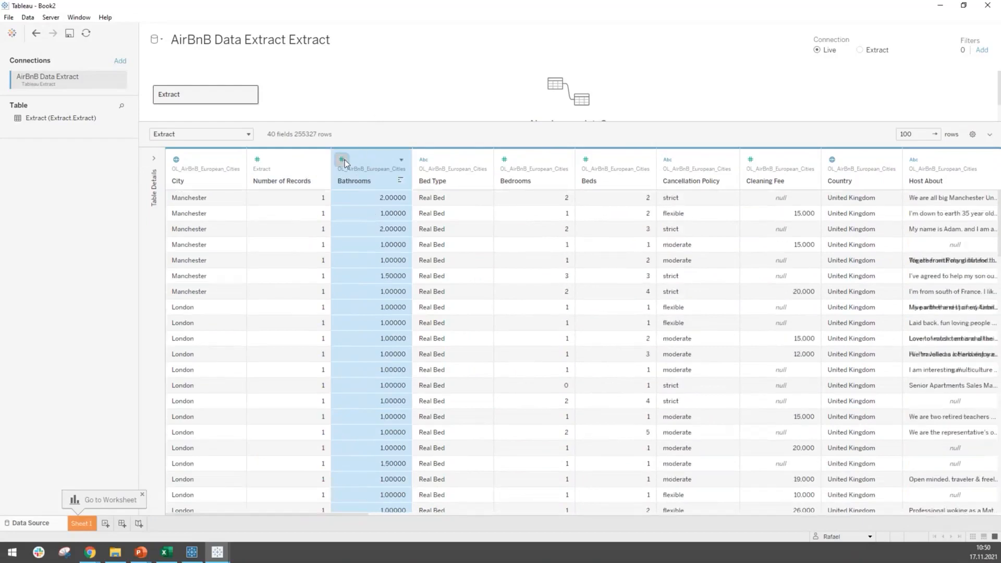
left_click(345, 160)
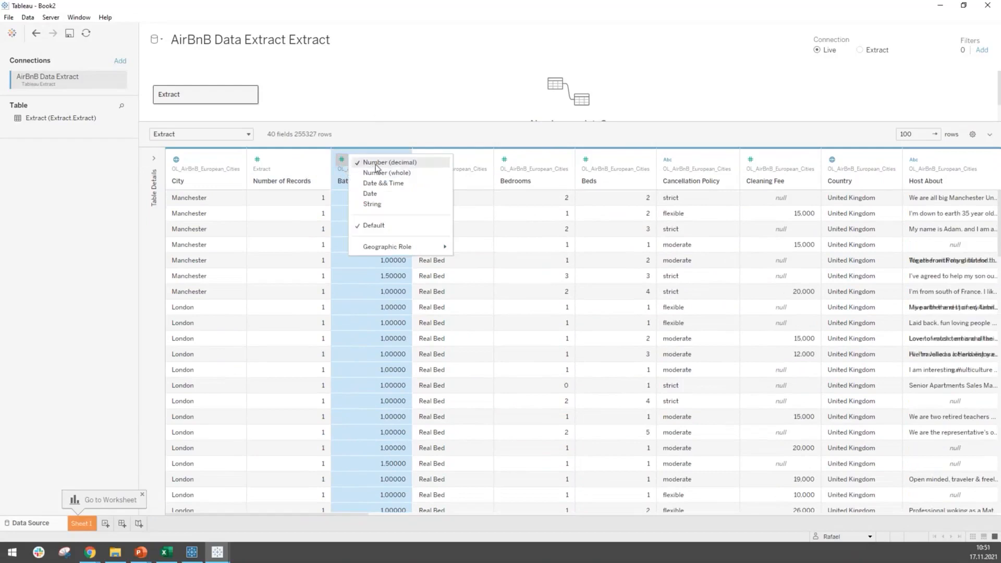
left_click(369, 291)
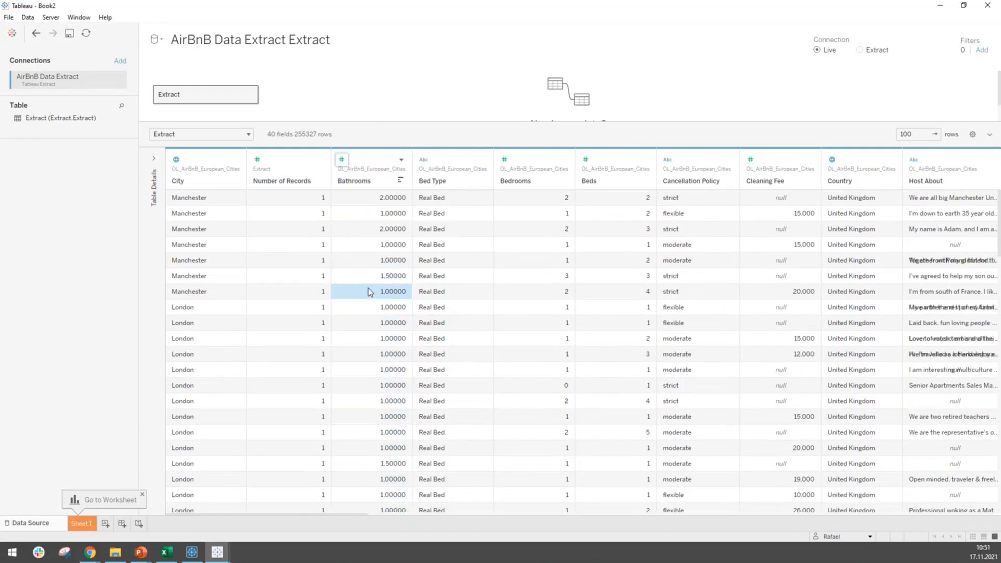
left_click(376, 277)
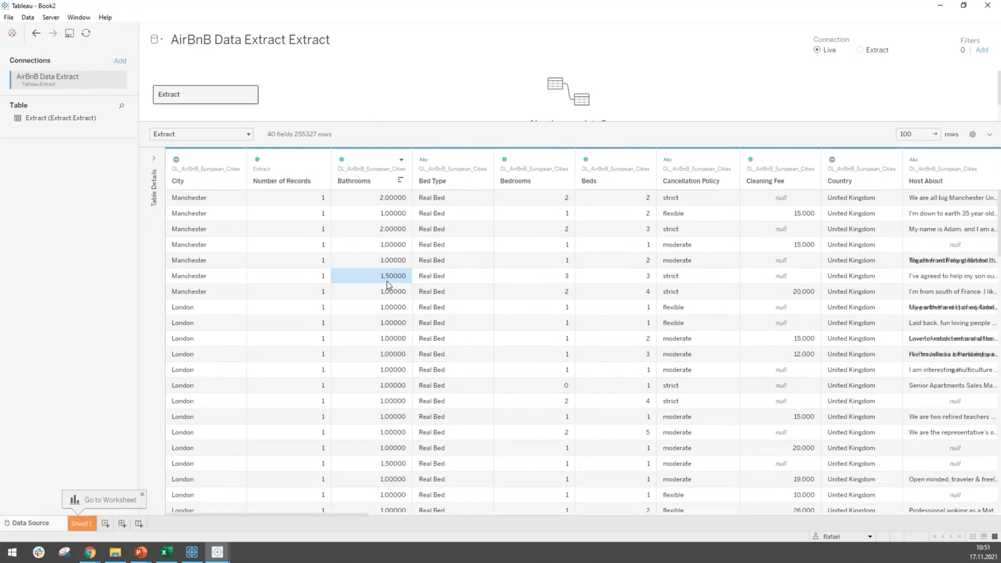
Step: Go through the Bed Type, Bedrooms, Beds, Cancellation Policy and Cleaning Fee columns, selecting each in turn
left_click(431, 176)
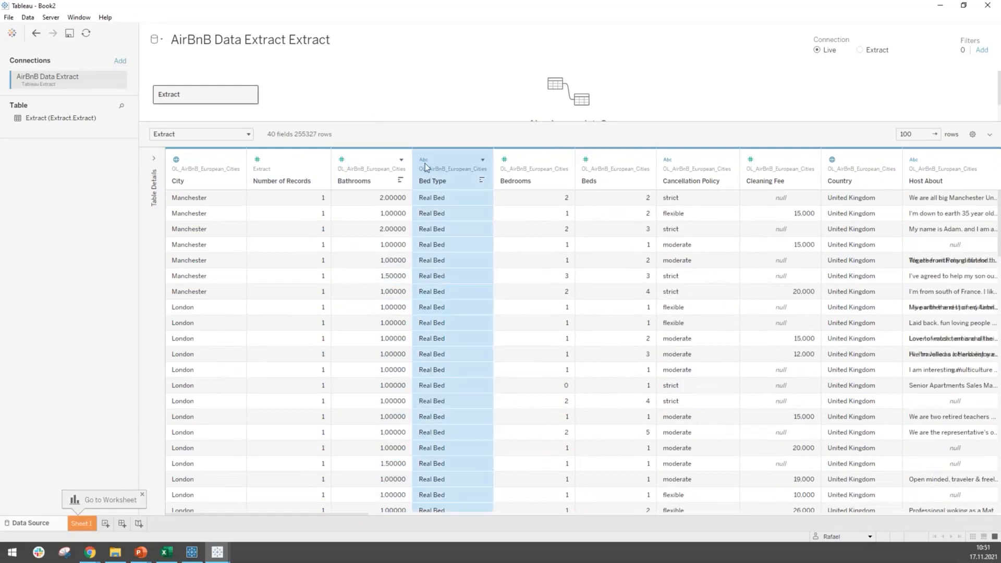
left_click(533, 157)
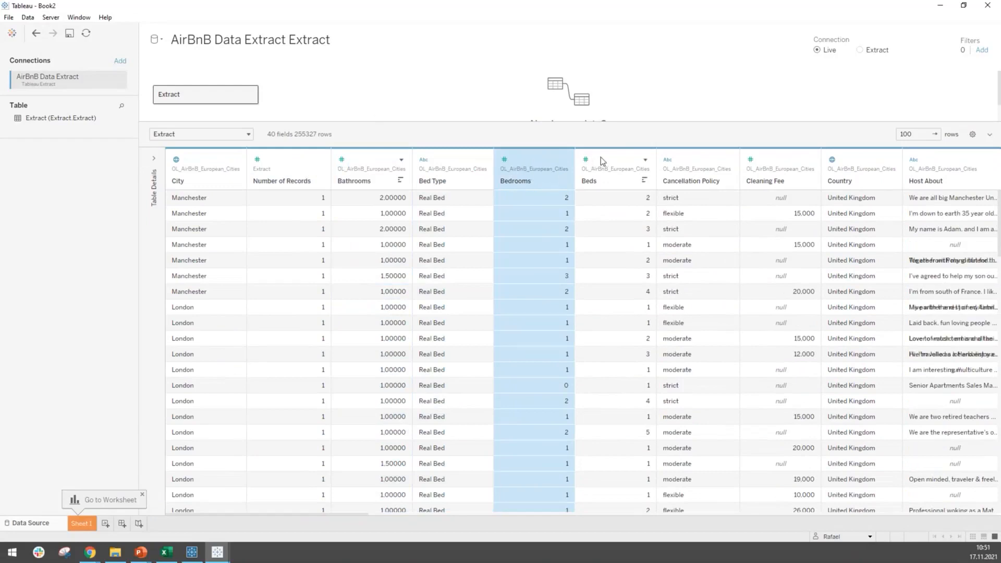
left_click(599, 179)
left_click(663, 187)
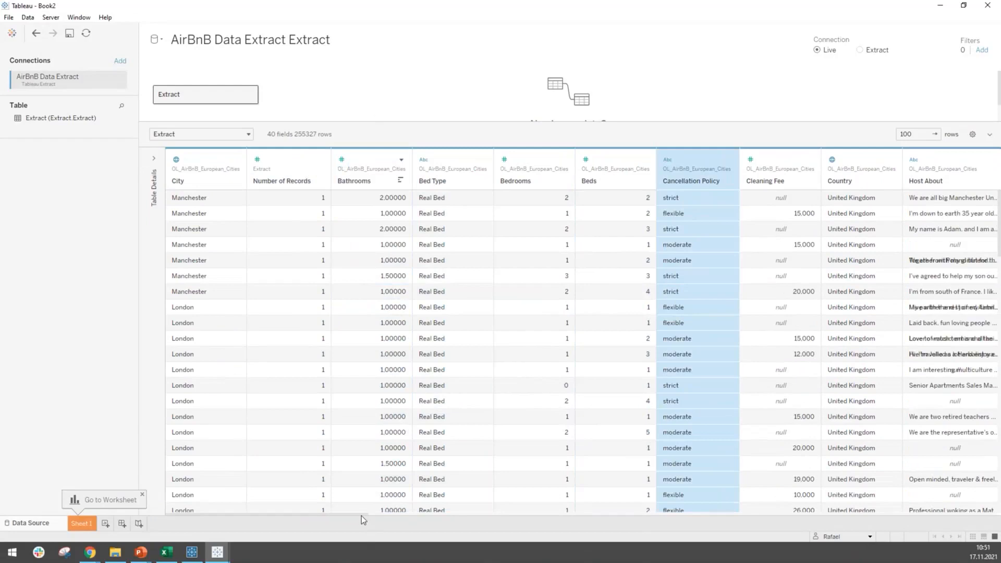
scroll(367, 514, "right", 3)
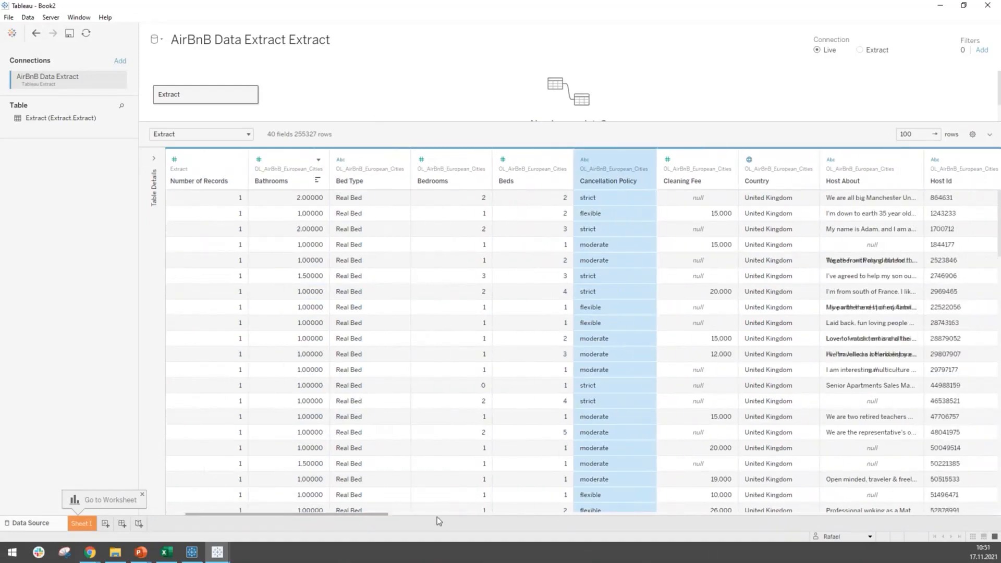
scroll(437, 518, "right", 10)
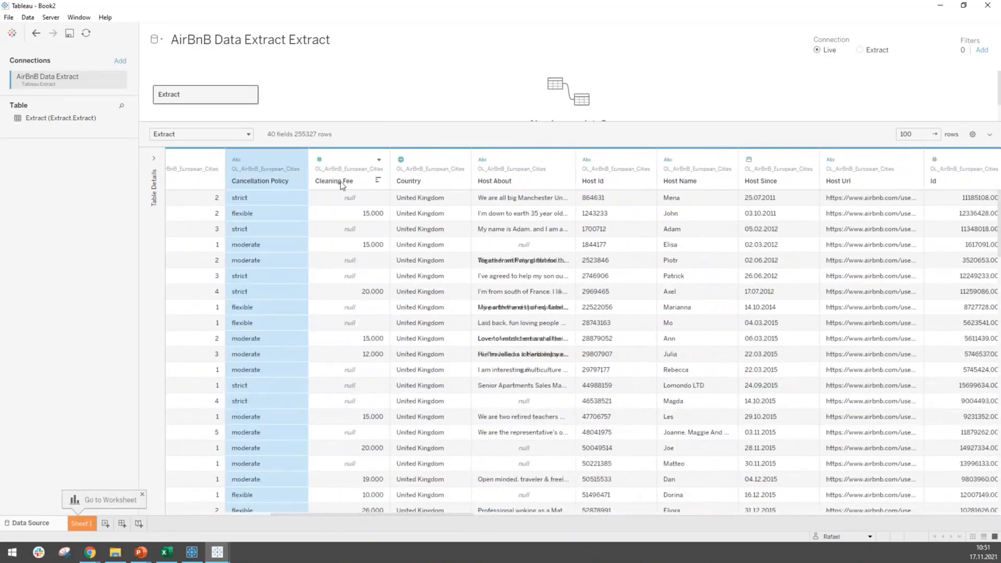
left_click(341, 185)
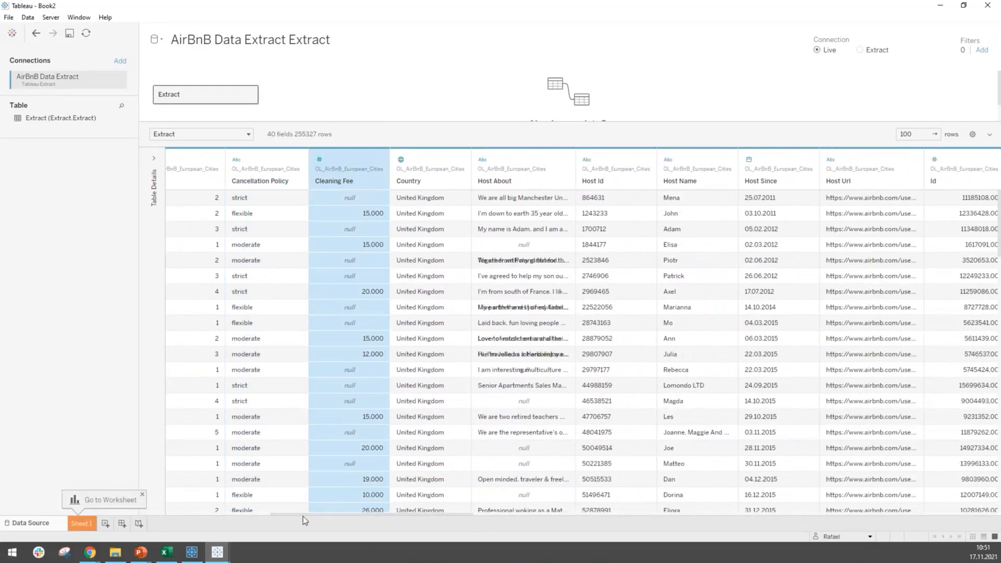
Step: Examine the Host About column and its first entry, and select the Host Id column
left_click_drag(315, 516, 360, 519)
left_click(248, 186)
left_click(244, 201)
left_click(335, 200)
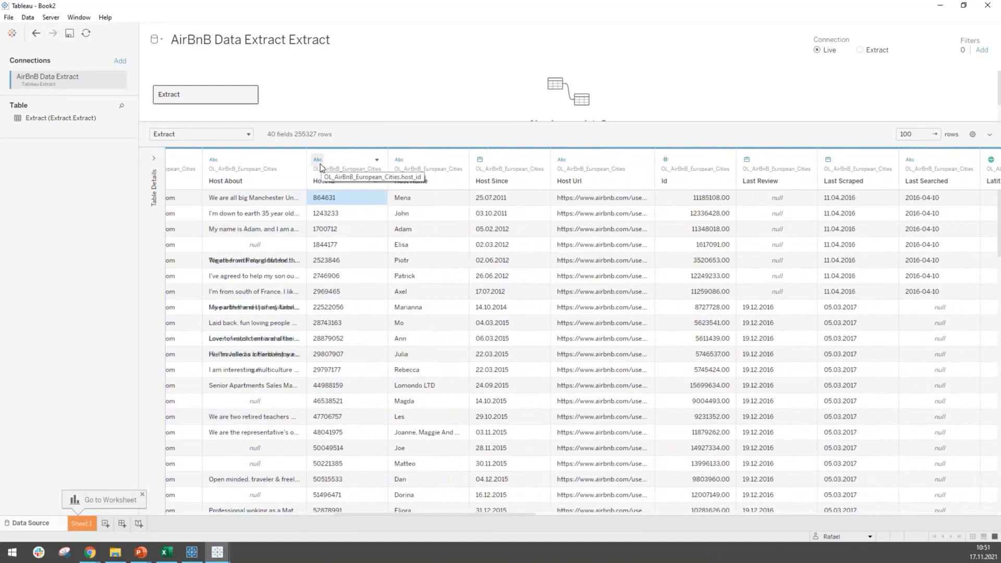
left_click(336, 160)
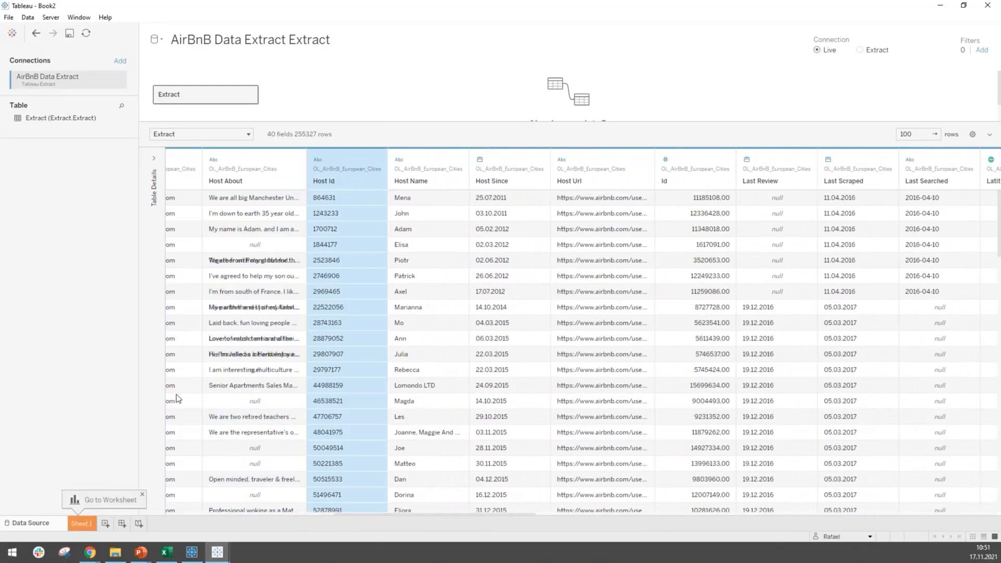
Step: Examine the Host Name and Host Since columns and review the data type options of Host Since
left_click(434, 173)
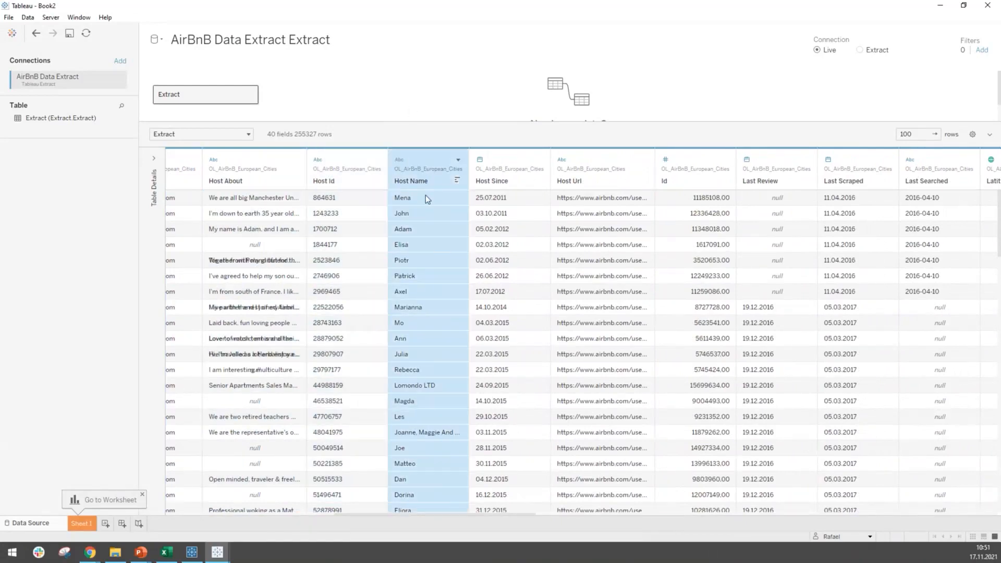
left_click(479, 202)
left_click(500, 158)
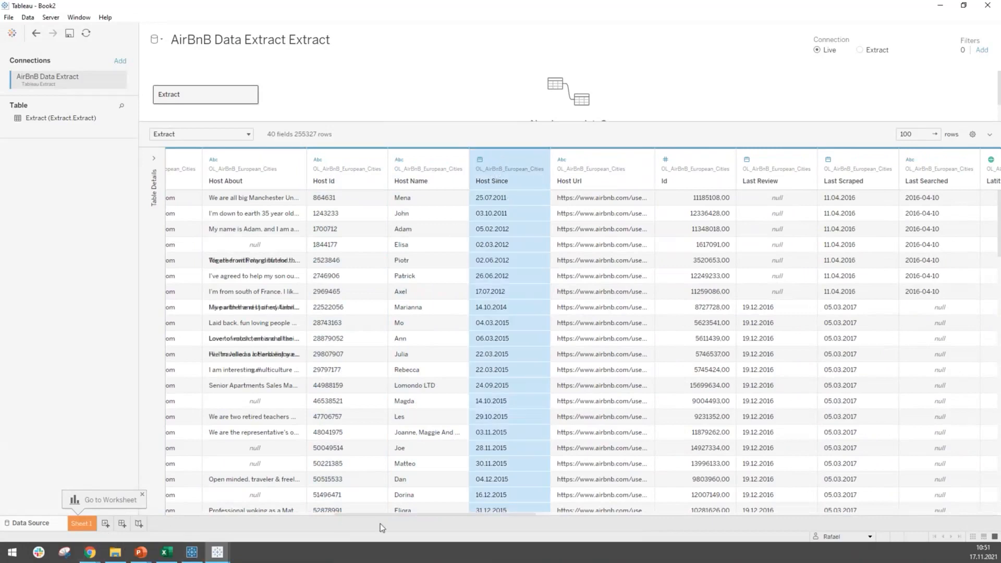
left_click_drag(394, 514, 420, 514)
left_click(375, 160)
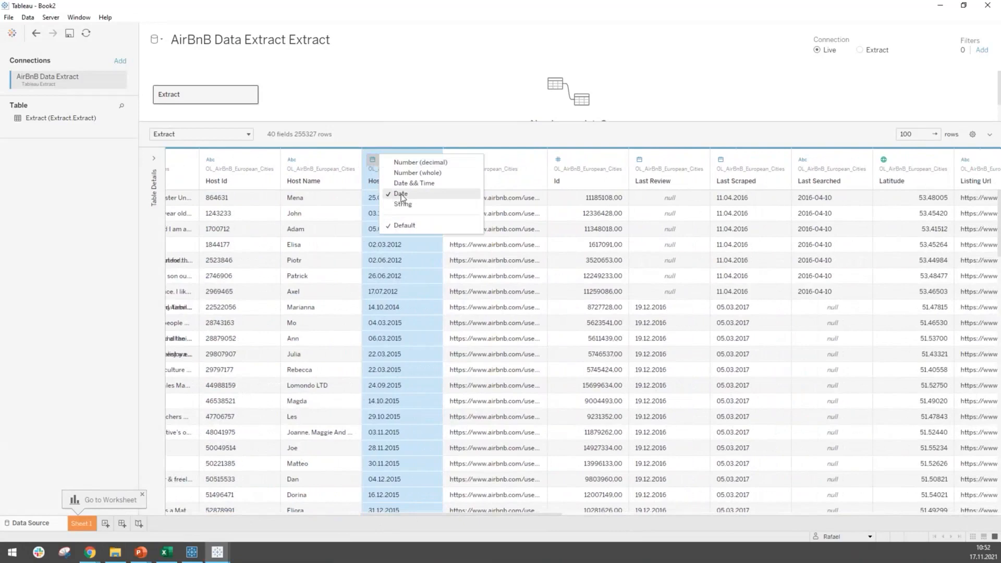
left_click(405, 144)
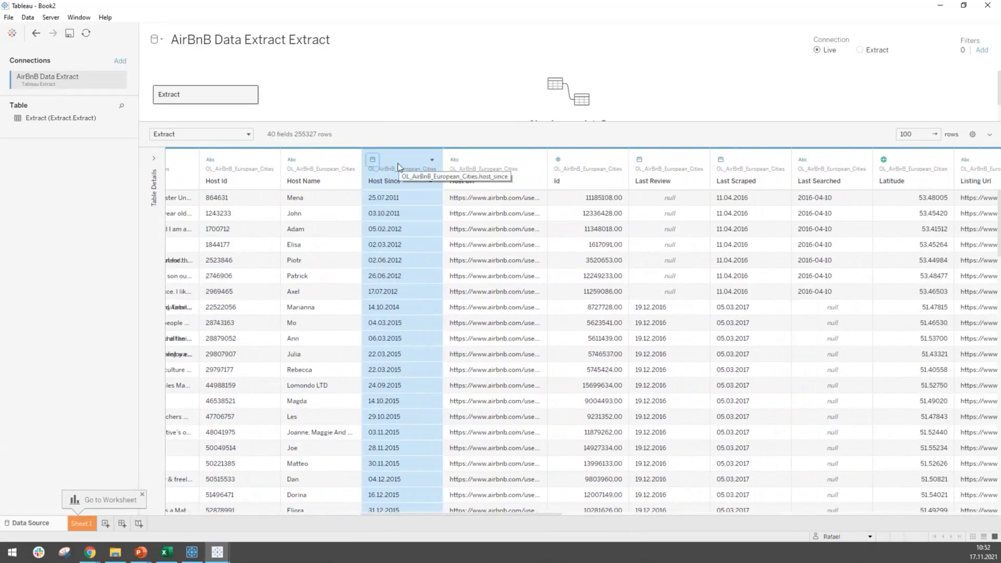
Step: Examine the Host Url column and individual values in the Id column
left_click(533, 179)
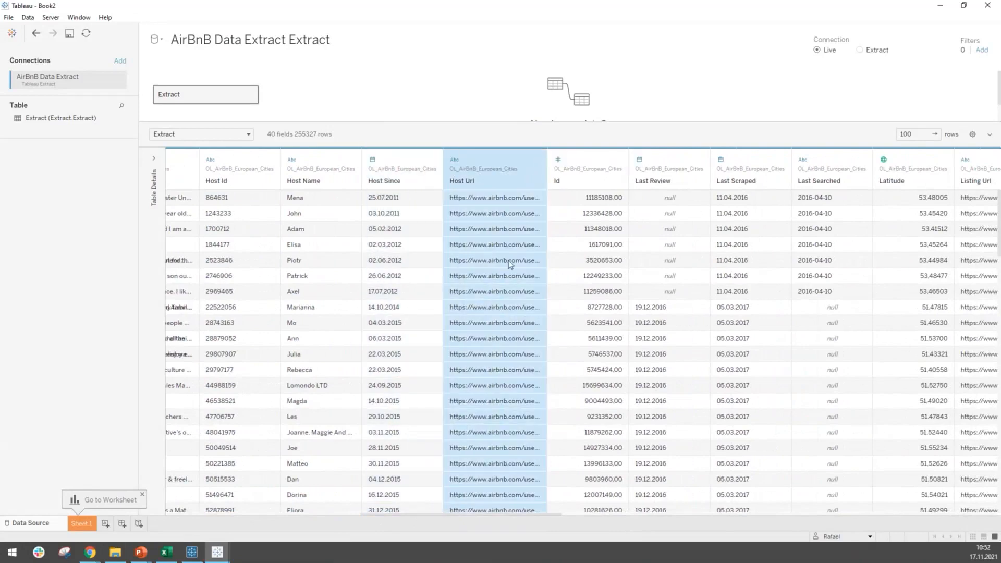
left_click(514, 213)
left_click(591, 292)
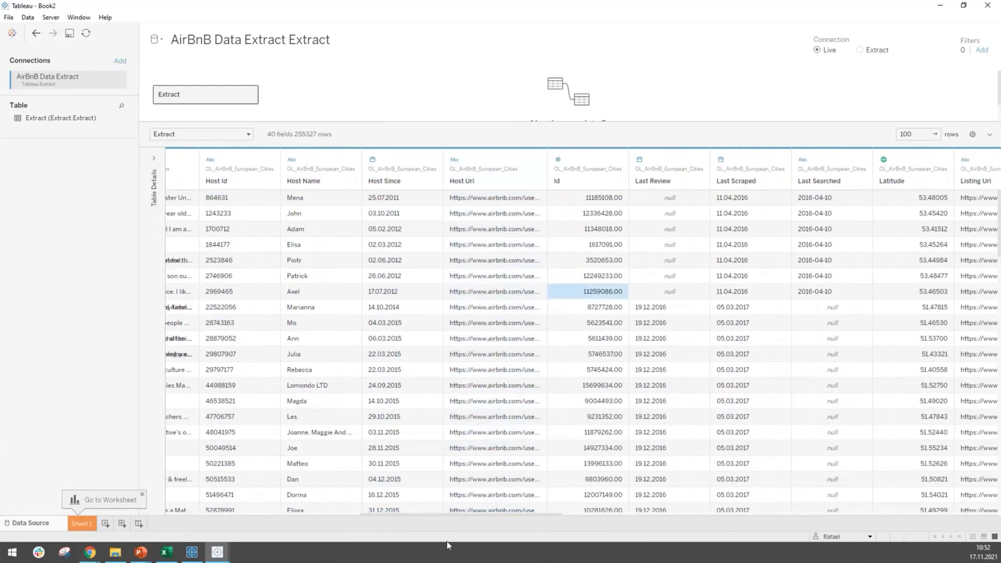
left_click(601, 198)
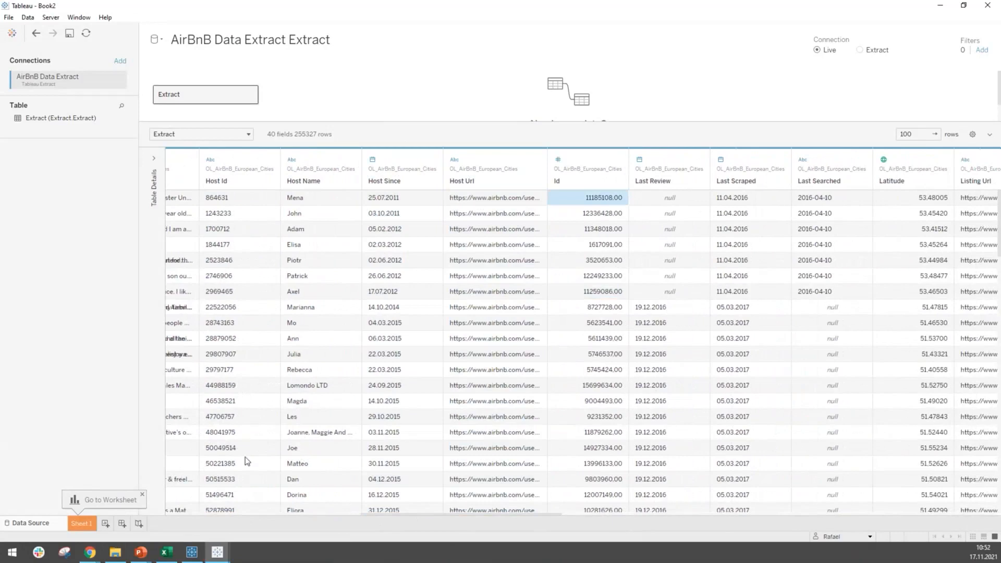
Step: Examine values in the Price, Property Type and Review Scores Accuracy columns further along the data grid
left_click_drag(517, 514, 652, 514)
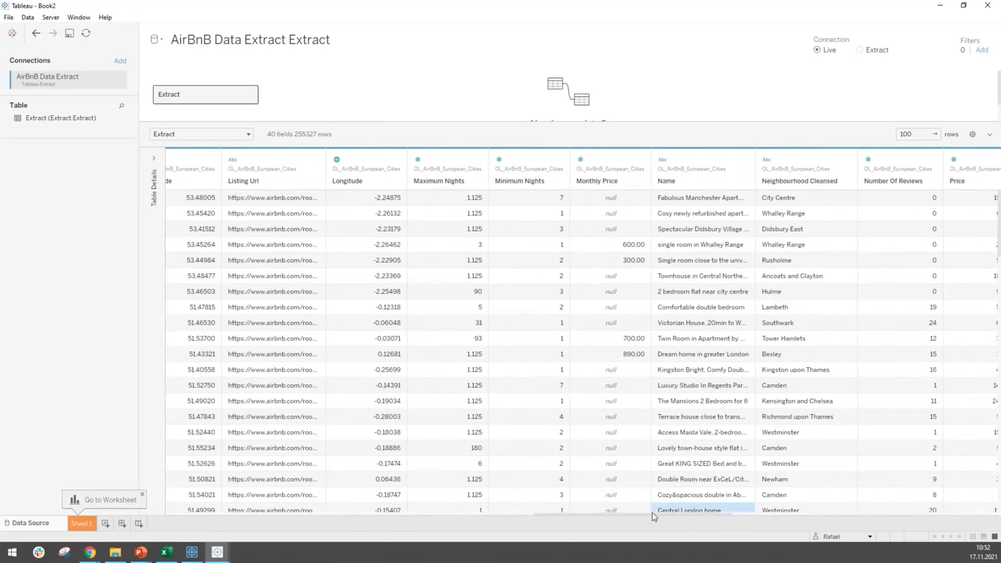
left_click_drag(652, 514, 714, 515)
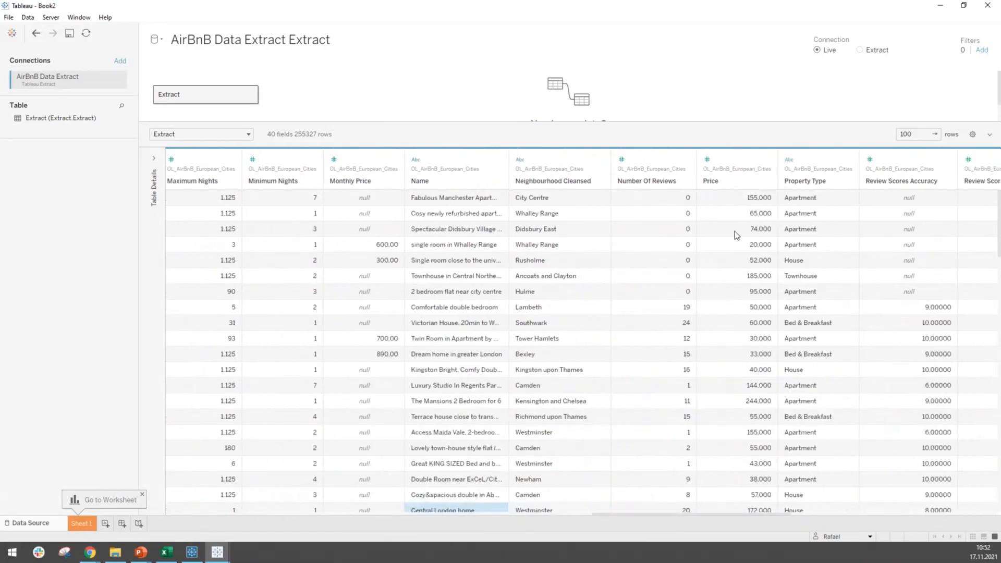
left_click(738, 200)
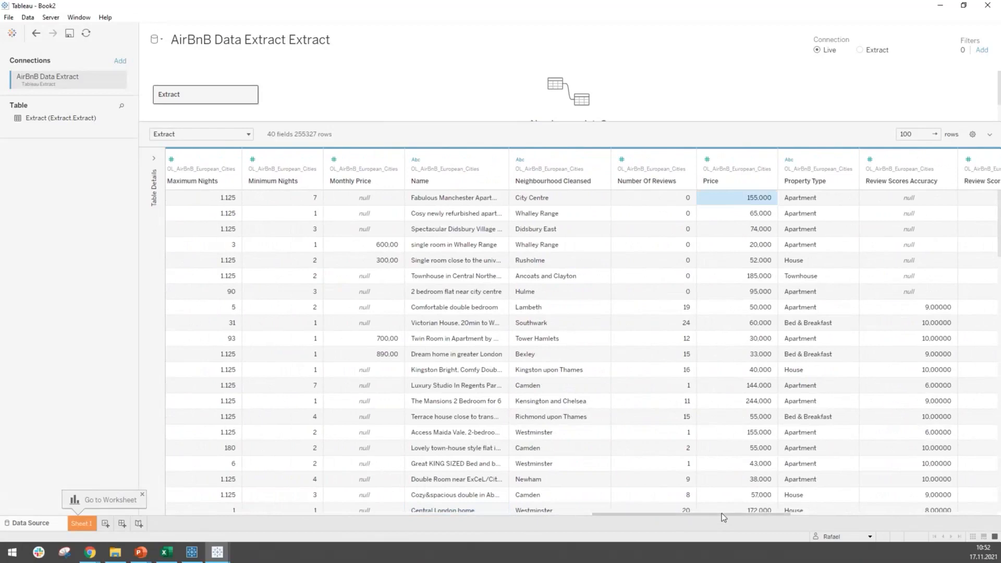
left_click_drag(722, 513, 819, 502)
left_click_drag(381, 199, 382, 256)
left_click(382, 256)
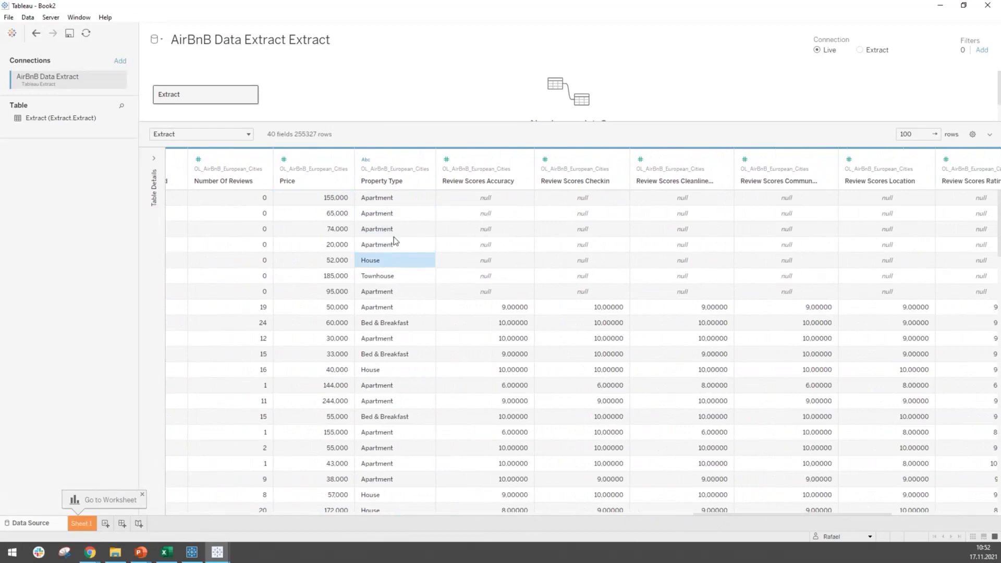
left_click(388, 308)
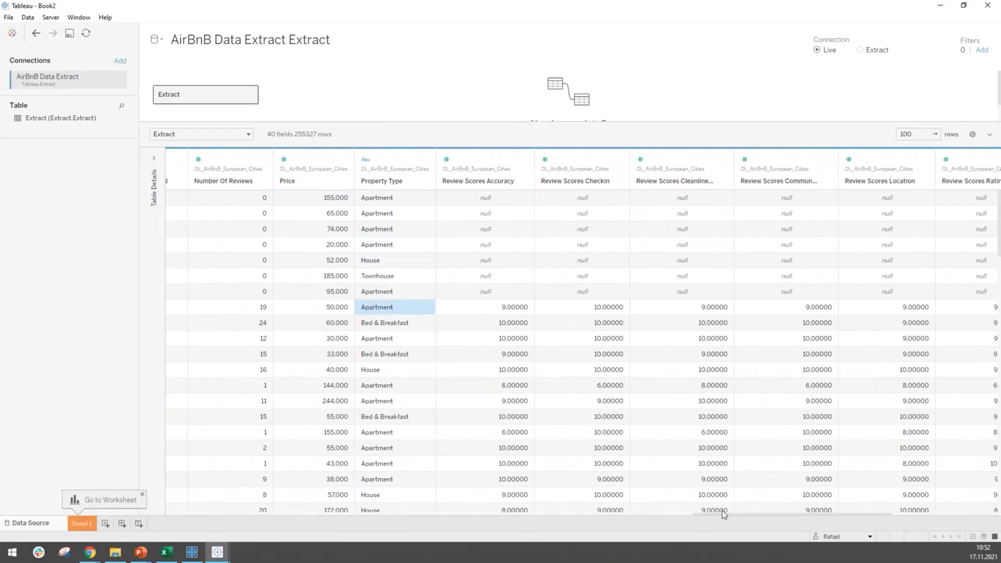
mouse_move(740, 514)
left_mouse_down()
mouse_move(794, 513)
mouse_move(618, 513)
mouse_move(728, 514)
left_mouse_up()
left_click(470, 244)
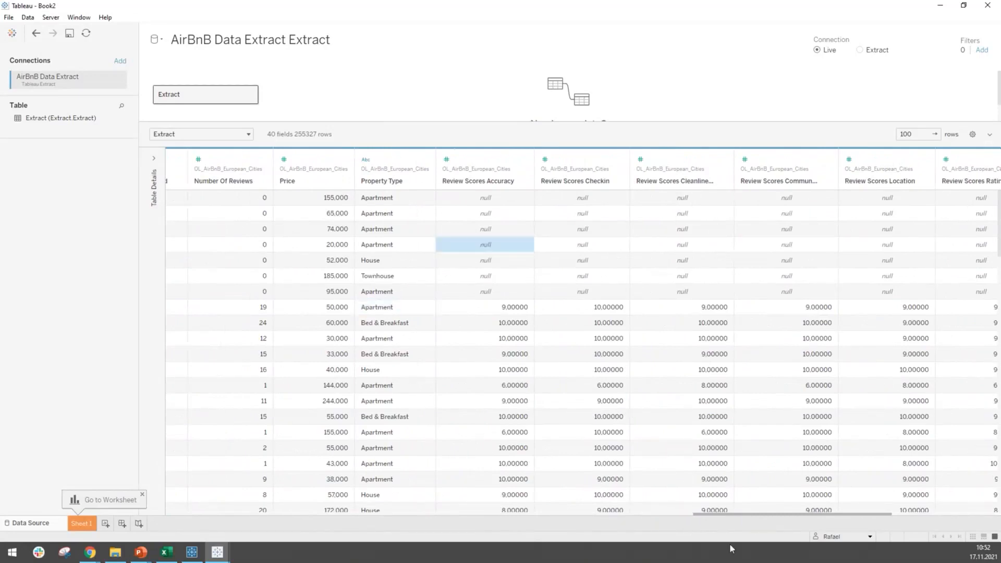
Step: Enlarge the canvas above the data grid, and remove the Extract table from it and add it back
left_click_drag(769, 515, 738, 515)
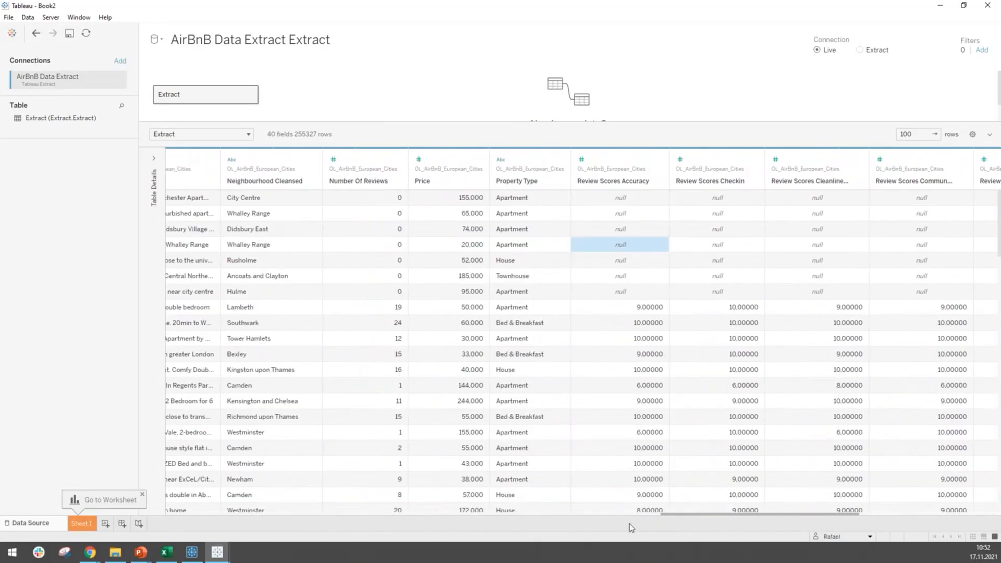
scroll(668, 514, "left", 2)
left_click_drag(628, 519, 214, 245)
left_click_drag(289, 123, 279, 324)
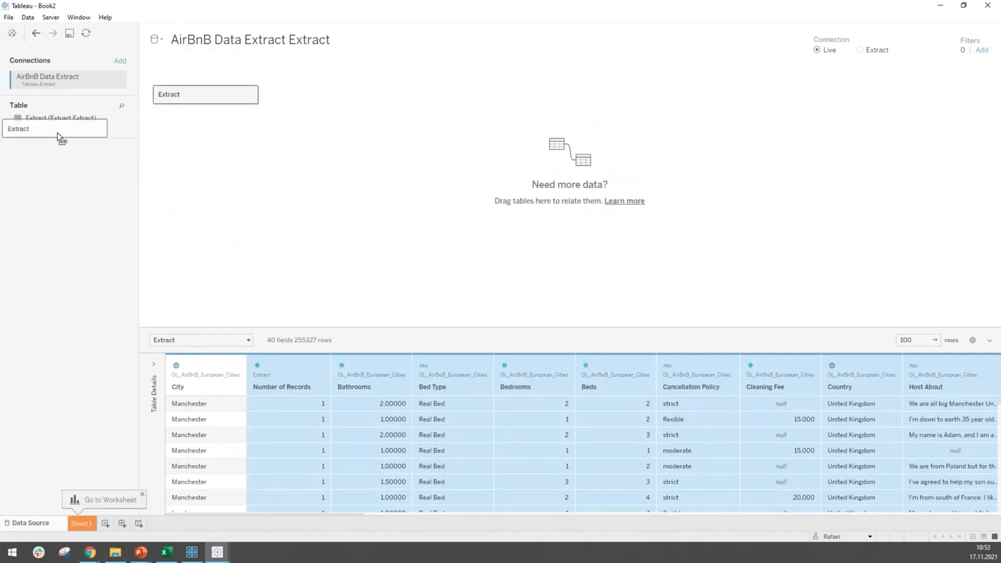
key("ctrl+z")
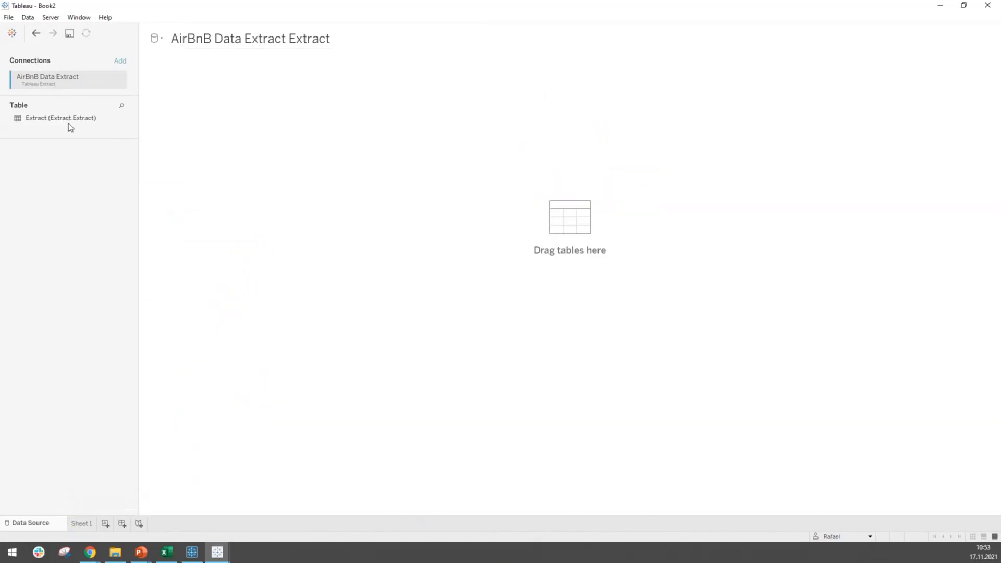
left_click_drag(34, 120, 252, 121)
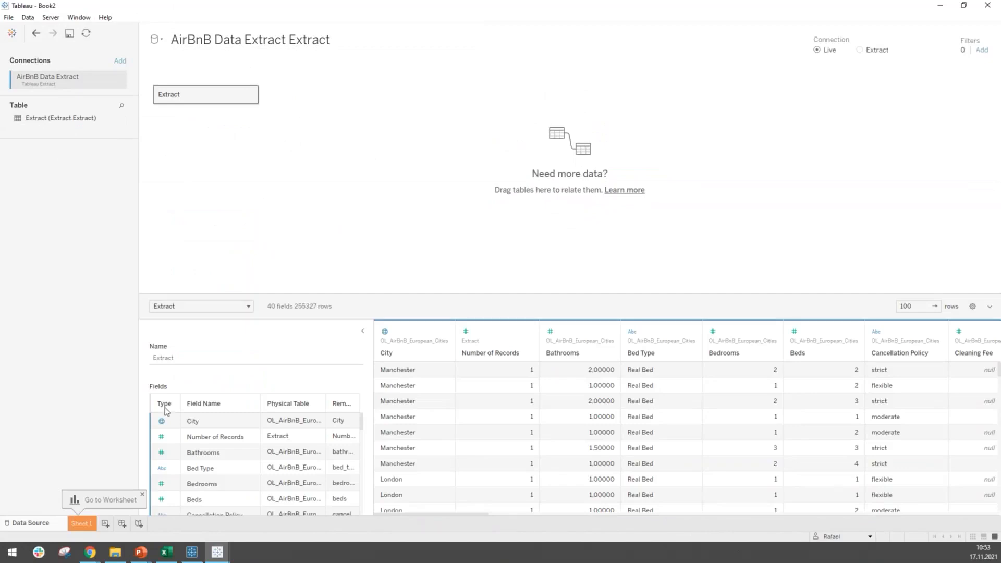
Step: Open Sheet 1 and widen the column holding the Pages, Filters and Marks cards
left_click(73, 524)
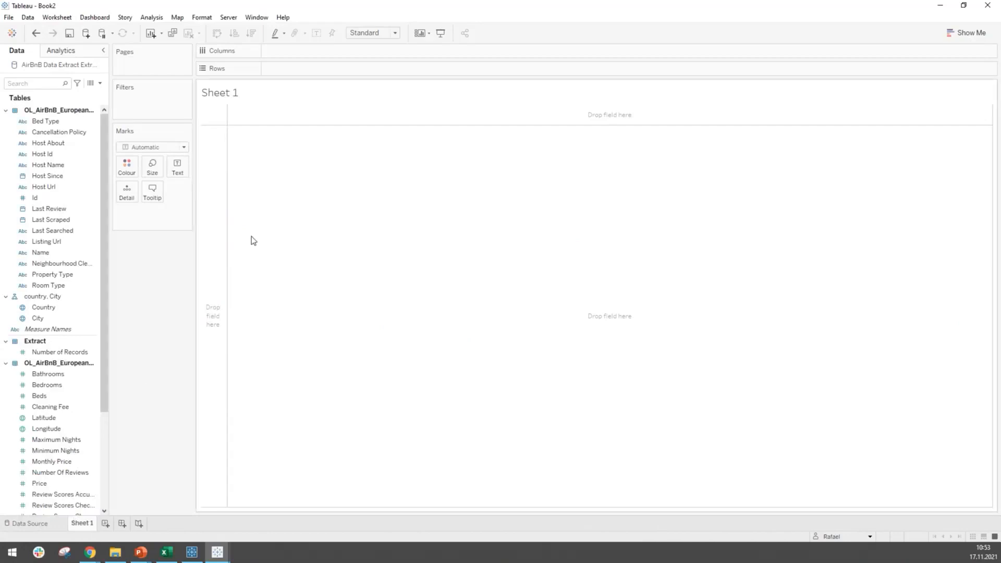
left_click_drag(194, 252, 212, 251)
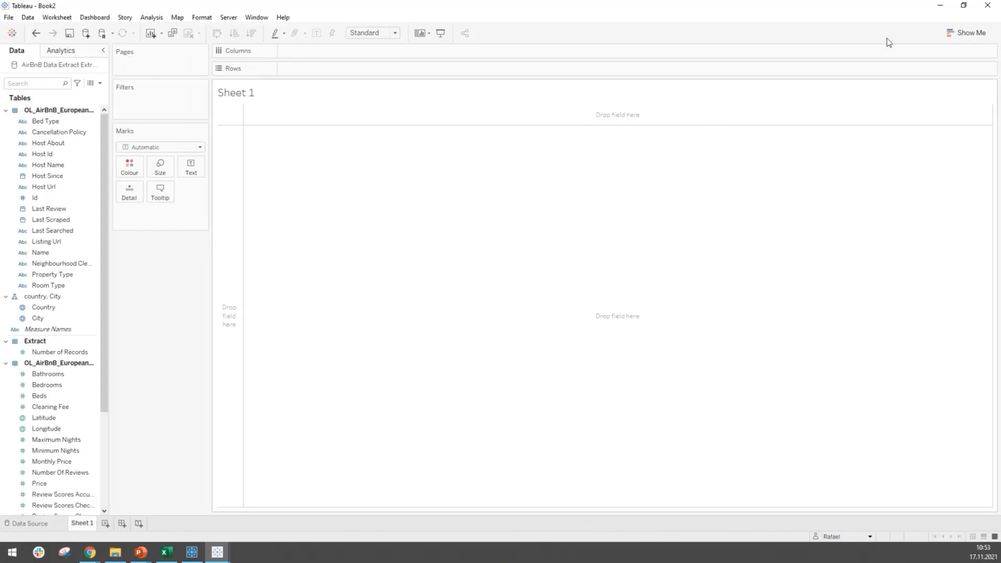
Step: Show the Show Me chart types and widen the Data pane so the full field names fit
left_click(965, 34)
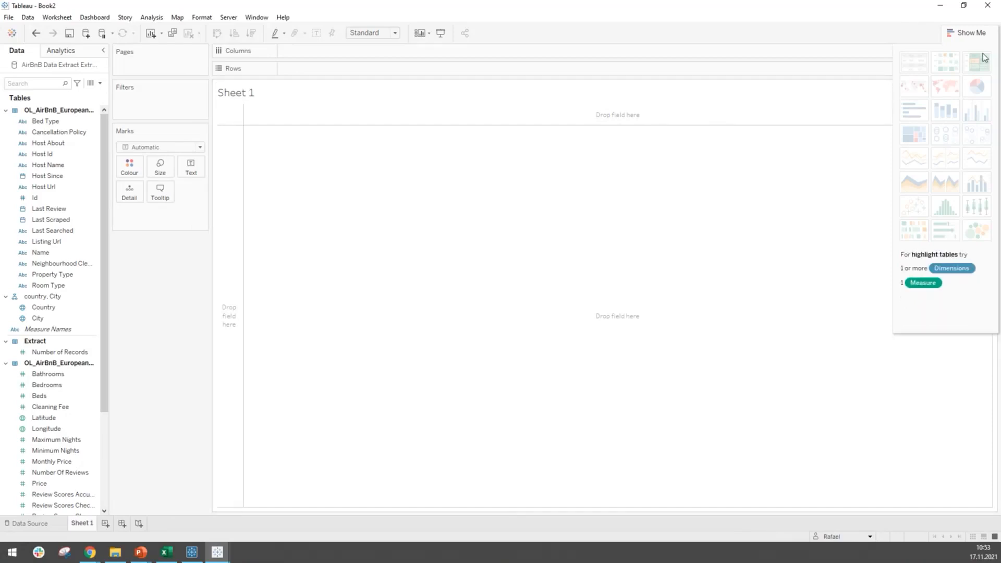
left_click(970, 35)
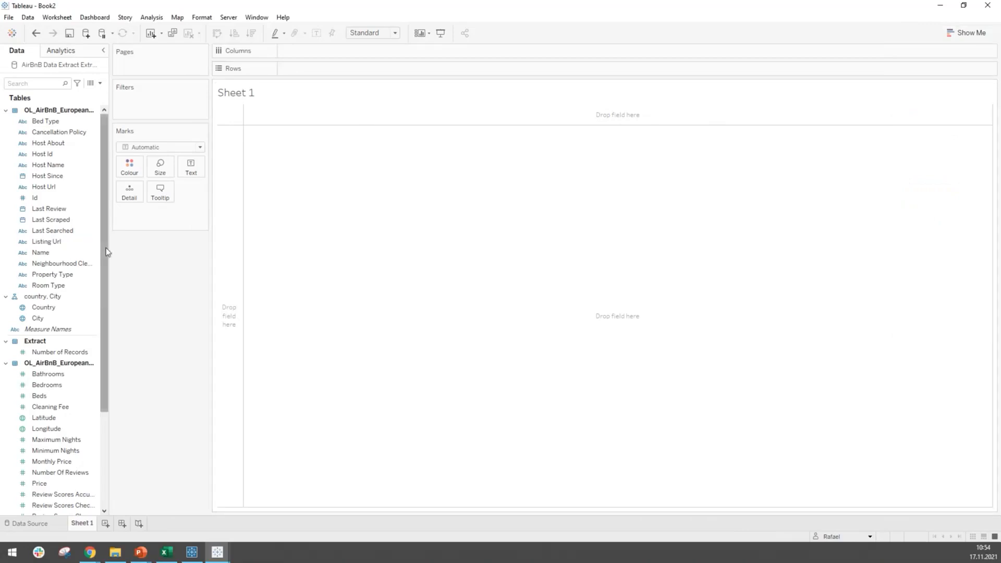
left_click_drag(109, 248, 136, 247)
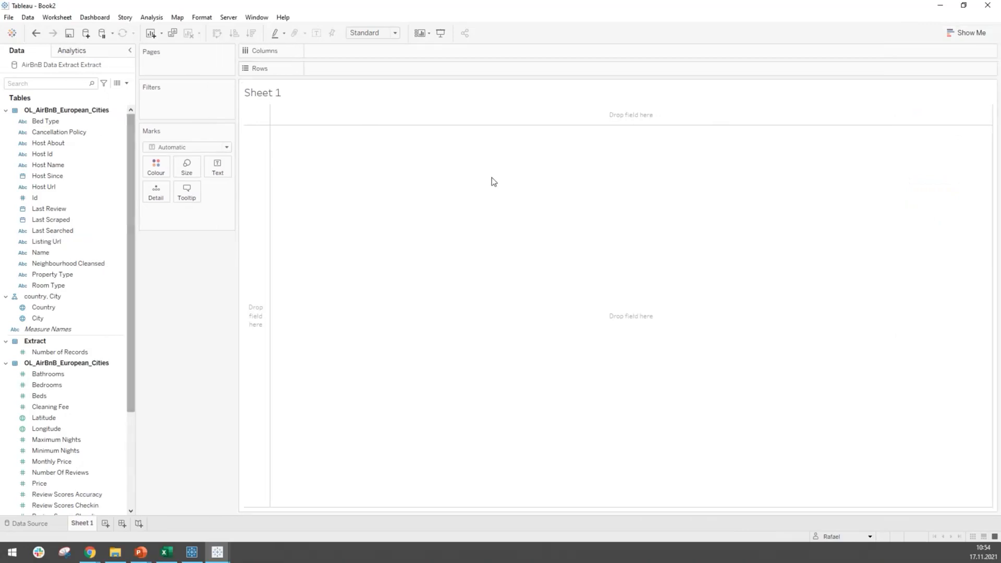
left_click(983, 31)
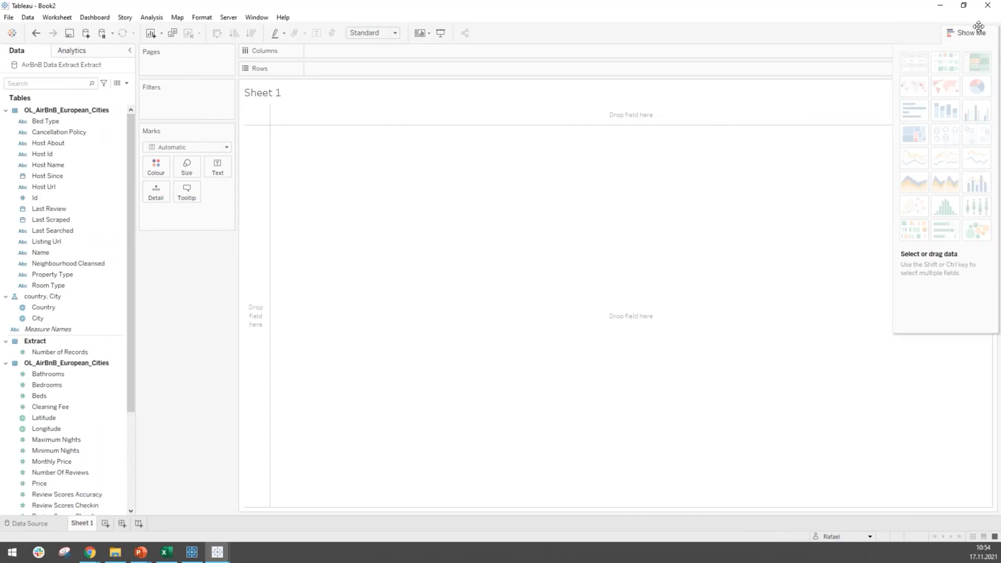
Step: Hide the Show Me chart types and look through the mark types offered on the Marks card
left_click(978, 29)
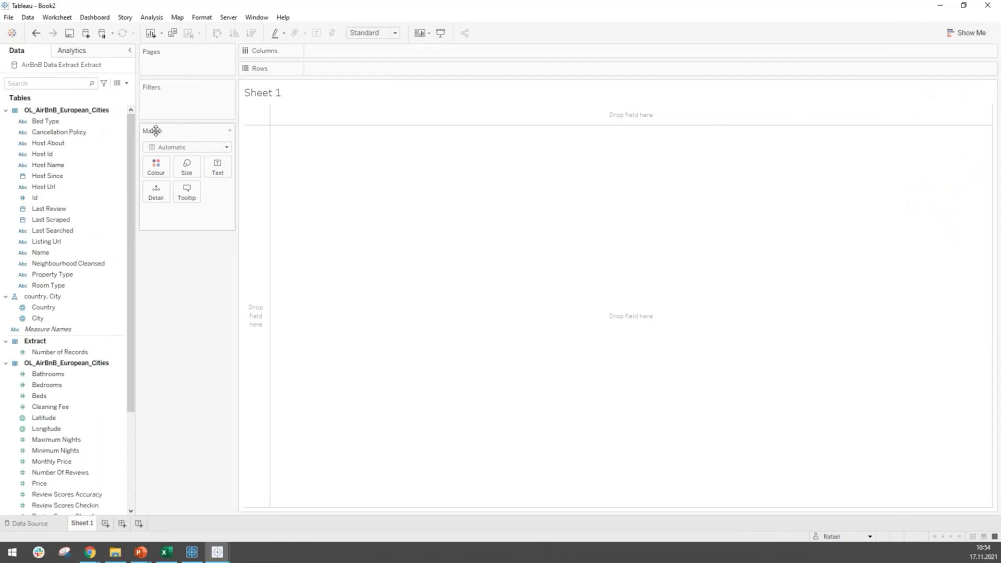
left_click(228, 149)
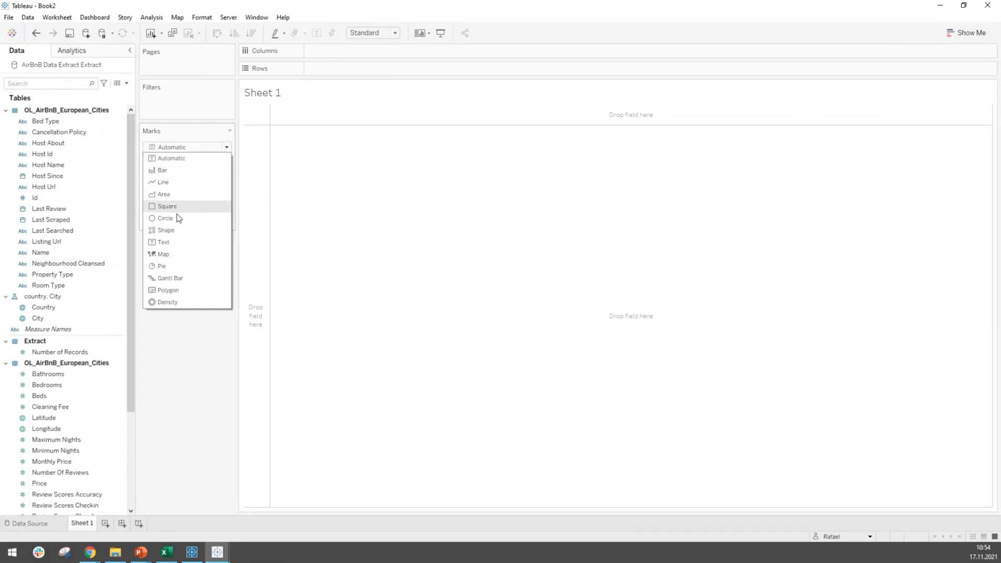
left_click(176, 343)
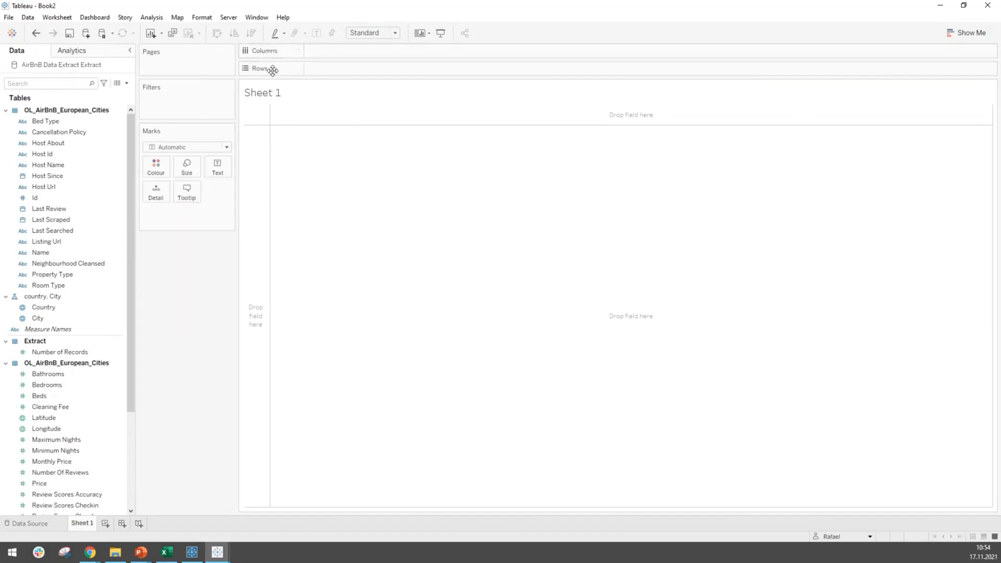
Step: Add the Host Id field to Columns with all of its members
left_click(65, 145)
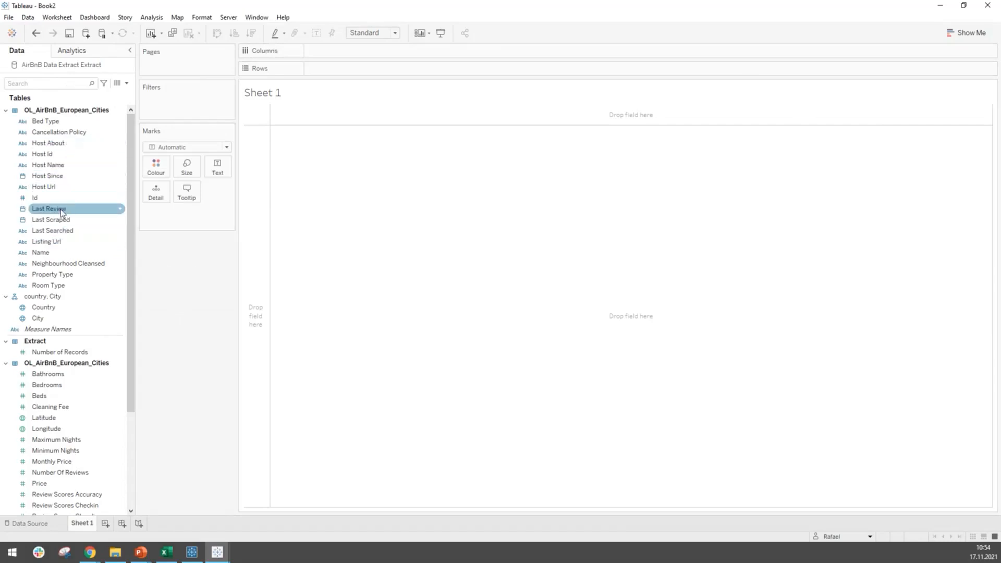
left_click(58, 155)
left_click_drag(59, 154, 58, 155)
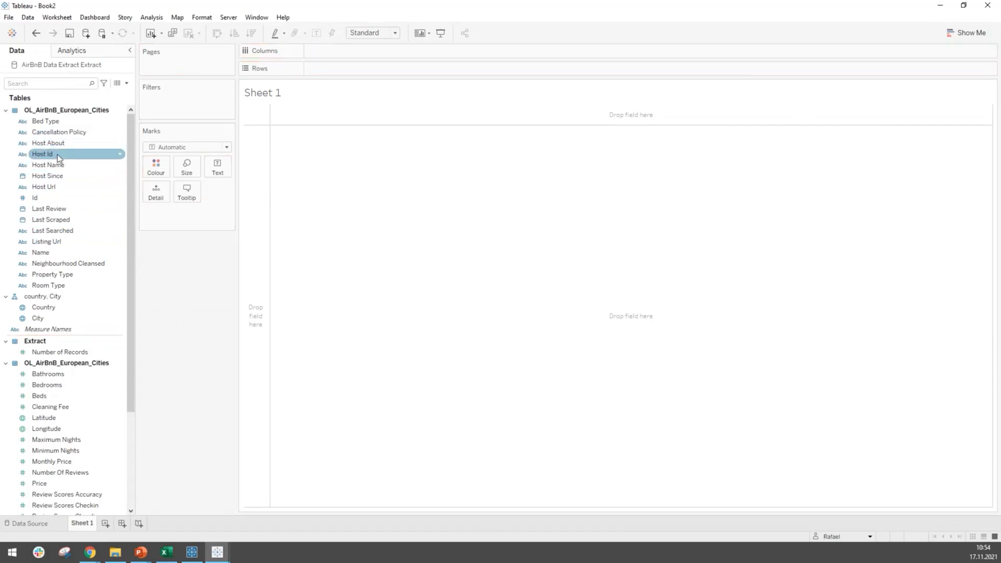
left_click(56, 154)
left_click_drag(80, 150, 331, 51)
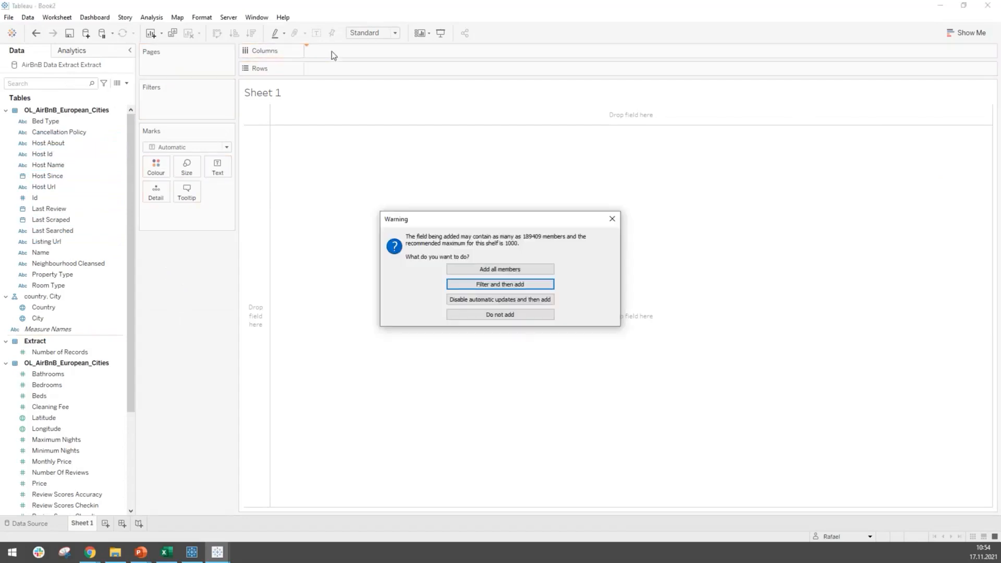
left_click(525, 271)
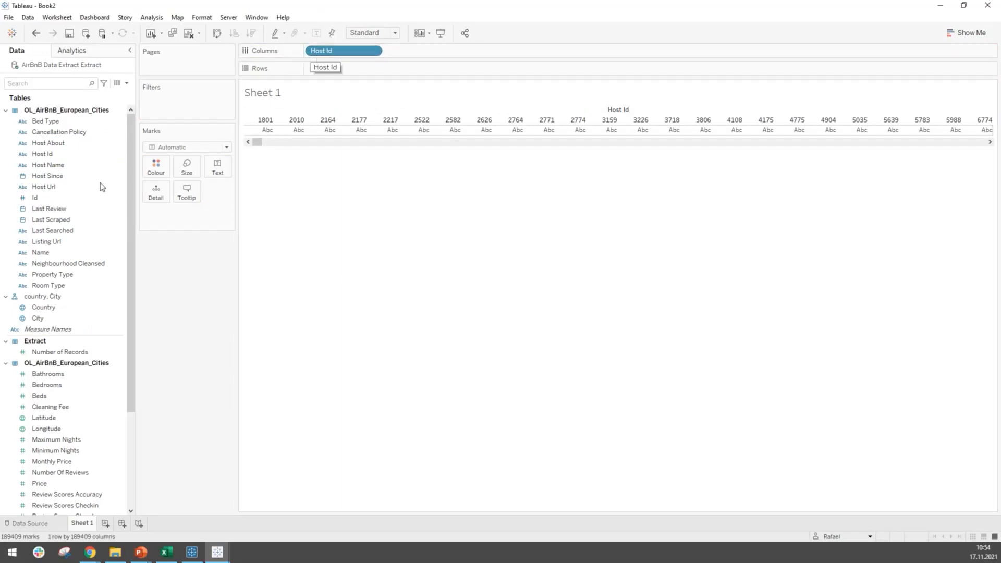
Step: Add the Bedrooms measure to Rows and look across the bar chart to the far end of the host IDs
scroll(57, 267, "down", 3)
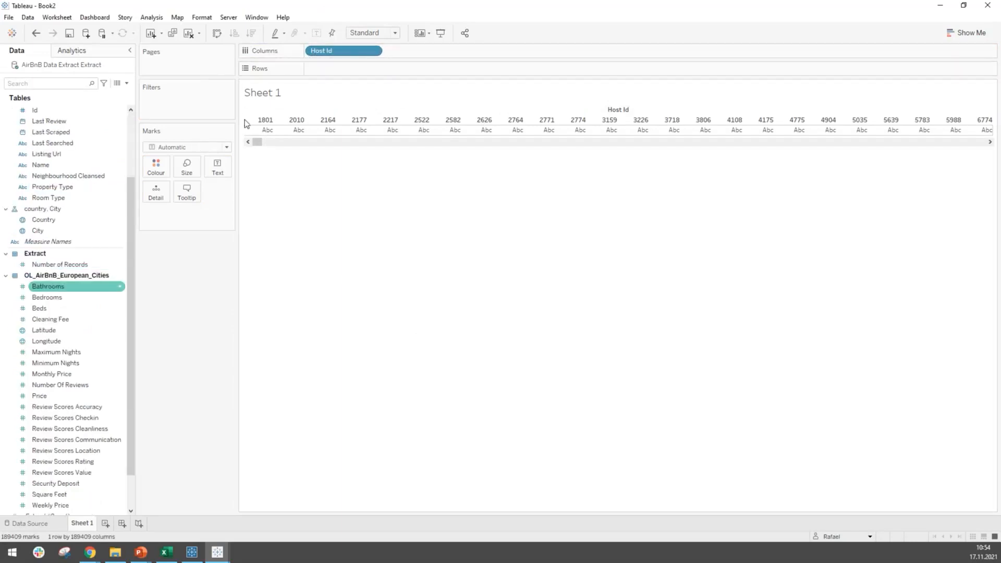
scroll(72, 270, "down", 1)
scroll(72, 269, "down", 1)
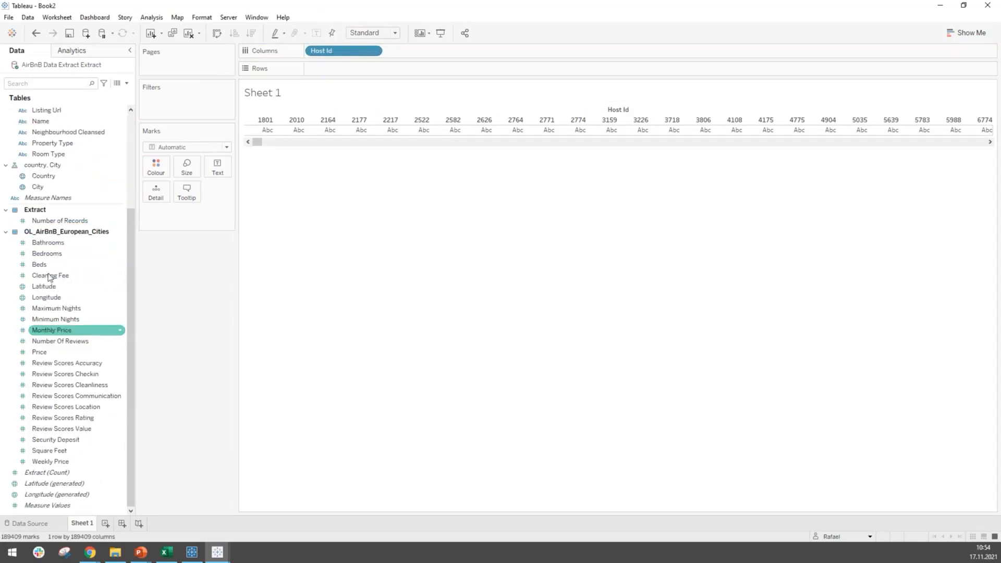
left_click(47, 266)
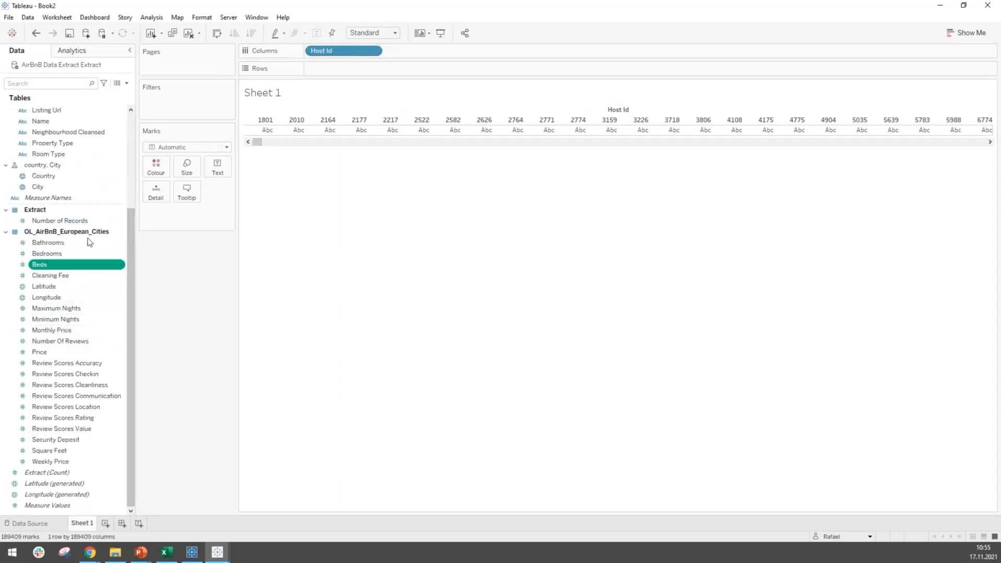
left_click_drag(48, 255, 350, 70)
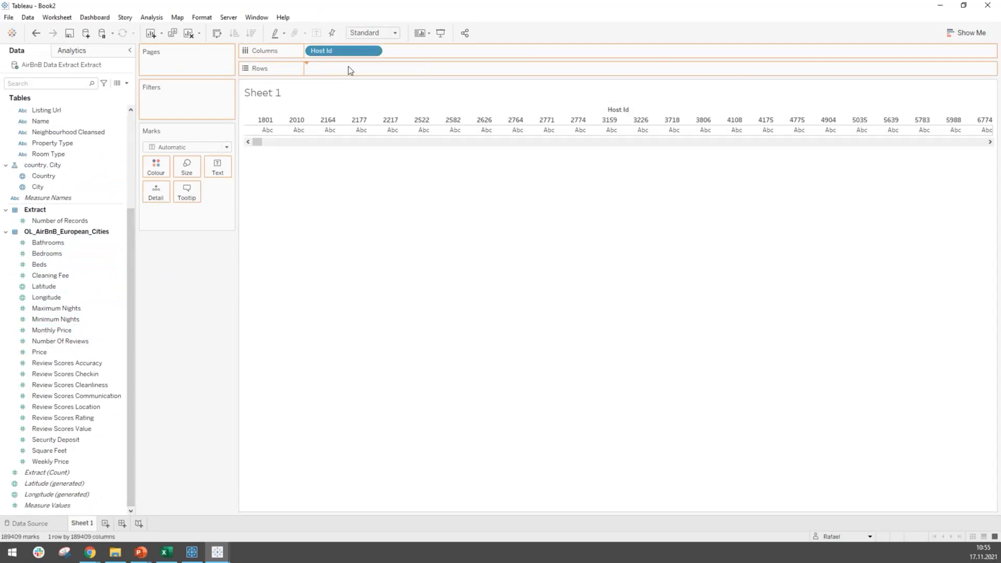
left_click_drag(350, 70, 350, 70)
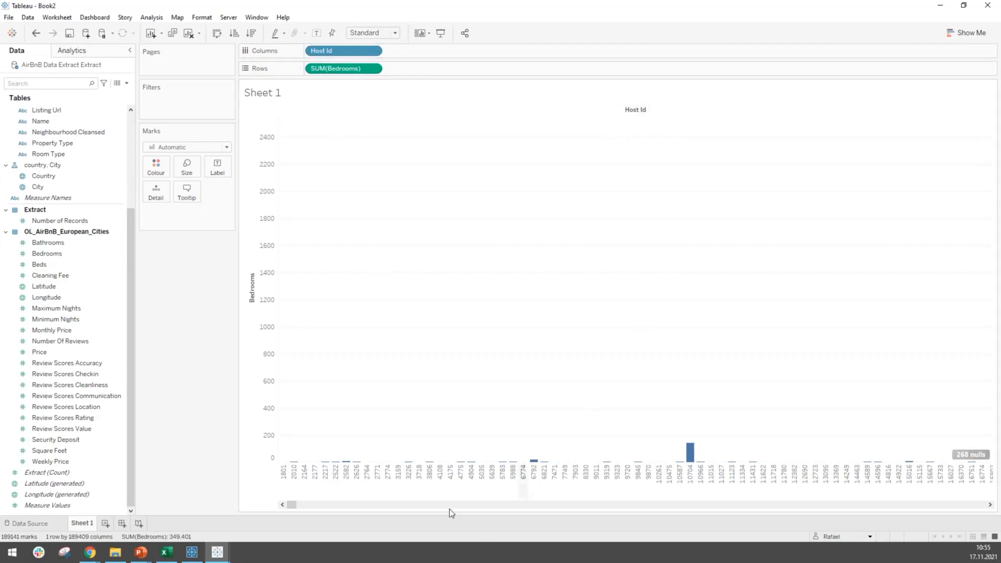
left_click_drag(292, 506, 997, 510)
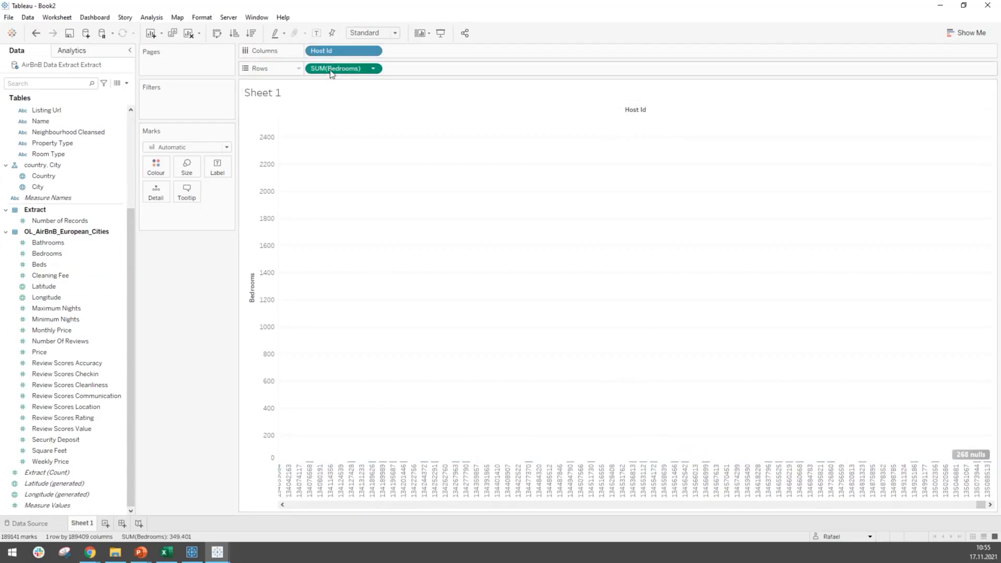
Step: Remove SUM(Bedrooms) from Rows and Host Id from Columns to empty the sheet
left_click_drag(330, 74, 348, 55)
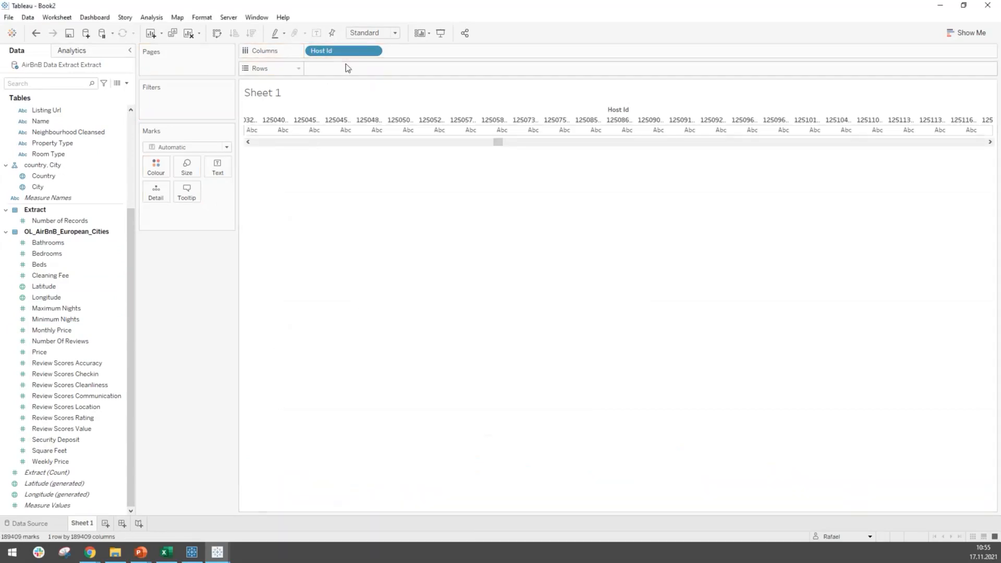
left_click_drag(350, 56, 179, 274)
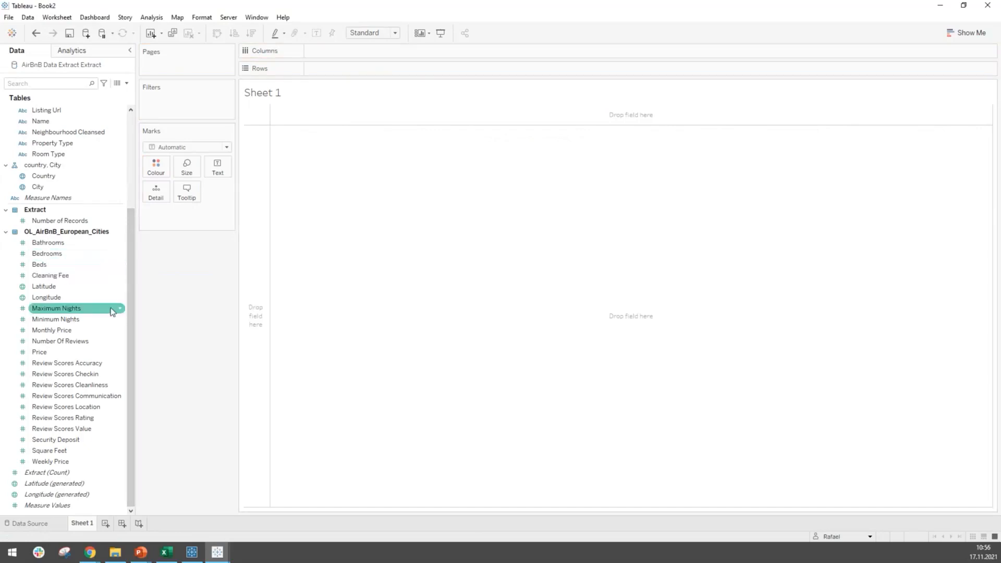
Step: Widen the Data pane slightly and rename Sheet 1 as "In which month were the hosts registered?"
left_click_drag(133, 299, 154, 301)
scroll(110, 301, "up", 4)
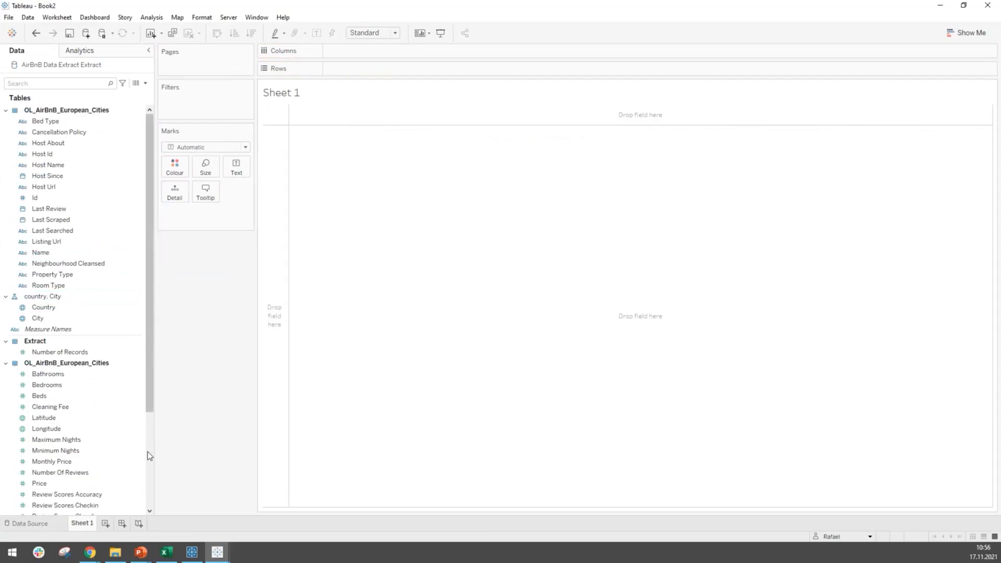
double_click(83, 525)
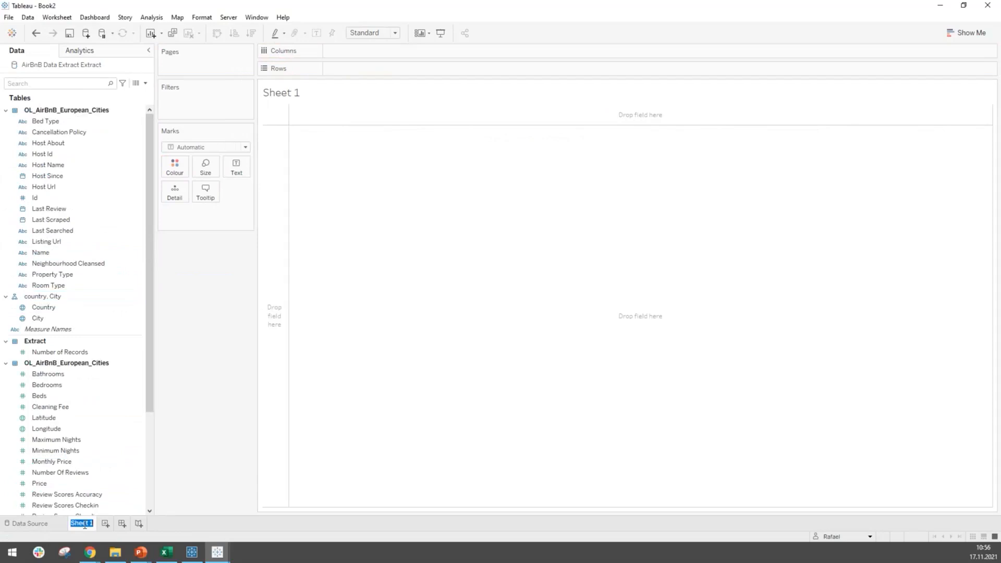
left_click(368, 455)
double_click(81, 525)
type("In which mo")
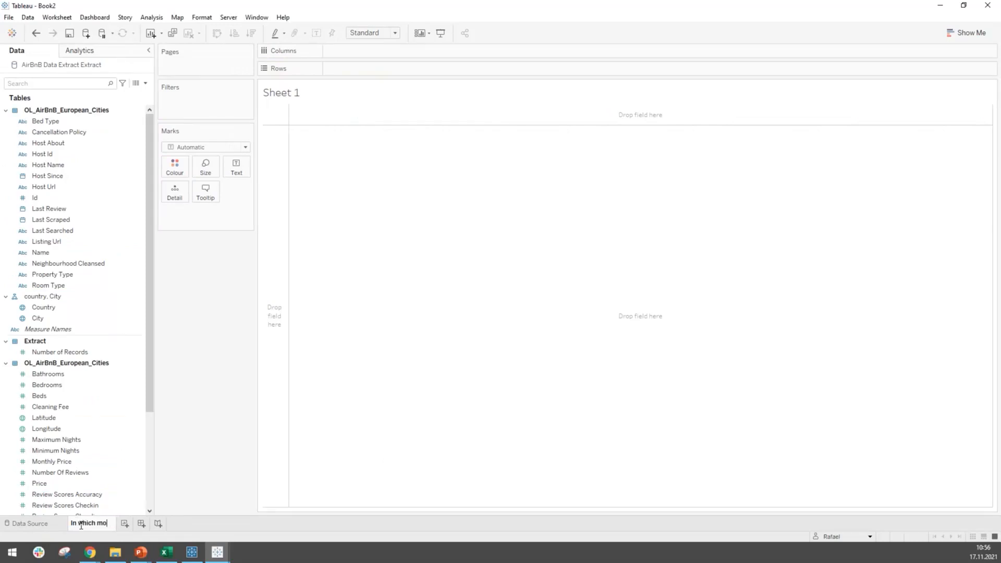
type("nth were ")
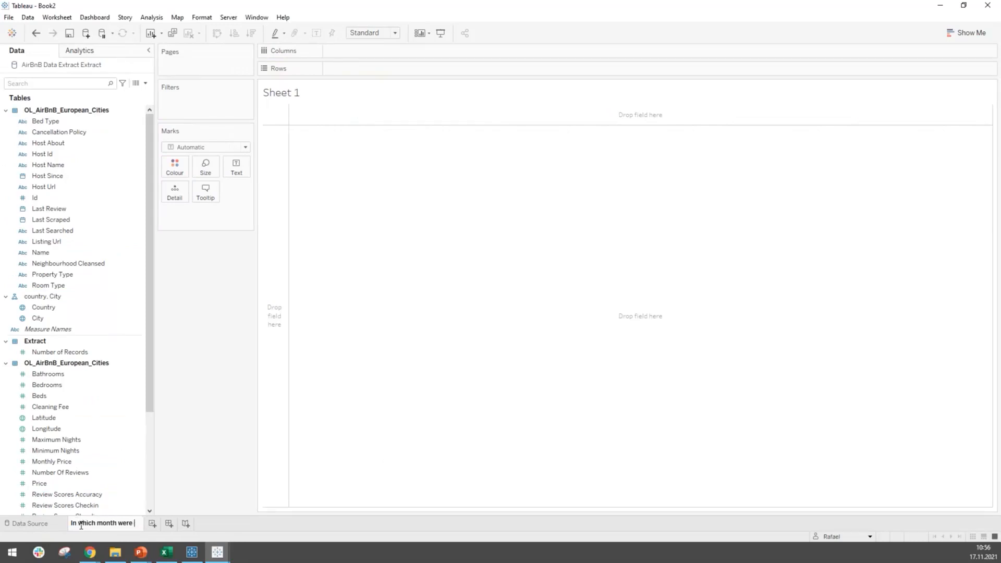
type("the hosts re")
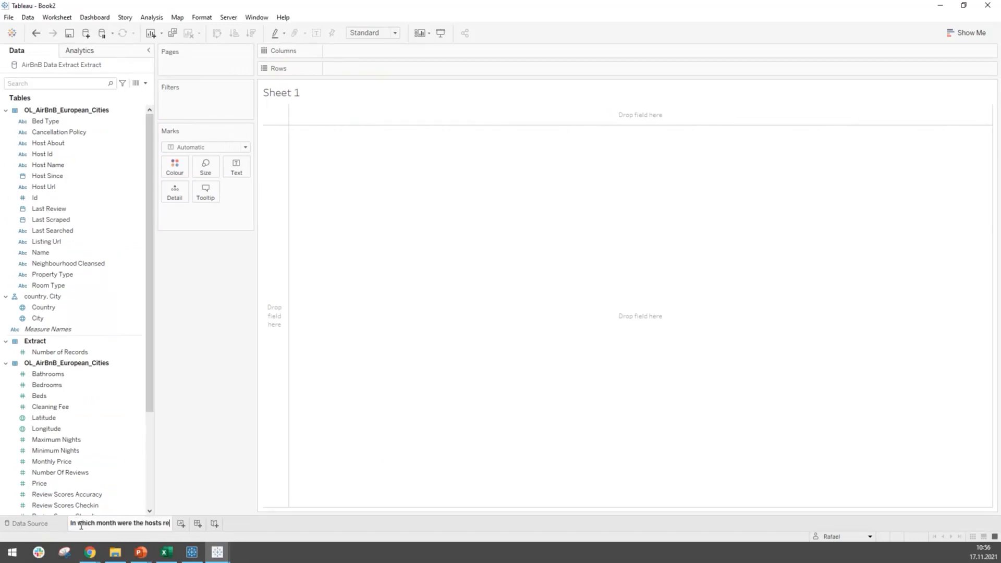
type("gistered?")
key("Return")
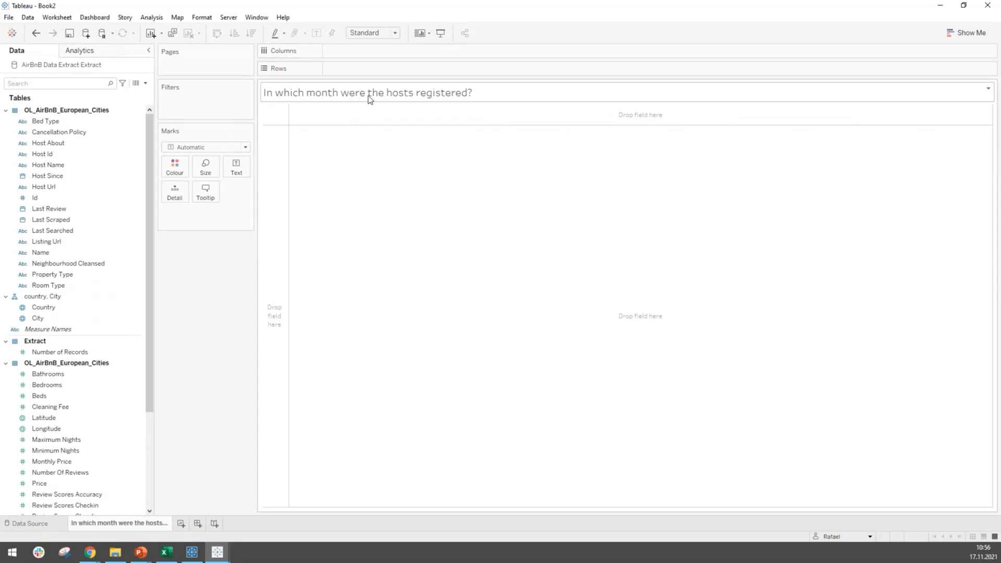
double_click(464, 97)
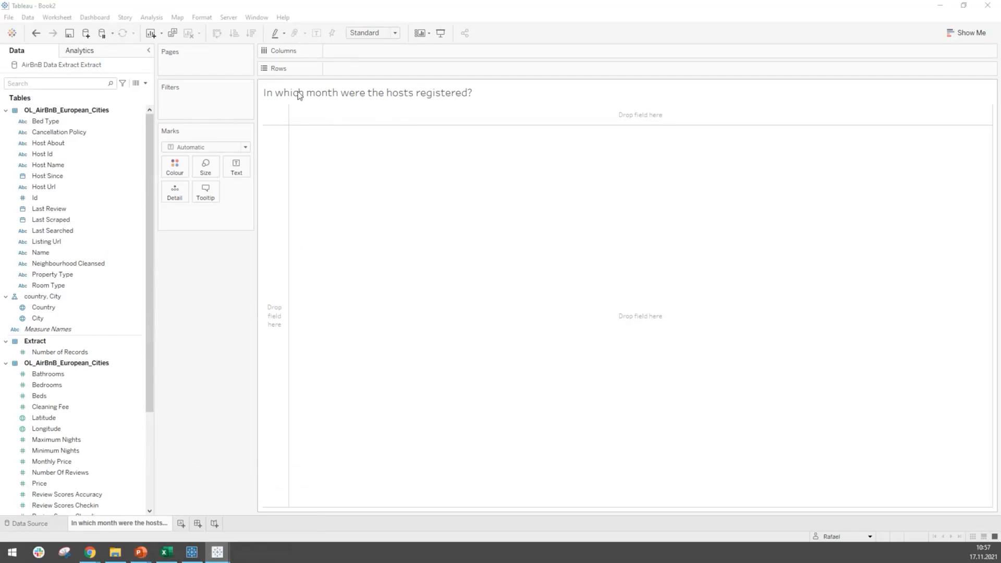
Step: Switch to the Referance workbook window and close it without saving the changes
mouse_move(228, 556)
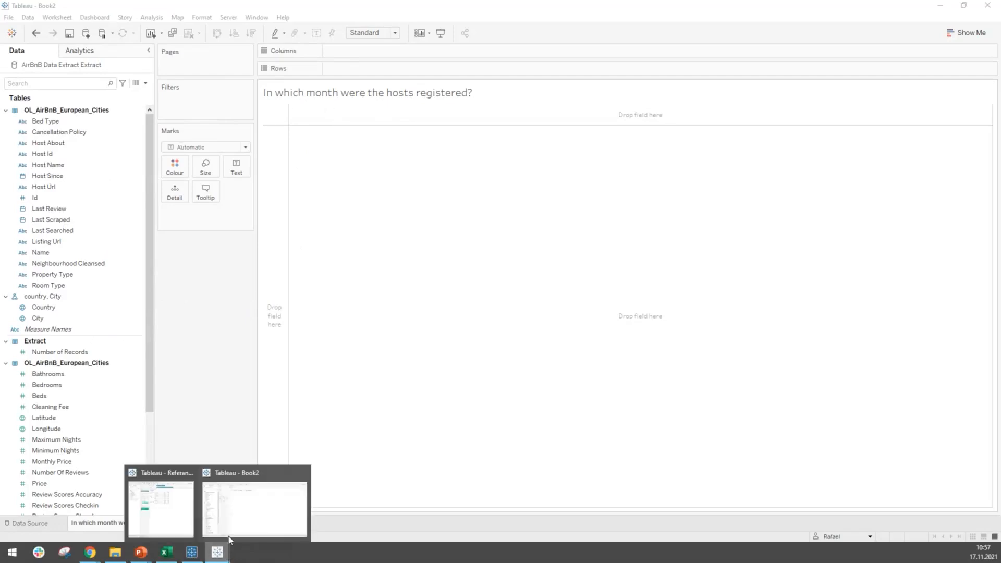
left_click(176, 517)
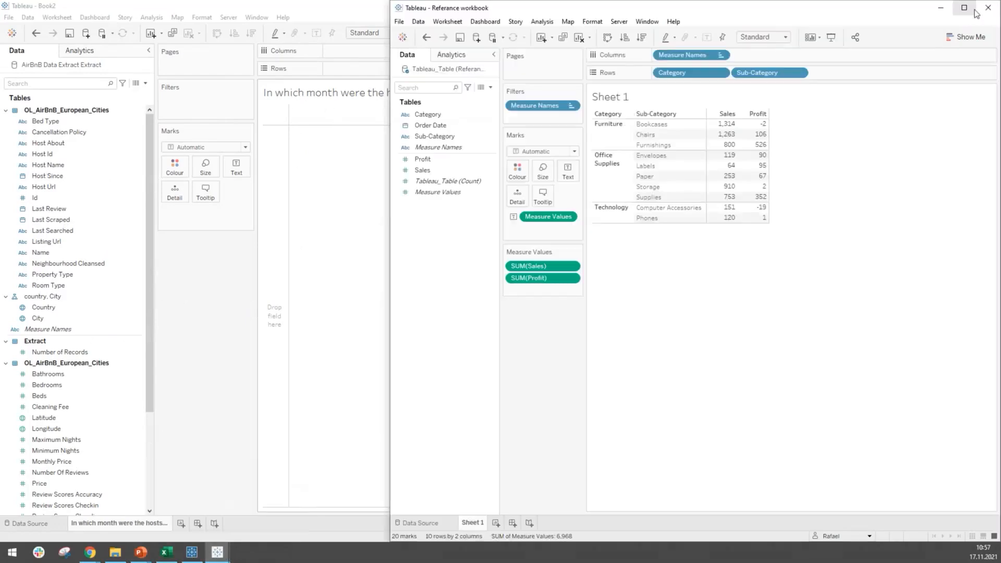
left_click(989, 7)
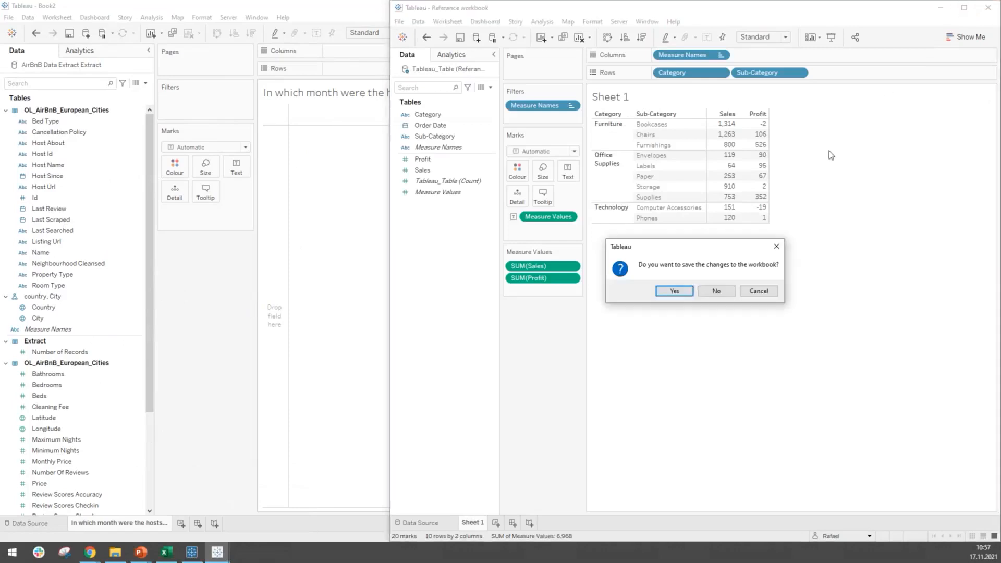
left_click(732, 293)
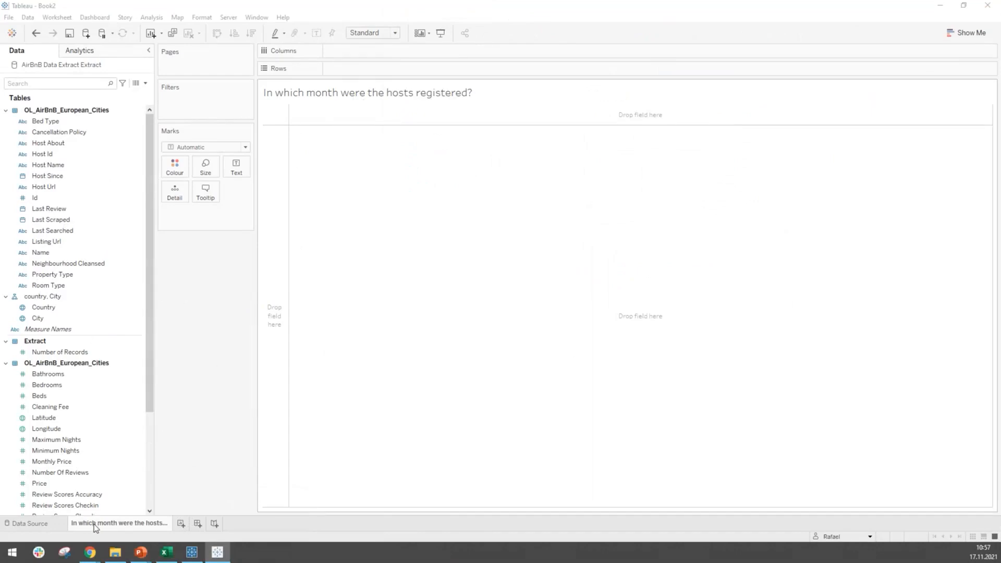
Step: Open another Tableau window with a new workbook and maximize it
right_click(220, 559)
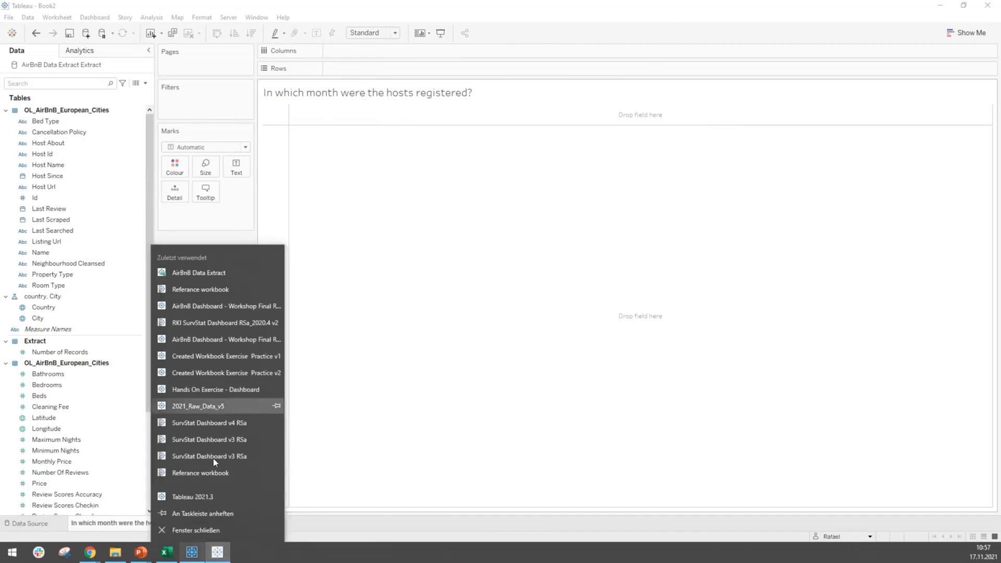
left_click(203, 532)
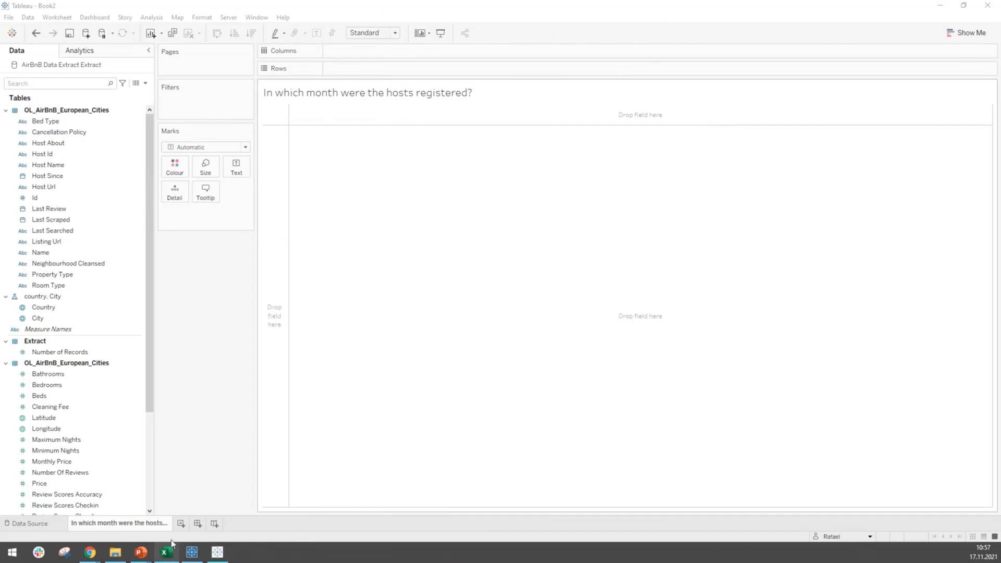
mouse_move(117, 553)
mouse_move(217, 552)
left_click_drag(1000, 23, 573, 26)
double_click(593, 18)
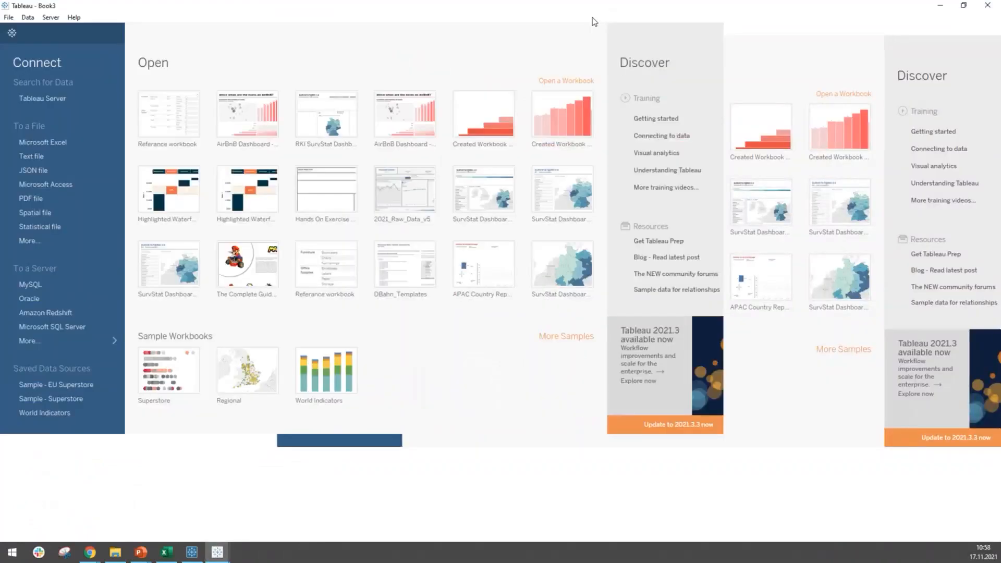
Step: Connect the new workbook to the AirBnB Data Extract file in the wetransfer_airbnb-data-extract folder
left_click(44, 241)
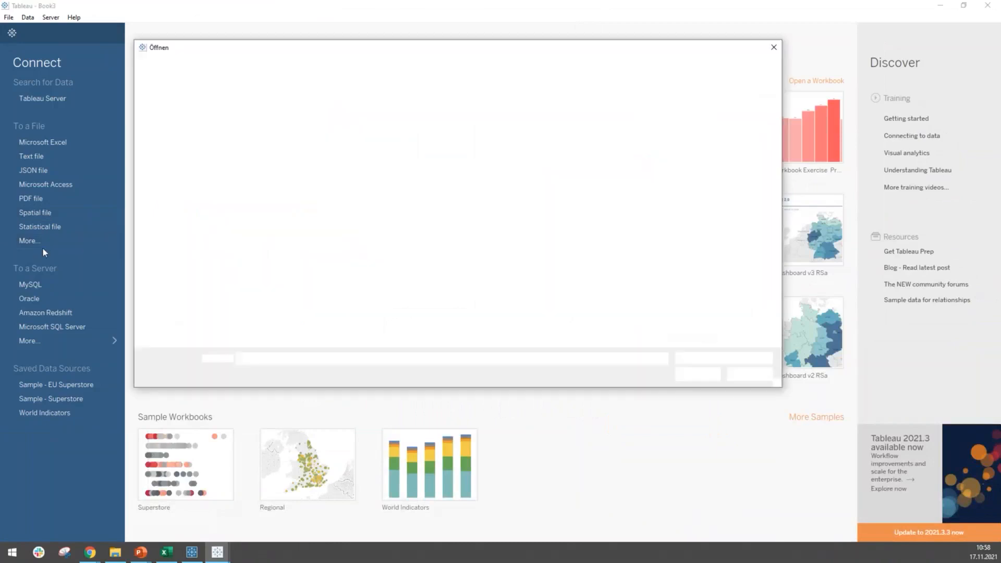
left_click(311, 130)
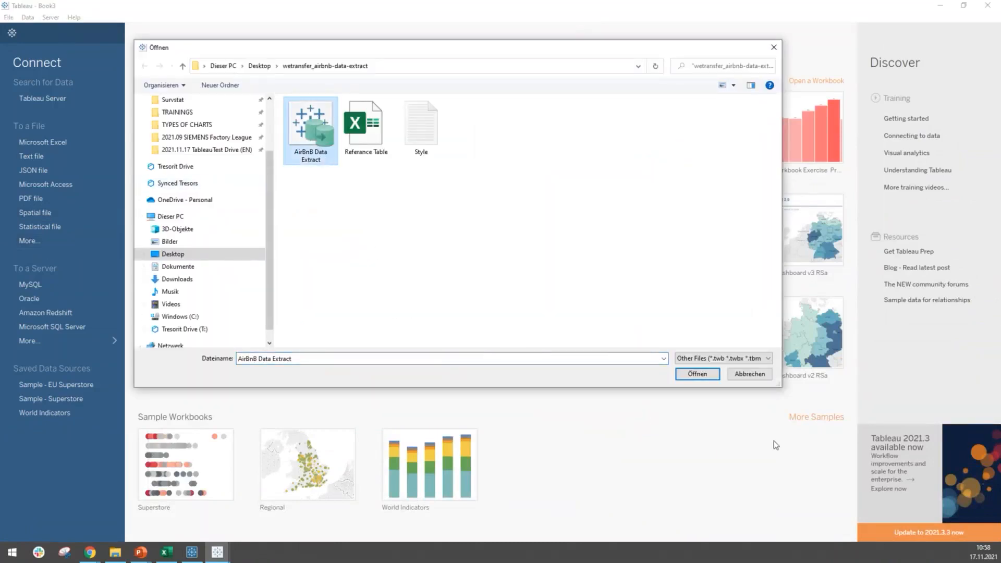
left_click(692, 376)
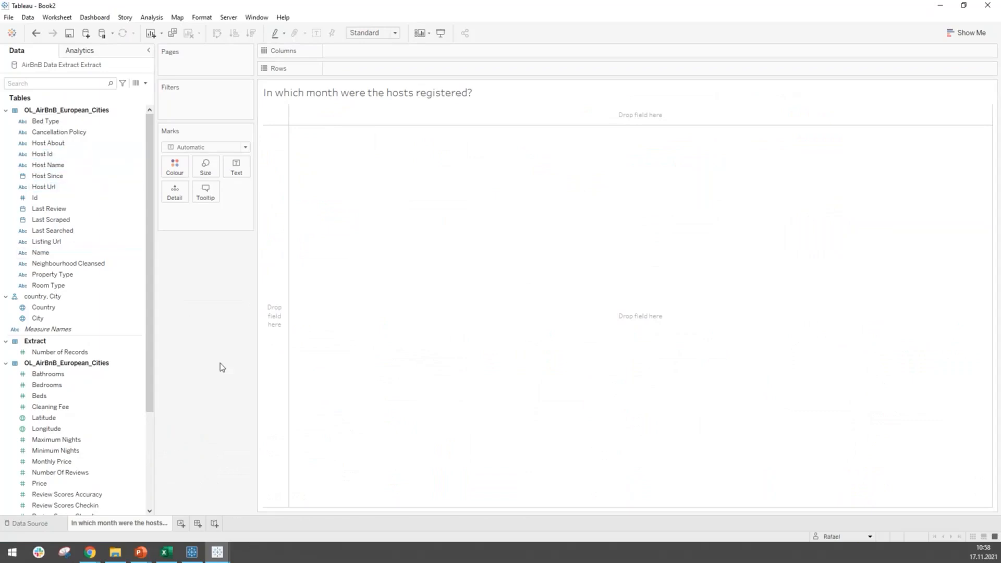
Step: Widen the Data pane slightly
left_click_drag(148, 267, 160, 198)
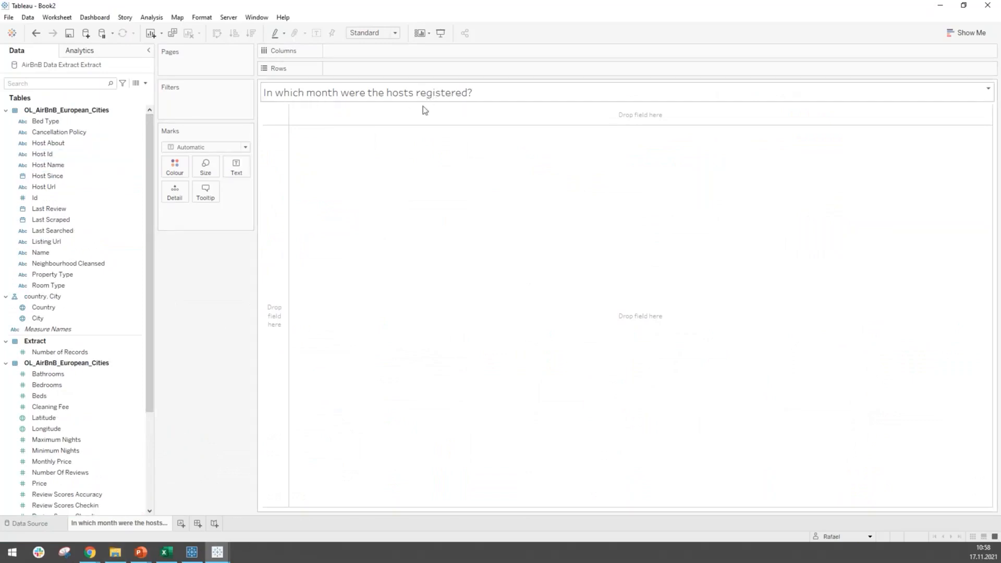
left_click_drag(154, 316, 159, 316)
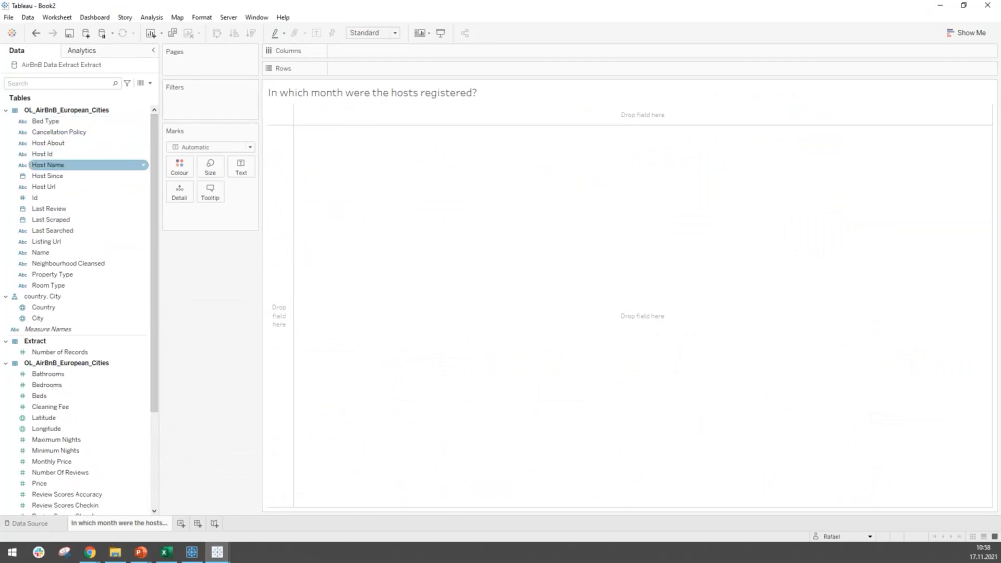
Step: Add Host Since to Columns and set its date level to the discrete Month without year
left_click(86, 154)
left_click(63, 177)
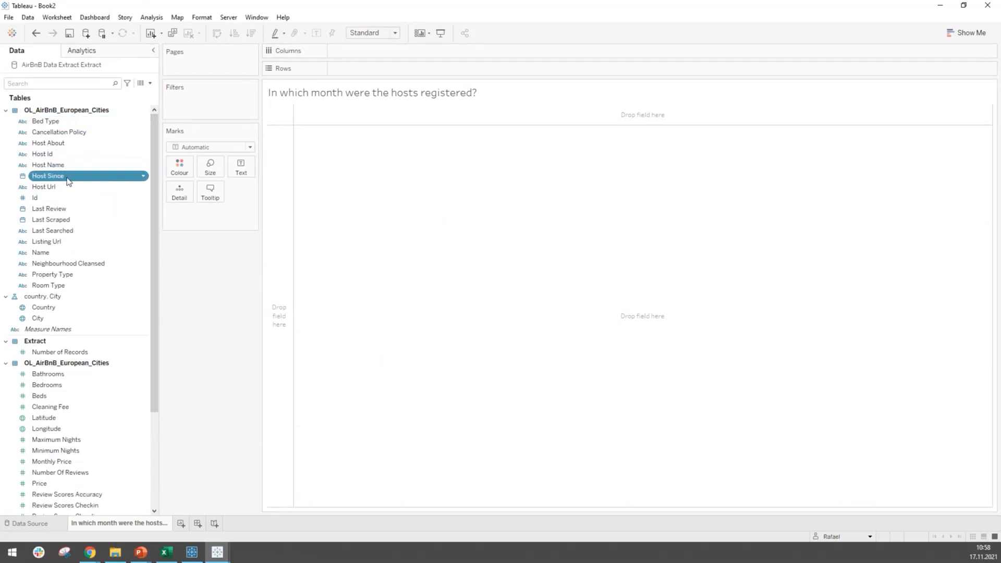
left_click_drag(68, 178, 367, 51)
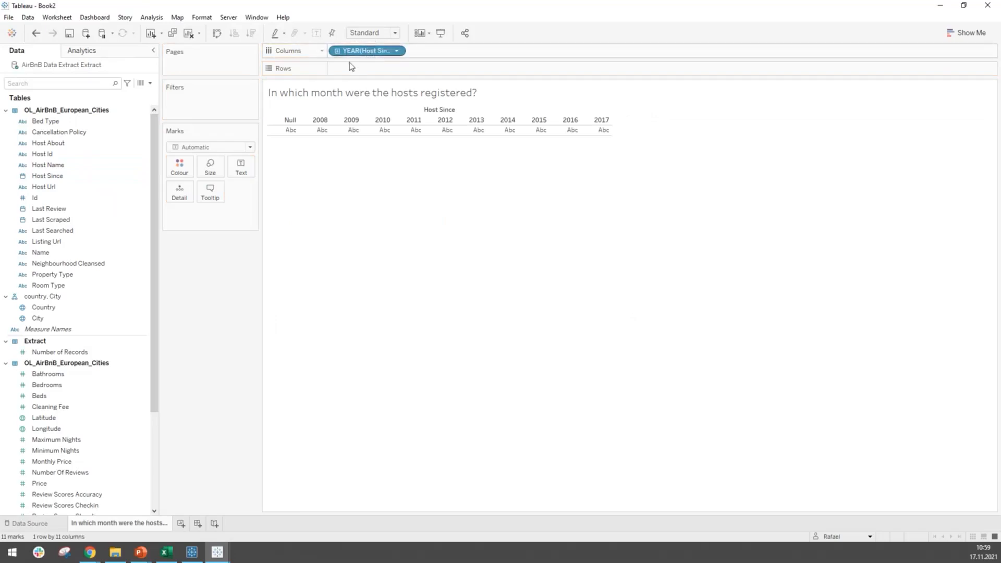
left_click(396, 52)
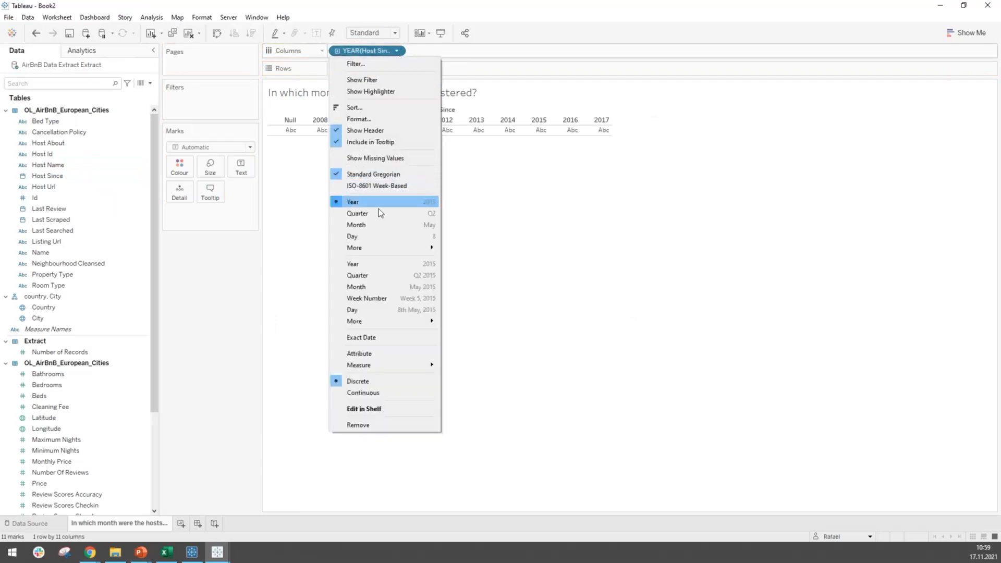
left_click(365, 233)
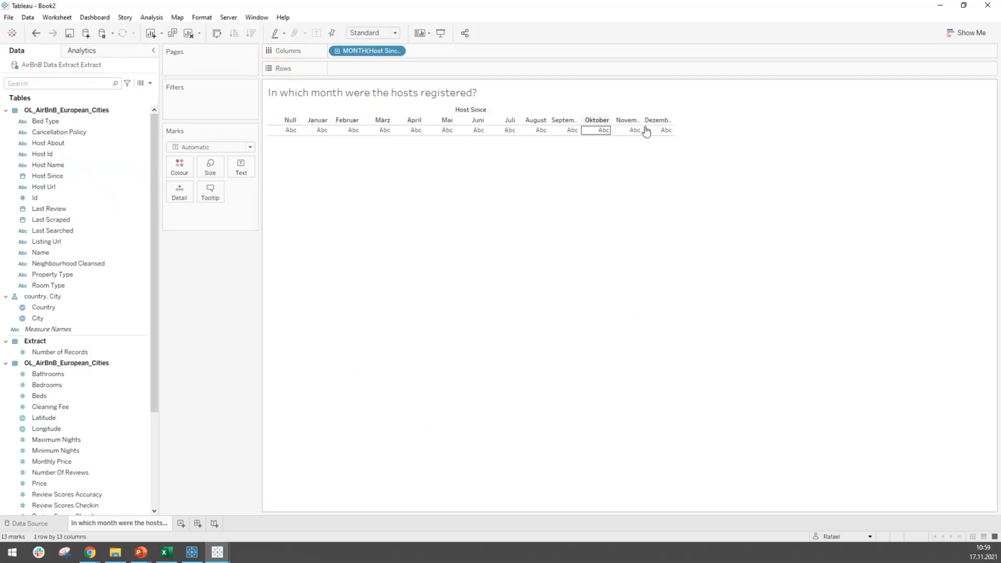
Step: Try Host Since in Columns as a continuous month with year, and return it to the discrete Month
left_click(397, 51)
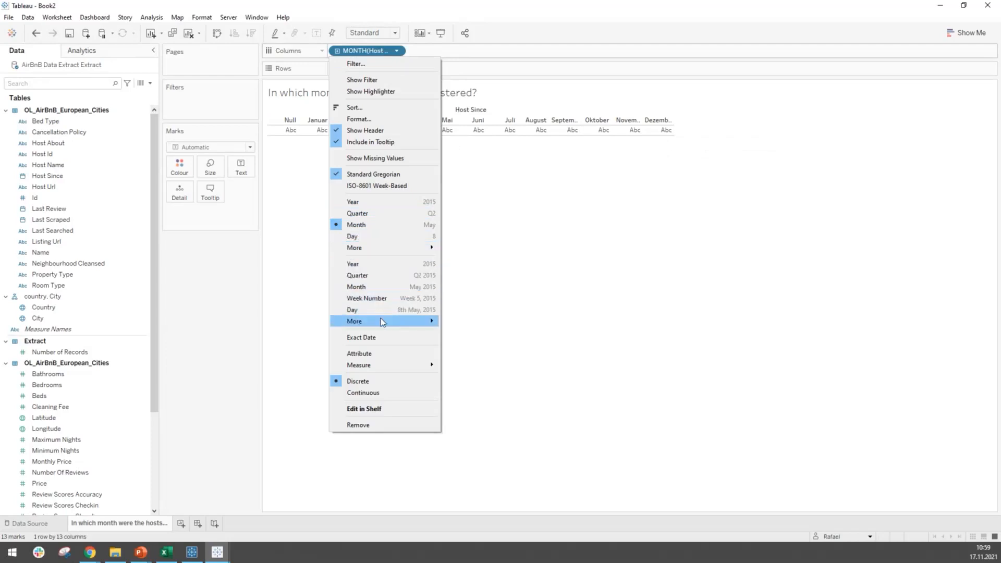
mouse_move(383, 322)
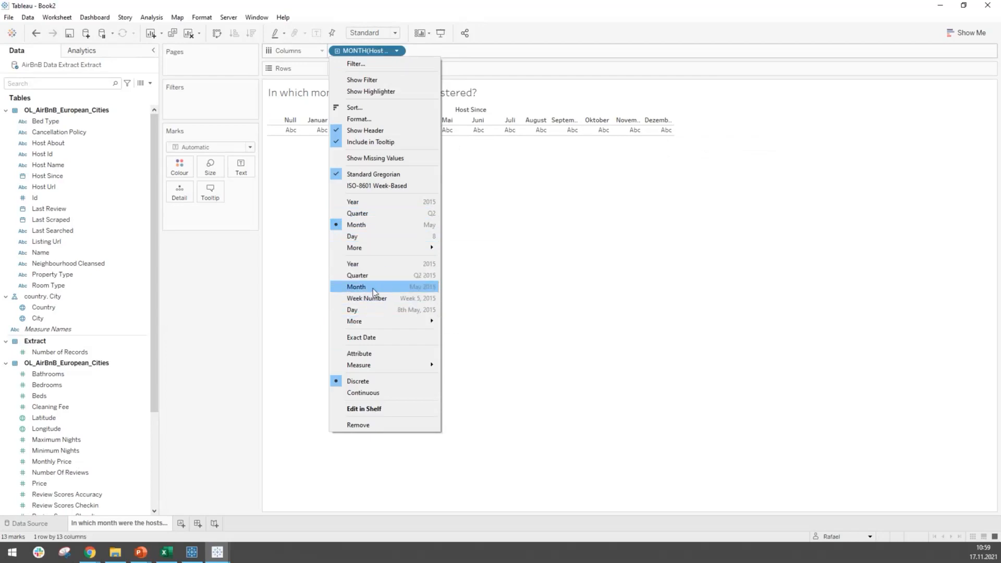
left_click(352, 287)
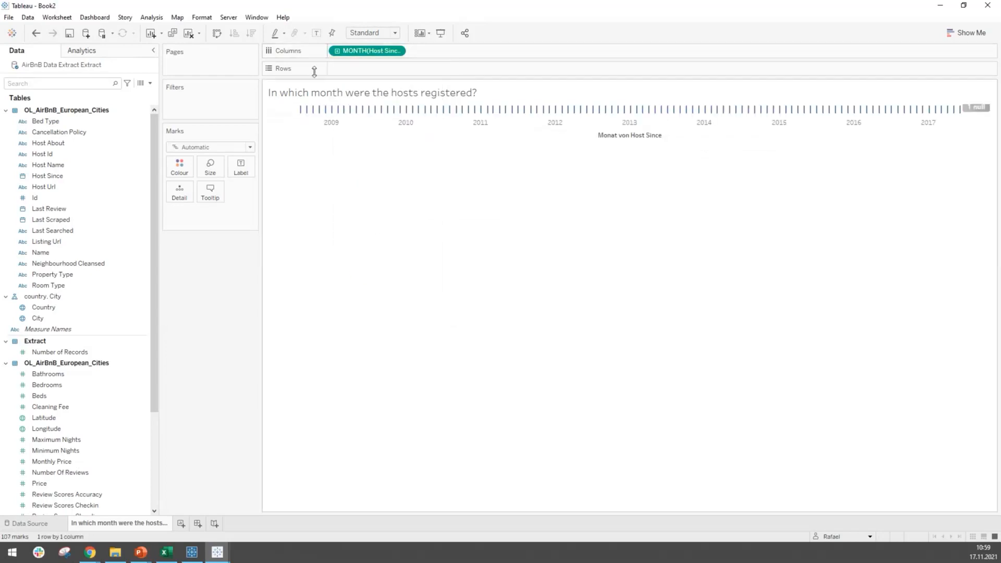
left_click(398, 51)
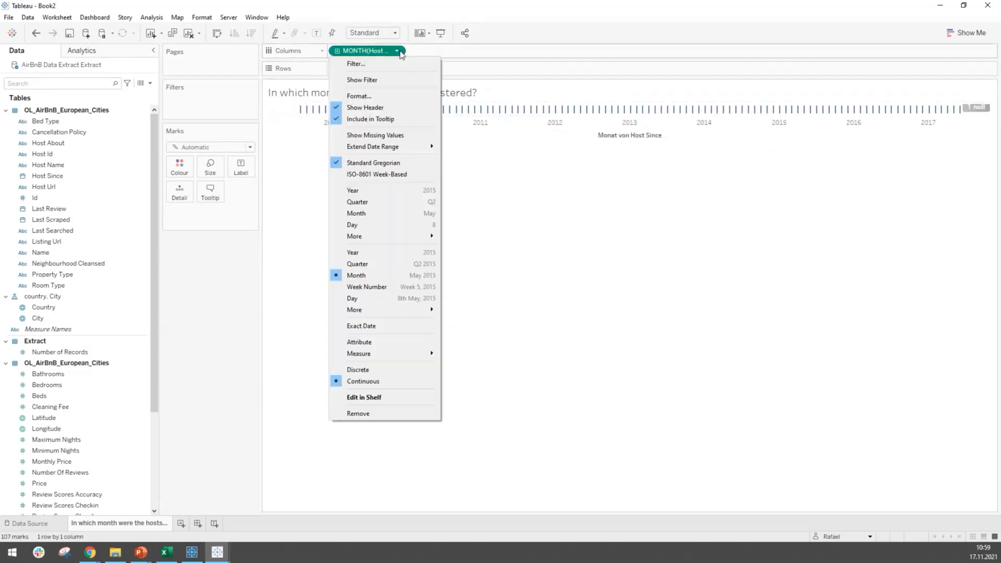
left_click(385, 213)
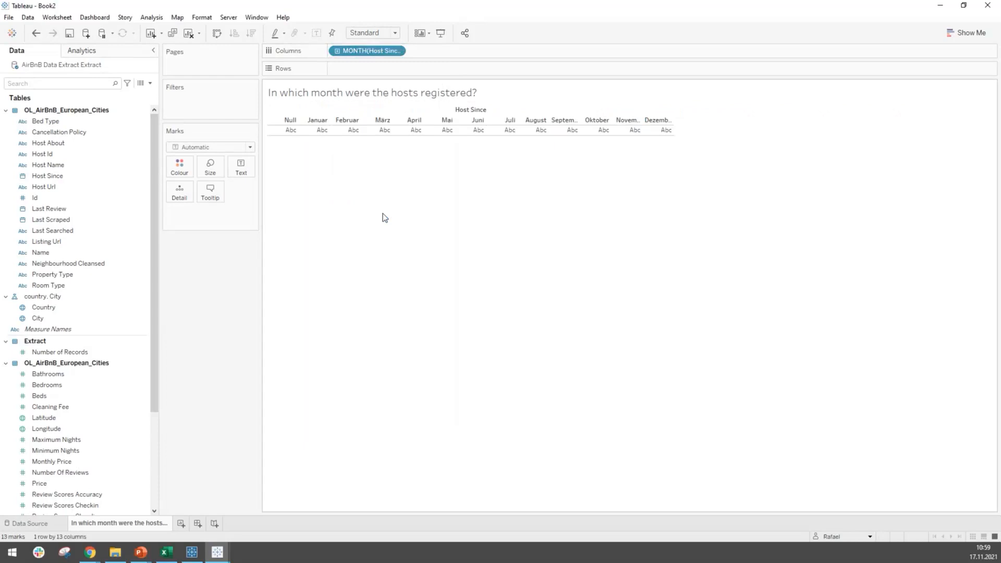
Step: Try Host Id on Rows with all its members added, and remove it from the shelf again
left_click(79, 122)
left_click(52, 155)
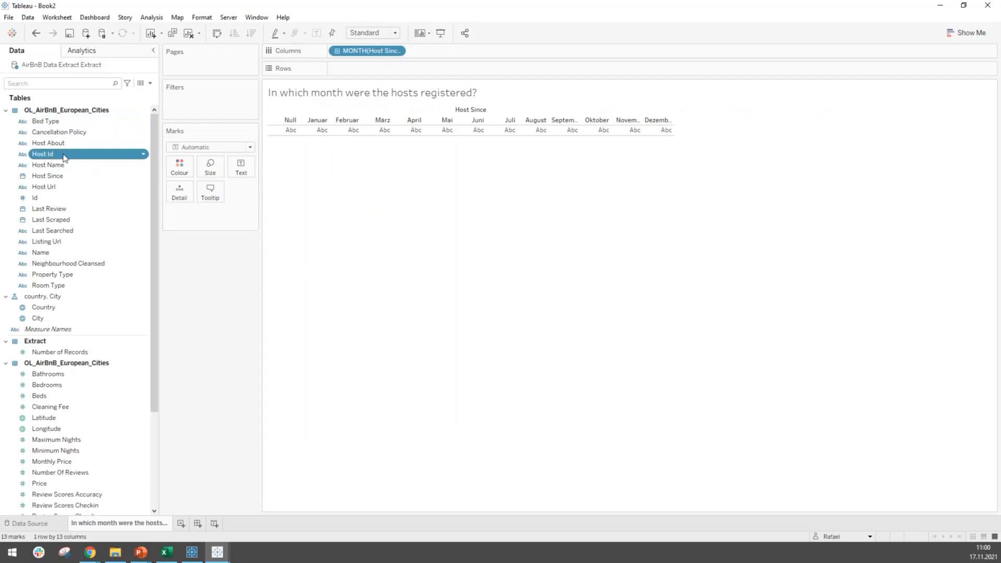
left_click_drag(66, 155, 368, 69)
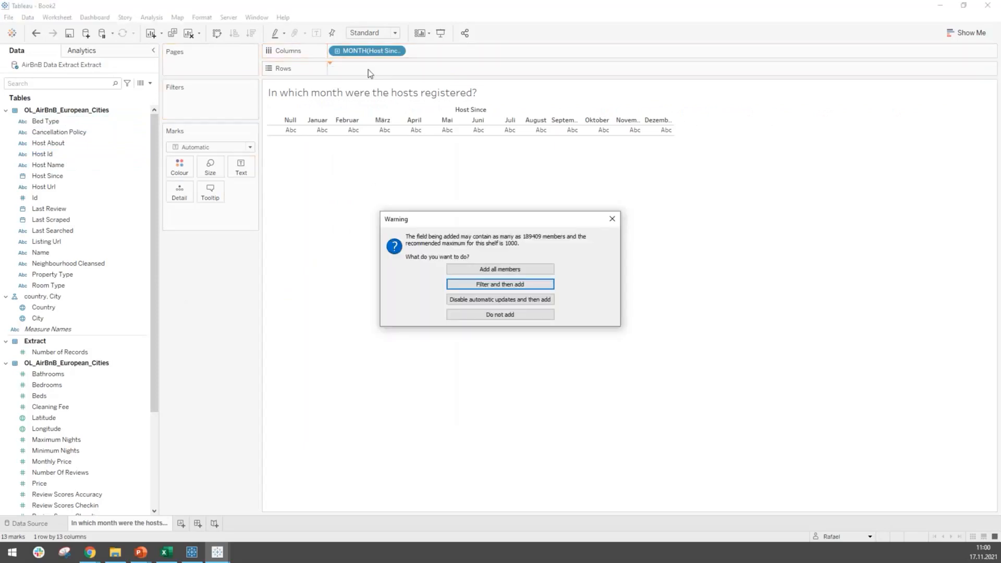
left_click(508, 269)
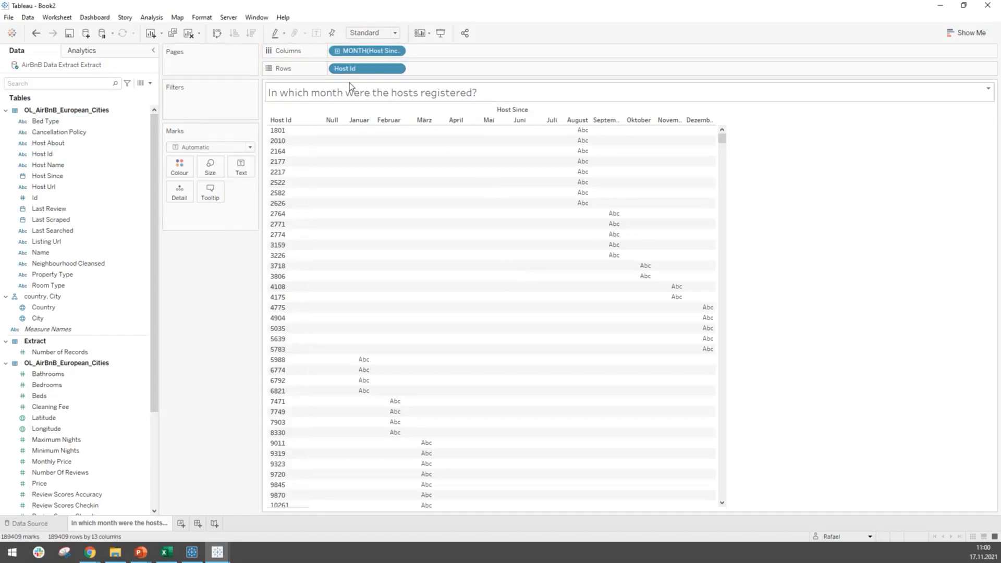
left_click_drag(371, 72, 105, 318)
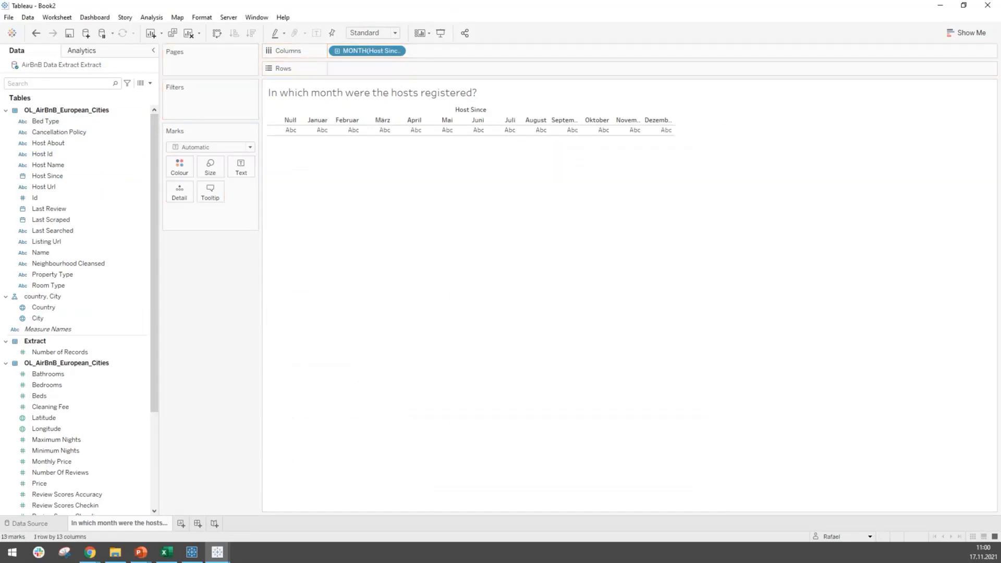
Step: Add the Host Id field to Rows, including all of its members
left_click(49, 155)
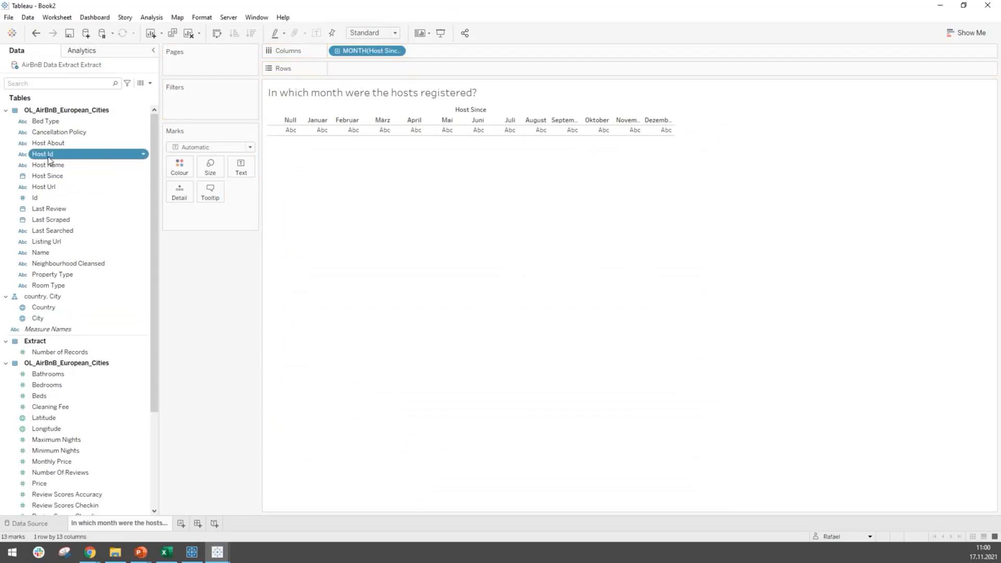
left_click(48, 157)
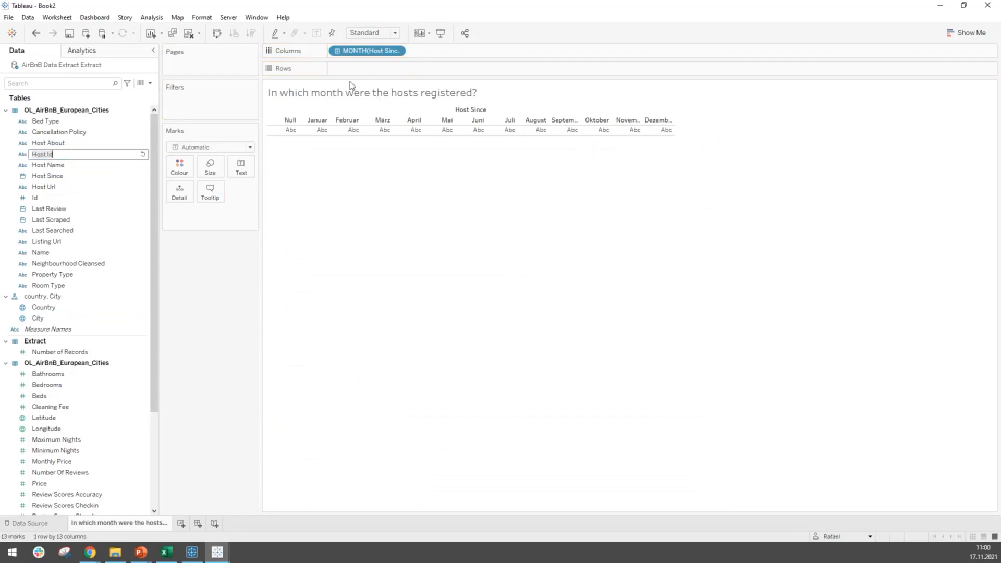
left_click(193, 252)
left_click_drag(65, 160, 380, 68)
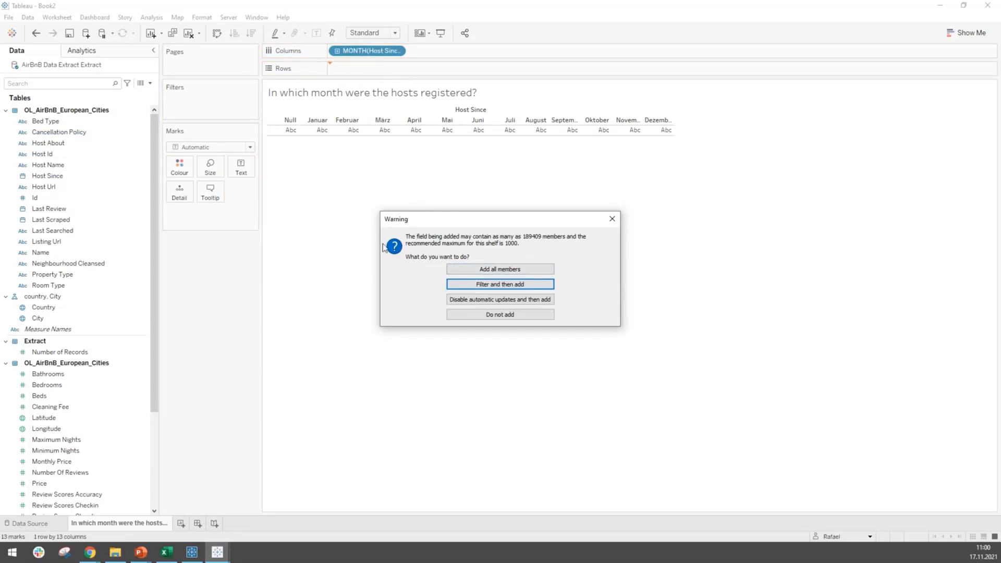
left_click(506, 271)
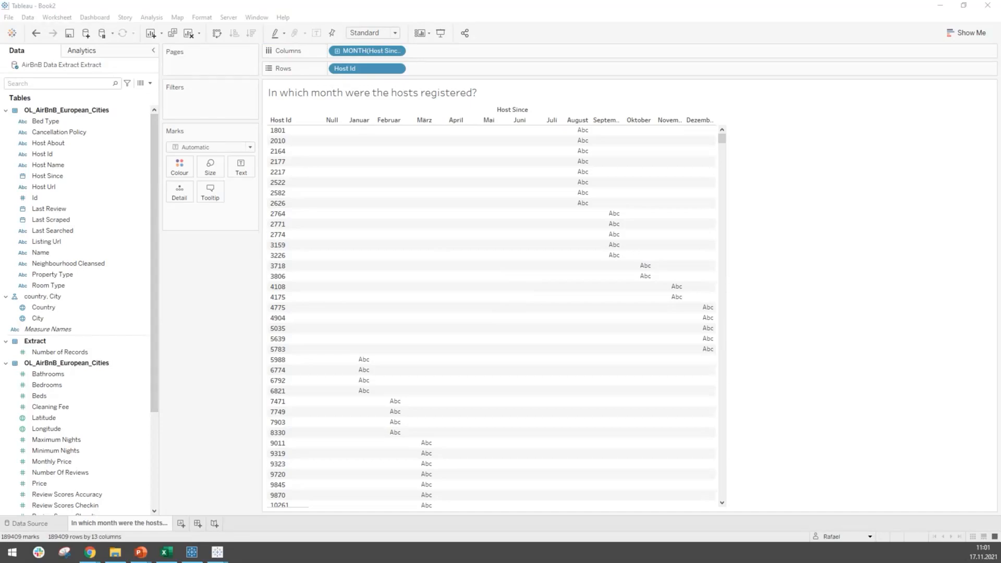
Step: Convert Host Id on Rows to a measure using Count (Distinct)
mouse_move(566, 143)
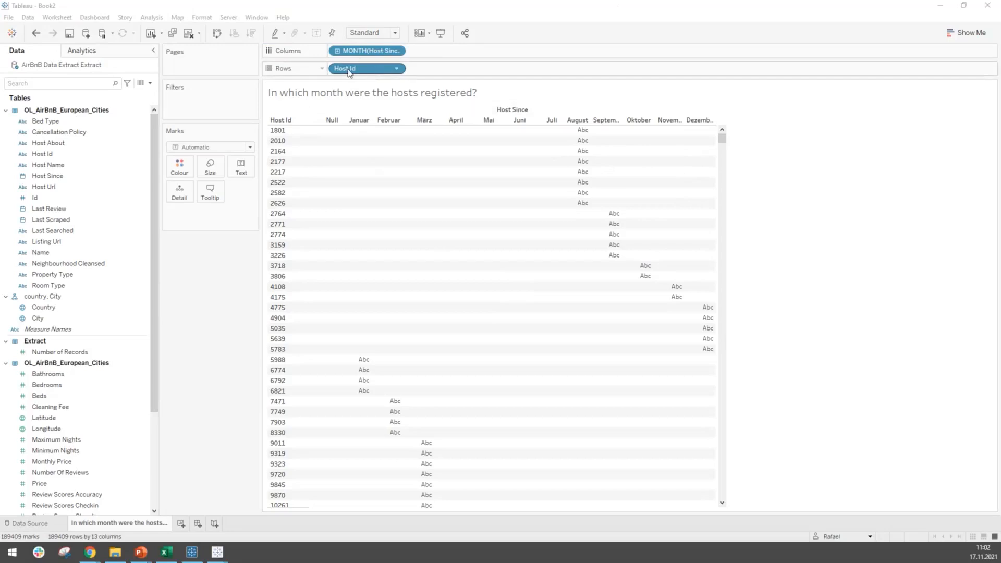
left_click(401, 73)
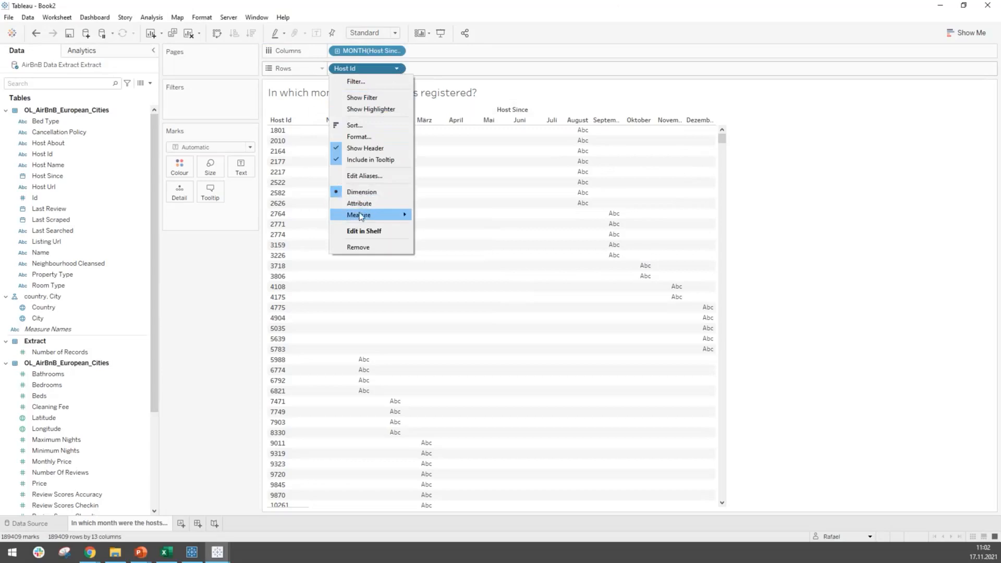
left_click(400, 69)
double_click(399, 70)
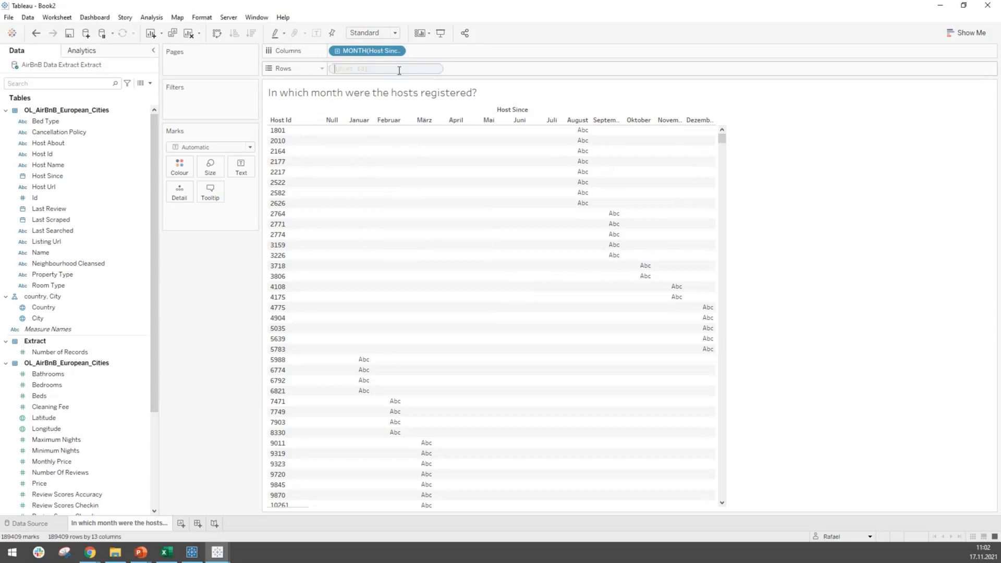
left_click(478, 68)
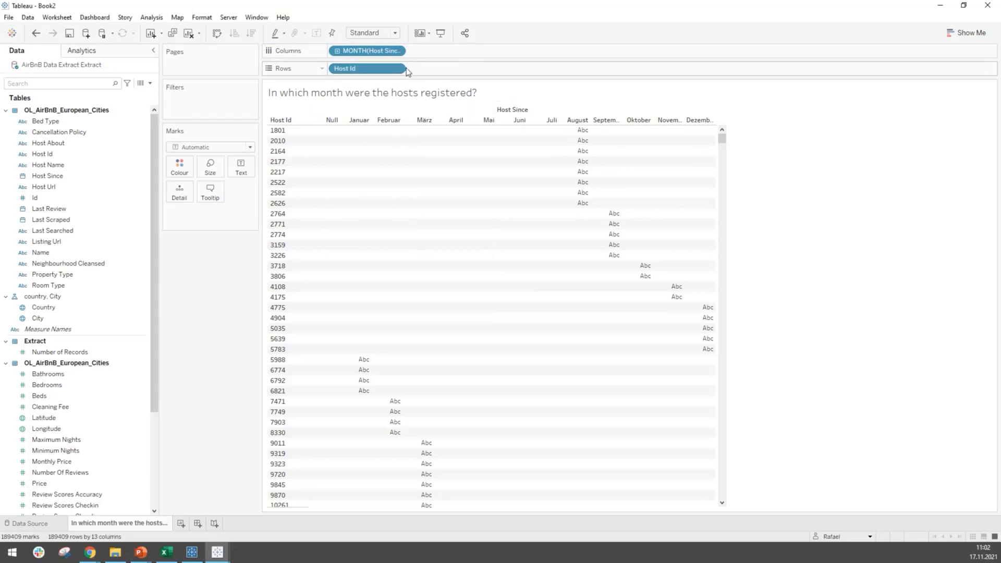
left_click(397, 68)
mouse_move(371, 216)
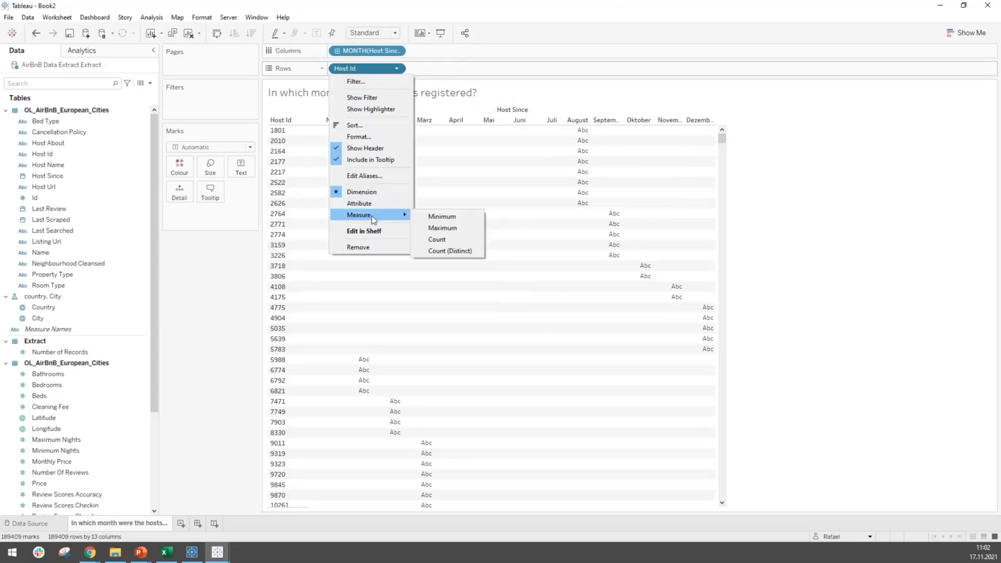
left_click(447, 252)
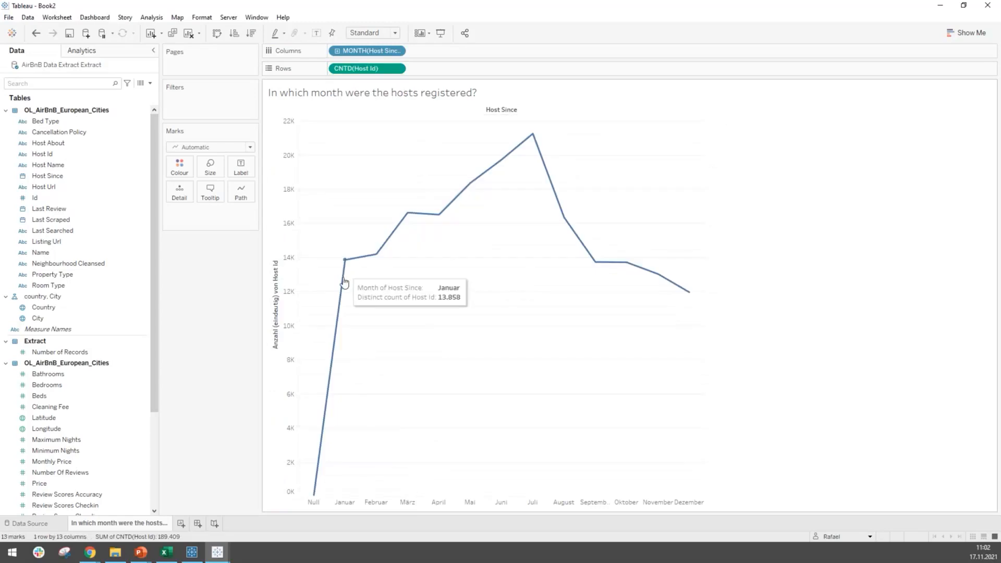
left_click(443, 100)
left_click(447, 121)
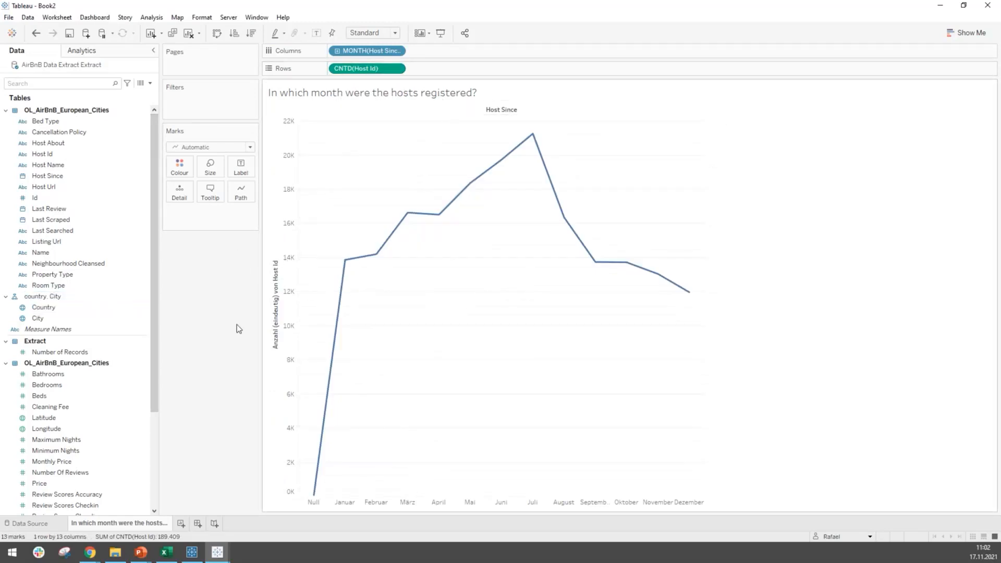
Step: Switch to the Referance Table workbook in Excel, maximize its window and add a new sheet after Tableau_Table
left_click(172, 558)
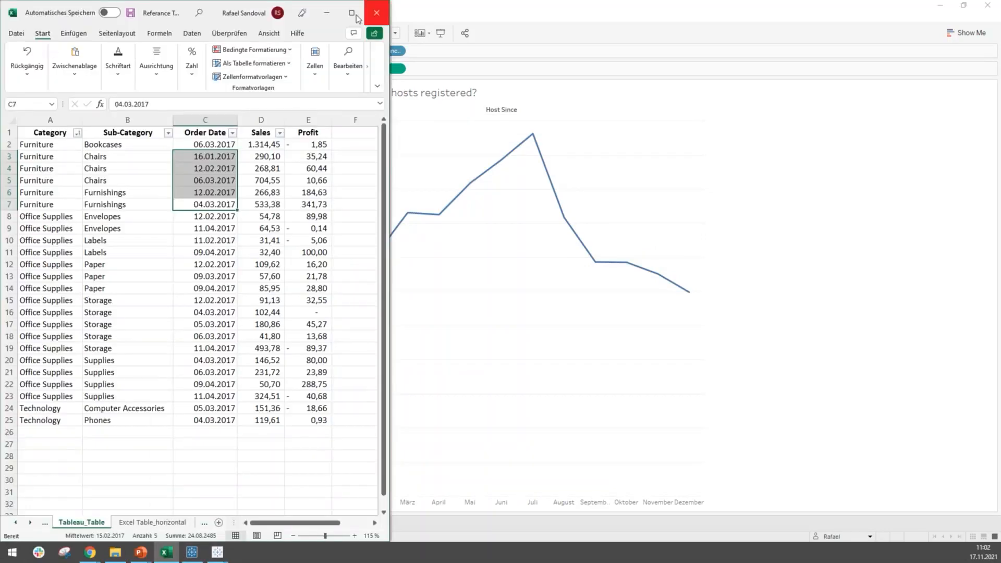
left_click(364, 11)
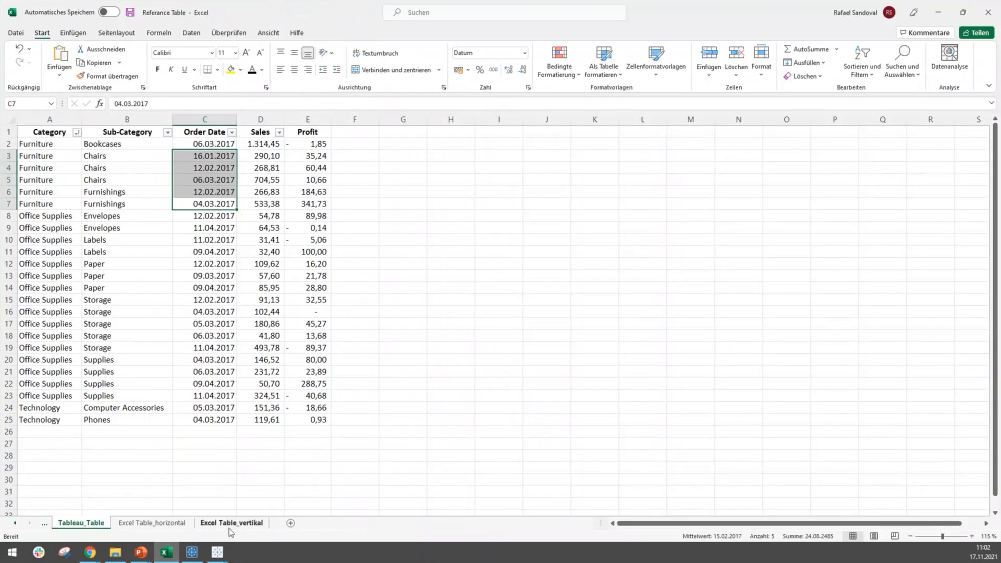
left_click(330, 523)
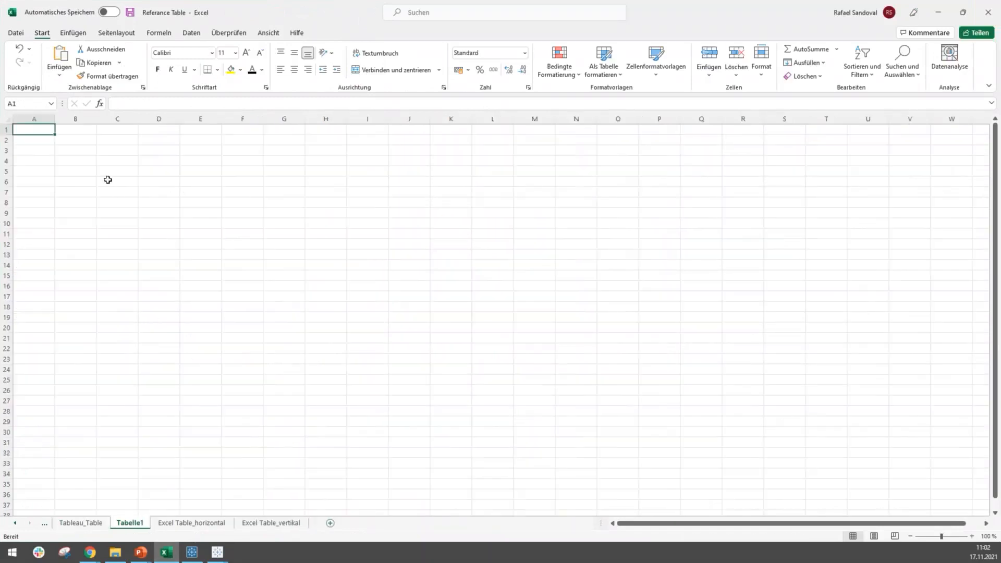
Step: Enter the heading Fruits in C2 and list Apple, Apple, Banana and Peach below it in C3 to C6
left_click(107, 142)
type("Fruits")
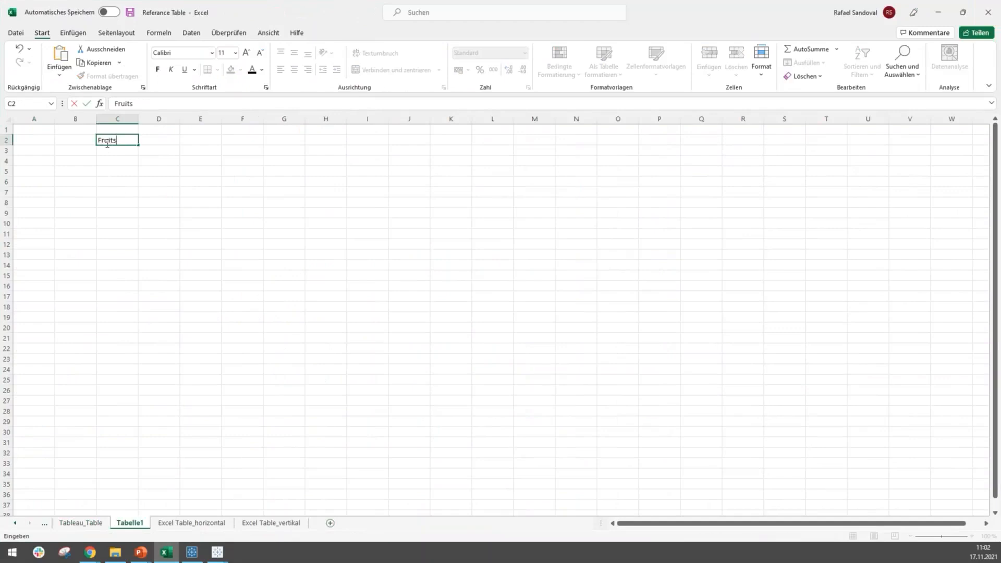
key("Tab")
key("Down")
key("Left")
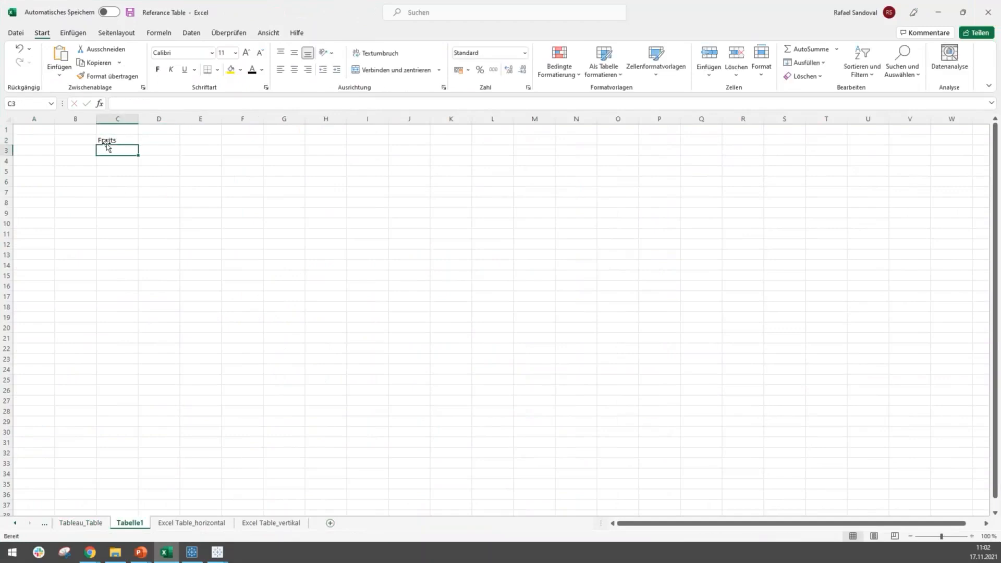
type("Apple")
key("Return")
type("Apple")
key("Return")
type("Banana")
key("Return")
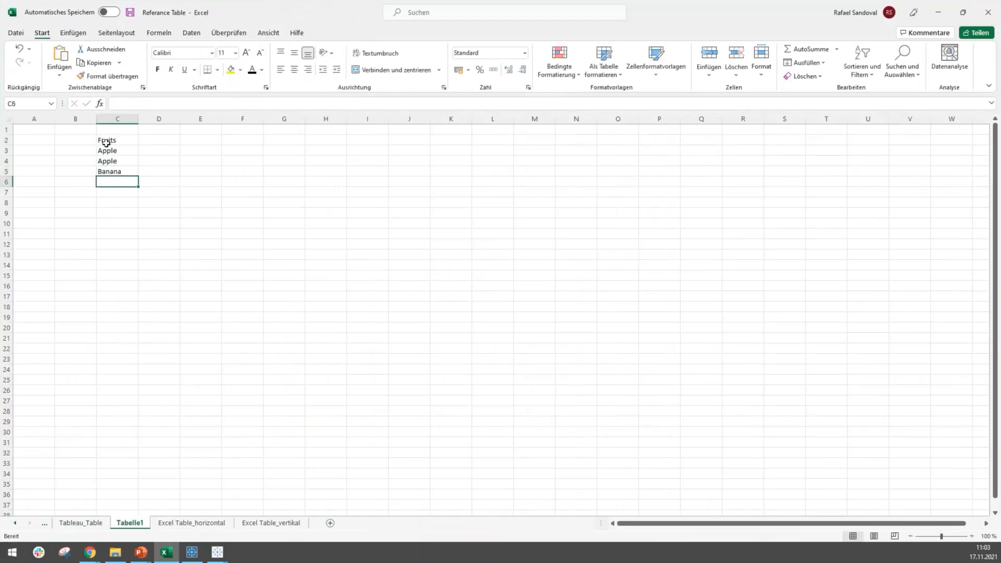
type("Peach")
key("Return")
key("Return")
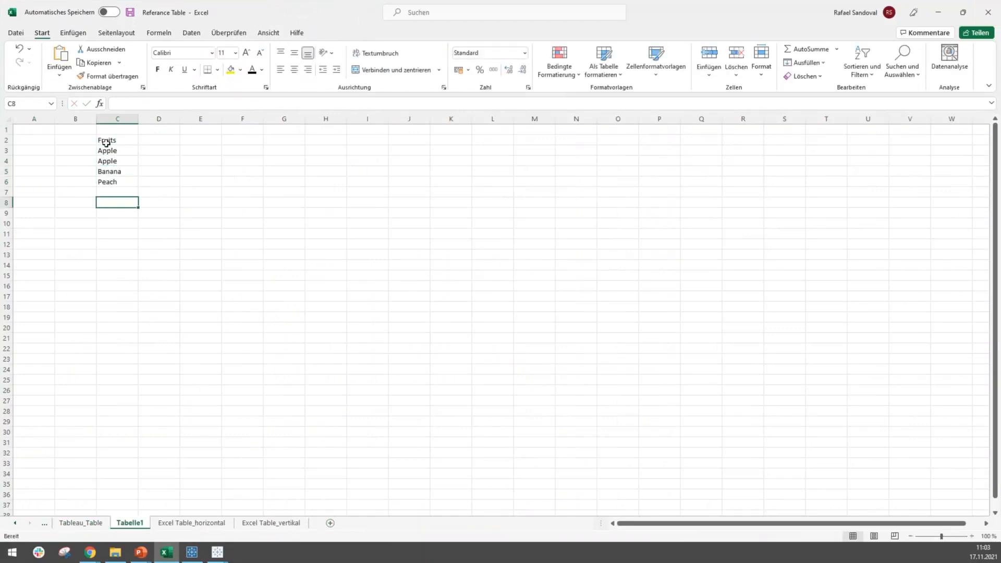
Step: Enter the label COUNT in cell D8 and select the Fruits heading cell
left_click(149, 169)
left_click(152, 151)
left_click(153, 206)
type("COUNT")
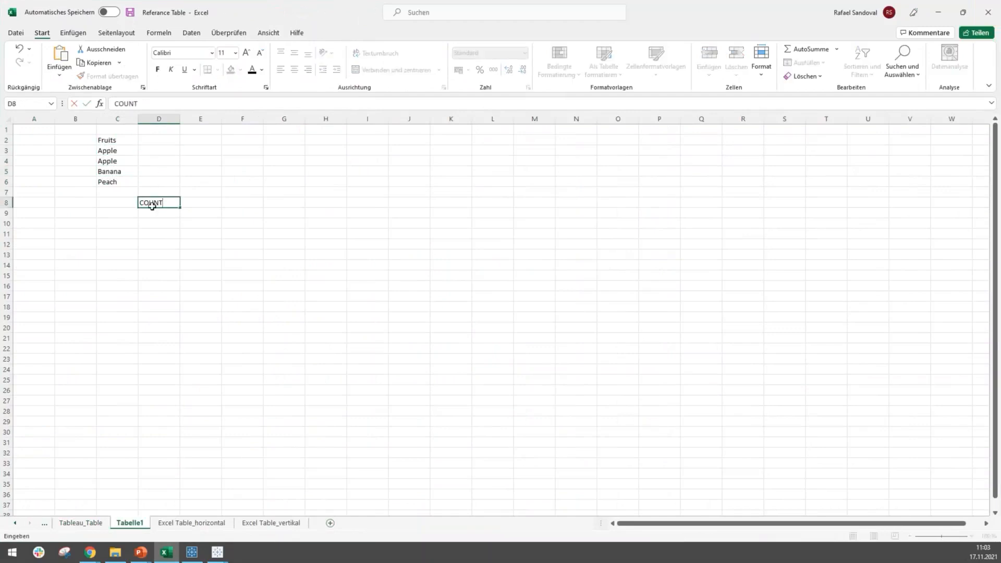
key("Tab")
left_click(119, 138)
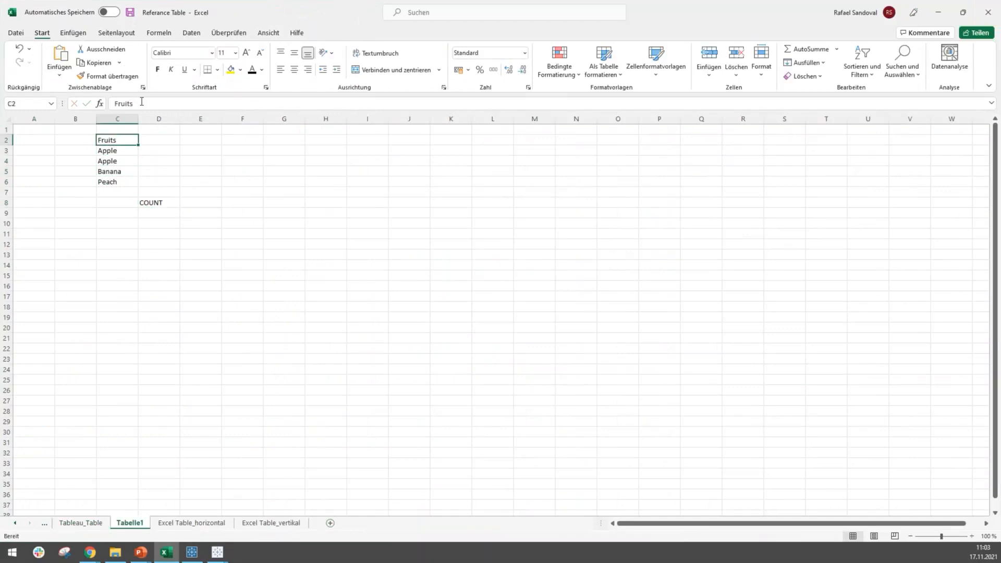
Step: Make the Fruits heading bold and enter 4 in E8 beside the COUNT label
left_click(159, 71)
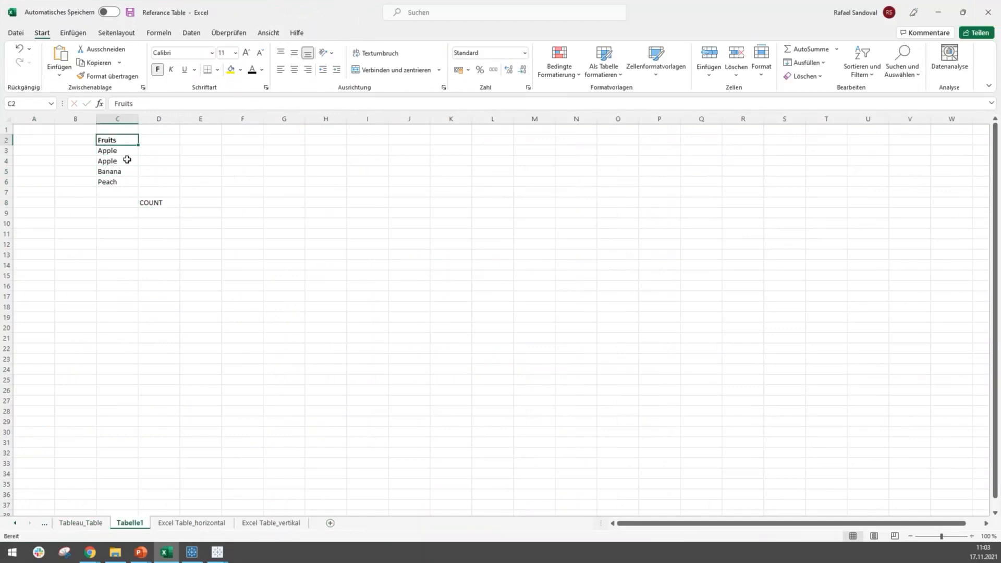
left_click(188, 200)
type("4")
left_click(150, 241)
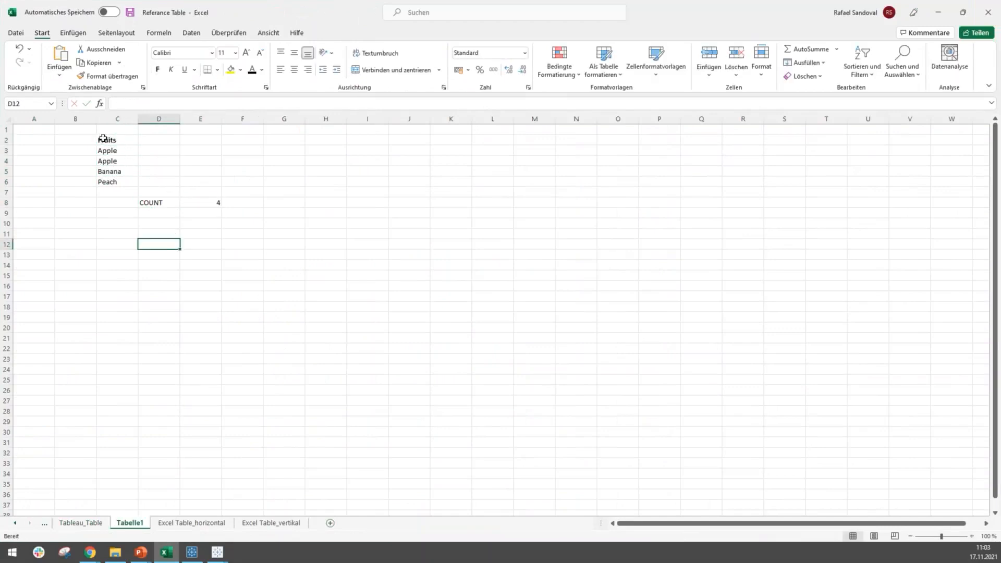
Step: Enter 1 beside each fruit in cells D3 to D6
left_click(145, 150)
type("1")
key("Return")
type("1")
key("Return")
type("1")
key("Return")
type("1")
key("Return")
type("1")
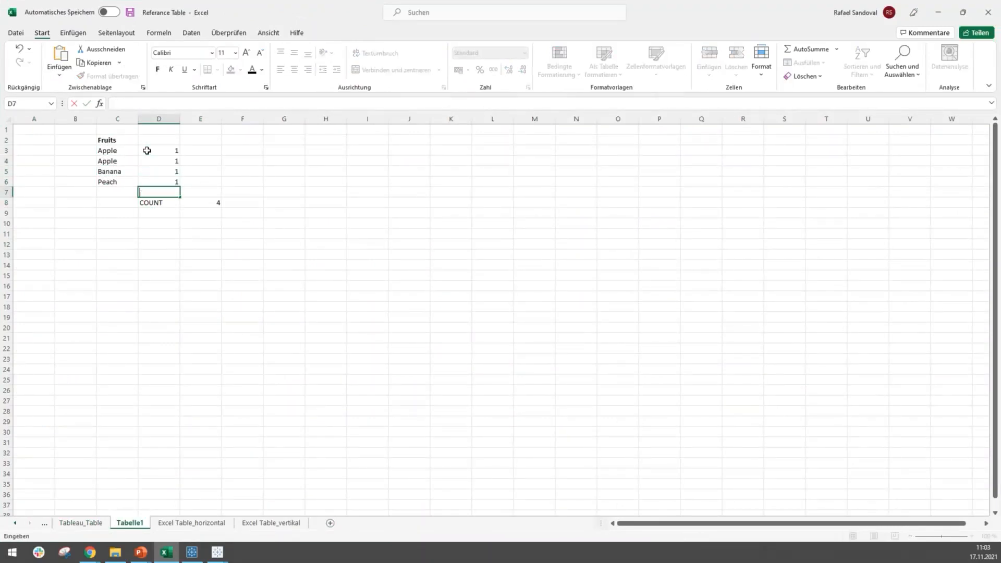
key("Return")
Step: Enter the label COUNTD in D10 and the value 3 beside it in E10
left_click_drag(133, 151, 129, 182)
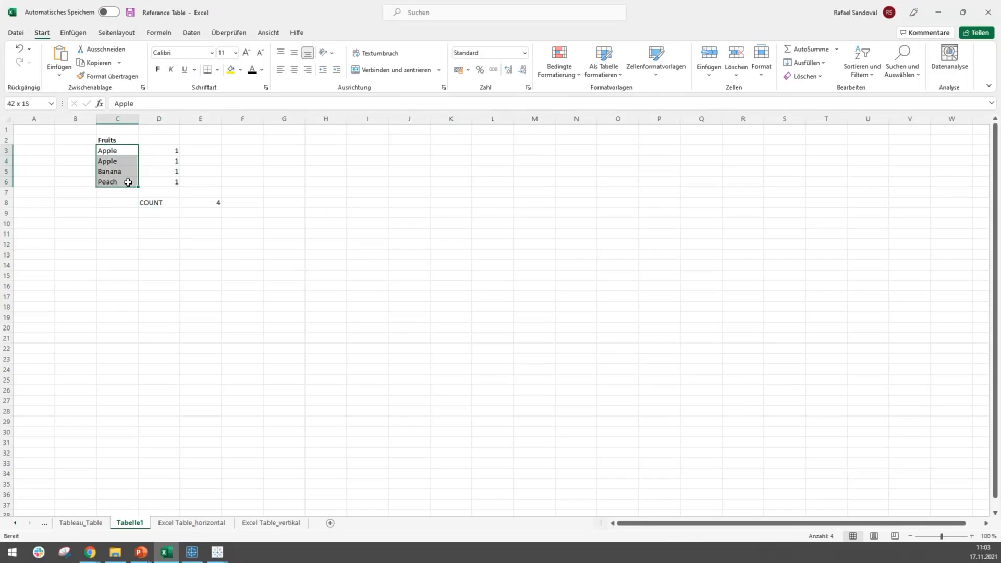
left_click(176, 222)
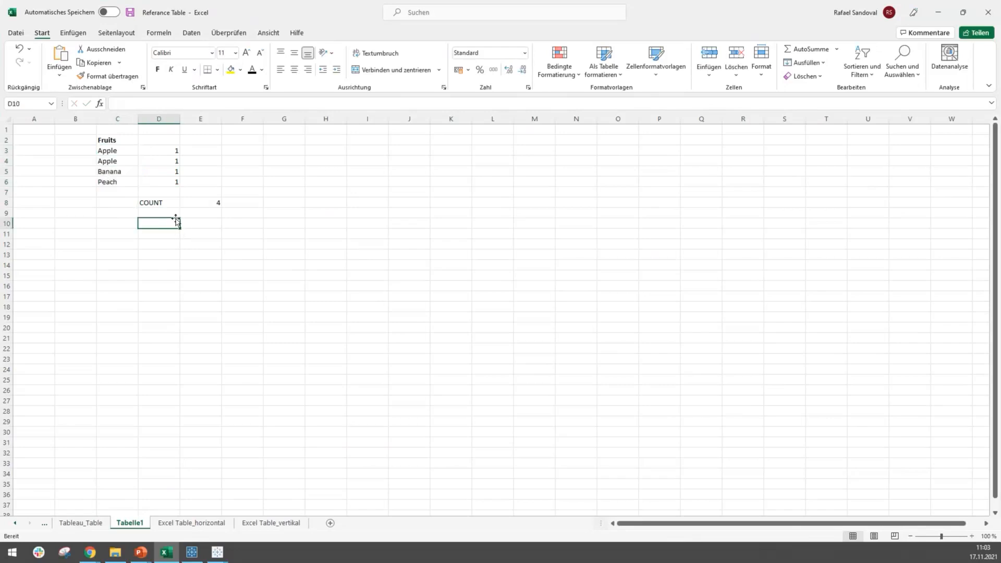
type("COUNTD")
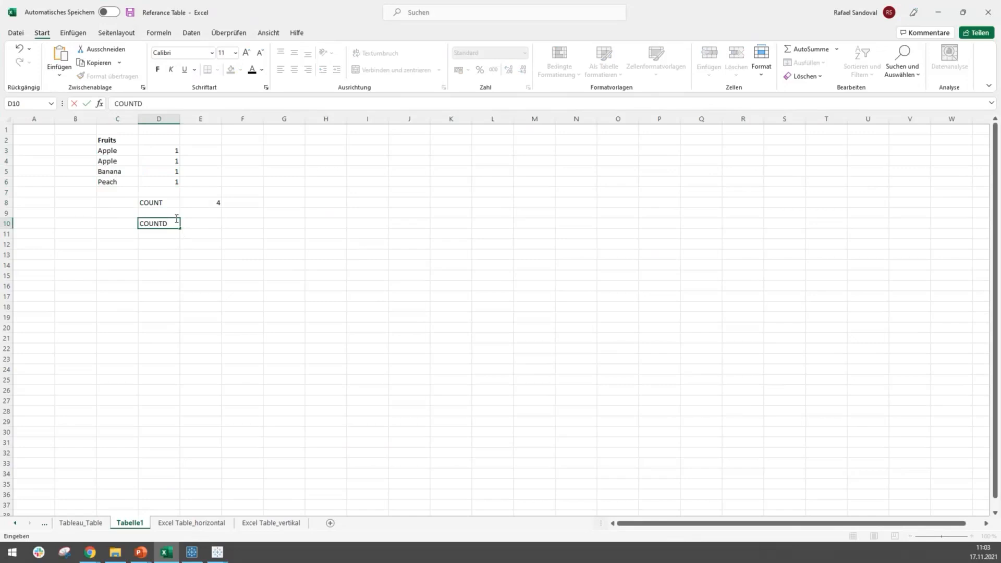
key("Tab")
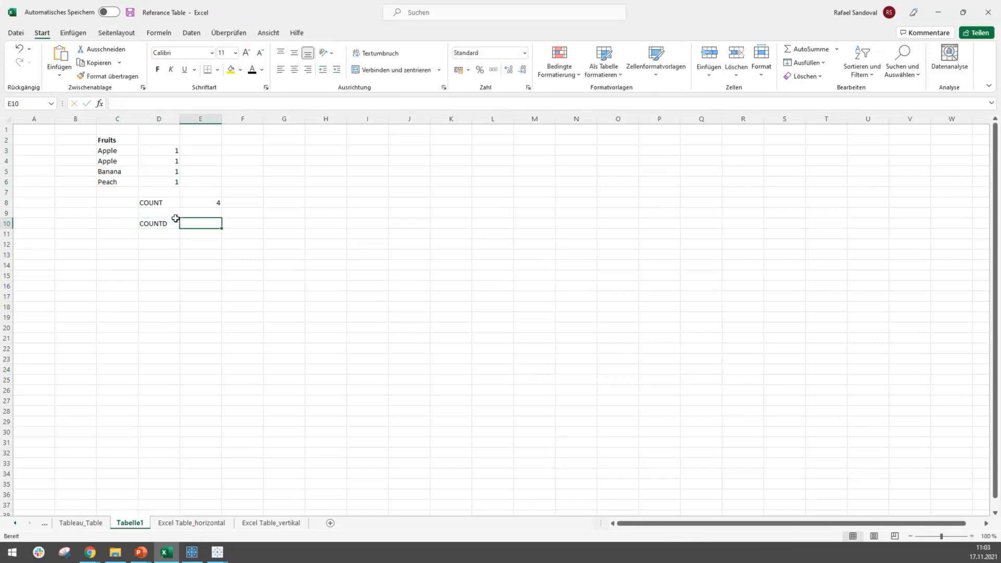
left_click_drag(116, 150, 119, 185)
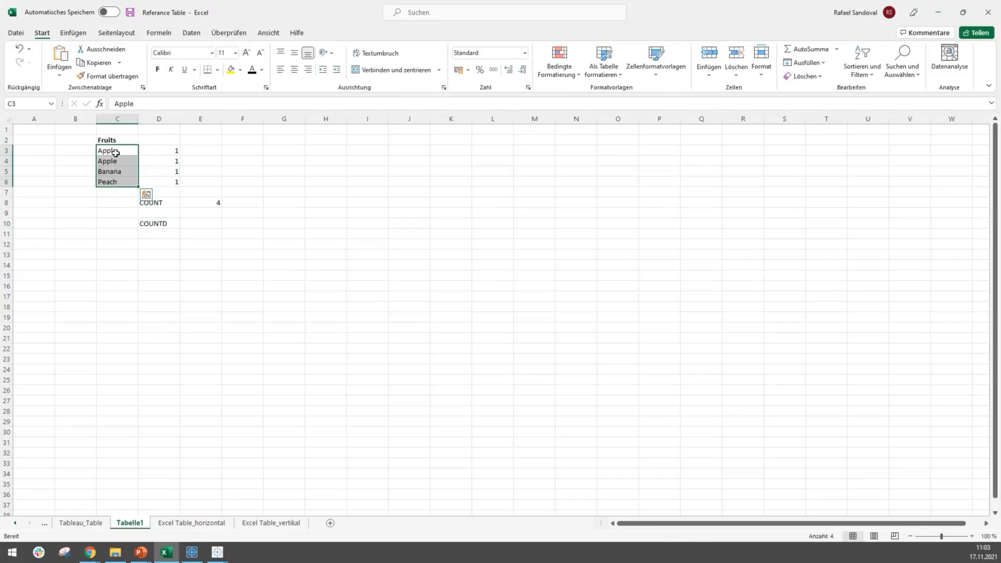
left_click(203, 225)
type("3")
key("Return")
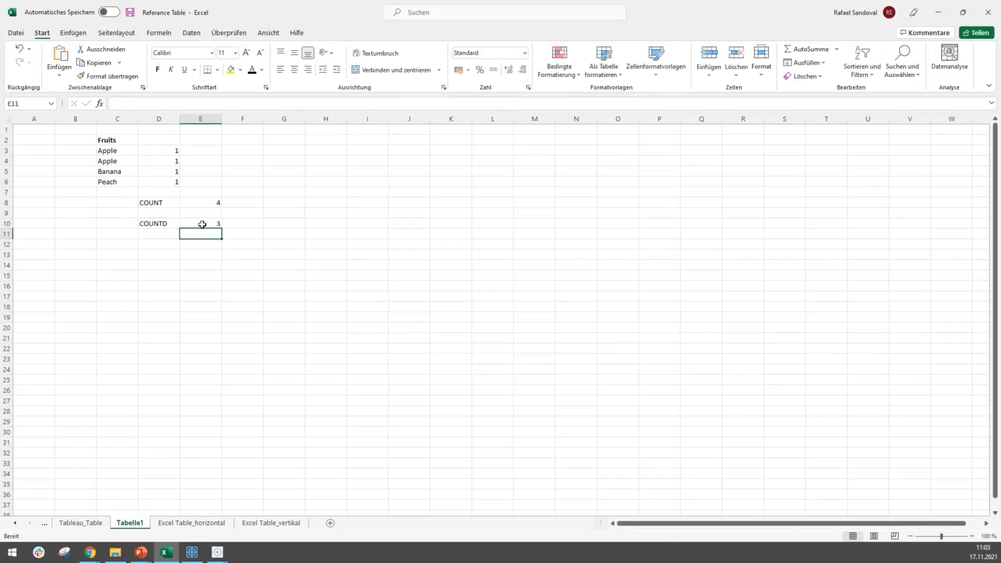
Step: Highlight the ones in D3 to D6 to illustrate COUNT, ending on the COUNTD label in D10
key("Left")
key("Up")
key("Up")
key("Down")
key("Up")
key("Up")
key("Up")
key("Up")
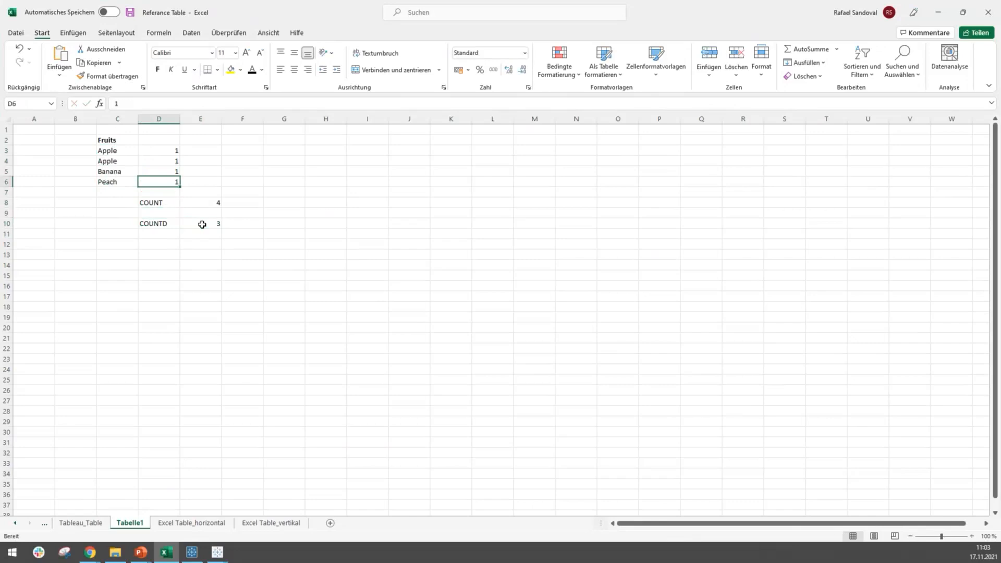
key("shift+Up")
key("shift+Up")
key("shift+Up")
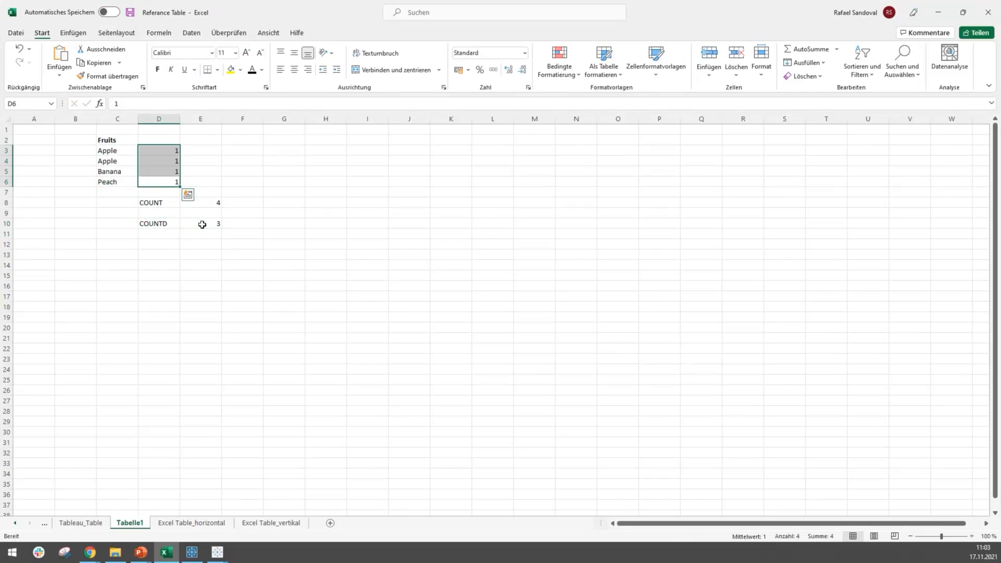
key("Down")
key("Right")
key("Down")
key("Left")
key("Down")
key("Down")
key("Down")
key("Up")
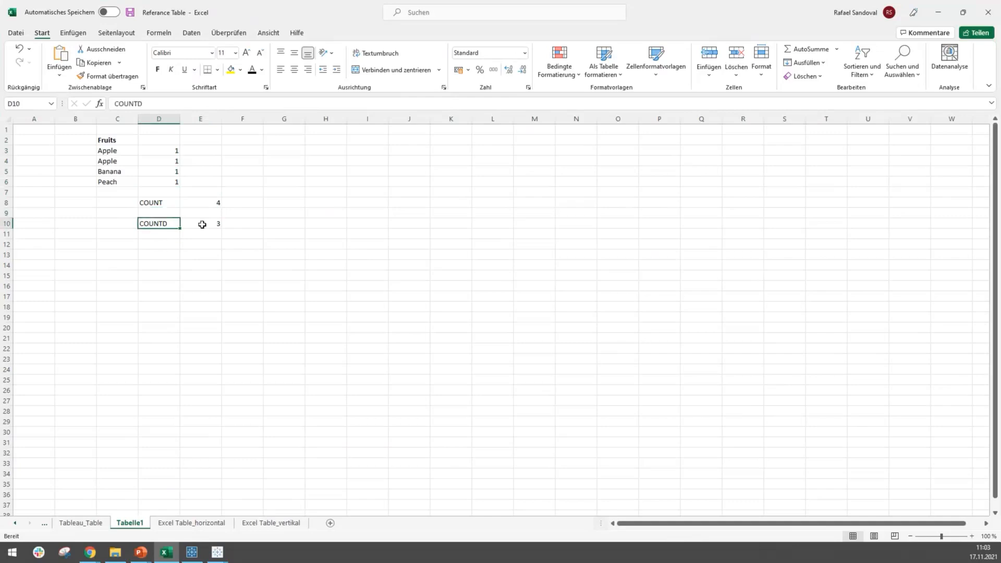
Step: Highlight the fruit names in C3 to C6 to illustrate the distinct count, and switch back to the Tableau worksheet
key("Left")
key("Up")
key("Up")
key("Up")
key("Up")
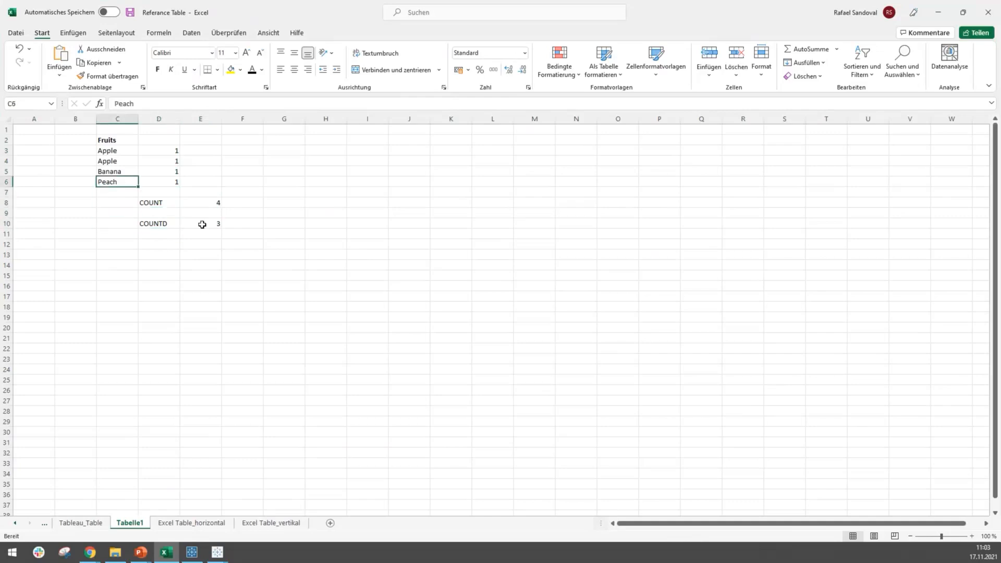
key("shift+Up")
key("shift+Up")
key("shift+Up")
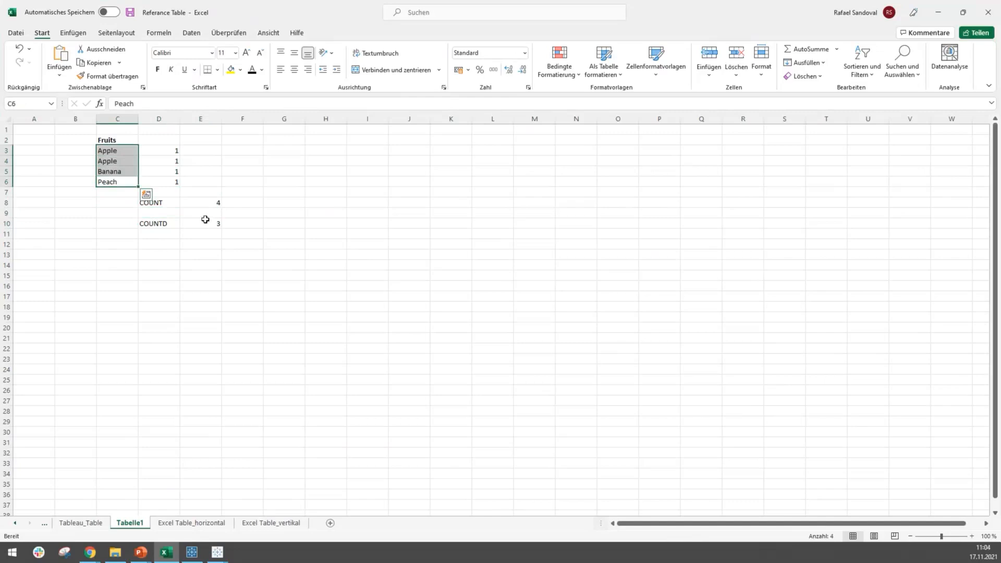
left_click(189, 215)
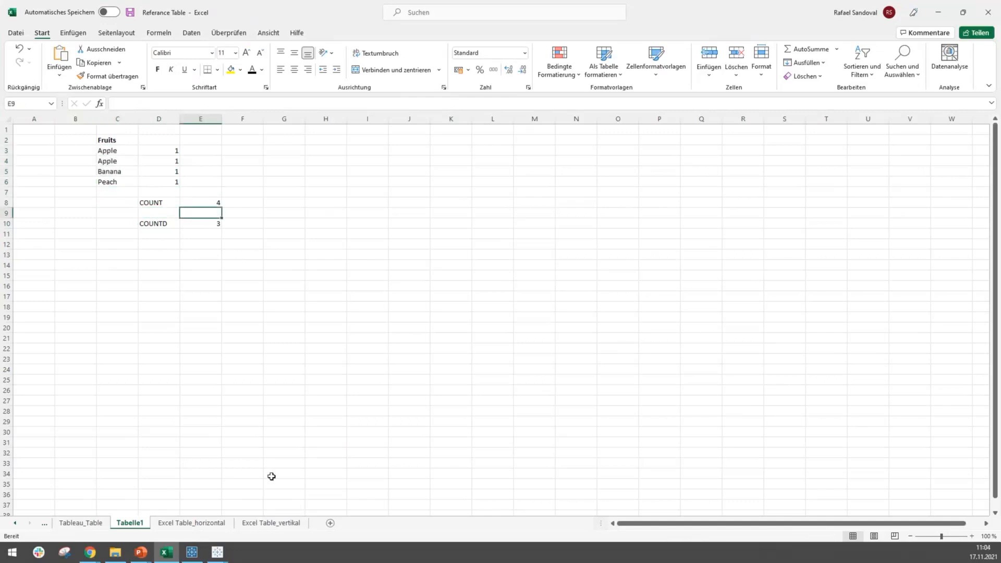
left_click(940, 13)
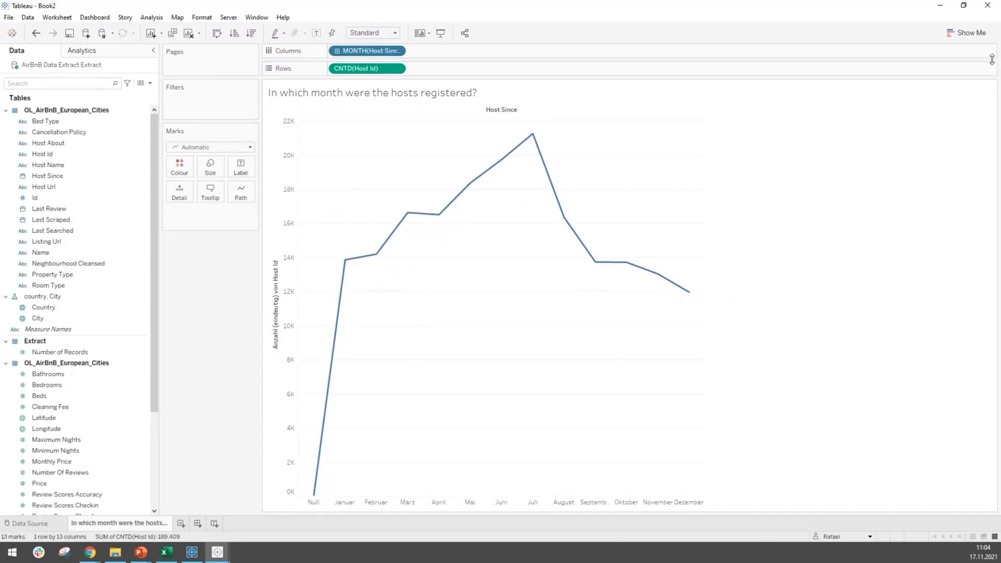
Step: Try the suggested horizontal bars chart for the host registration view and undo it
left_click(973, 32)
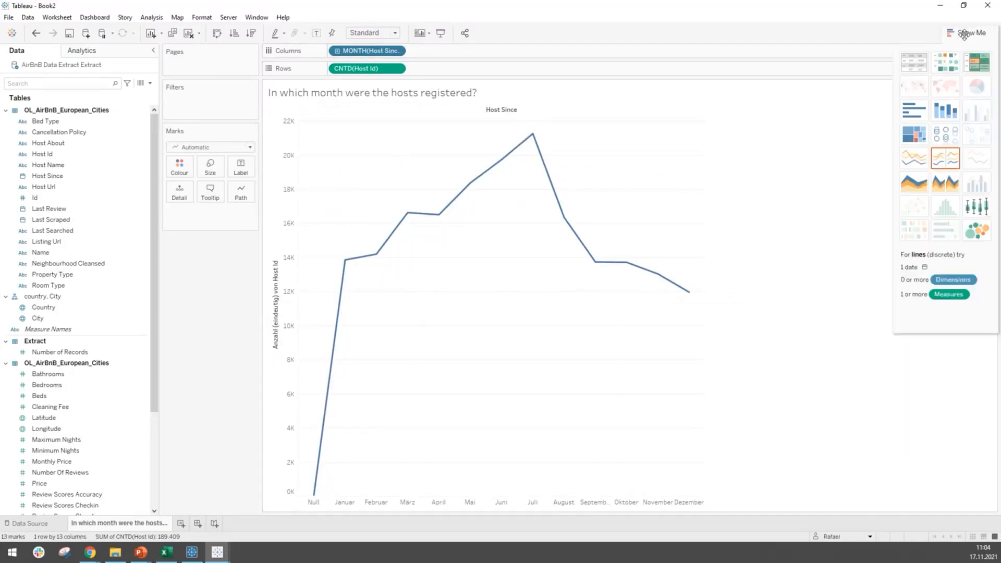
left_click(923, 116)
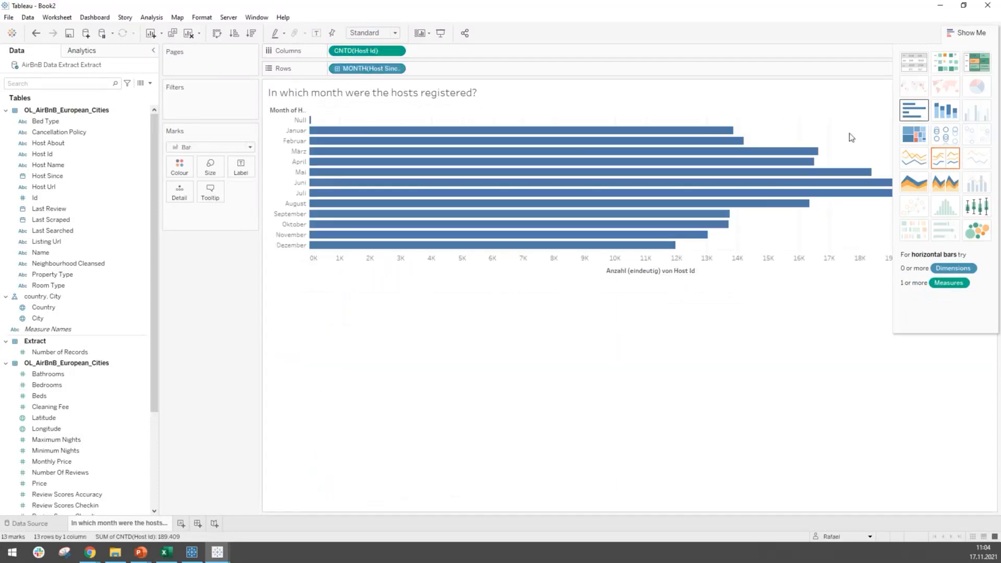
left_click(967, 34)
key("ctrl+z")
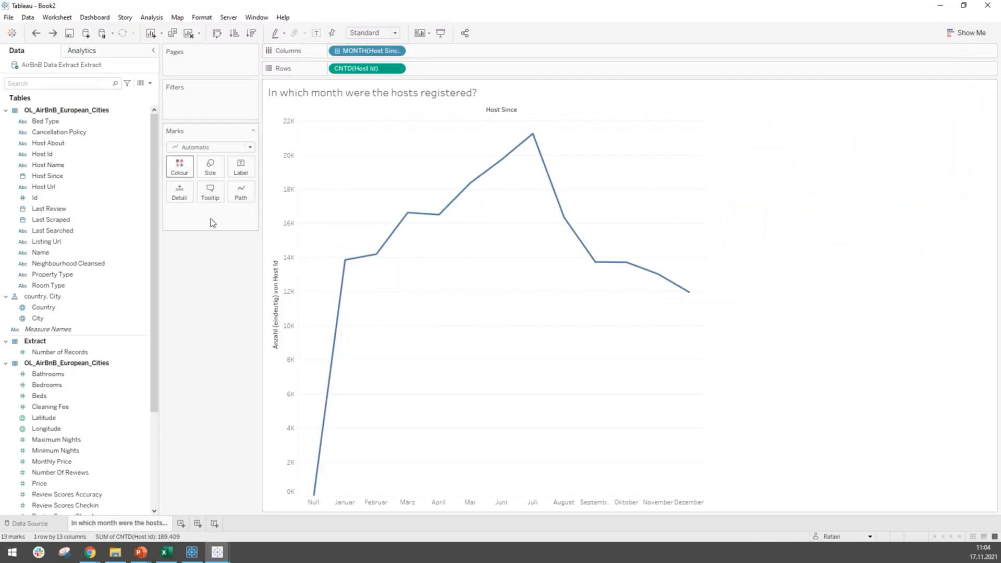
Step: Change the mark type to Bar and exclude the Null month from the chart
left_click(253, 148)
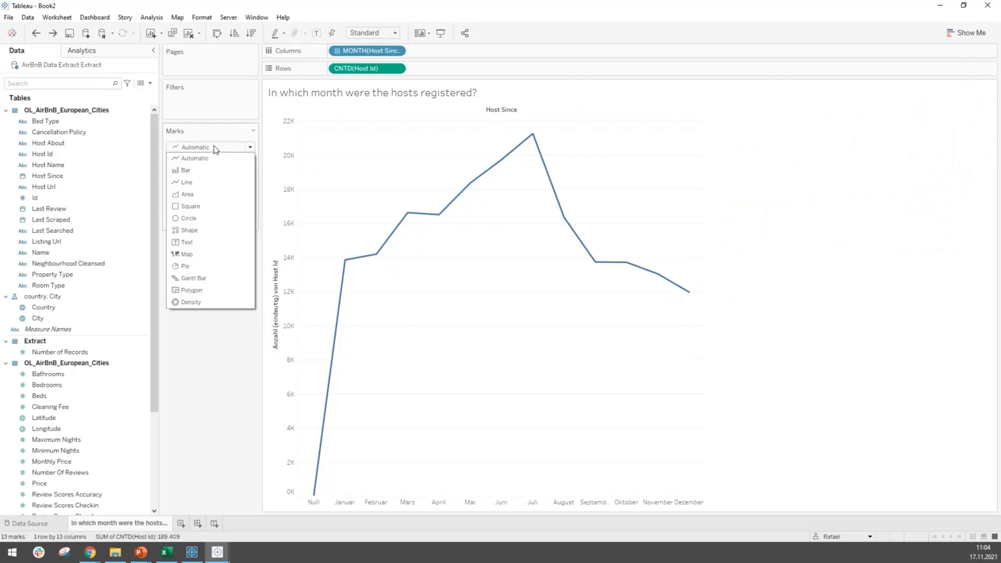
left_click(193, 171)
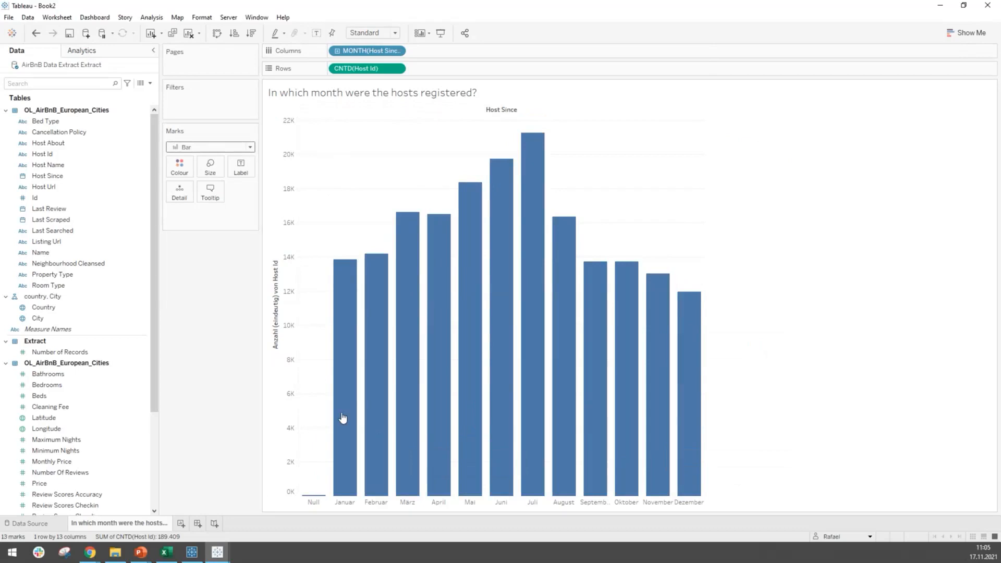
left_click(317, 504)
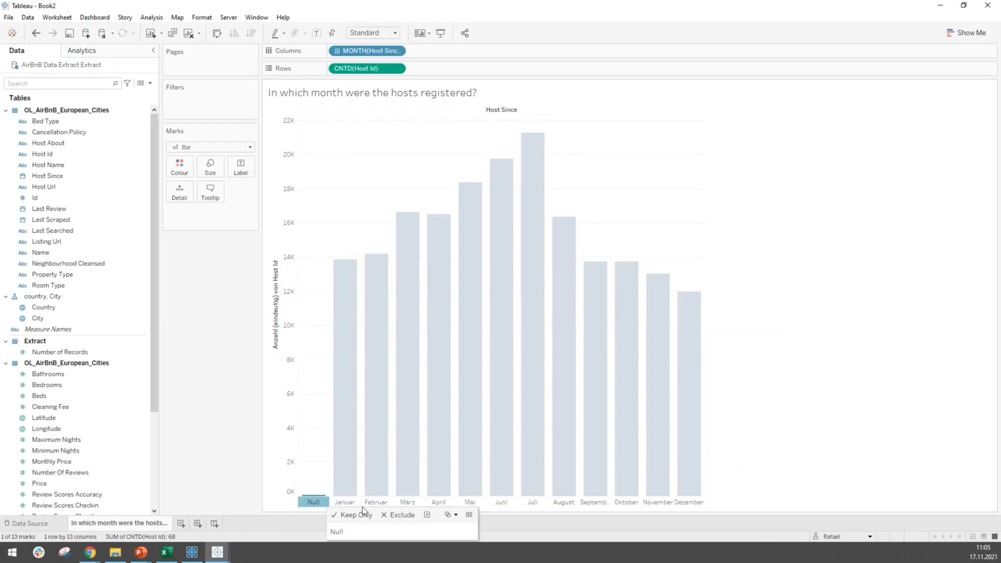
left_click(400, 517)
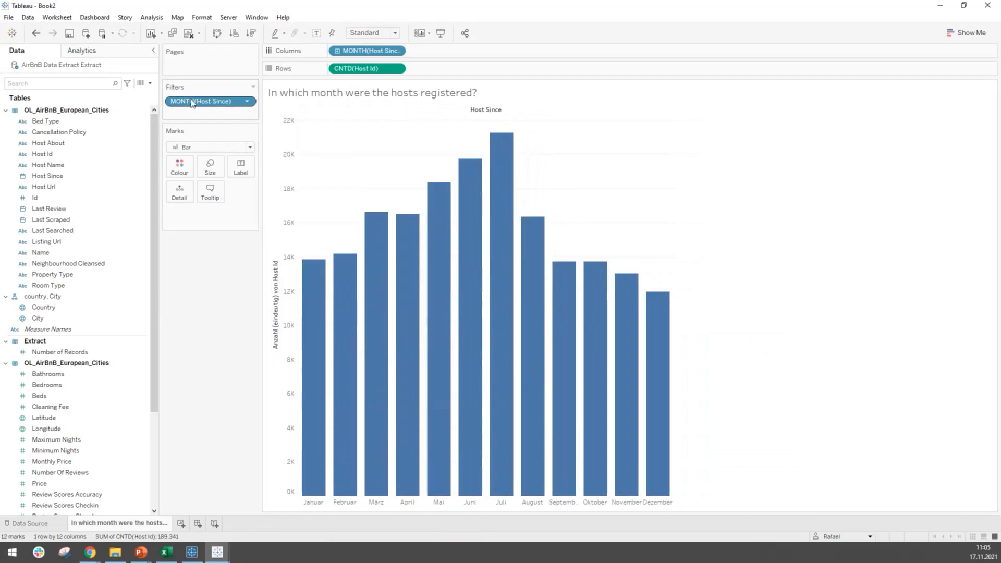
Step: Show the Host Since month filter card, remove the filter, and exclude the Null month again
left_click(248, 102)
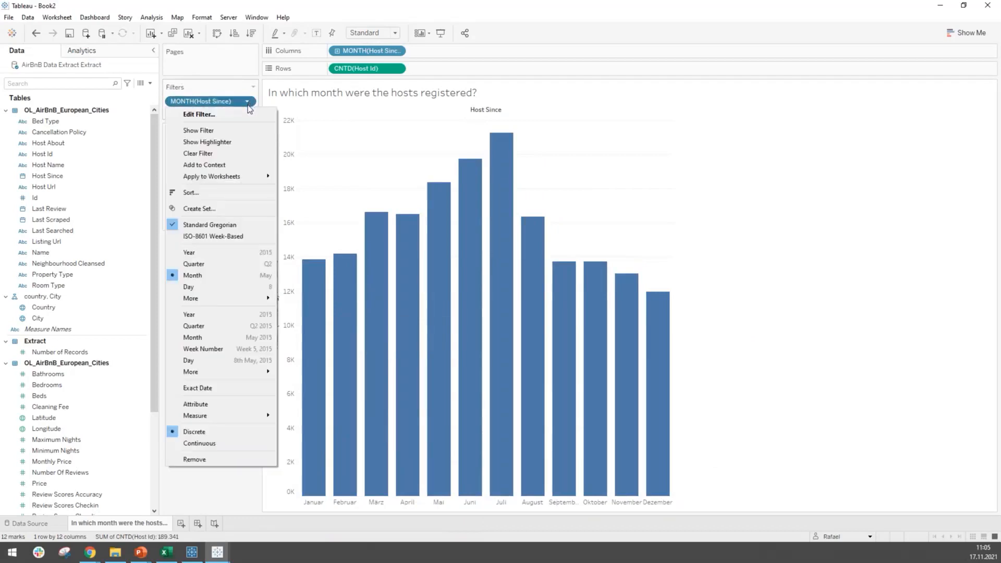
left_click(214, 132)
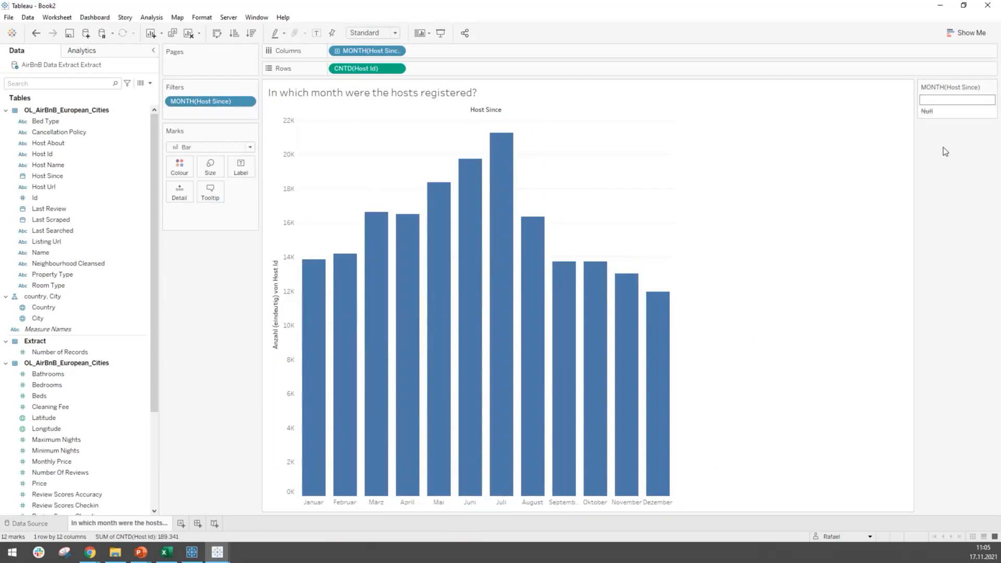
left_click(993, 88)
left_click(946, 111)
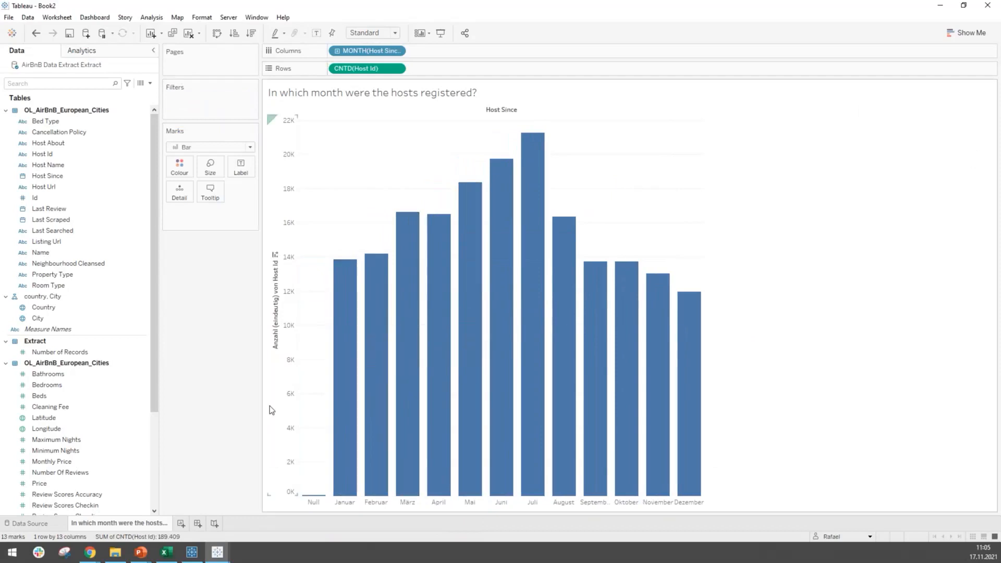
left_click(313, 502)
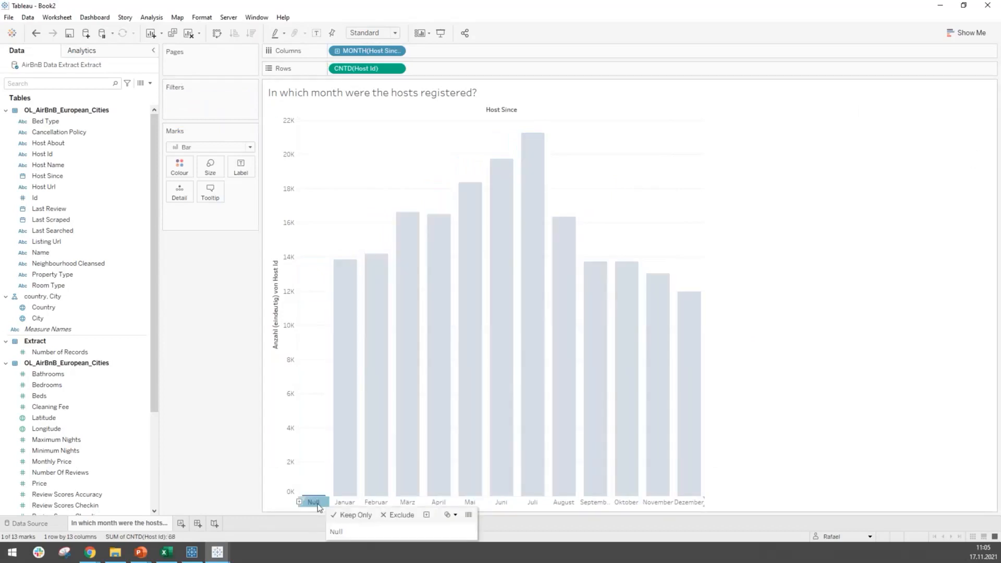
left_click(398, 514)
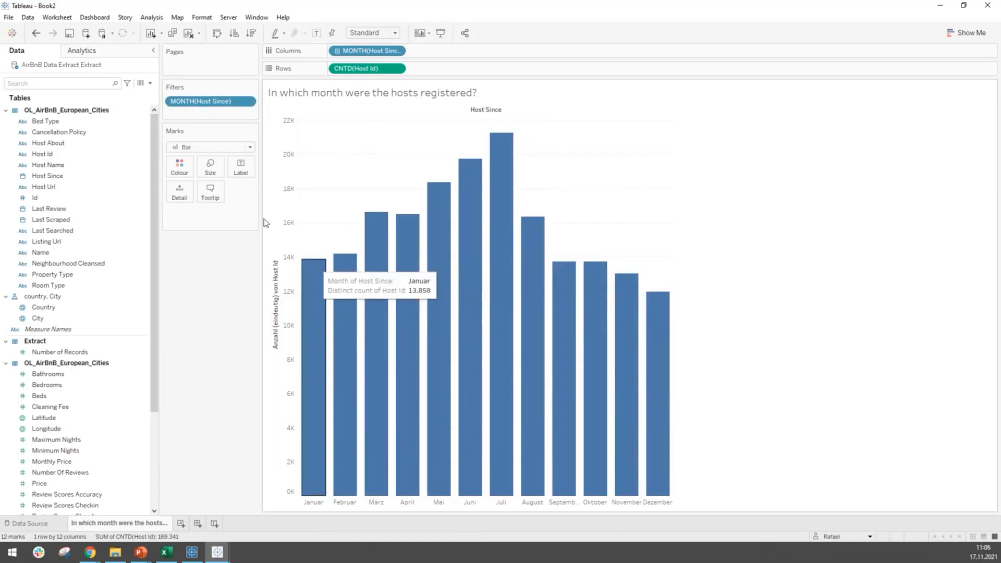
Step: Look at the mark colour options and open the Style text file from the wetransfer_airbnb-data-extract folder
left_click(183, 168)
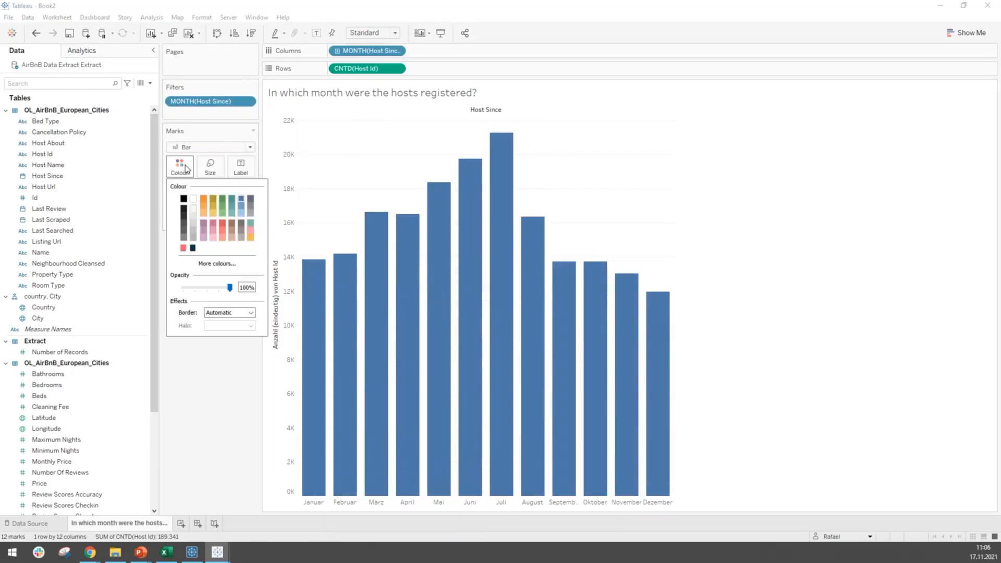
left_click(222, 398)
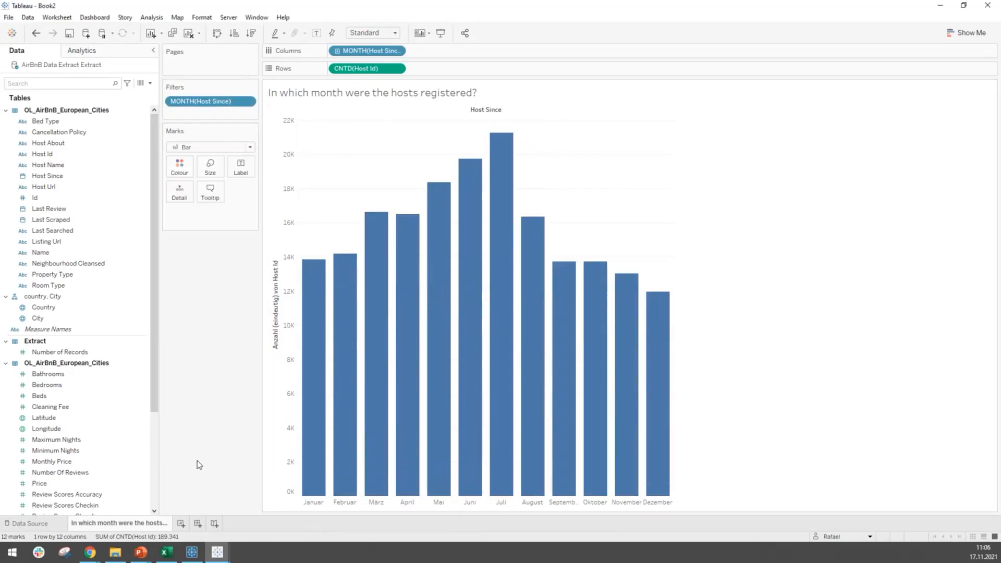
left_click(117, 553)
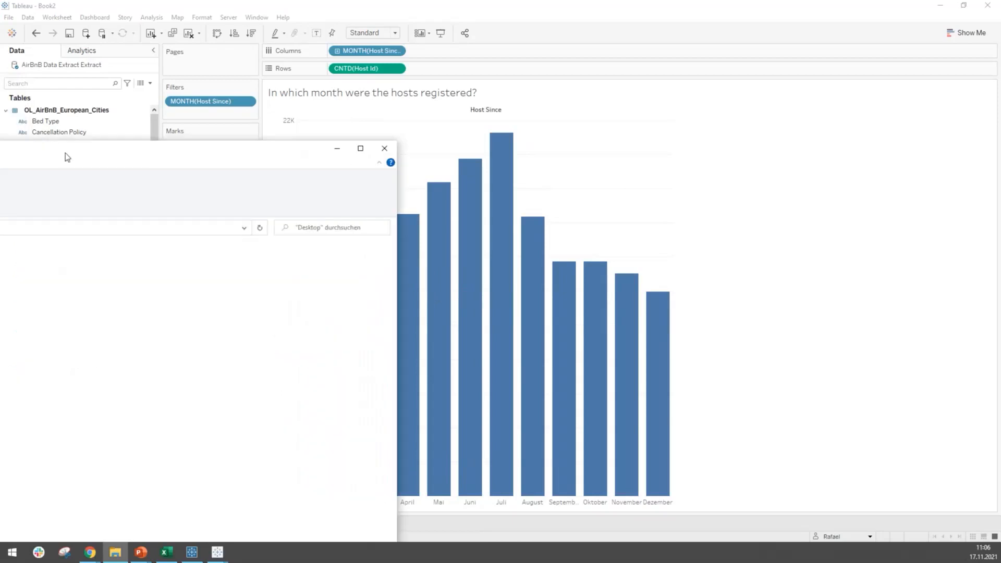
double_click(397, 177)
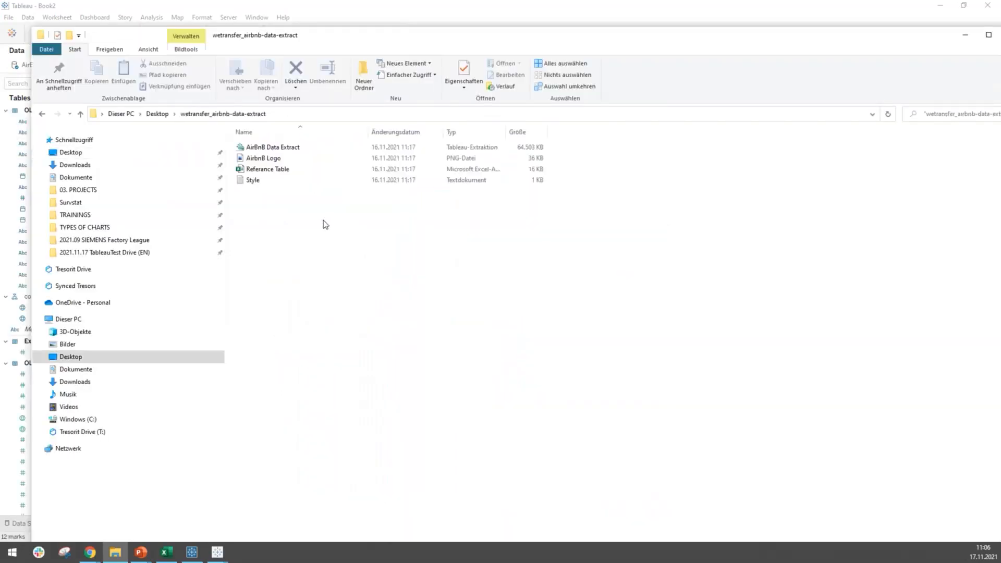
left_click(258, 184)
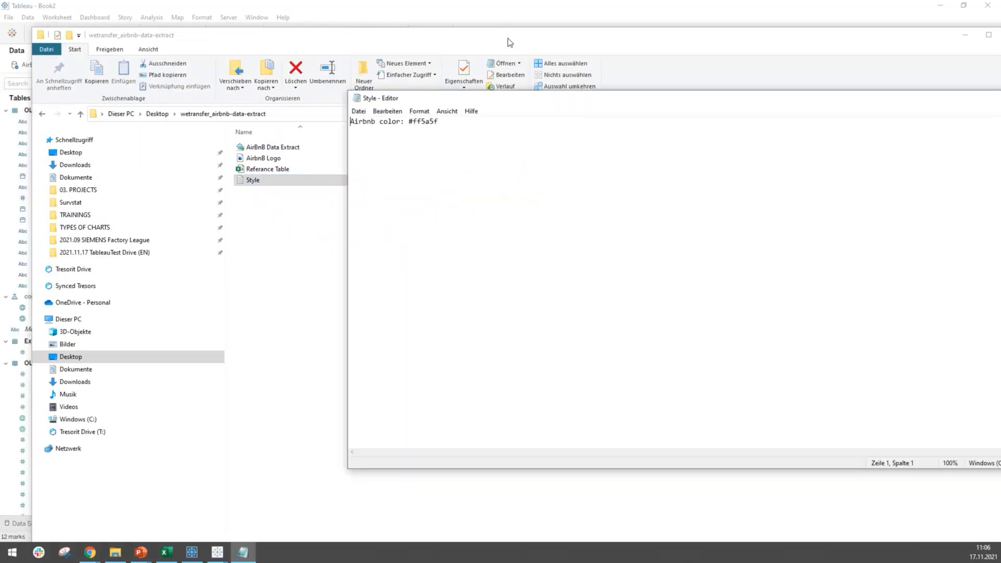
Step: Select the Airbnb colour code #ff5a5f in the Style text file
left_click(459, 149)
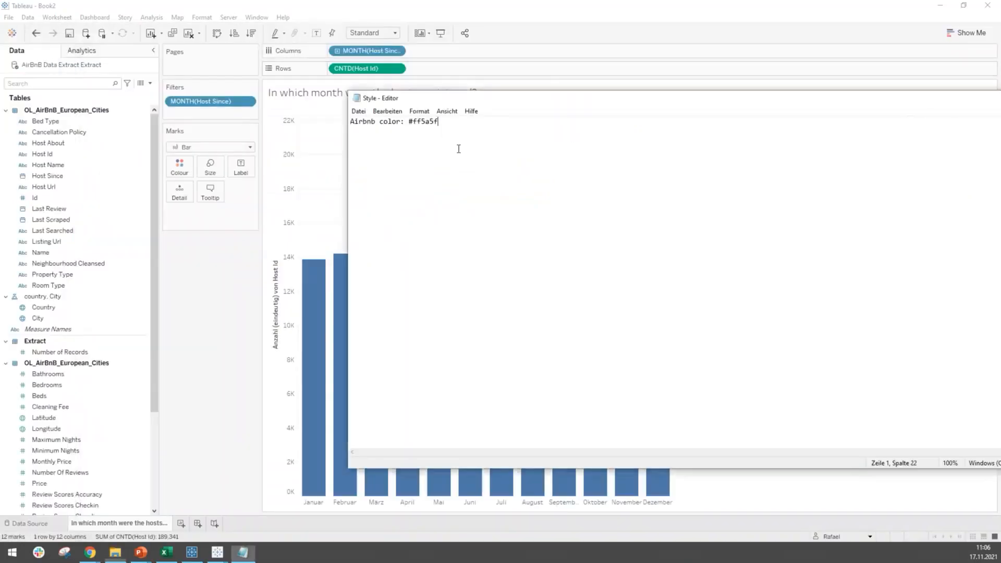
mouse_move(439, 123)
left_mouse_down()
mouse_move(406, 124)
mouse_move(441, 124)
left_mouse_up()
left_click(443, 122)
left_click(424, 134)
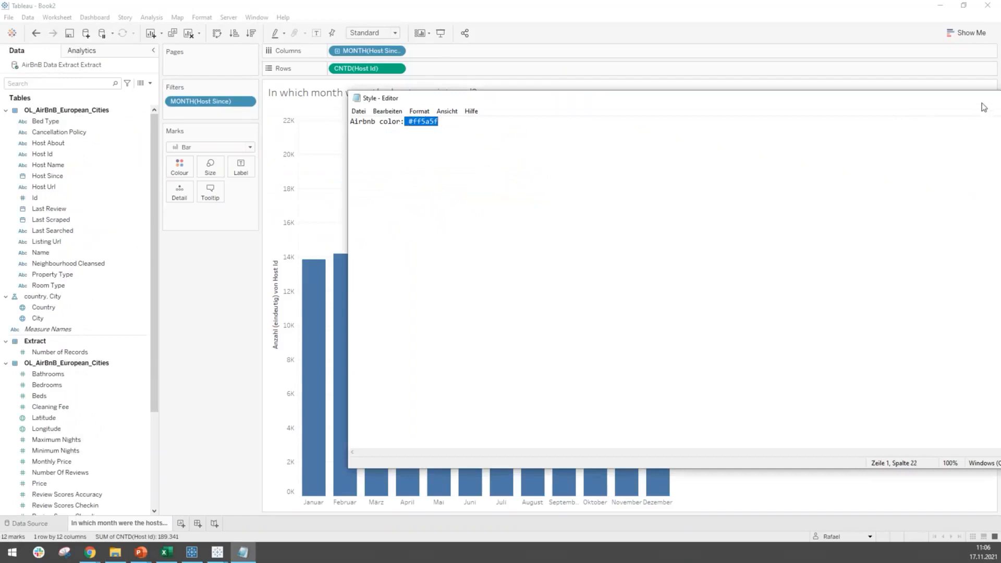
Step: Minimise the Style text file and set the bars' mark colour to the custom colour #ff5a5f
left_click_drag(983, 104, 845, 76)
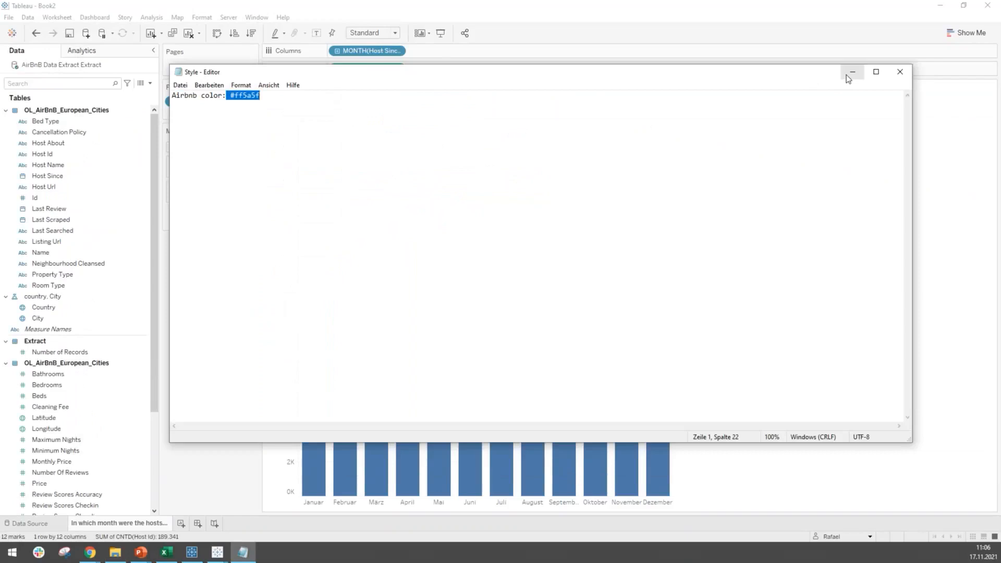
left_click(847, 74)
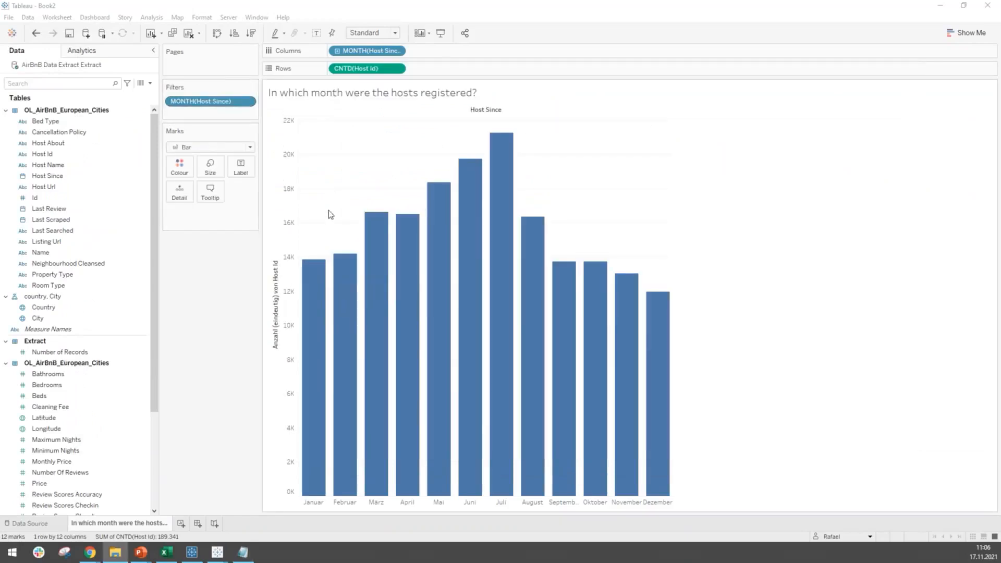
left_click(181, 169)
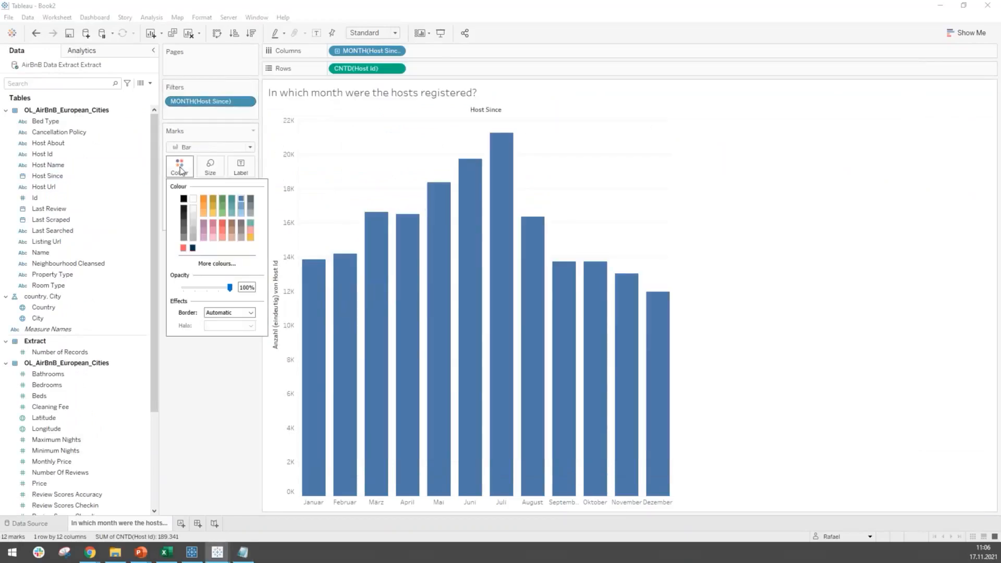
left_click(236, 270)
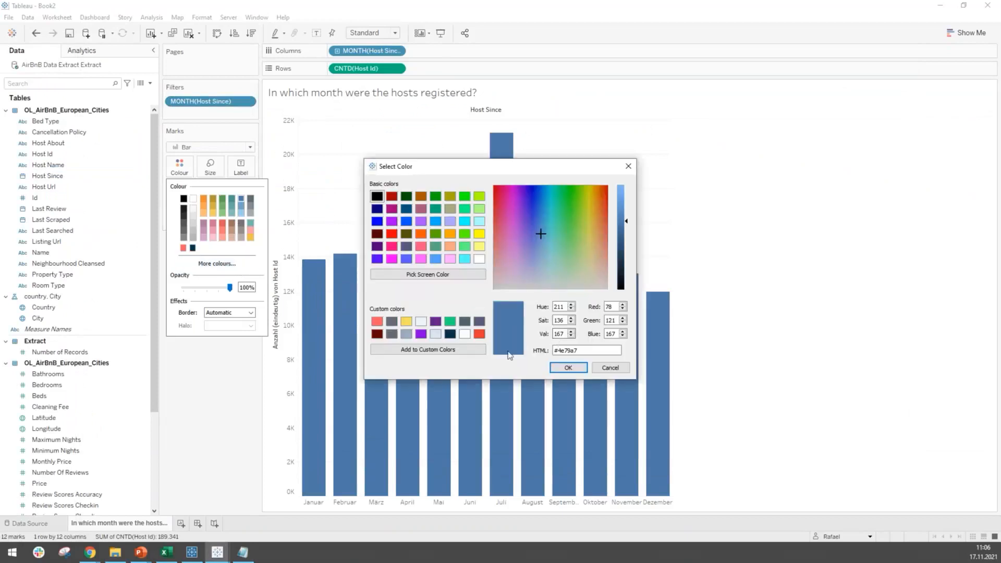
mouse_move(560, 351)
left_mouse_down()
mouse_move(546, 352)
mouse_move(555, 351)
left_mouse_up()
left_click(593, 351)
left_click(584, 351)
left_click_drag(584, 351, 545, 355)
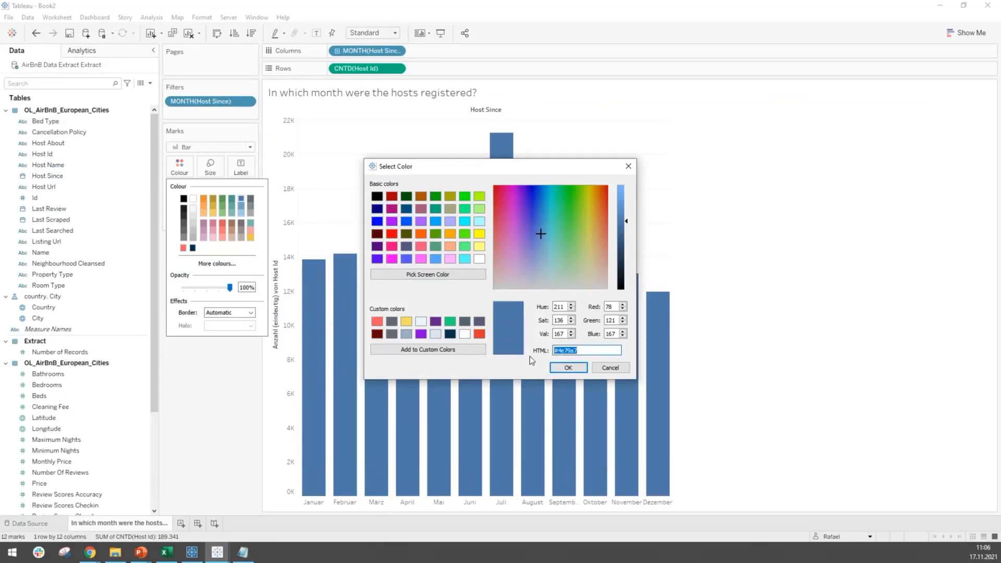
left_click(378, 323)
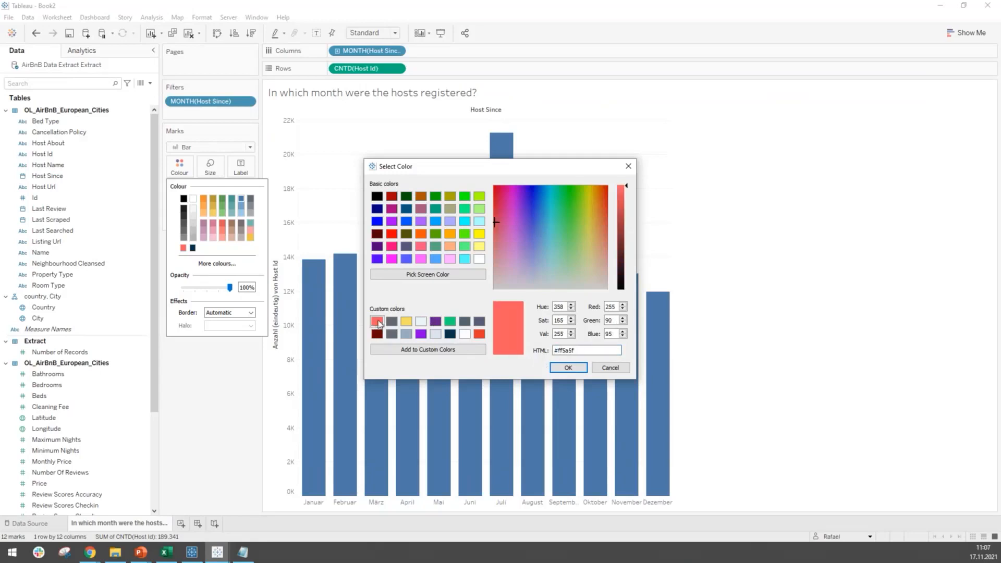
left_click(566, 370)
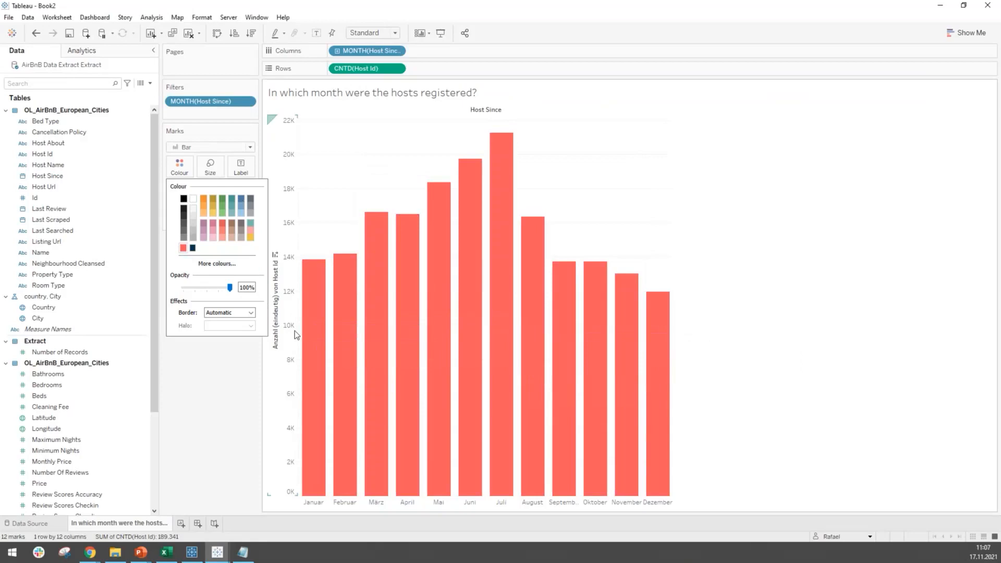
left_click(243, 361)
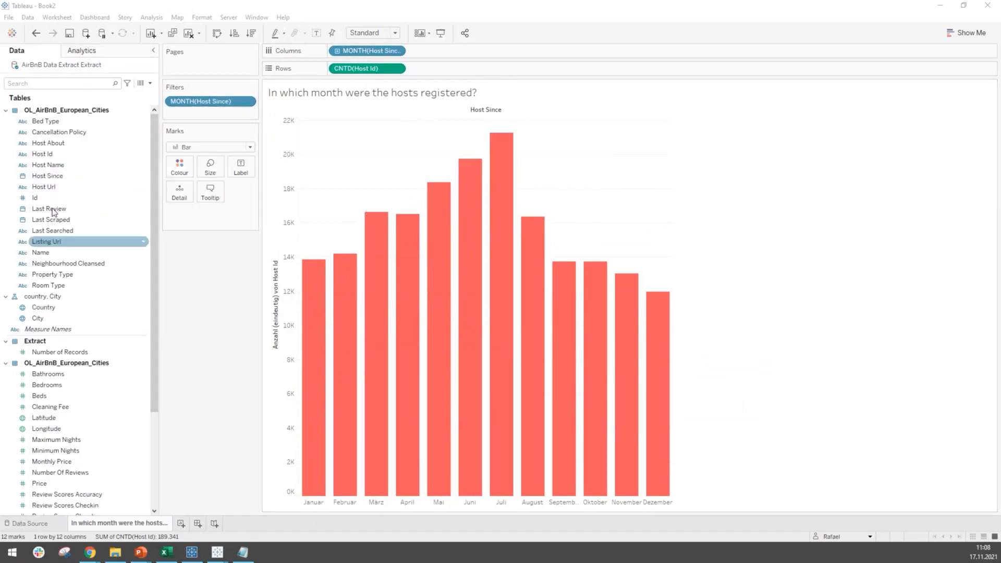
Step: Add Host Since as a label on the bars and set the label's date part to Month
left_click(52, 180)
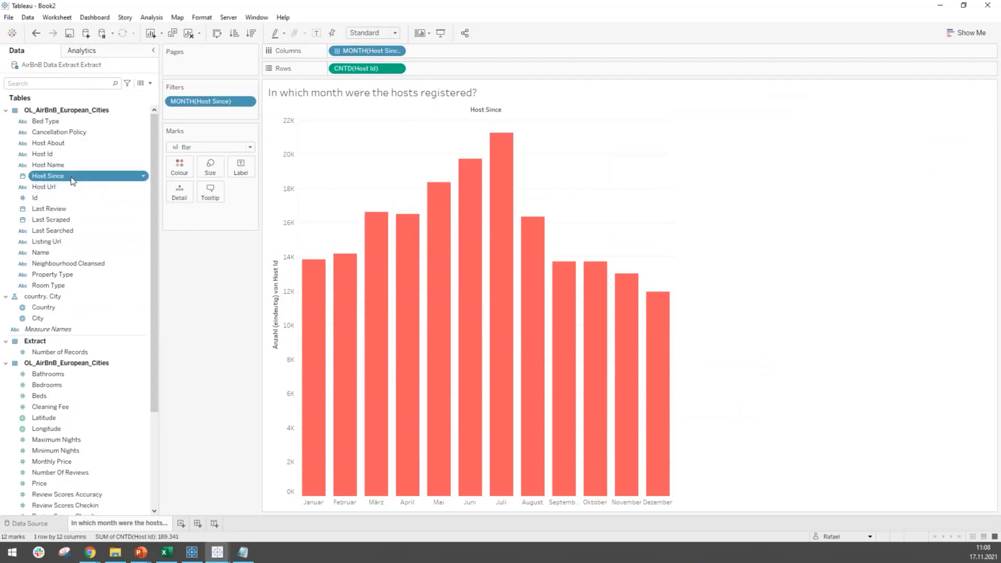
left_click_drag(61, 178, 79, 176)
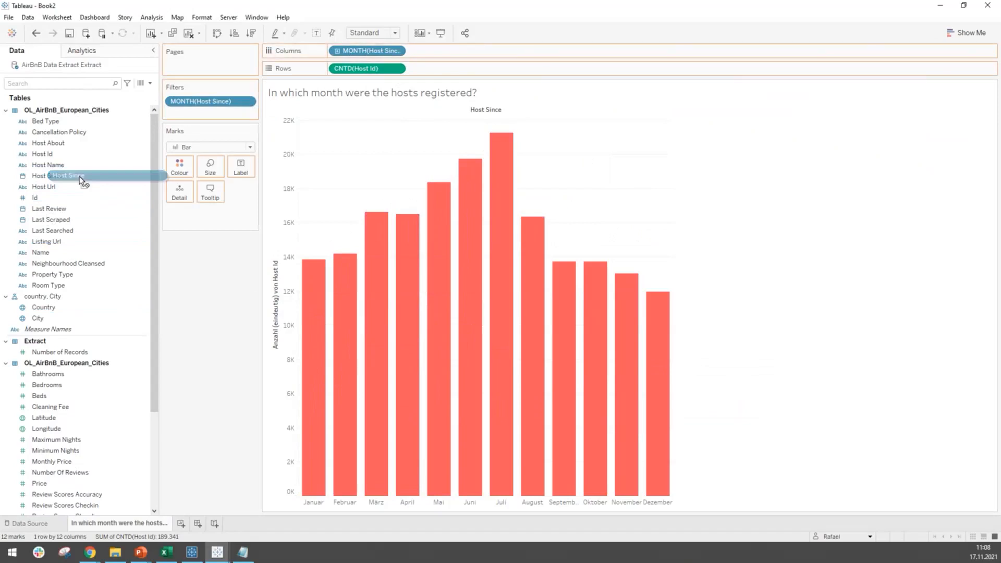
left_click_drag(79, 176, 237, 170)
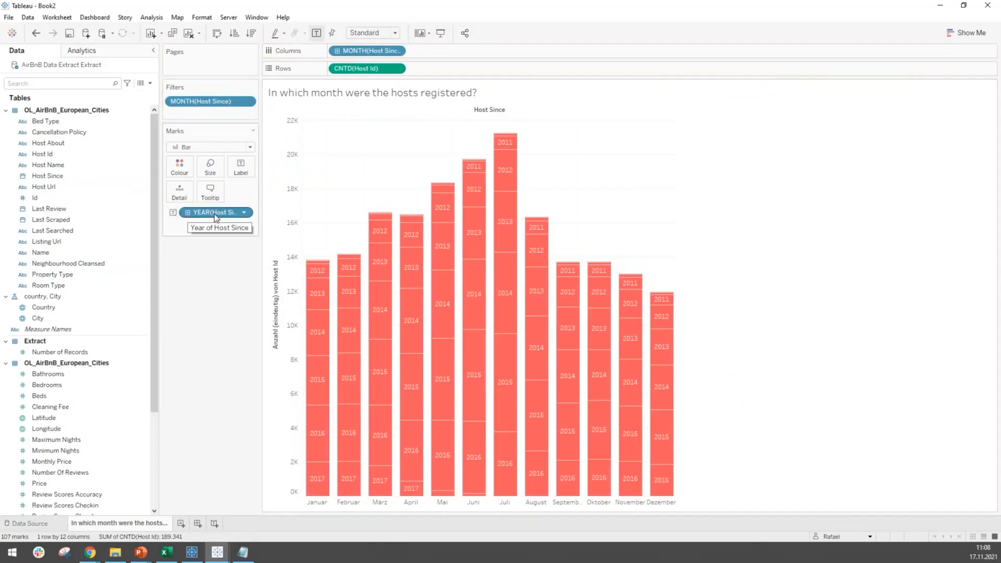
left_click(245, 214)
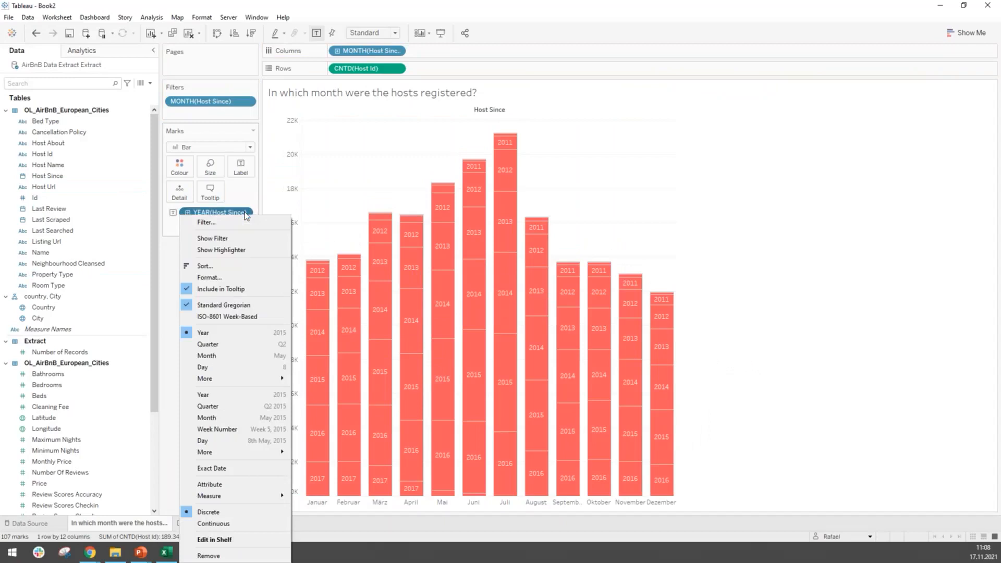
left_click(212, 356)
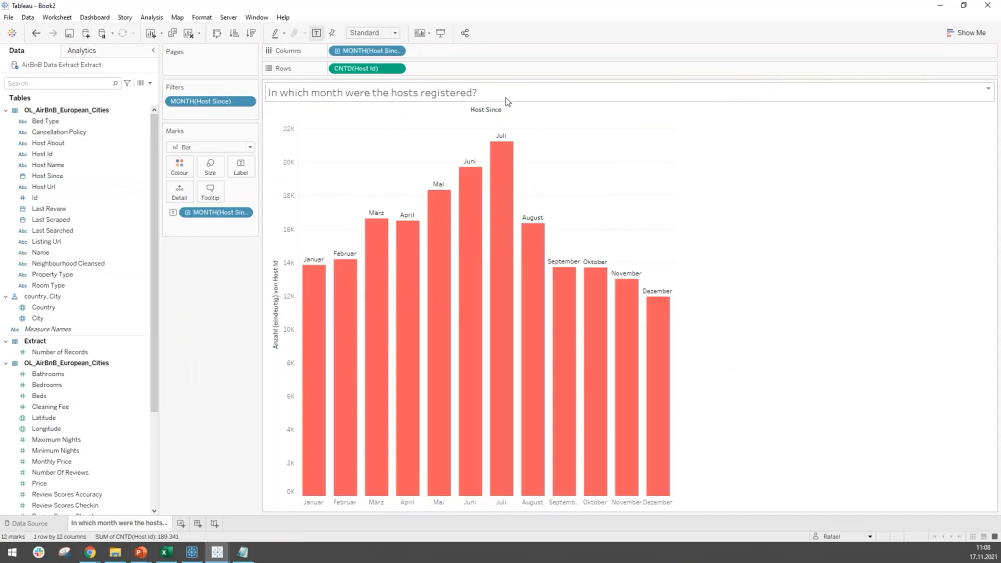
left_click(10, 17)
left_click(9, 18)
left_click(10, 19)
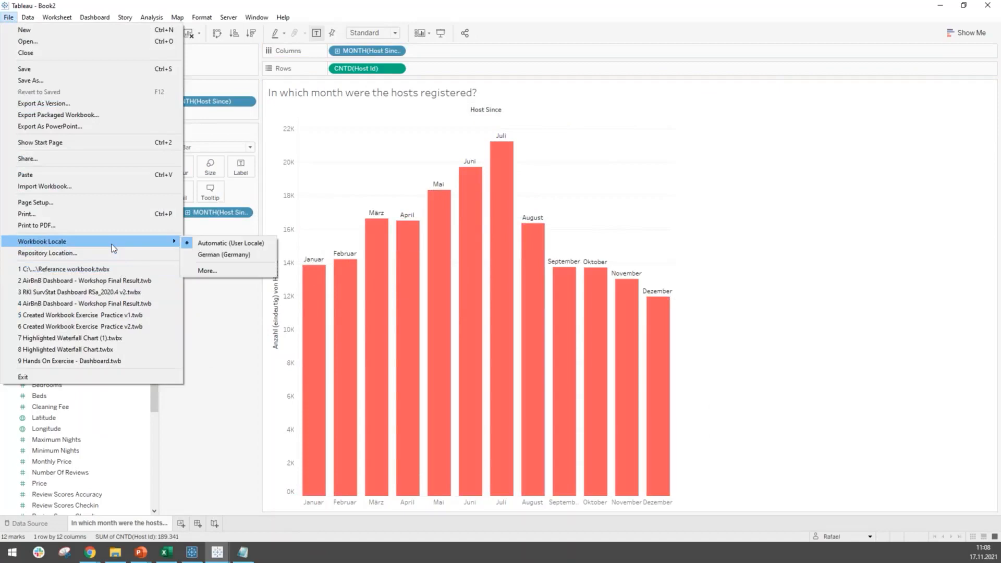
left_click(202, 311)
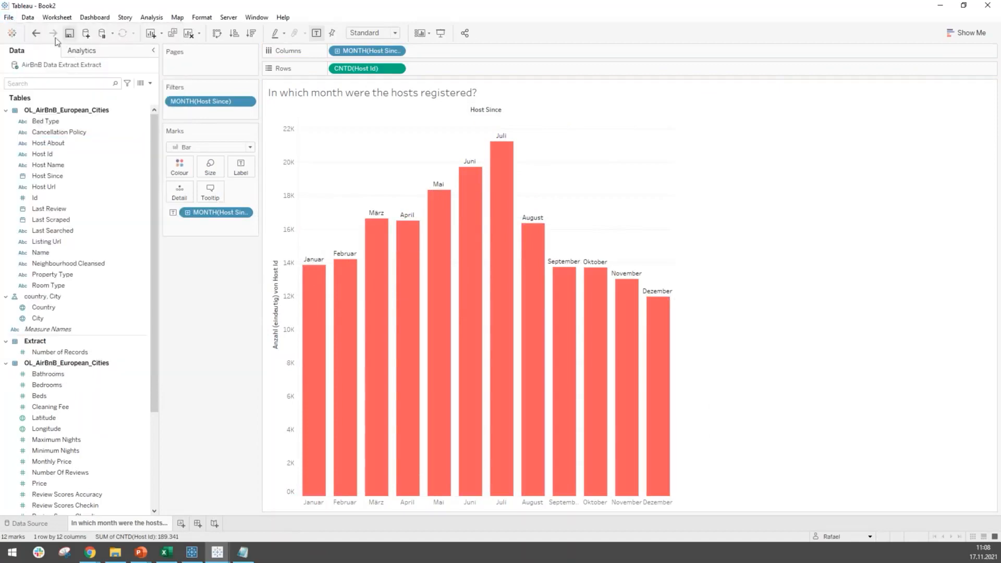
Step: Set the workbook locale to English (United Kingdom)
left_click(9, 17)
mouse_move(42, 242)
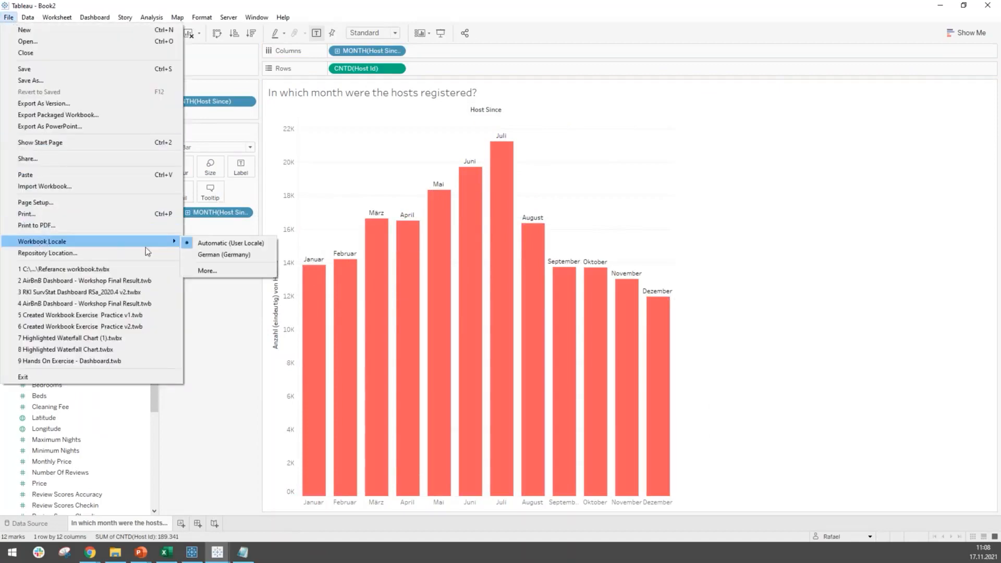
left_click(199, 269)
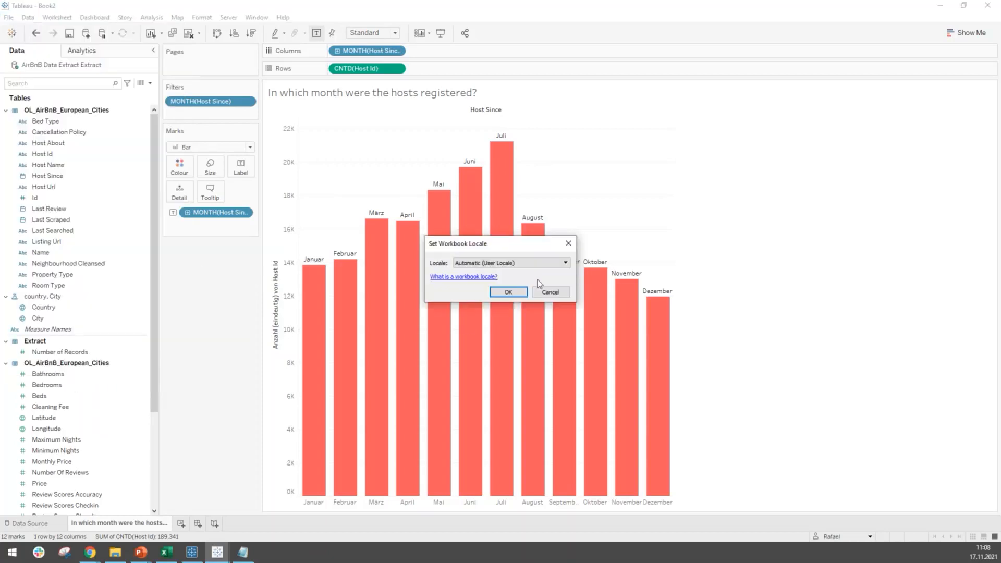
left_click(546, 263)
scroll(545, 312, "down", 15)
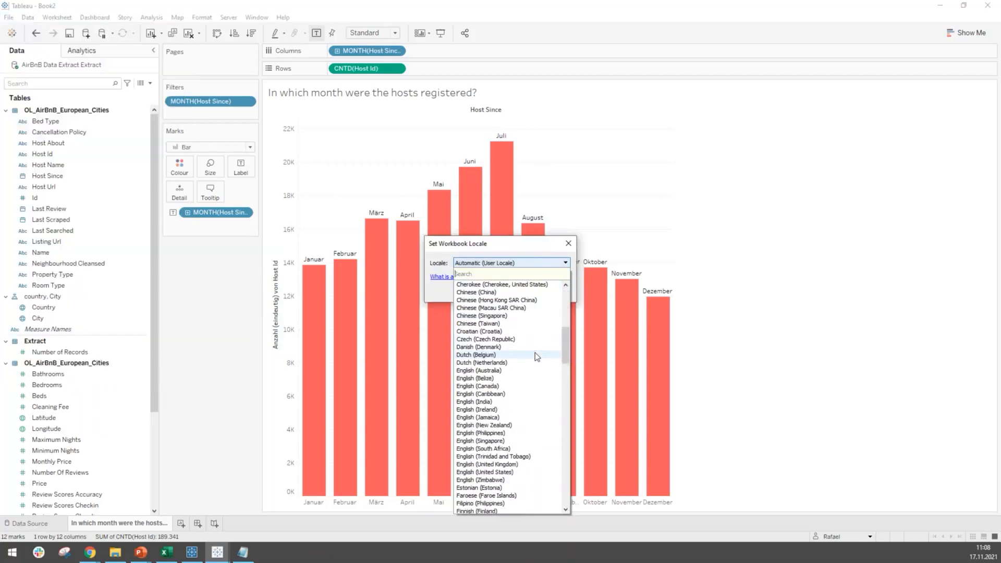
left_click(518, 371)
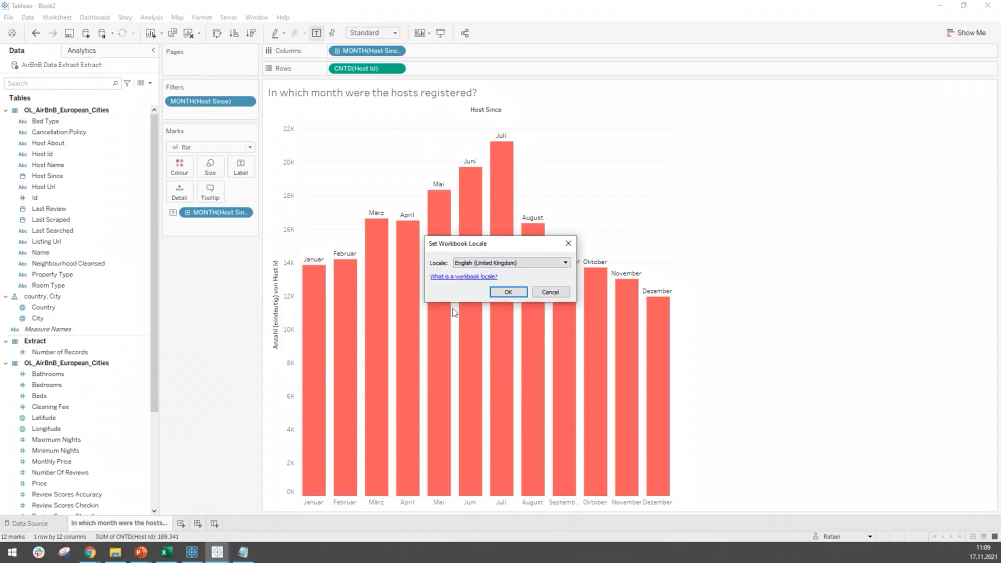
left_click(504, 288)
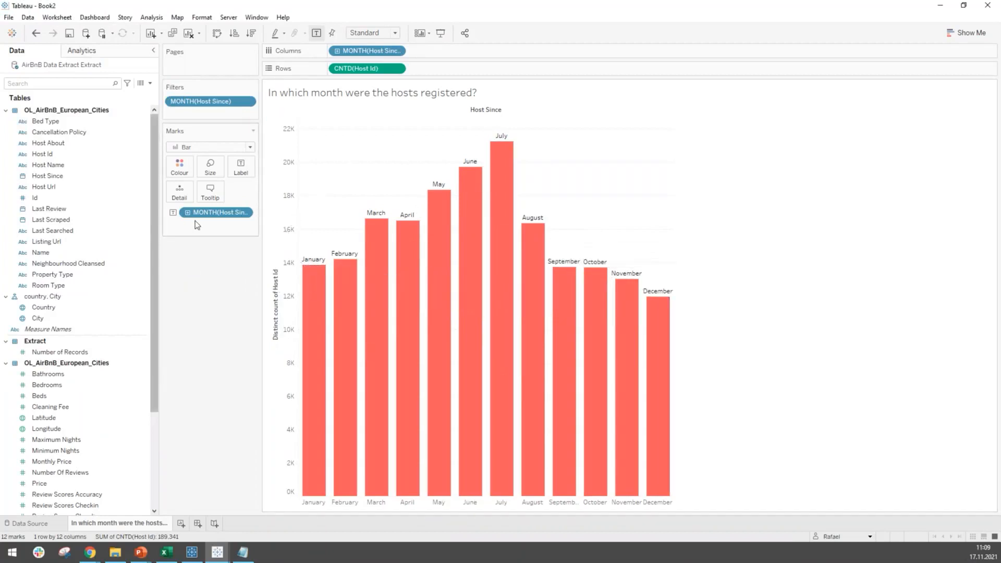
left_click(245, 213)
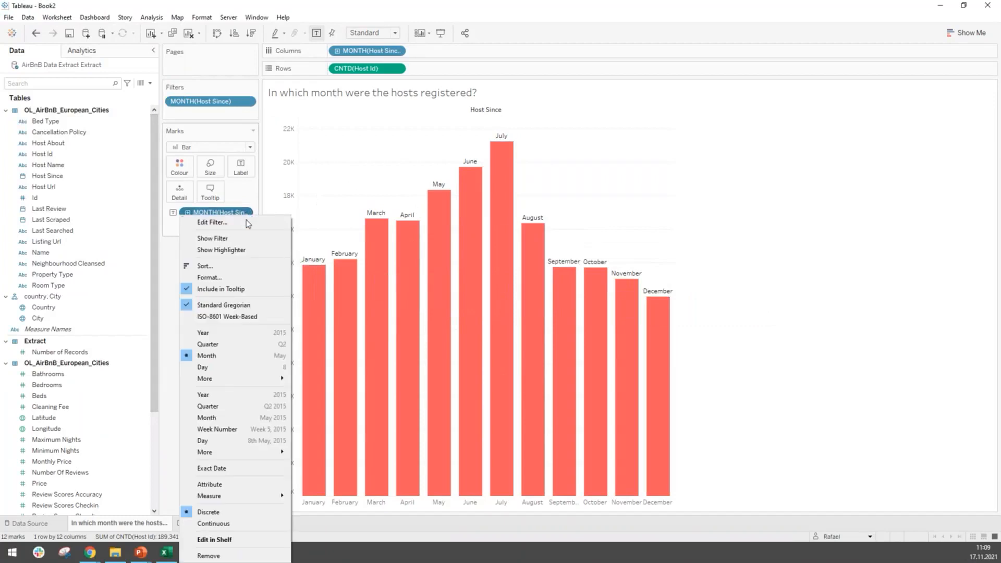
left_click(169, 306)
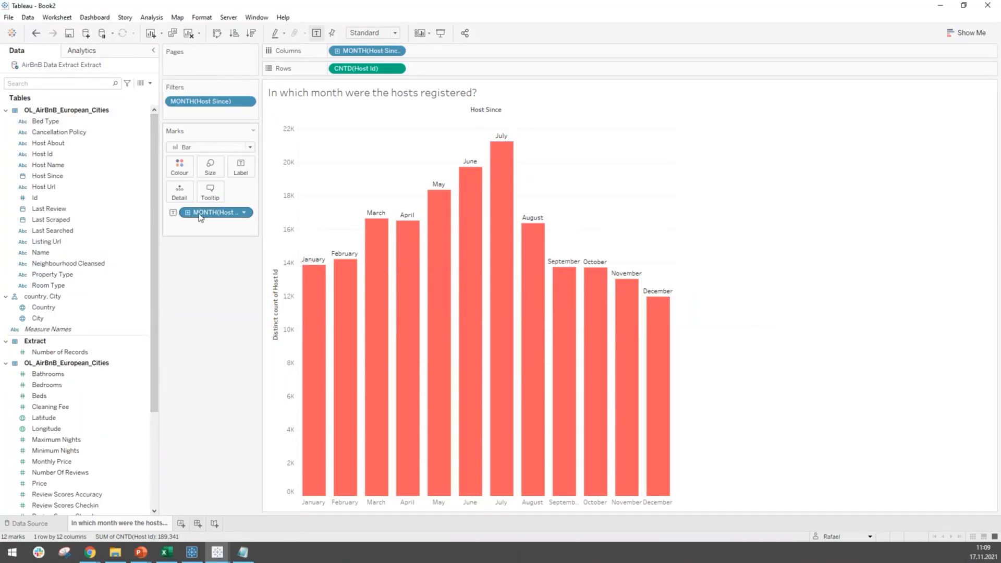
left_click(245, 214)
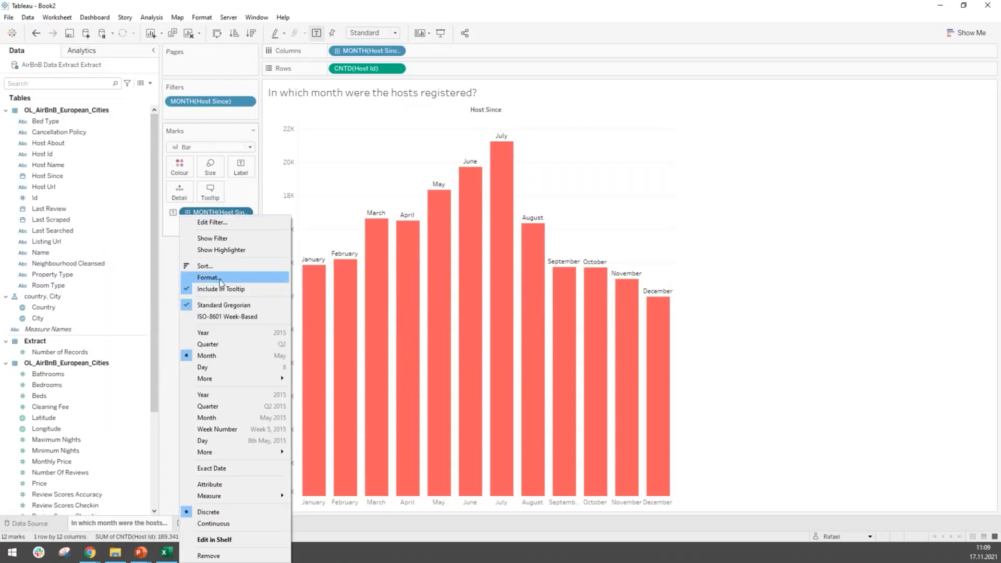
left_click(174, 302)
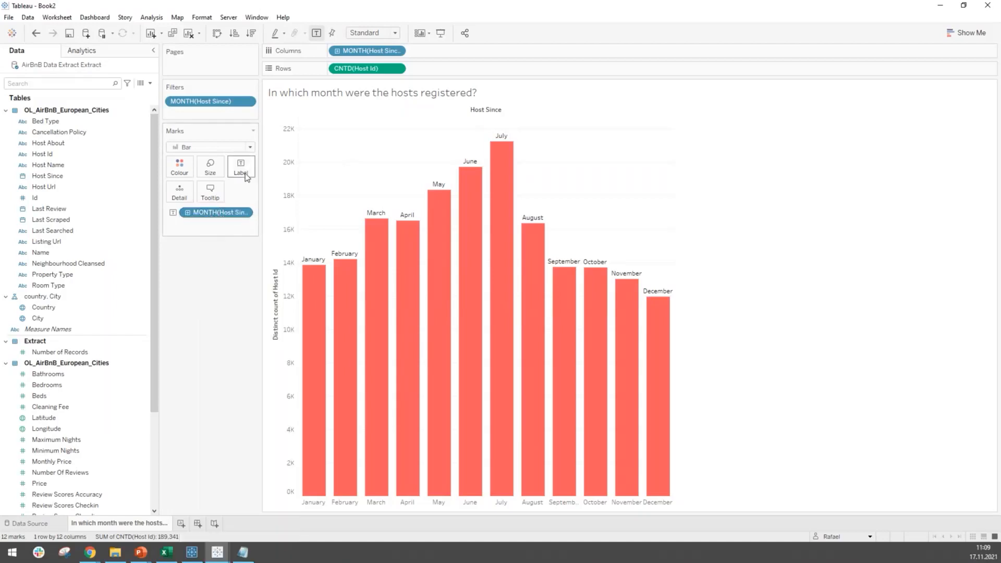
Step: Open the format settings of the MONTH(Host Since) label and set the header date format to Abbreviation
left_click(244, 213)
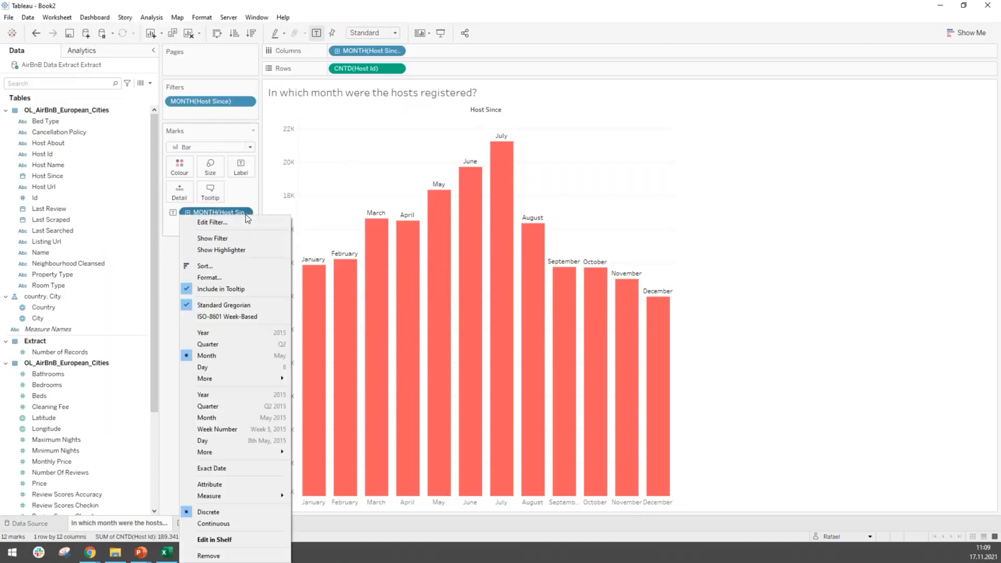
left_click(228, 279)
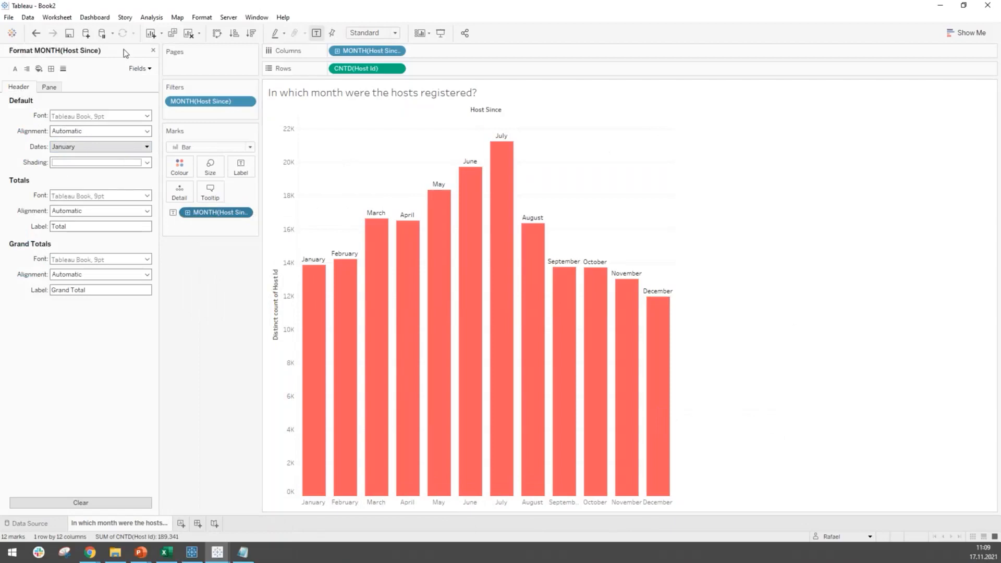
left_click(67, 146)
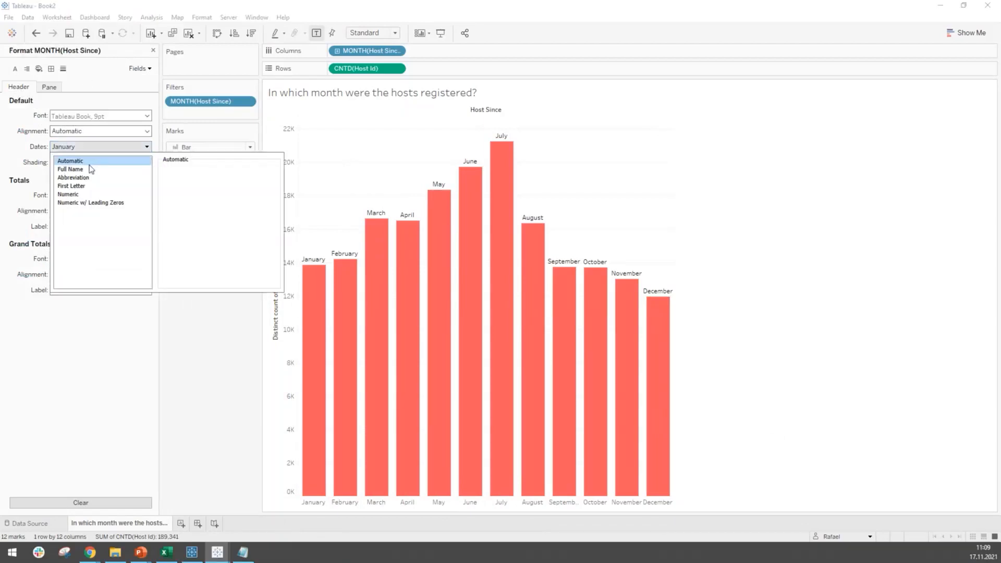
left_click(76, 177)
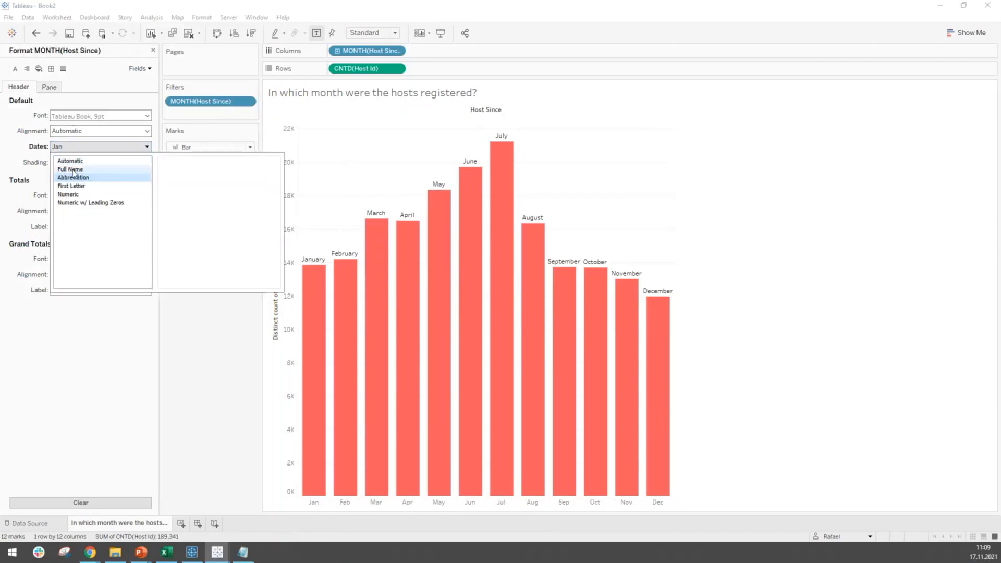
left_click(77, 146)
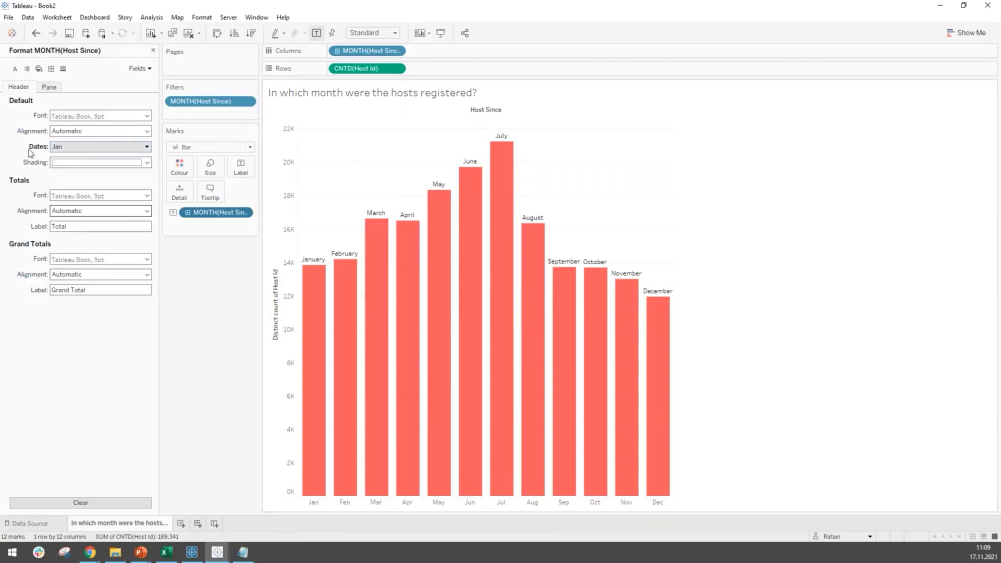
Step: Set the pane date format of MONTH(Host Since) to Abbreviation for the labels above the bars
left_click(49, 90)
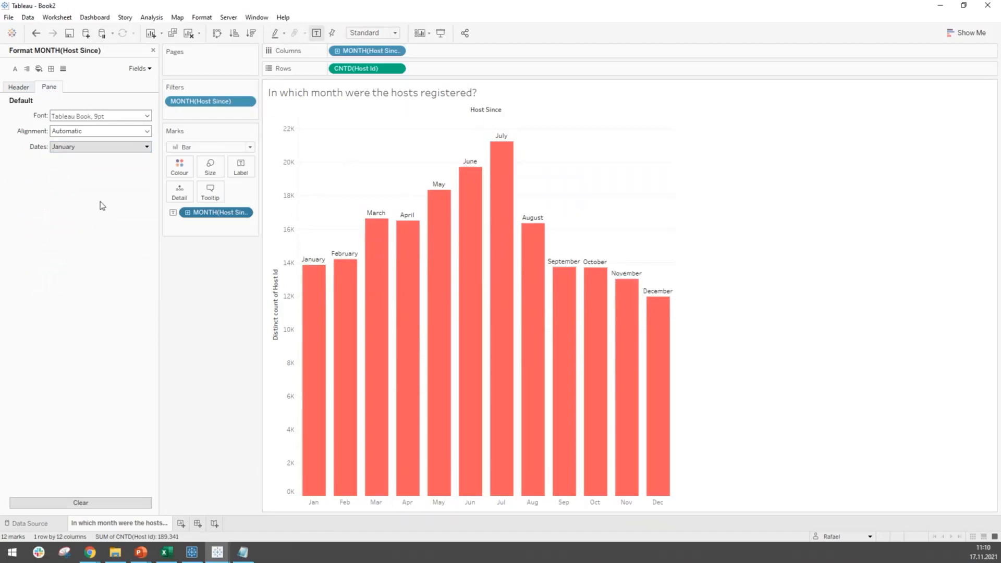
left_click(119, 148)
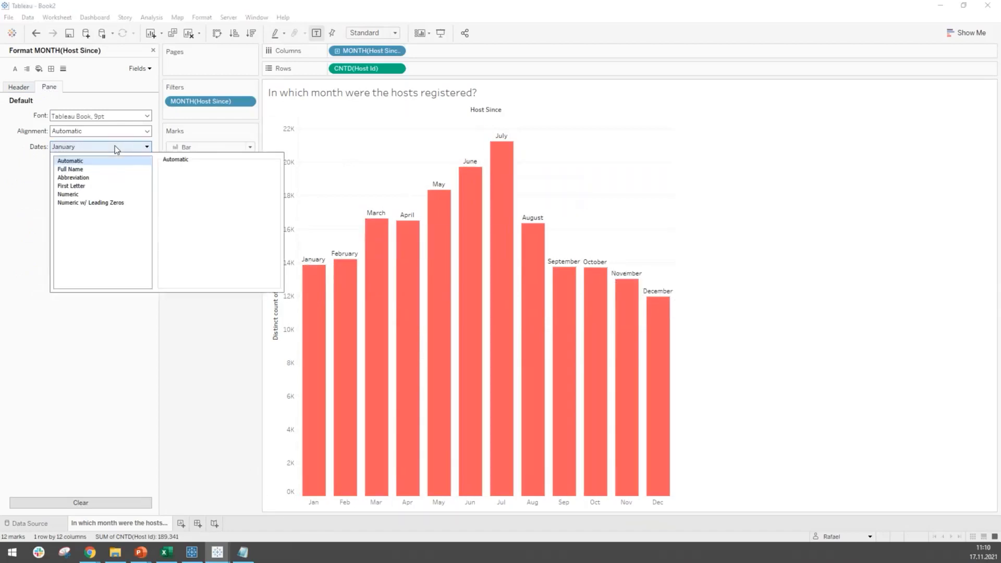
left_click(91, 180)
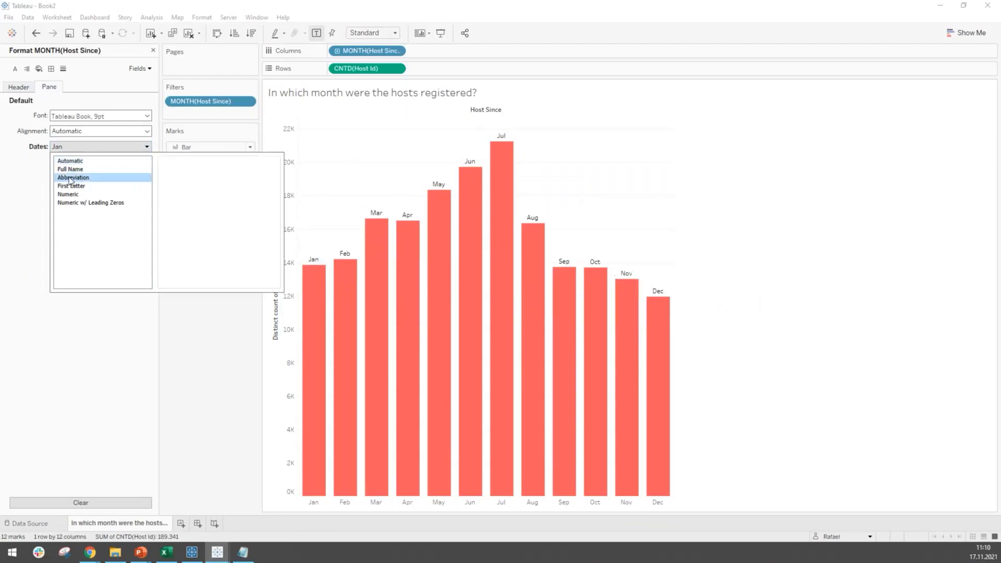
left_click(193, 331)
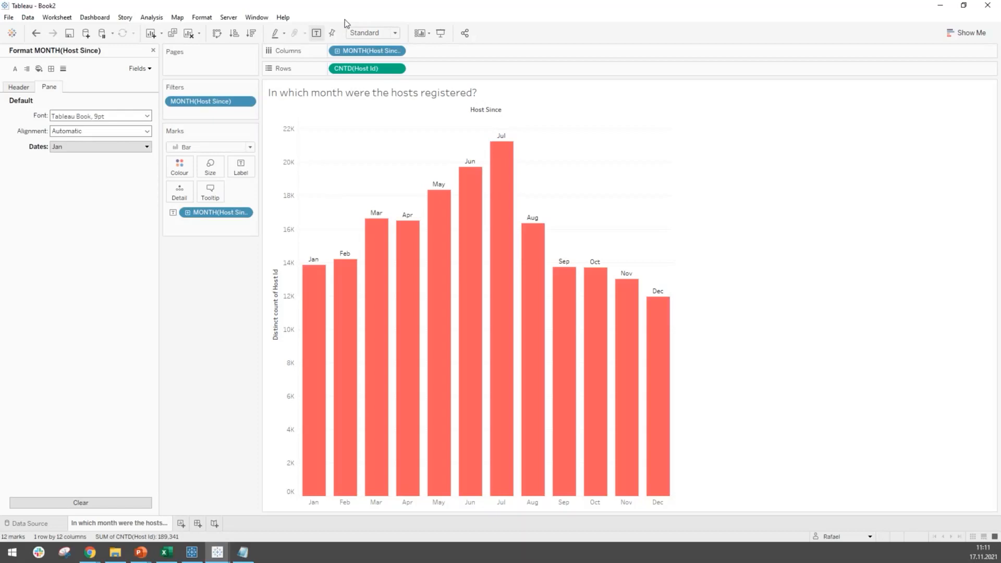
key("alt+Tab")
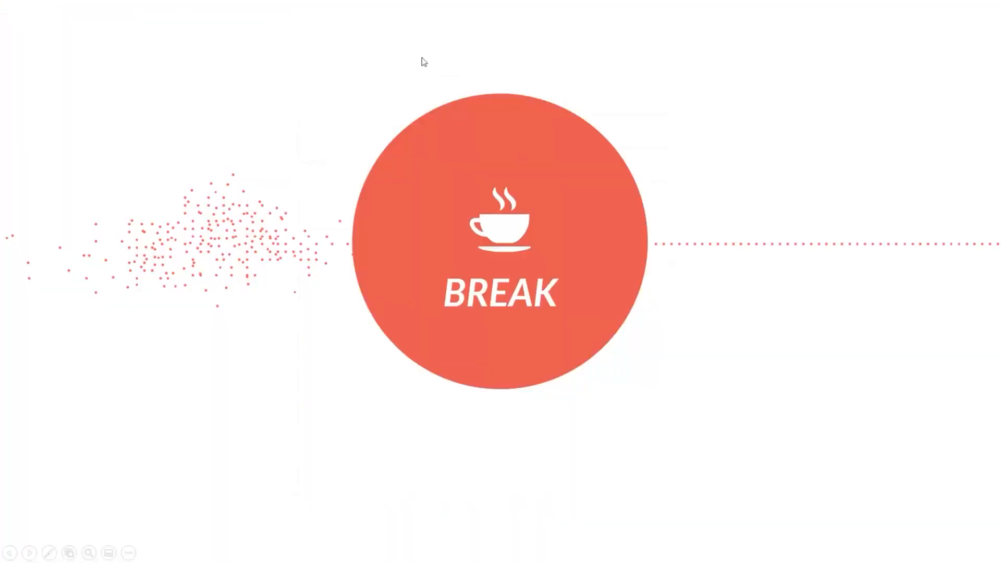
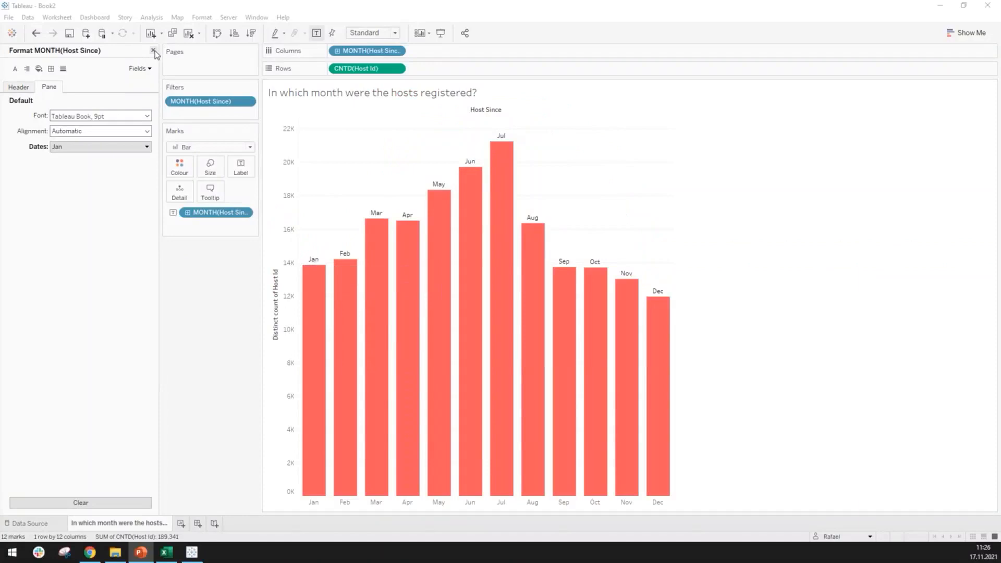
Step: Close the formatting pane and reopen it for the MONTH(Host Since) label field on the Marks card
left_click(153, 50)
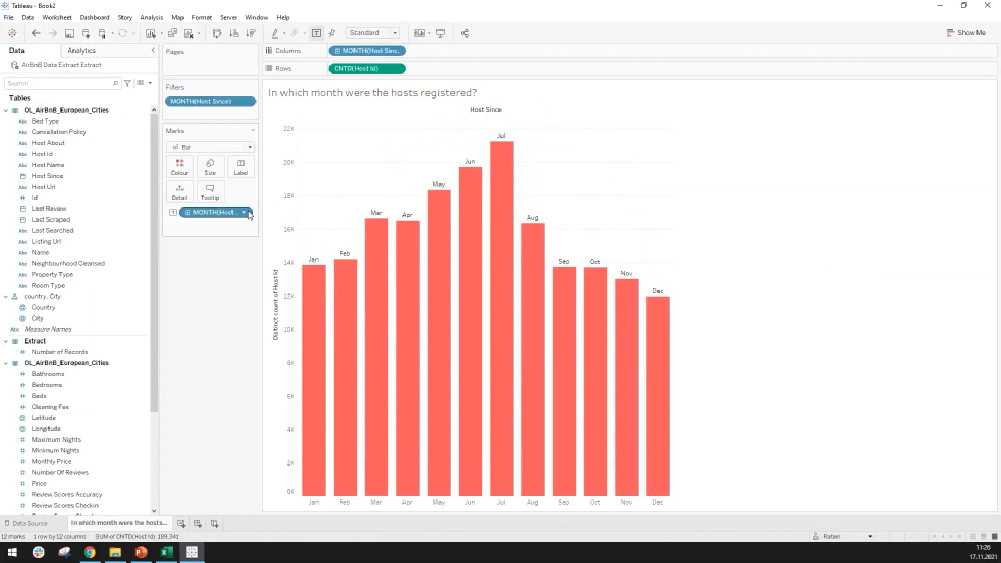
left_click(174, 214)
key("Escape")
left_click(243, 214)
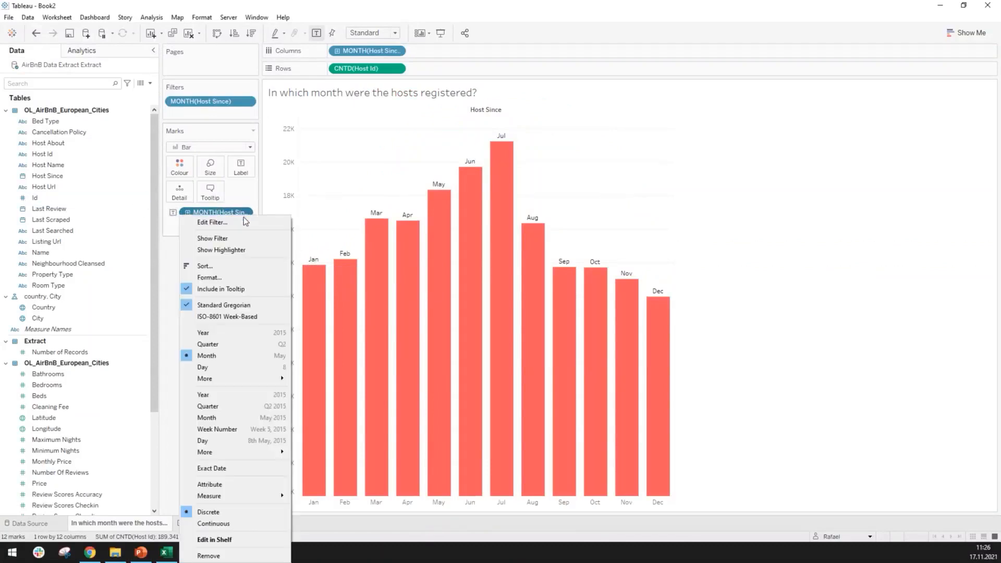
left_click(212, 278)
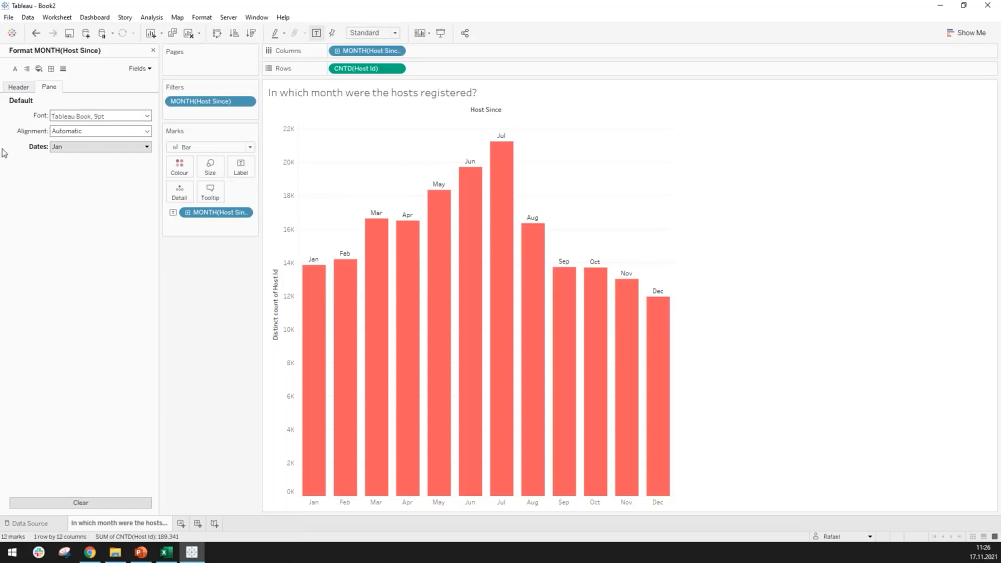
mouse_move(321, 256)
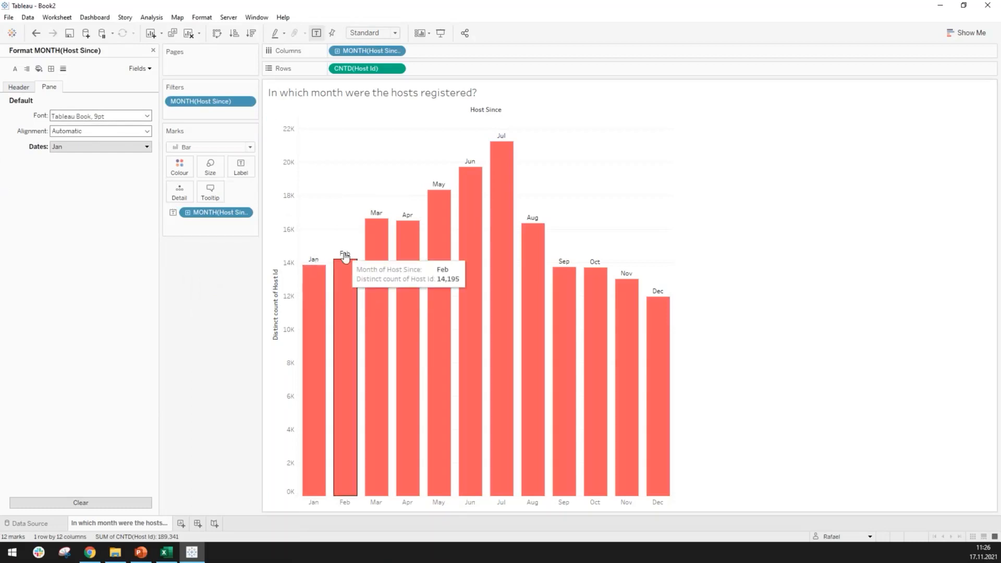
right_click(318, 264)
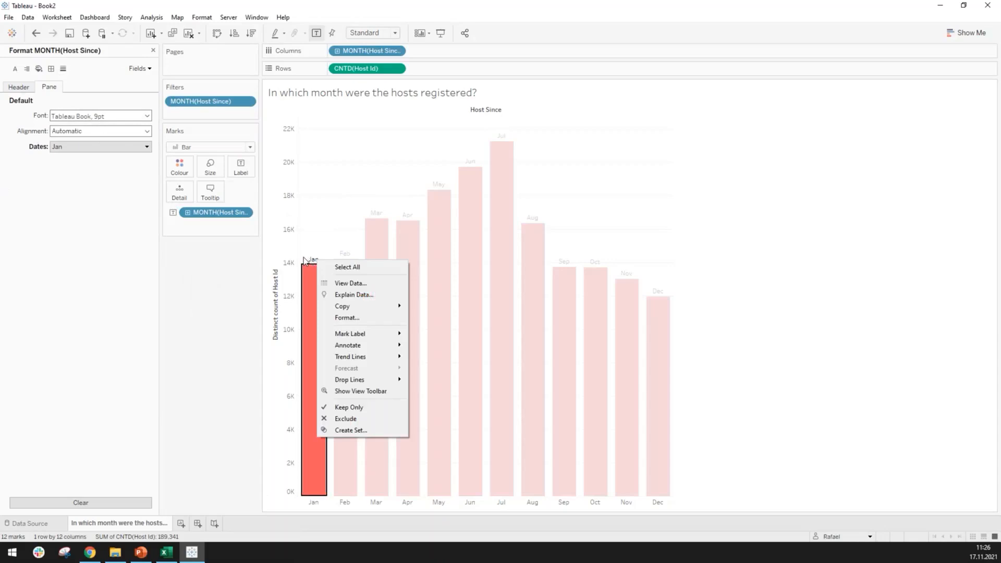
left_click(354, 318)
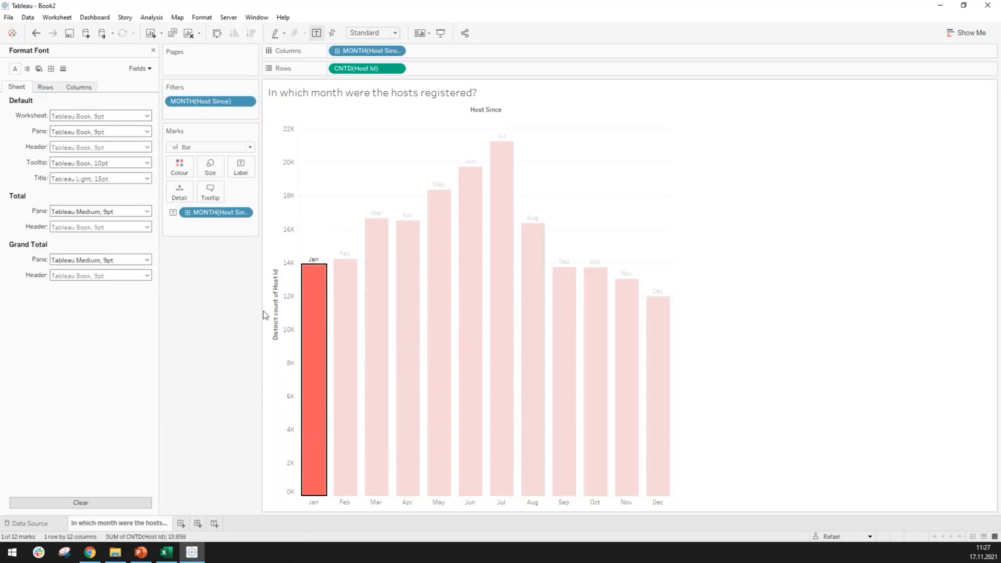
left_click(258, 247)
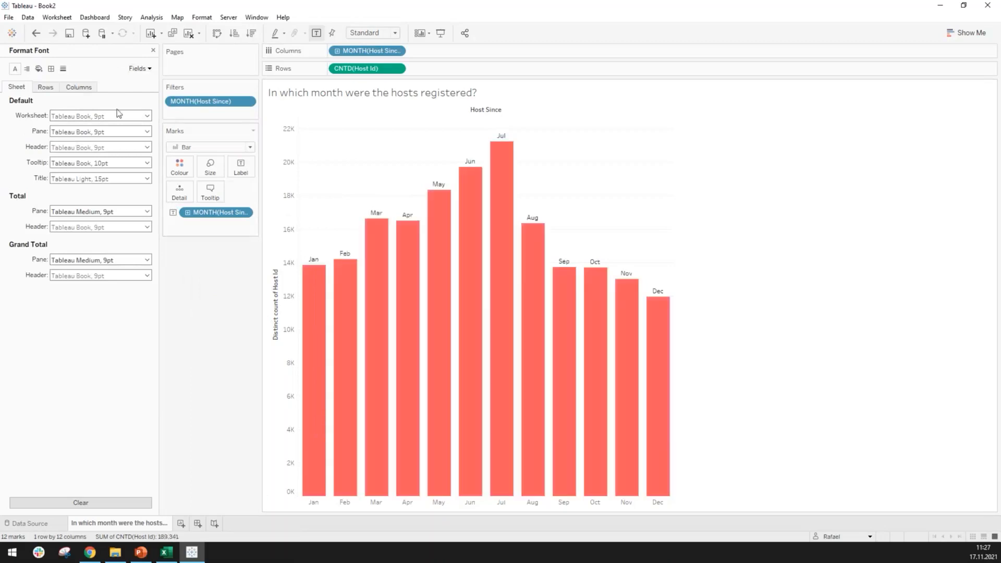
left_click(153, 50)
mouse_move(345, 255)
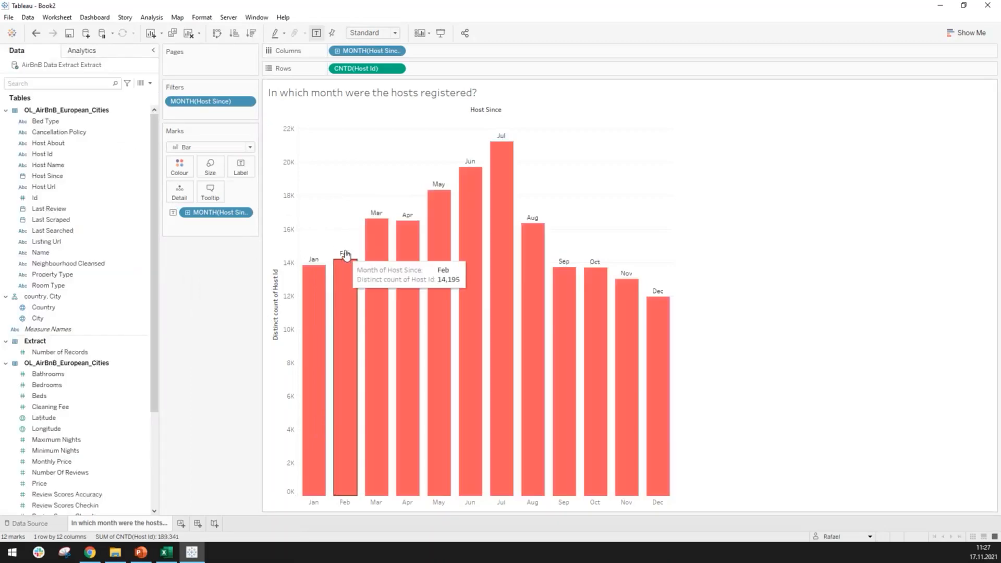
left_click(345, 253)
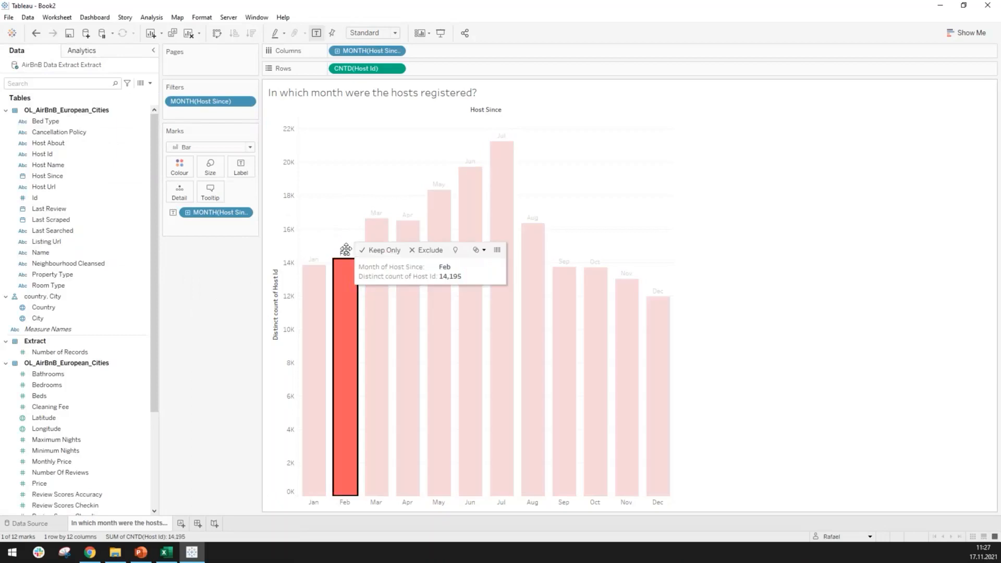
left_click(285, 334)
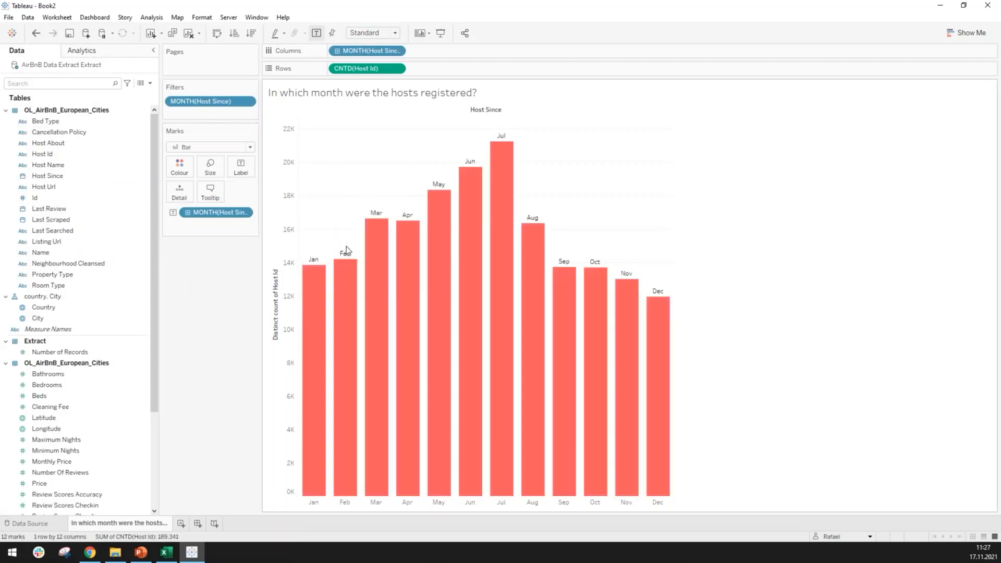
Step: Try the Full Name, Abbreviation and First Letter date formats for the month labels above the bars
right_click(319, 502)
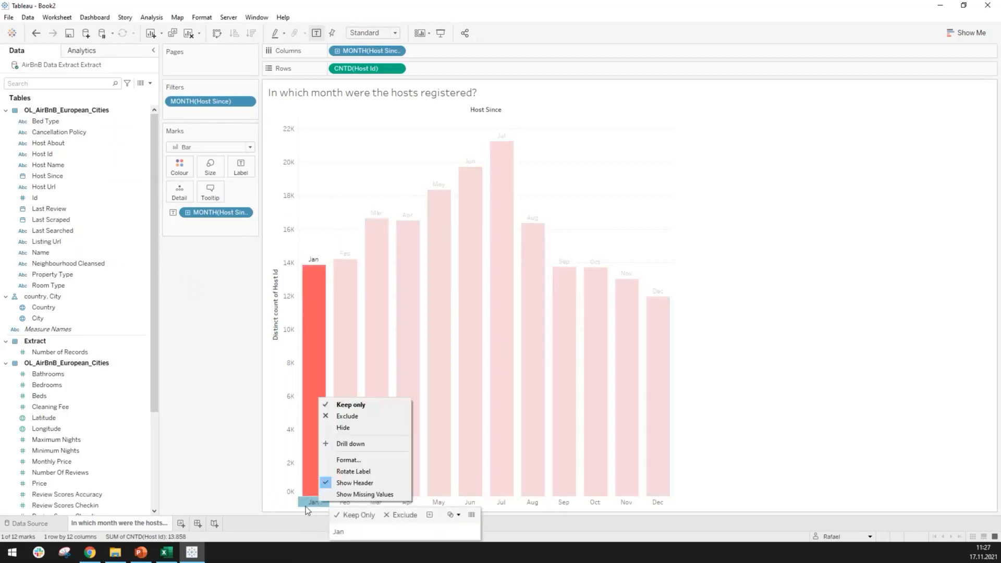
left_click(349, 460)
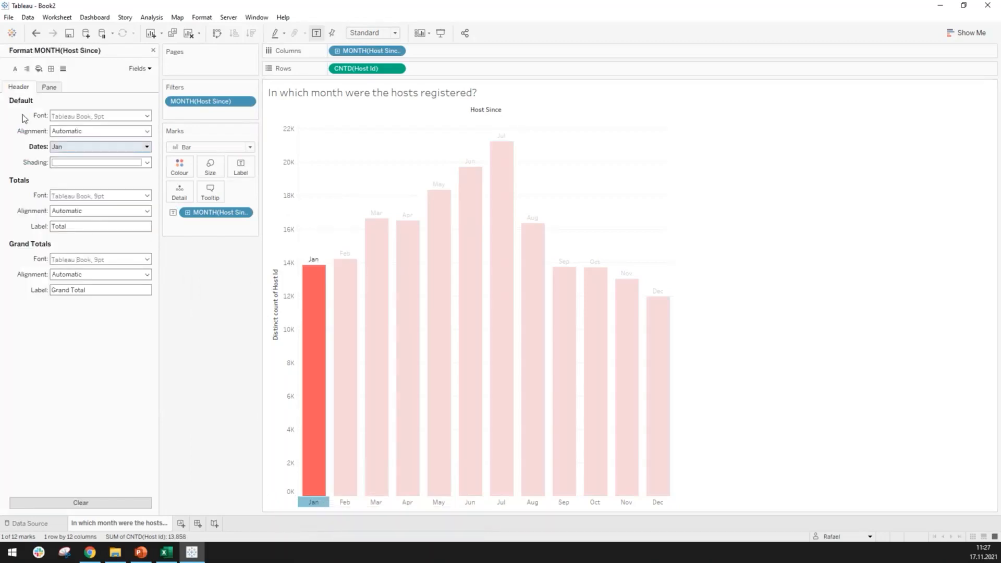
left_click(48, 88)
left_click(30, 87)
left_click(49, 87)
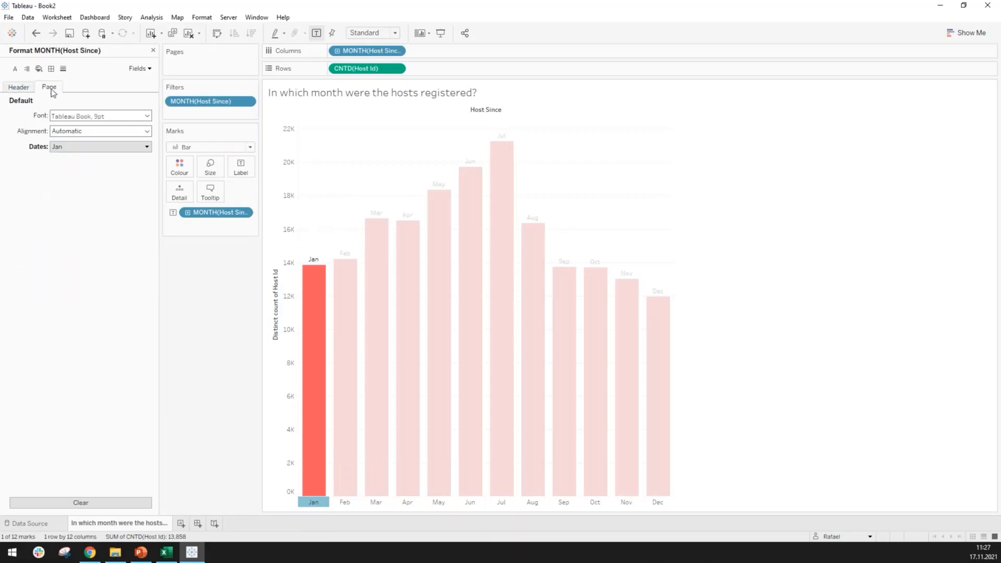
left_click(52, 149)
left_click(95, 160)
left_click(96, 170)
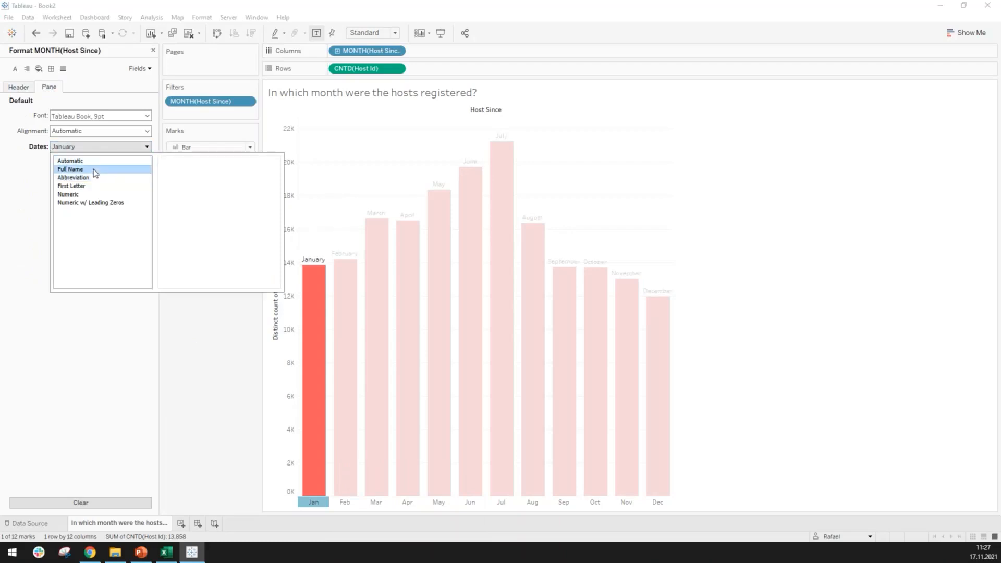
left_click(81, 179)
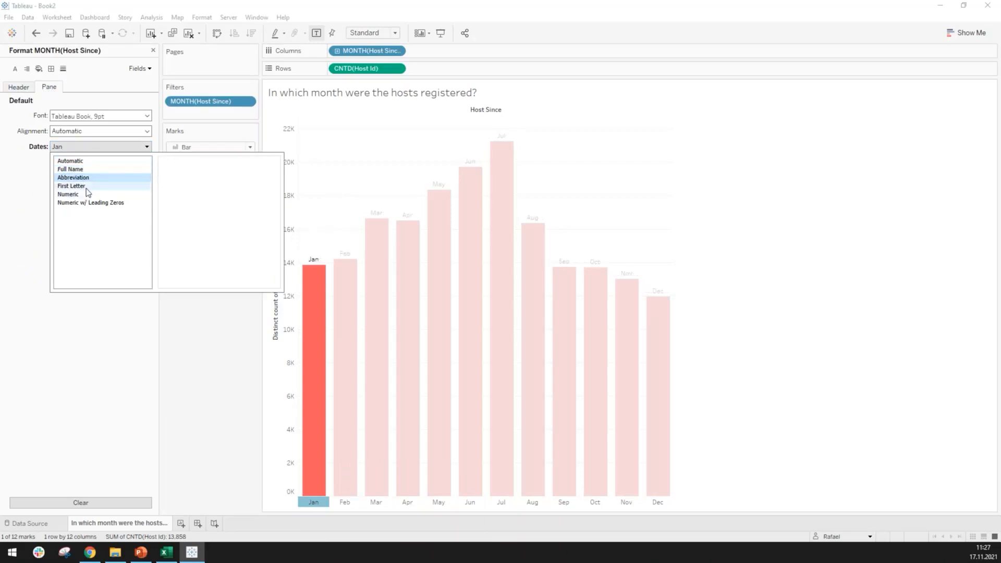
left_click(78, 186)
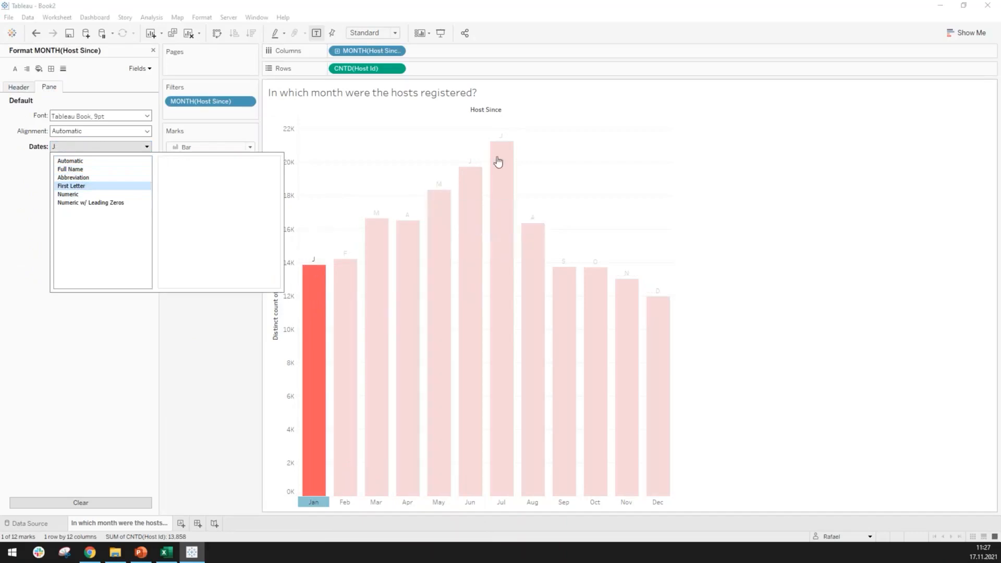
Step: Set the date format of the month labels above the bars to Abbreviation and close the formatting settings
left_click(98, 178)
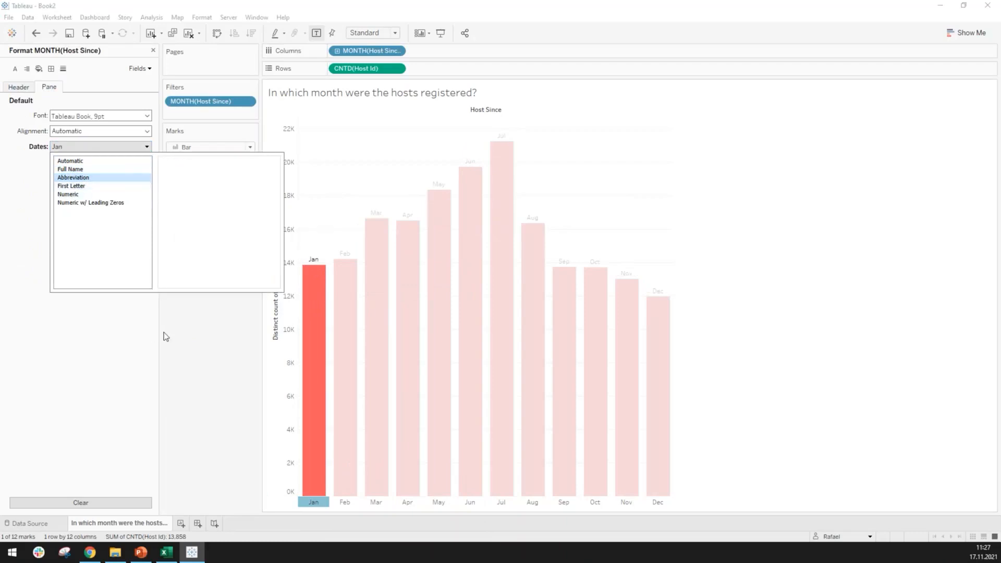
left_click(143, 146)
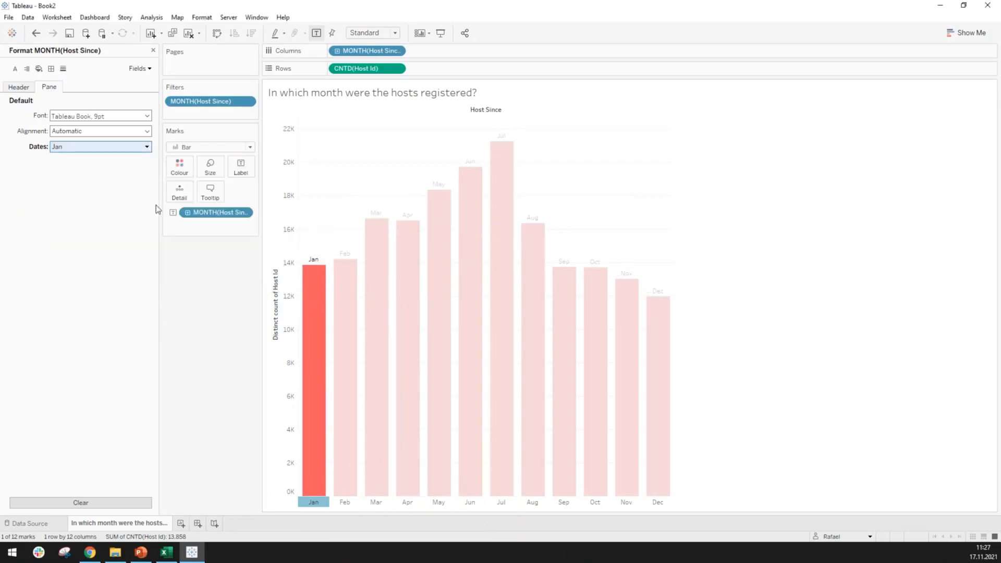
left_click(218, 213)
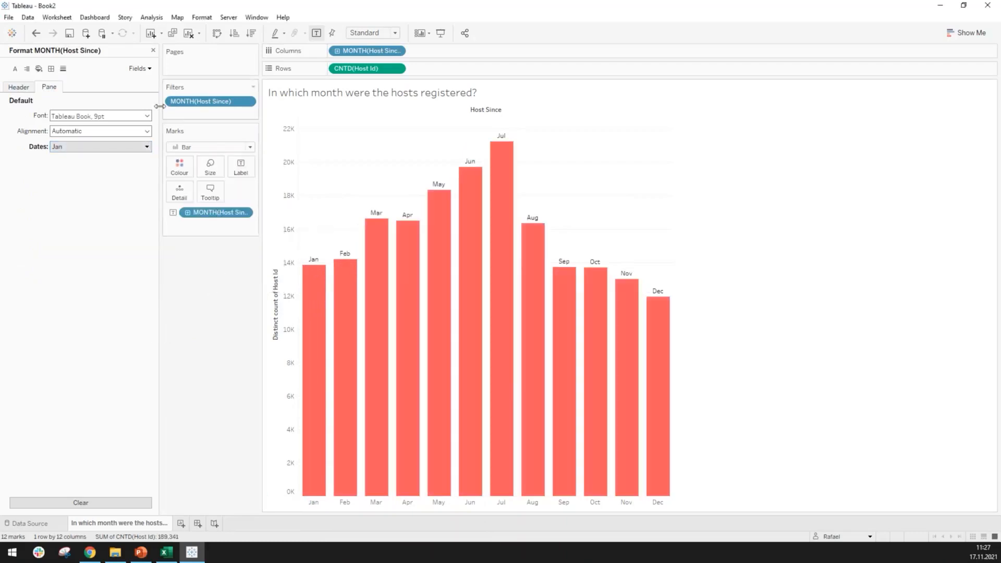
left_click(154, 51)
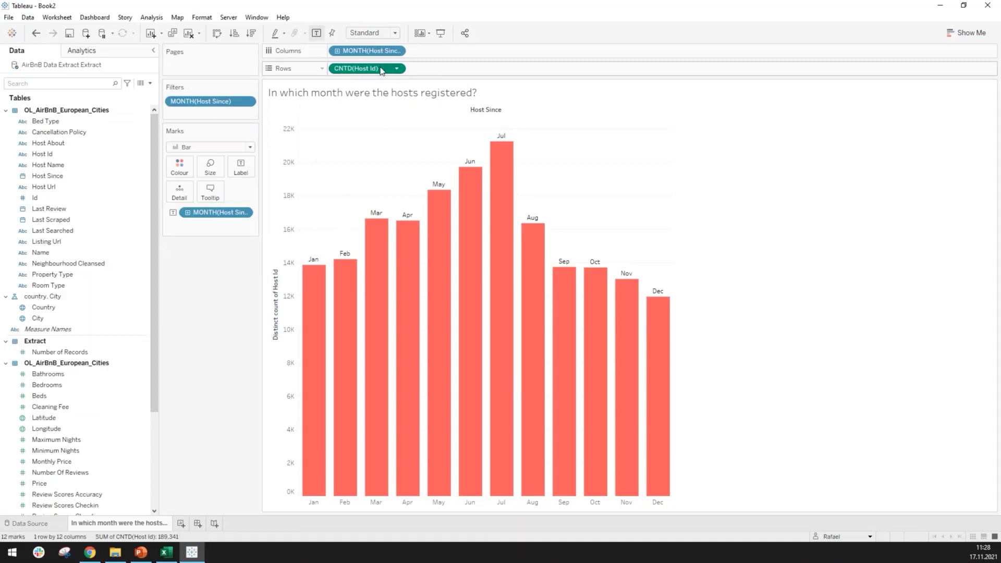
Step: Try colouring the bars by CNTD(Host Id), both by copying and by moving the field from Rows, undoing each attempt
left_click_drag(382, 69, 180, 168)
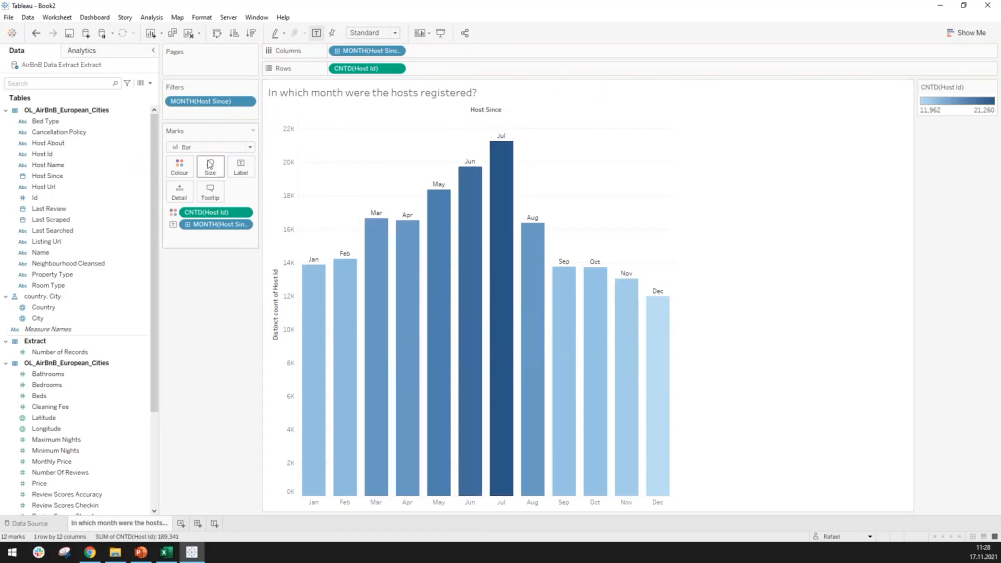
key("ctrl+z")
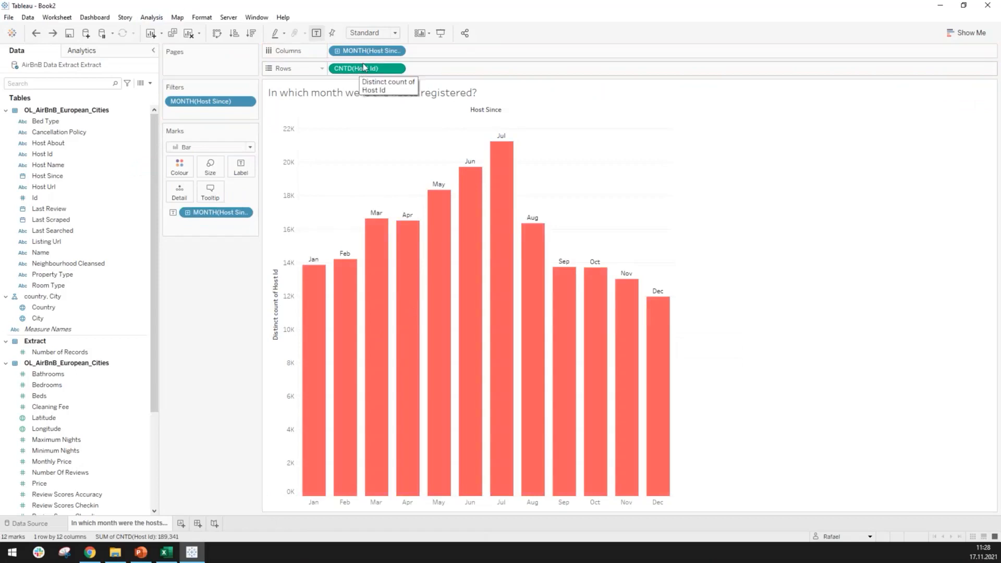
left_click_drag(366, 72, 184, 169)
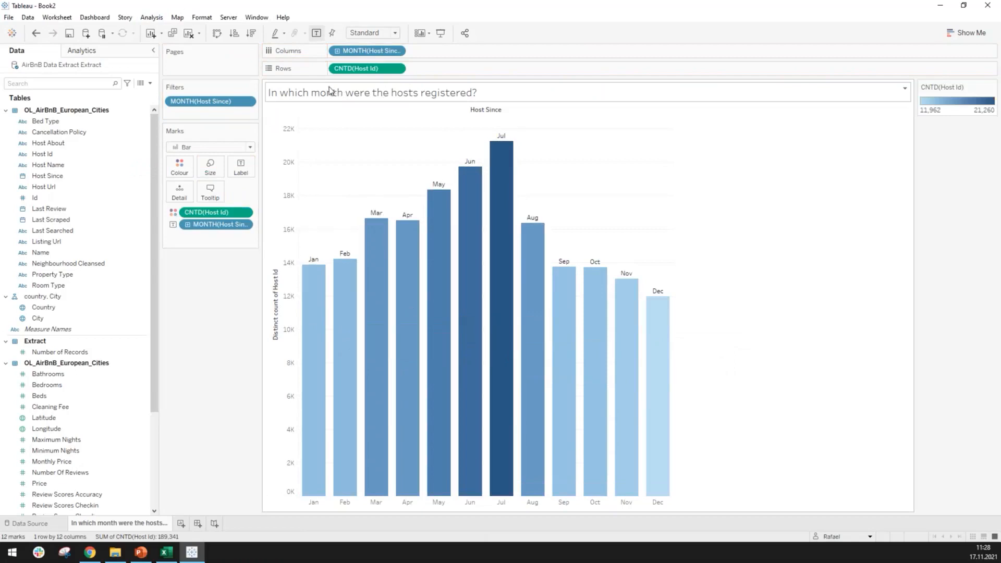
key("ctrl+z")
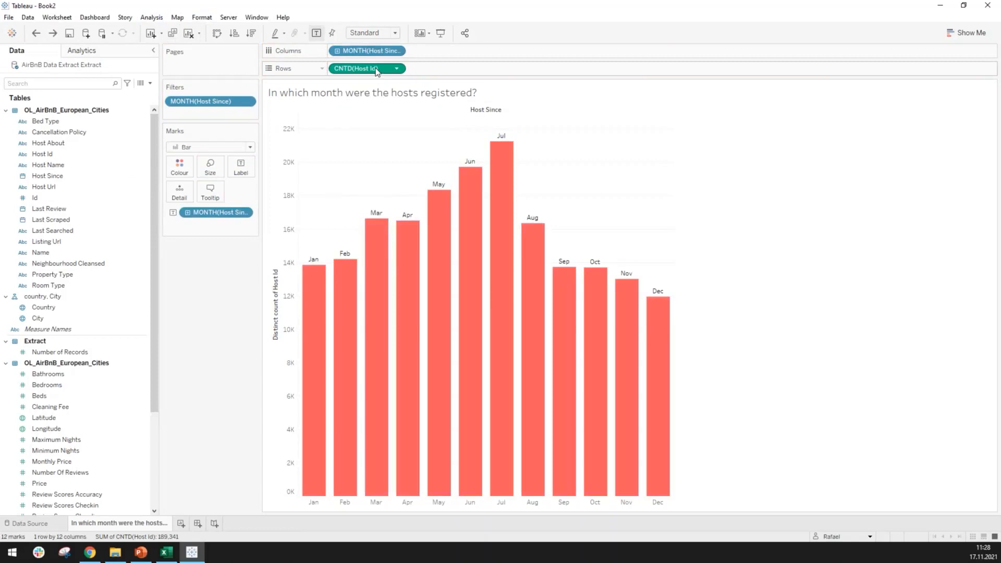
left_click_drag(376, 71, 187, 168)
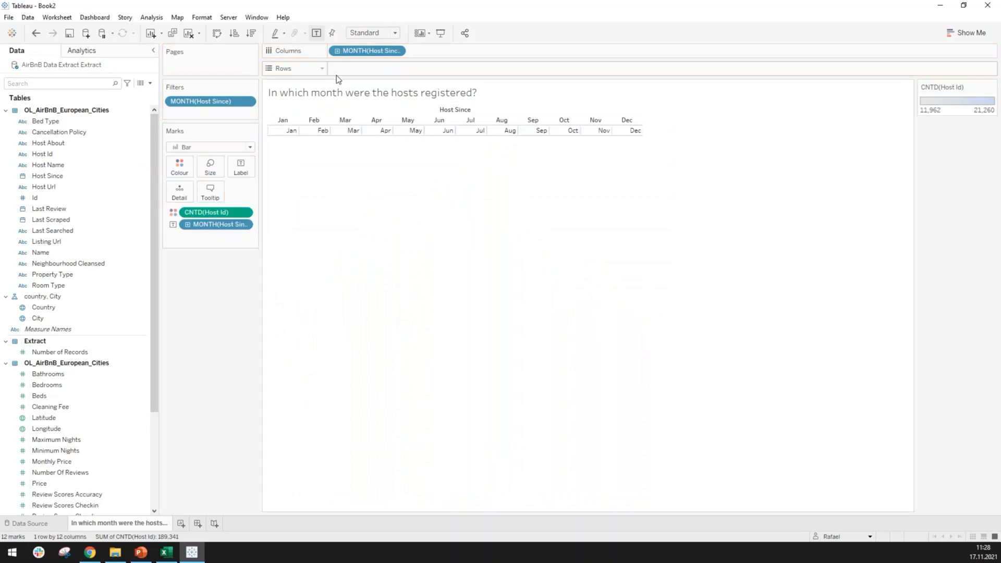
key("ctrl+z")
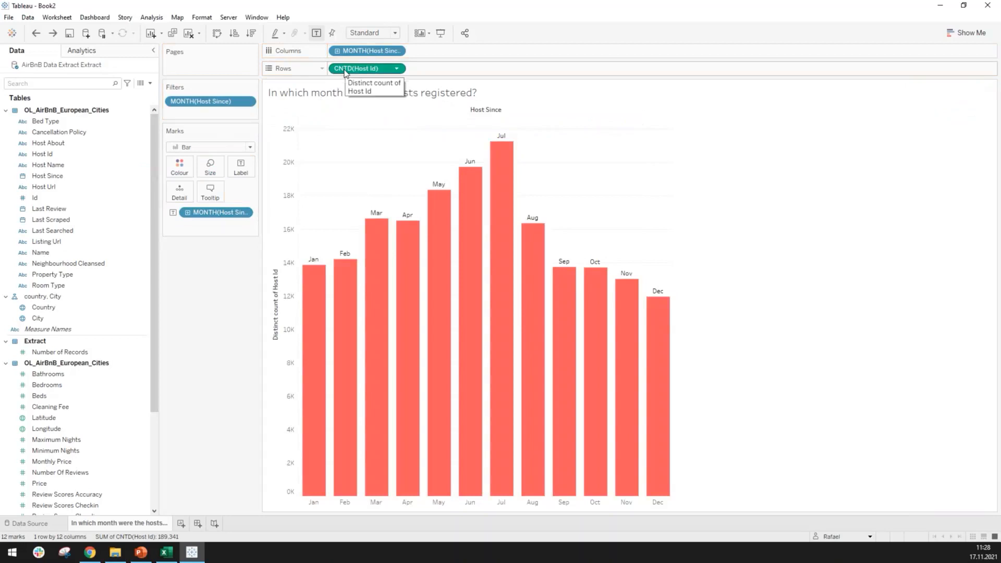
Step: Copy CNTD(Host Id) from Rows to Colour so the bars are shaded by the distinct host count
left_click_drag(345, 70, 180, 165)
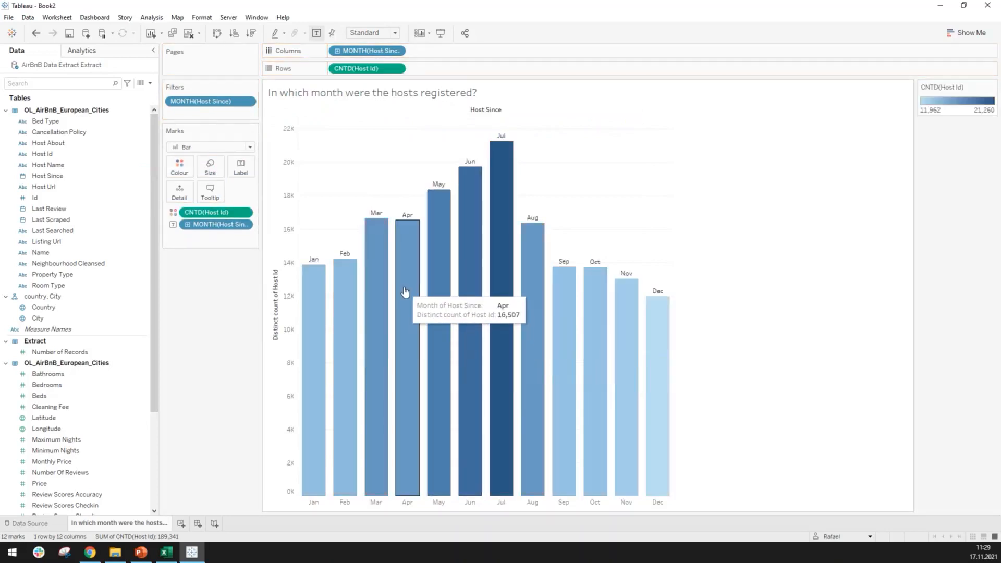
left_click(182, 170)
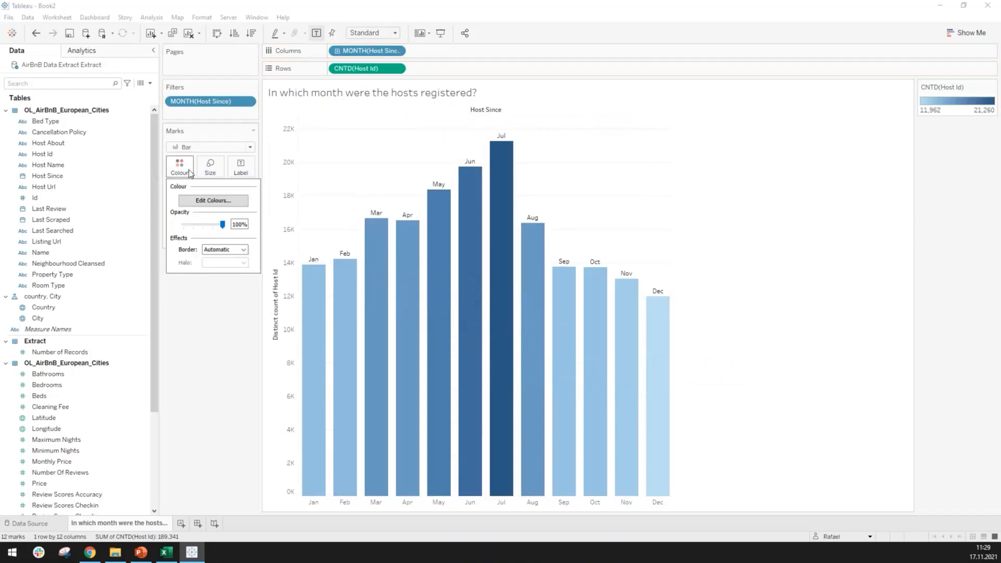
left_click(192, 170)
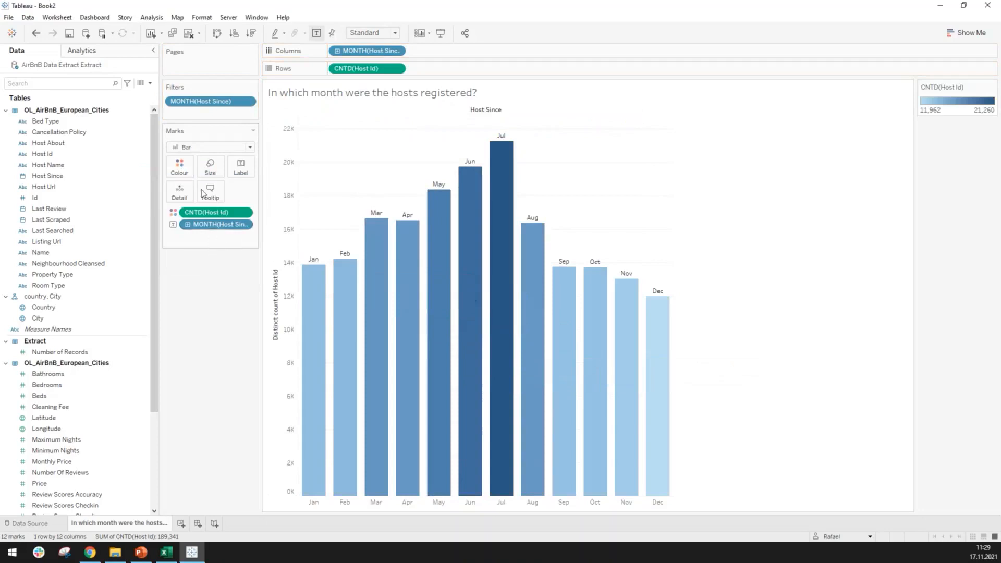
Step: Open the colour editor for the distinct host count and choose the Red-Gold palette
left_click(189, 167)
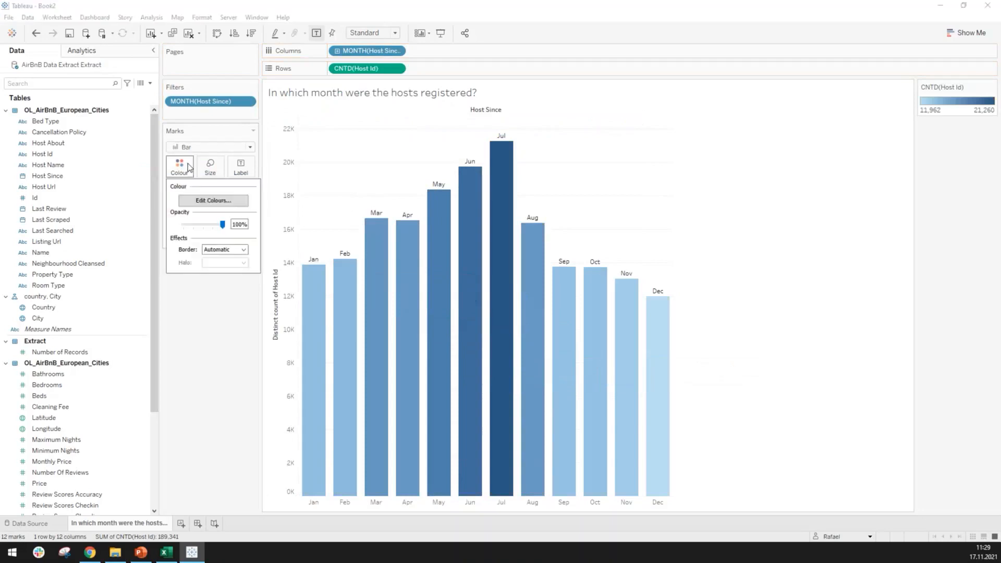
left_click(208, 200)
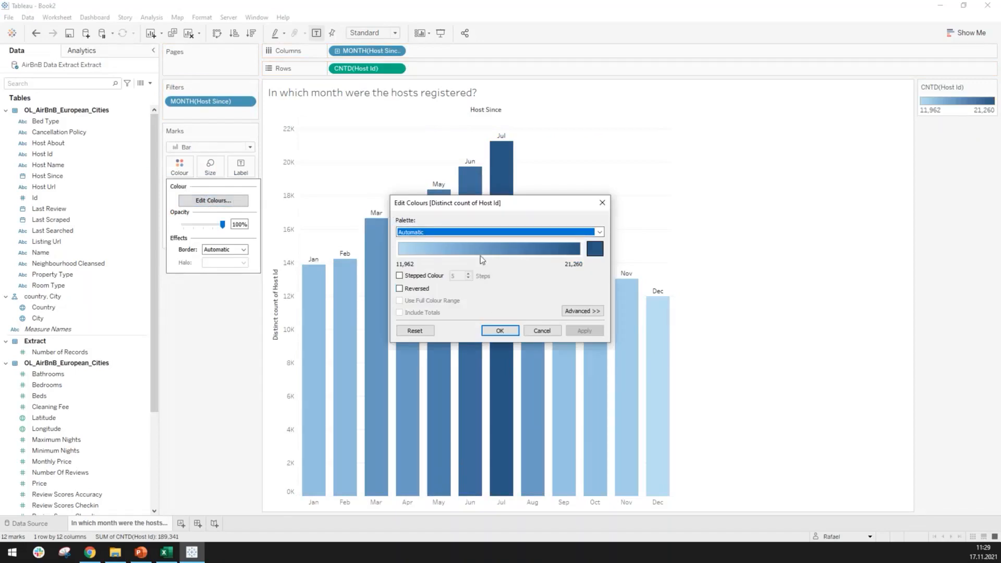
left_click(600, 232)
scroll(493, 349, "down", 5)
scroll(485, 365, "up", 4)
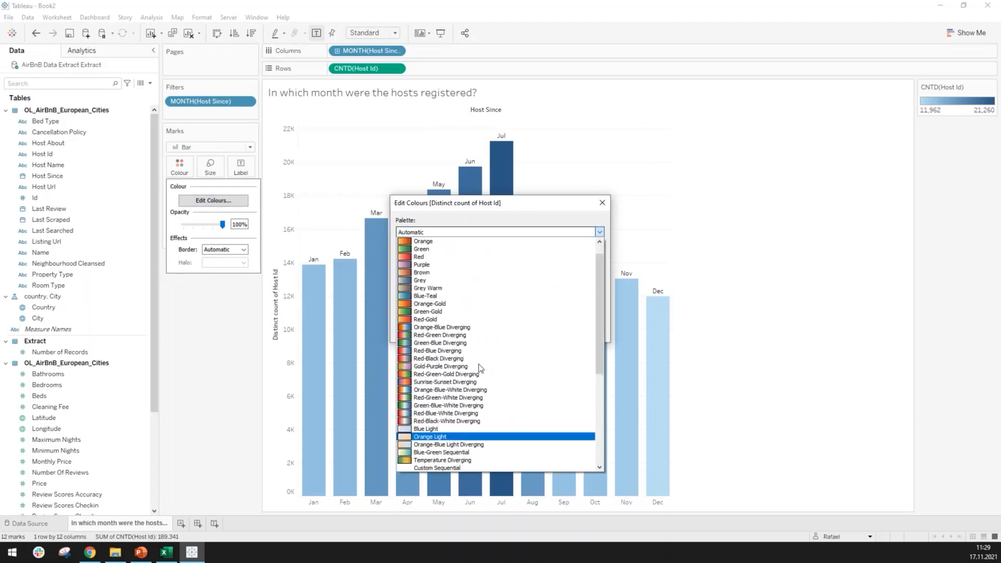
scroll(478, 344, "up", 2)
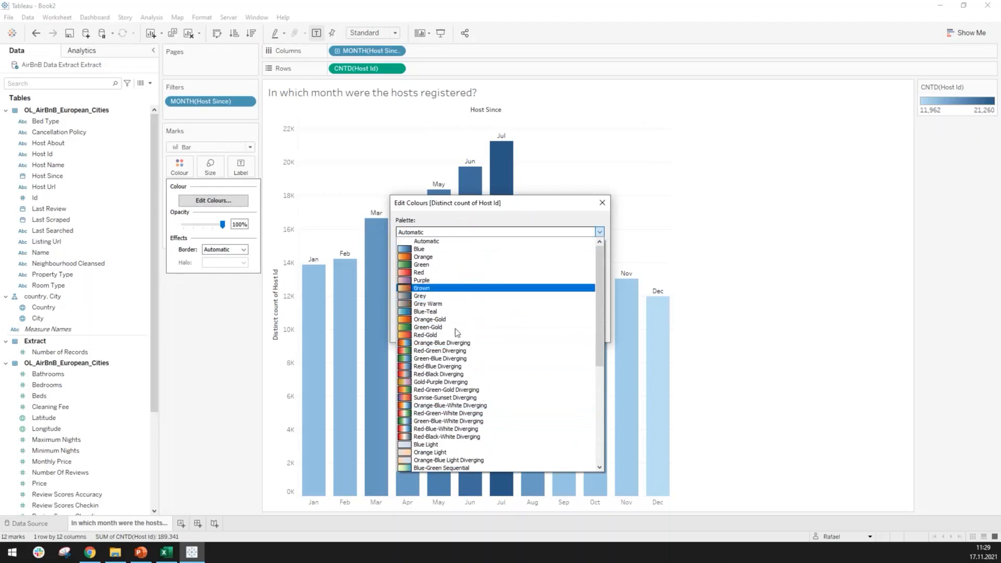
scroll(456, 334, "down", 4)
scroll(453, 313, "up", 5)
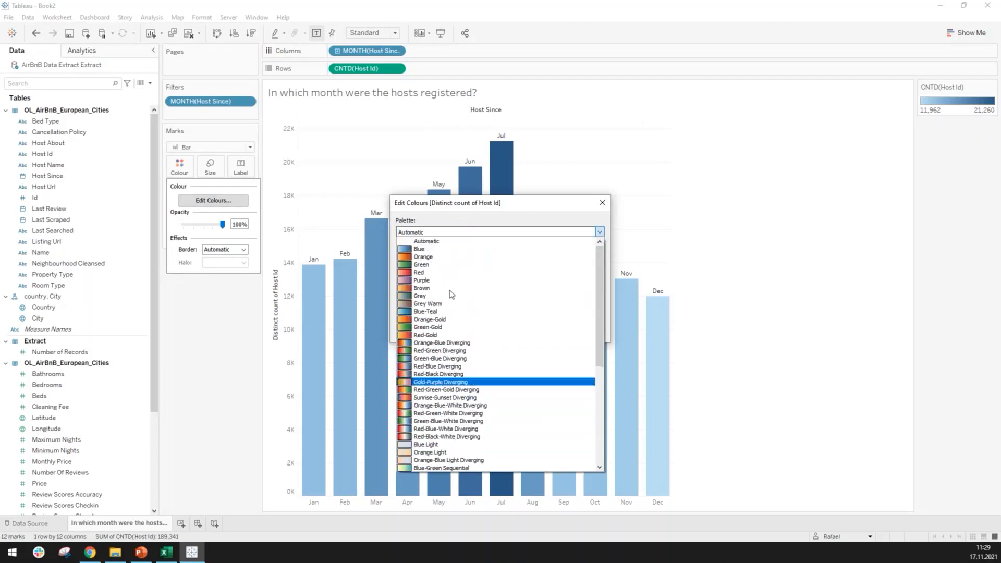
left_click(426, 335)
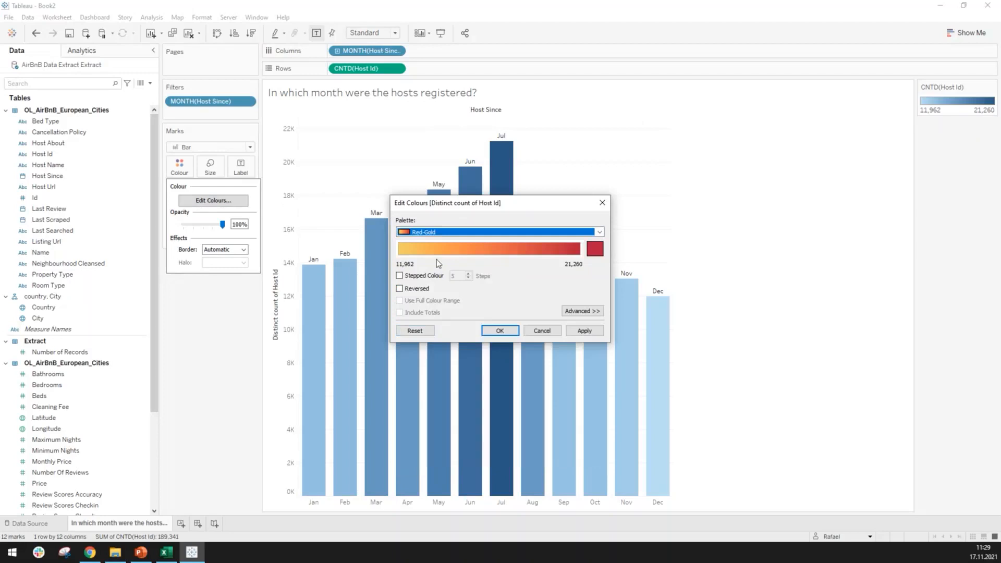
Step: Replace the palette's end colour with the custom coral #ff5a5f and apply the colours to the bars
left_click(595, 249)
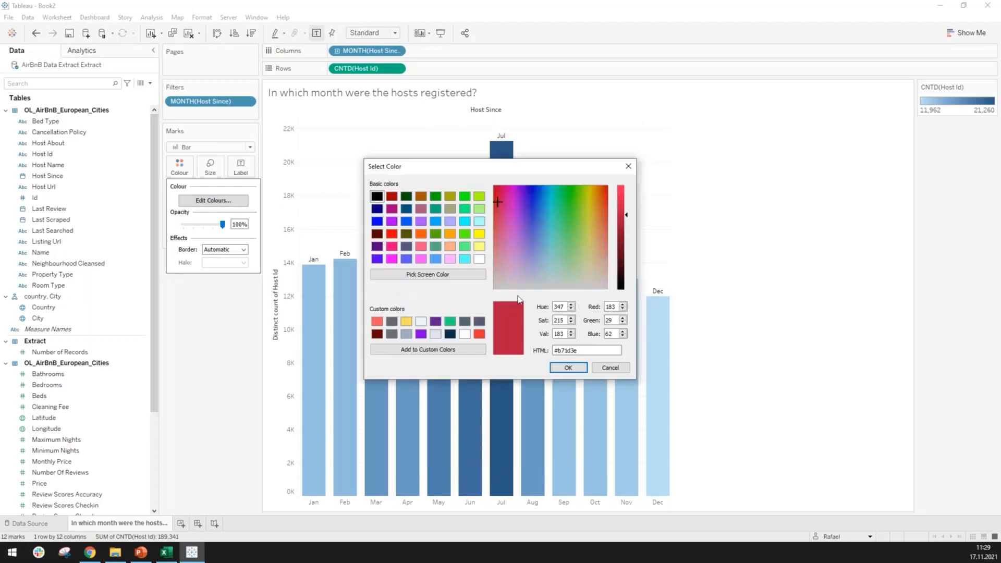
left_click(377, 322)
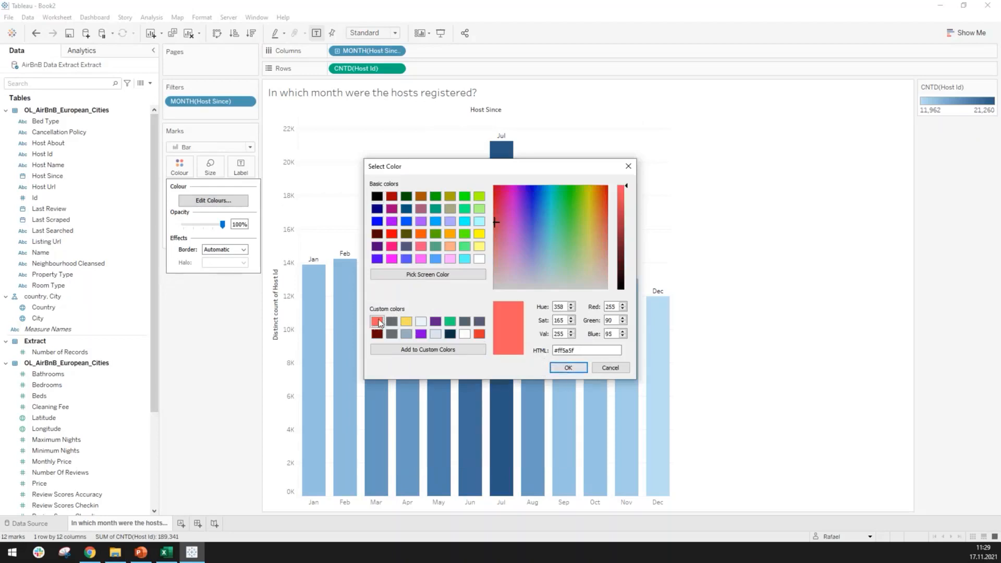
left_click(569, 367)
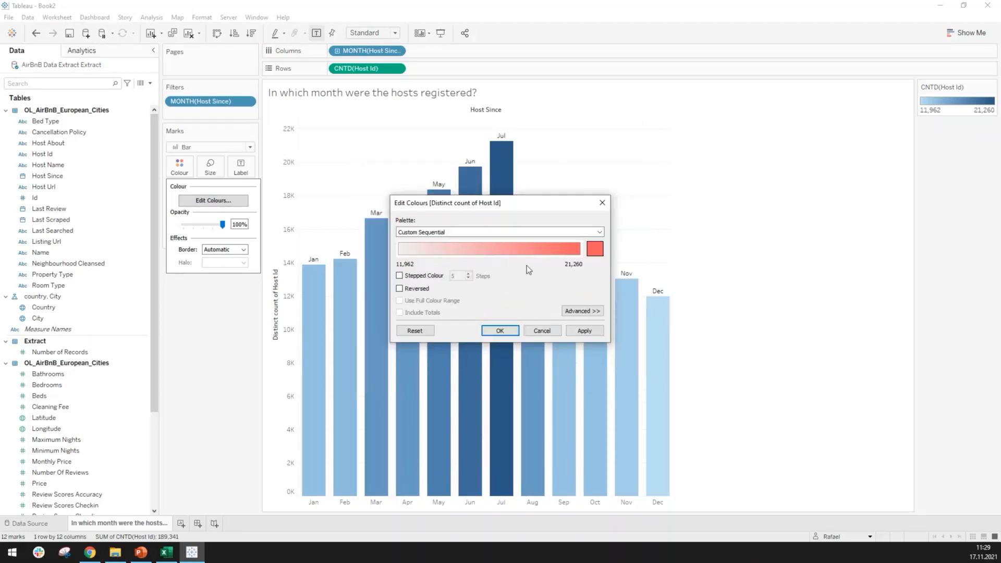
left_click(509, 333)
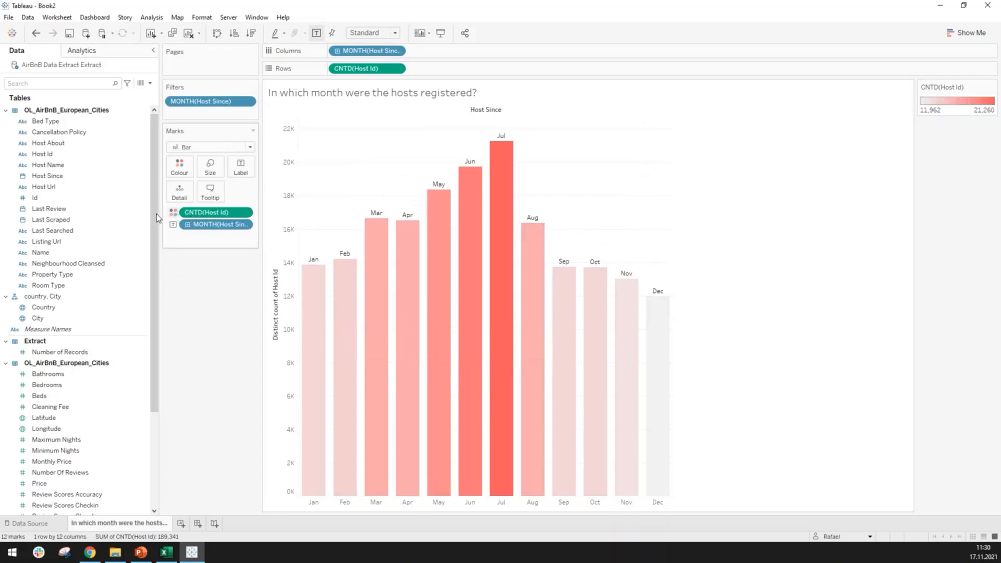
Step: Reopen the colour editor for the distinct host count and try the Reversed option, leaving it switched off
left_click(178, 167)
left_click(241, 199)
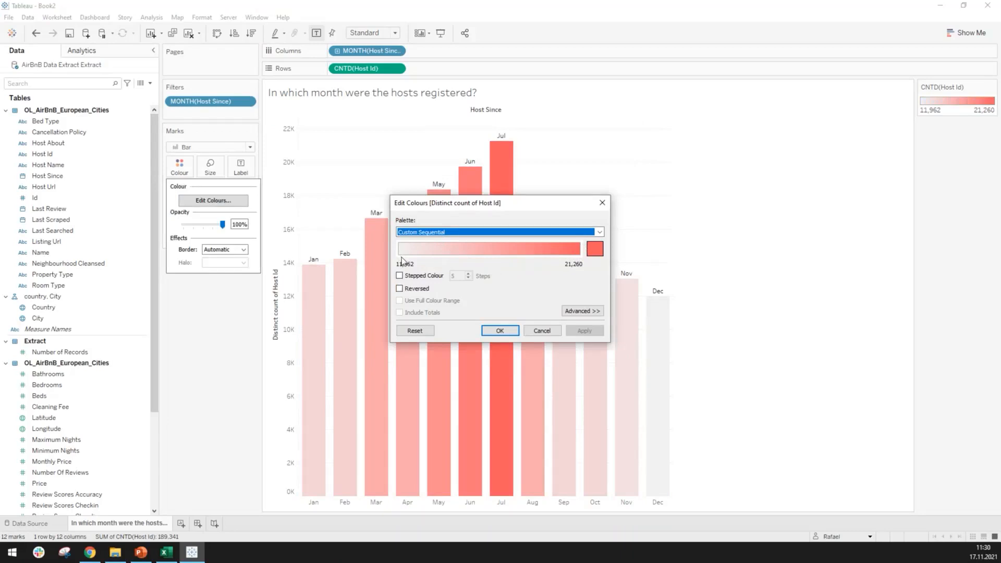
left_click(401, 289)
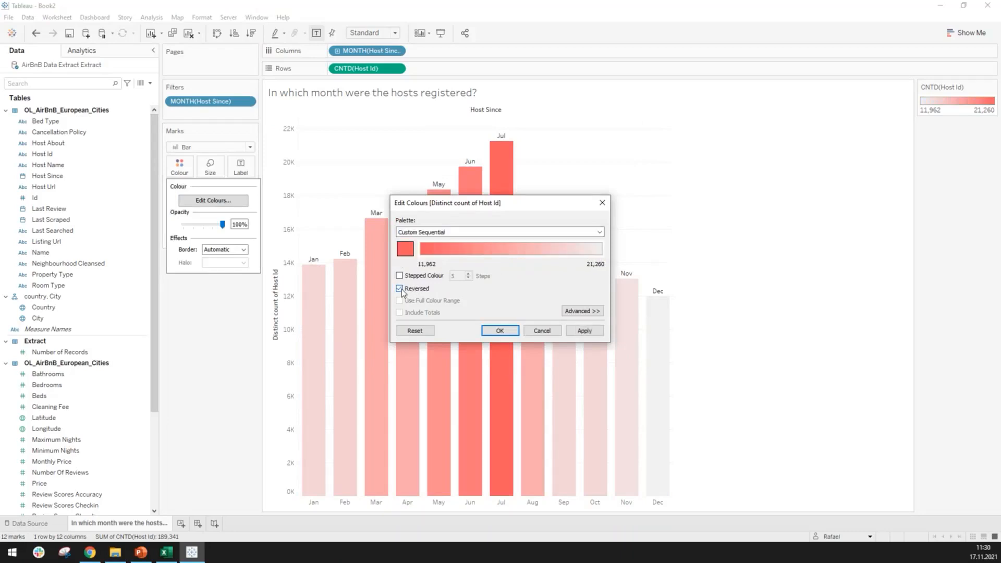
left_click_drag(480, 204, 720, 112)
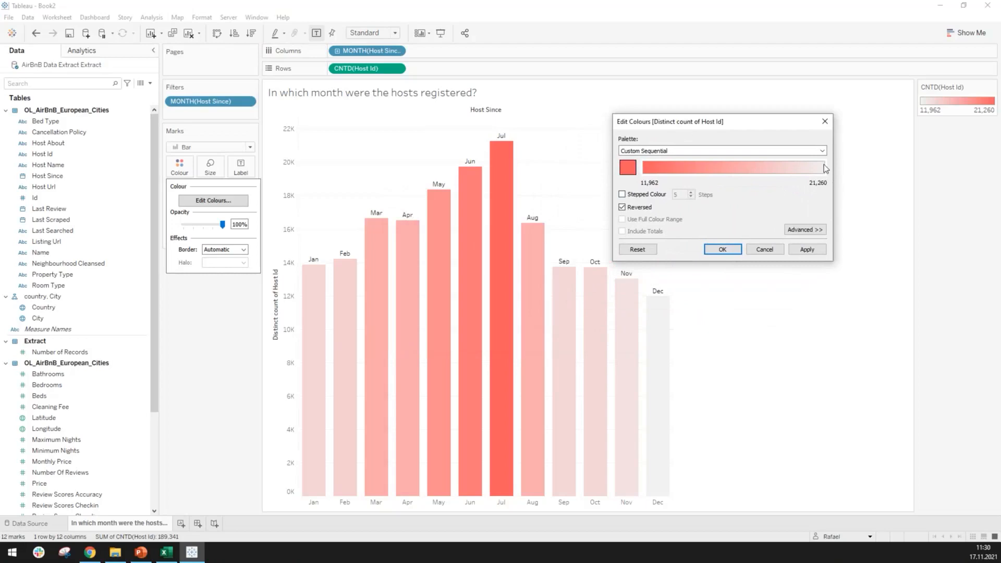
left_click(624, 208)
left_click(624, 208)
left_click_drag(758, 121, 609, 196)
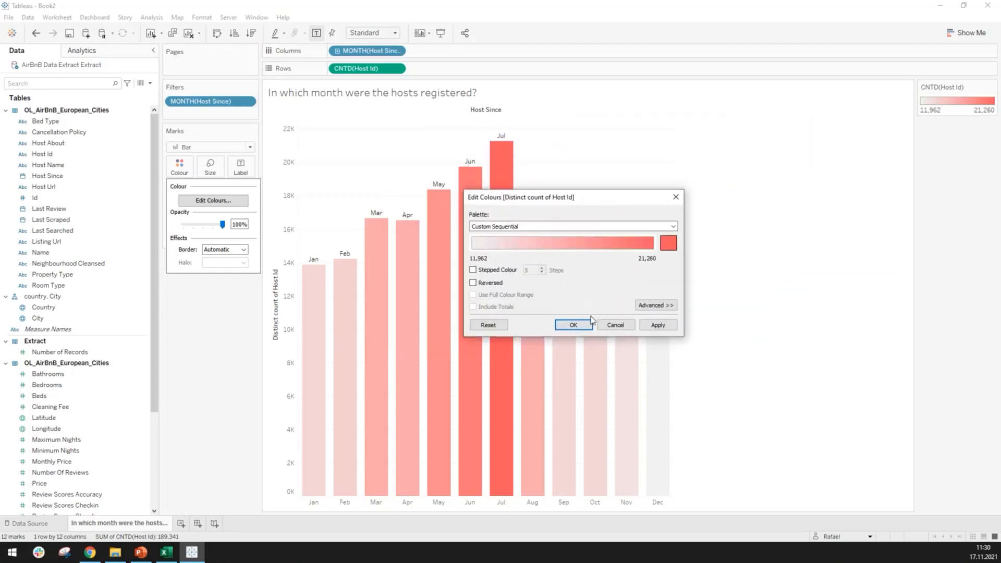
Step: Turn on Stepped Colour with 3 steps and apply it to the bars
left_click(474, 270)
left_click(543, 273)
left_click(543, 273)
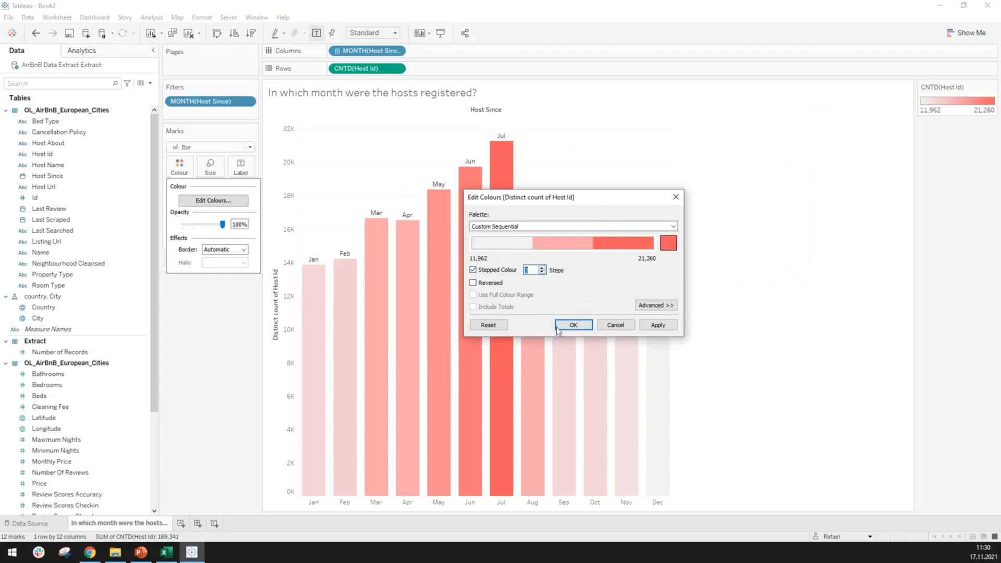
left_click(573, 325)
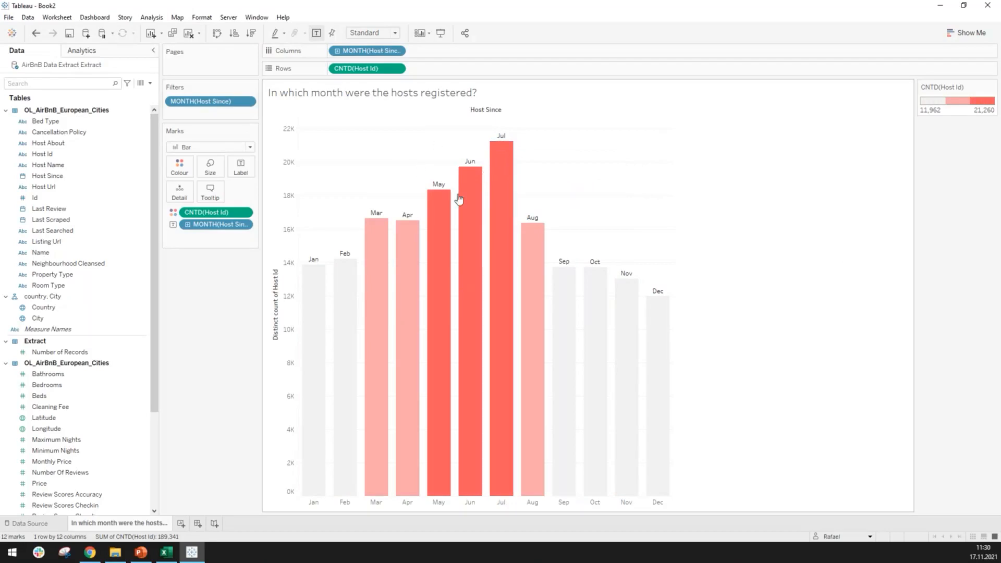
left_click(324, 323)
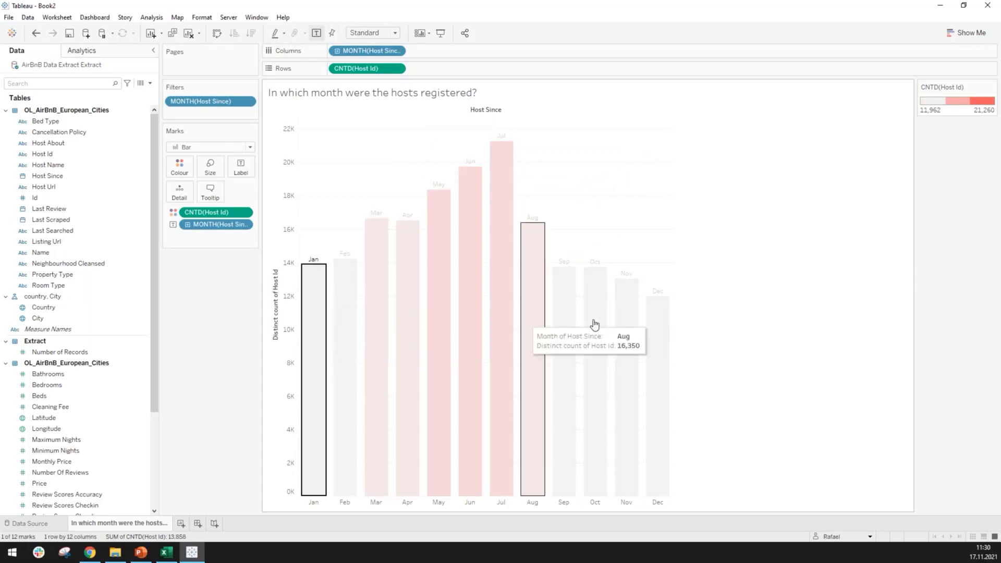
left_click(680, 336)
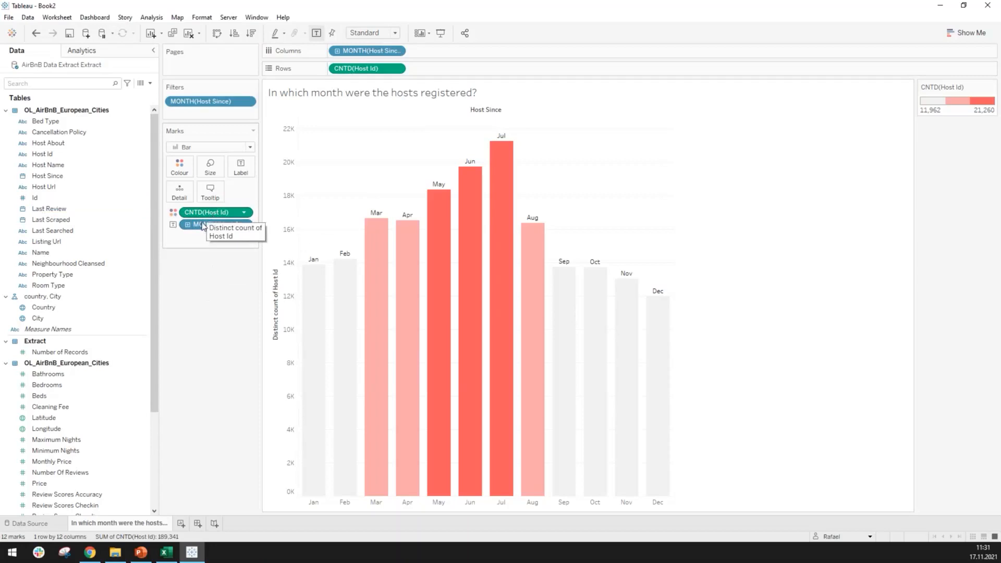
left_click(246, 215)
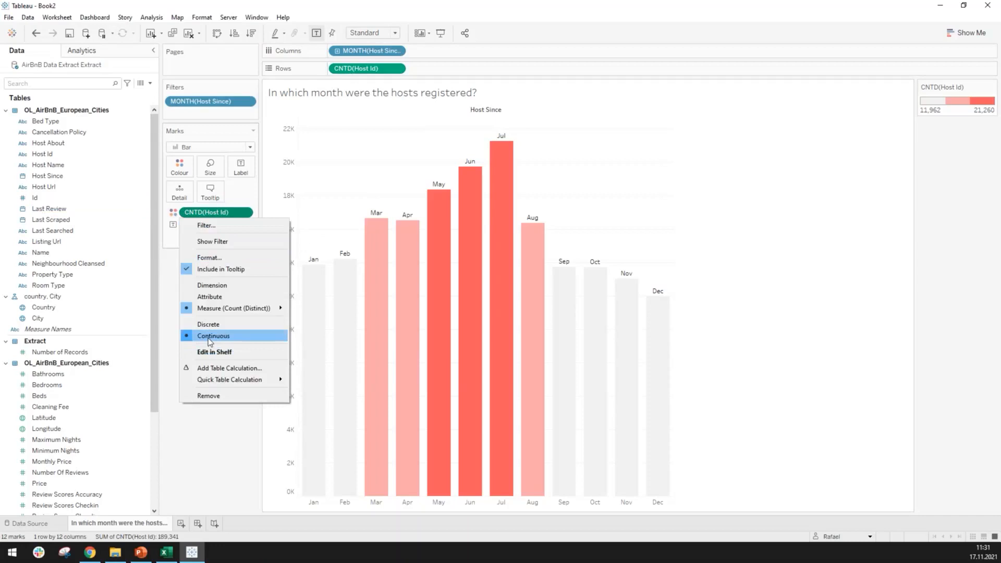
left_click(172, 357)
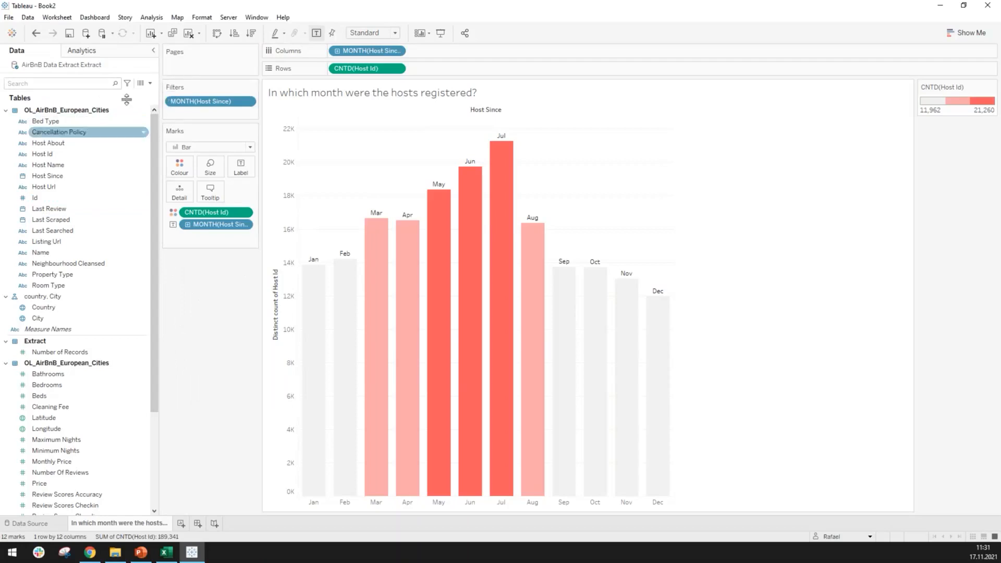
Step: Create a calculated field and name it "Total number of Hosts"
left_click(150, 85)
left_click(150, 84)
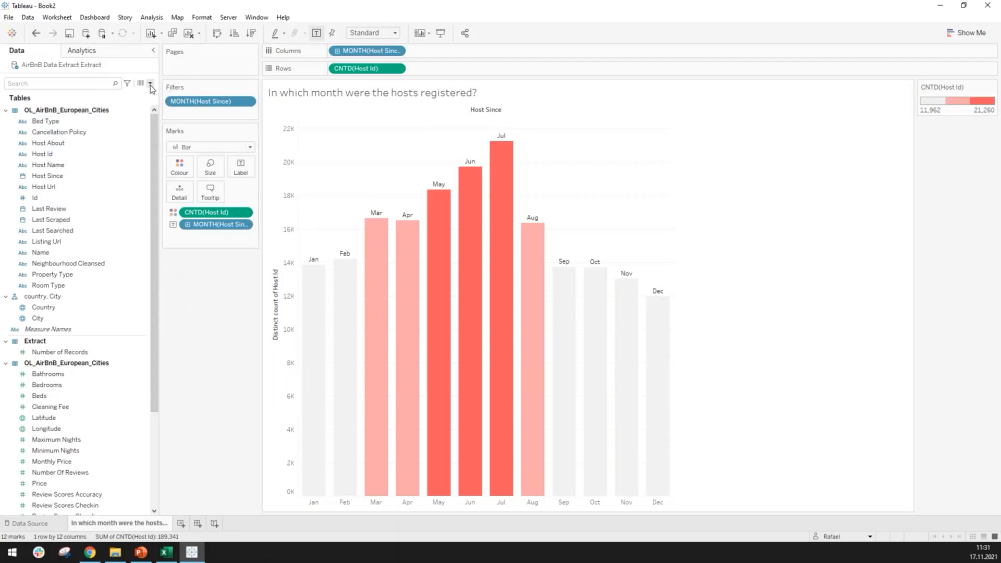
left_click(150, 85)
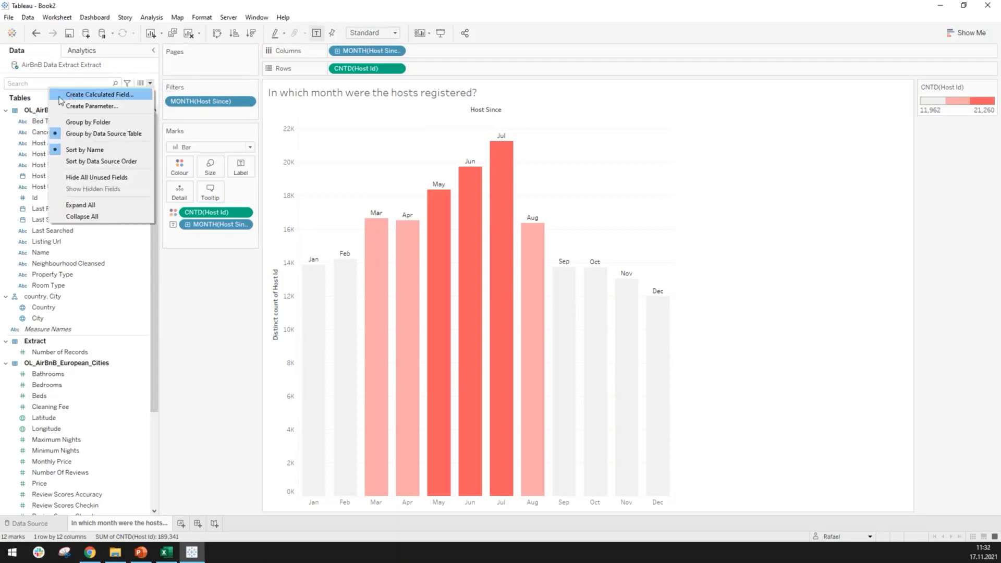
left_click(105, 96)
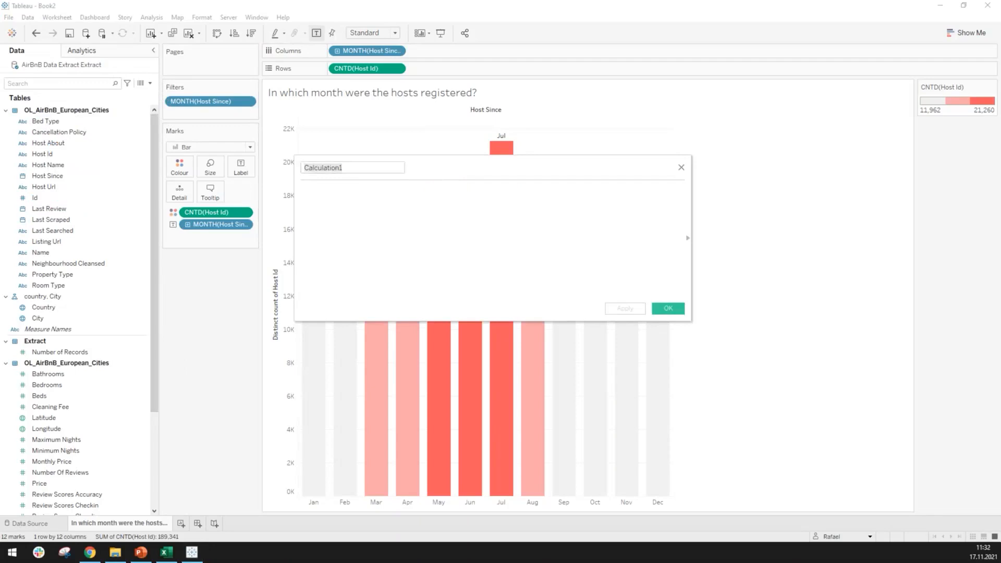
left_click(351, 213)
left_click(364, 167)
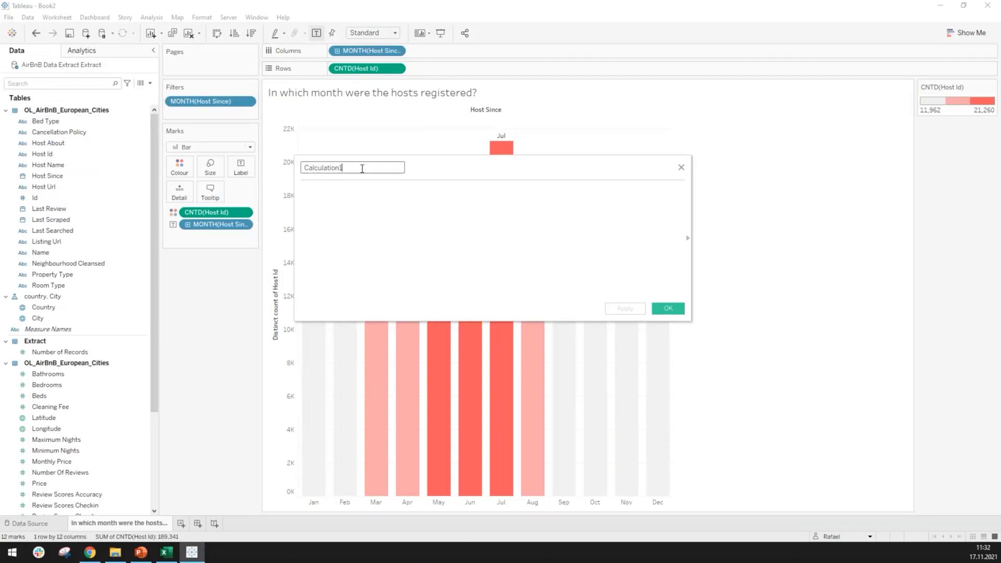
left_click_drag(355, 166, 275, 162)
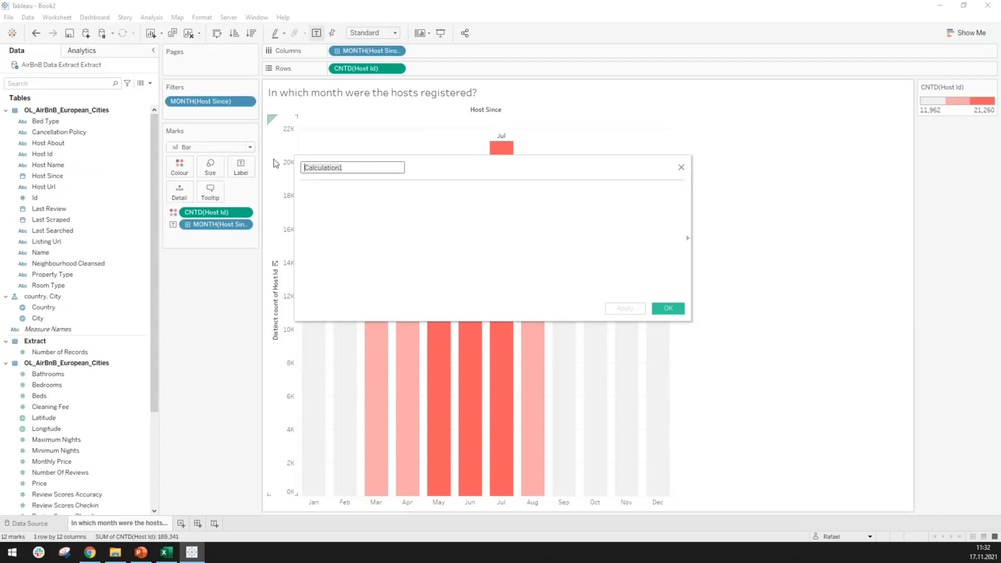
type("Total num")
type("ber of Hosts")
left_click(390, 206)
left_click(349, 169)
Step: Enter COUNTD() as the start of the calculated field's formula
left_click(347, 203)
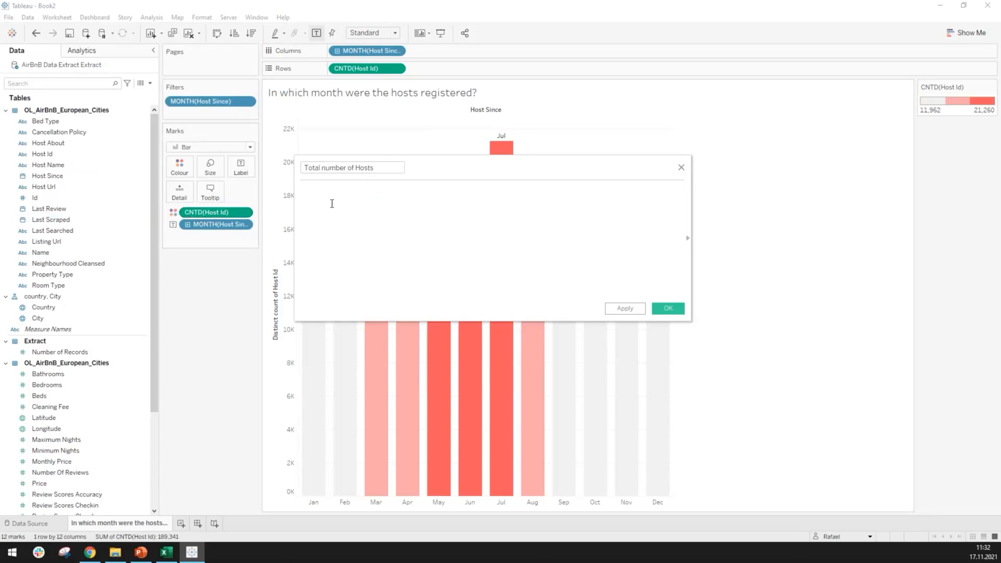
type("co")
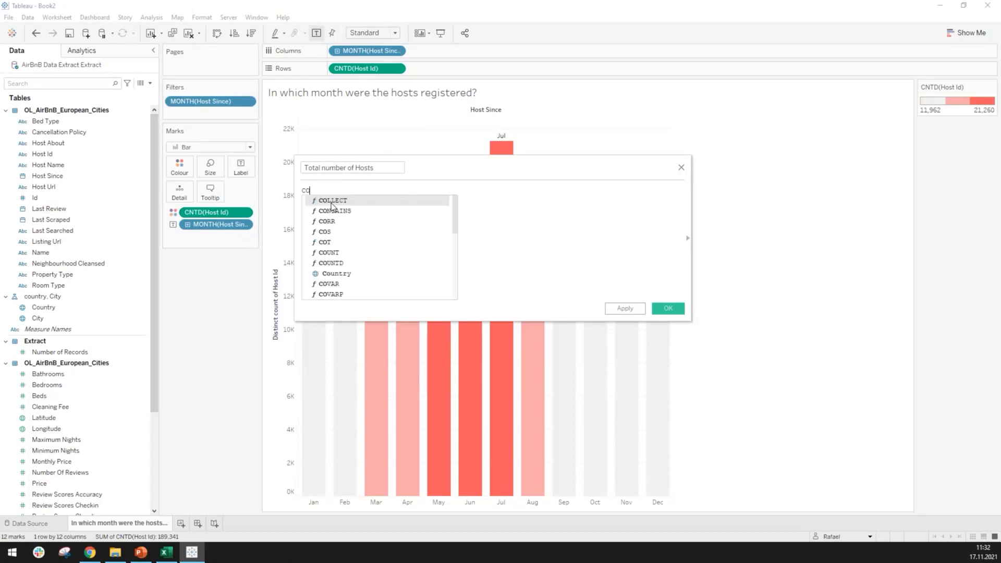
type("uNT")
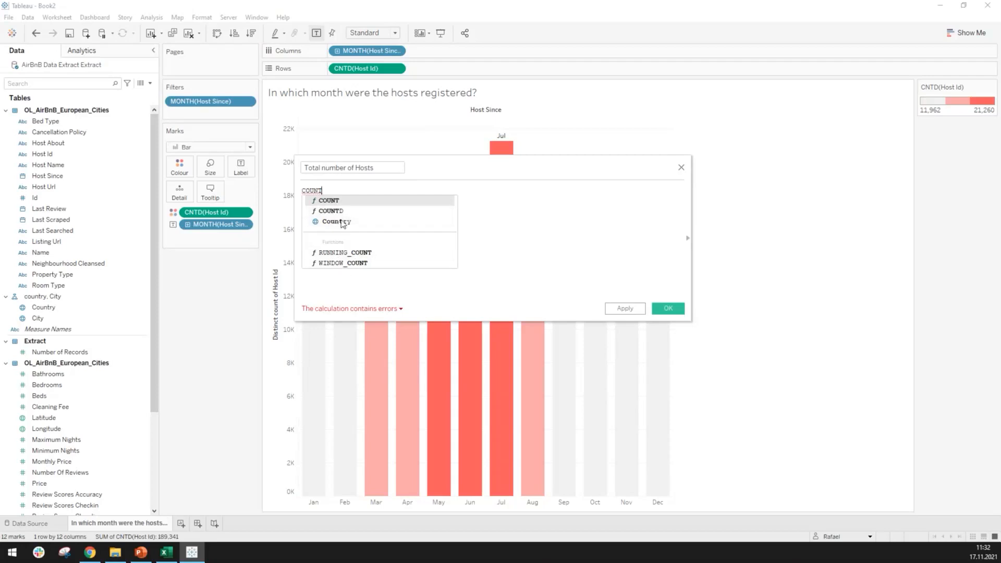
left_click(349, 203)
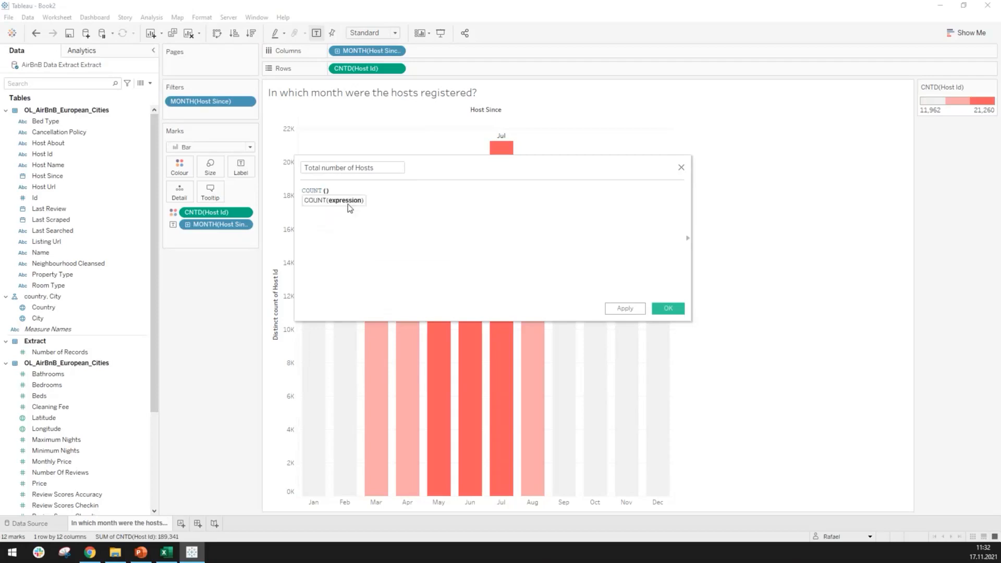
key("Left")
type("D")
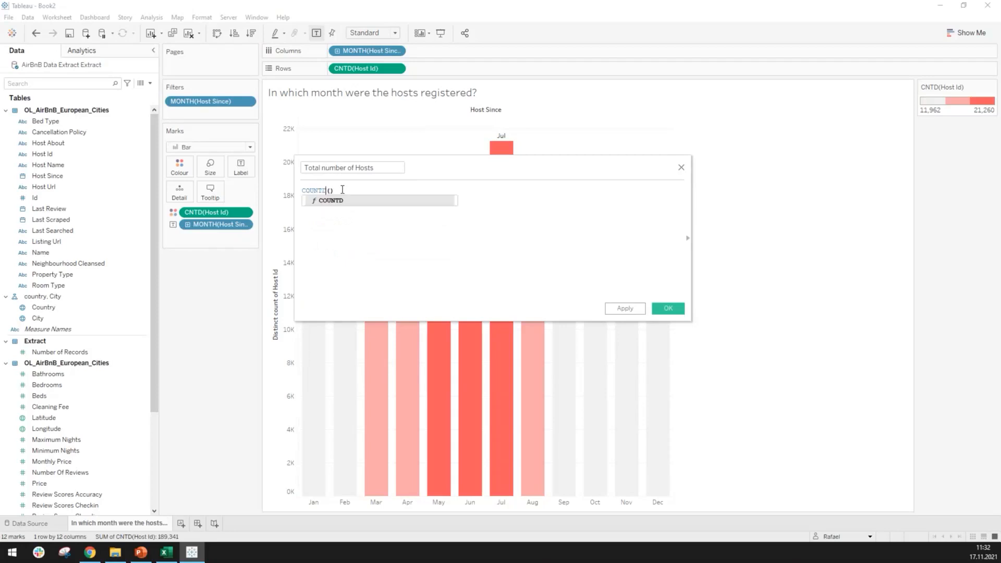
left_click(371, 189)
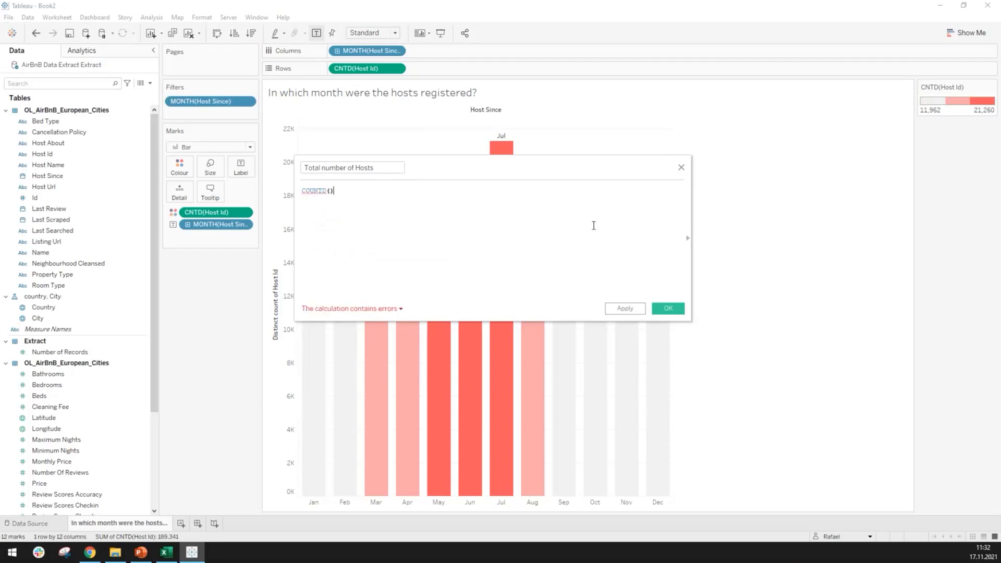
Step: Show the function reference beside the formula, search it for COUNT and view the description of COUNTD
left_click_drag(632, 163, 624, 160)
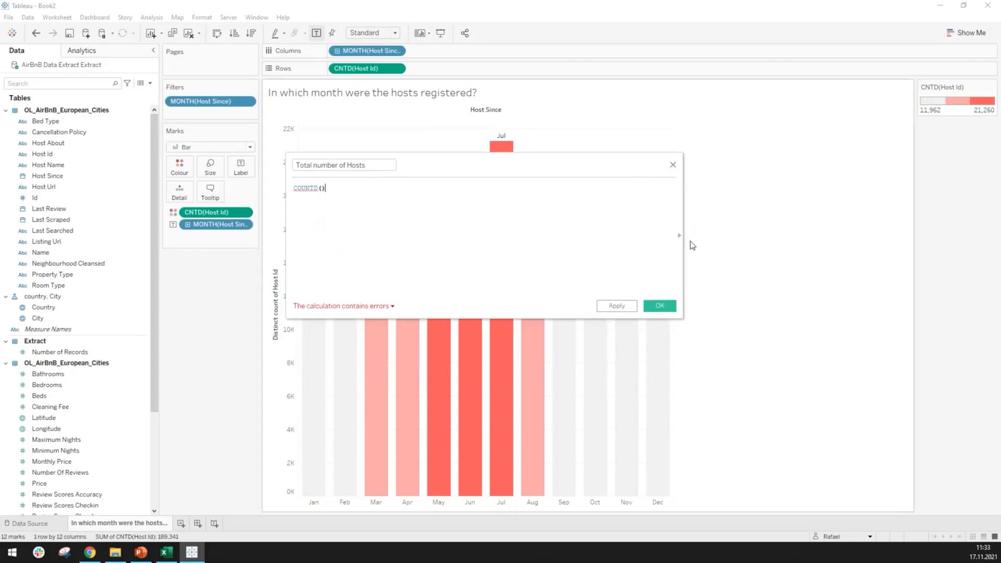
left_click(680, 237)
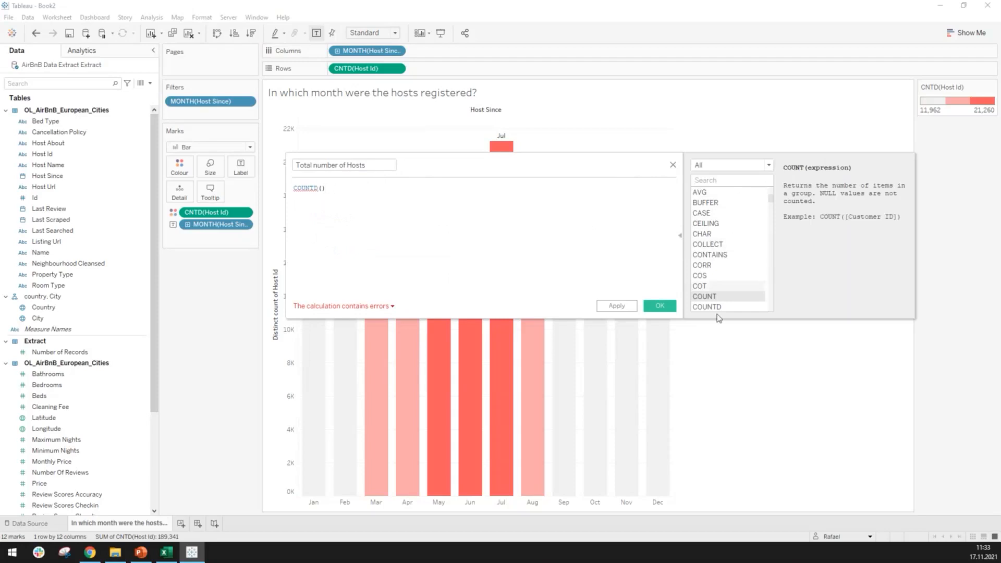
type("COUNT")
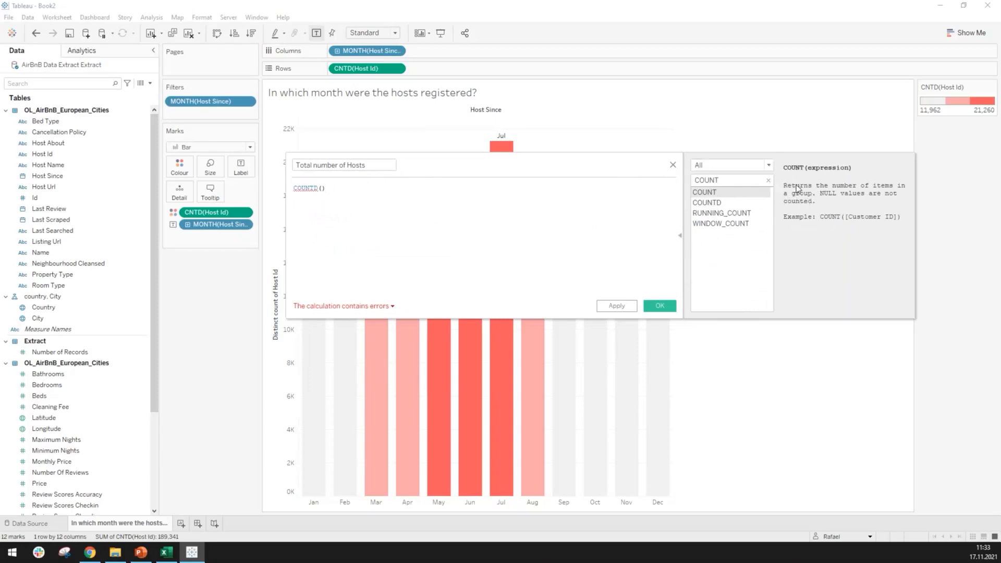
left_click(719, 204)
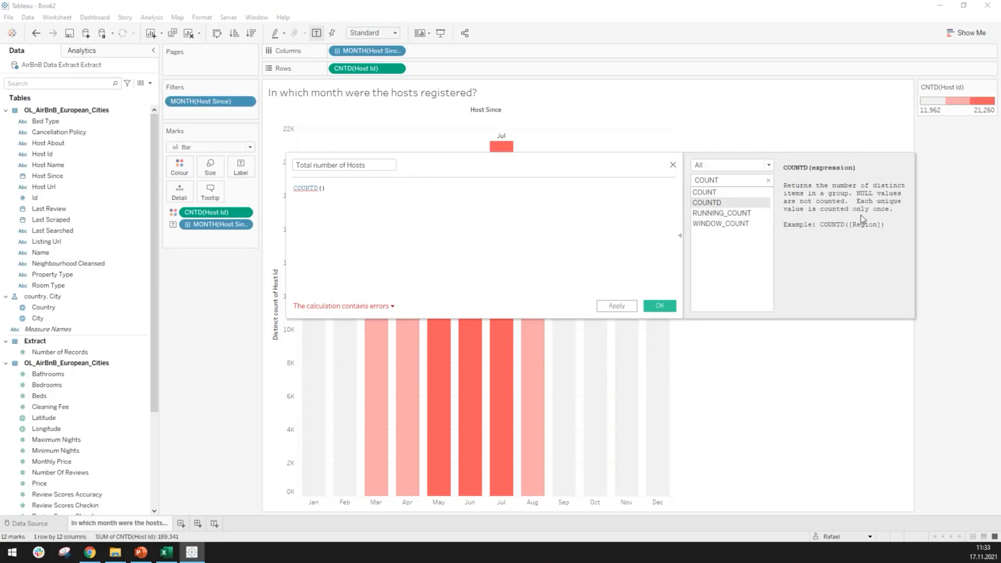
Step: Hide the function reference and delete the closing parenthesis from the COUNTD formula
left_click(680, 236)
left_click(347, 190)
key("BackSpace")
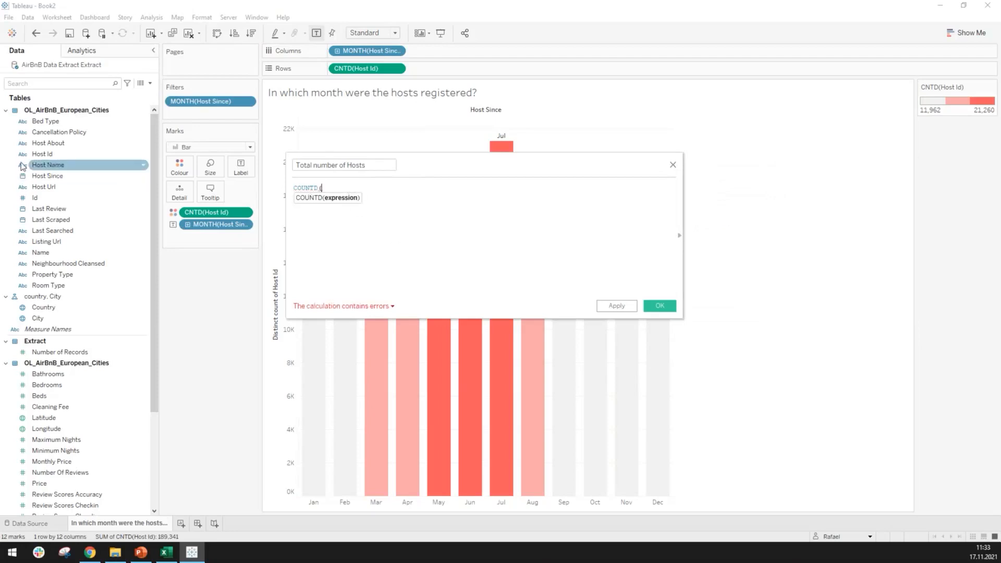
Step: Try inserting Host Id into the COUNTD formula from the autocomplete suggestions, and remove it again
left_click(38, 156)
left_click(395, 192)
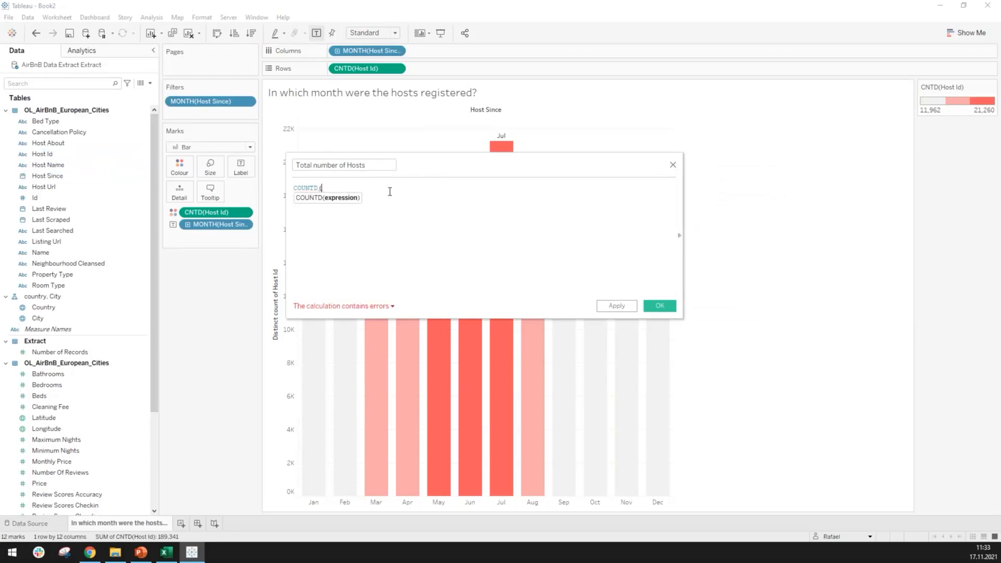
type("Hosti")
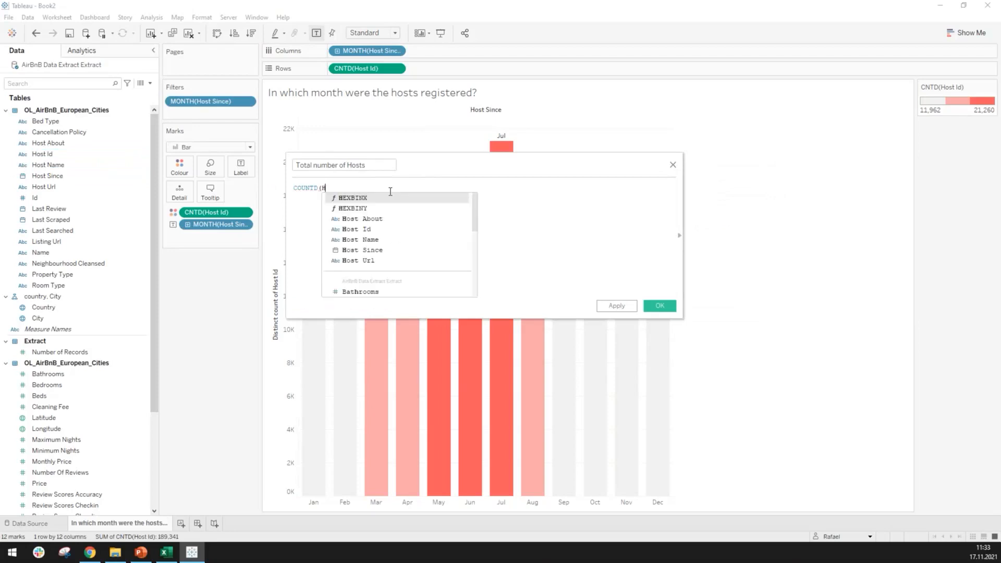
key("BackSpace")
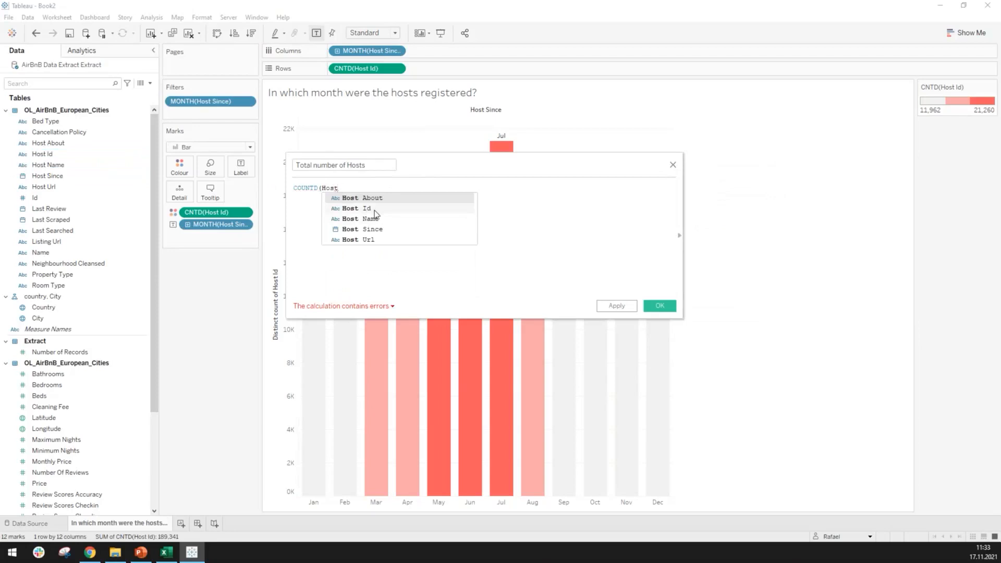
double_click(375, 208)
key("BackSpace")
key("BackSpace")
key("BackSpace")
key("BackSpace")
key("BackSpace")
key("BackSpace")
key("BackSpace")
key("BackSpace")
key("BackSpace")
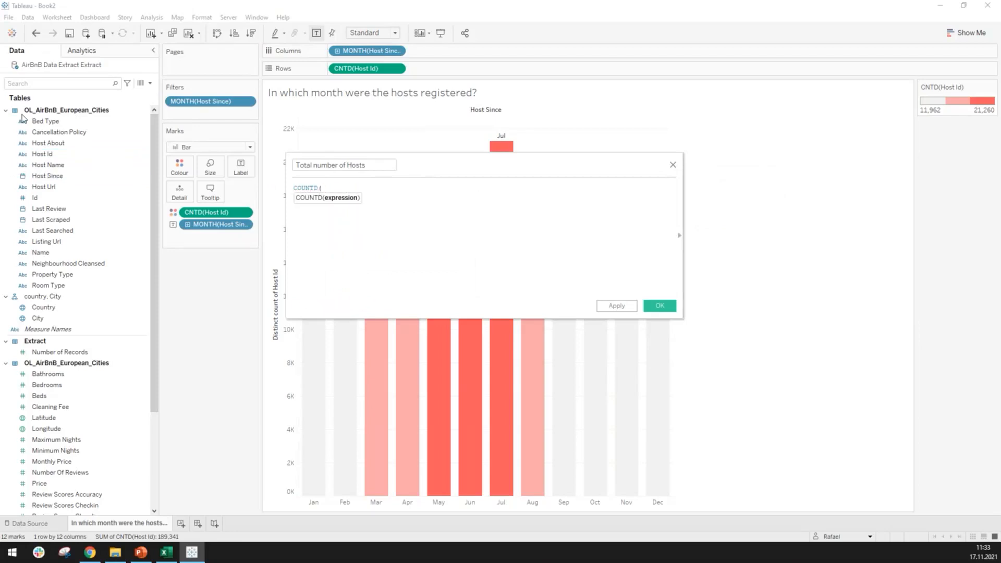
Step: Insert the Host Id field from the data source to complete the formula as COUNTD([Host Id]), and save the calculated field
left_click(53, 155)
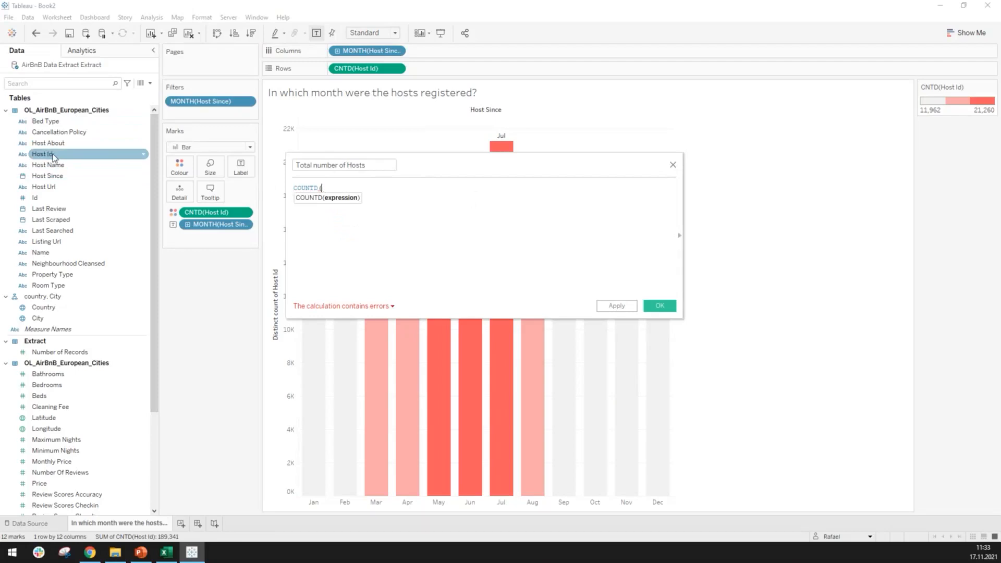
left_click(52, 154)
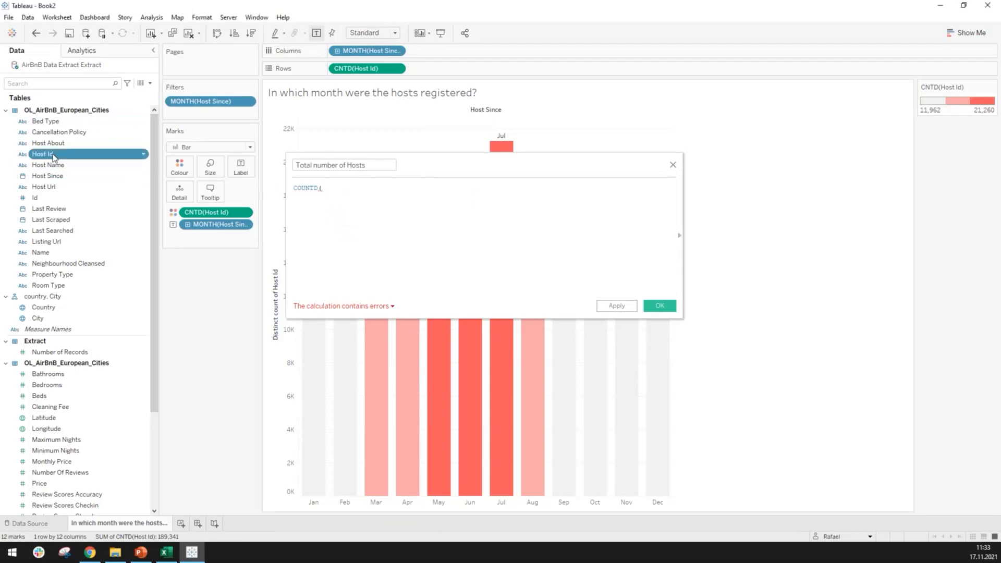
left_click_drag(54, 157, 353, 208)
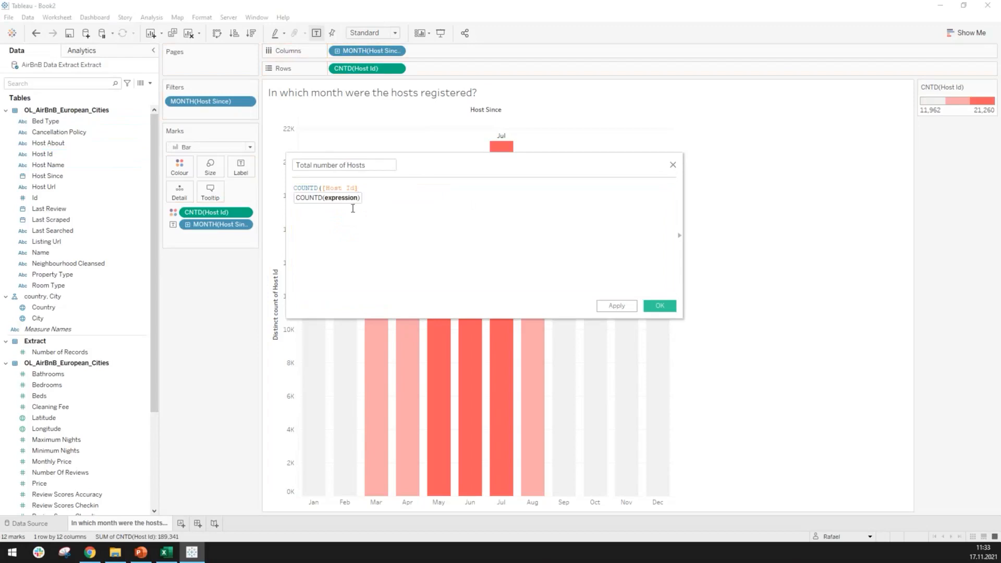
type(")")
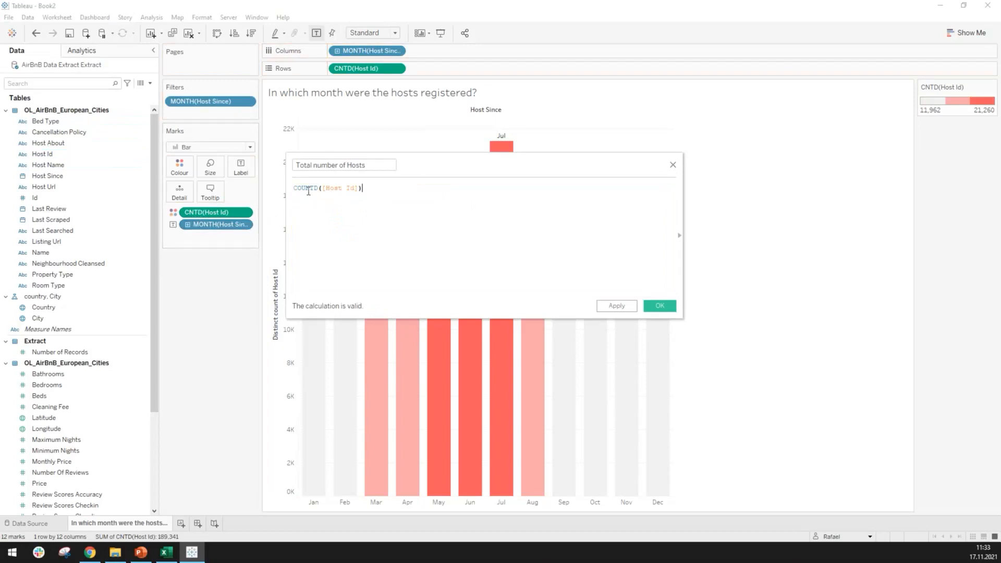
left_click_drag(306, 189, 366, 210)
left_click(366, 209)
left_click(339, 165)
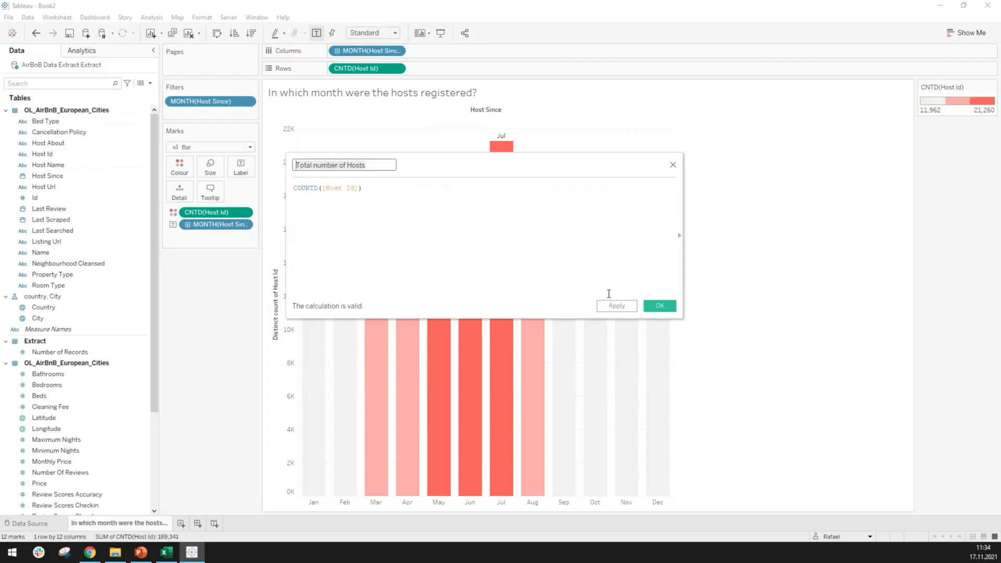
left_click(659, 306)
Step: Add the Total number of Hosts calculated field to the bar labels
scroll(73, 443, "down", 2)
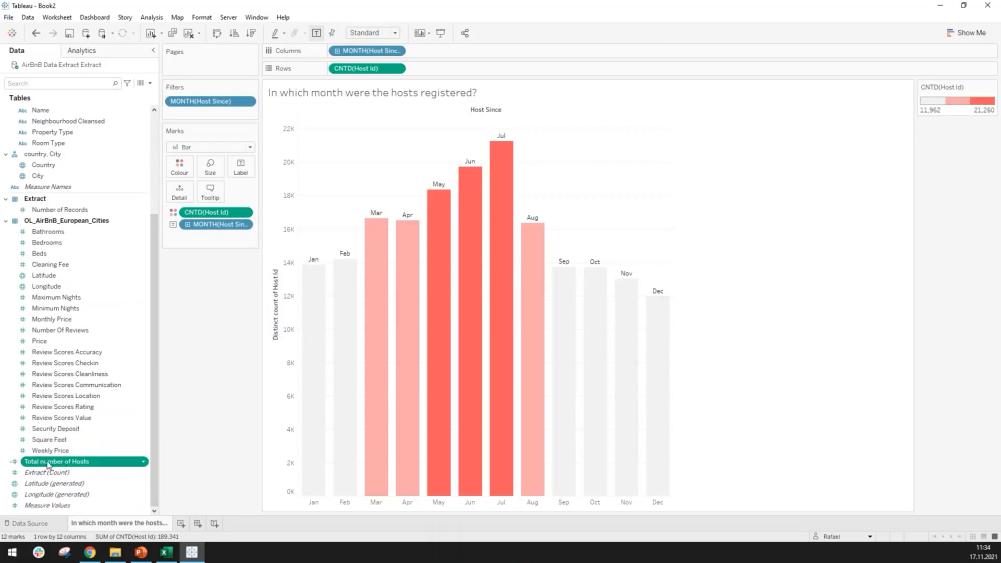
left_click_drag(48, 465, 243, 176)
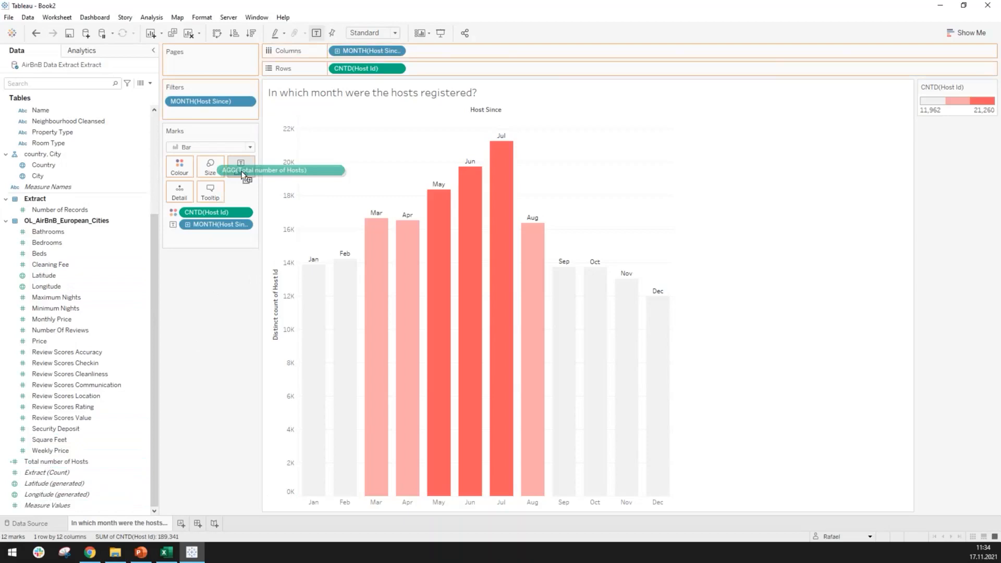
left_click_drag(243, 175, 243, 176)
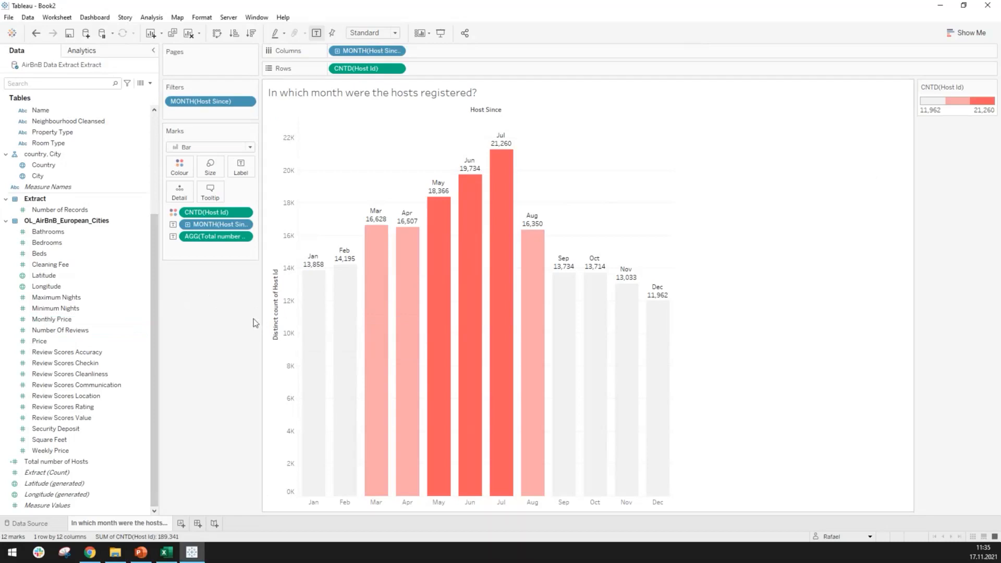
Step: Widen the Marks card and remove Total number of Hosts from the bar labels
left_click_drag(260, 318, 281, 318)
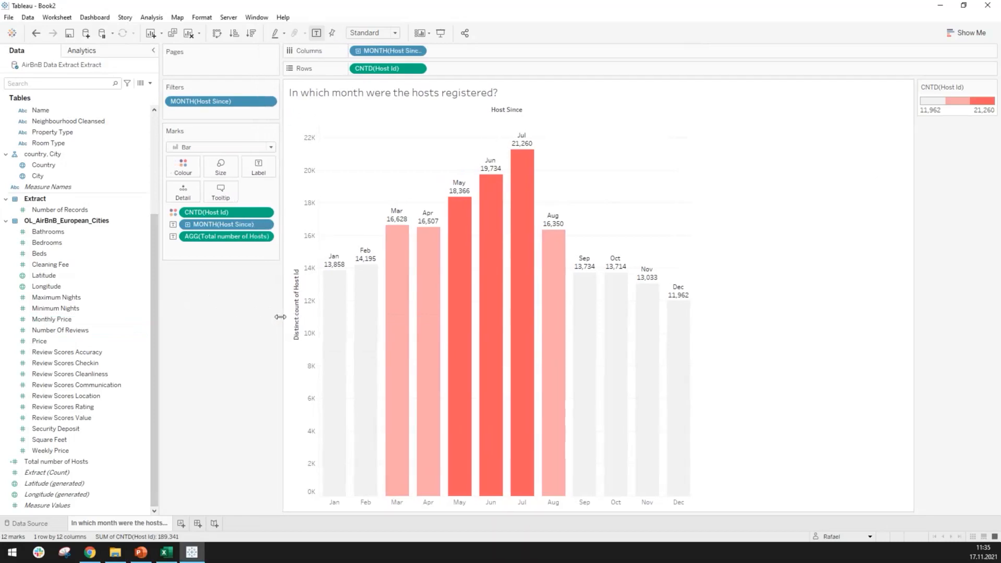
left_click_drag(210, 240, 210, 295)
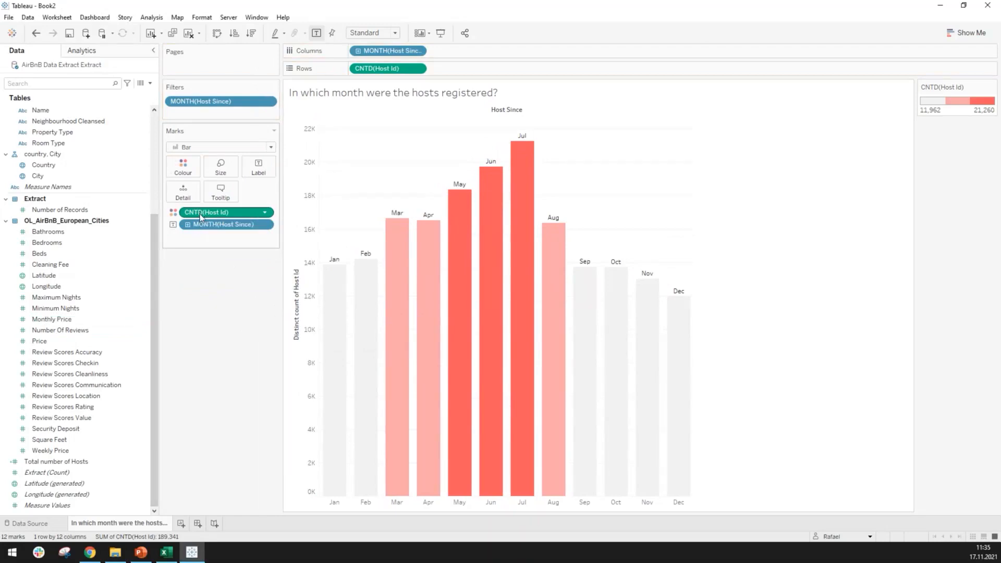
Step: Use the distinct count of Host Id as a bar label while also keeping it on Colour
left_click_drag(199, 214, 248, 169)
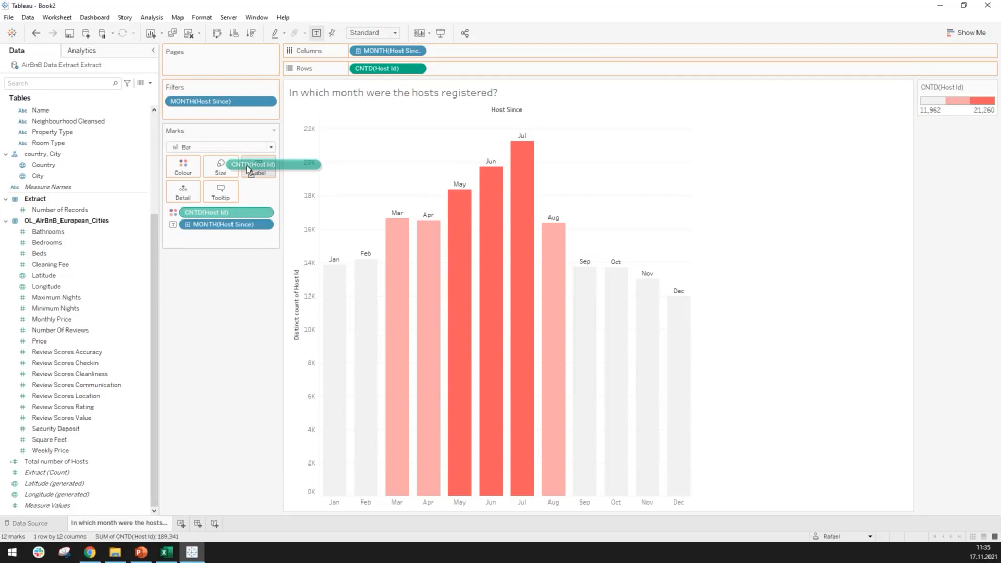
left_click_drag(246, 164, 246, 165)
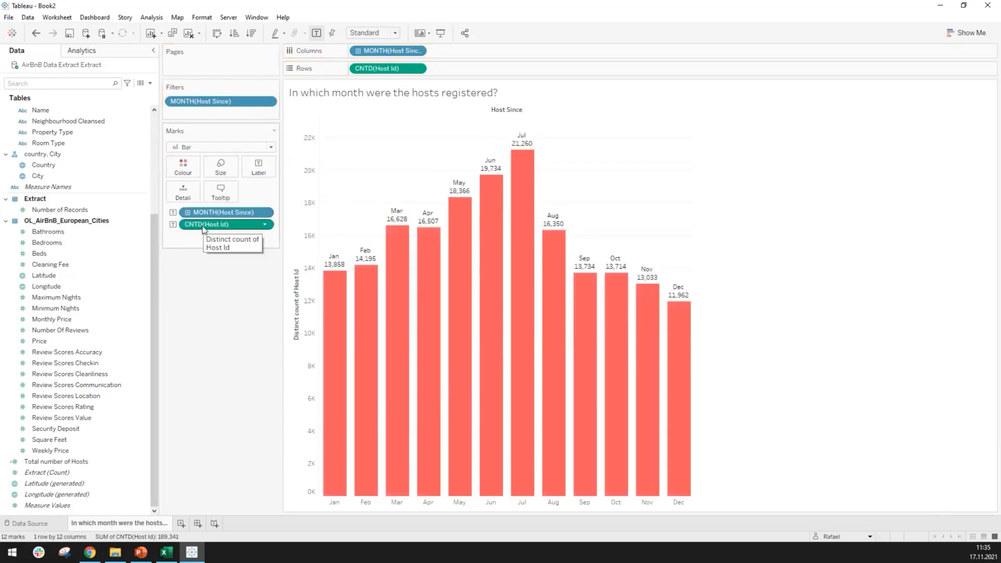
left_click_drag(203, 224, 183, 167)
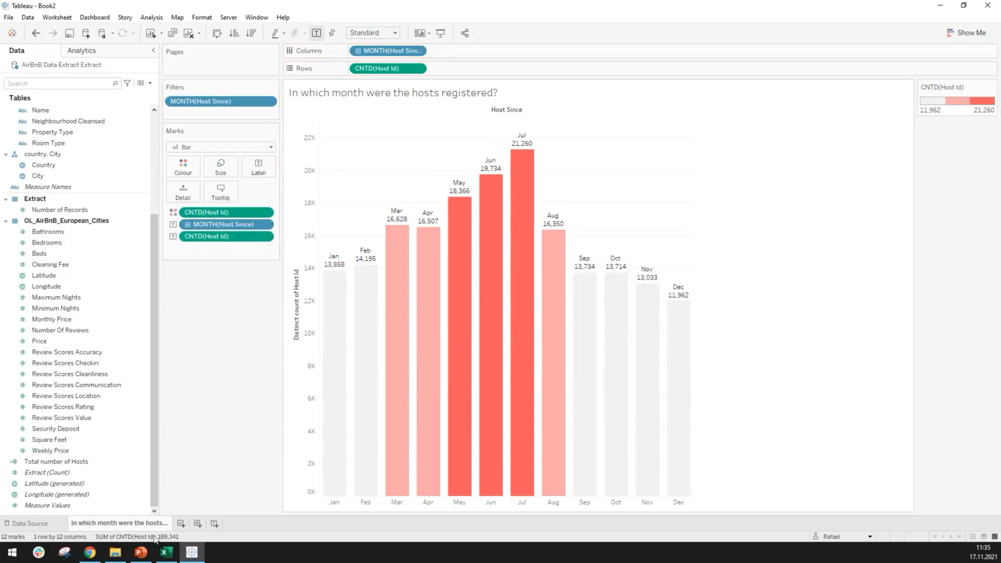
Step: Add a new worksheet and name it "IN which year were the hosts registered?"
left_click(162, 34)
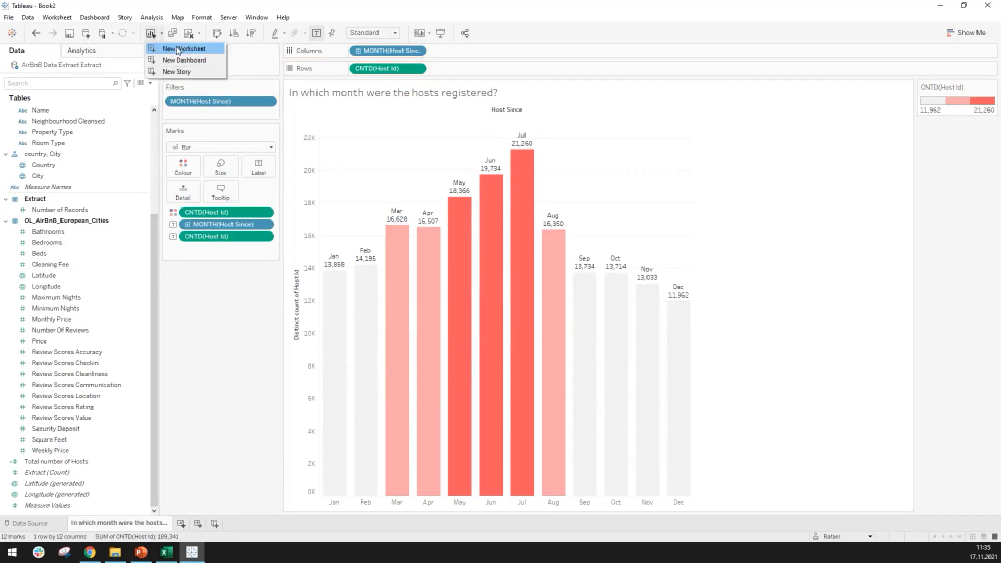
left_click(236, 337)
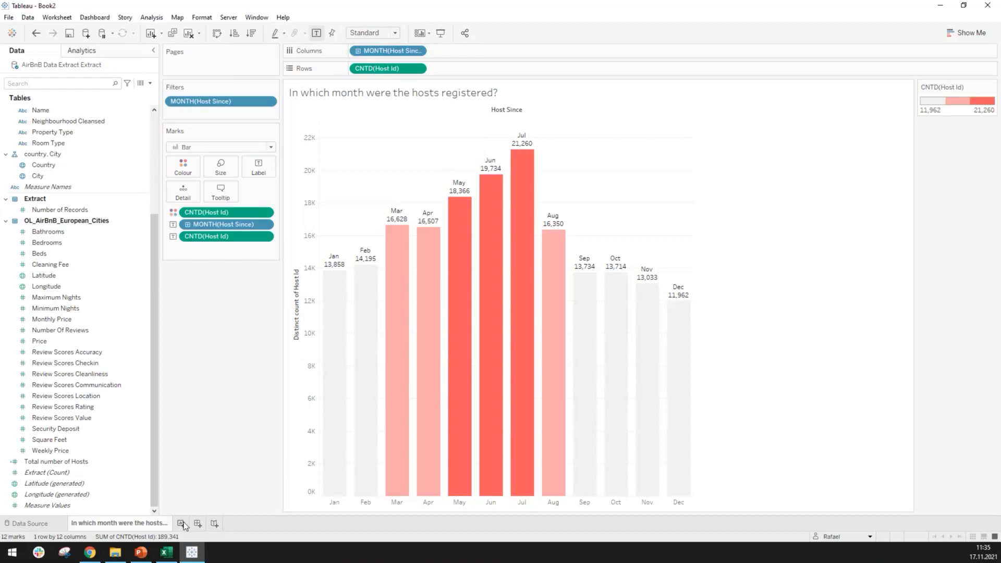
left_click(180, 524)
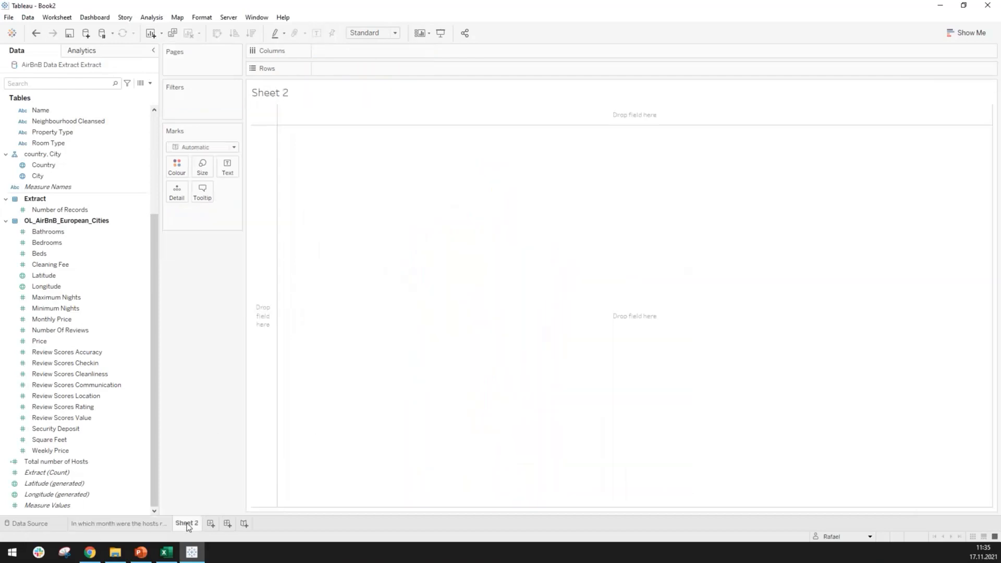
double_click(187, 524)
type("IN which year")
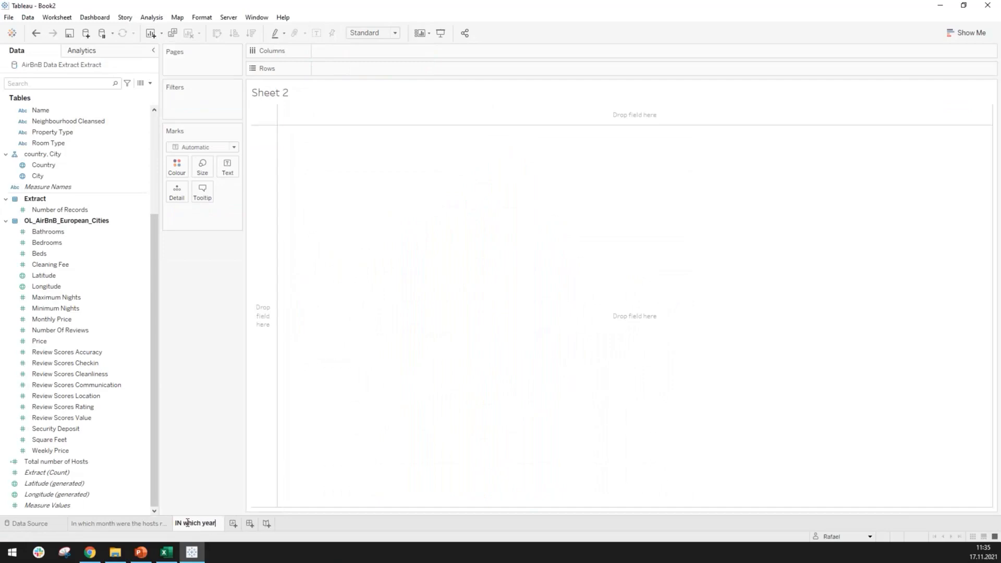
type(" were the ")
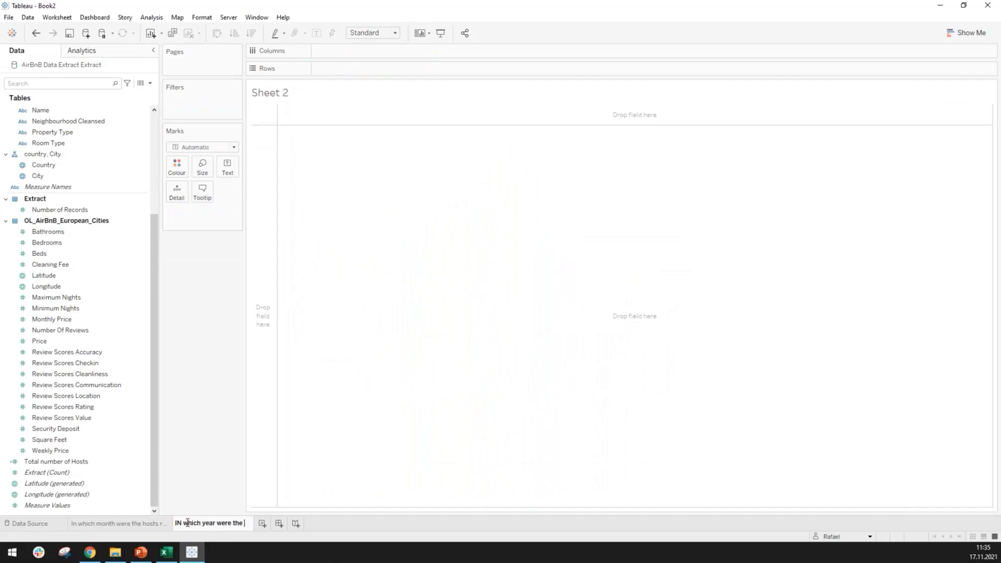
type("hosts ")
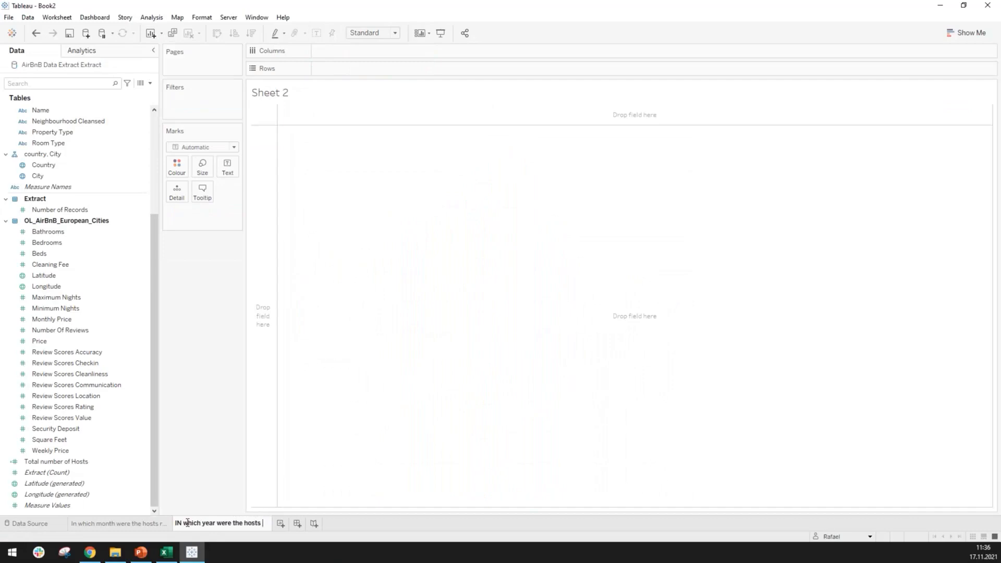
type("registered?")
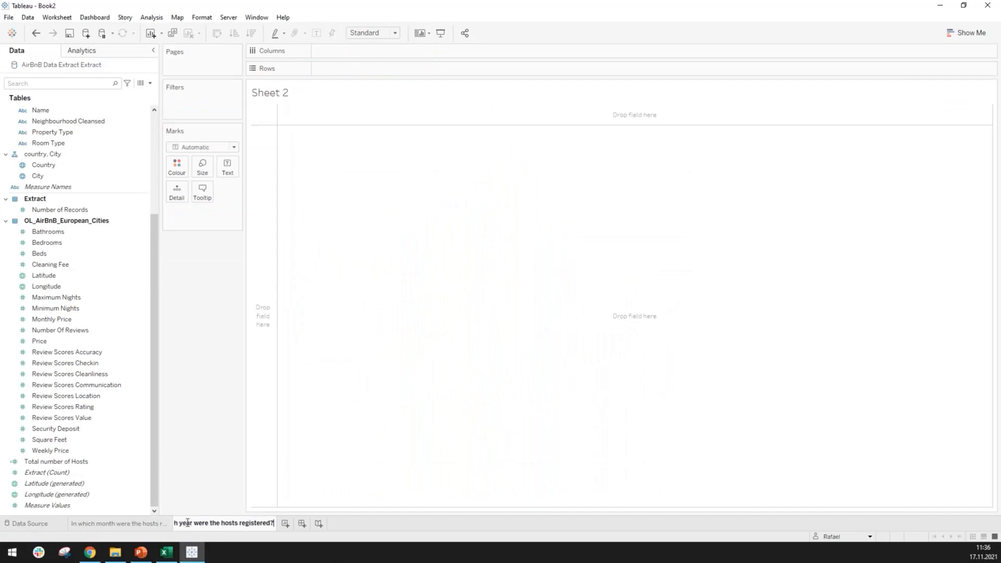
key("Return")
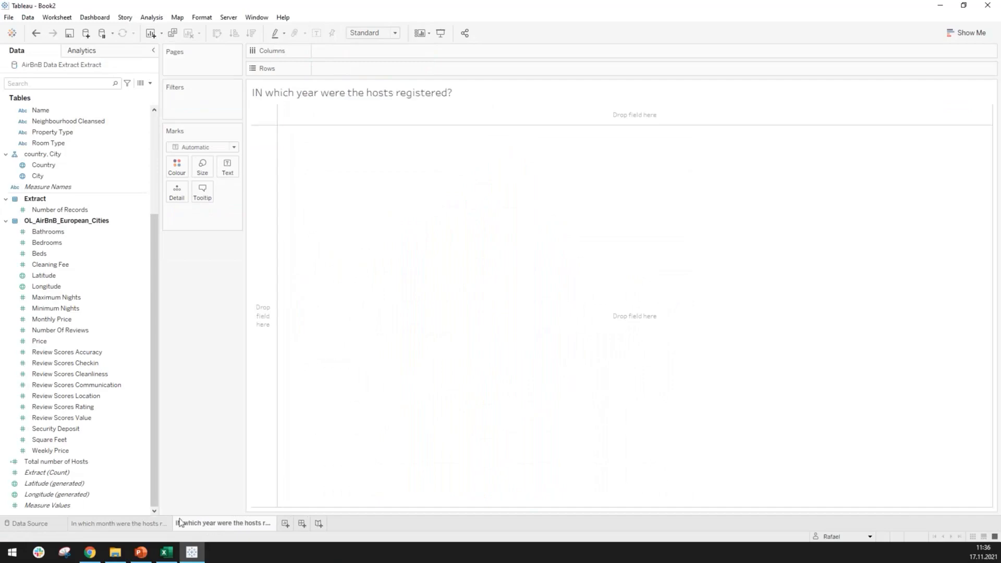
Step: Correct the capitalisation in the new worksheet's name to "In which year were the hosts registered?"
double_click(179, 524)
left_click_drag(177, 525, 174, 526)
left_click(182, 523)
key("BackSpace")
type("n")
key("Return")
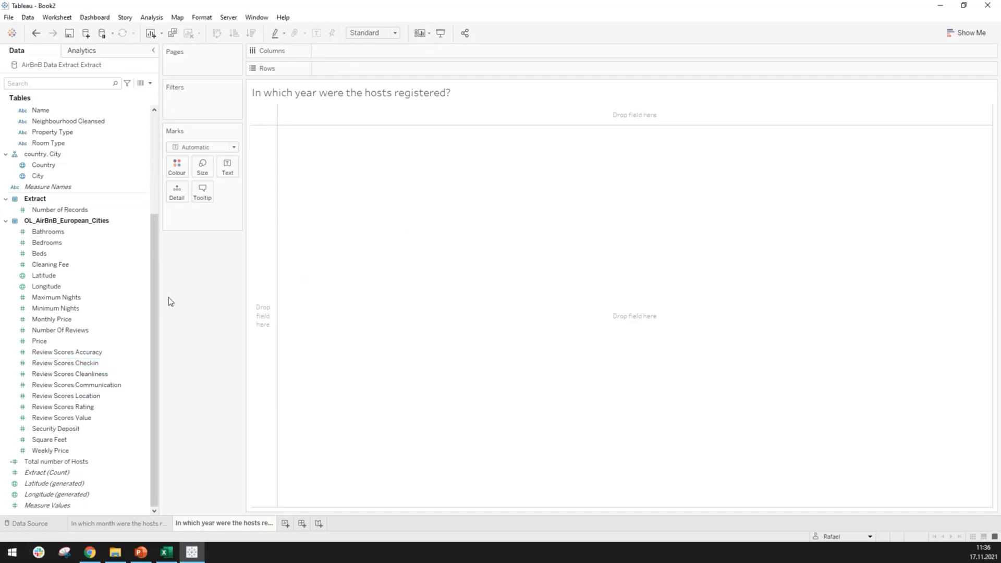
Step: Widen the Data pane and place Host Since by year on Rows in the "In which year were the hosts registered?" worksheet
left_click(134, 523)
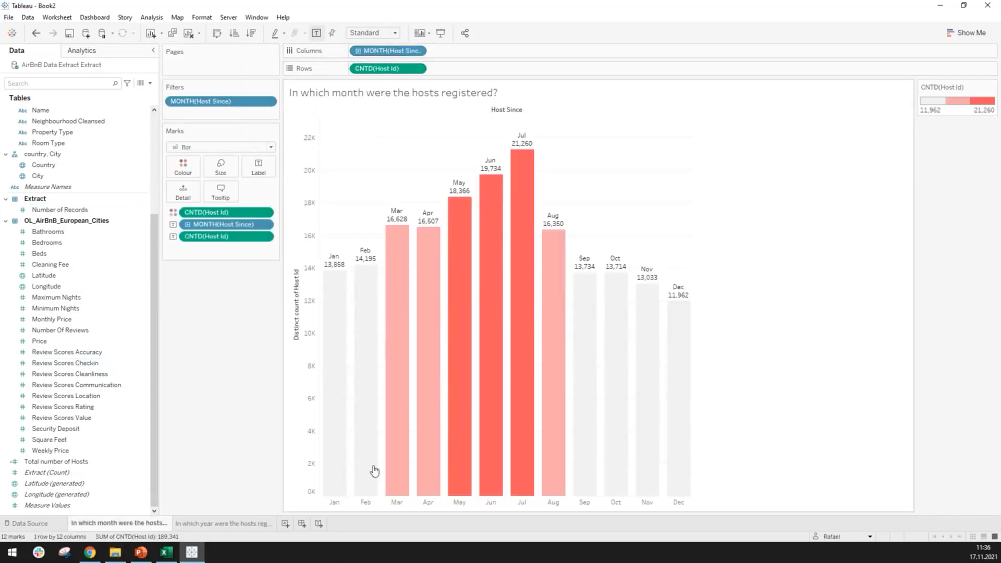
left_click(204, 526)
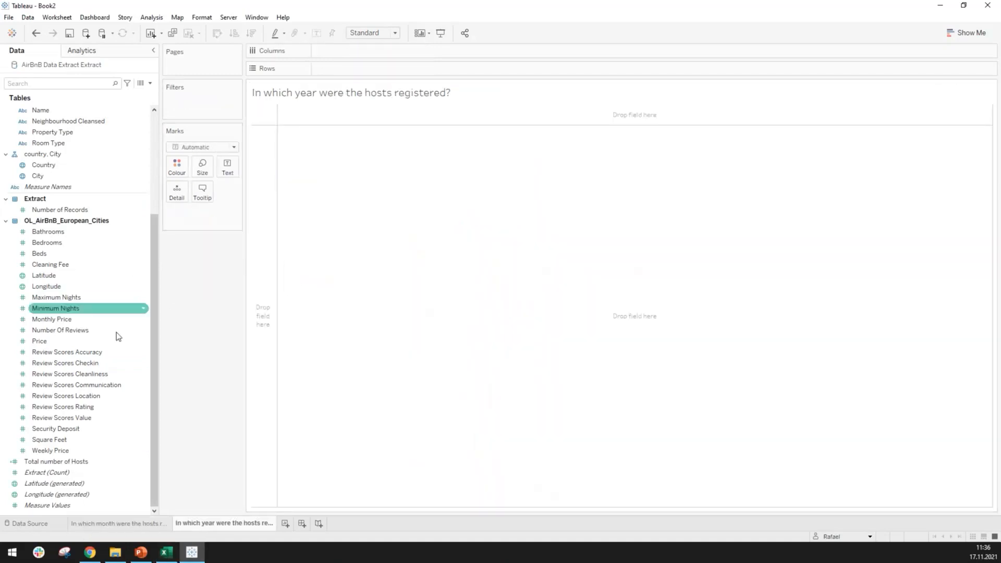
left_click_drag(161, 323, 173, 224)
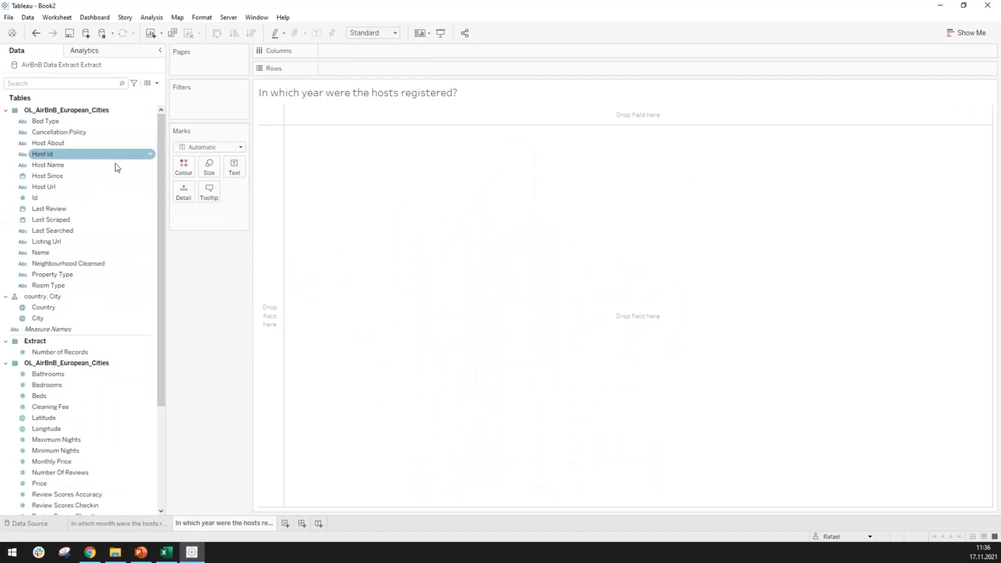
left_click(70, 176)
left_click(45, 176)
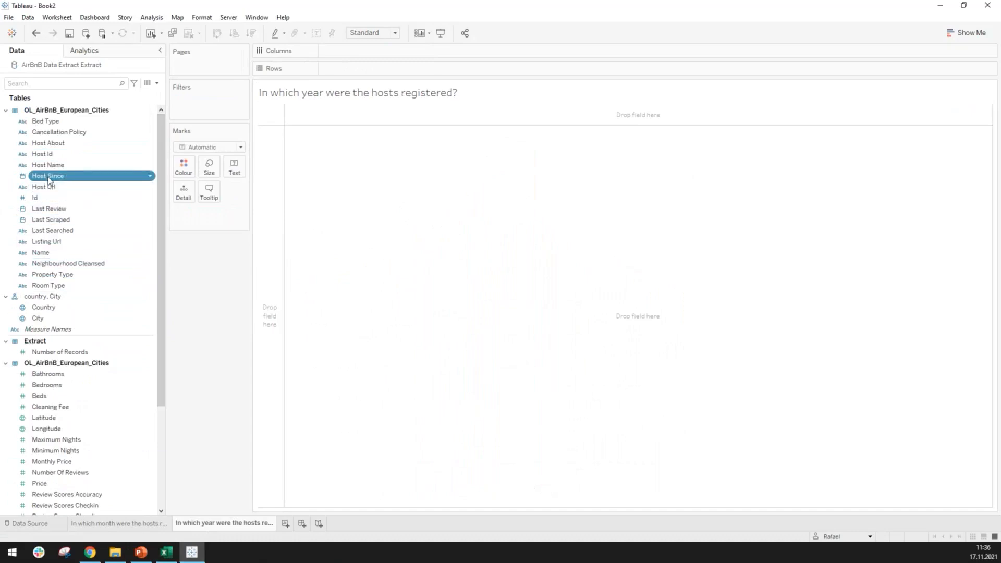
left_click(48, 177)
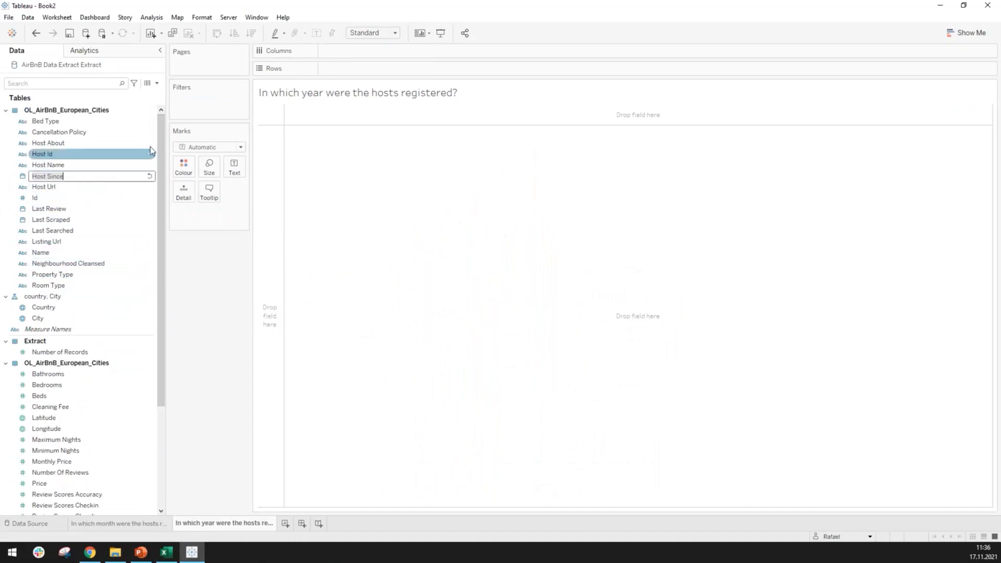
left_click(251, 296)
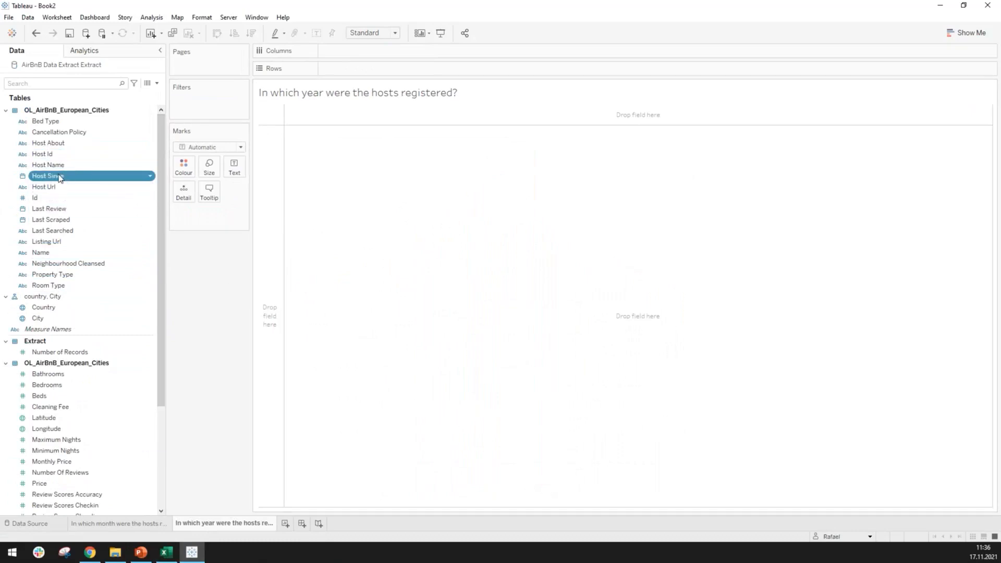
left_click_drag(60, 178, 351, 68)
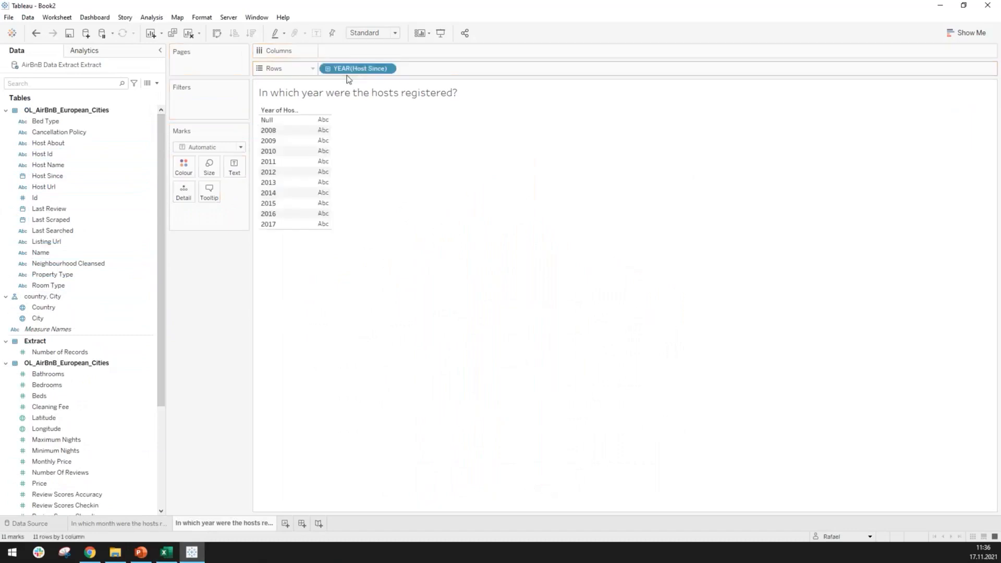
mouse_move(328, 174)
left_click(269, 121)
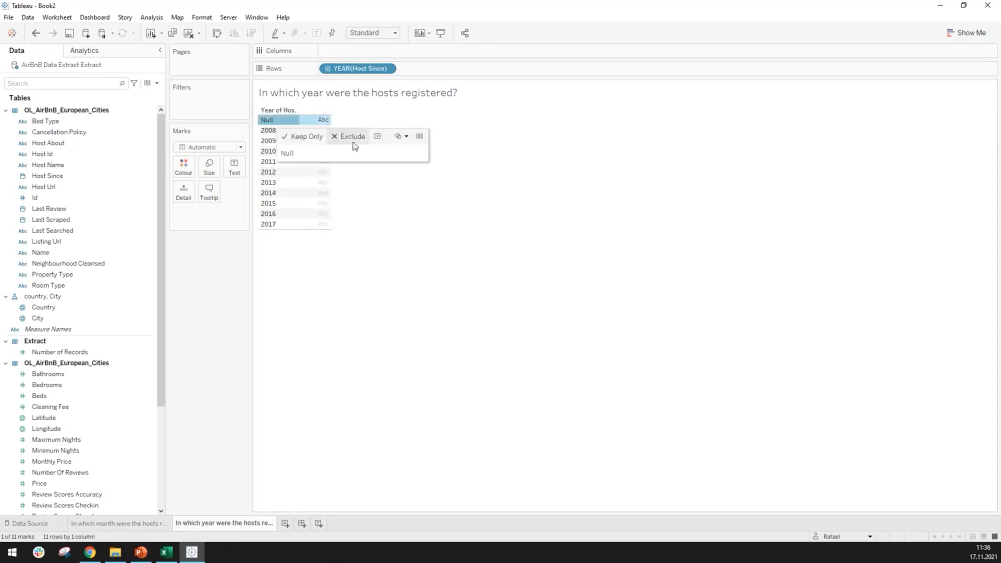
left_click(205, 317)
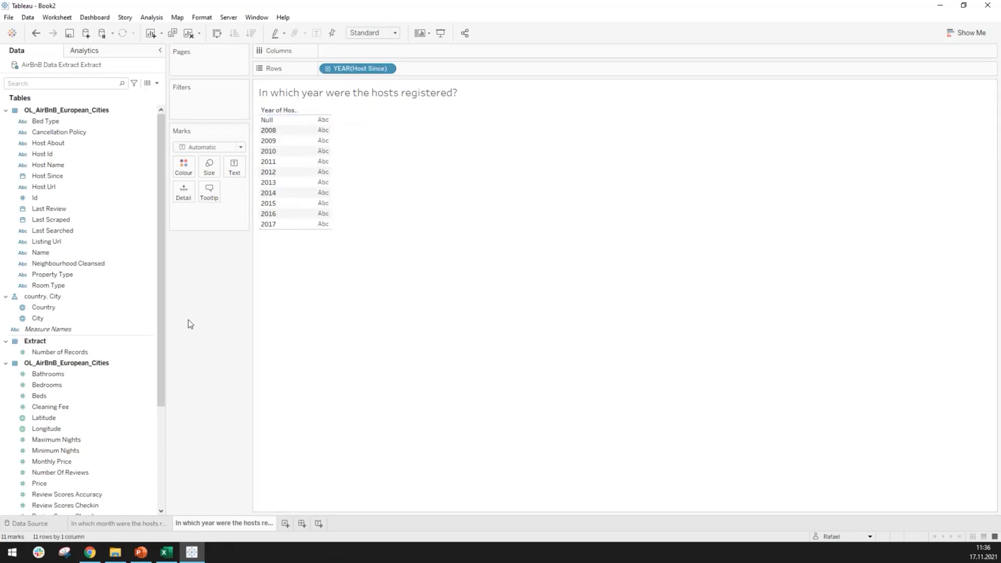
Step: Filter the worksheet by the years of Host Since, leaving out Null
left_click(52, 178)
left_click_drag(56, 179, 197, 102)
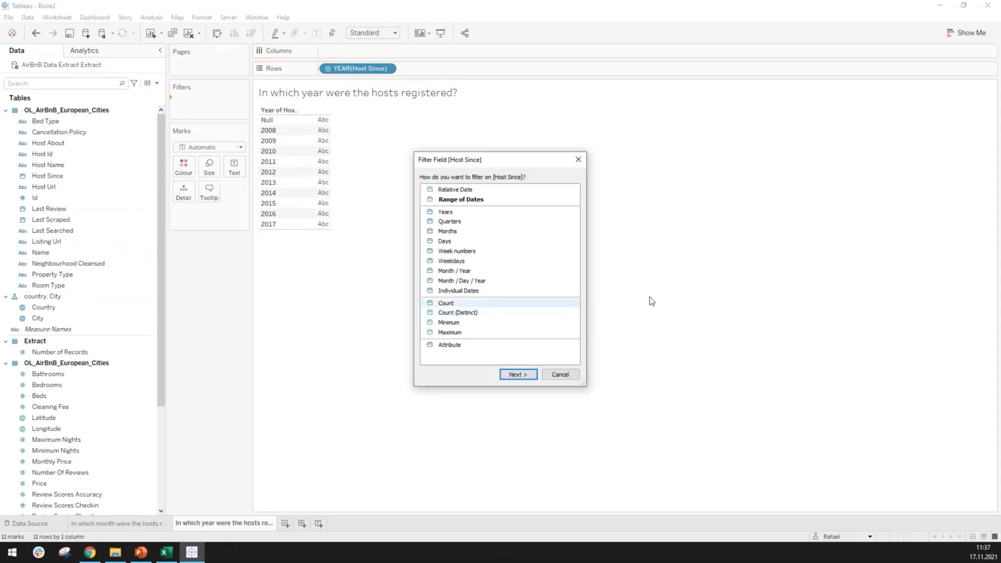
left_click(444, 212)
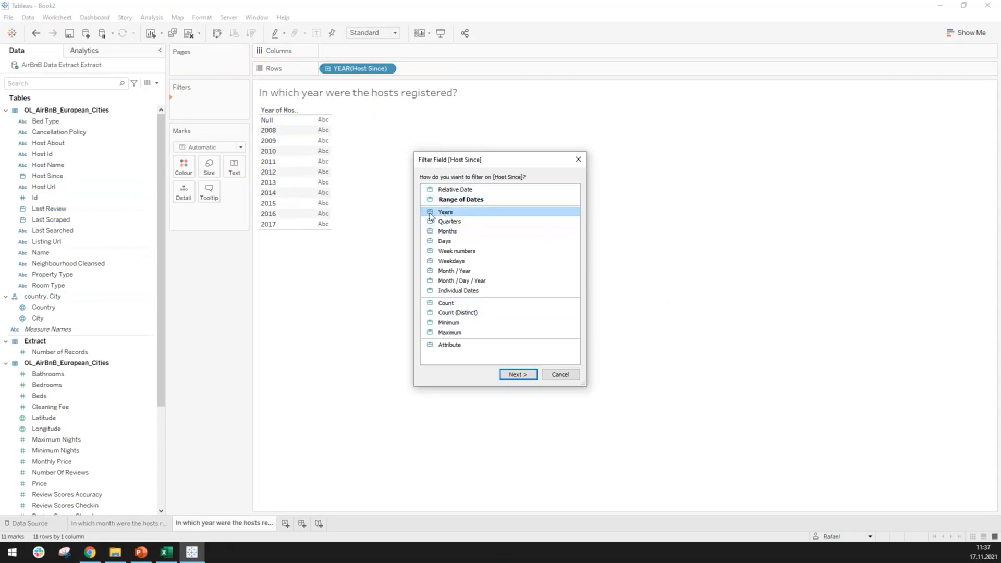
left_click(523, 376)
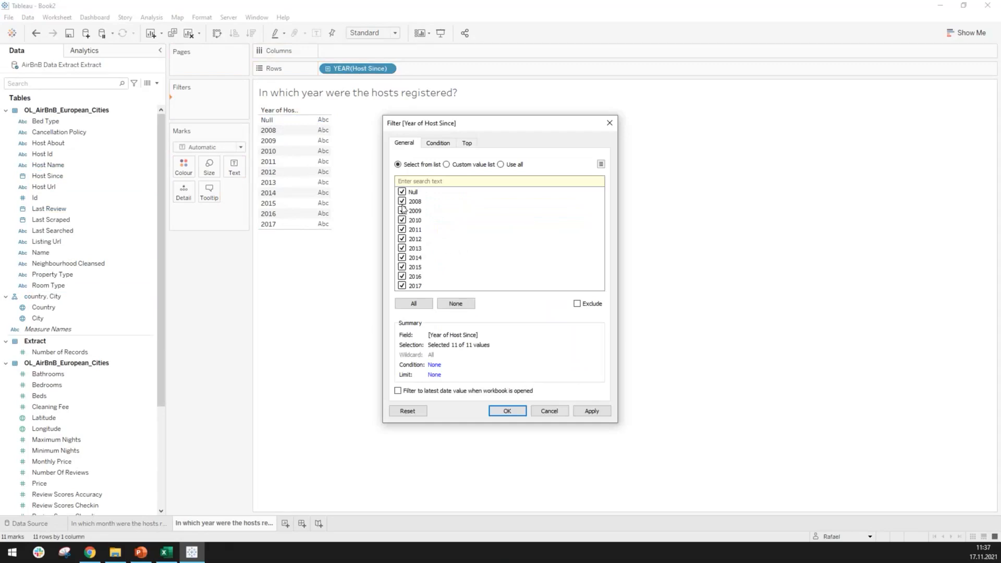
left_click(402, 192)
left_click(506, 412)
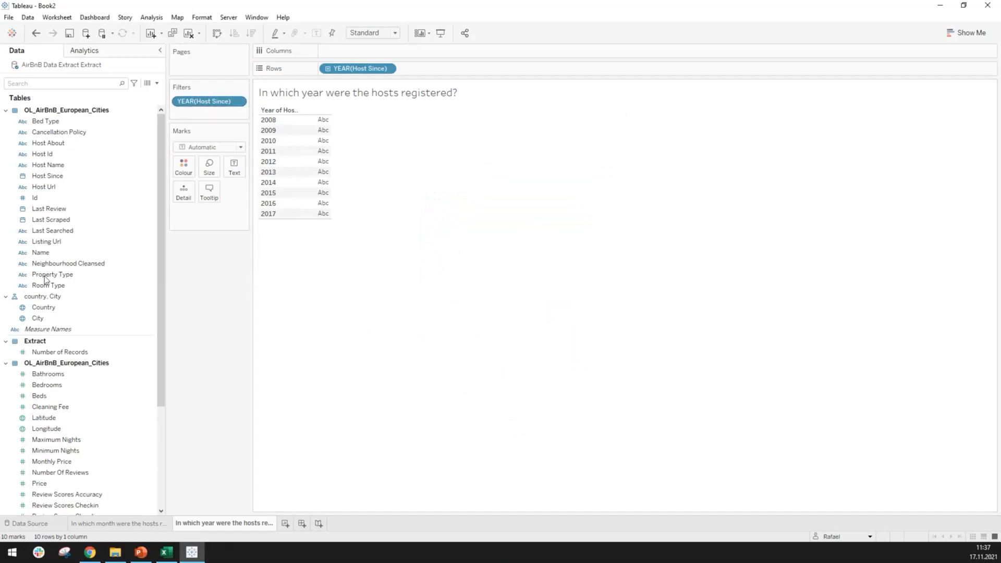
Step: Widen the Data pane slightly and place the Total number of Hosts measure on Columns
left_click_drag(166, 273, 171, 273)
scroll(152, 286, "down", 5)
scroll(145, 330, "down", 1)
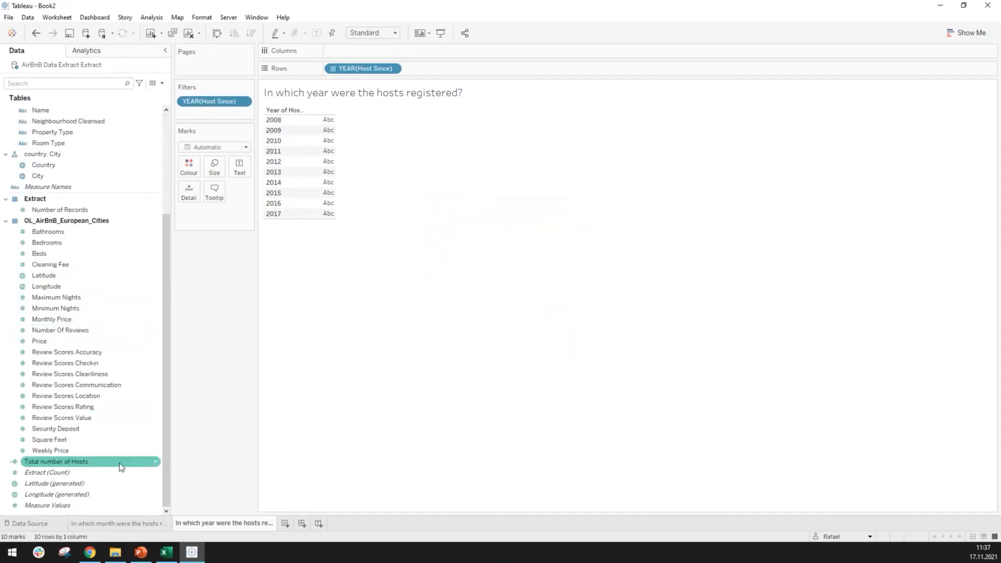
scroll(168, 214, "up", 1)
scroll(166, 211, "up", 4)
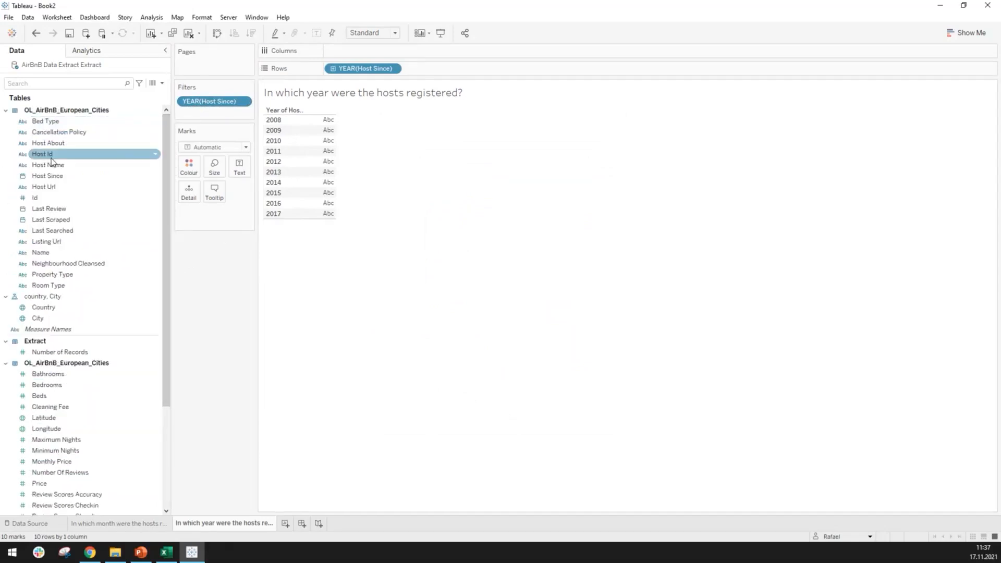
left_click_drag(52, 159, 92, 168)
scroll(91, 173, "down", 2)
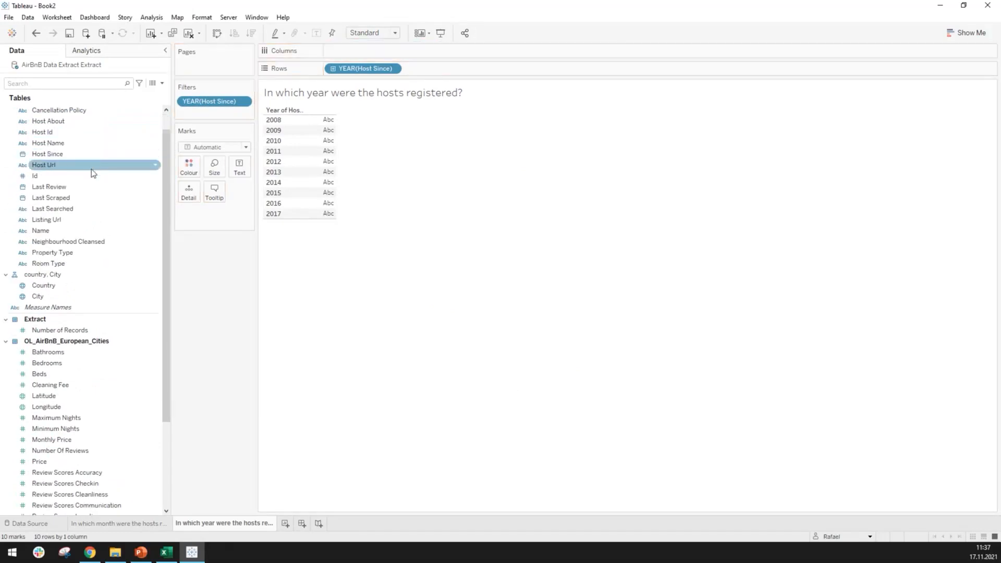
scroll(92, 172, "down", 4)
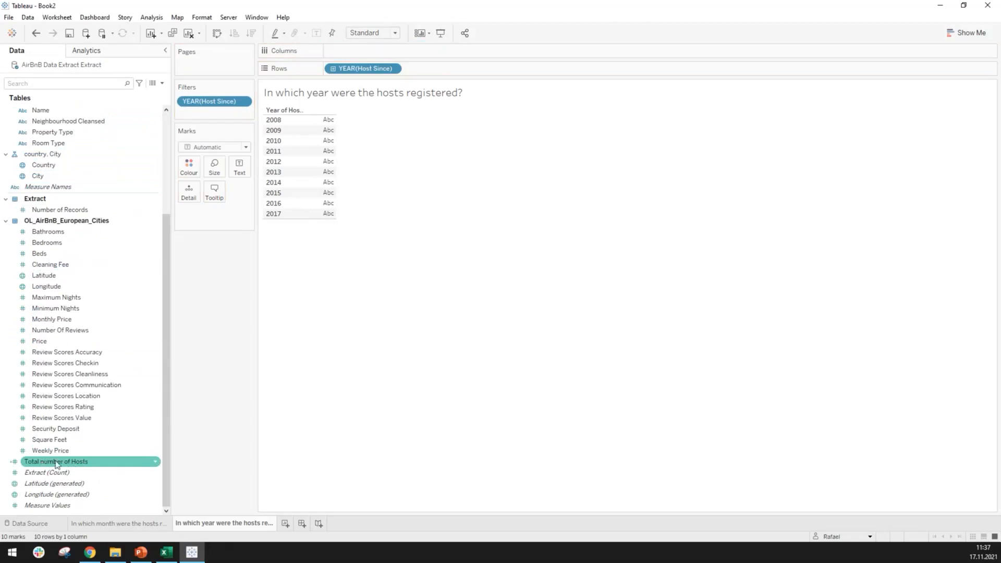
left_click(38, 465)
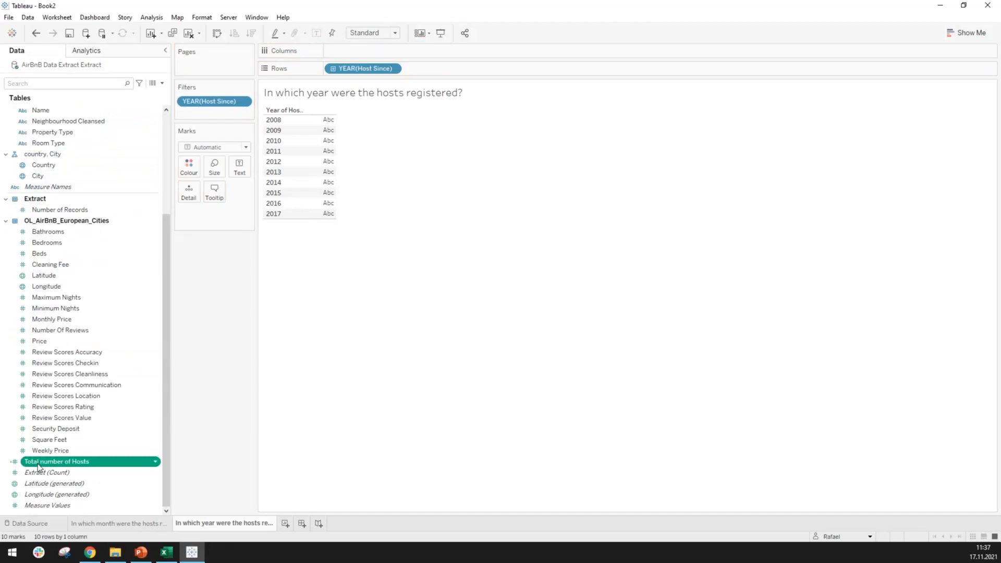
left_click_drag(57, 466, 350, 55)
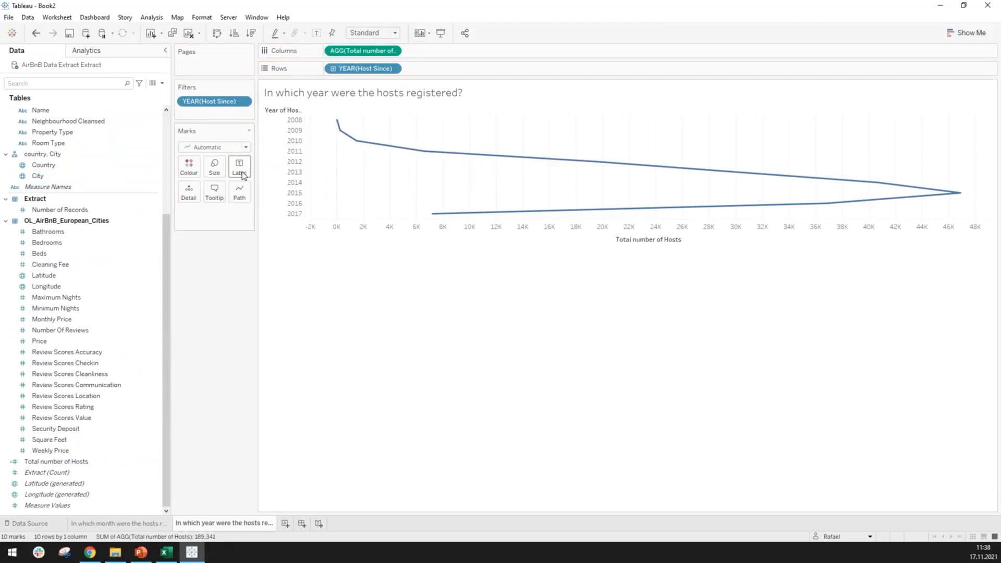
Step: Try the Bar mark type on the chart of hosts per year and undo it
left_click(245, 149)
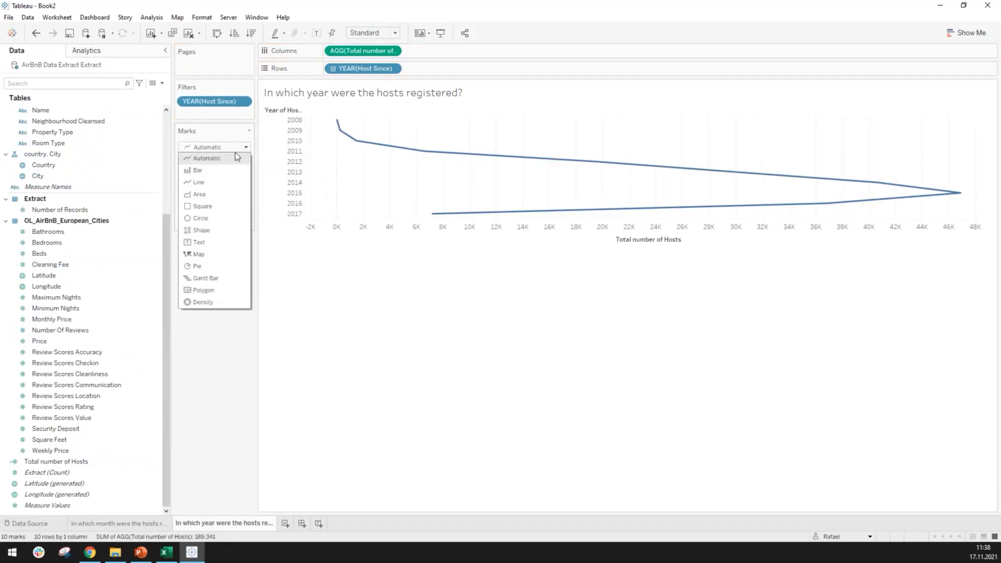
left_click(243, 148)
left_click(244, 148)
left_click(219, 172)
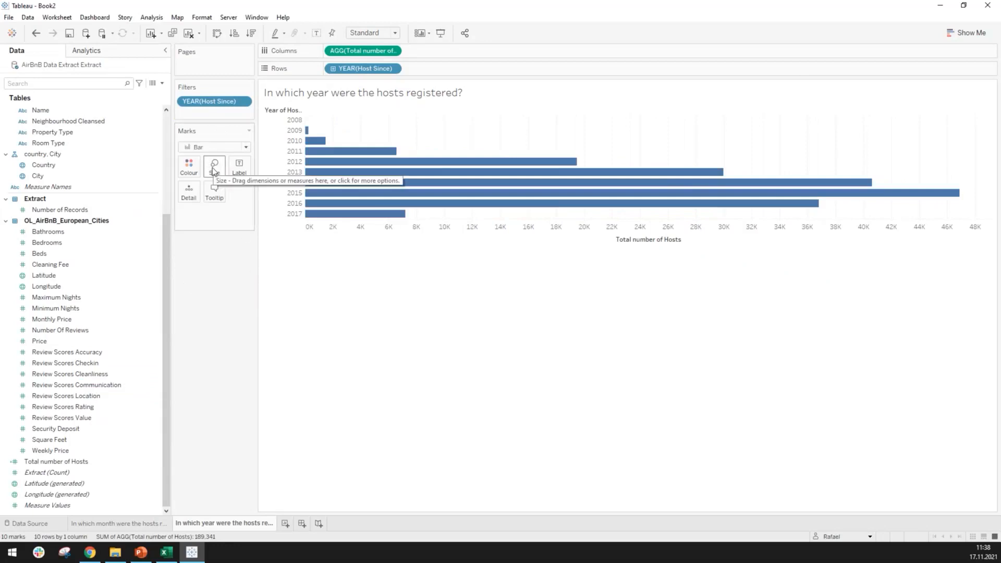
key("ctrl+z")
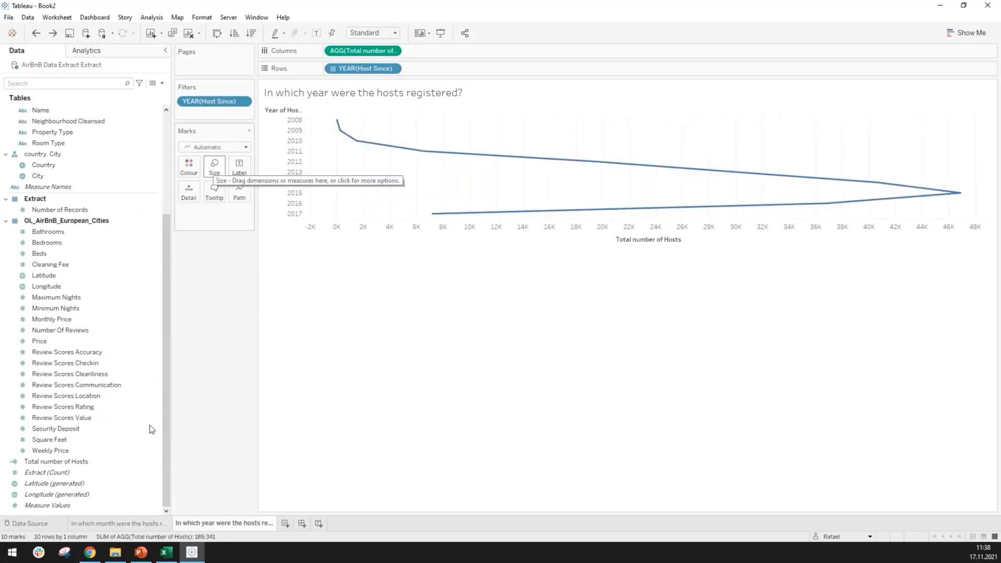
Step: Turn the line chart into horizontal bars using the Show Me chart suggestions
left_click(961, 39)
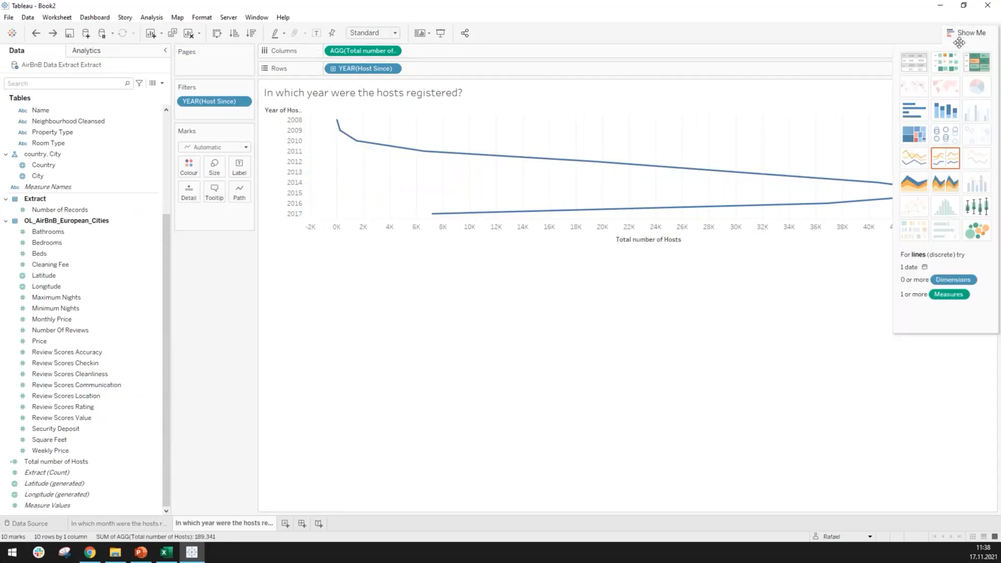
left_click(967, 38)
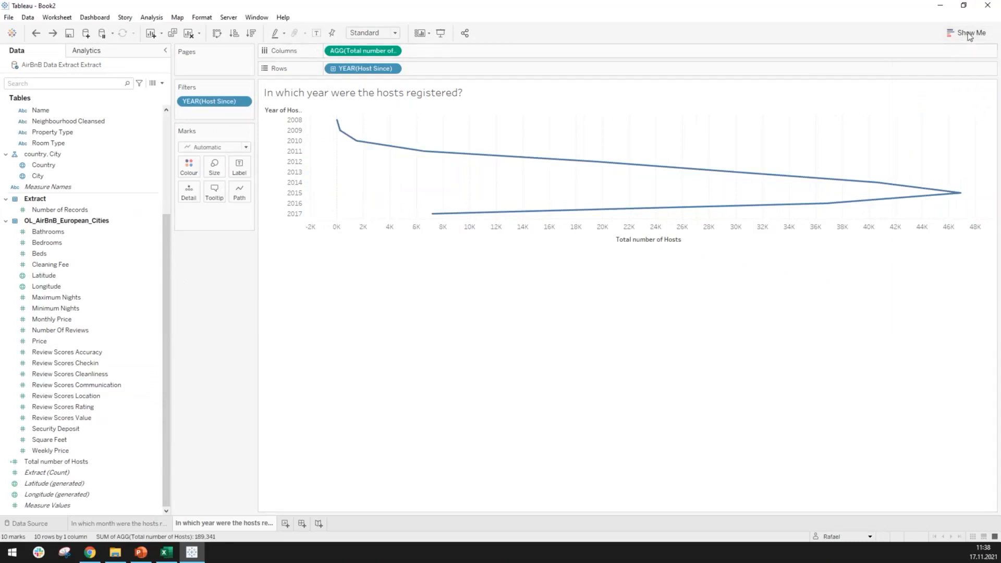
left_click(968, 34)
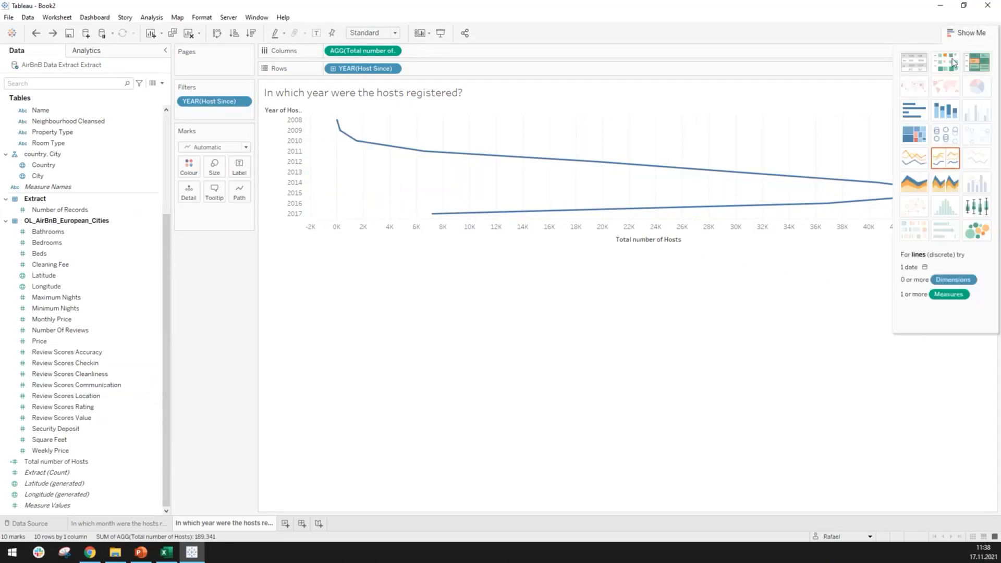
left_click(919, 115)
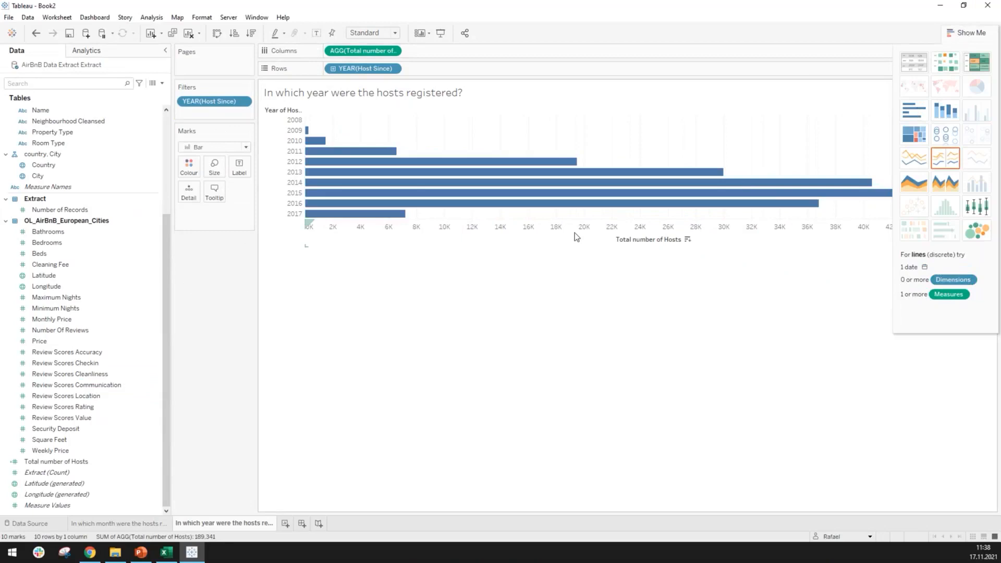
left_click(959, 29)
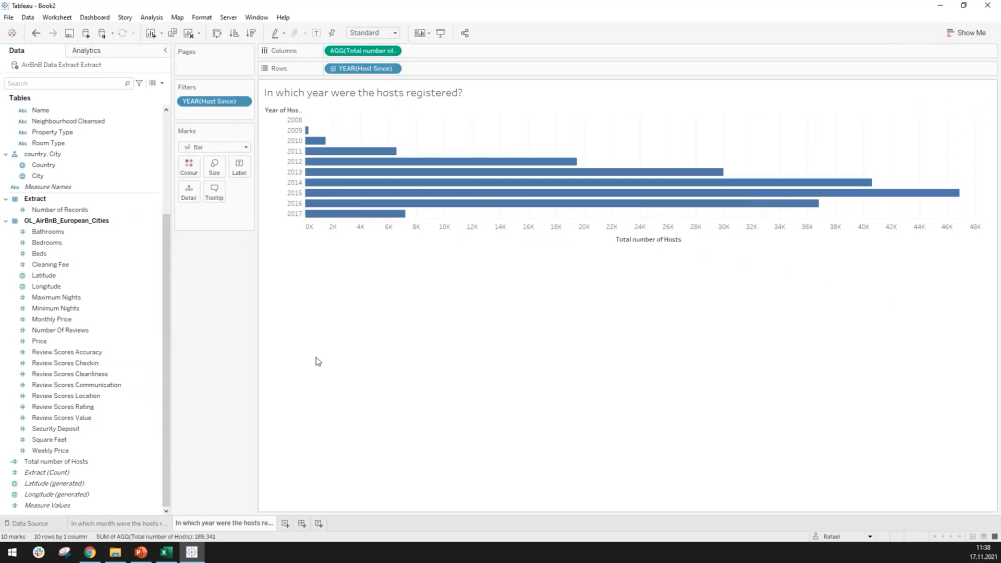
Step: Label each bar with the year of Host Since while keeping that field on Rows
left_click(354, 71)
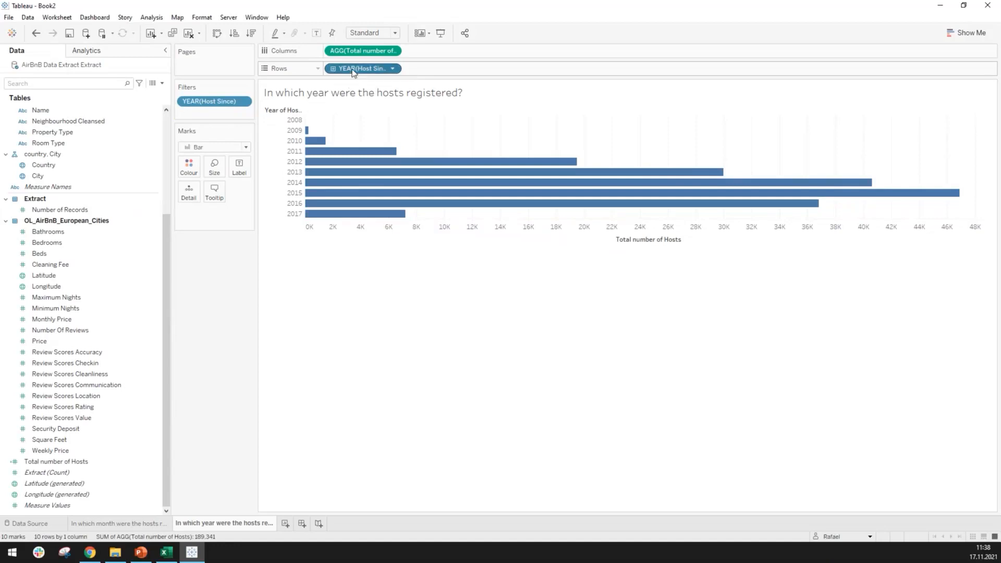
left_click_drag(352, 71, 243, 168)
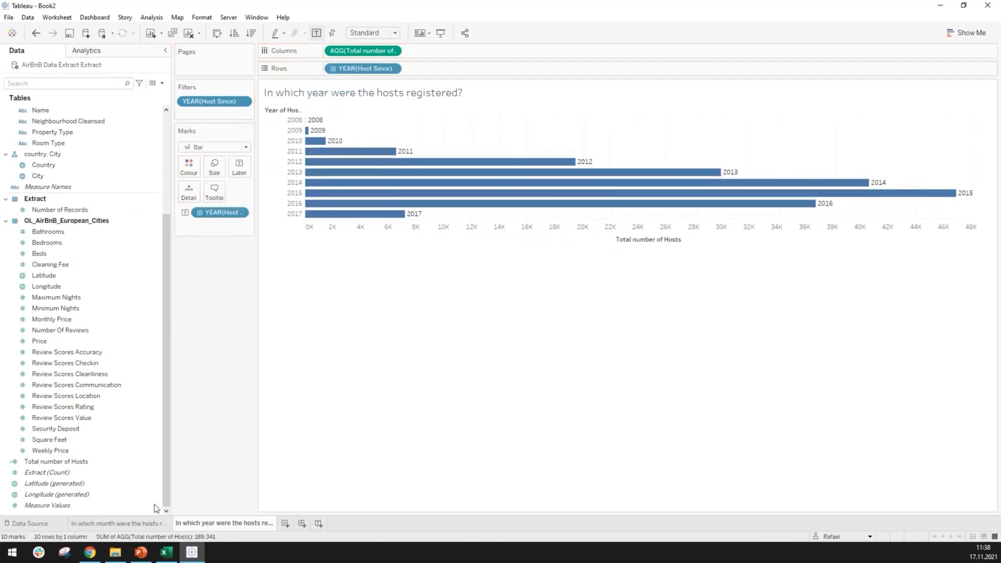
mouse_move(307, 130)
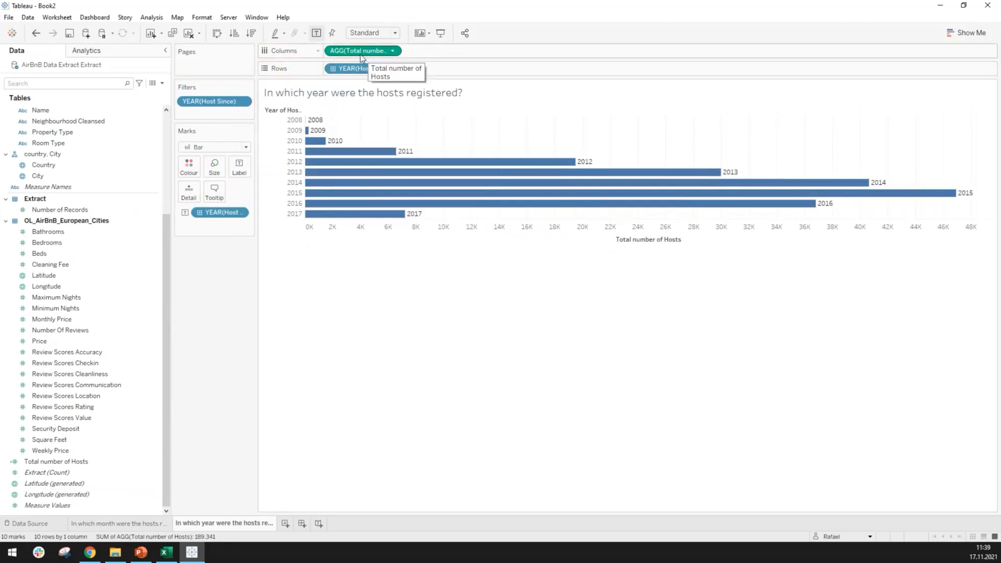
Step: Try adding Total number of Hosts as a second bar label and undo it
left_click_drag(361, 57, 353, 64)
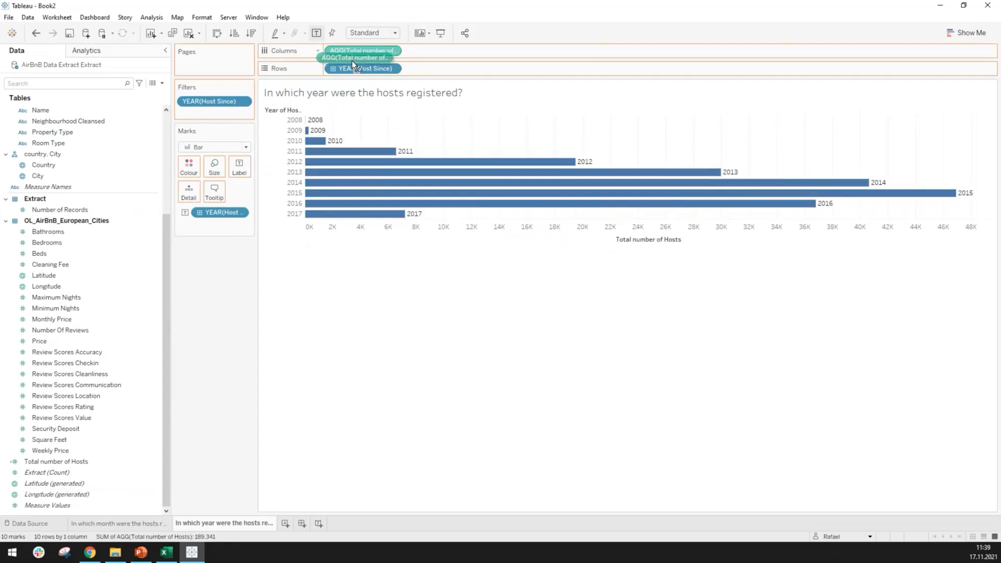
left_click_drag(352, 61, 239, 167)
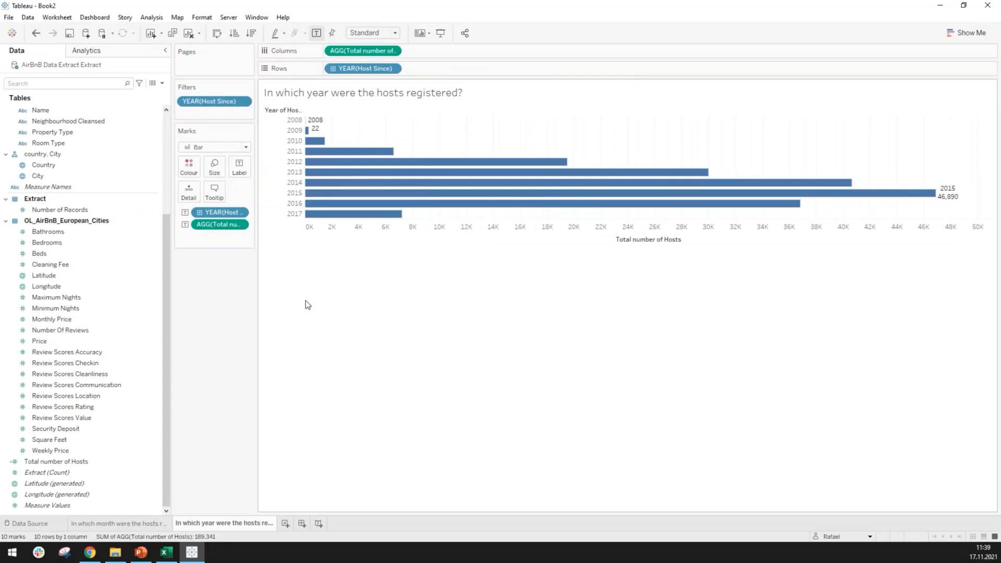
key("ctrl+z")
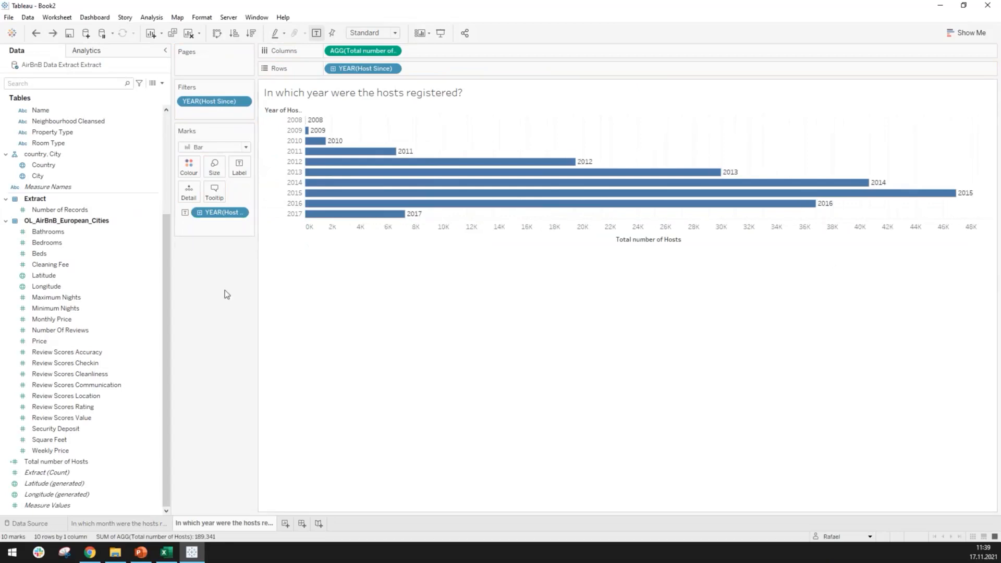
Step: Widen the Marks card and colour the bars by Total number of Hosts with a custom sequential palette in coral #ff5a5f
left_click_drag(256, 280, 286, 277)
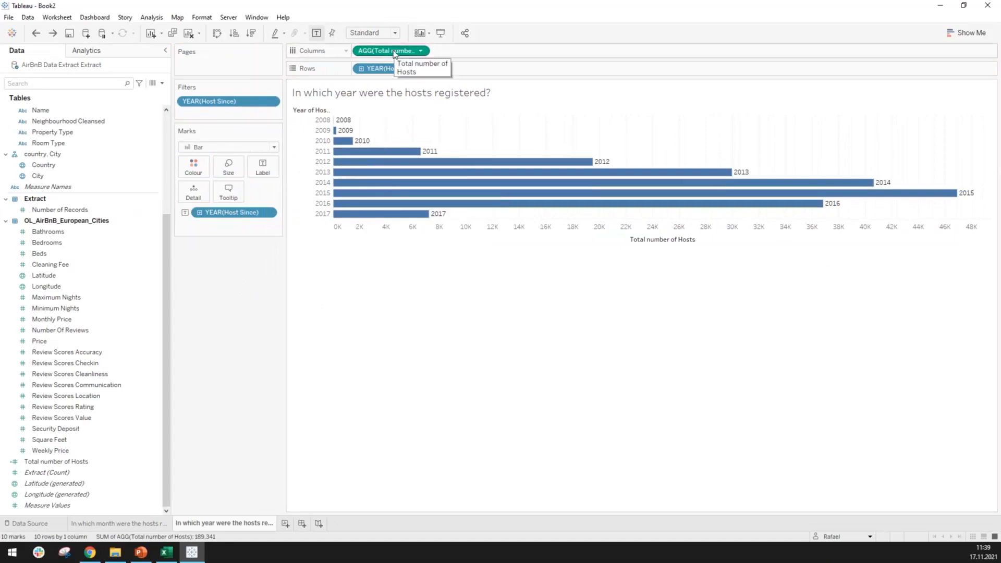
left_click_drag(392, 55, 194, 166)
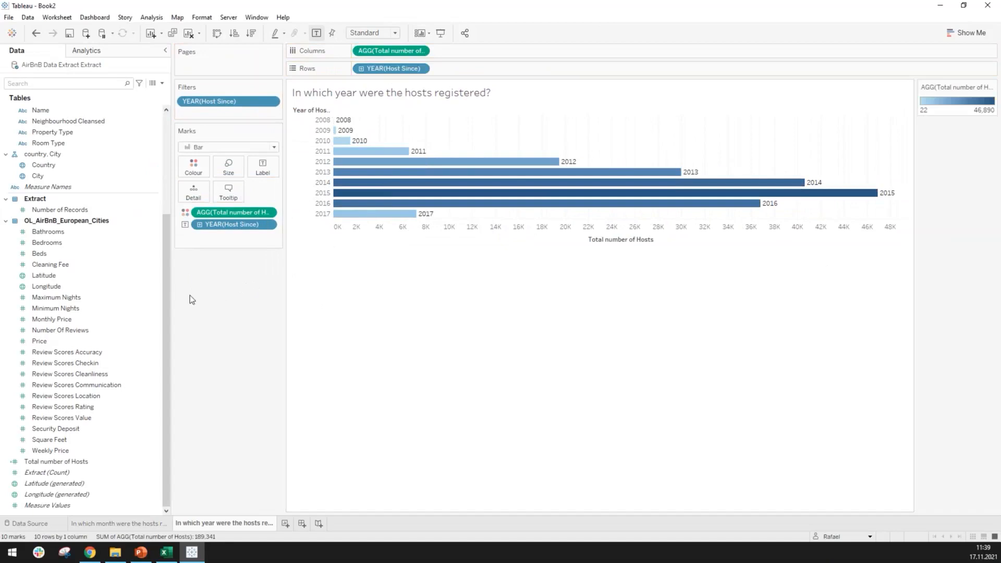
left_click(193, 166)
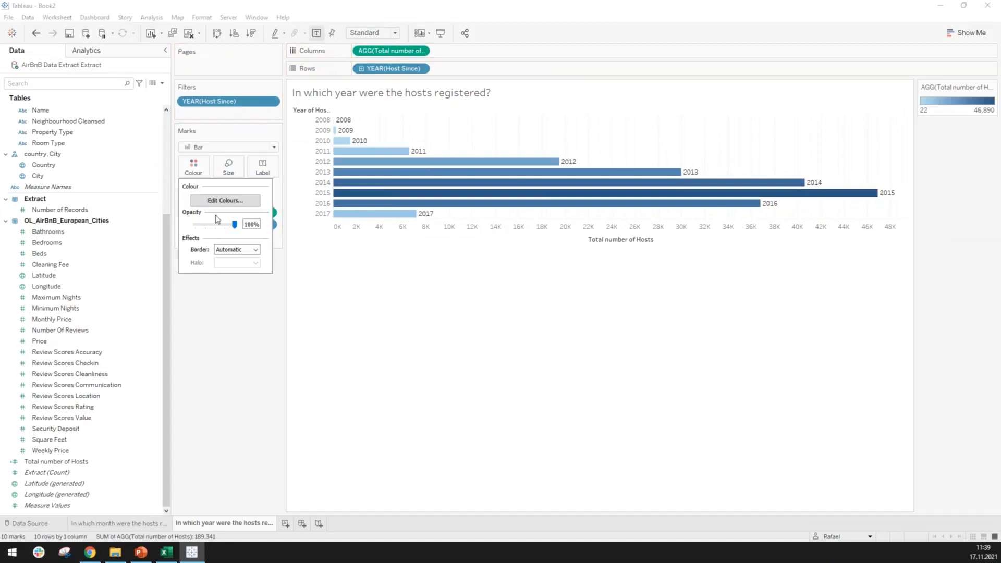
left_click(224, 202)
left_click(600, 255)
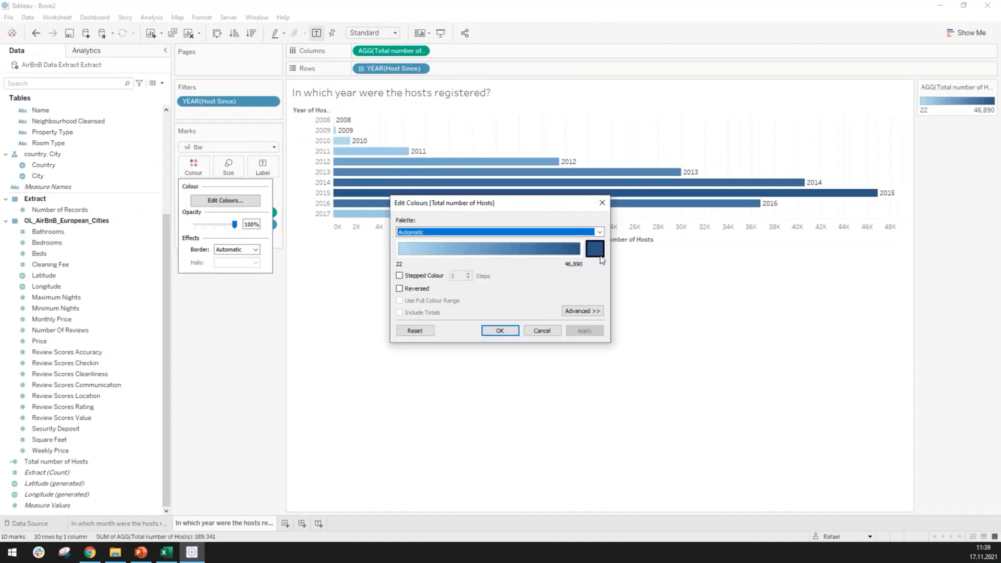
left_click(377, 321)
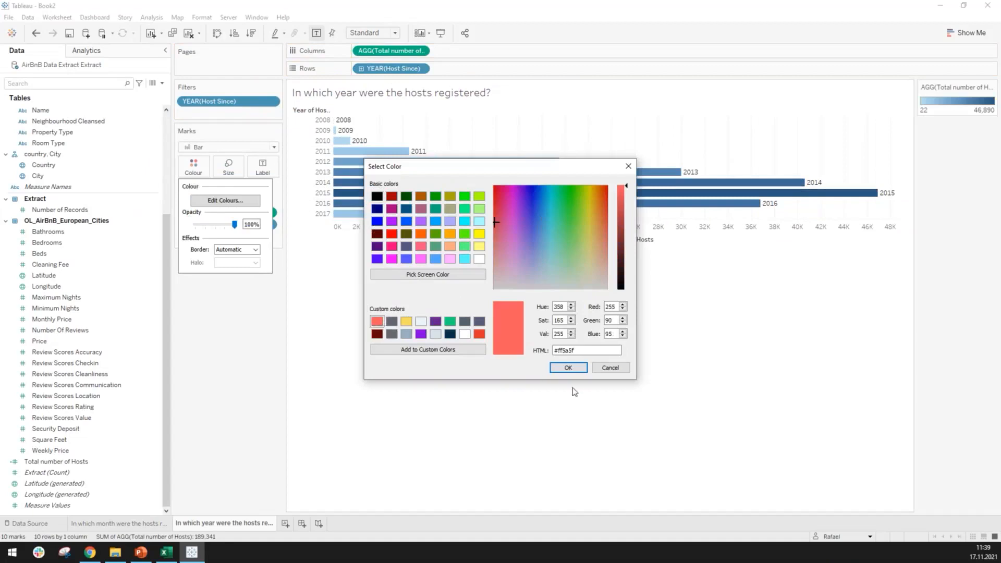
left_click(567, 369)
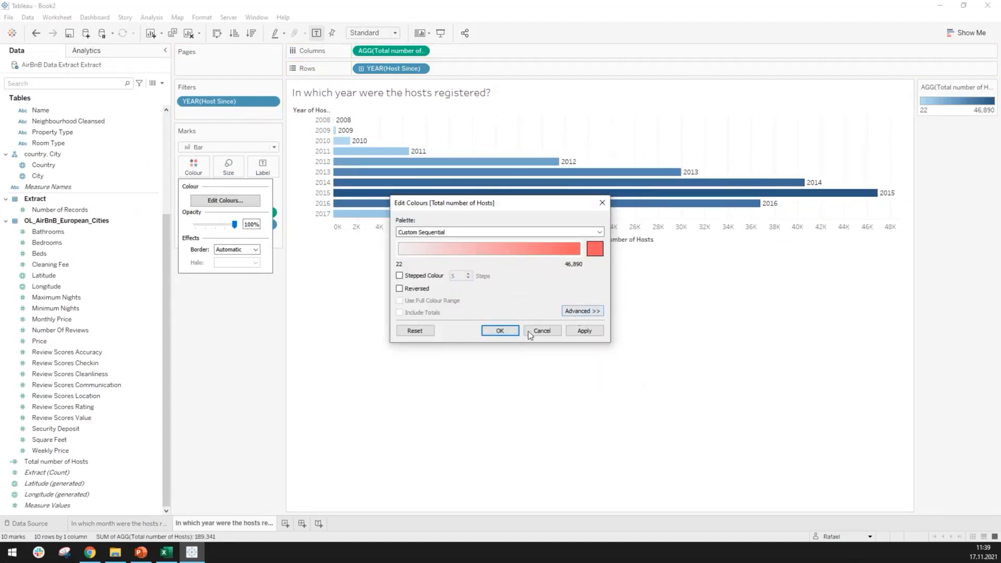
left_click(508, 331)
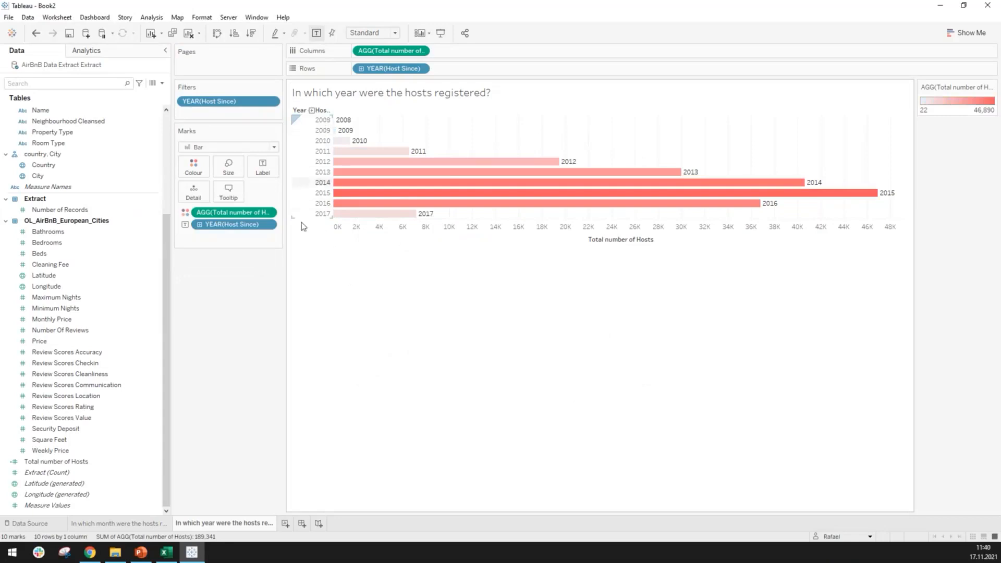
Step: Change the Total number of Hosts axis from an automatic range to a fixed range in its axis settings
mouse_move(693, 193)
right_click(401, 231)
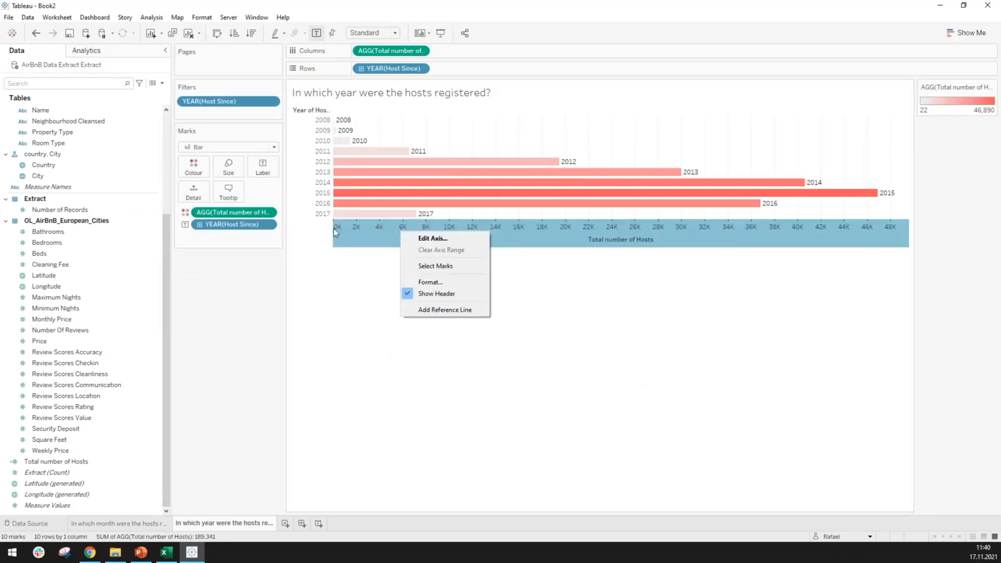
left_click(422, 240)
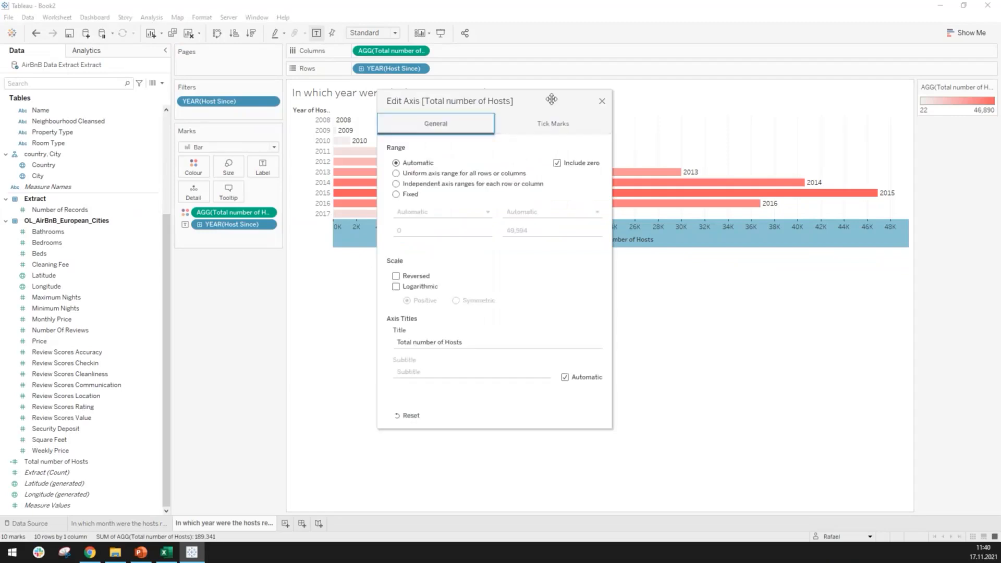
left_click_drag(551, 99, 293, 85)
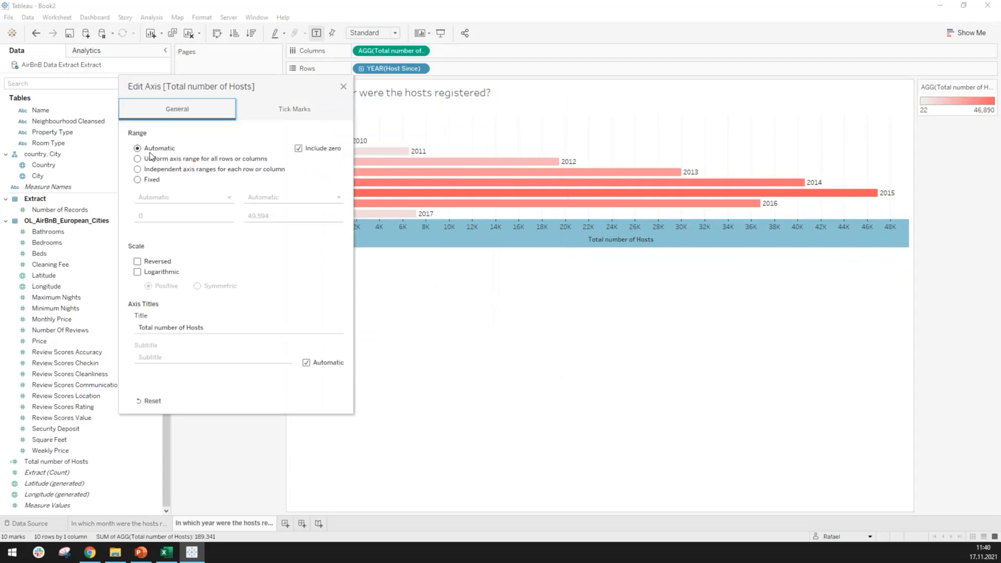
left_click(141, 180)
left_click(272, 215)
double_click(273, 216)
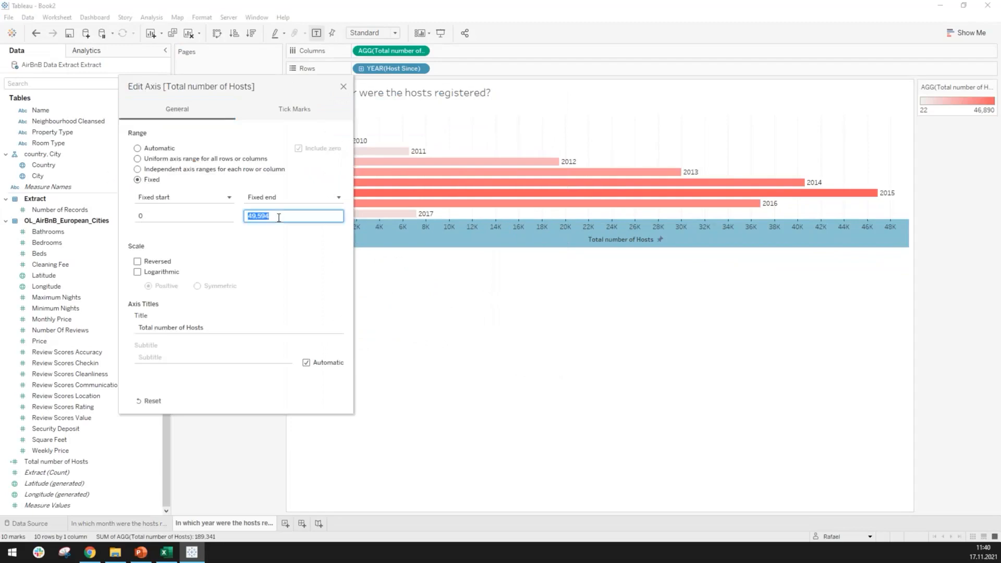
left_click(274, 218)
left_click(138, 151)
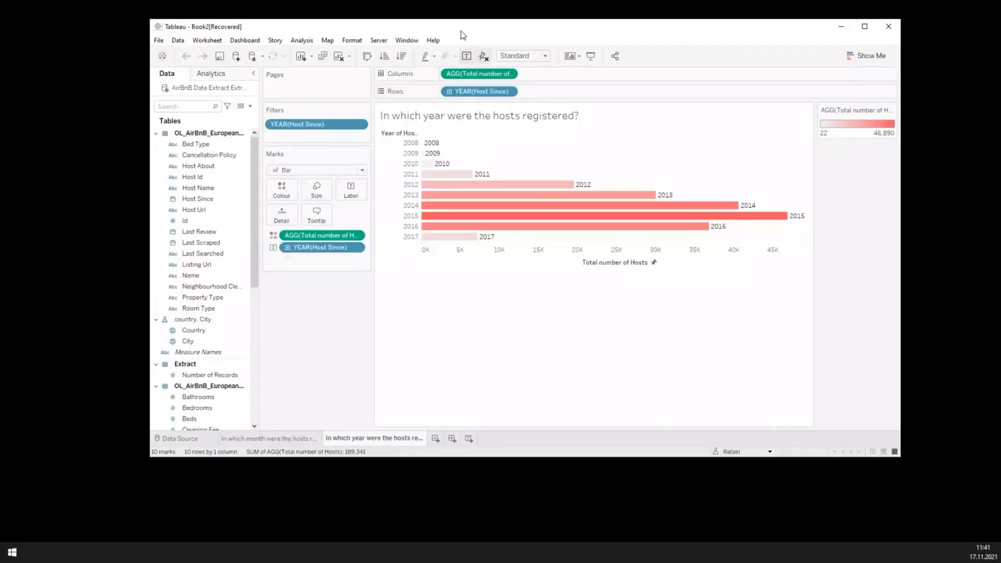
Step: Maximize the recovered workbook and reverse the scale of the Total number of Hosts axis
double_click(464, 31)
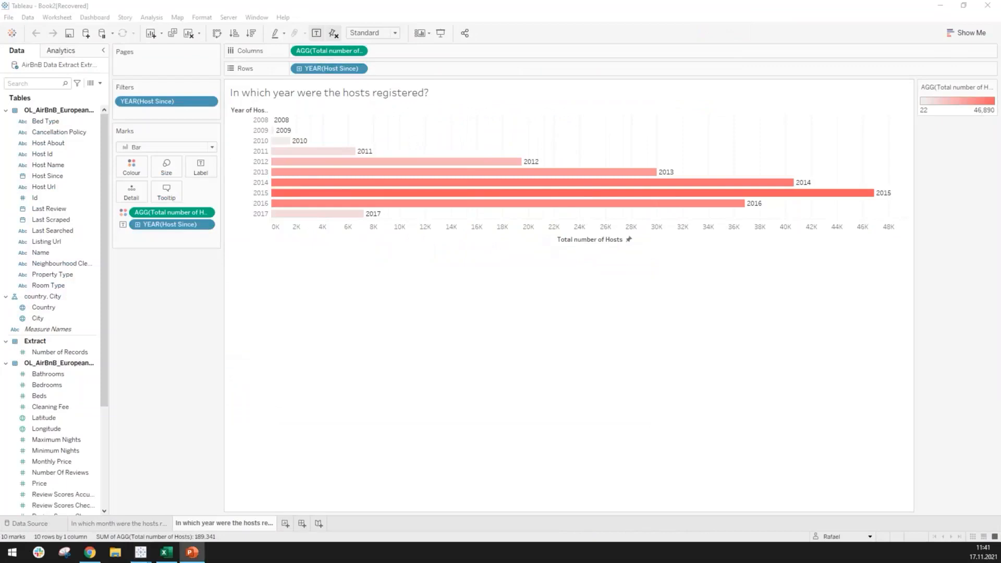
left_click(635, 4)
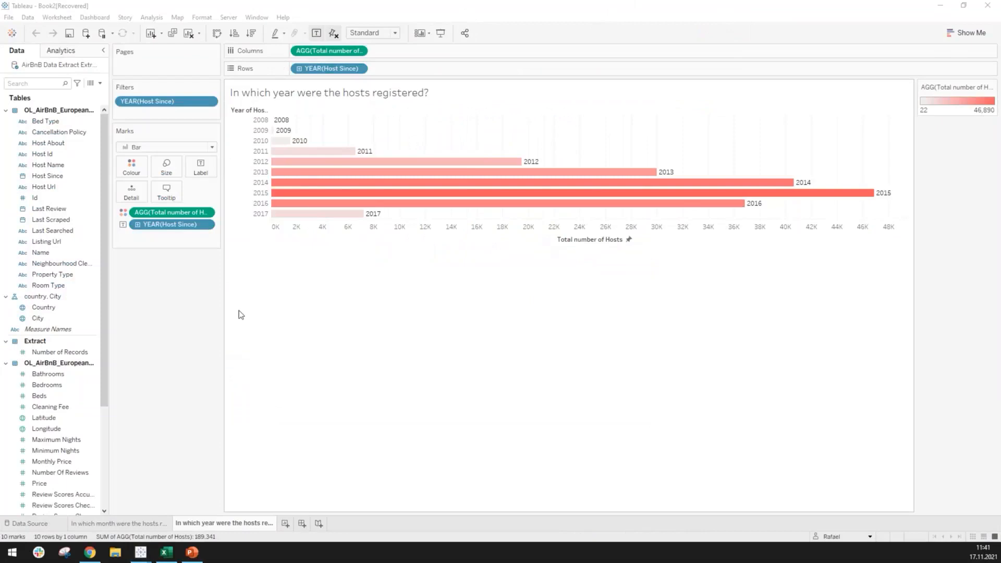
right_click(299, 232)
left_click(315, 237)
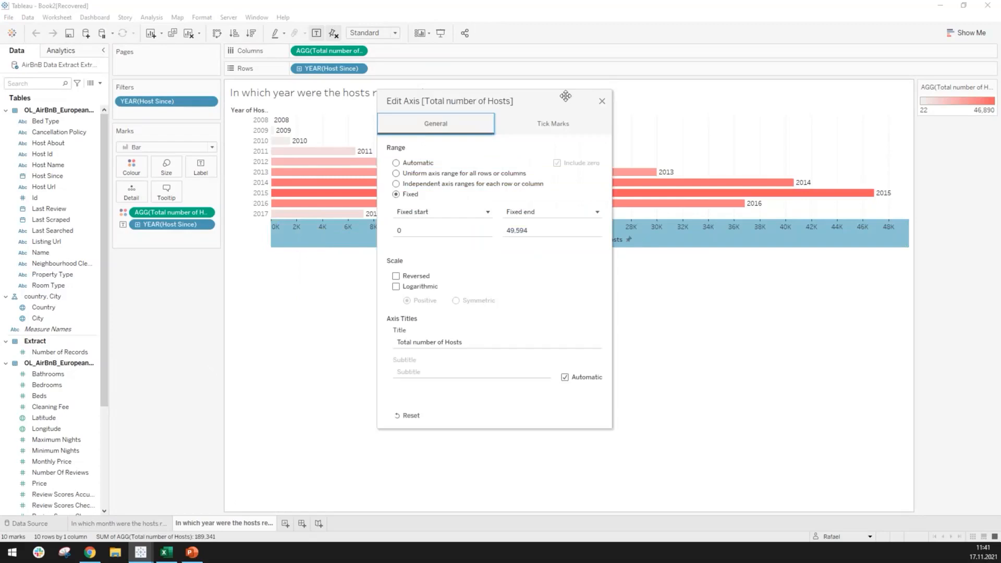
left_click(397, 277)
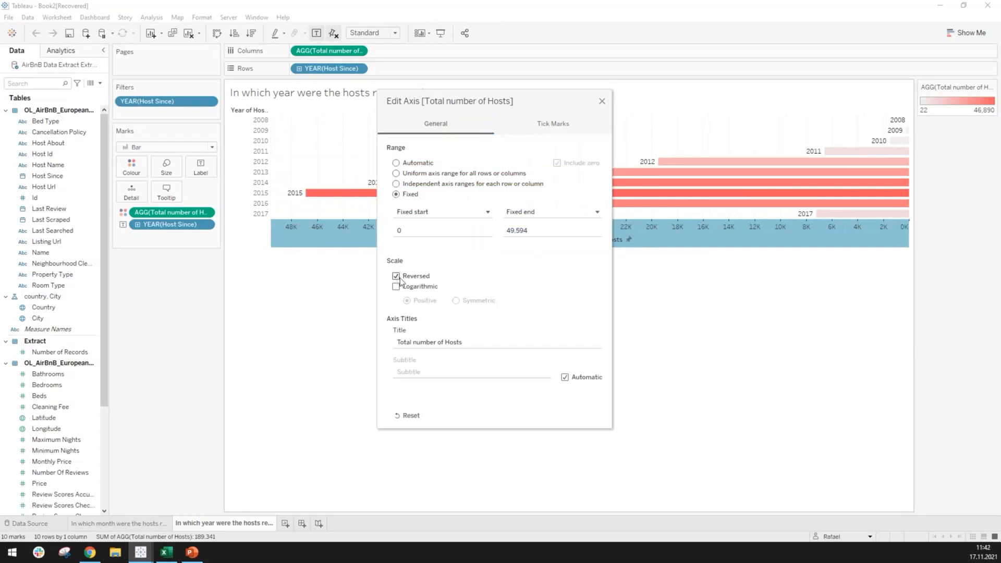
left_click(602, 103)
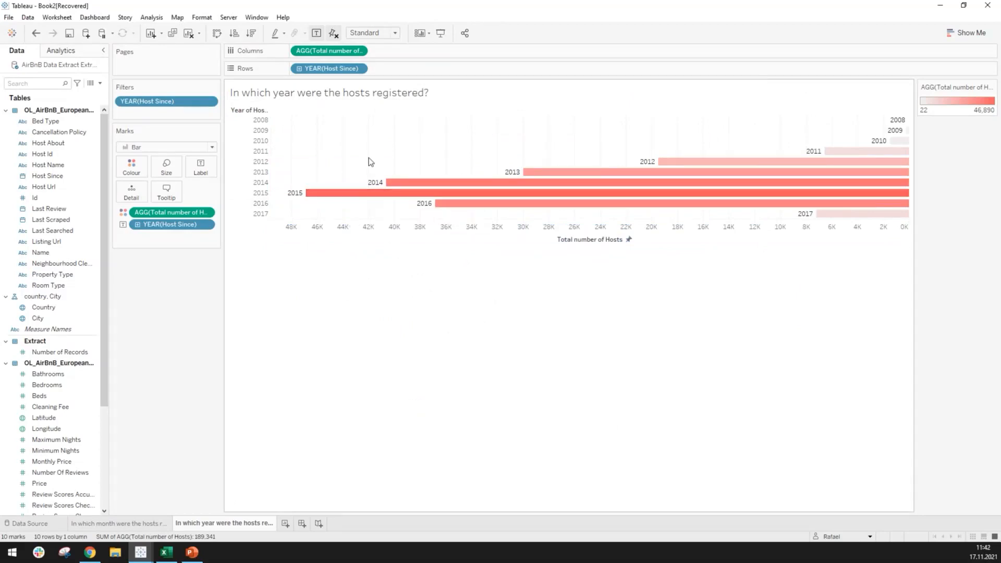
Step: Try the Fit Height sizing on the yearly bar chart and settle on Entire View
left_click(374, 33)
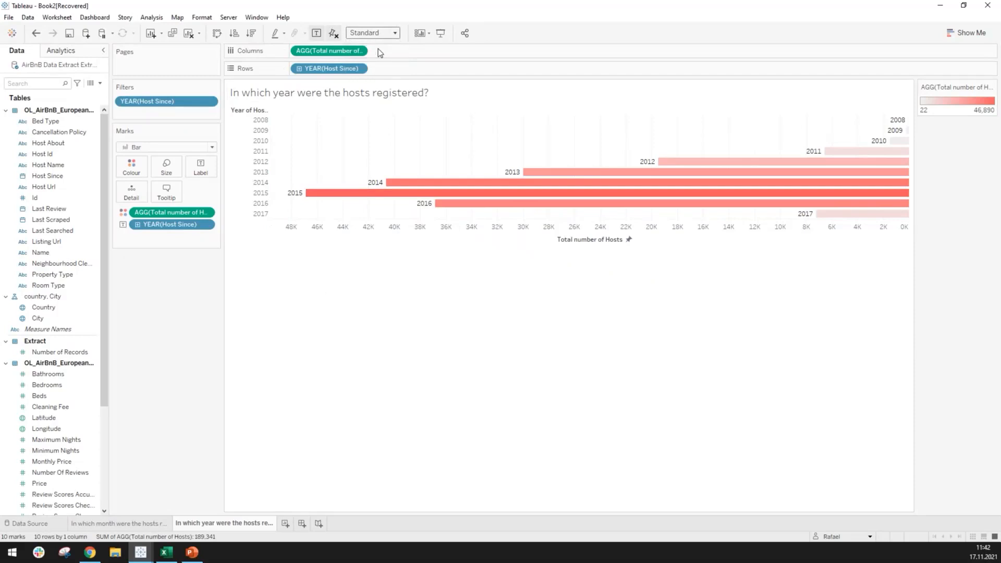
left_click(383, 34)
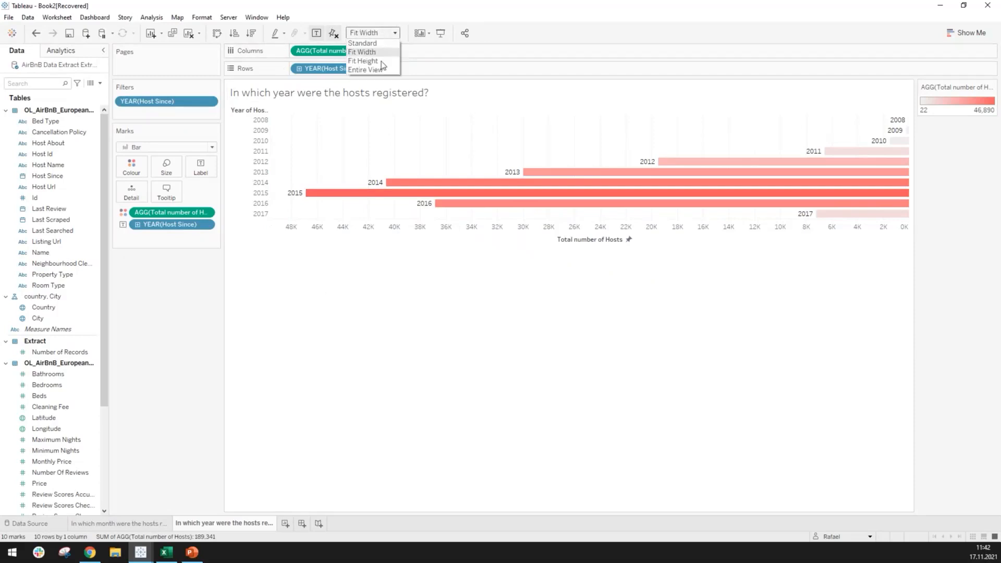
left_click(381, 61)
left_click(390, 34)
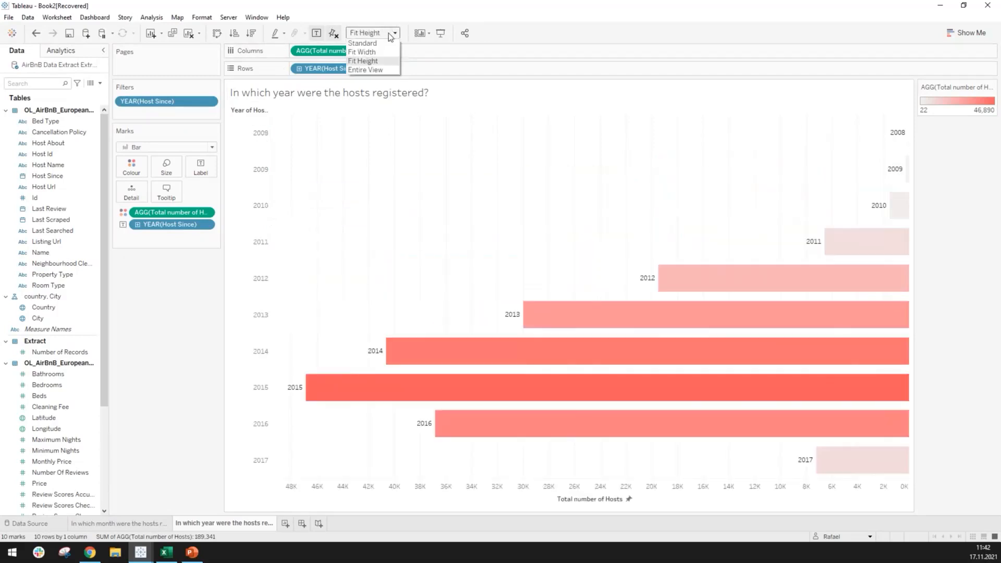
left_click(368, 69)
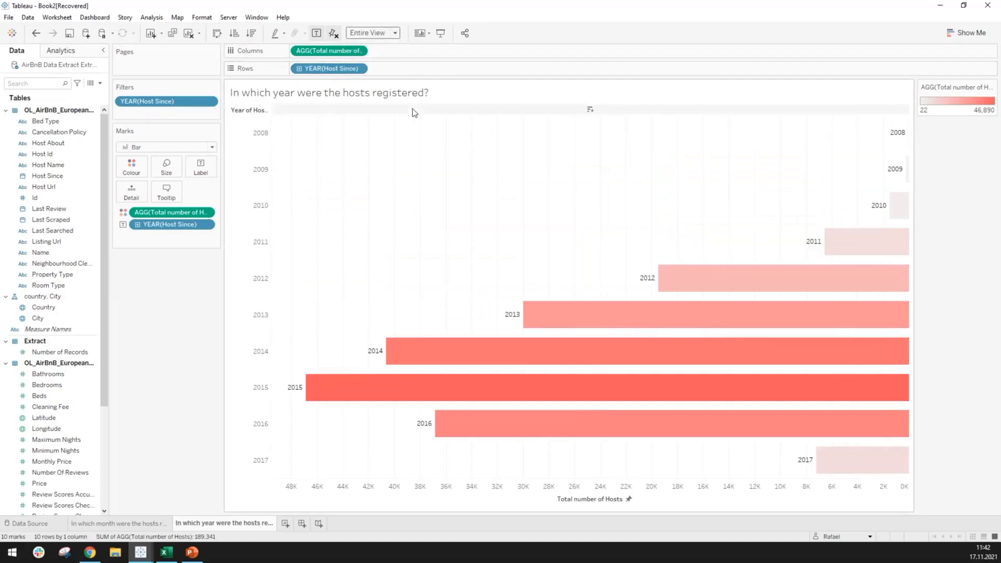
left_click(397, 33)
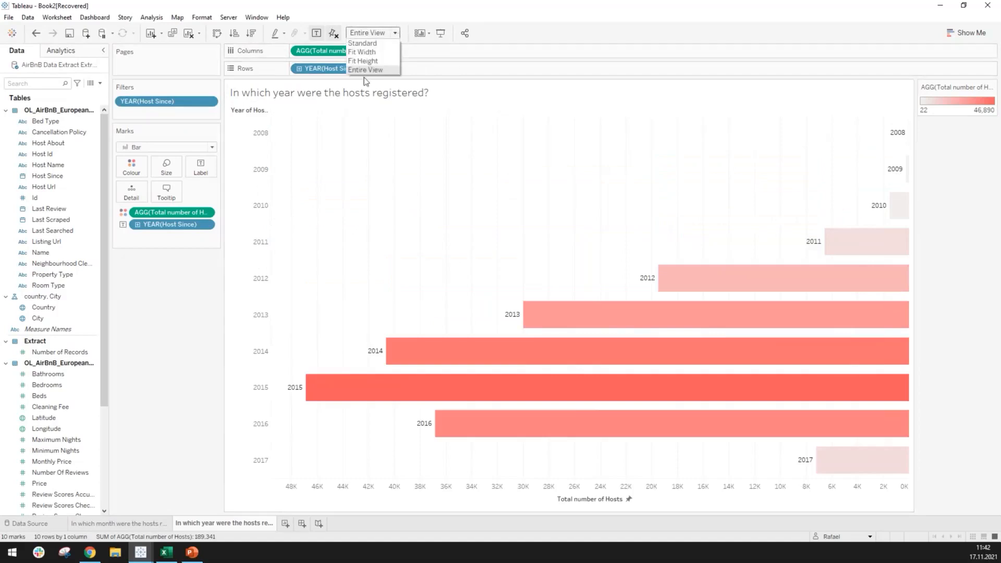
left_click(392, 70)
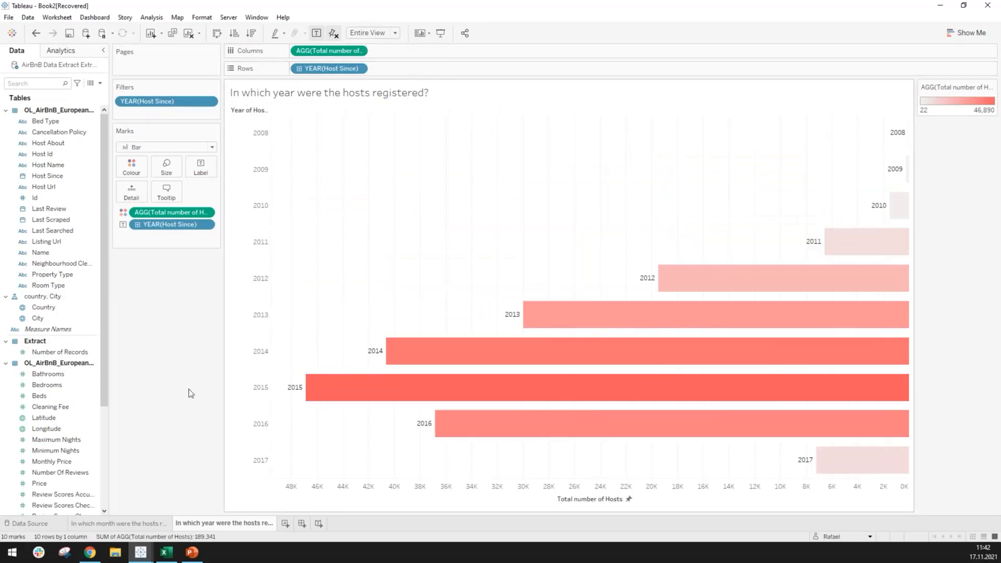
Step: Fit the monthly host registrations chart on the first worksheet to Entire View
left_click(135, 524)
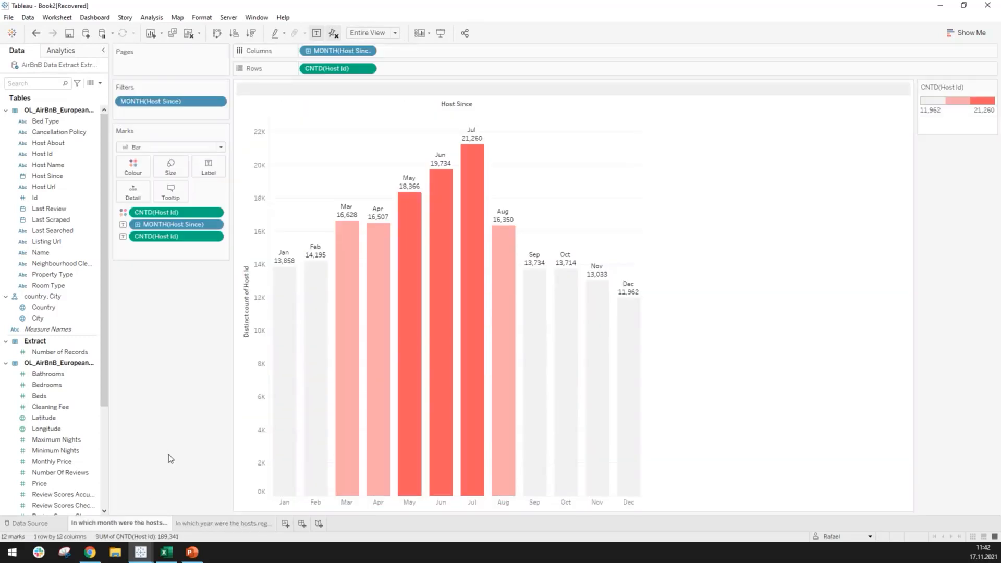
left_click(395, 33)
left_click(396, 36)
left_click(396, 35)
left_click(375, 70)
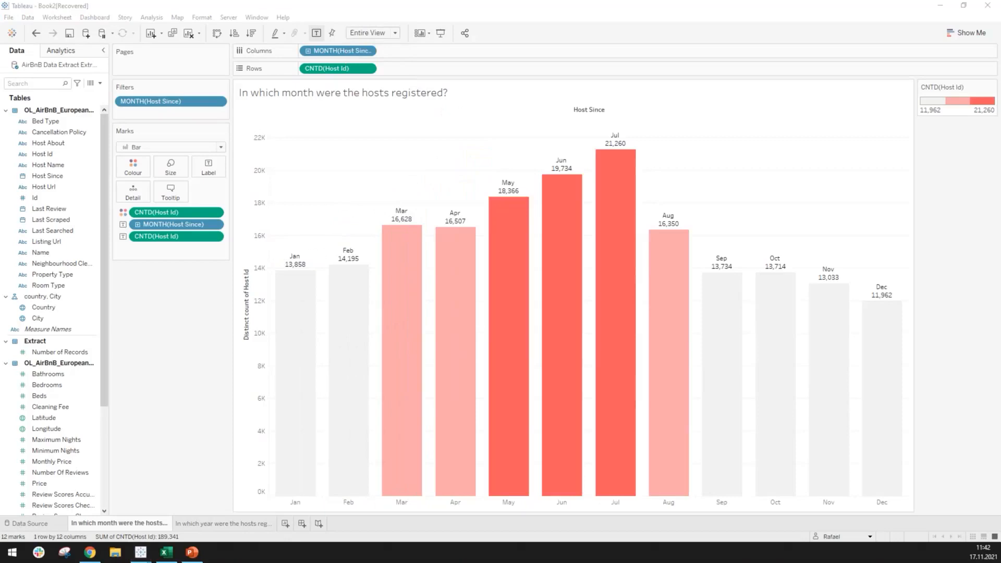
Step: Create a third worksheet with a widened data pane and place Host Since on Columns
left_click(209, 528)
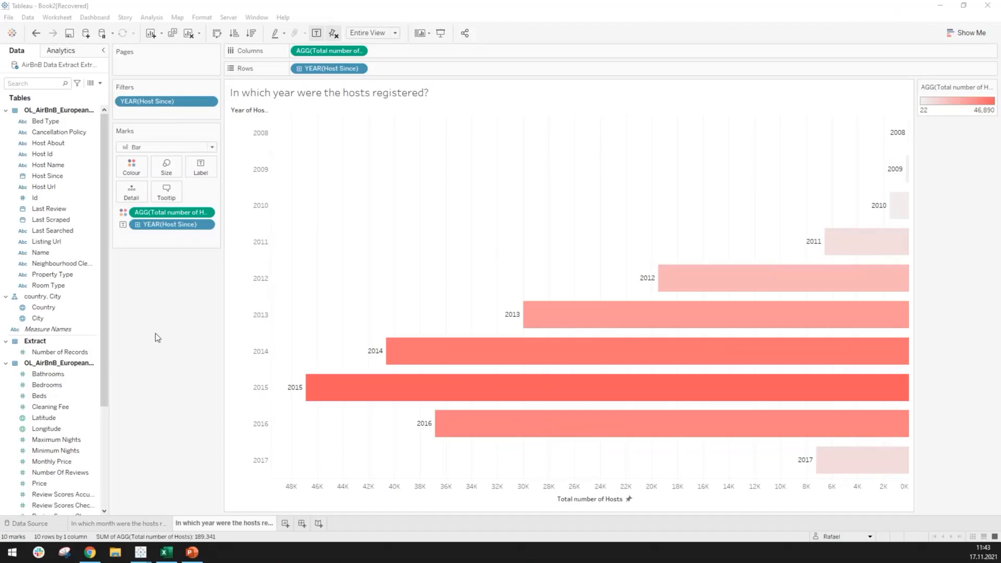
left_click(286, 526)
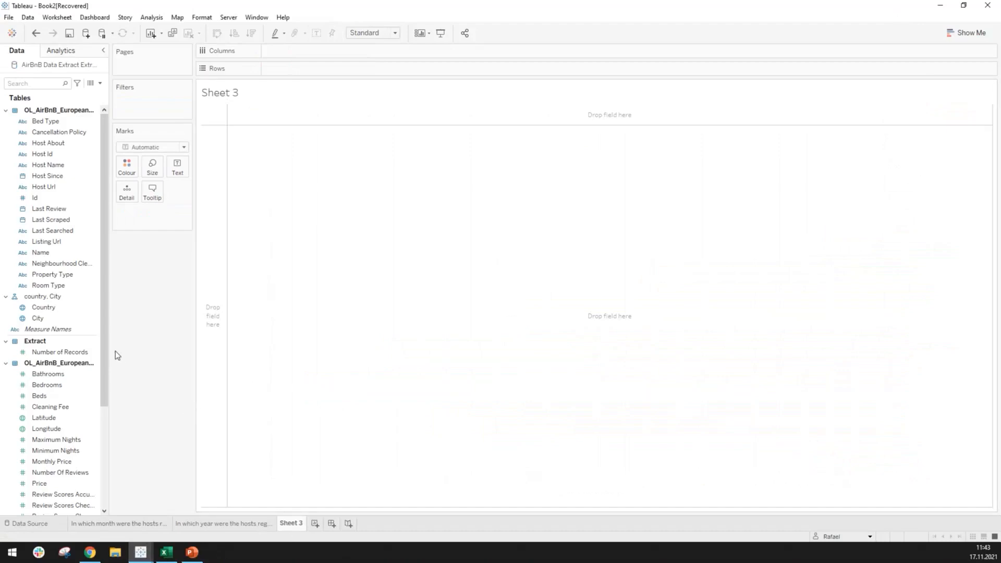
left_click_drag(108, 345, 140, 346)
left_click(67, 166)
left_click(66, 176)
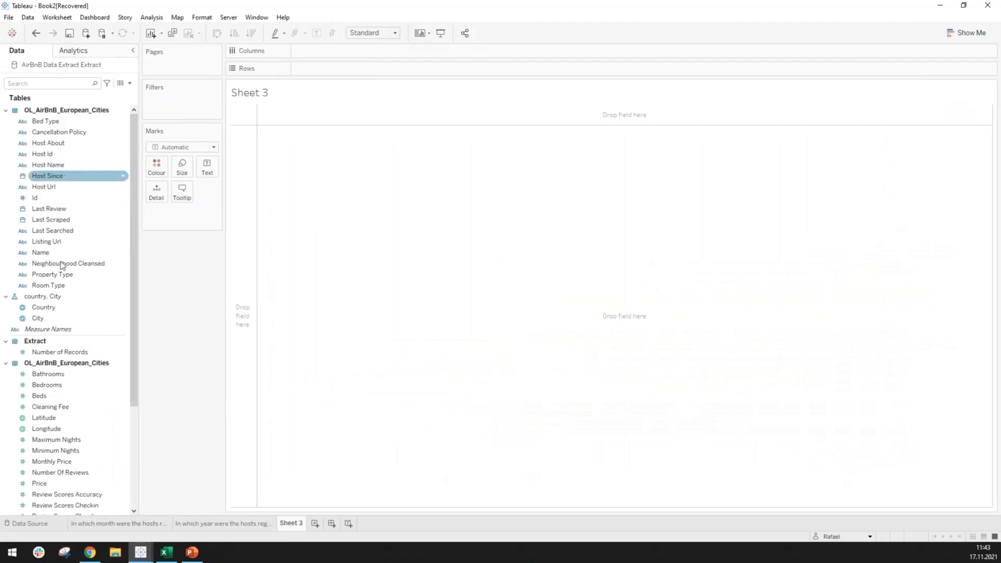
left_click(51, 179)
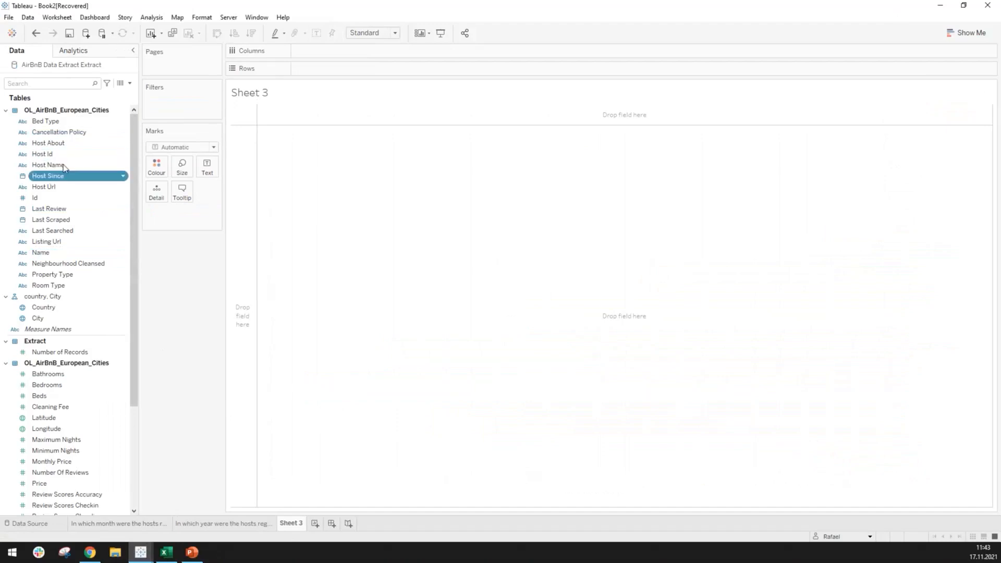
left_click_drag(63, 176, 338, 49)
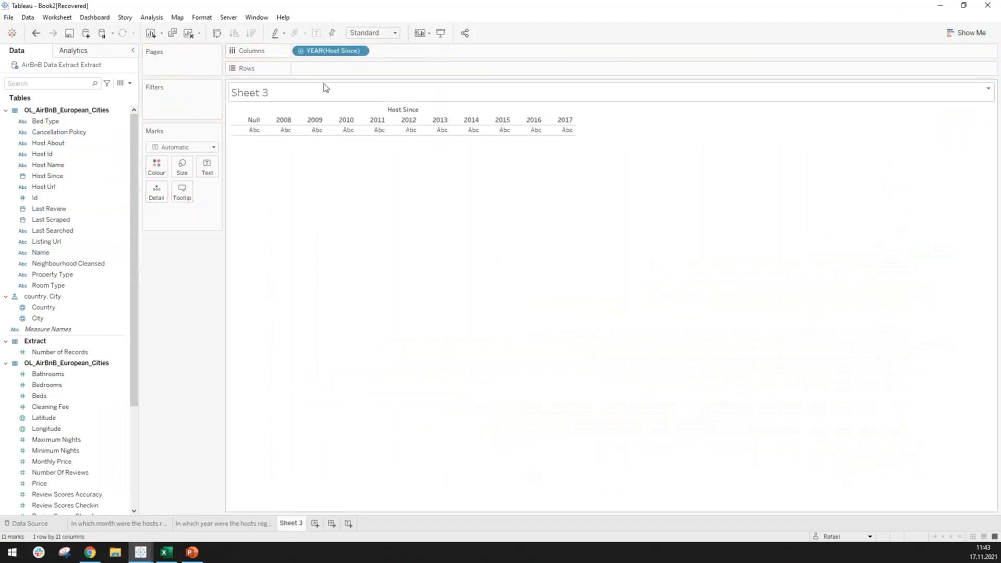
Step: Try switching Host Since on Columns from year to month and undo it
left_click(361, 50)
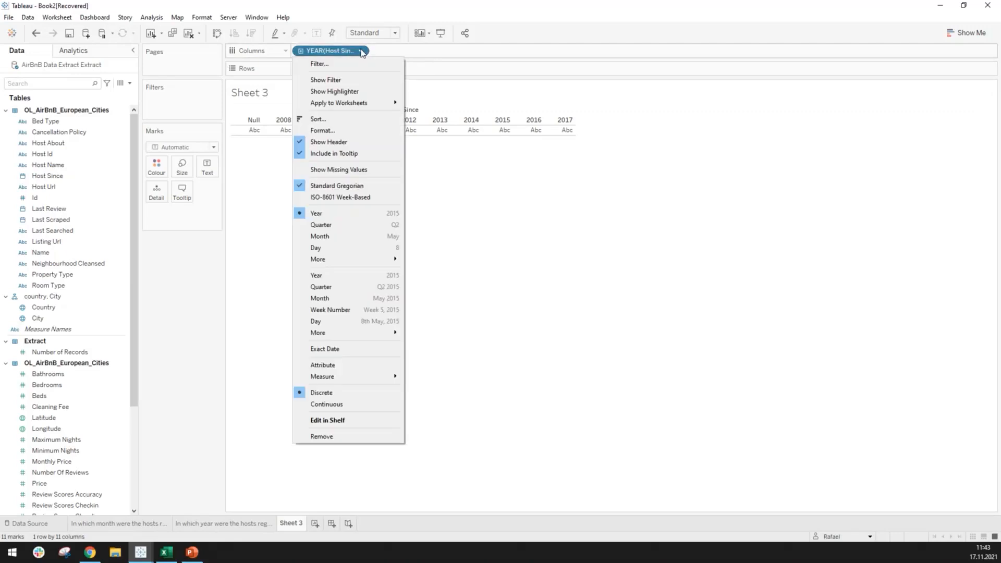
left_click(320, 238)
key("ctrl+z")
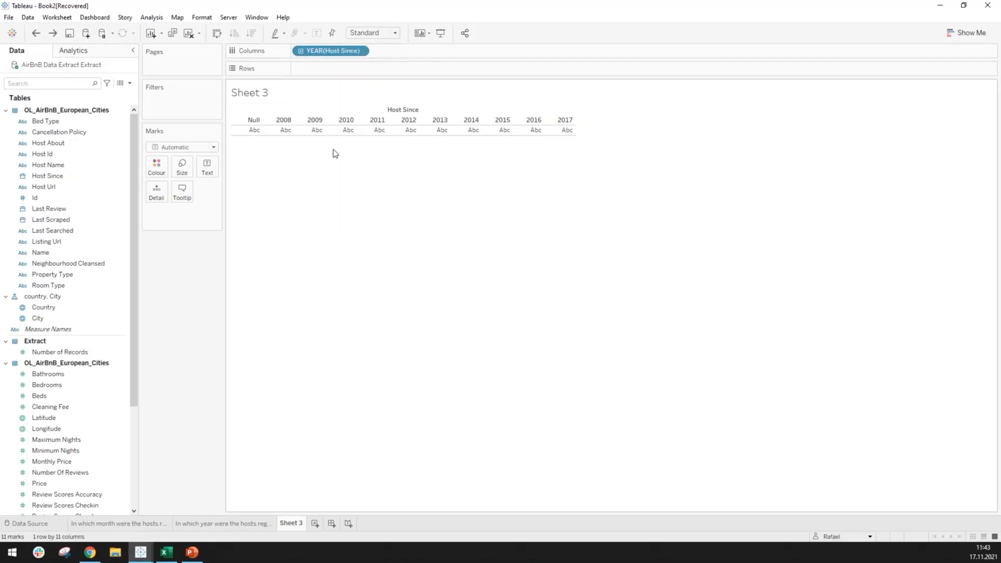
Step: Drill Host Since on Columns down to quarter and month, and remove the year and quarter levels
left_click(301, 52)
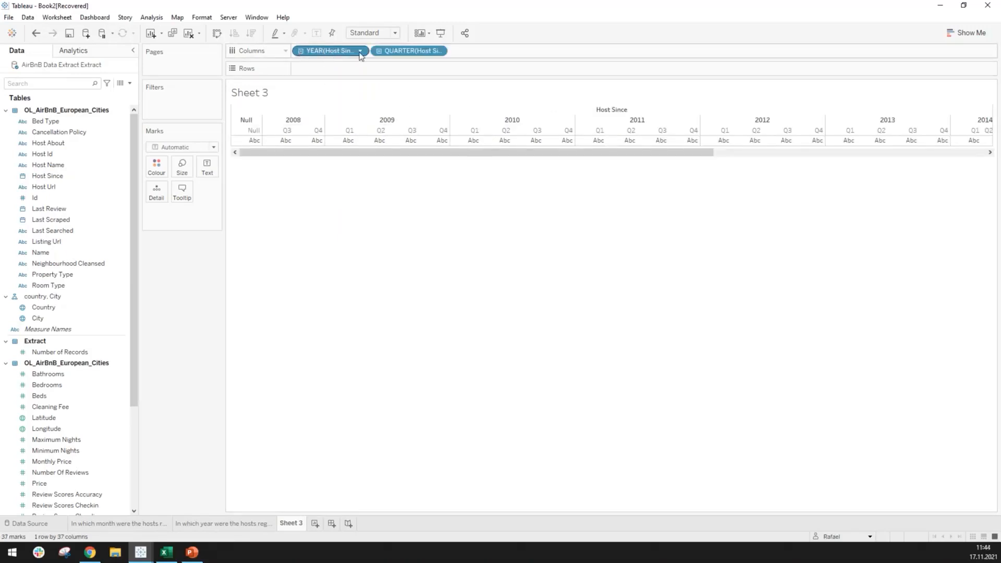
left_click(379, 51)
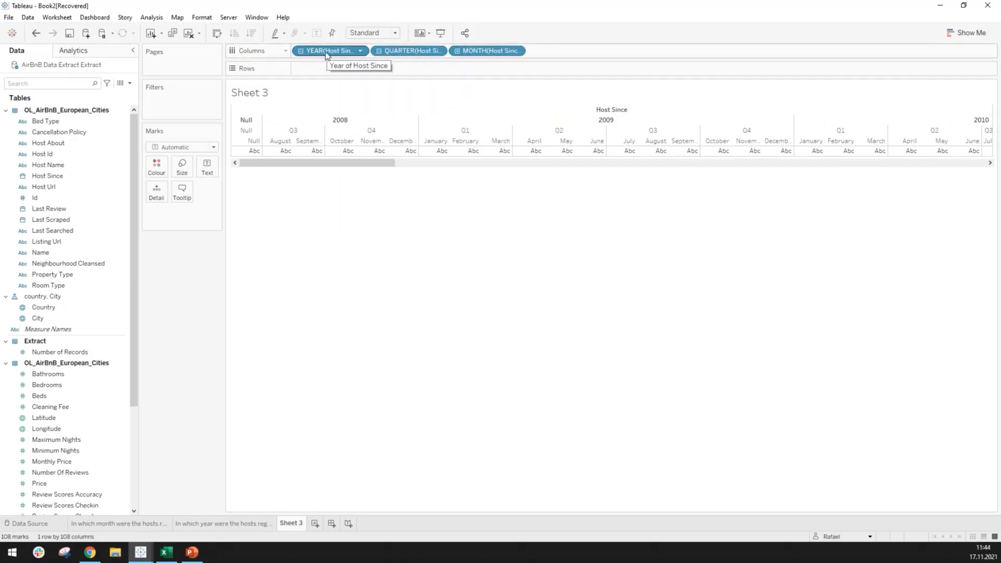
left_click_drag(326, 54, 390, 37)
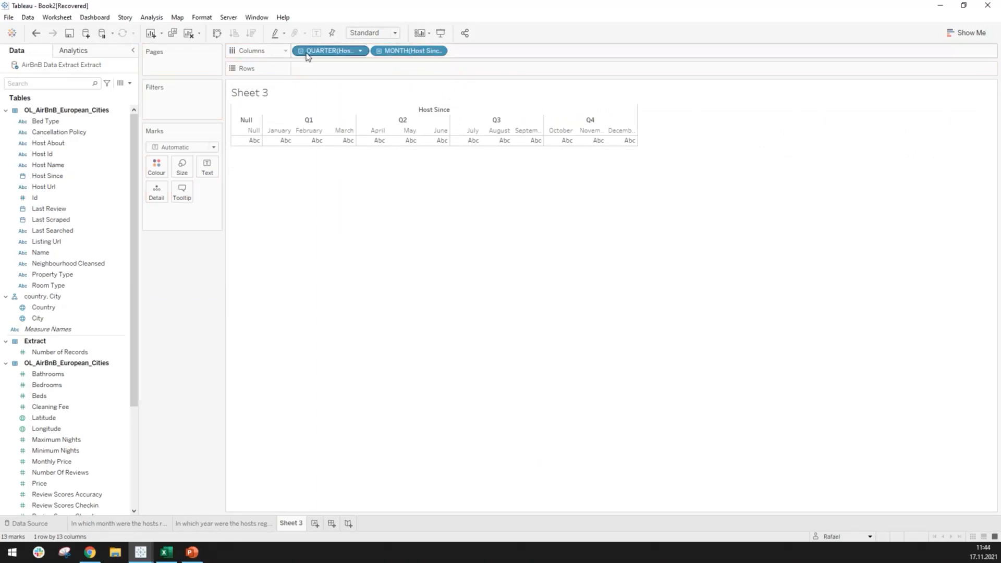
left_click_drag(311, 54, 231, 190)
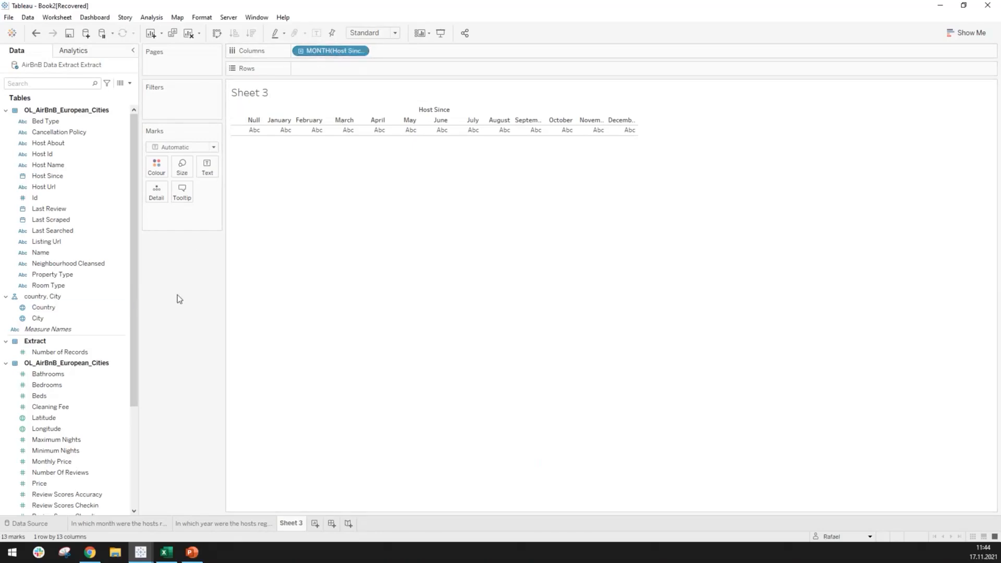
Step: Add Host Since by year to Rows to form a year-by-month grid
left_click(51, 179)
left_click(51, 179)
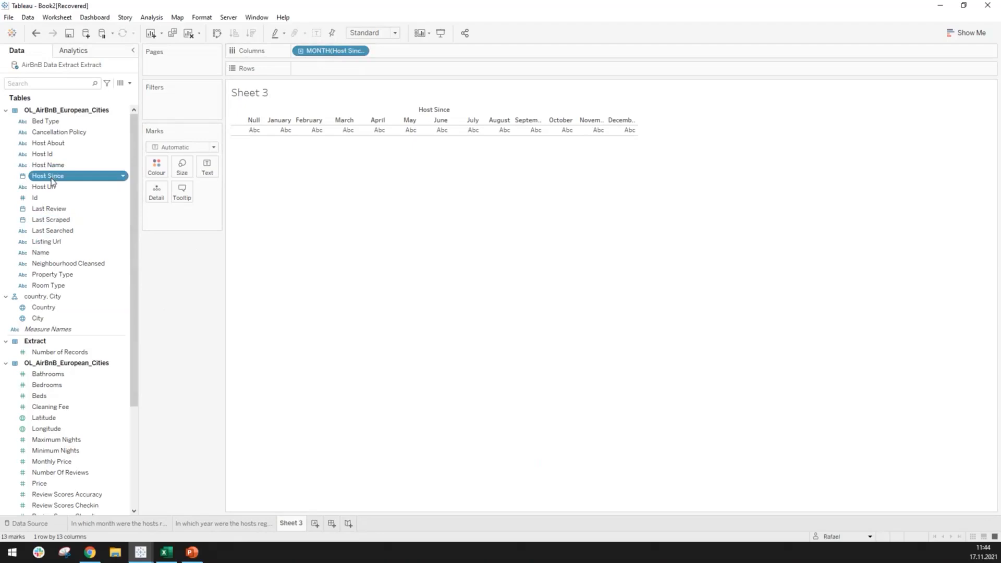
left_click_drag(53, 181, 336, 67)
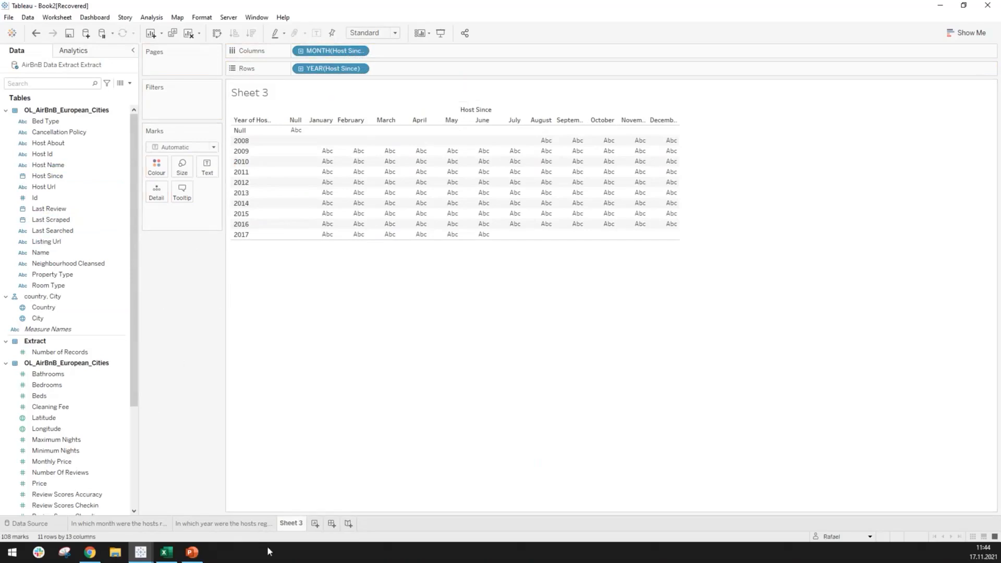
Step: Rename Sheet 3 as "In which month and year were the hosts registered?"
double_click(288, 524)
left_click(213, 474)
double_click(290, 524)
type("In which mo")
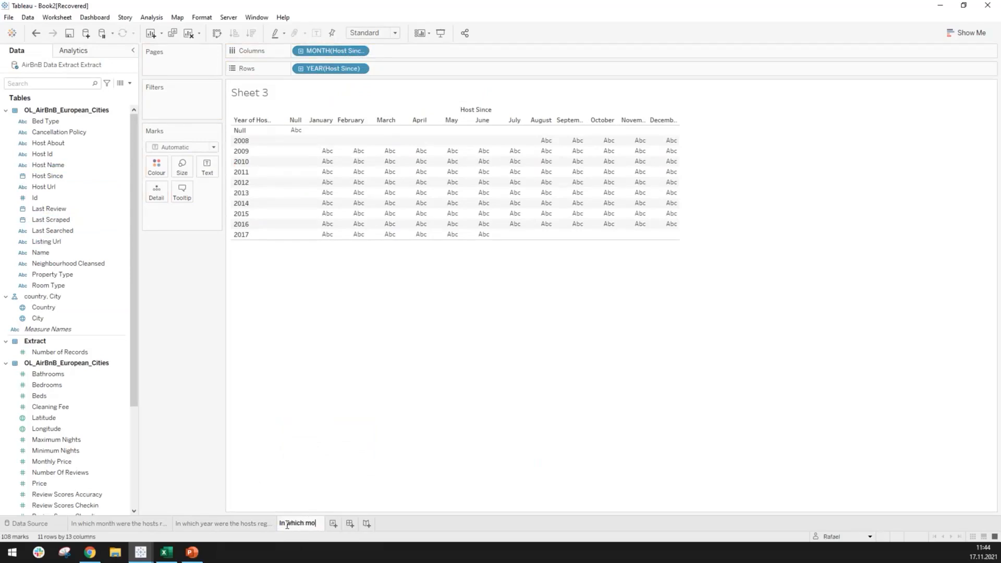
type("nth and year ")
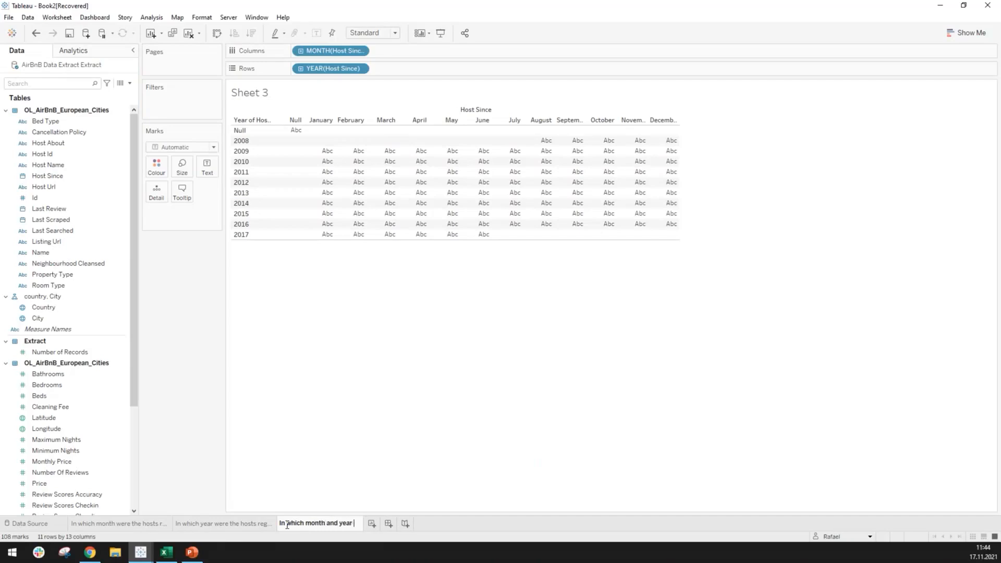
type("were the hosts")
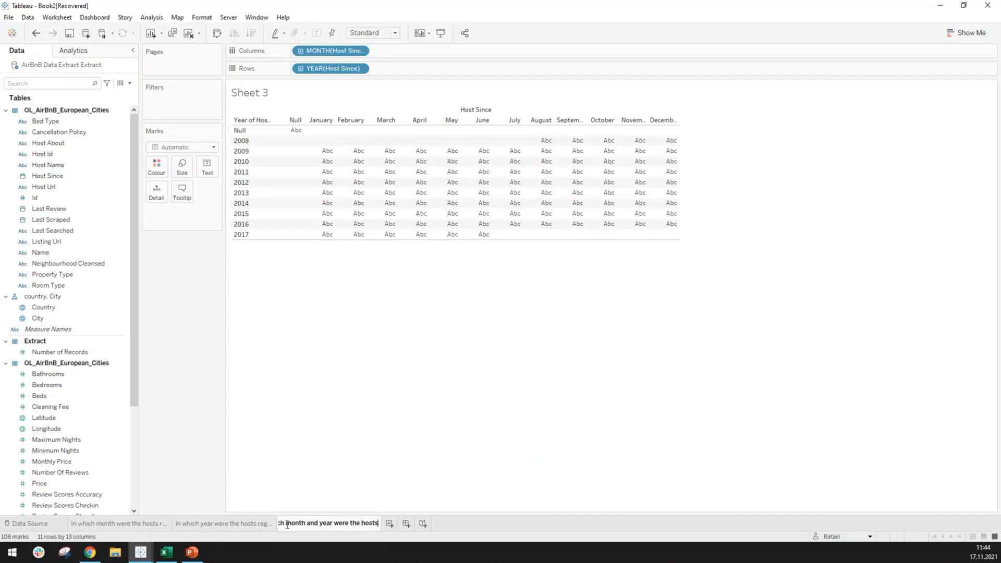
type(" registered?")
key("Return")
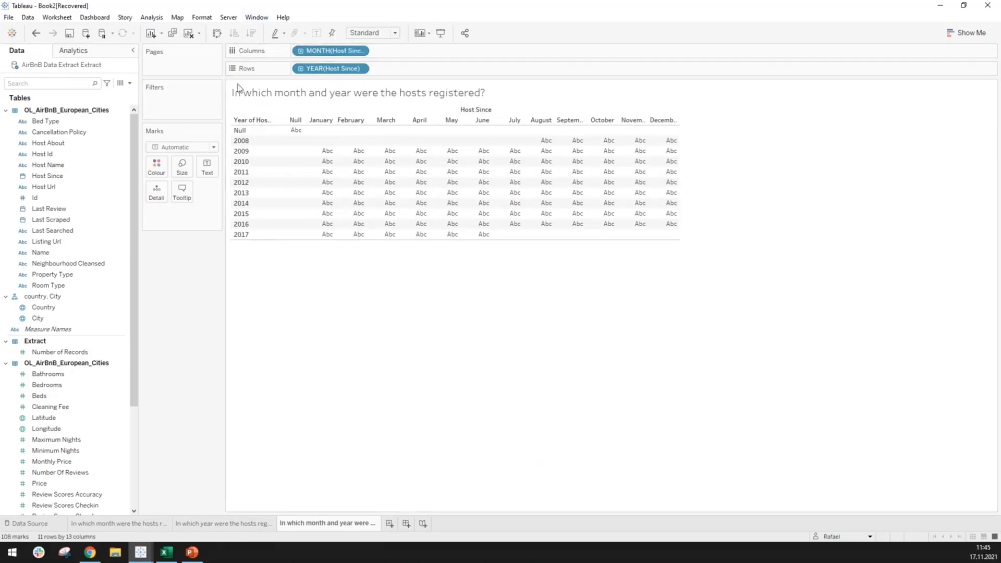
Step: Exclude the Null month from the year-by-month grid and slightly widen the data pane
left_click(297, 123)
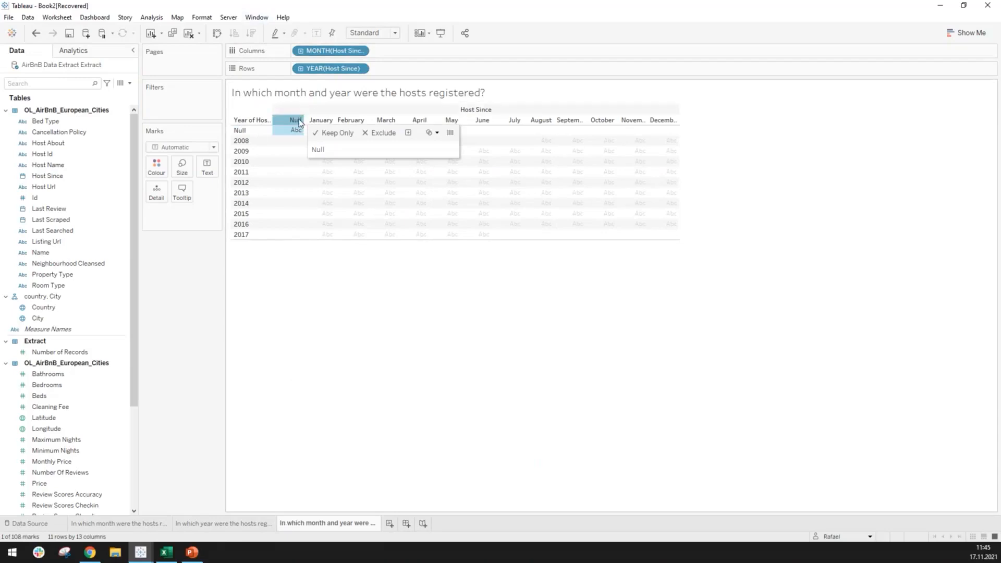
left_click(375, 134)
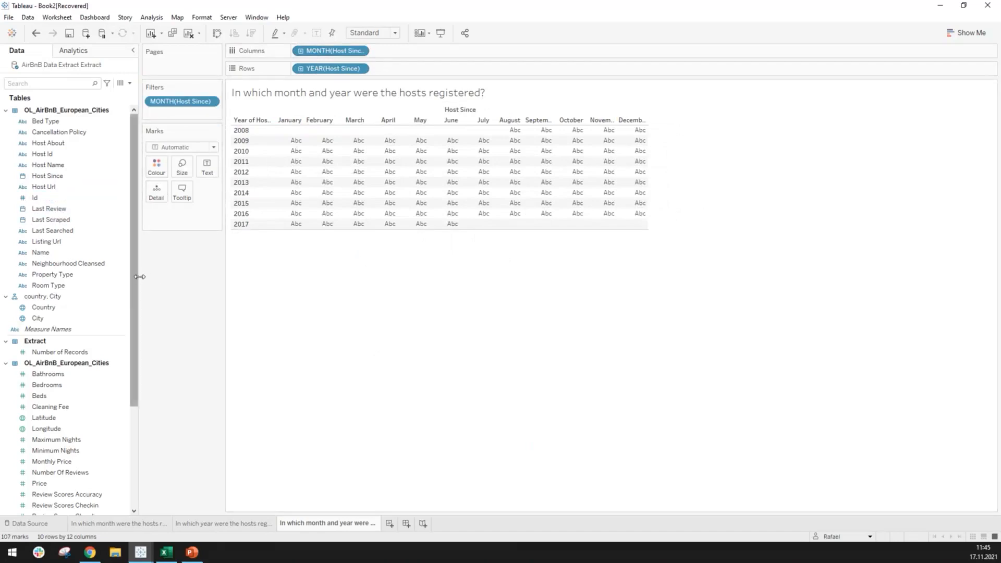
left_click_drag(139, 277, 145, 277)
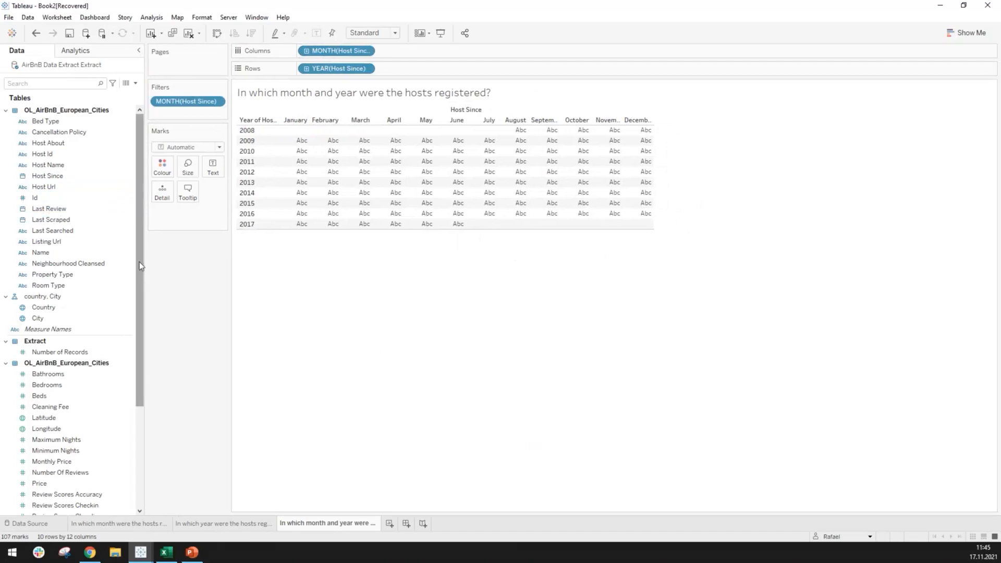
Step: Colour the year-by-month grid by the Total number of Hosts measure
left_click(57, 155)
mouse_move(61, 159)
left_mouse_down()
mouse_move(174, 171)
mouse_move(67, 160)
left_mouse_up()
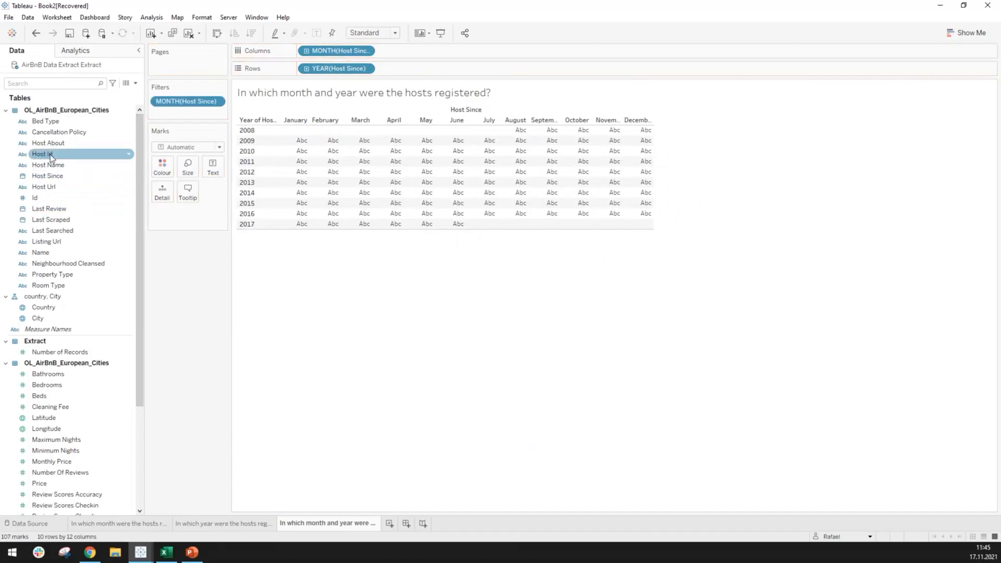
left_click_drag(137, 195, 140, 351)
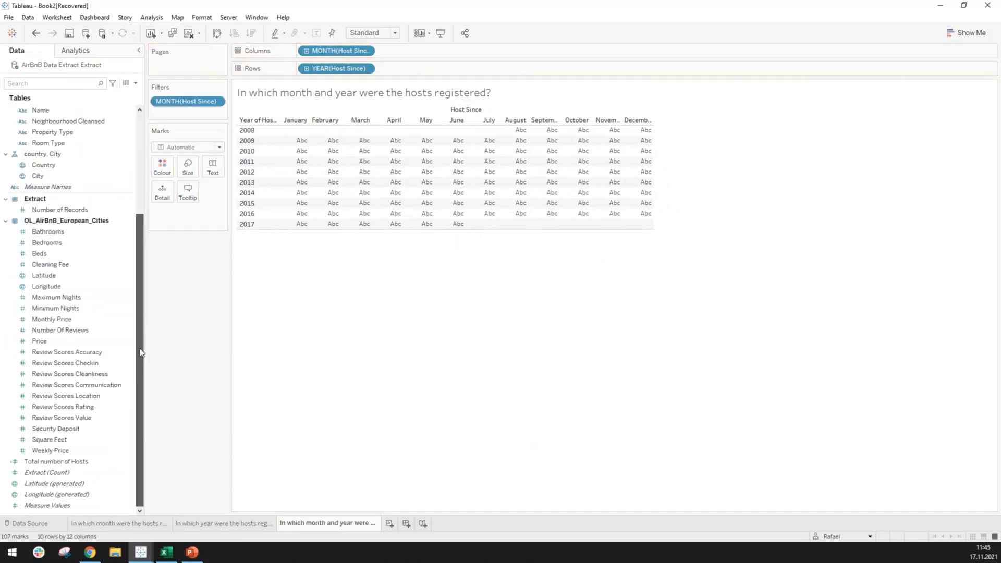
left_click(96, 411)
left_click(65, 463)
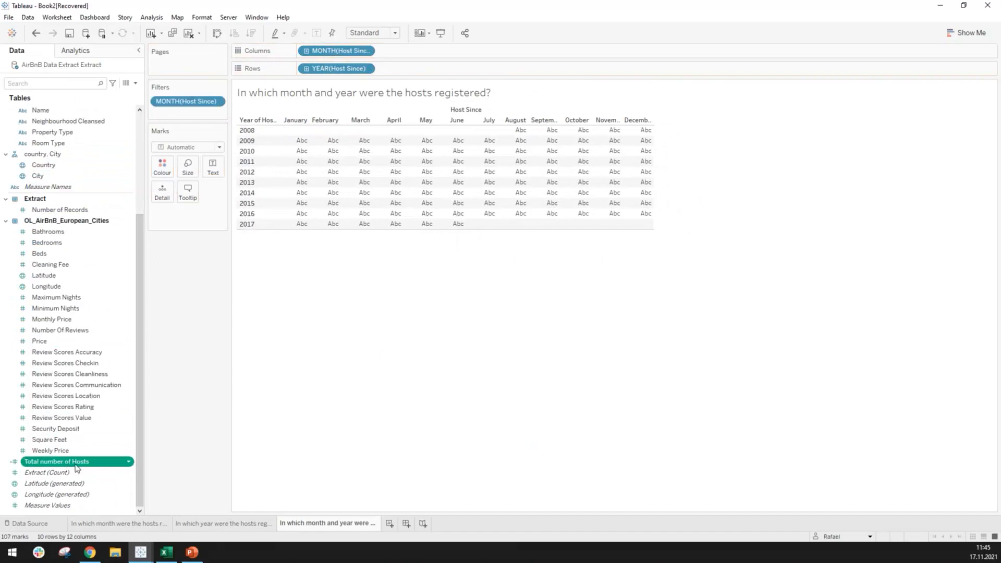
left_click_drag(71, 464, 162, 169)
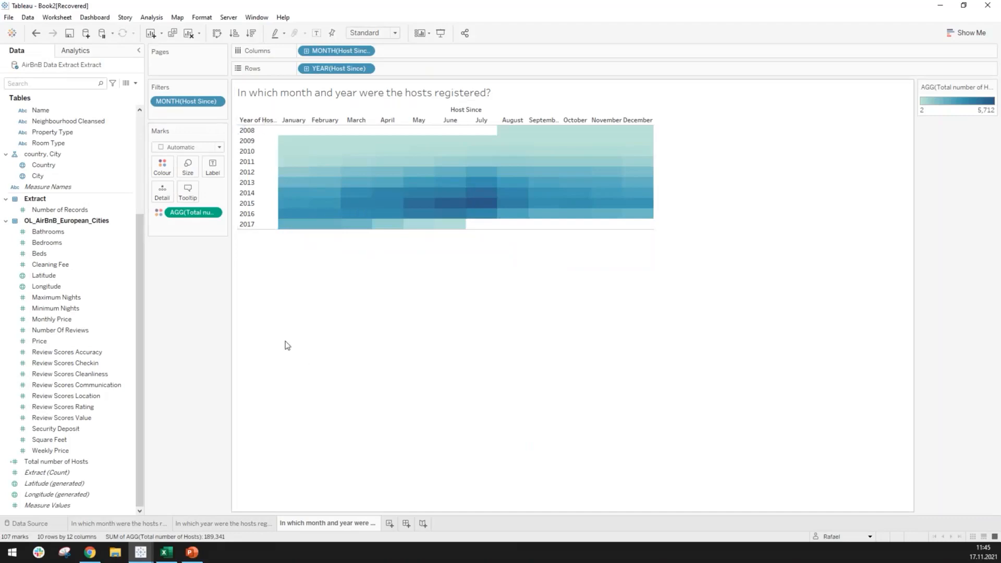
Step: Widen the marks area and change the Total number of Hosts palette to a custom sequential scale based on the saved coral red
left_click_drag(233, 334, 292, 333)
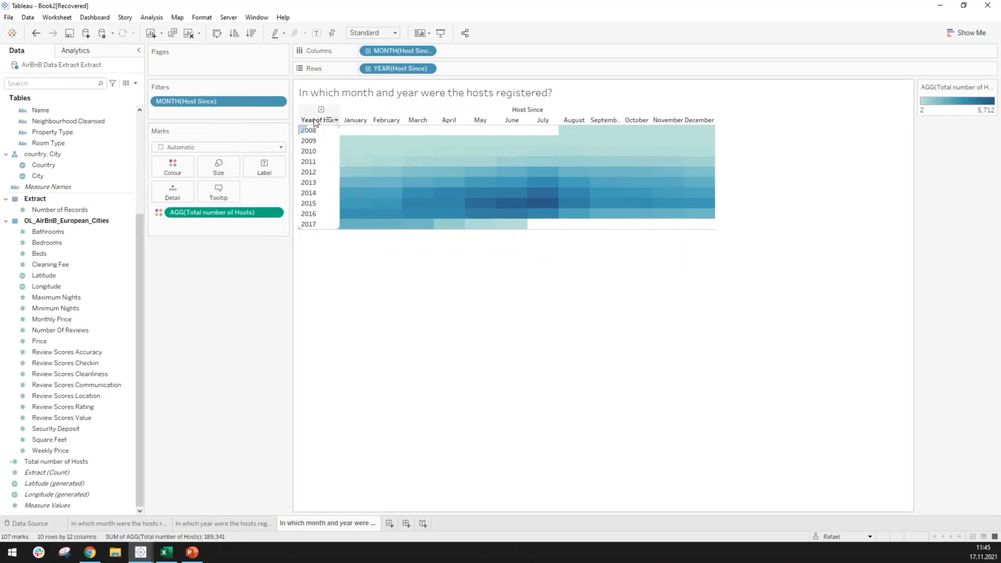
left_click(178, 171)
left_click(192, 203)
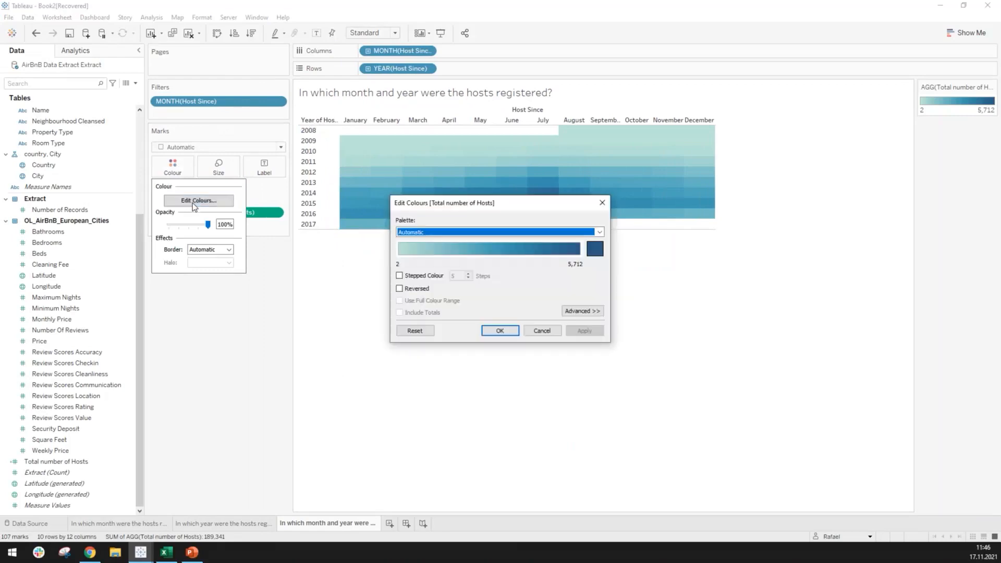
left_click(595, 250)
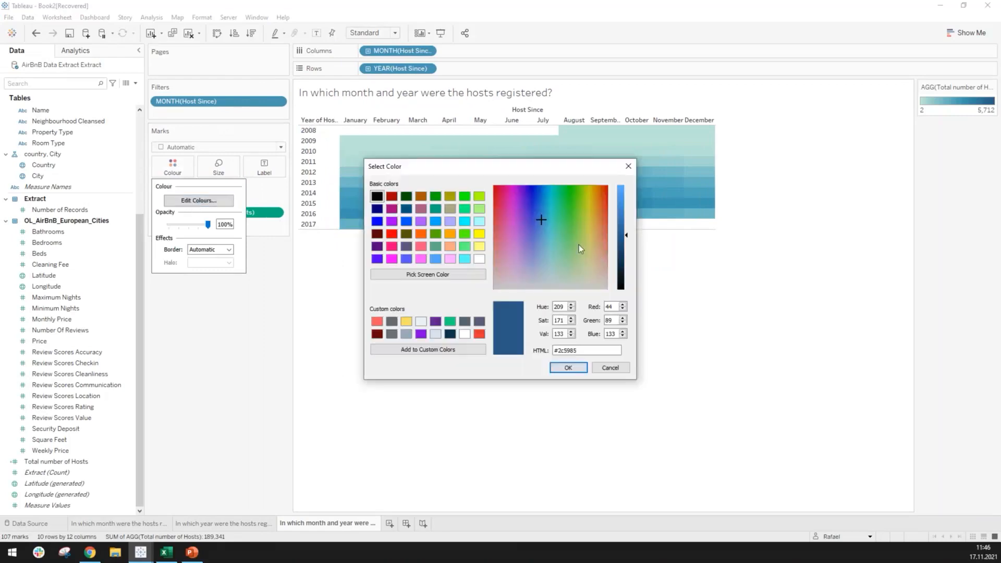
left_click(377, 322)
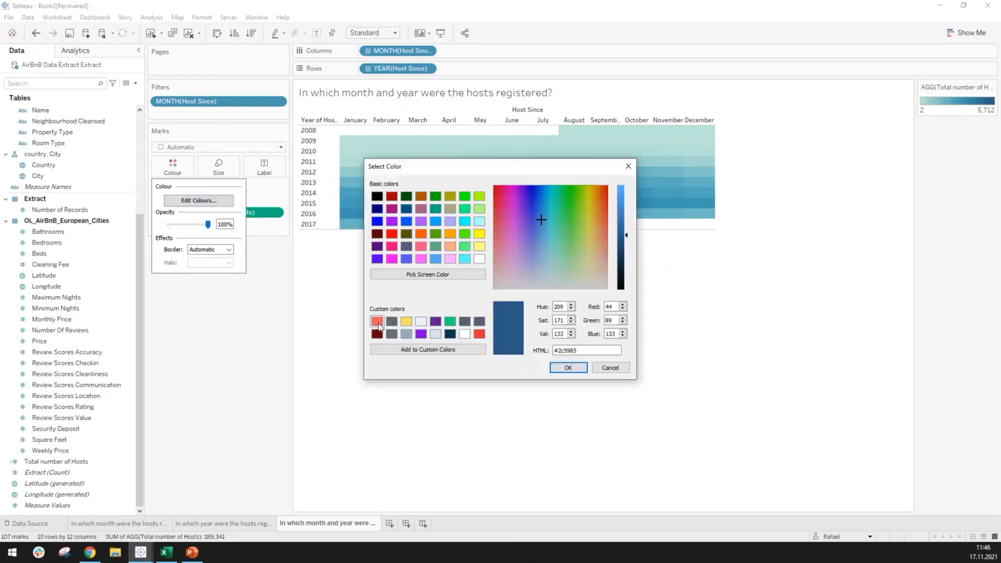
left_click(561, 368)
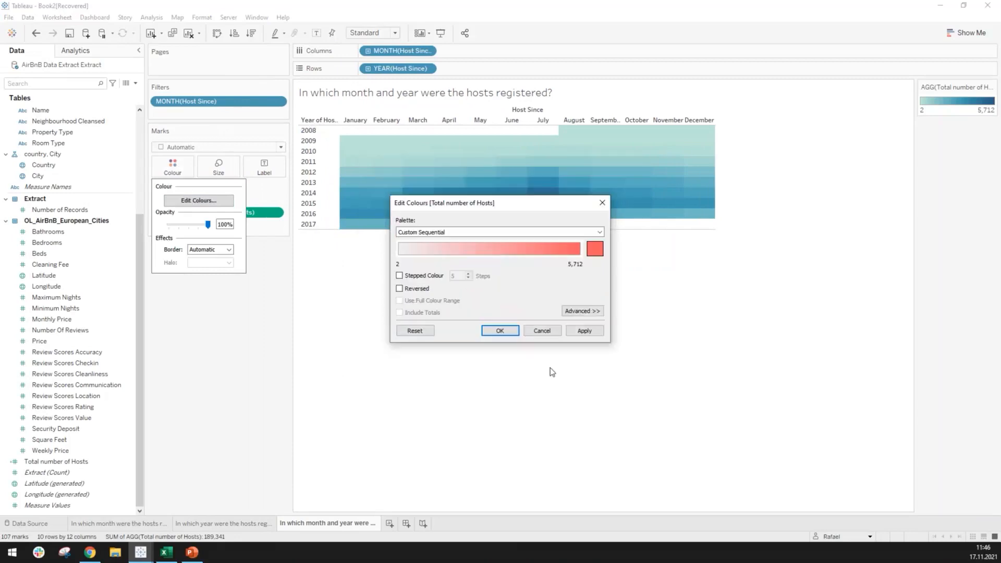
left_click(500, 331)
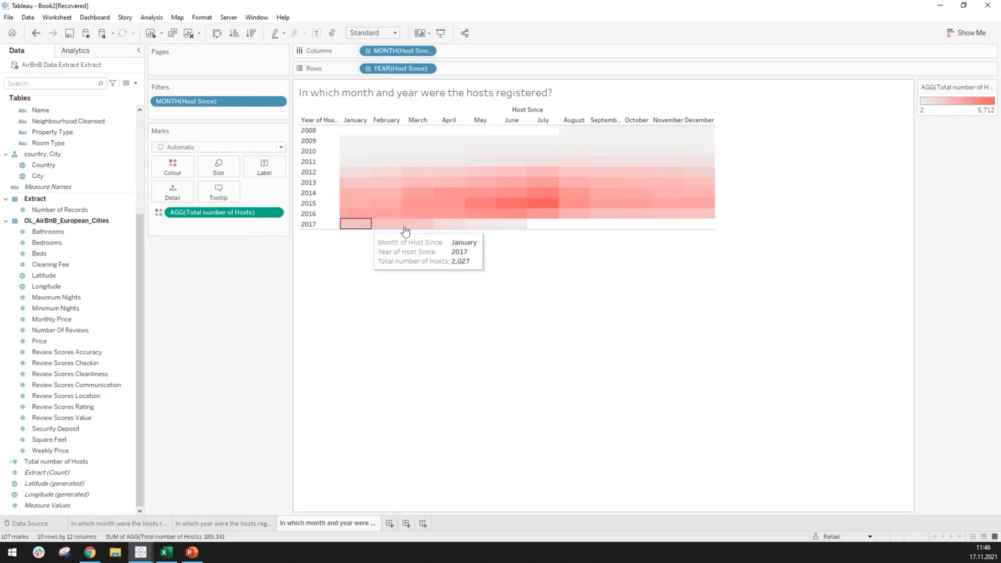
Step: Give the heatmap cells a white border
left_click(174, 170)
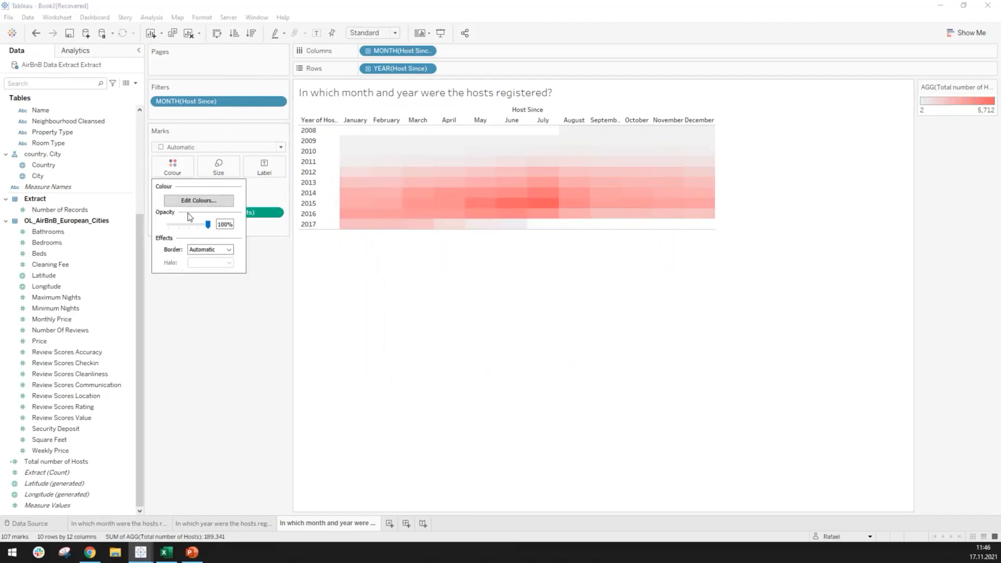
left_click(214, 249)
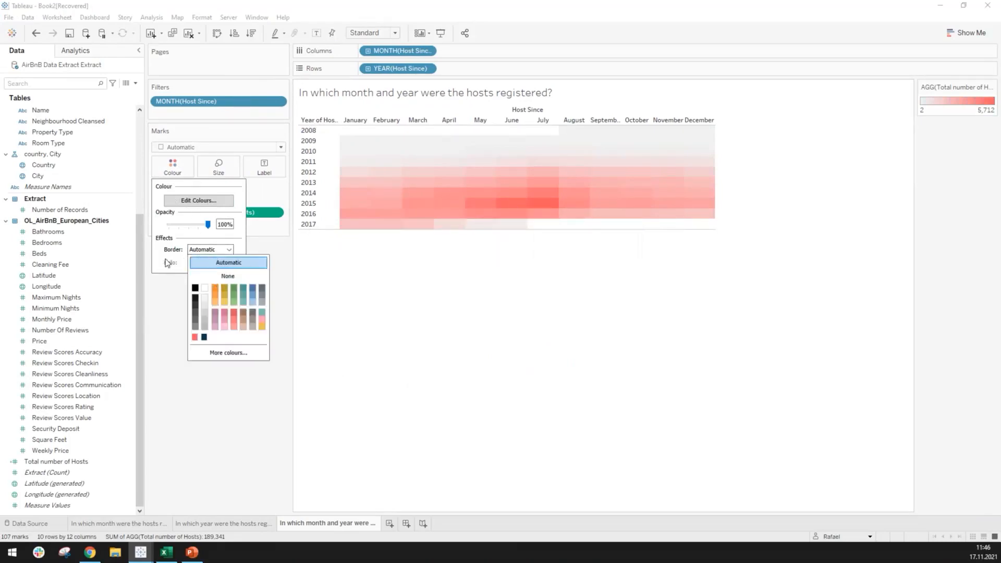
left_click(176, 256)
left_click(202, 250)
left_click(208, 288)
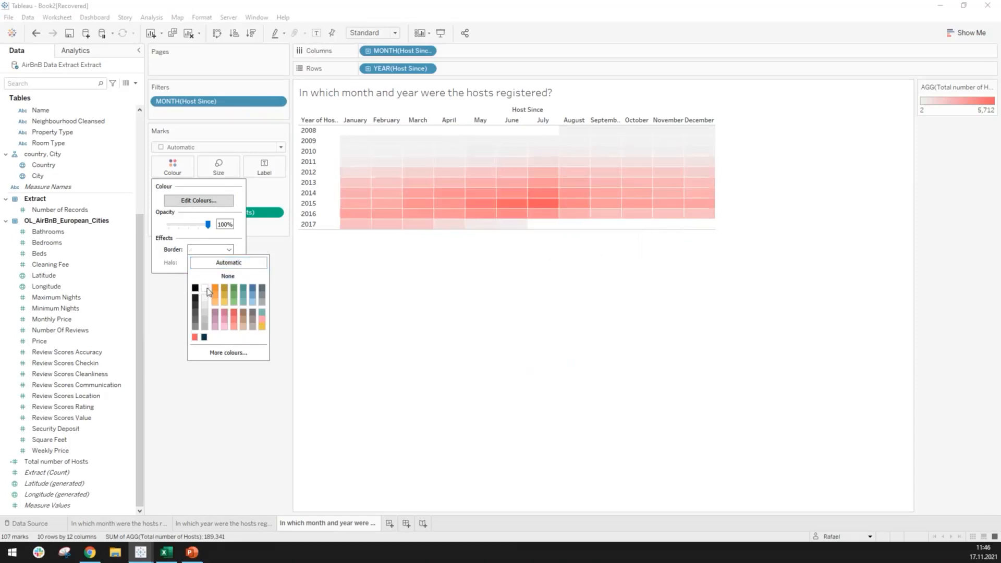
left_click(287, 262)
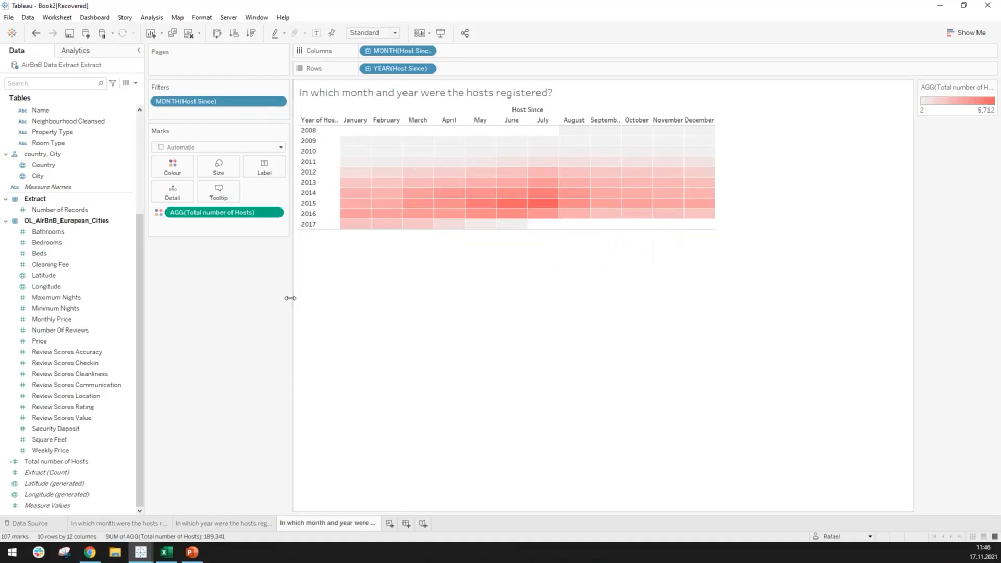
Step: Narrow the marks area slightly and fit the heatmap to the Entire View
left_click_drag(291, 299, 282, 299)
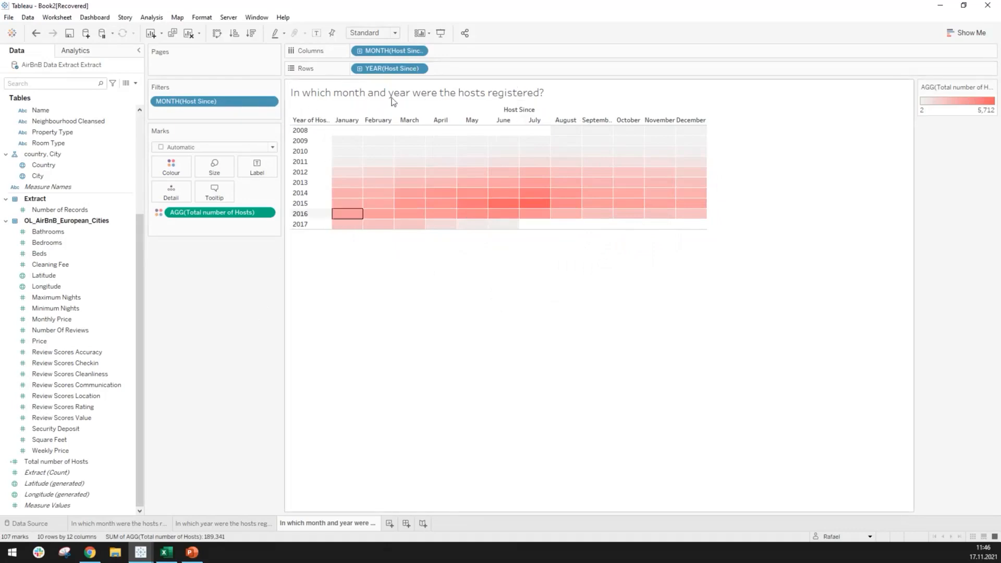
left_click(393, 32)
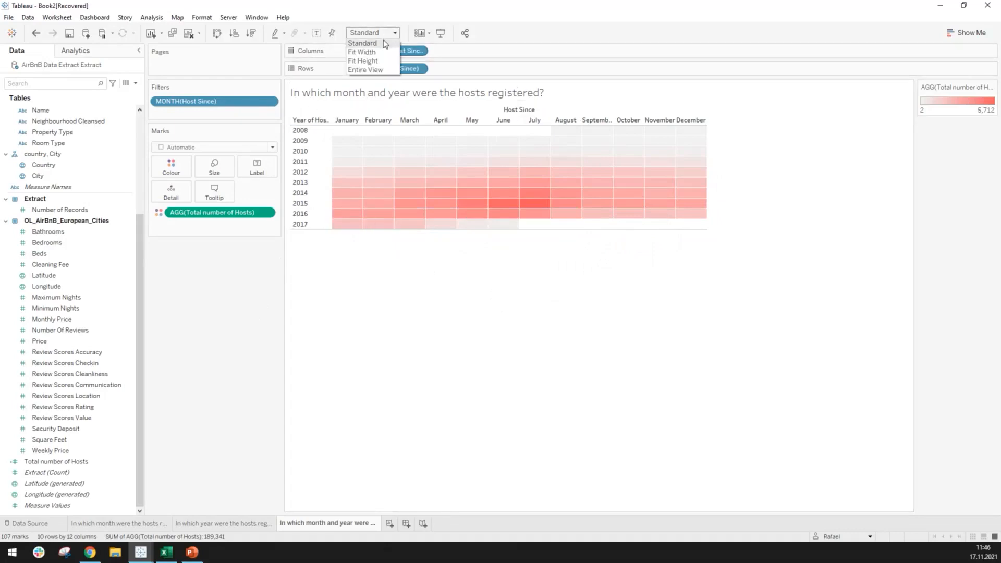
left_click(374, 71)
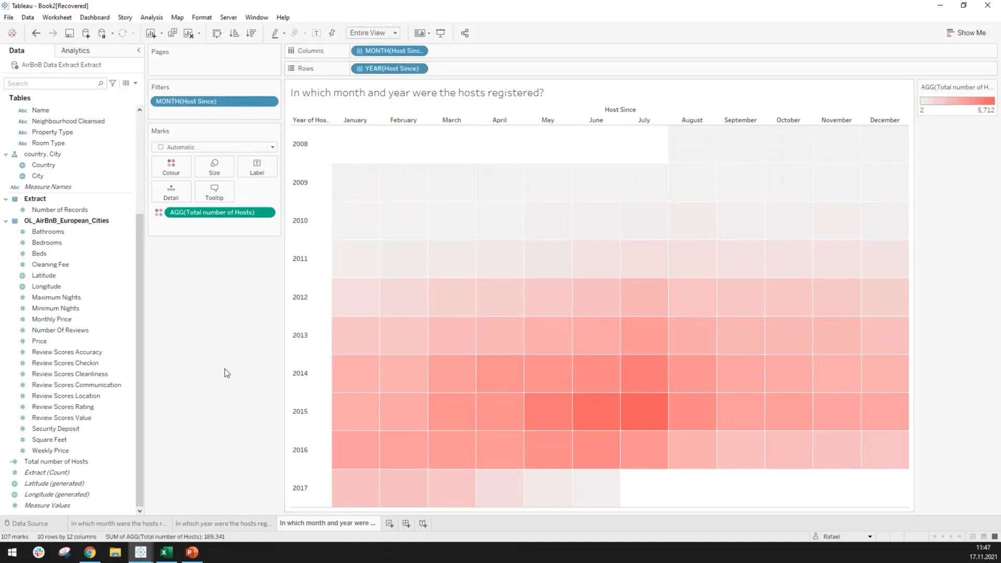
Step: Review the month and year worksheets and return to the combined month-and-year heatmap
left_click(130, 522)
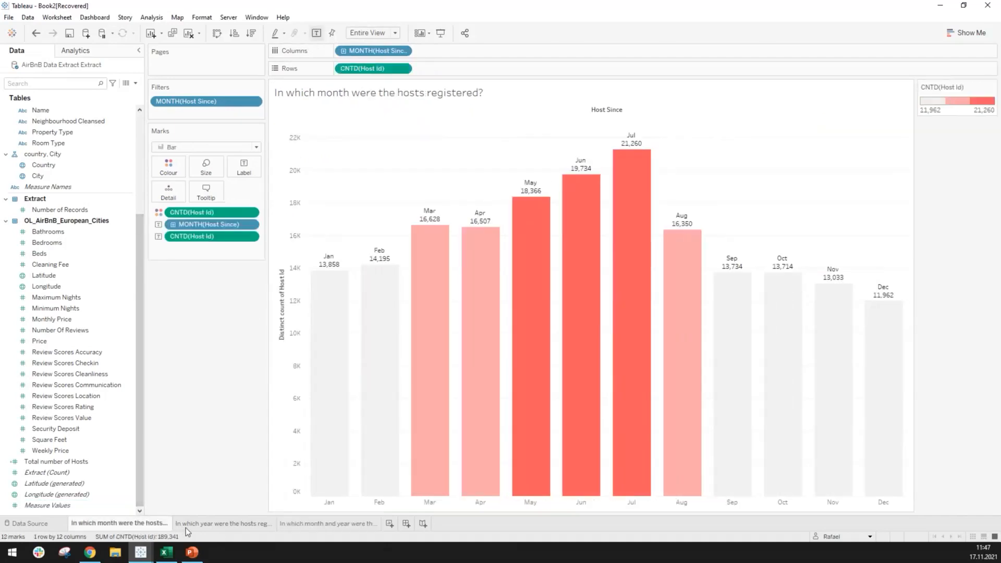
left_click(186, 524)
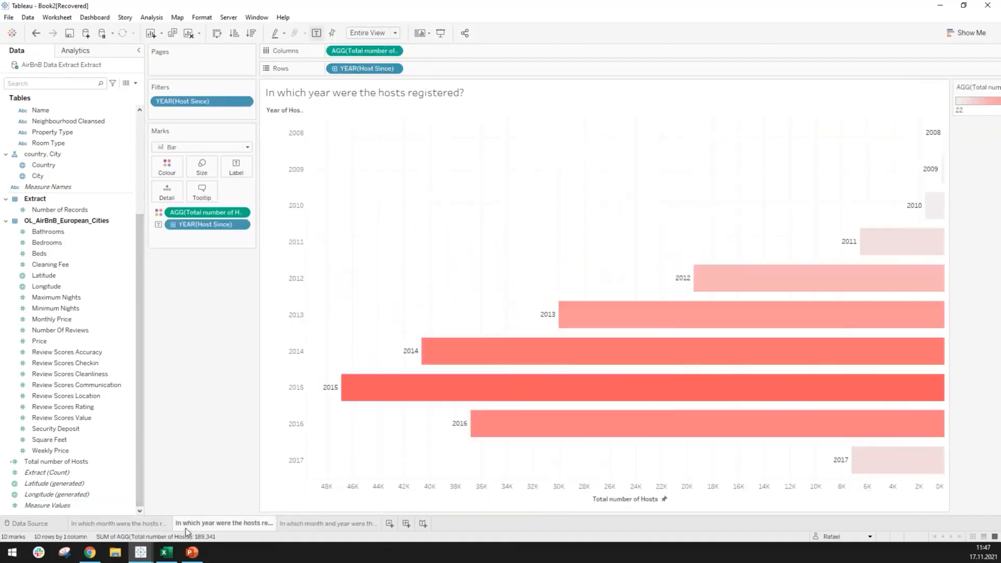
left_click(304, 524)
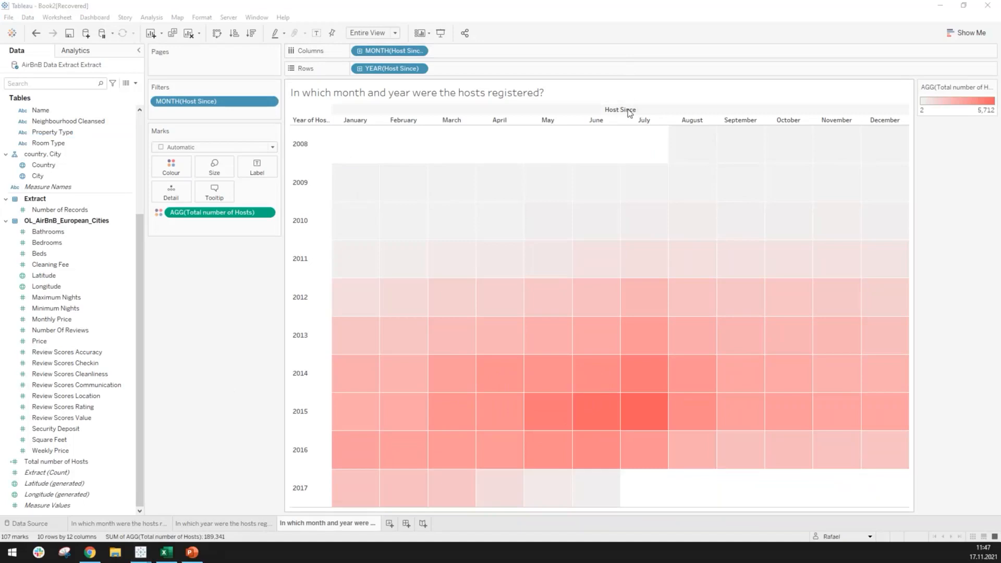
Step: Hide the Host Since field label above the month columns
right_click(598, 113)
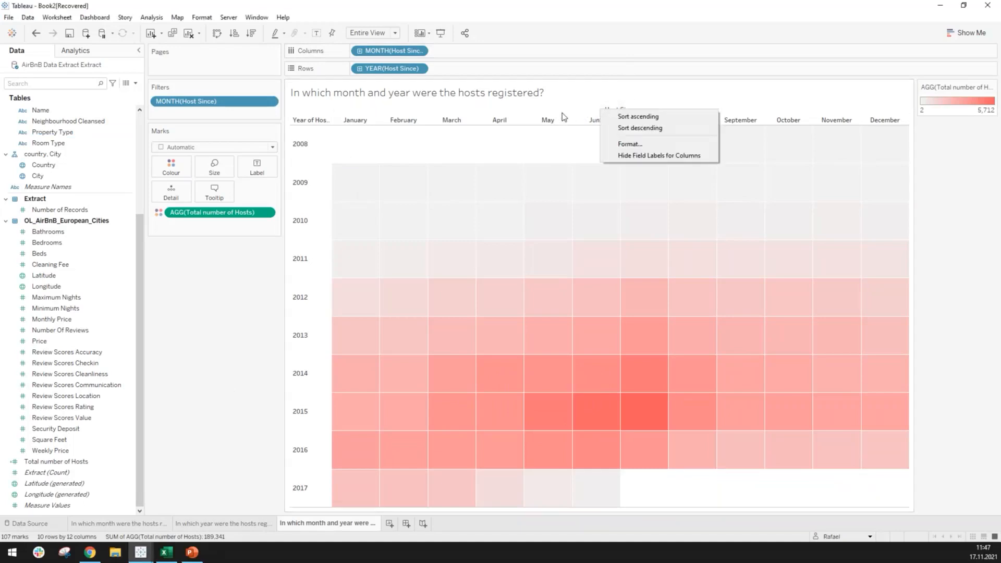
left_click(672, 97)
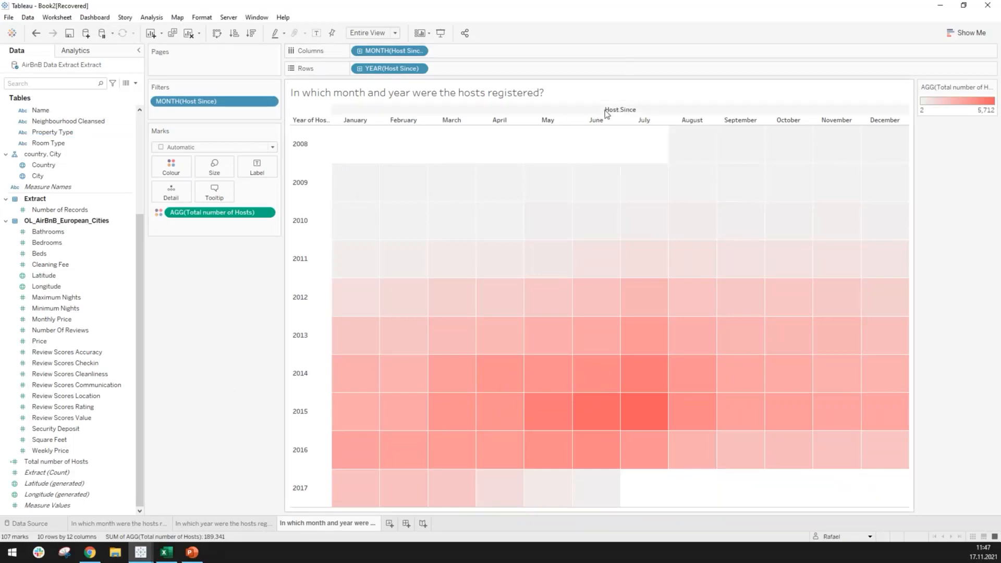
right_click(609, 109)
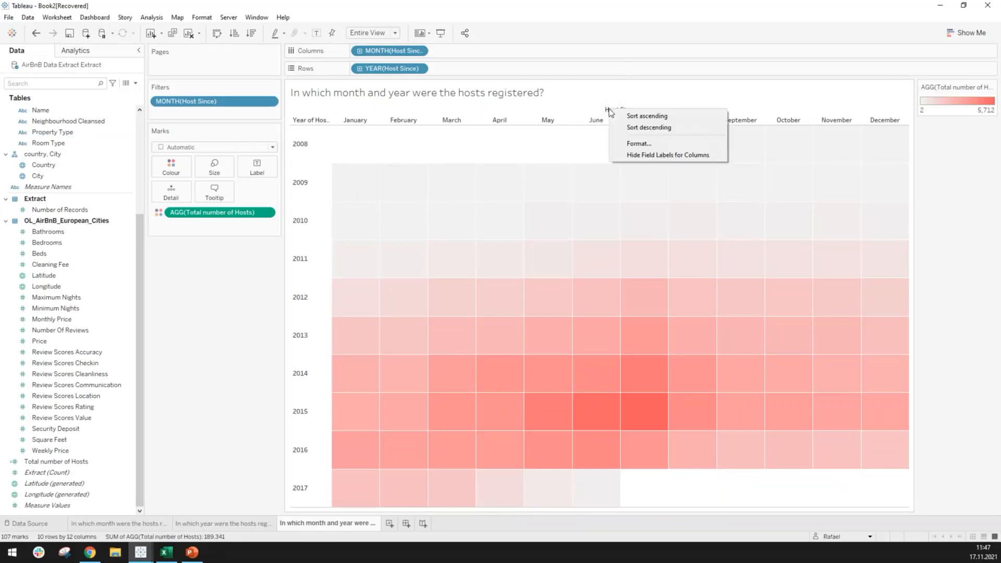
left_click(631, 155)
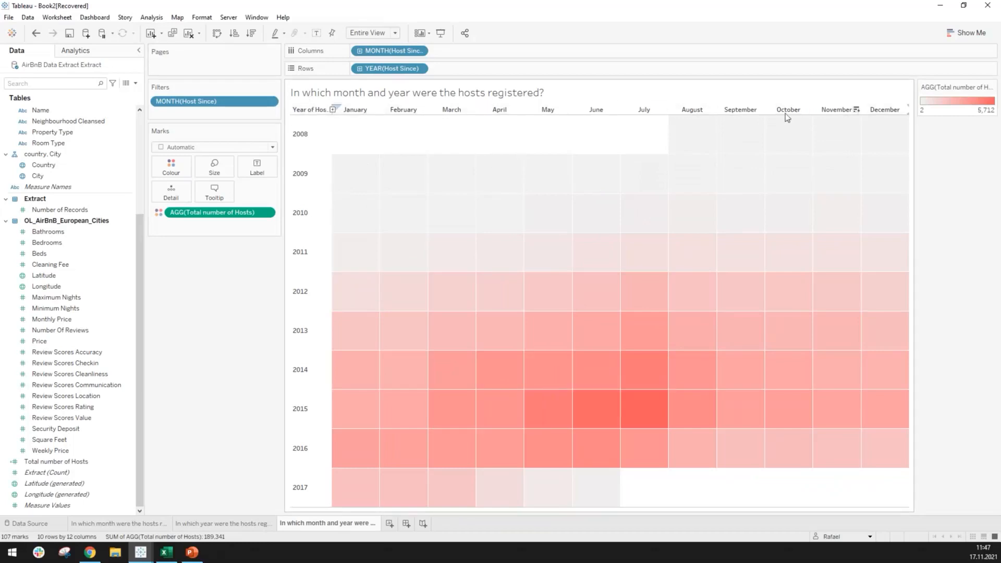
Step: Try hiding the month and year headers directly in the heatmap and undo it
right_click(450, 112)
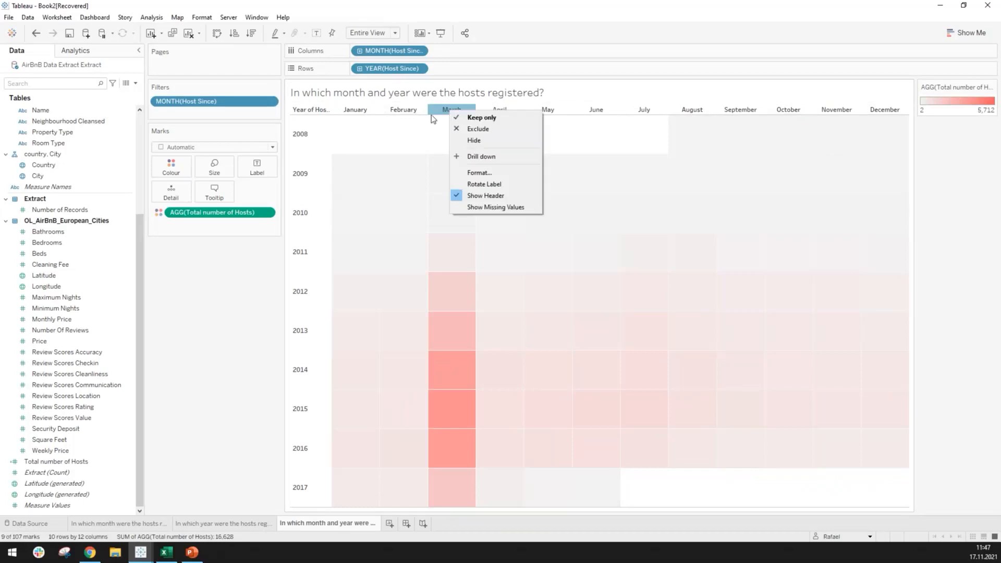
left_click(478, 196)
key("Escape")
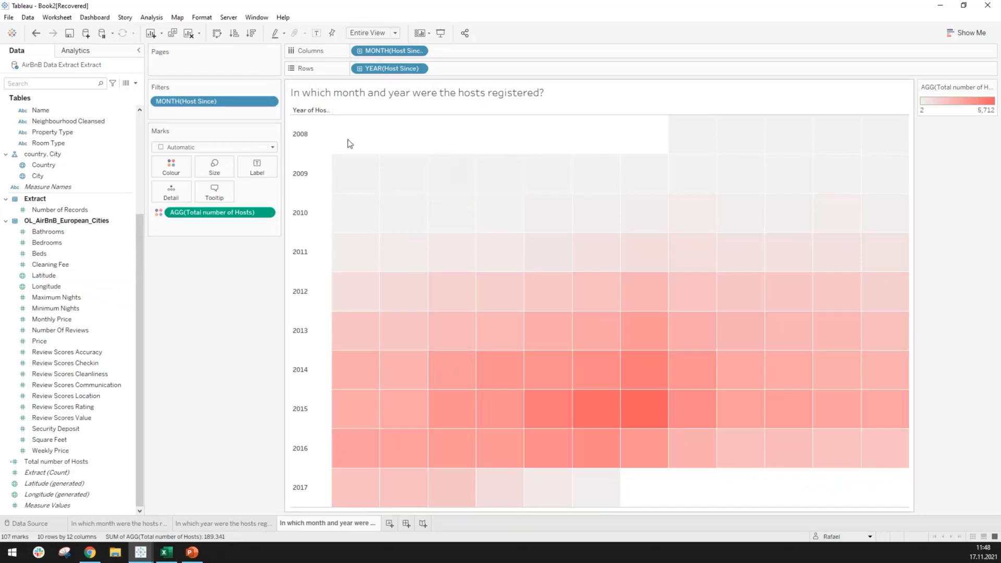
right_click(299, 145)
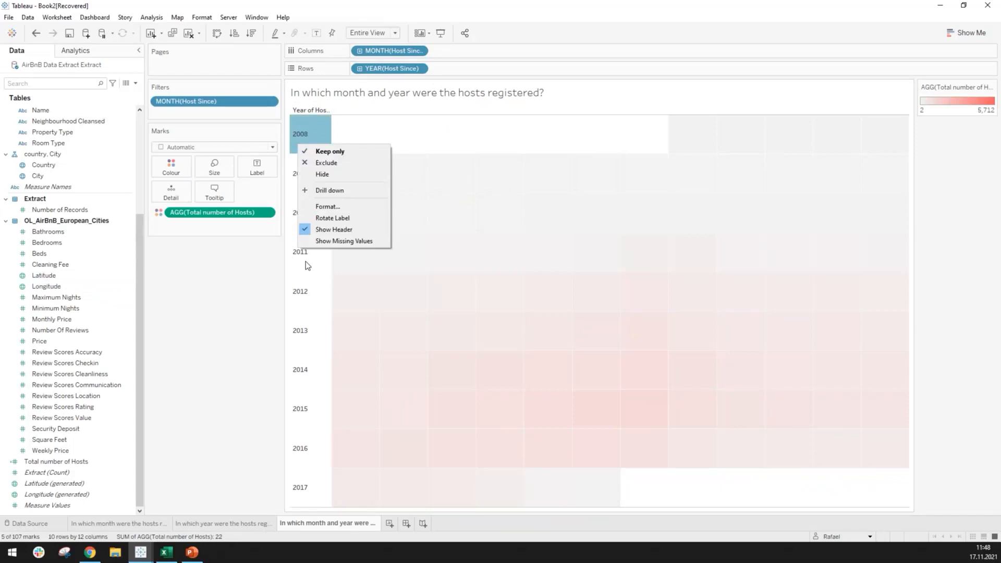
left_click(352, 229)
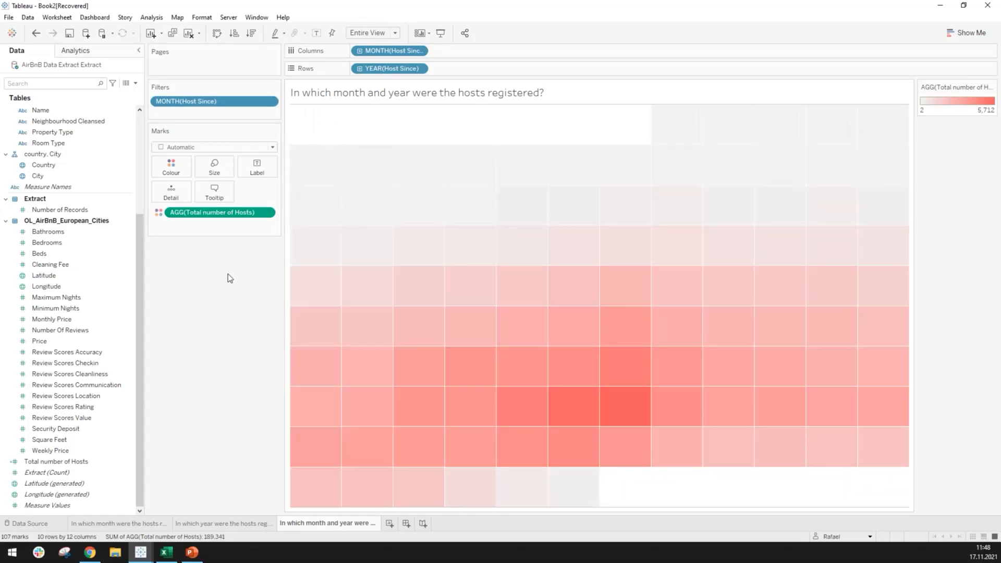
key("ctrl+z")
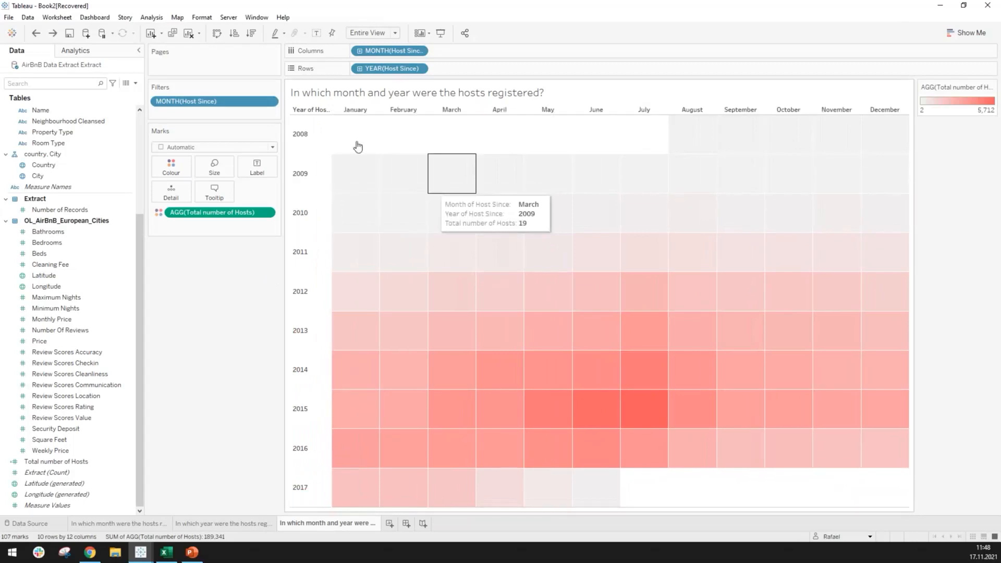
Step: Hide the month column headers and the year row headers of the heatmap
left_click(419, 51)
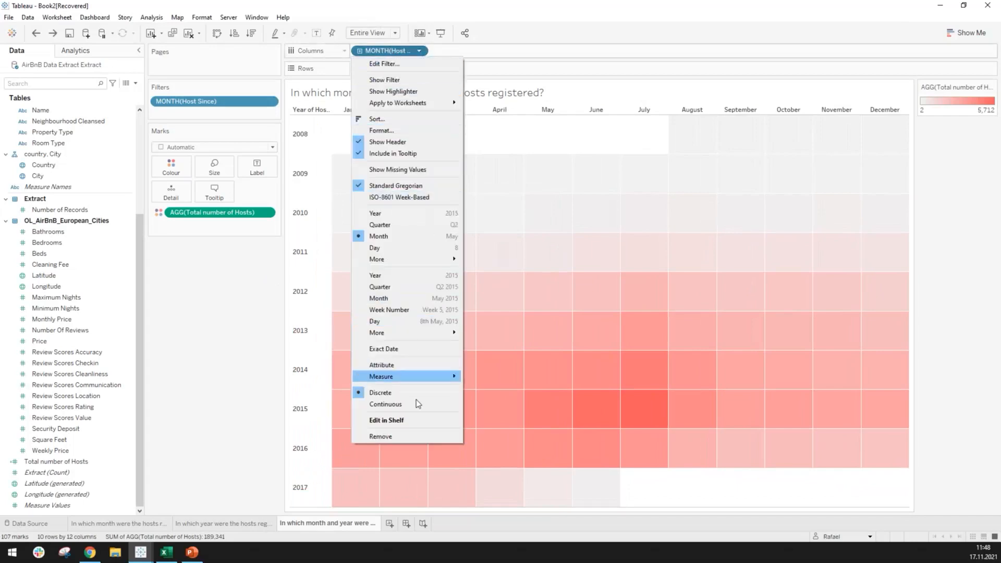
left_click(379, 147)
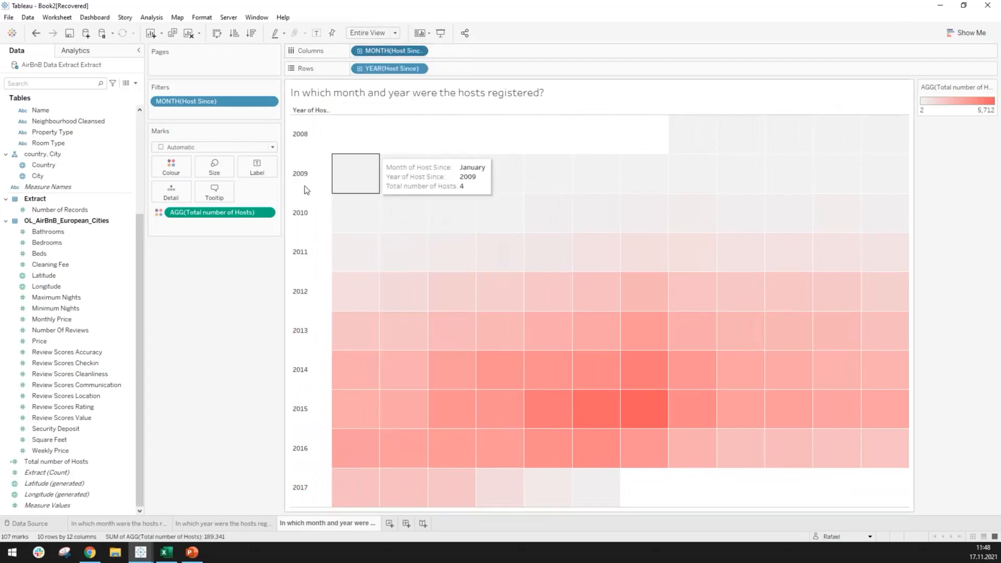
left_click(420, 70)
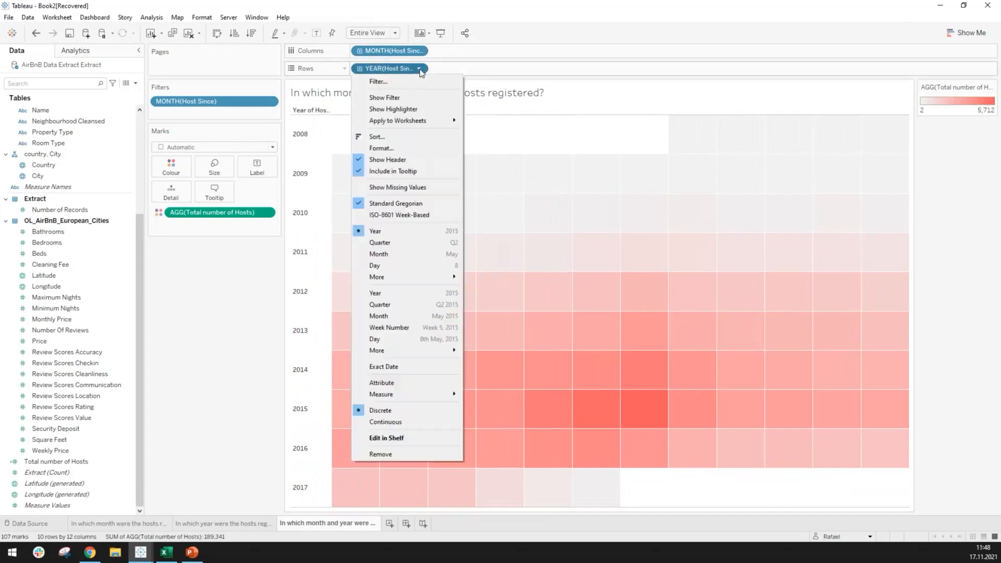
left_click(384, 160)
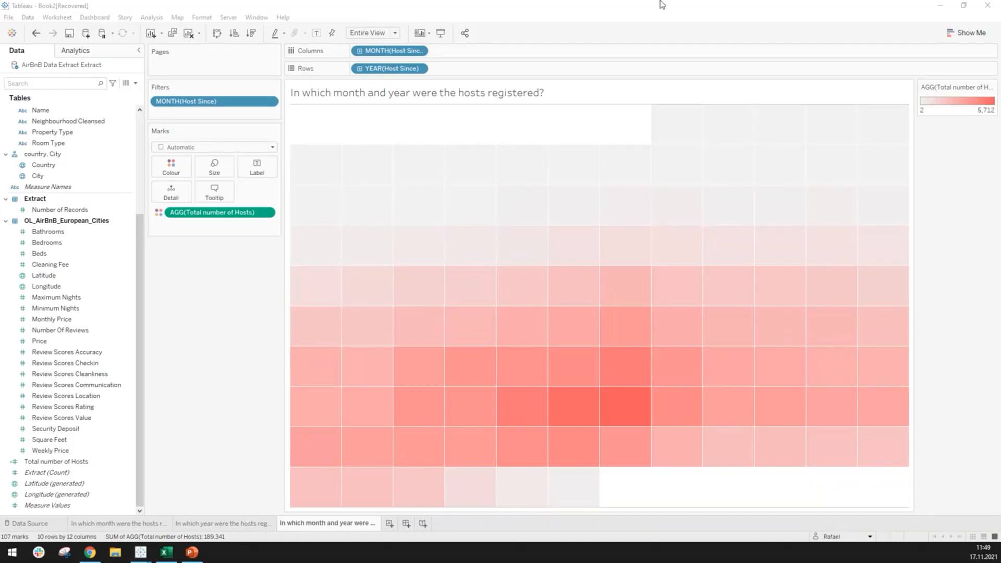
left_click(255, 402)
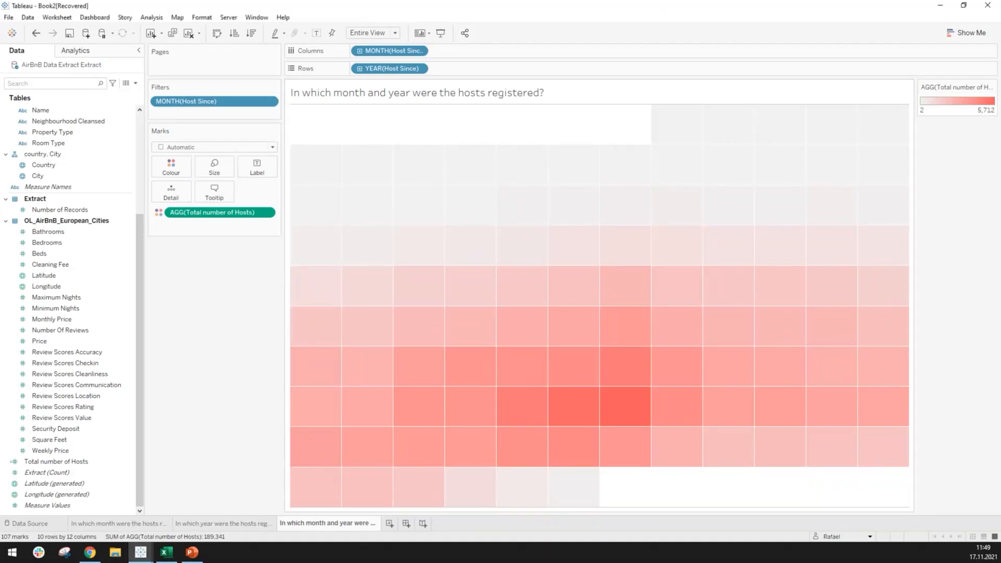
Step: Add a new worksheet named "Cities where hosts are located"
left_click(390, 524)
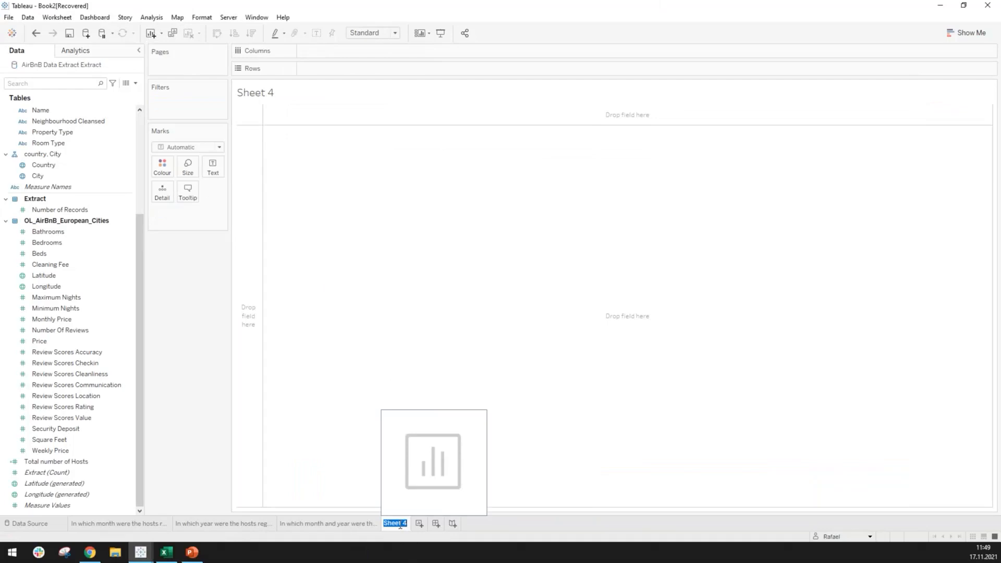
type("Local")
key("BackSpace")
key("BackSpace")
key("BackSpace")
key("BackSpace")
key("BackSpace")
type("Pl")
key("BackSpace")
type("Cities were ho")
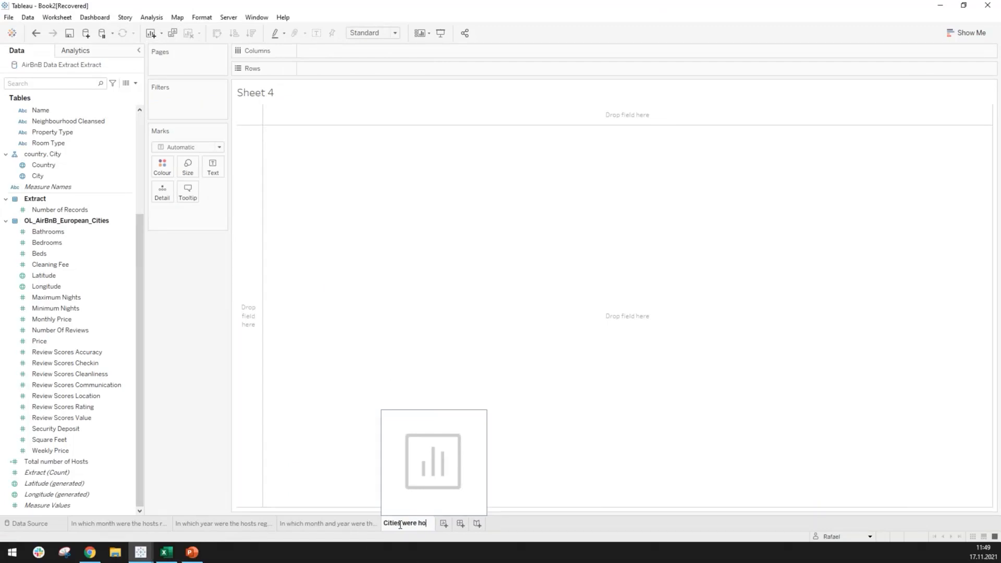
type("sts are located")
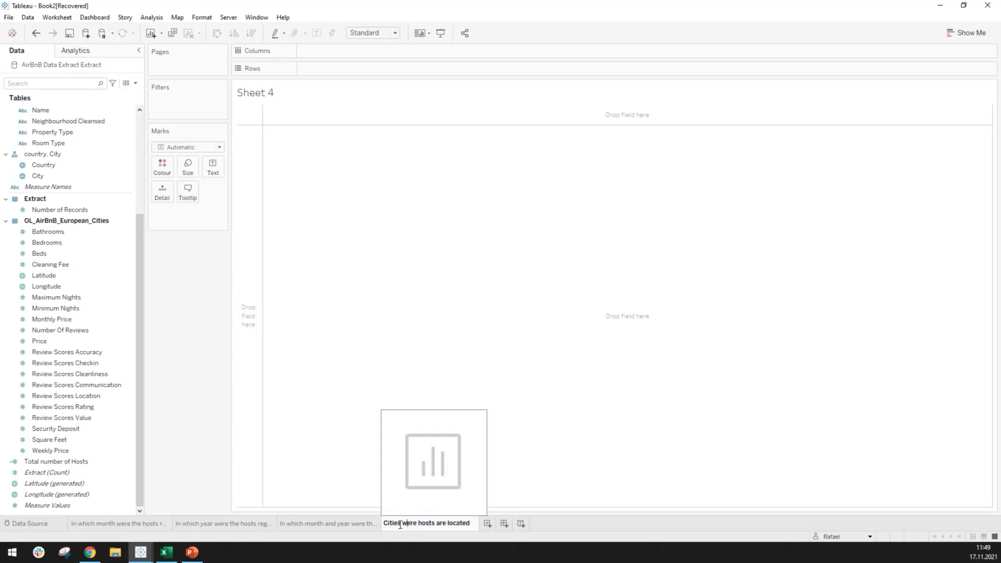
type("h")
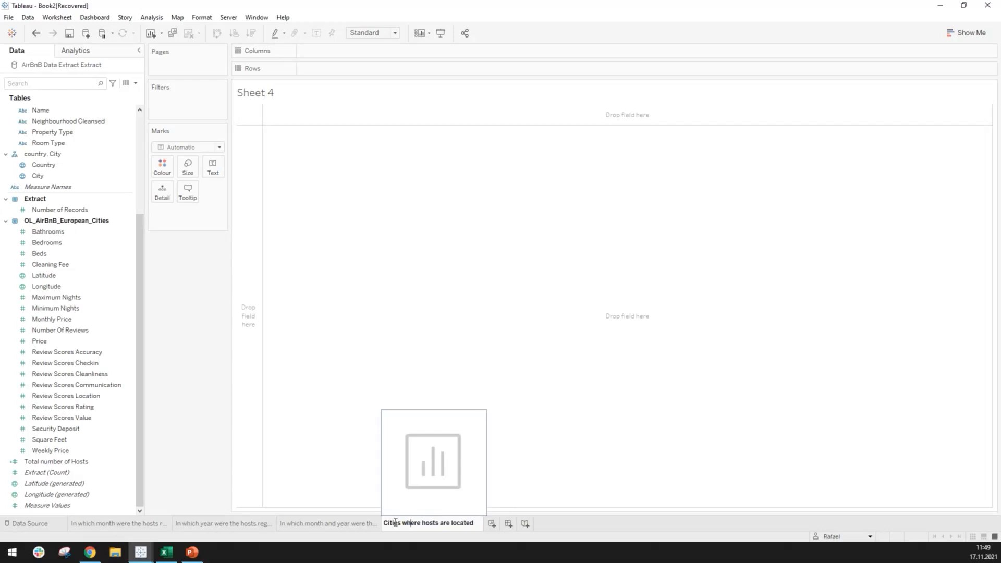
left_click(305, 461)
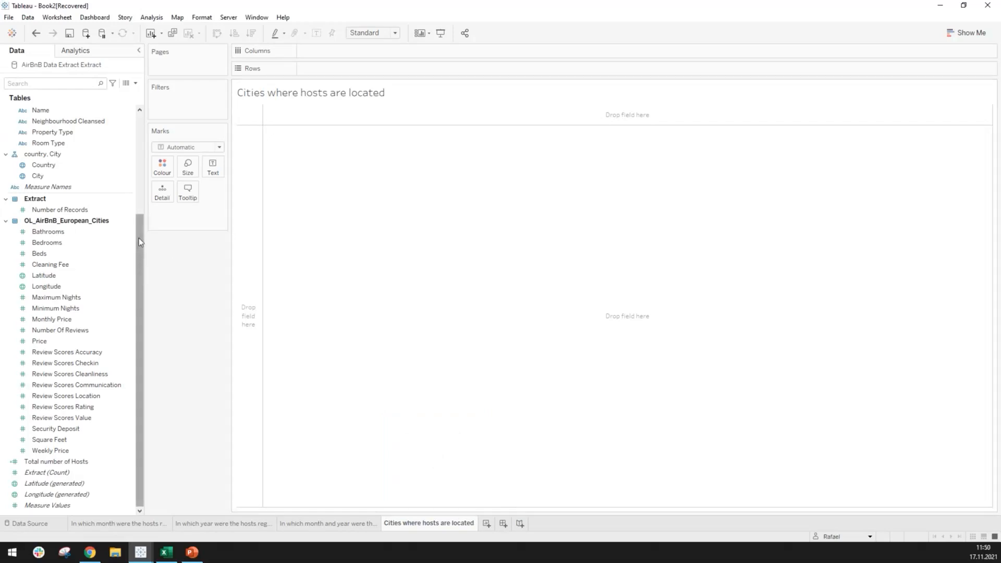
Step: Locate the generated Latitude and Longitude fields and the Country and City fields in the data source
scroll(139, 238, "up", 5)
left_click_drag(141, 190, 138, 335)
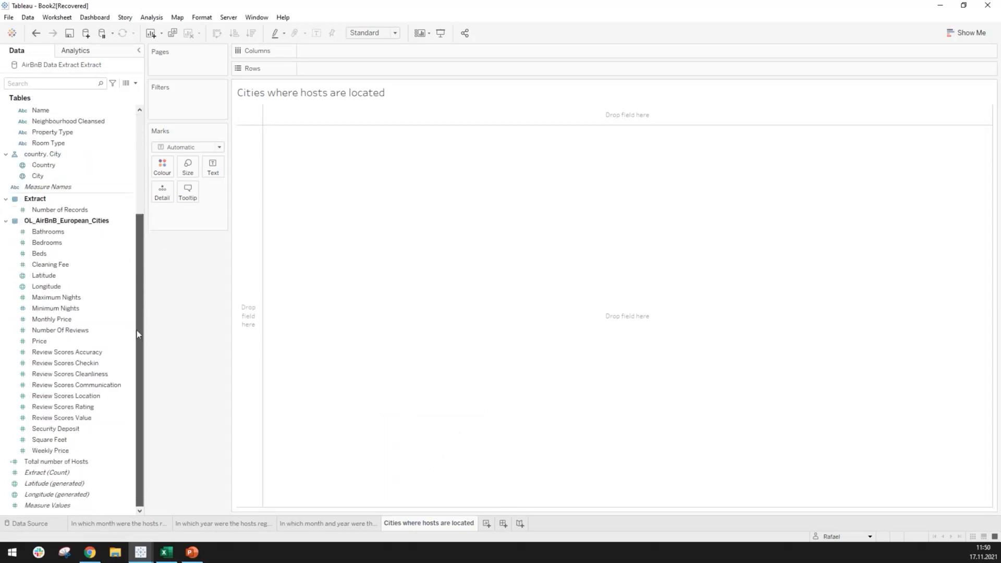
left_click(39, 494, "ctrl")
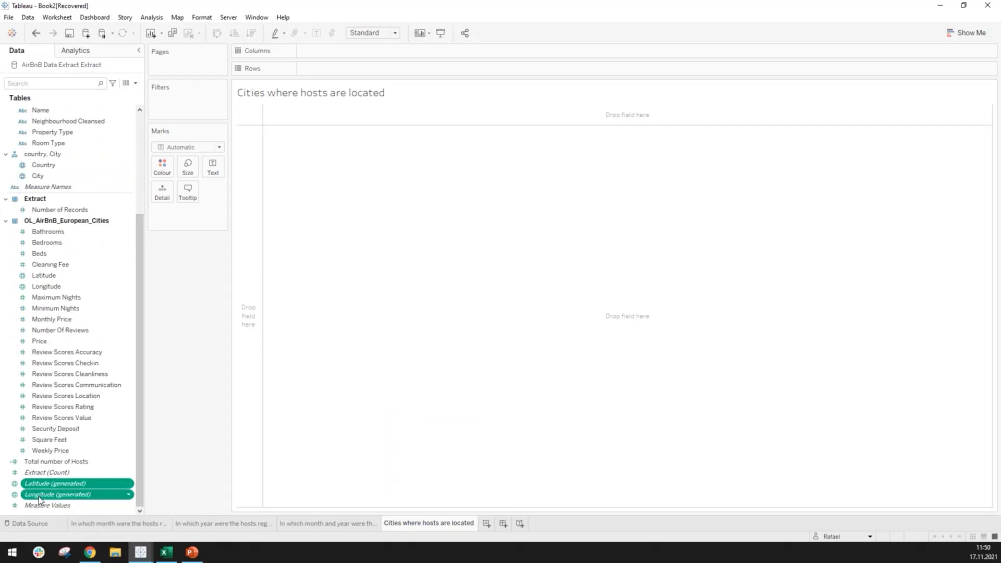
scroll(37, 273, "up", 2)
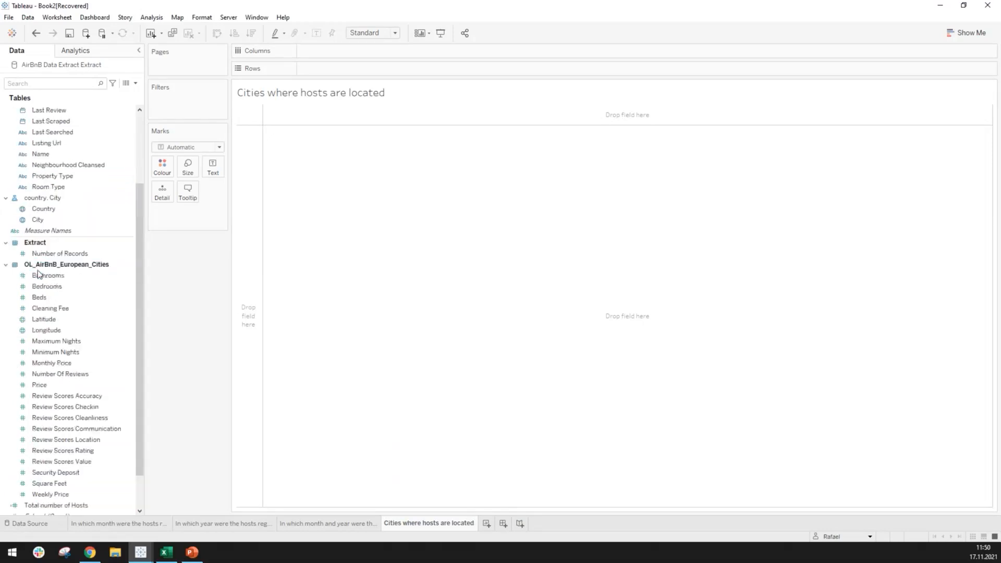
scroll(38, 273, "up", 3)
left_click(37, 319)
left_click(42, 309, "ctrl")
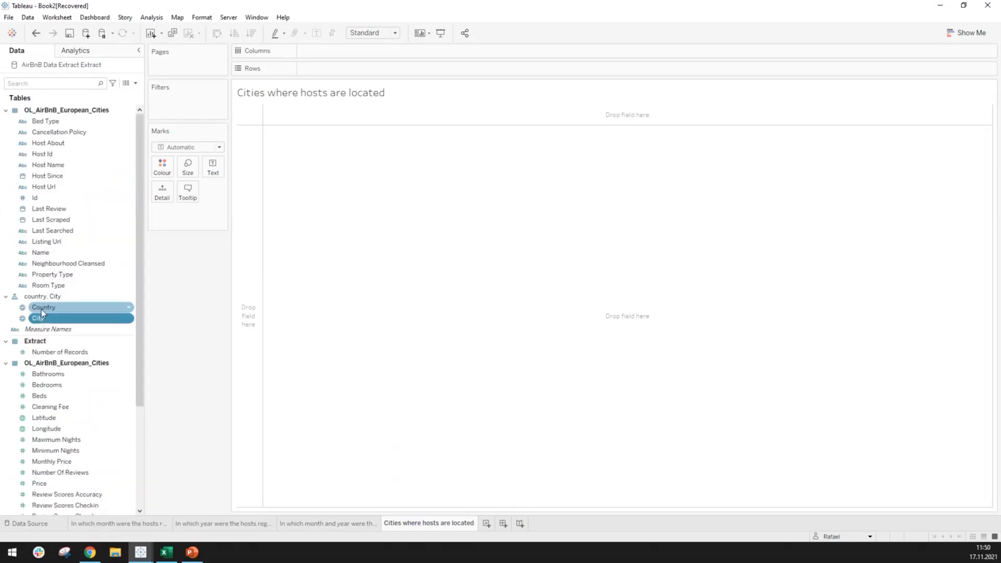
Step: Check which geographic roles are assigned to the Country and City fields
left_click(41, 309)
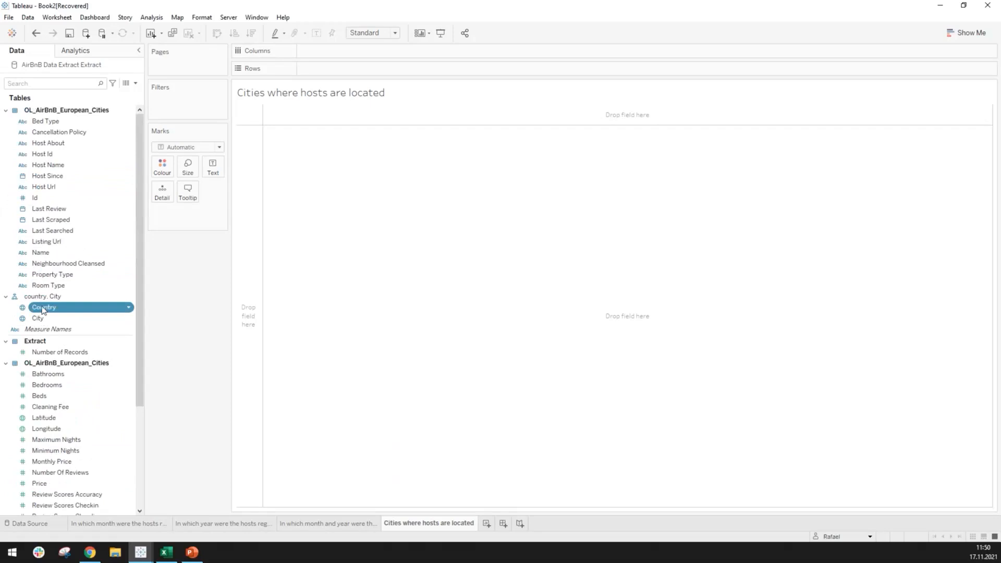
left_click(22, 308)
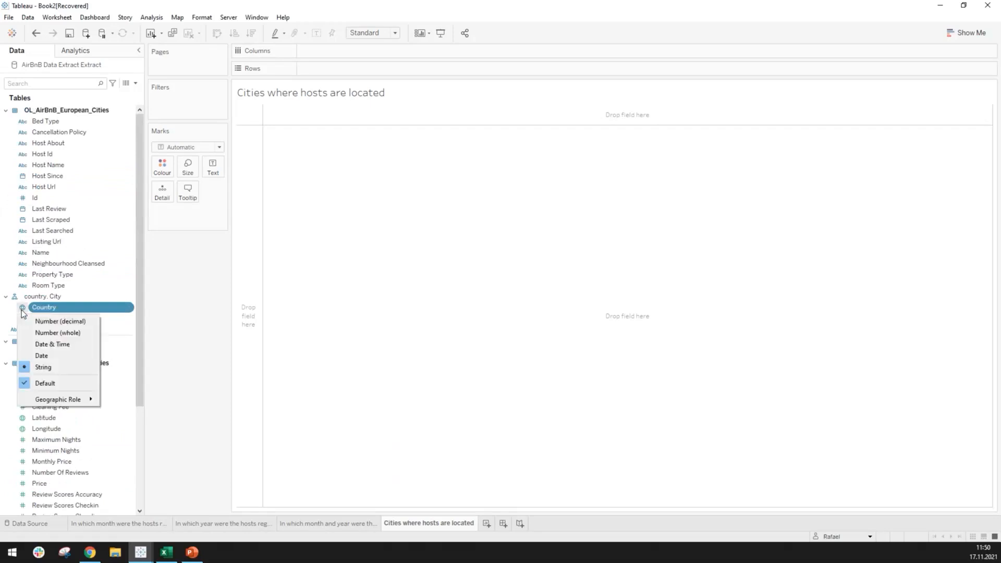
left_click(46, 410)
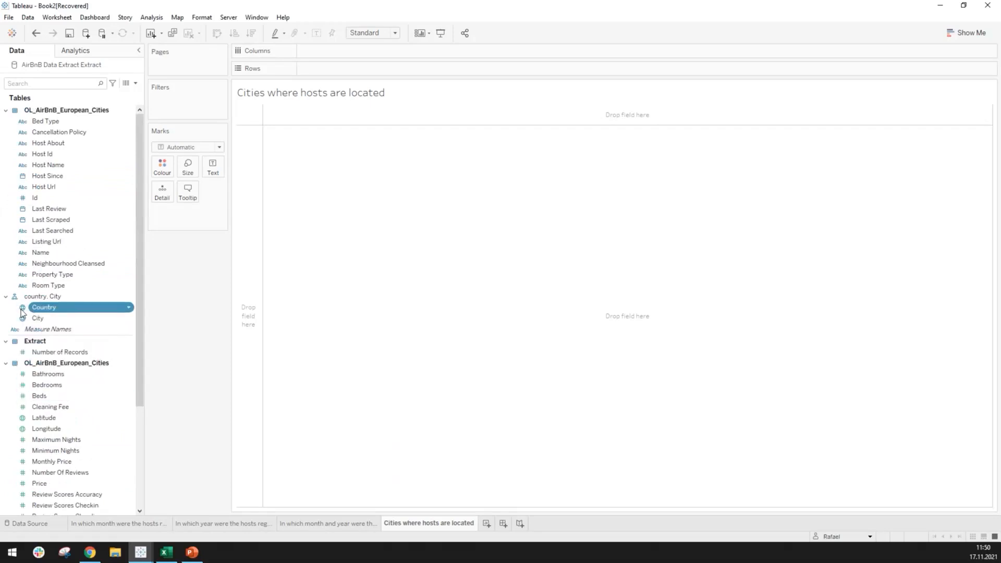
left_click(22, 307)
mouse_move(51, 402)
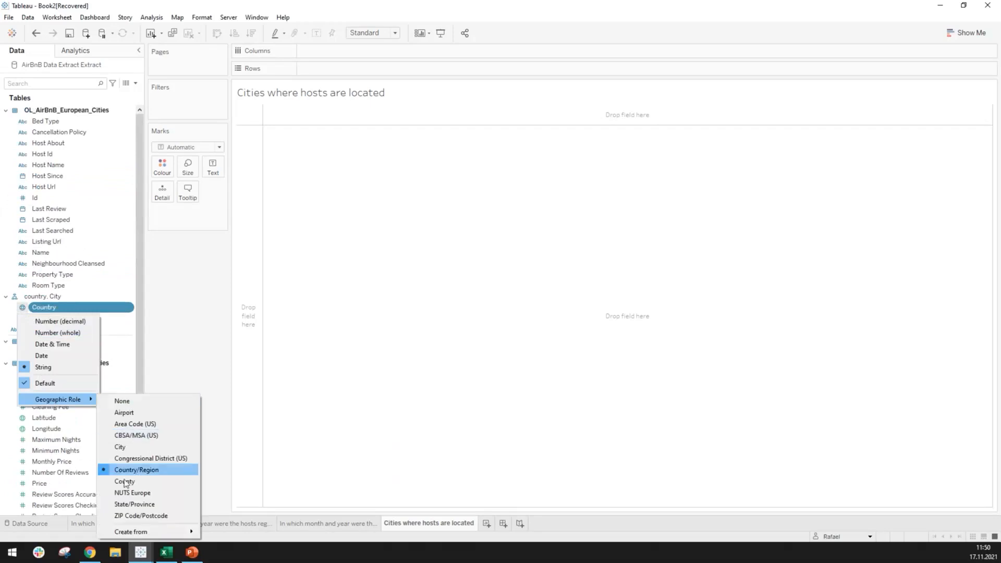
left_click(208, 327)
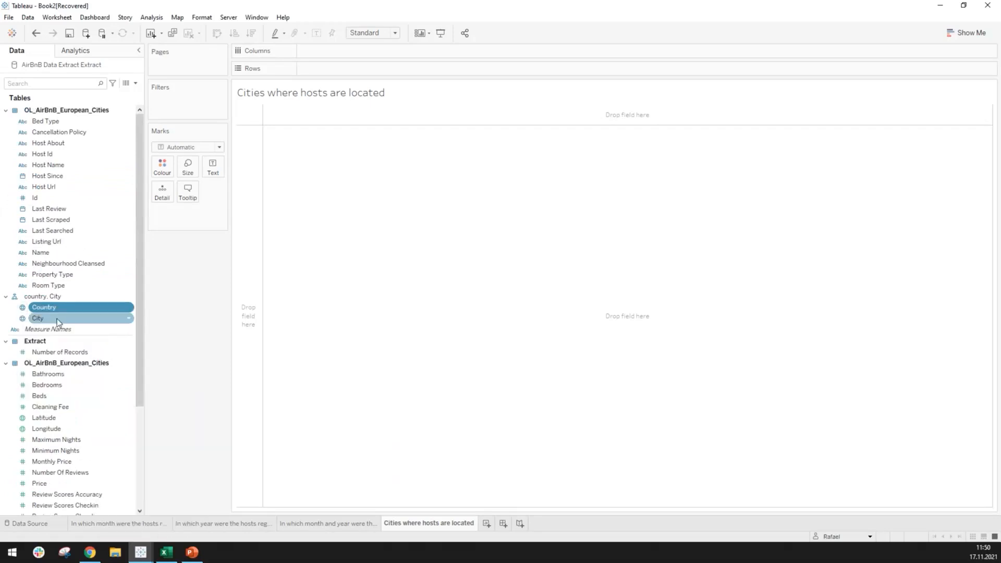
left_click(57, 319)
left_click(22, 318)
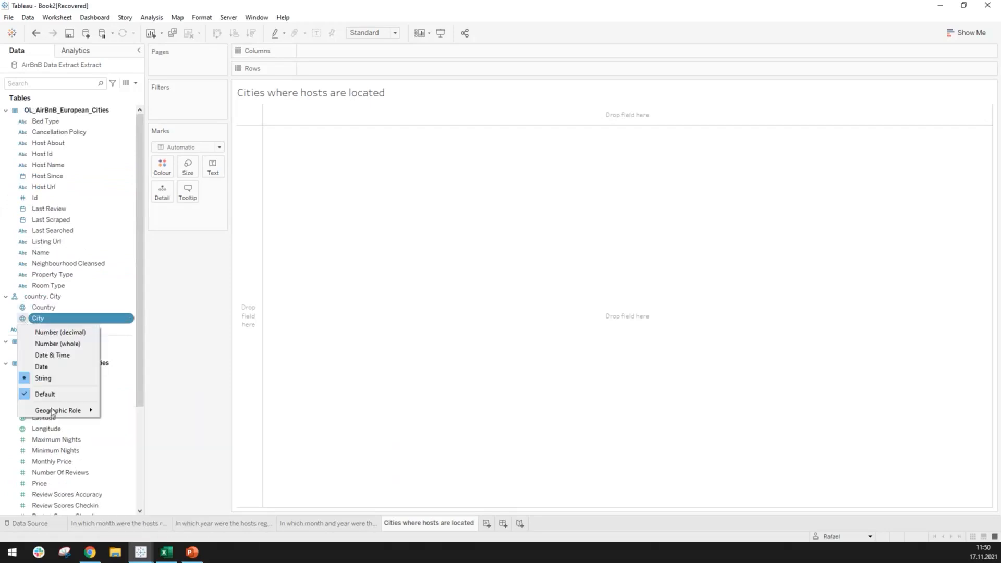
mouse_move(68, 411)
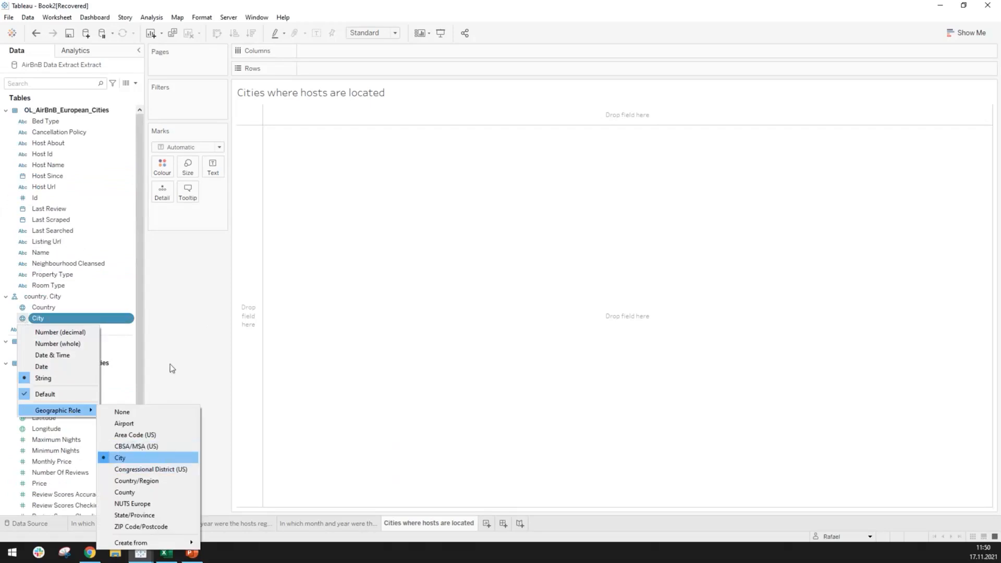
left_click(191, 336)
Step: Build a blank map with Latitude (generated) on rows and Longitude (generated) on columns
left_click_drag(141, 314, 89, 496)
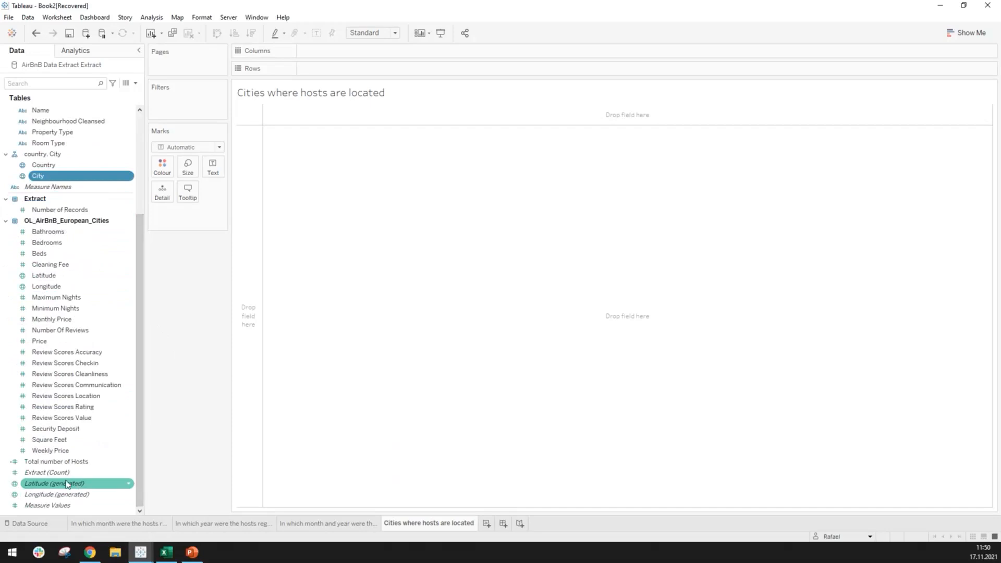
left_click(66, 483)
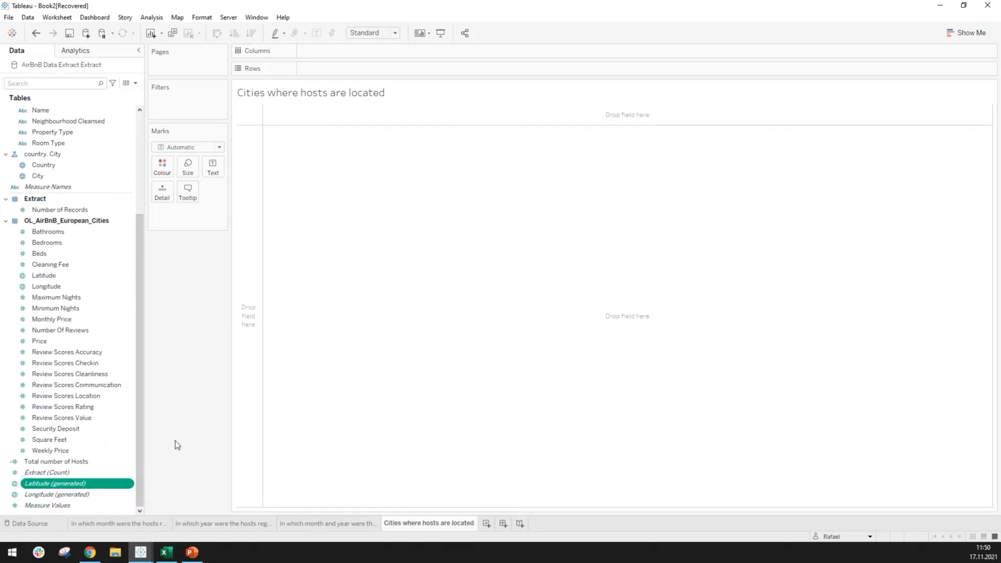
double_click(32, 485)
left_click(40, 495)
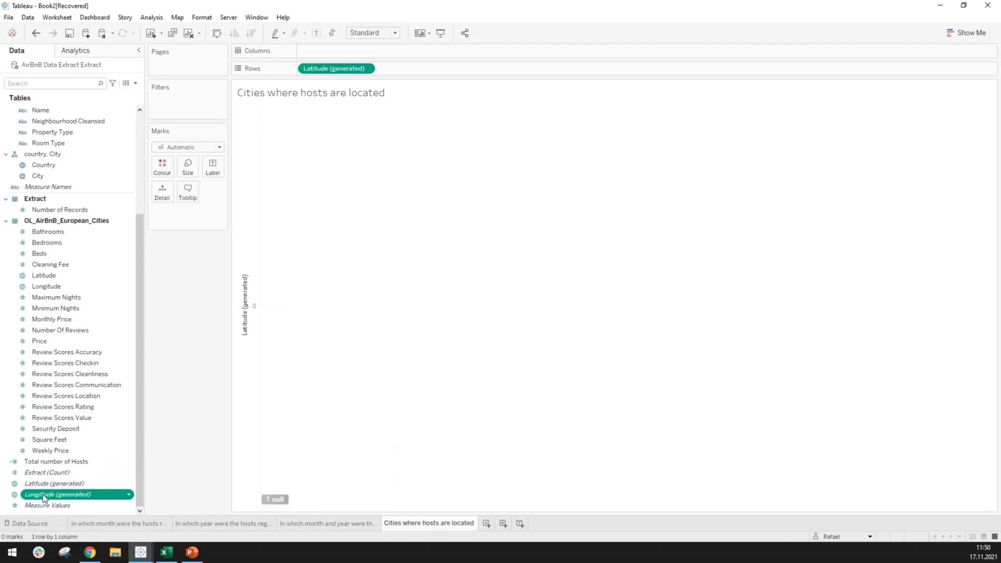
double_click(56, 496)
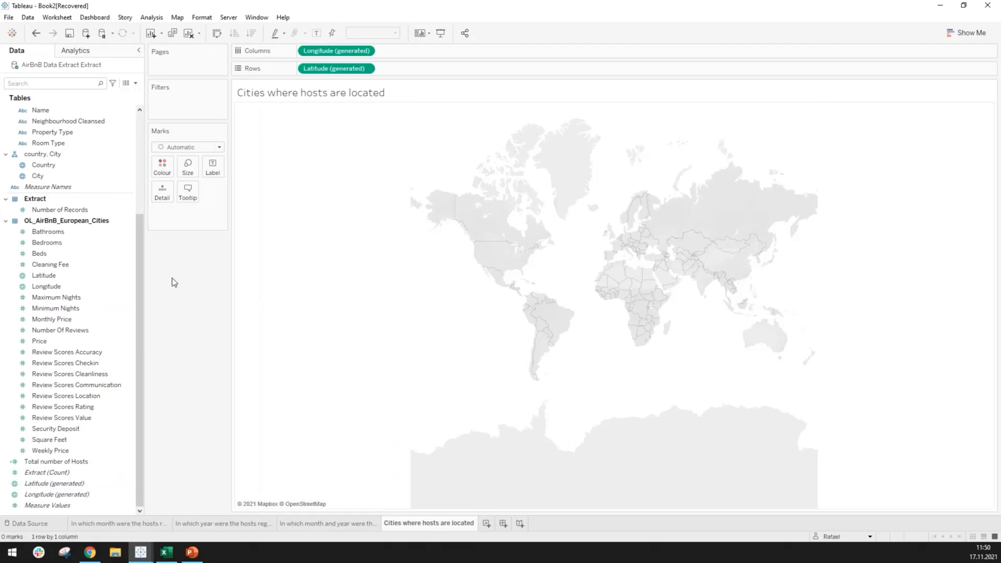
Step: Widen the data area slightly and add City to the map's detail level to plot the host cities
left_click(49, 483)
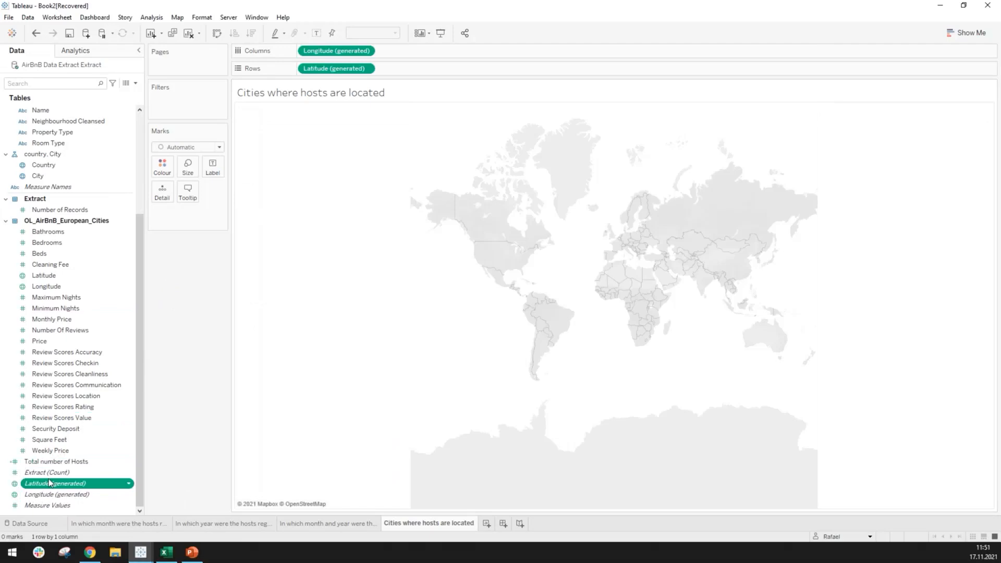
left_click_drag(49, 483, 65, 472)
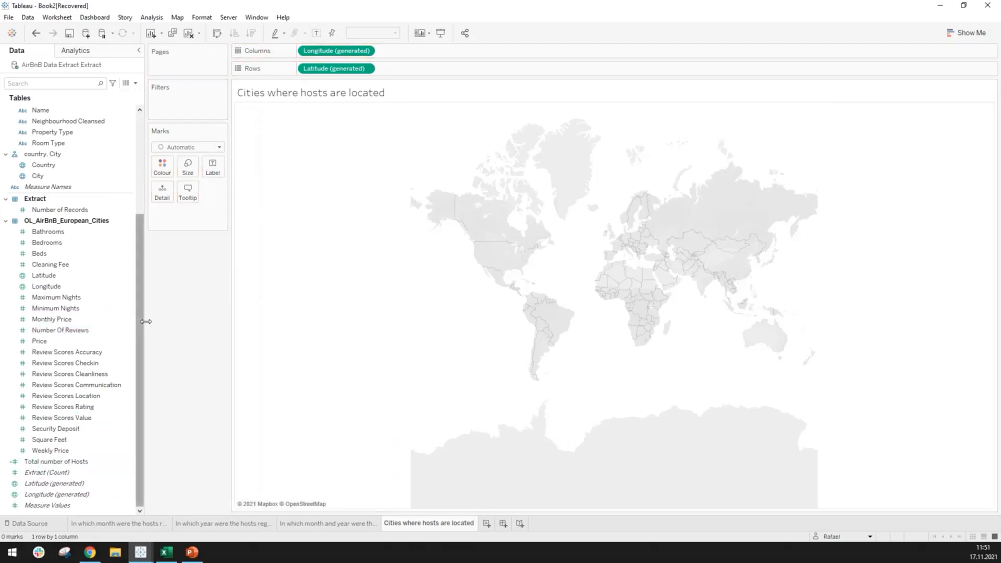
left_click_drag(157, 323, 173, 323)
scroll(140, 340, "up", 3)
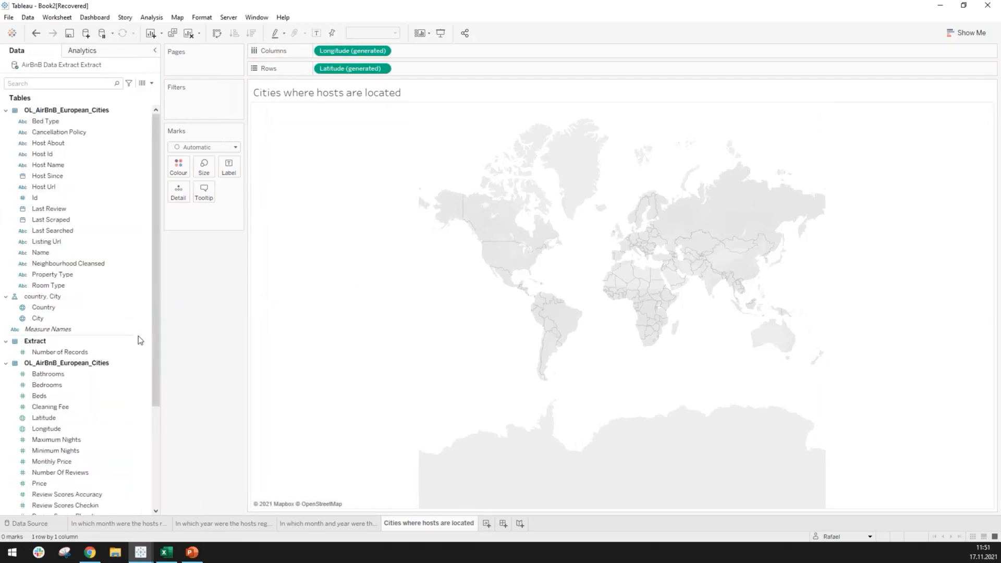
left_click(65, 319)
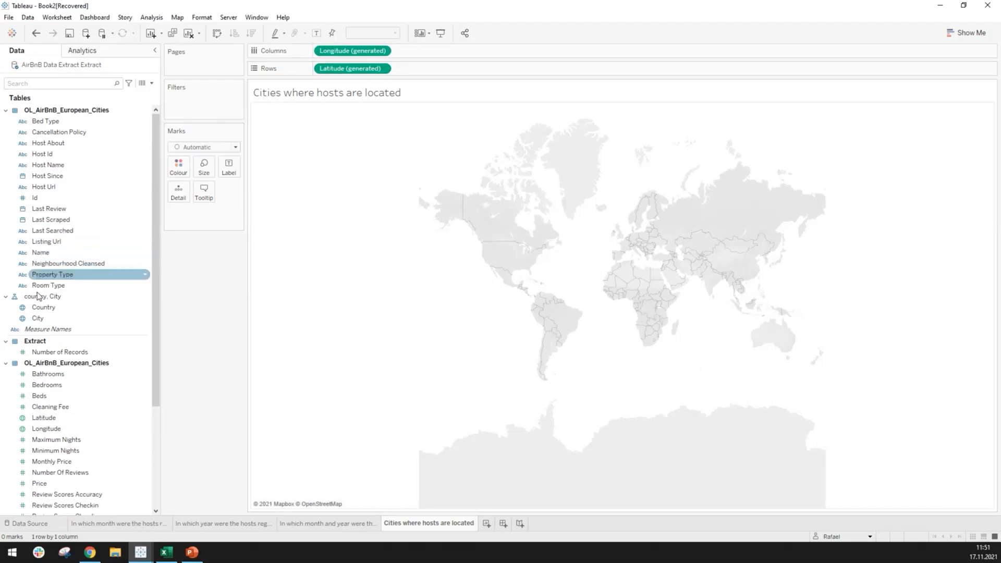
left_click(42, 319)
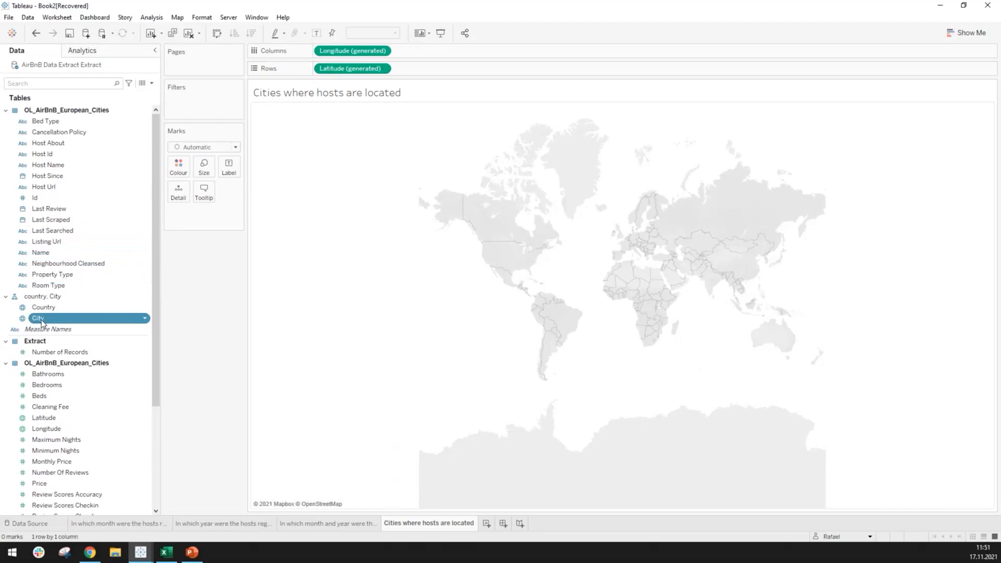
left_click_drag(45, 322, 177, 196)
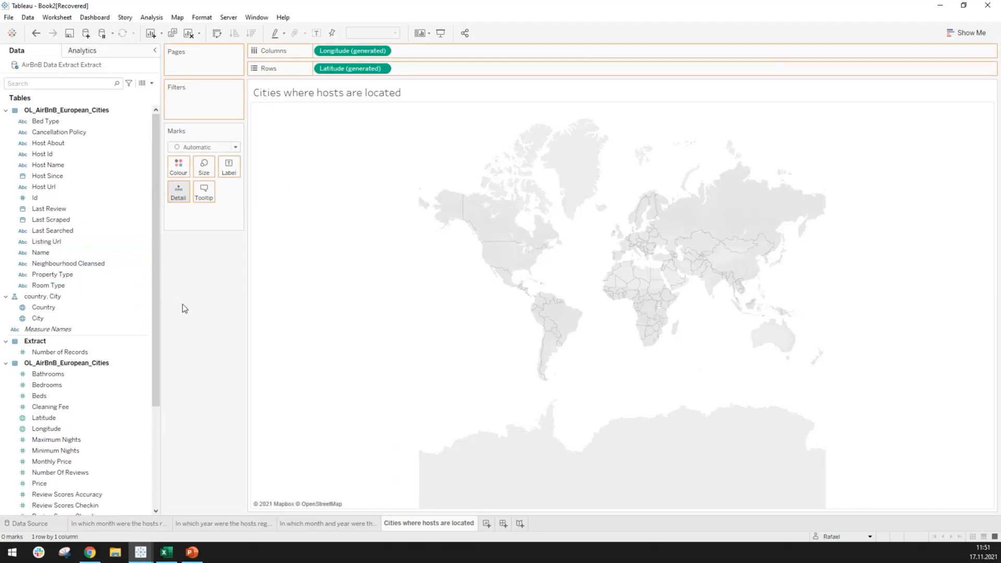
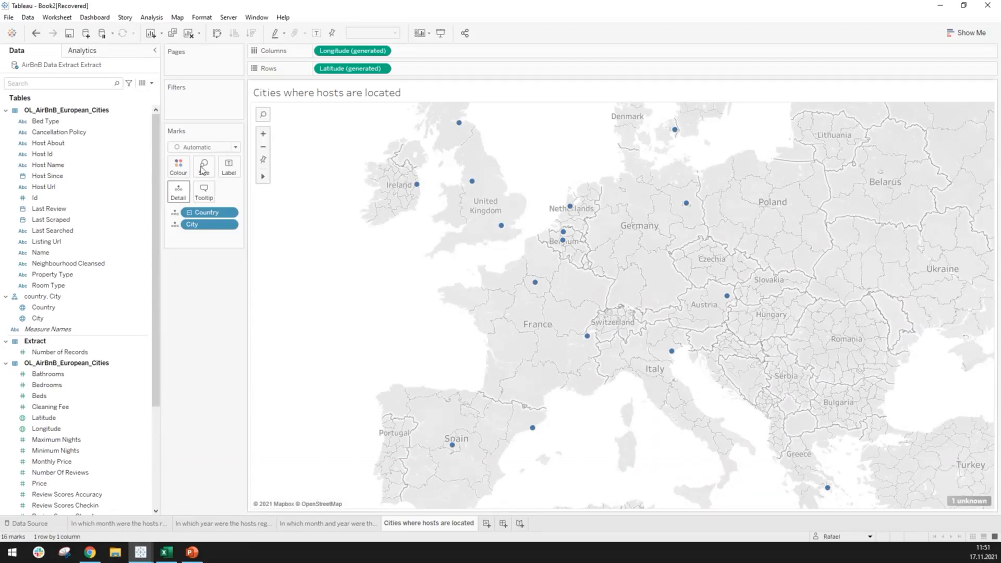
Step: Widen the marks area slightly and change the mark type of the city map to Map
left_click_drag(246, 238, 263, 236)
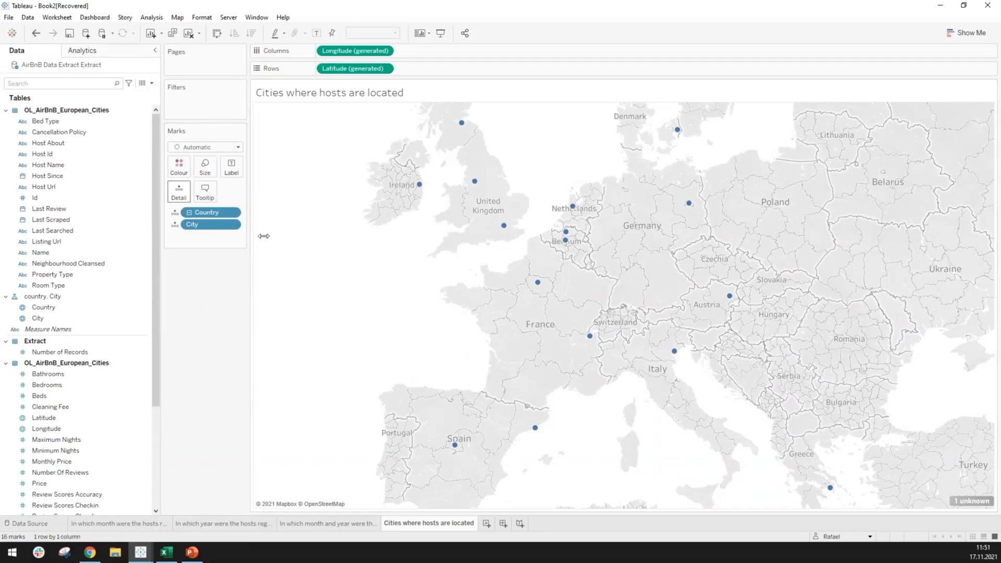
left_click(212, 148)
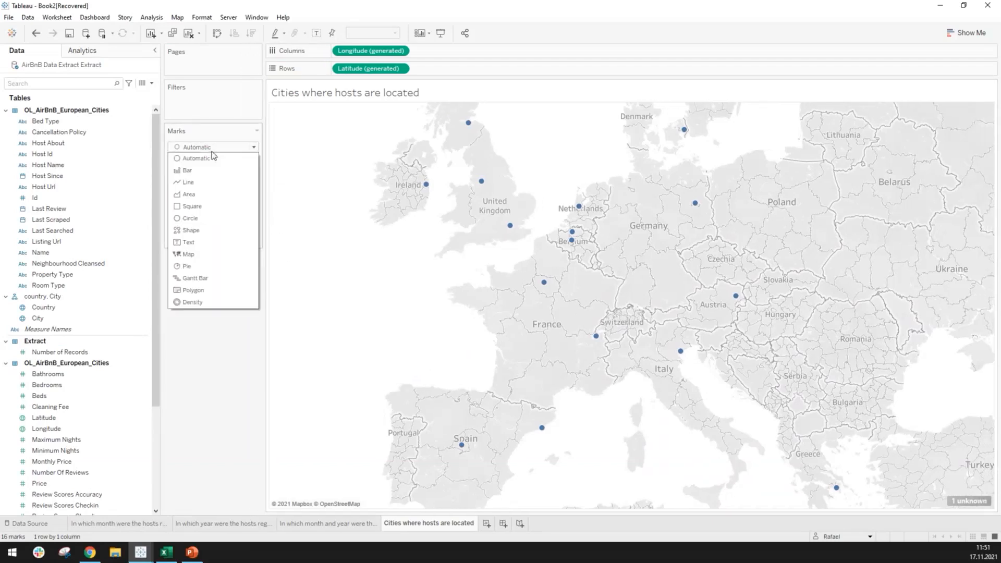
left_click(204, 257)
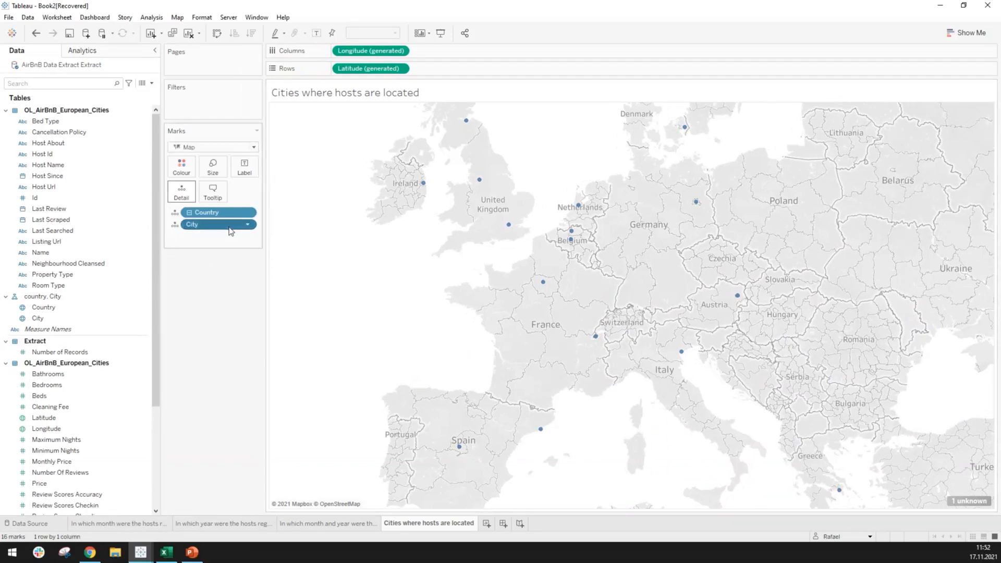
Step: Remove City from the map's detail level and drill Country back down to its cities
left_click_drag(231, 231, 226, 274)
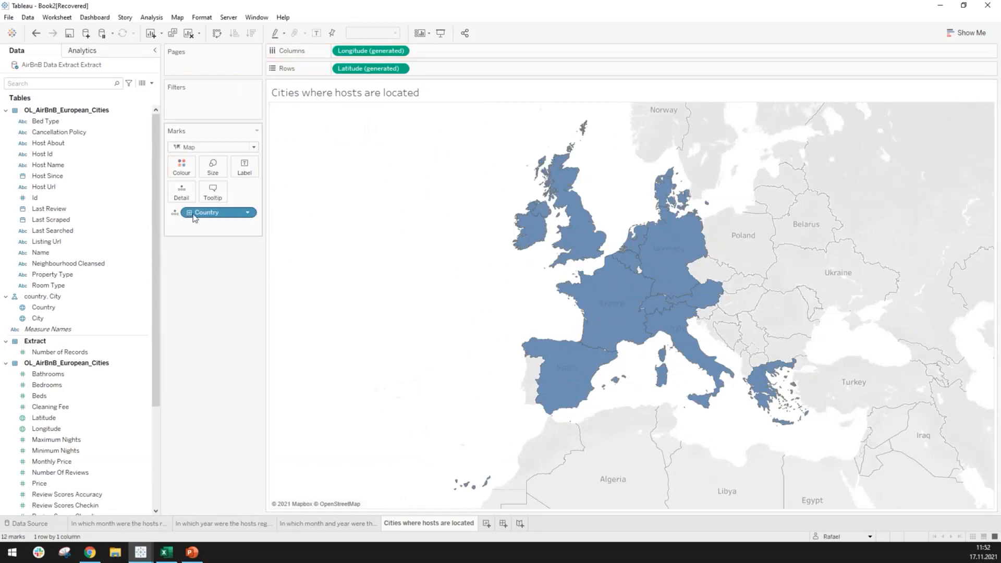
left_click(190, 212)
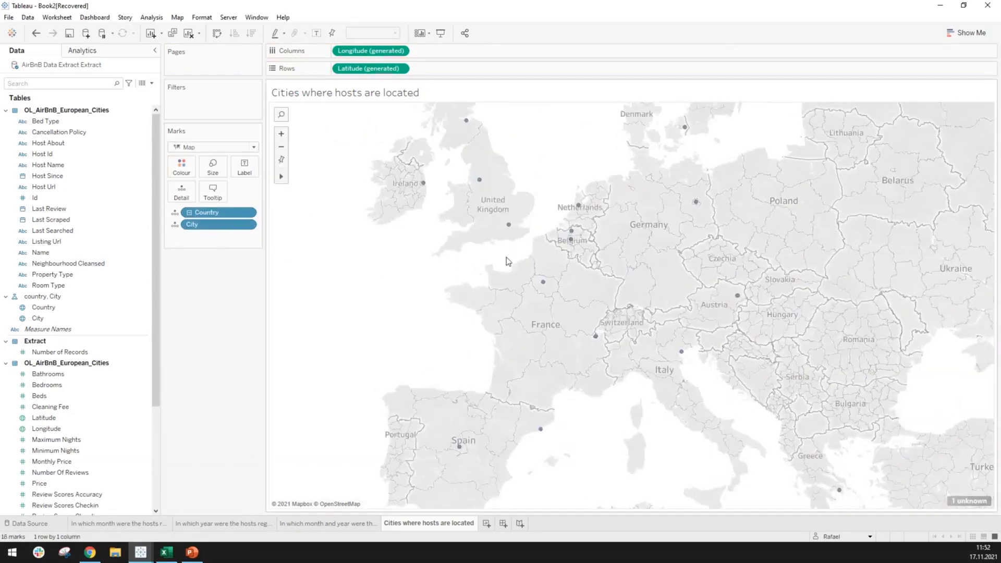
Step: Try the Shape mark type with filled triangles and filled diamonds, and the Square mark type, for the city marks
left_click(254, 147)
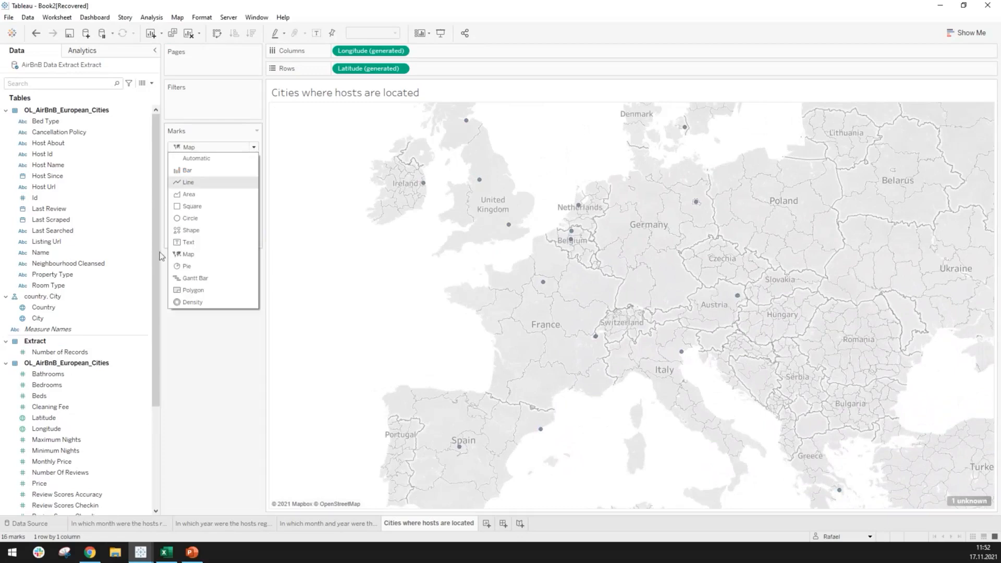
left_click(206, 230)
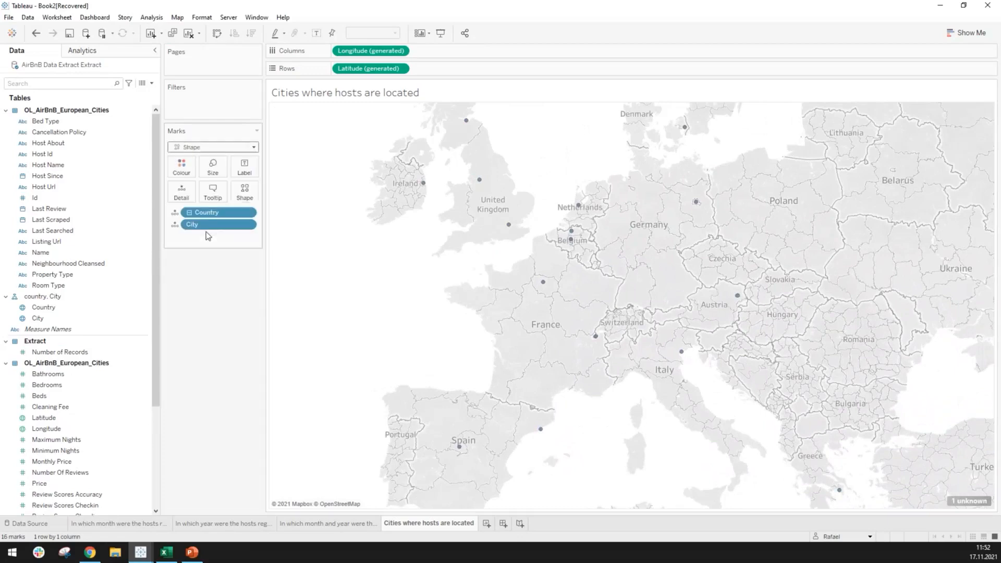
left_click(245, 192)
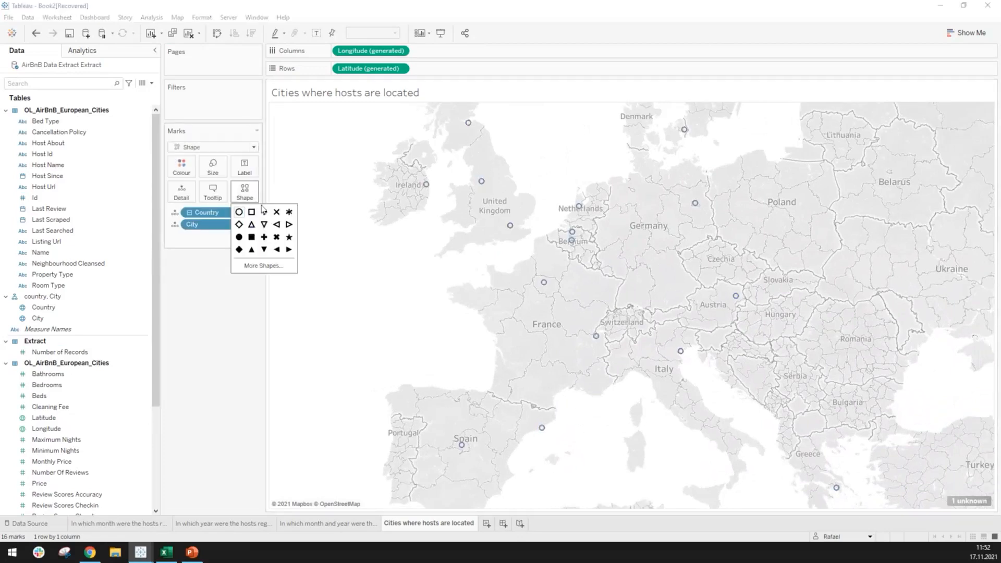
left_click(252, 250)
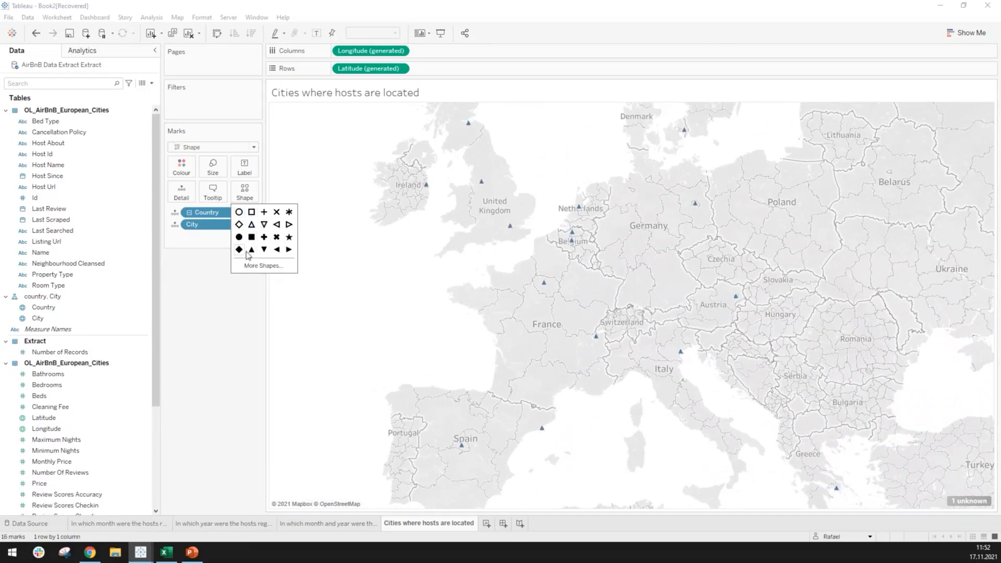
left_click(239, 249)
left_click(243, 147)
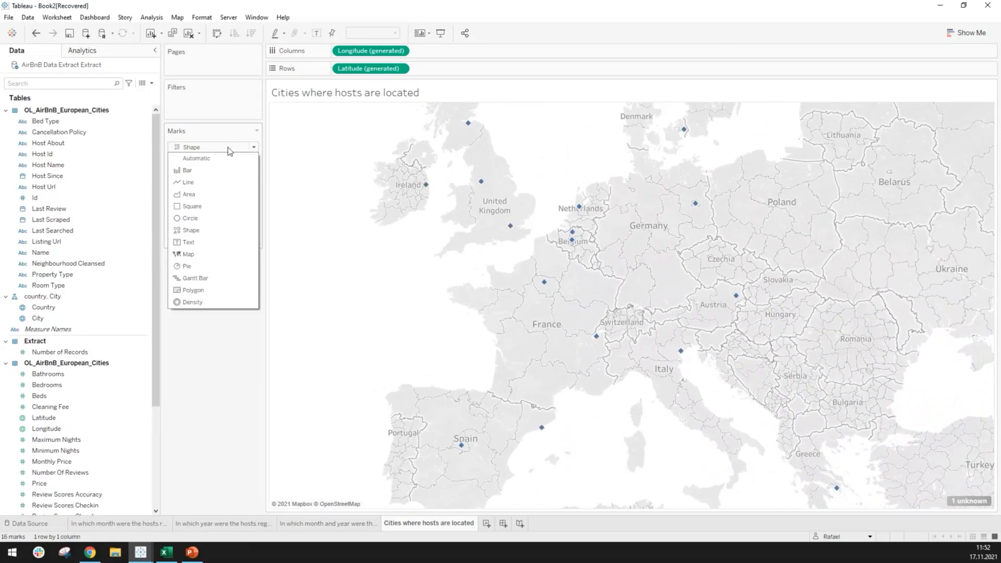
left_click(194, 207)
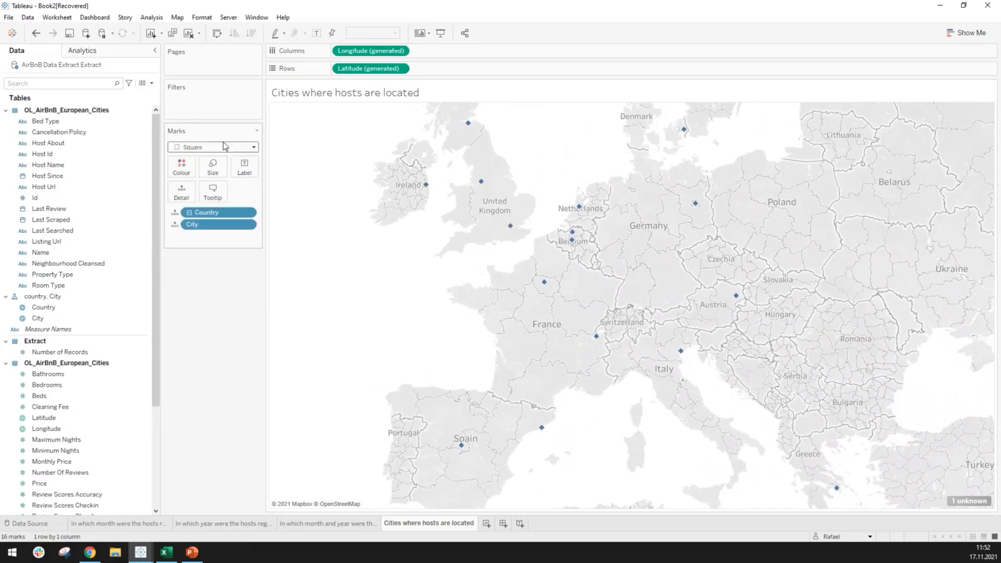
Step: Set the mark type of the city map to Circle and check the tooltips of several cities
left_click(224, 151)
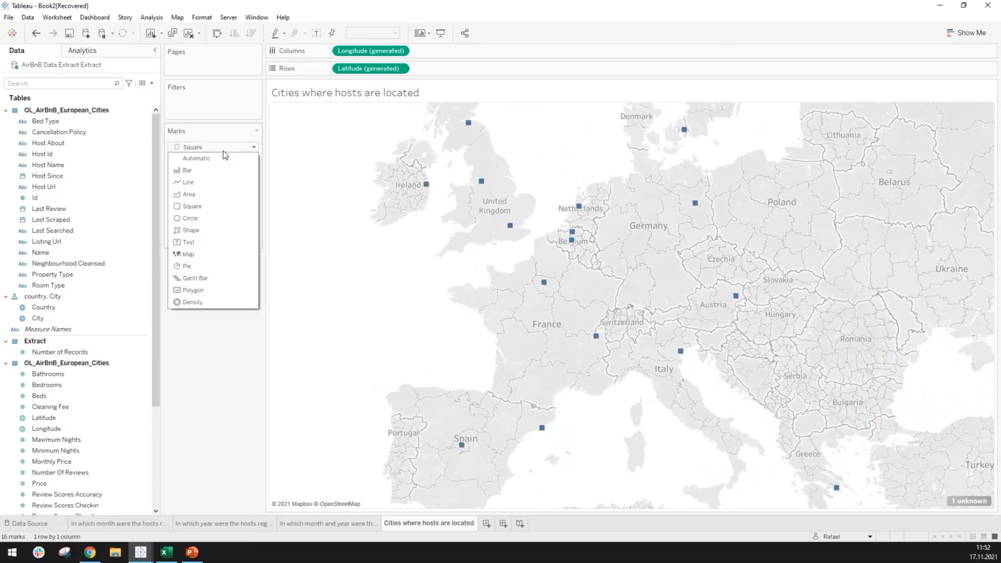
left_click(195, 219)
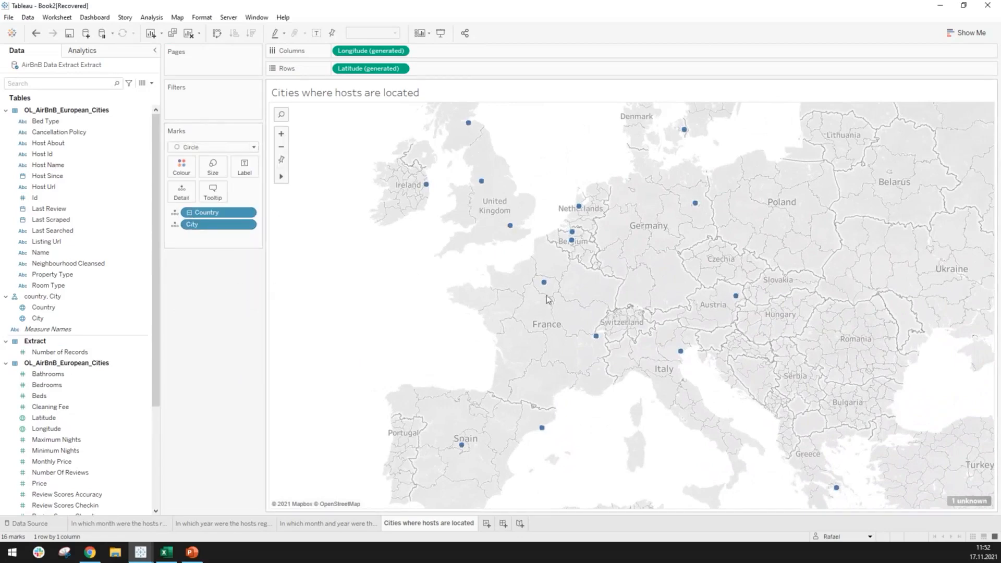
mouse_move(545, 284)
mouse_move(512, 227)
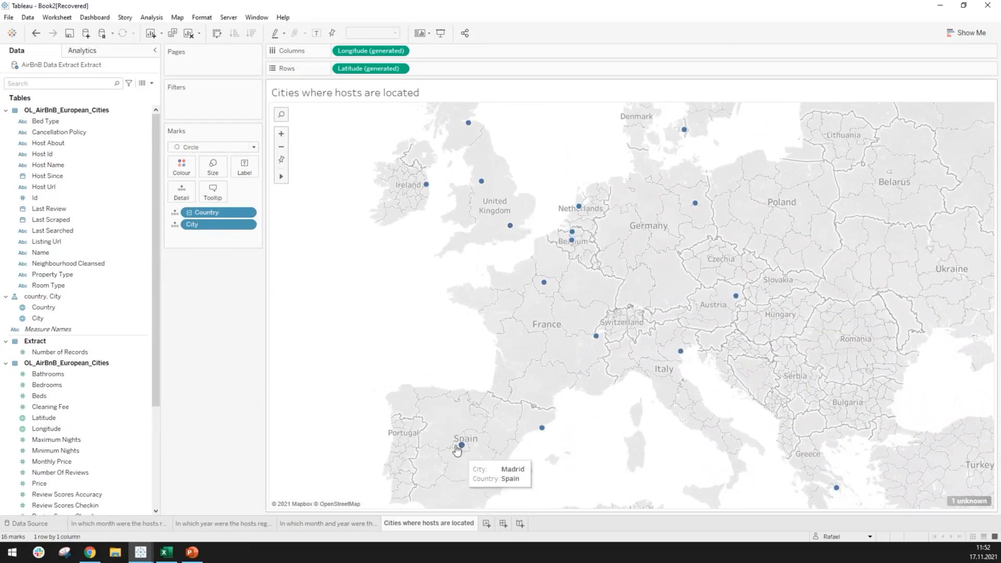
mouse_move(549, 428)
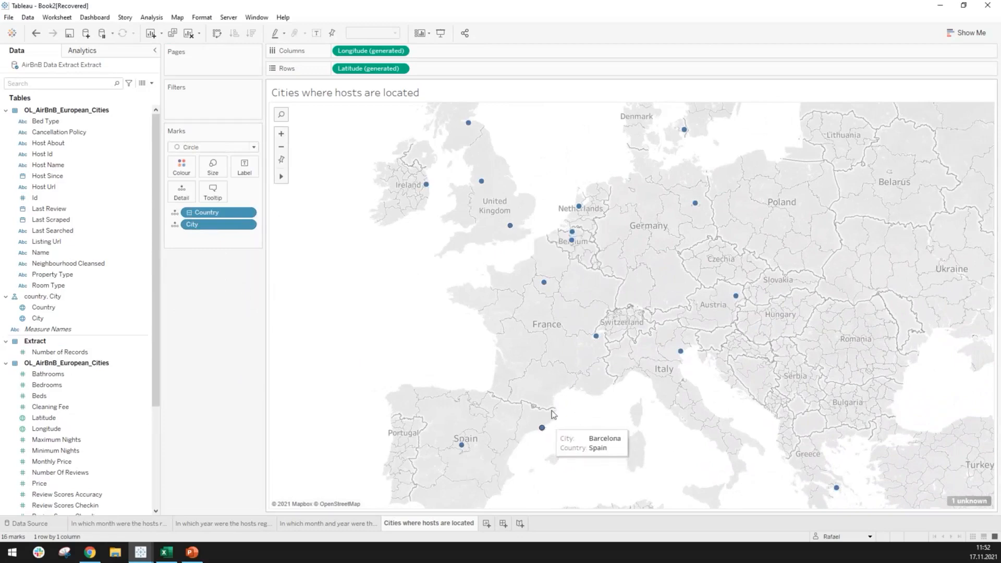
mouse_move(679, 360)
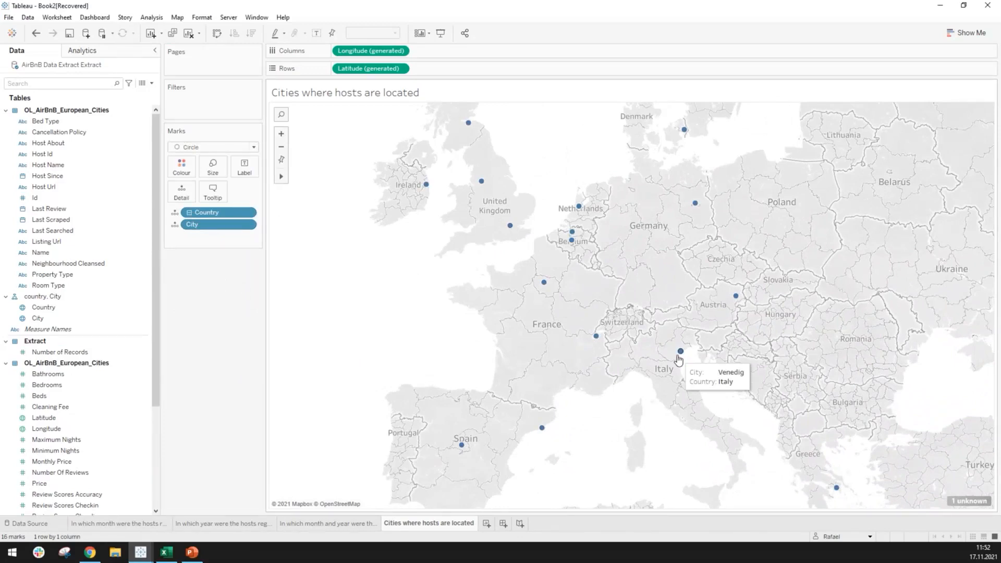
Step: Size the city circles by Total number of Hosts
scroll(110, 399, "down", 5)
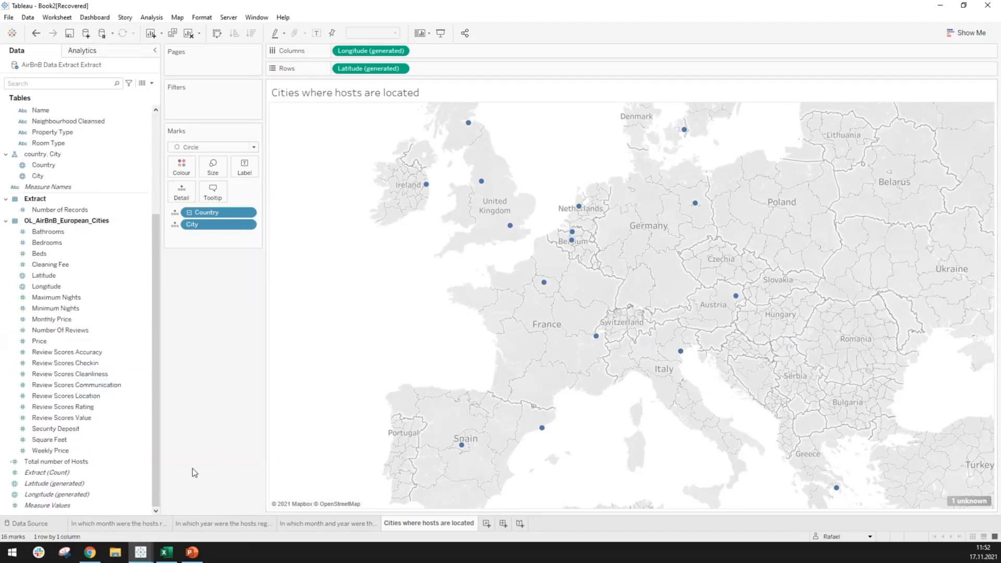
left_click(72, 463)
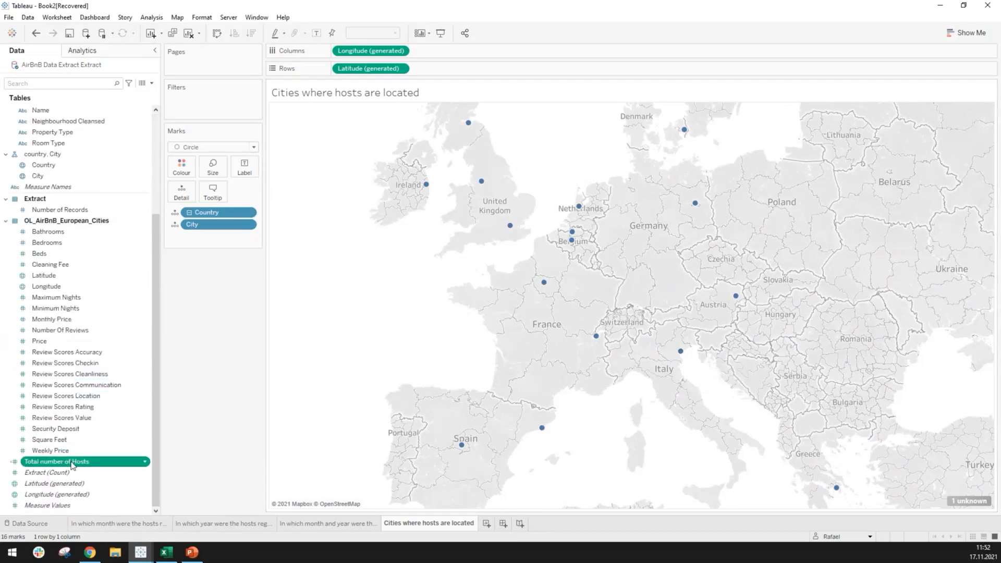
left_click(37, 463)
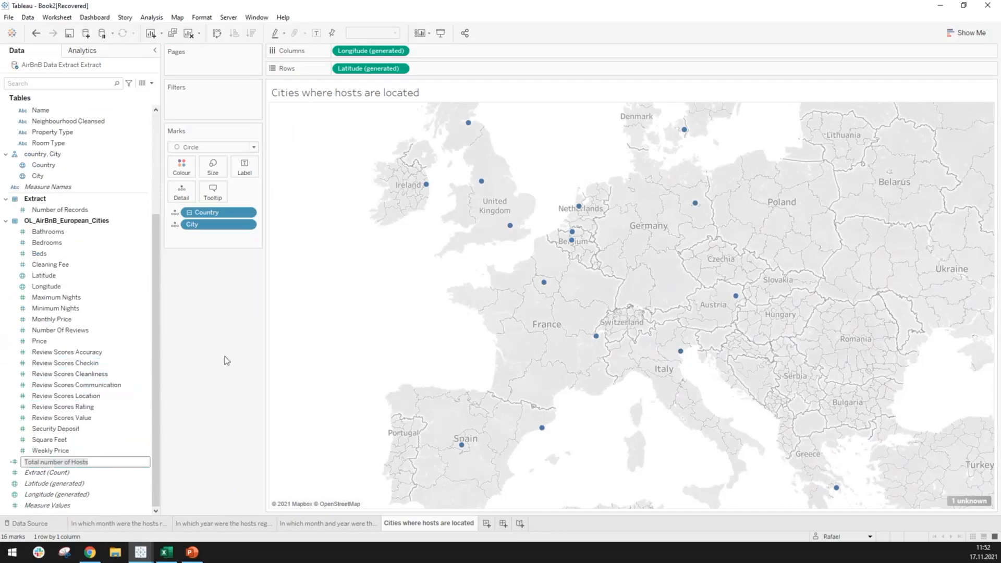
key("Return")
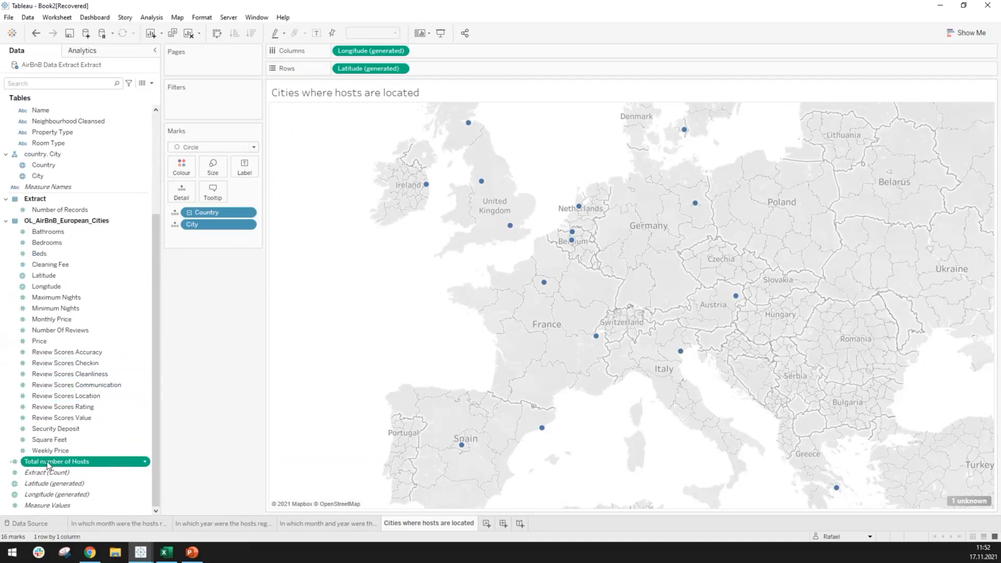
left_click_drag(47, 465, 211, 173)
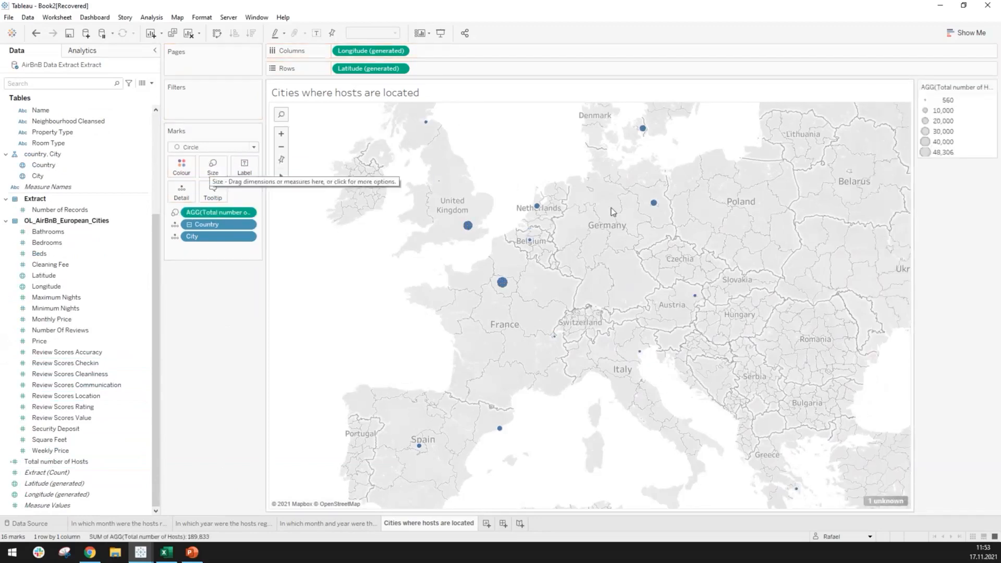
Step: Move the size legend directly beneath the Marks card and apply Total number of Hosts to Size again
left_click_drag(974, 85, 179, 273)
left_click_drag(182, 280, 183, 284)
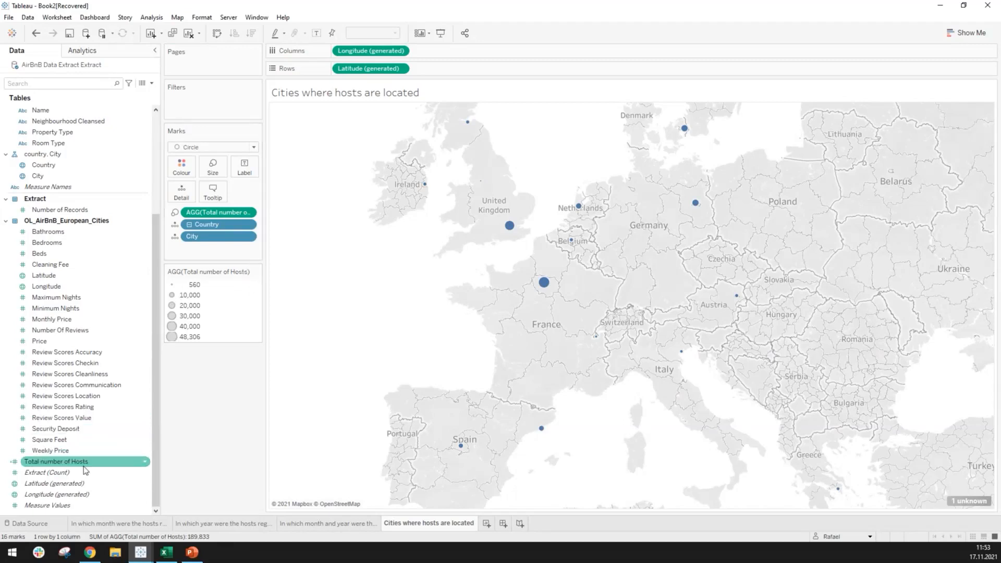
left_click(52, 464)
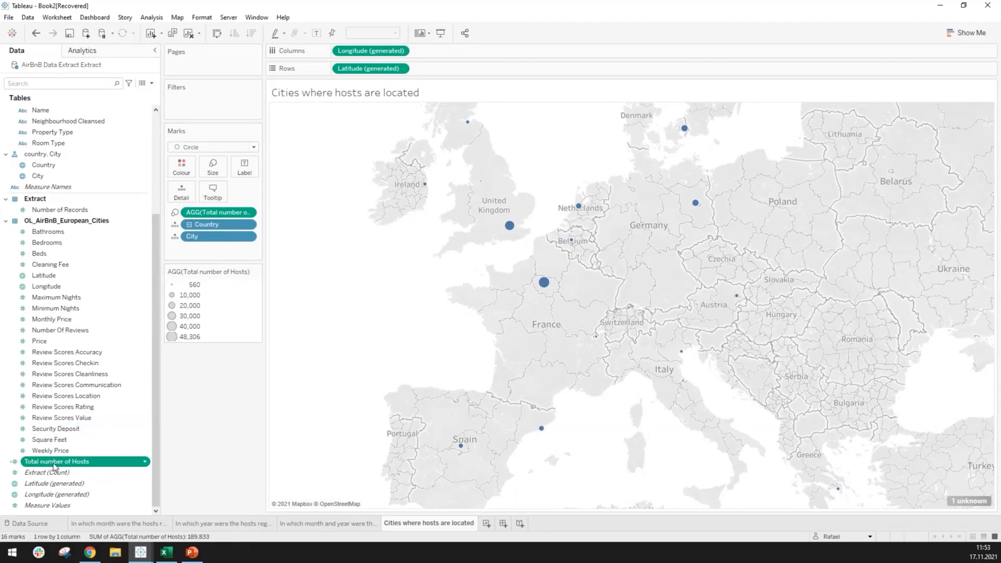
left_click_drag(54, 466, 223, 168)
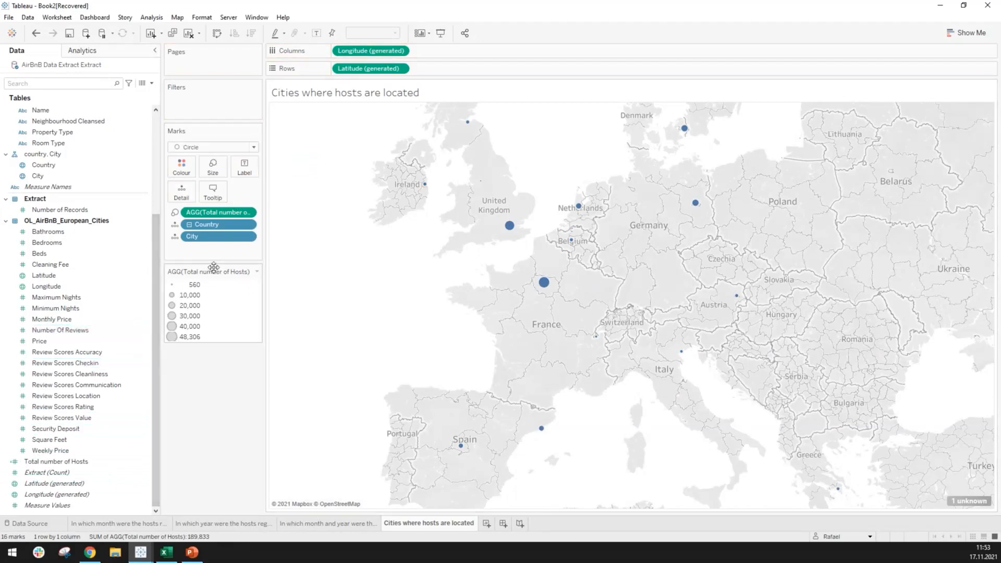
Step: Slightly increase the mark size range for Total number of Hosts, keeping the sizes varying automatically
left_click(257, 272)
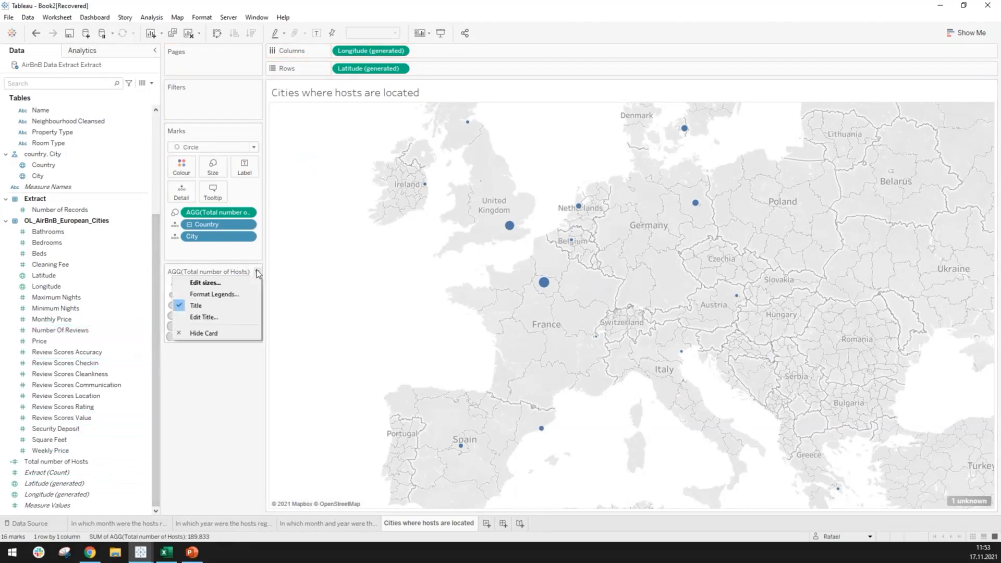
left_click(233, 284)
mouse_move(500, 259)
left_mouse_down()
mouse_move(530, 260)
mouse_move(491, 260)
mouse_move(580, 266)
mouse_move(493, 267)
mouse_move(516, 264)
mouse_move(506, 260)
left_mouse_up()
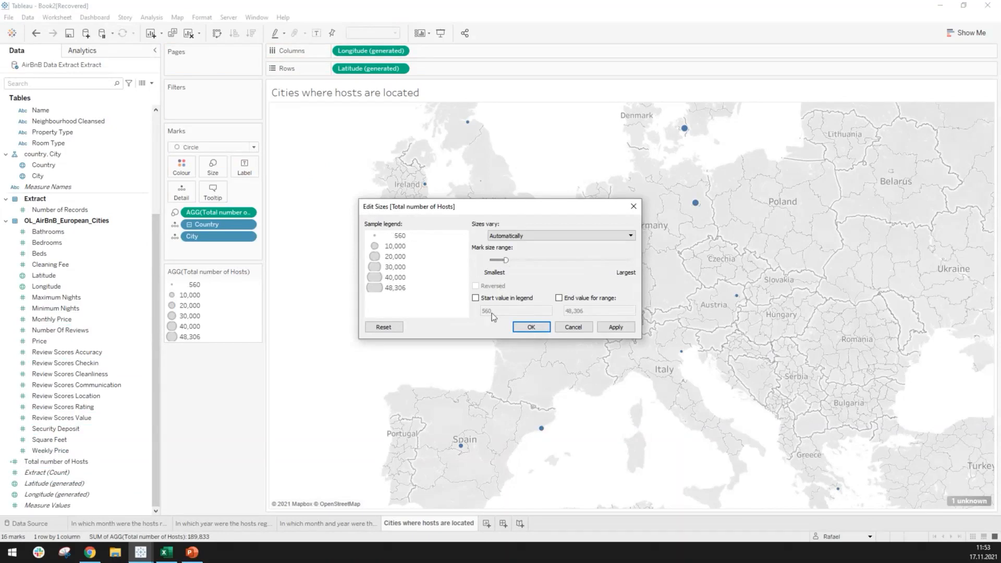
left_click(530, 327)
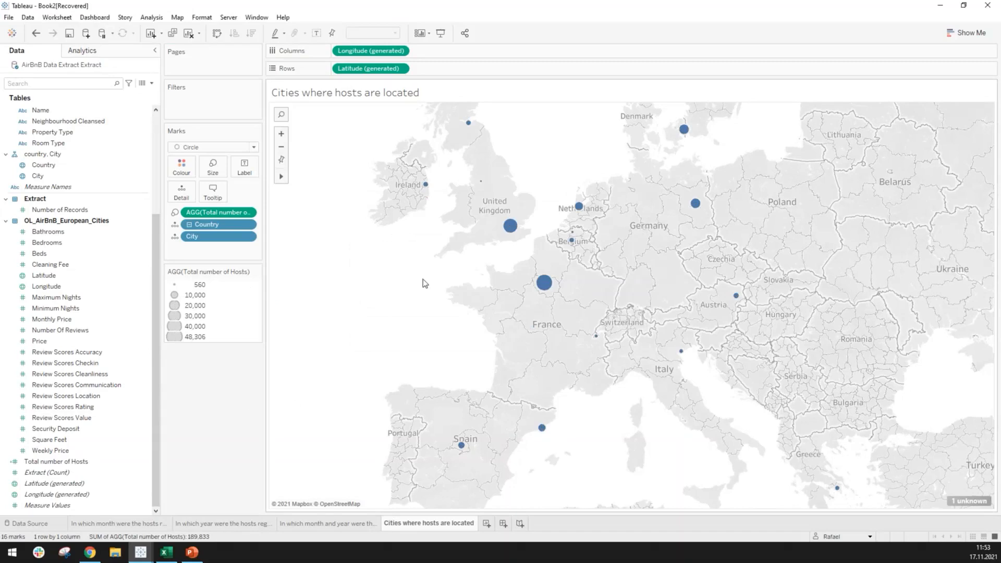
Step: Check the host totals in the tooltips of individual cities and widen the marks area to fit the full field name
mouse_move(544, 283)
mouse_move(684, 353)
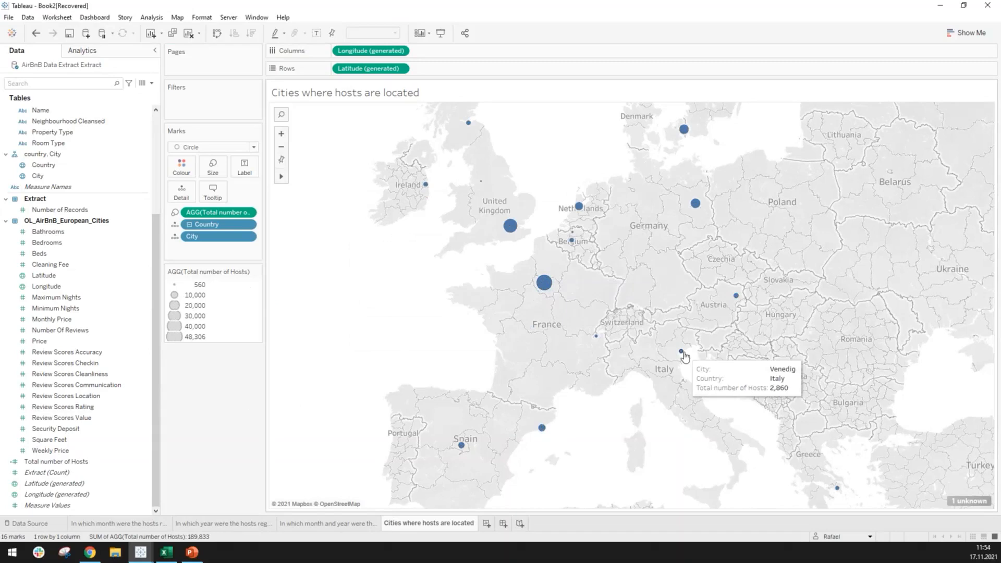
mouse_move(596, 339)
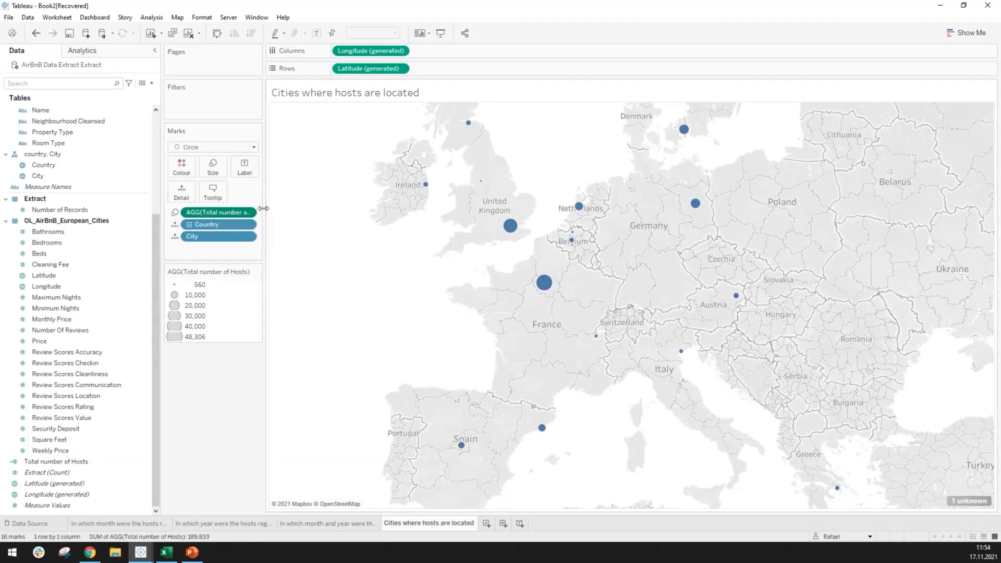
left_click_drag(290, 207, 308, 208)
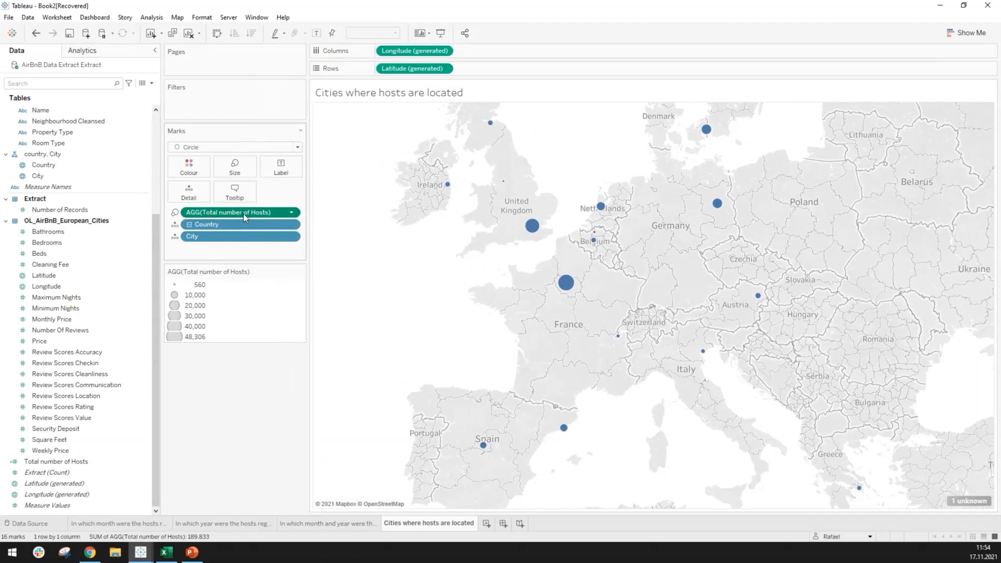
Step: Try colouring the cities by Total number of Hosts, both alongside and instead of the size encoding, undoing each attempt
left_click_drag(243, 214, 190, 168)
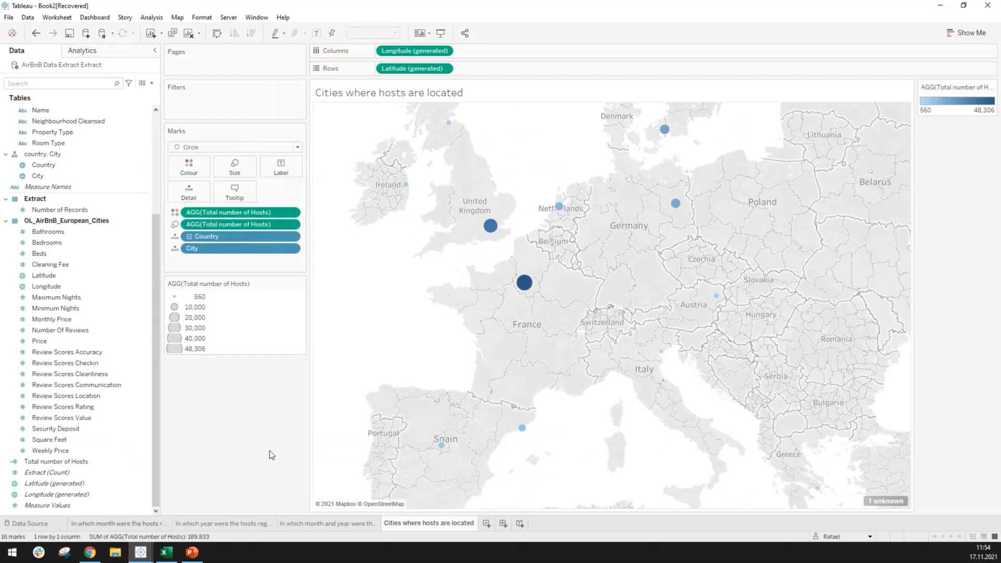
key("ctrl+z")
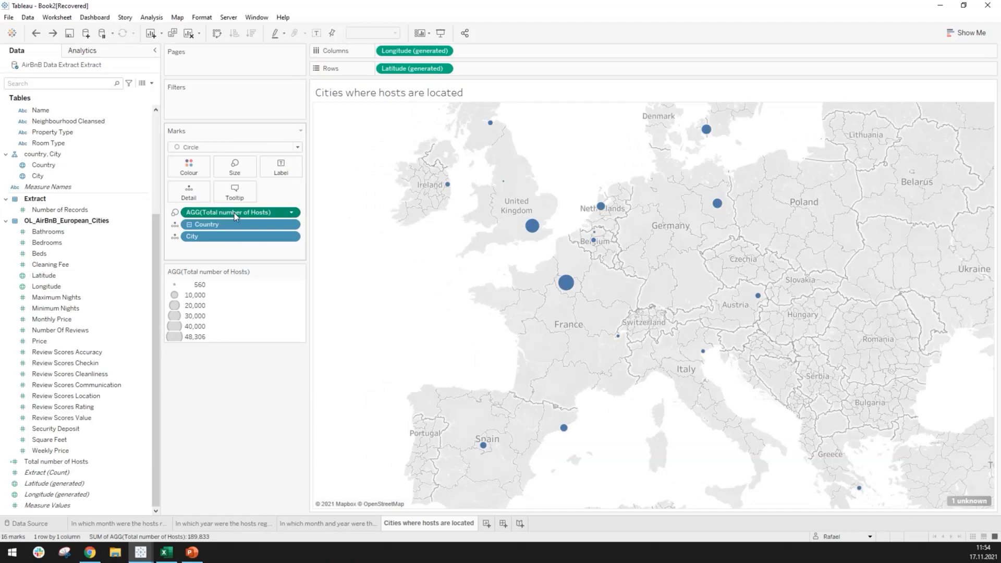
left_click_drag(225, 212, 193, 168)
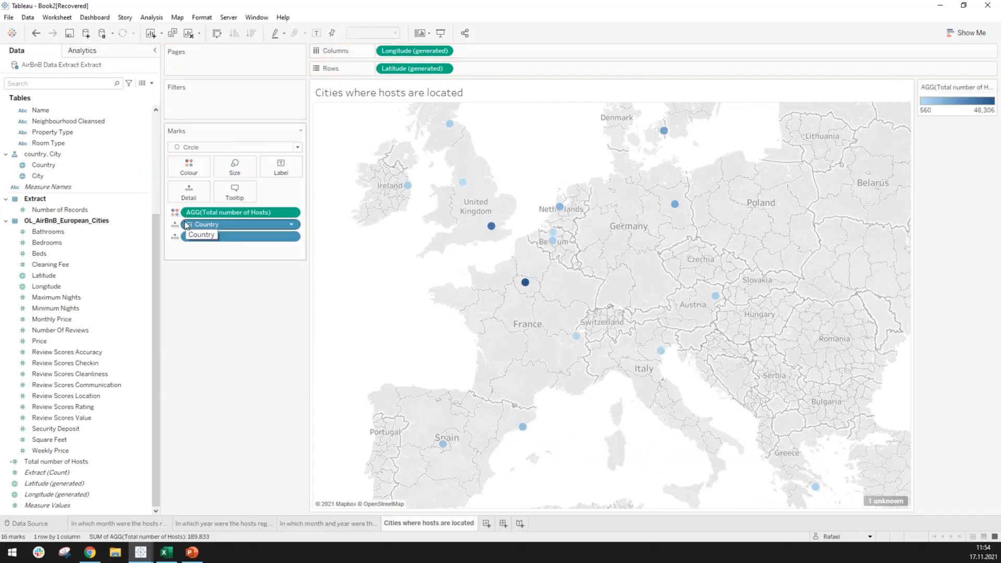
key("ctrl+z")
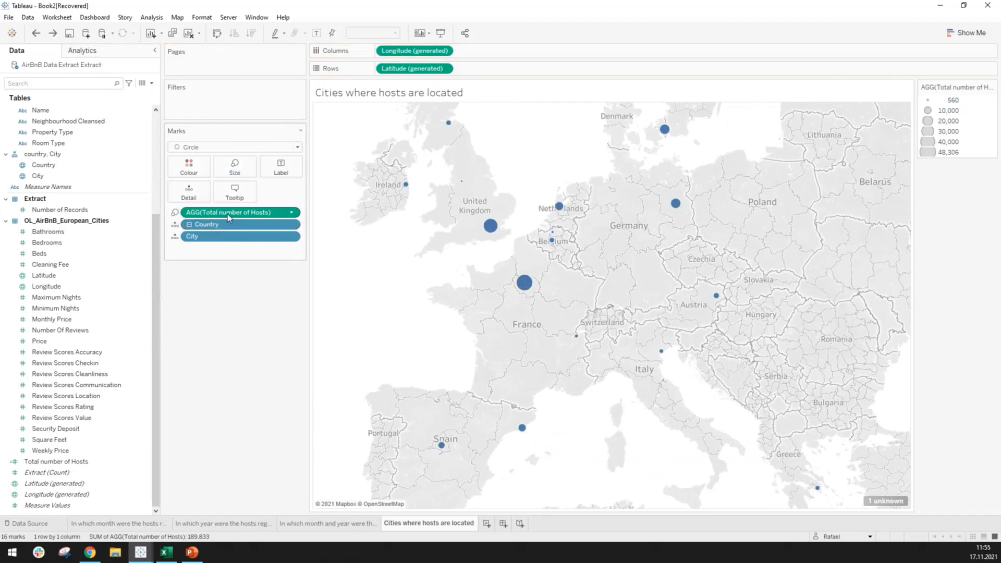
Step: Colour the city circles by Total number of Hosts while keeping the same measure on Size
left_click_drag(228, 214, 198, 174)
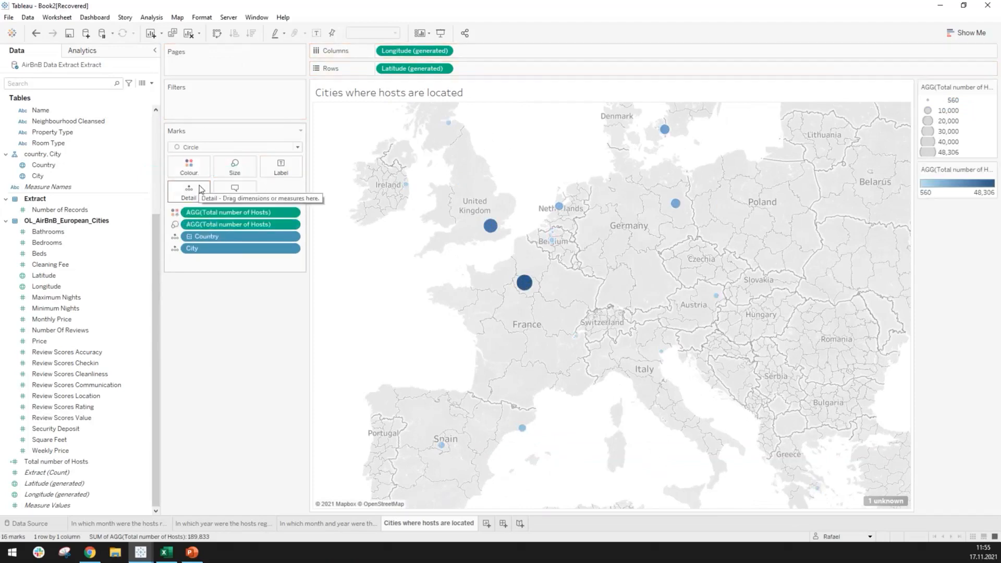
mouse_move(532, 286)
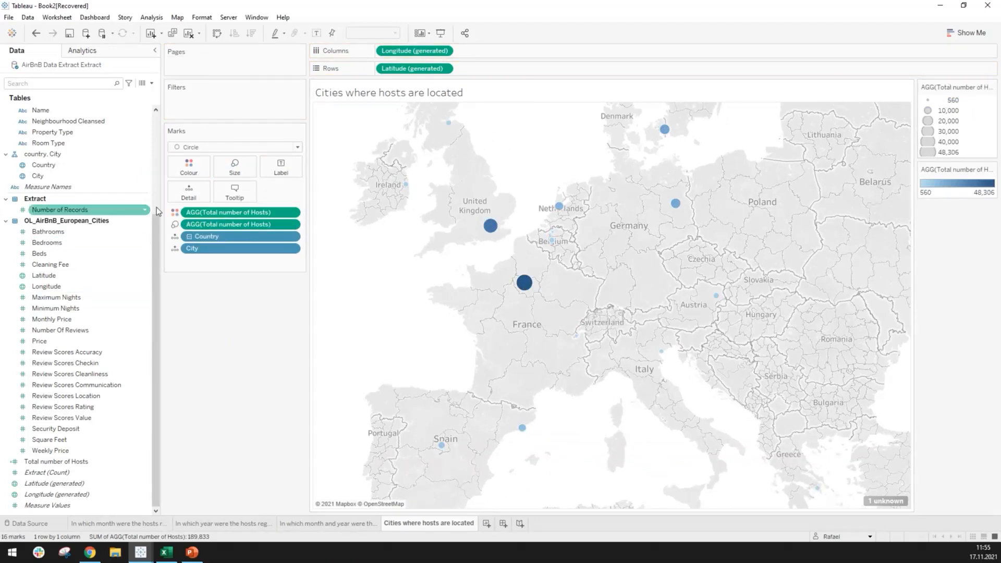
Step: Recolour the Total number of Hosts gradient with the custom grey #646973
left_click(184, 174)
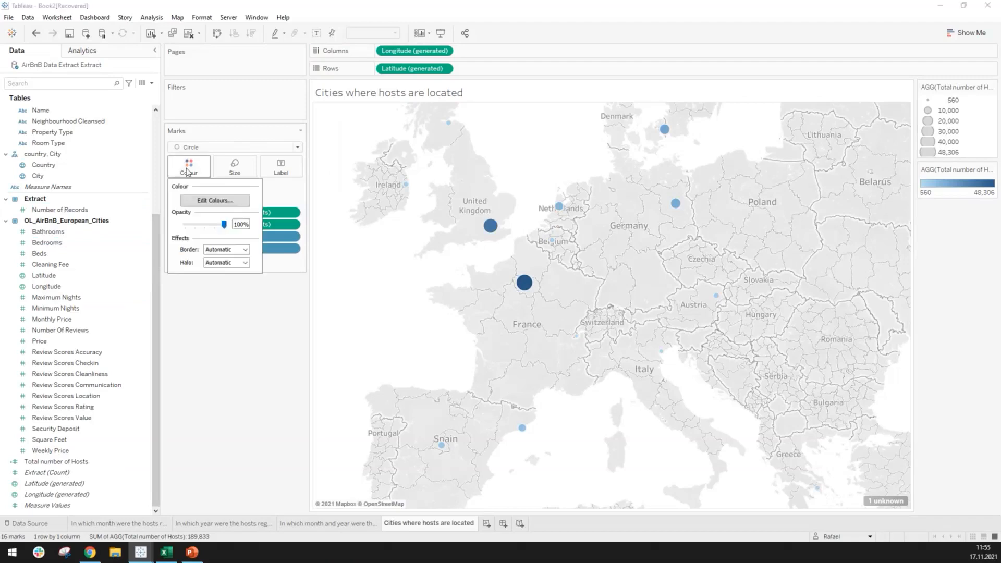
left_click(226, 202)
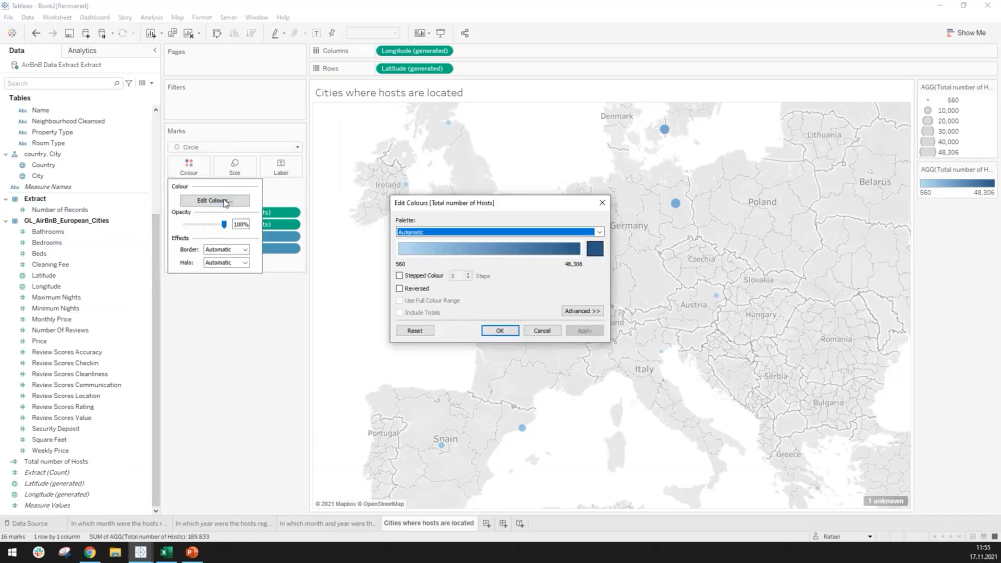
left_click(596, 250)
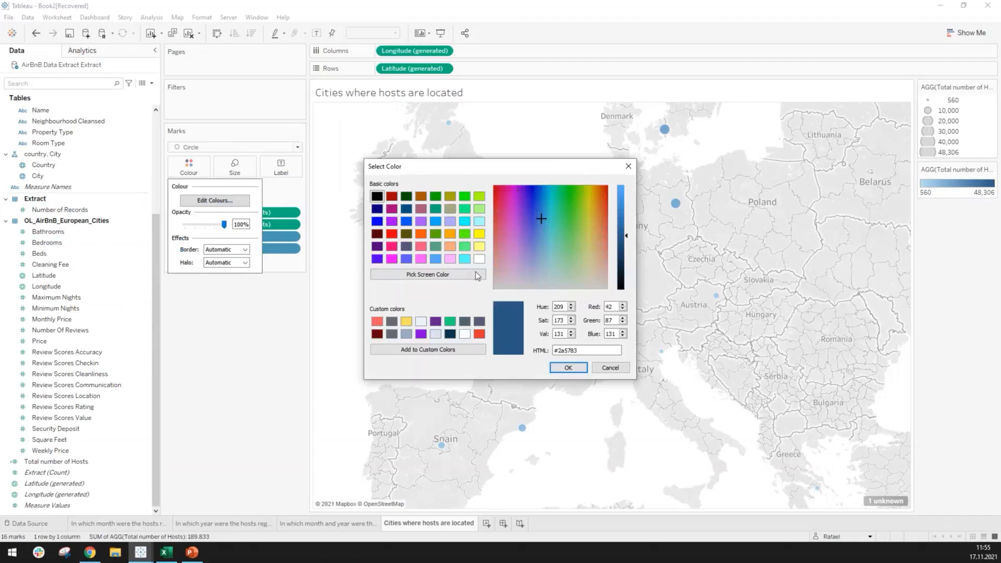
left_click(392, 325)
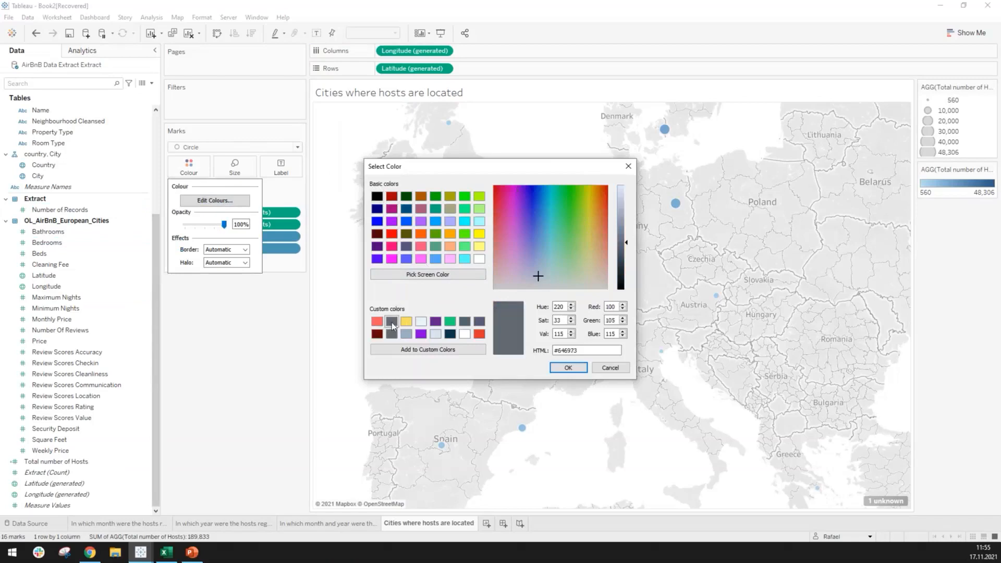
left_click(559, 371)
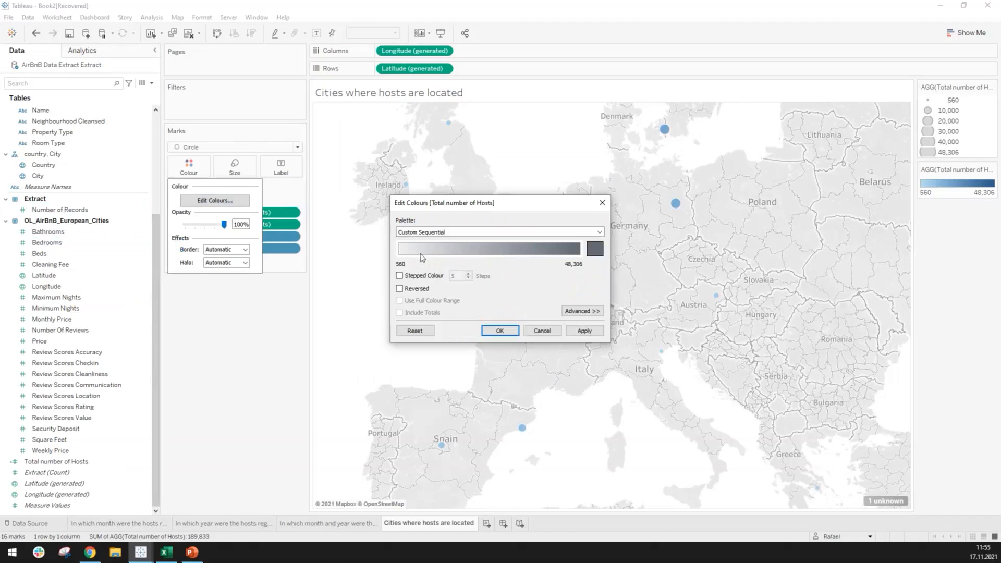
left_click(510, 333)
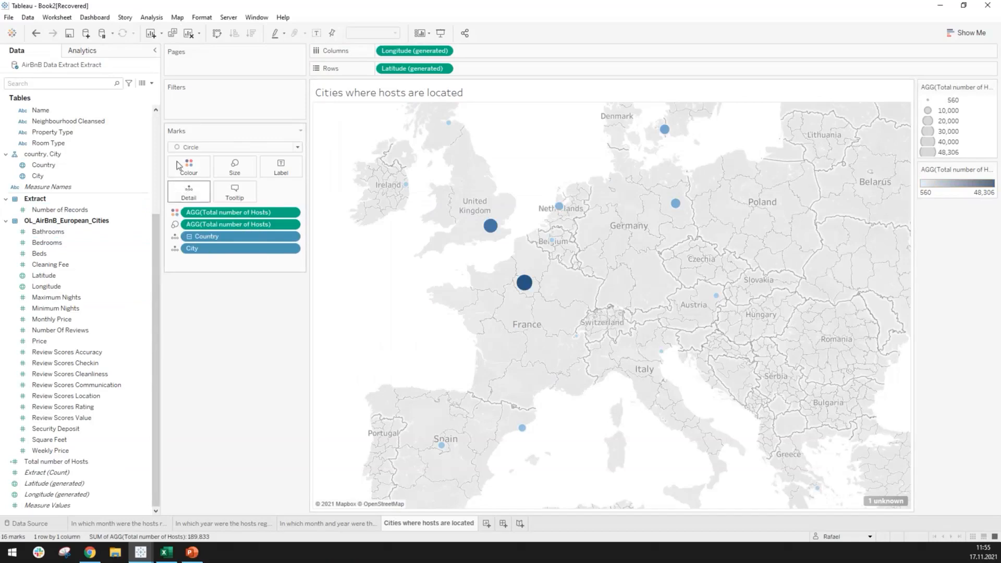
Step: Set the city circles' opacity to 80% and give them a coral red border
left_click(189, 167)
left_click_drag(226, 230, 217, 229)
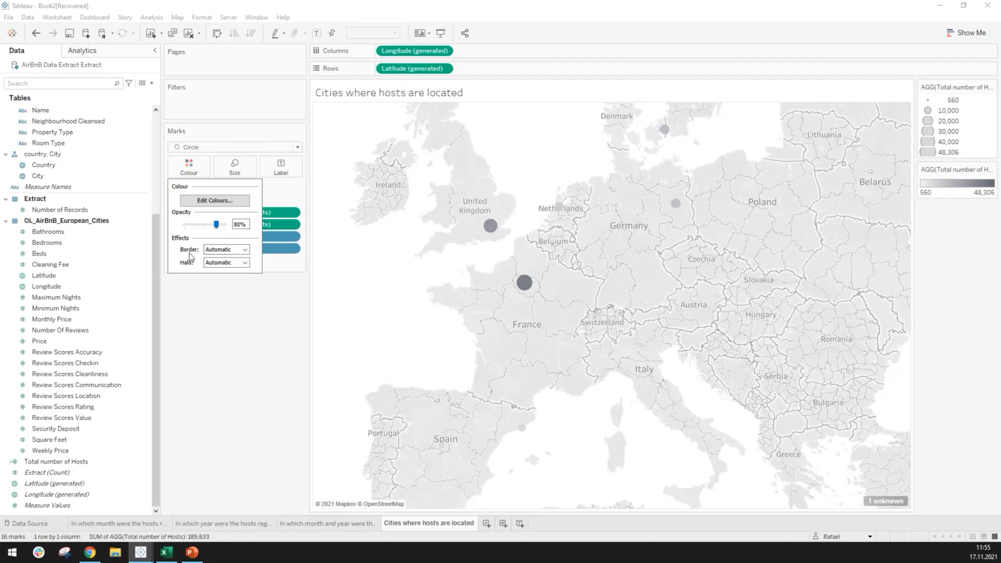
left_click(217, 253)
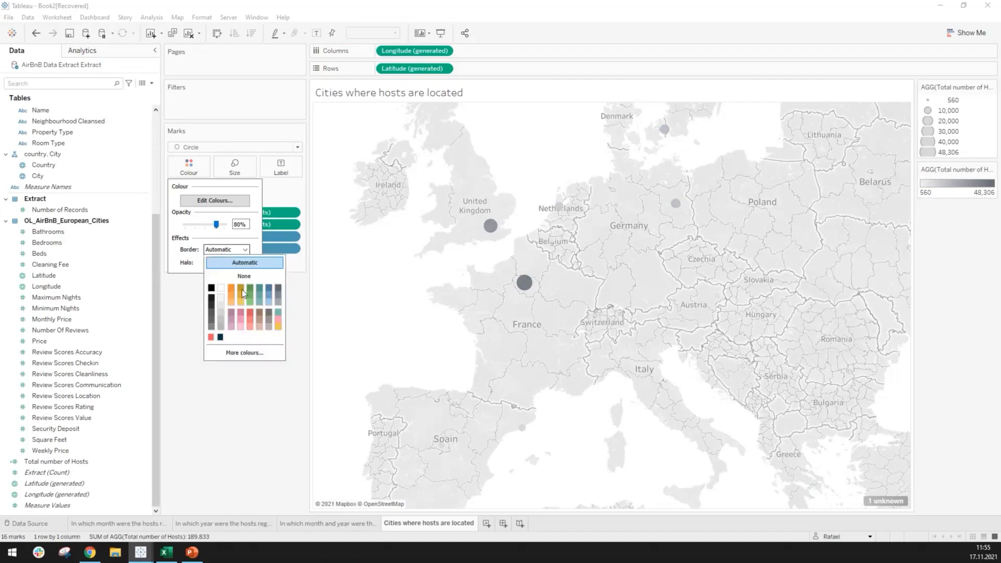
left_click(211, 337)
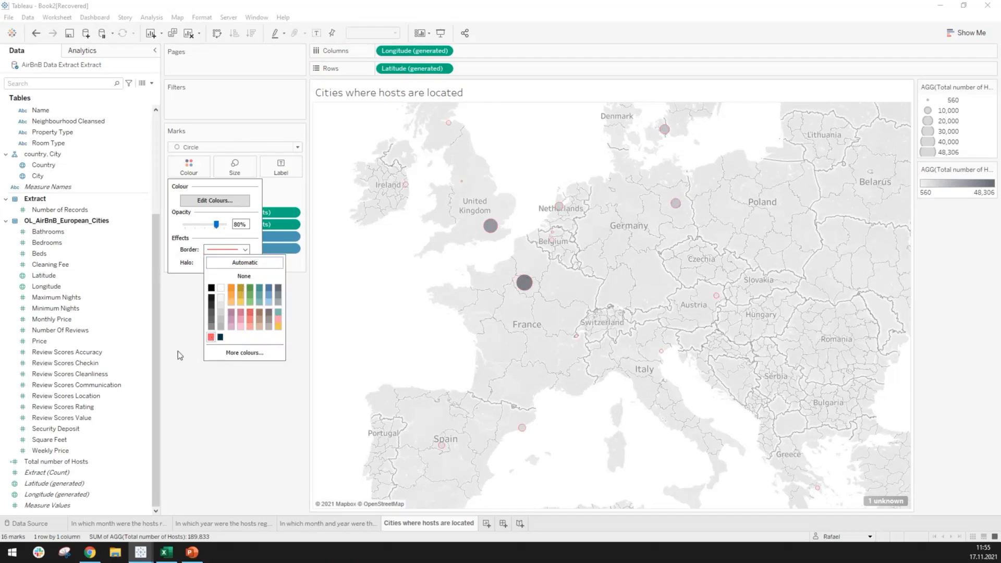
left_click(183, 309)
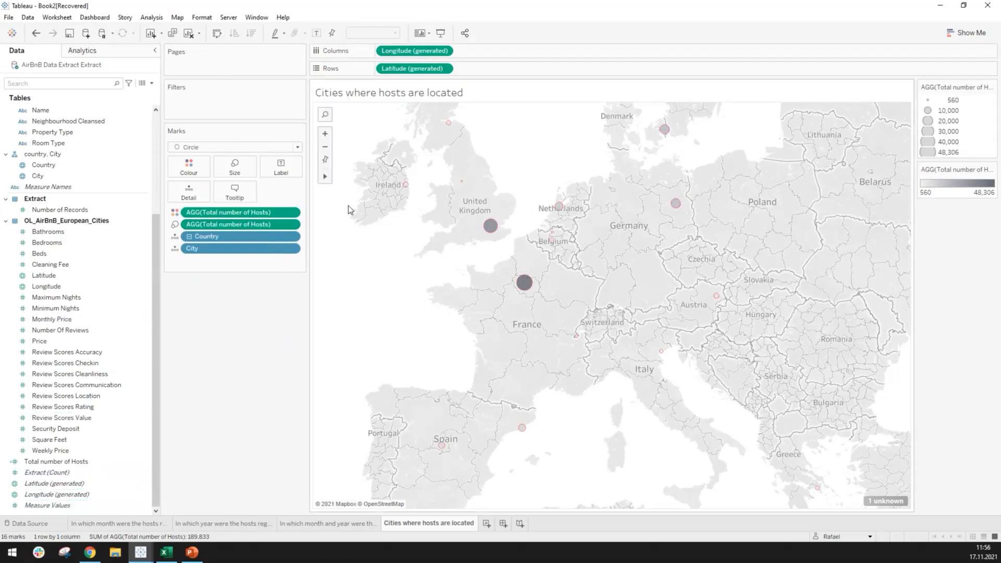
scroll(87, 308, "up", 5)
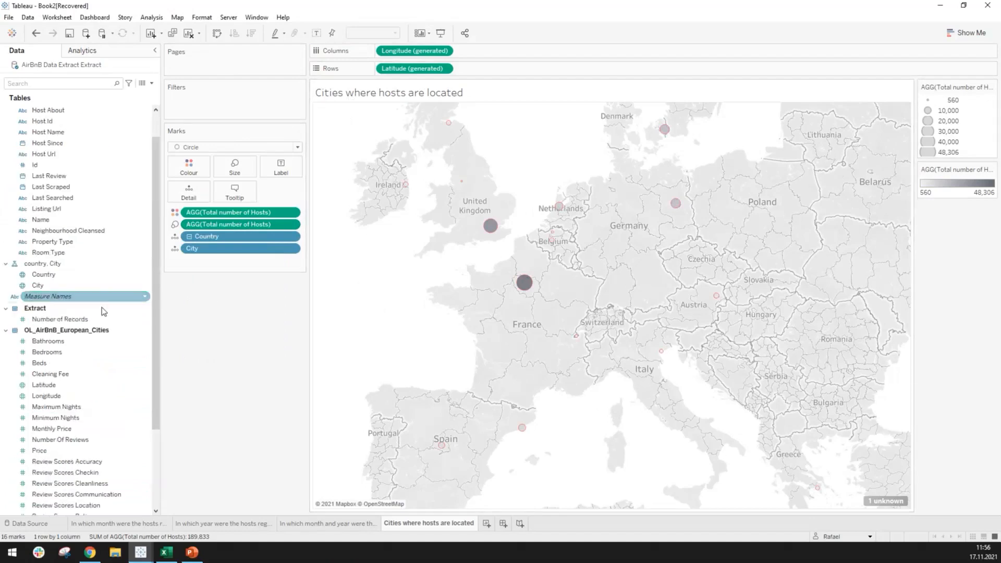
left_click(42, 318)
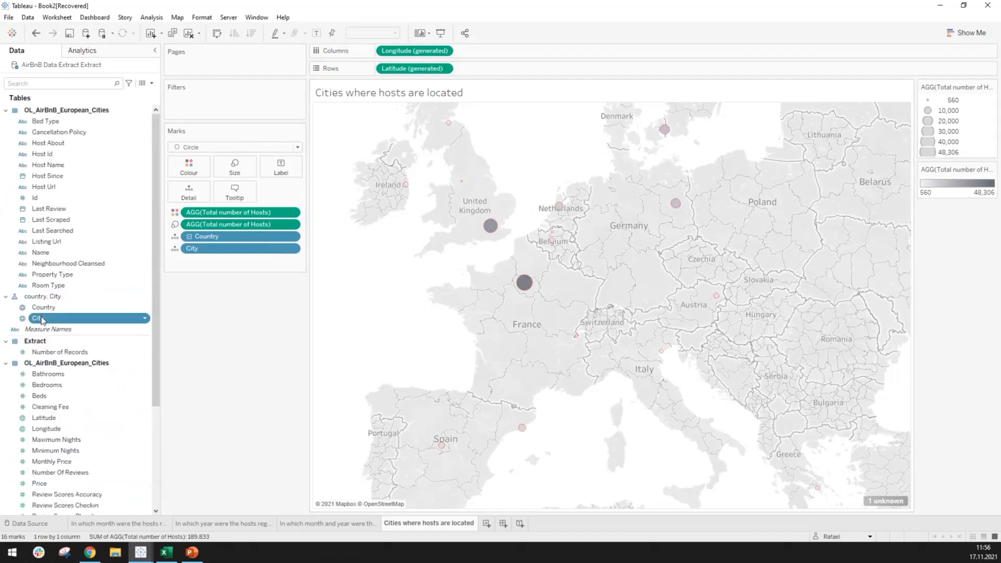
left_click(42, 310)
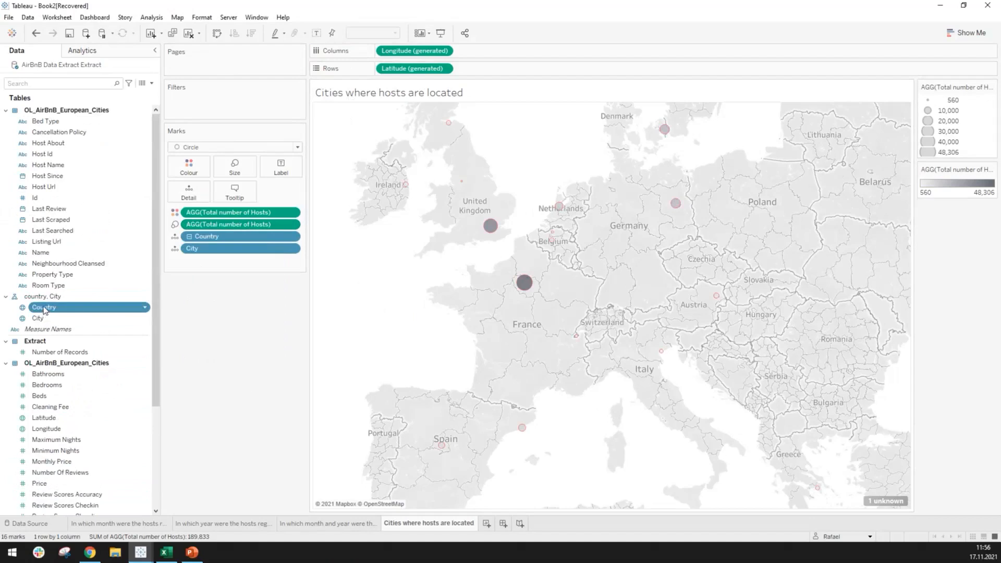
left_click_drag(46, 310, 188, 200)
scroll(120, 365, "down", 4)
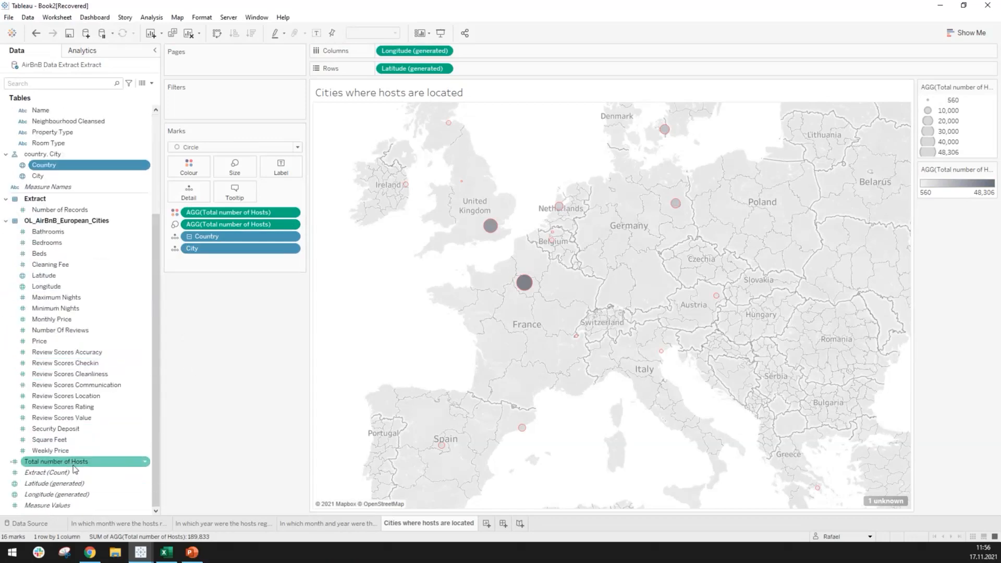
left_click(73, 465)
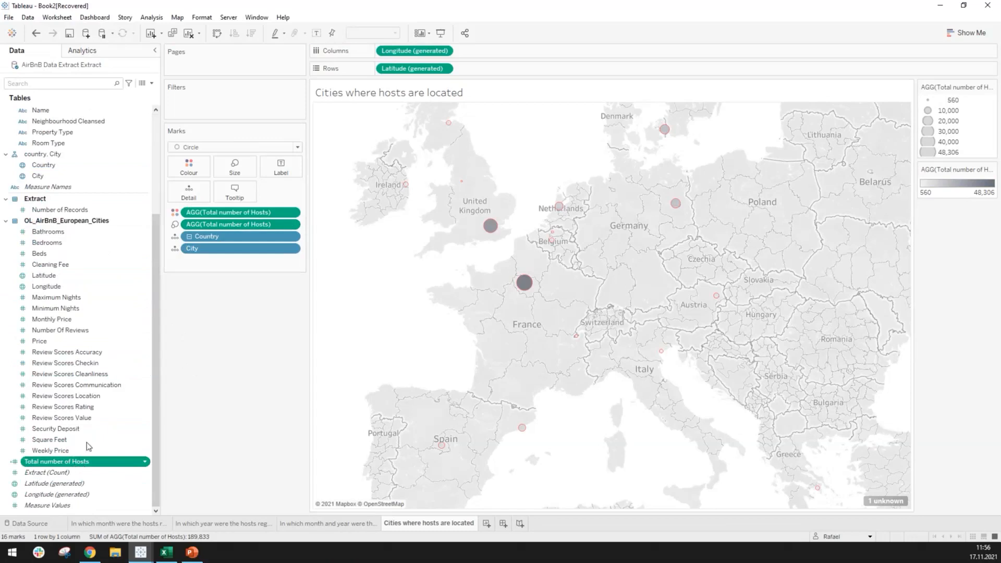
left_click_drag(88, 461, 51, 461)
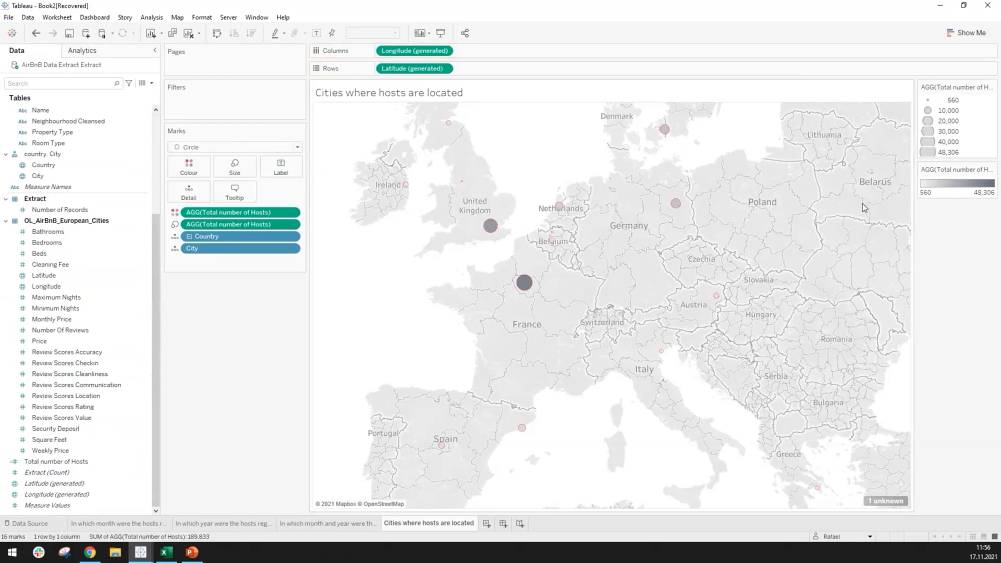
Step: Open the map layer settings for the city map
left_click(177, 19)
mouse_move(228, 18)
mouse_move(177, 17)
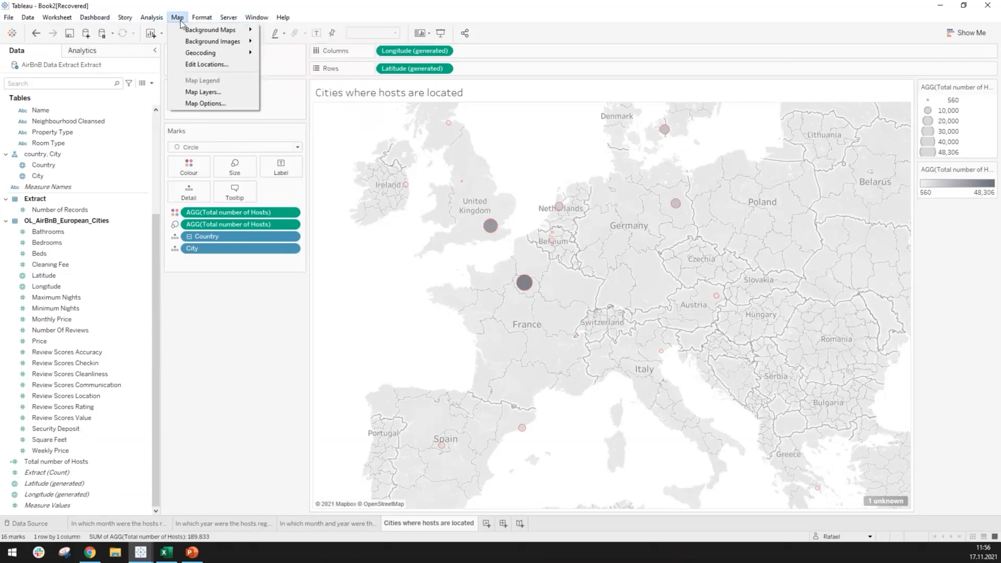
left_click(220, 93)
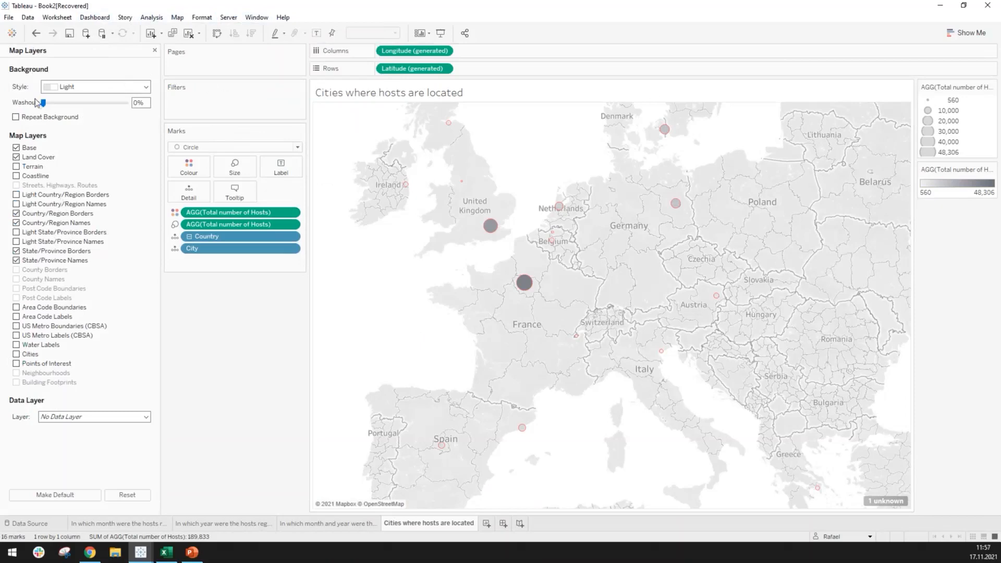
Step: Try the Dark and Normal background styles on the city map
left_click(130, 90)
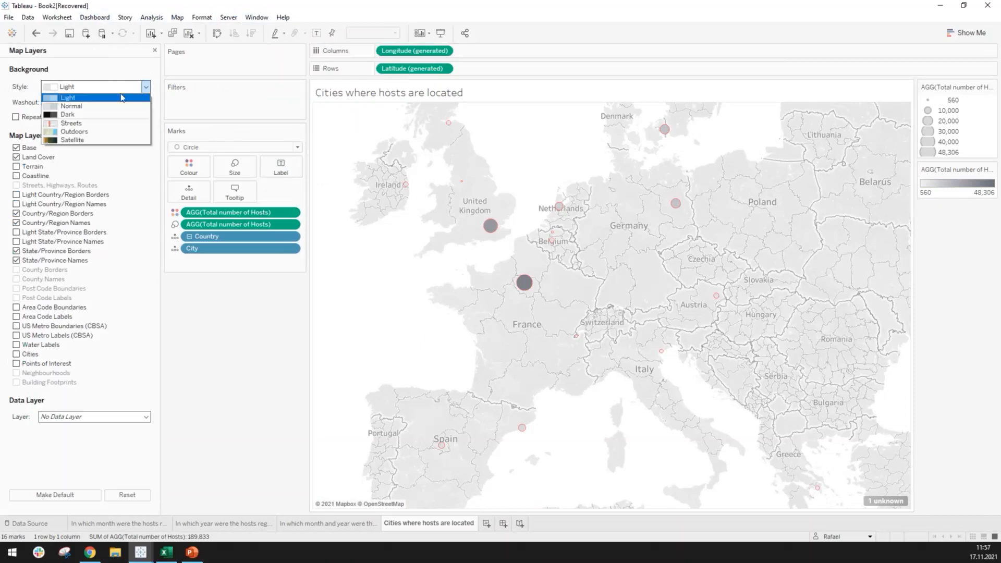
left_click(78, 114)
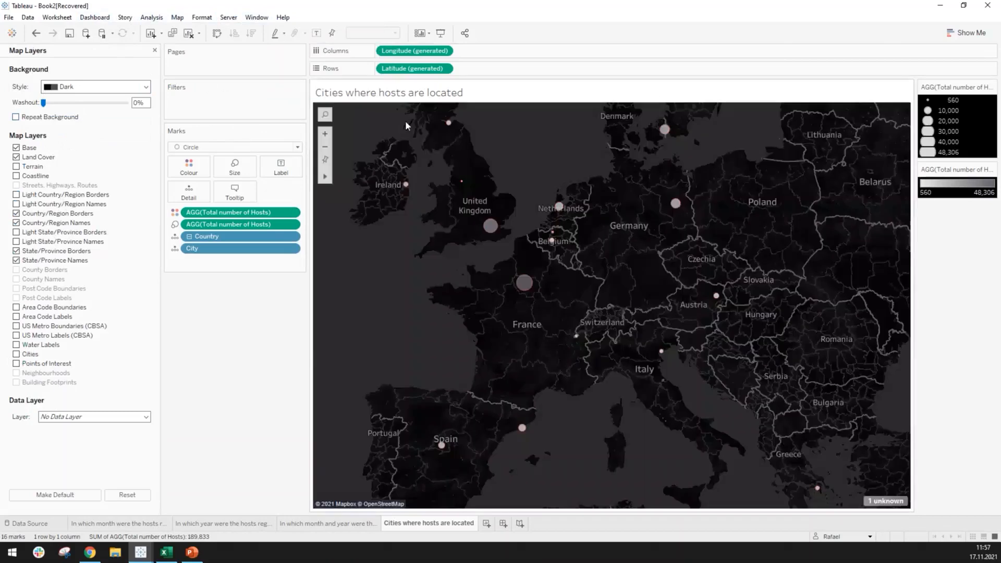
left_click(81, 87)
left_click(81, 107)
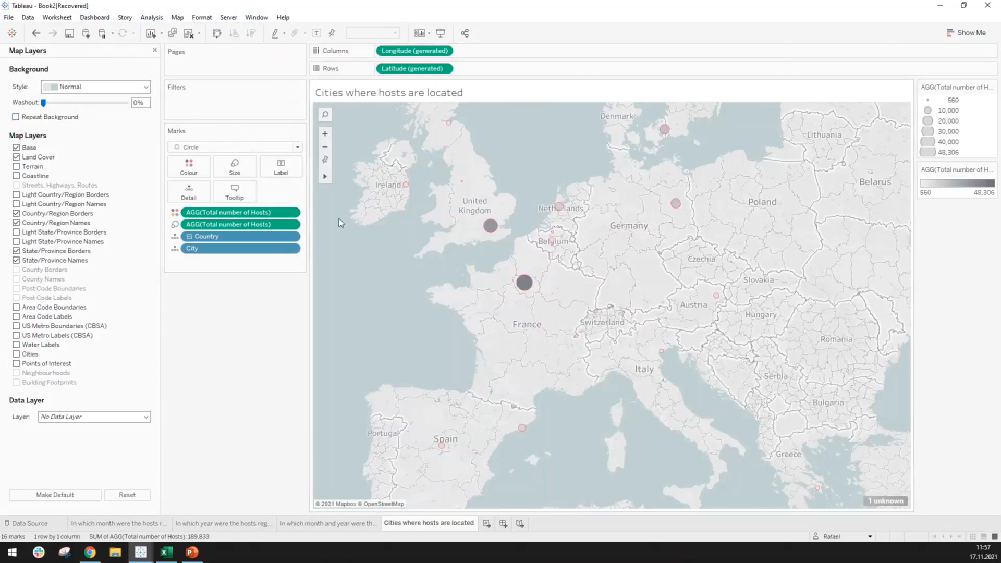
Step: Try the Outdoors background style with the terrain, country borders, water labels and cities layers hidden
left_click(86, 87)
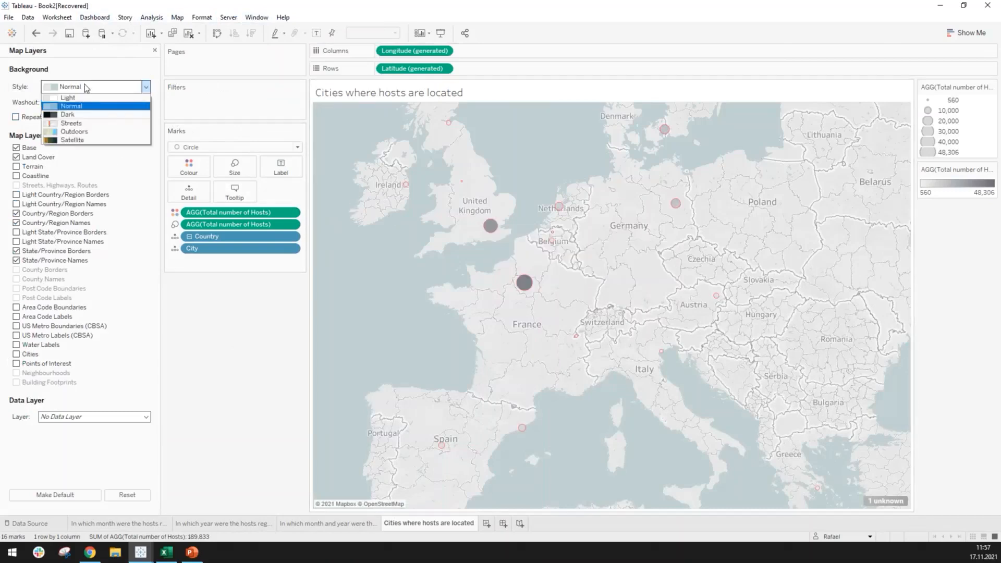
left_click(82, 131)
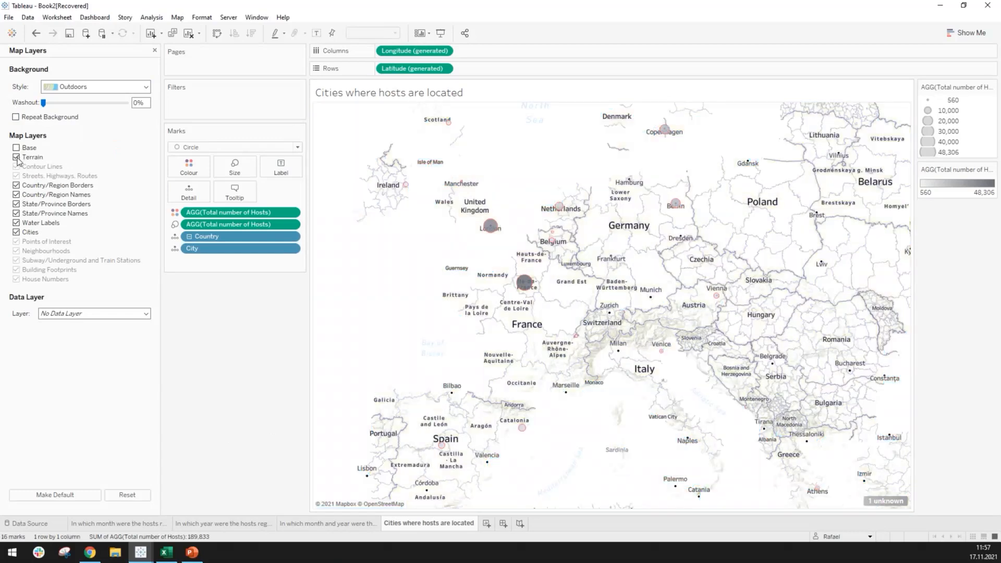
left_click(17, 148)
left_click(16, 157)
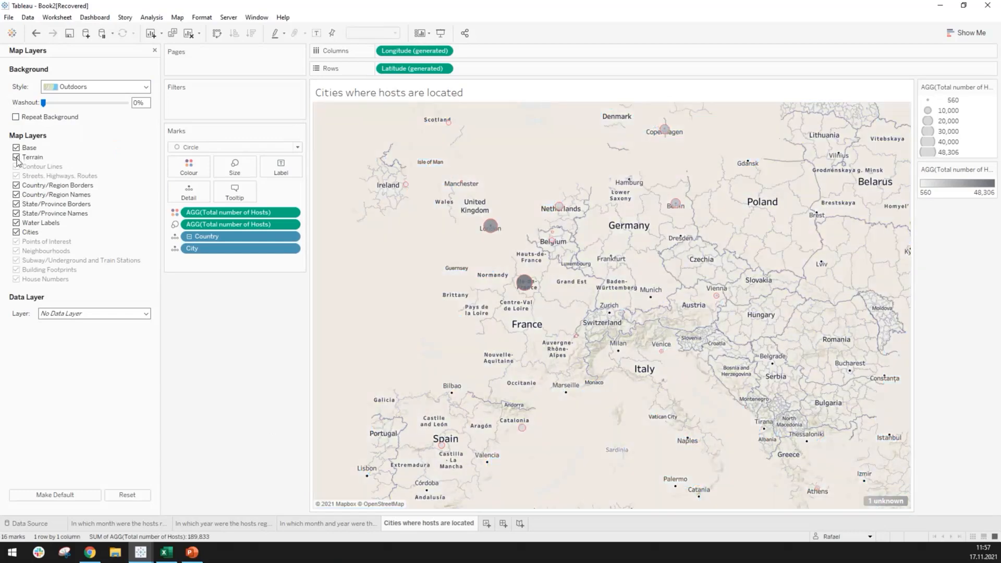
left_click(16, 195)
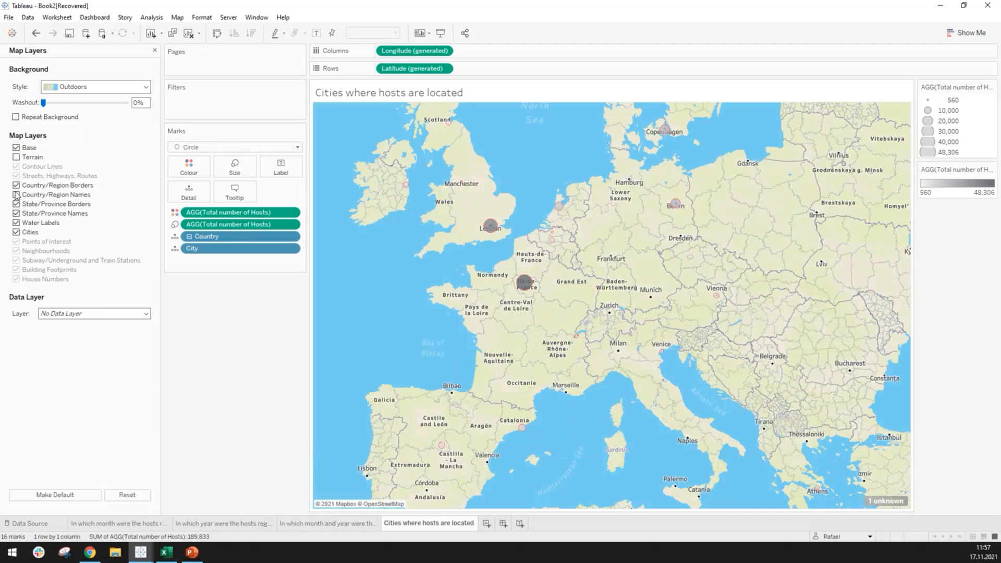
left_click(16, 185)
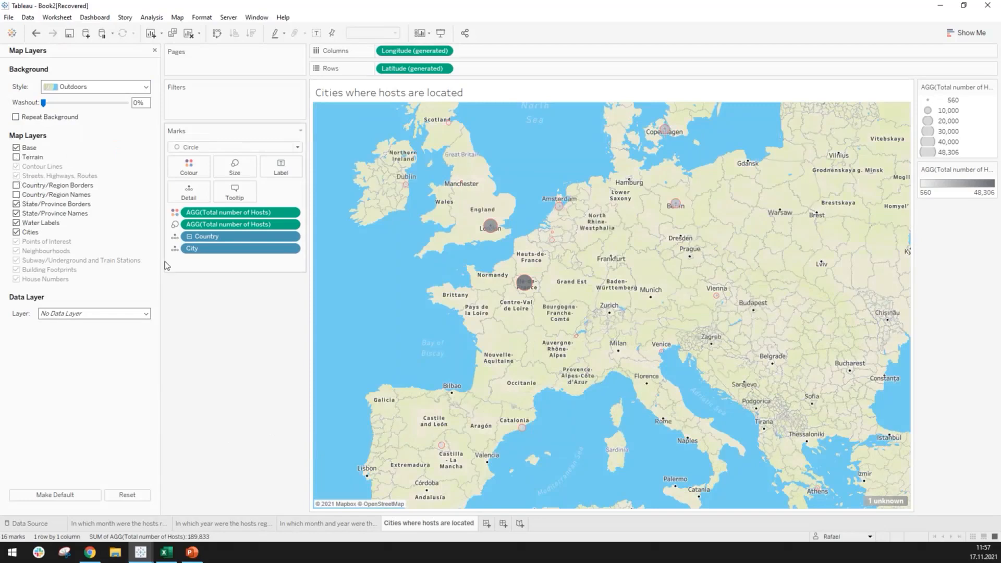
left_click(17, 194)
left_click(16, 223)
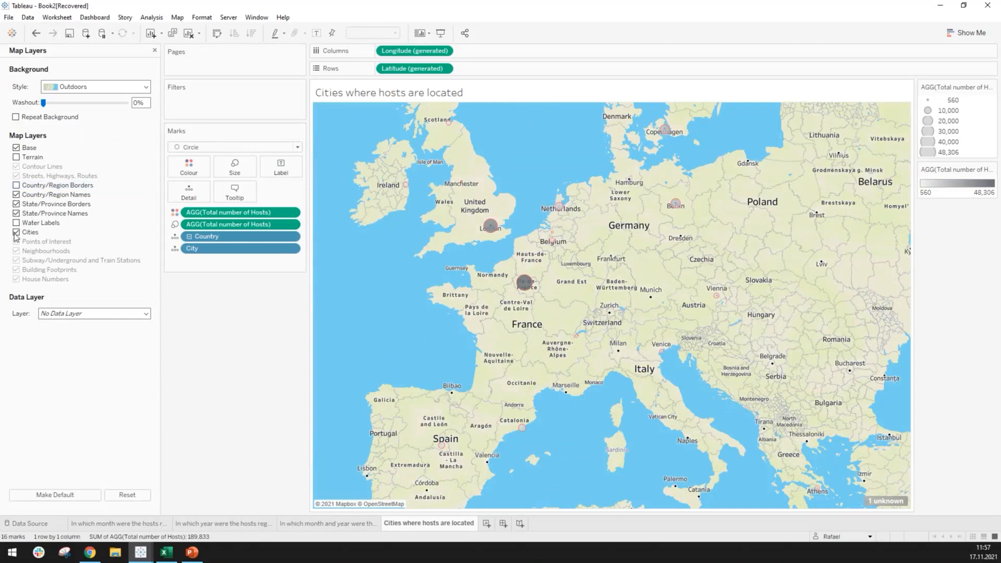
Step: Set the map background to the Light style and hide the state/province borders and names, closing the layer settings
left_click(111, 89)
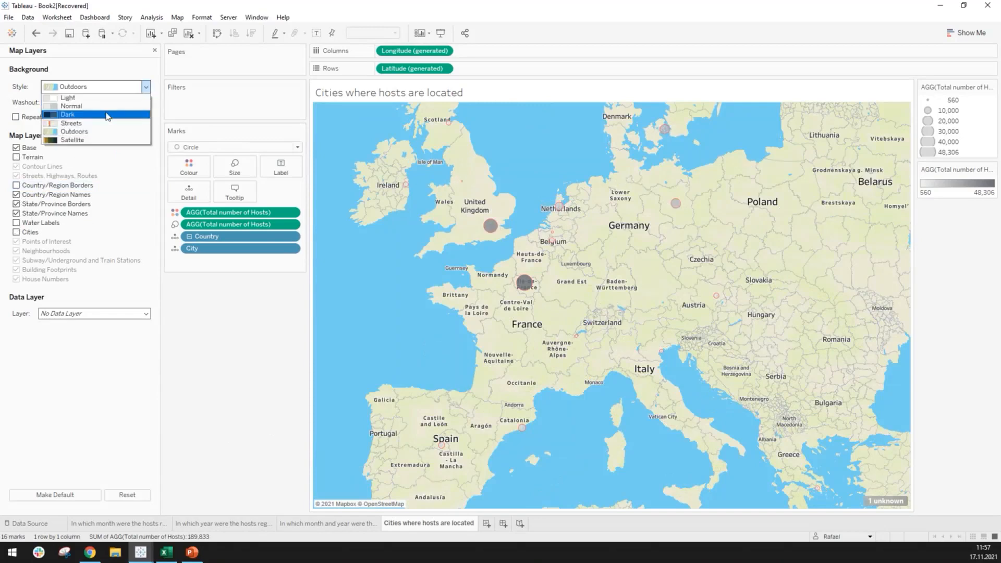
left_click(101, 98)
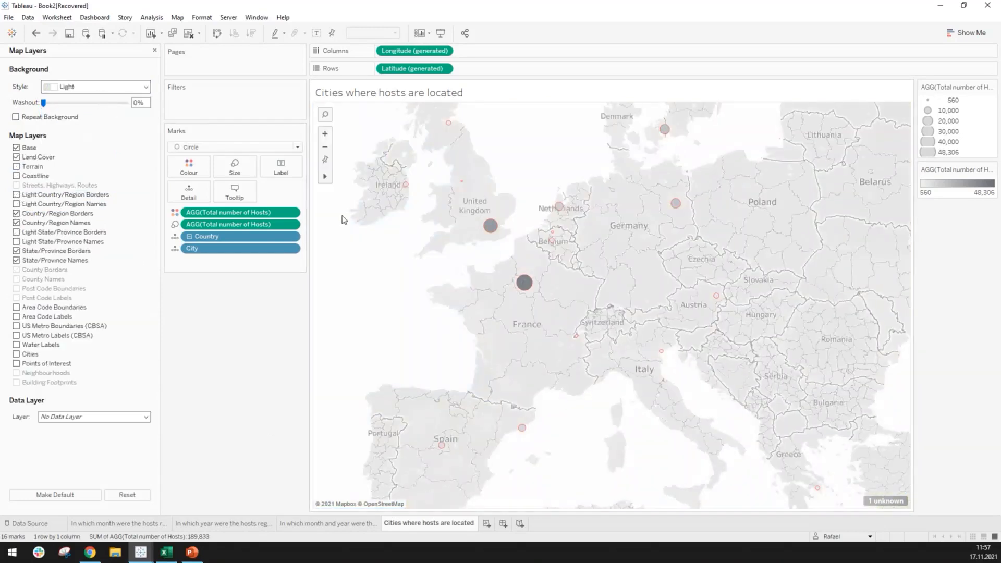
left_click(16, 252)
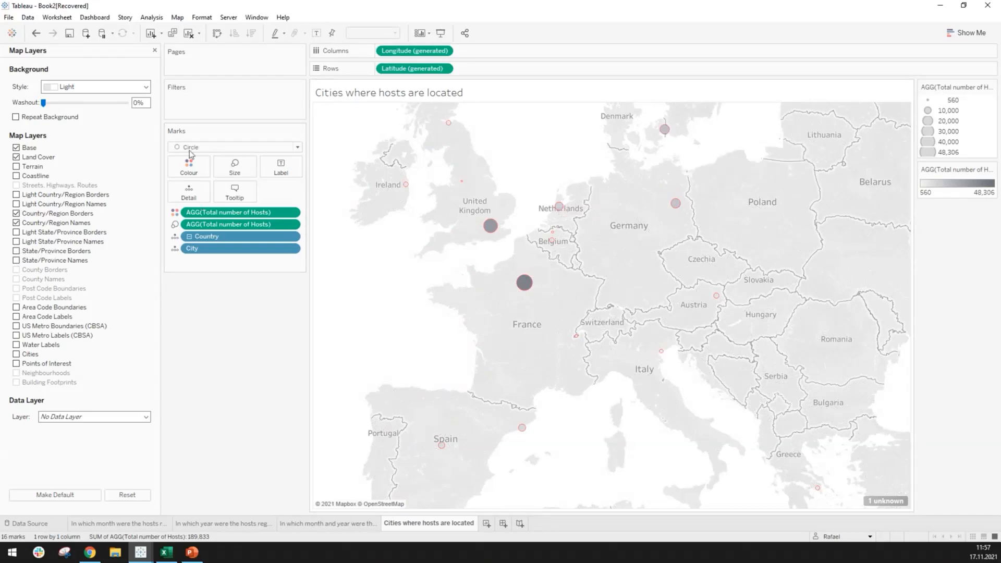
left_click(154, 50)
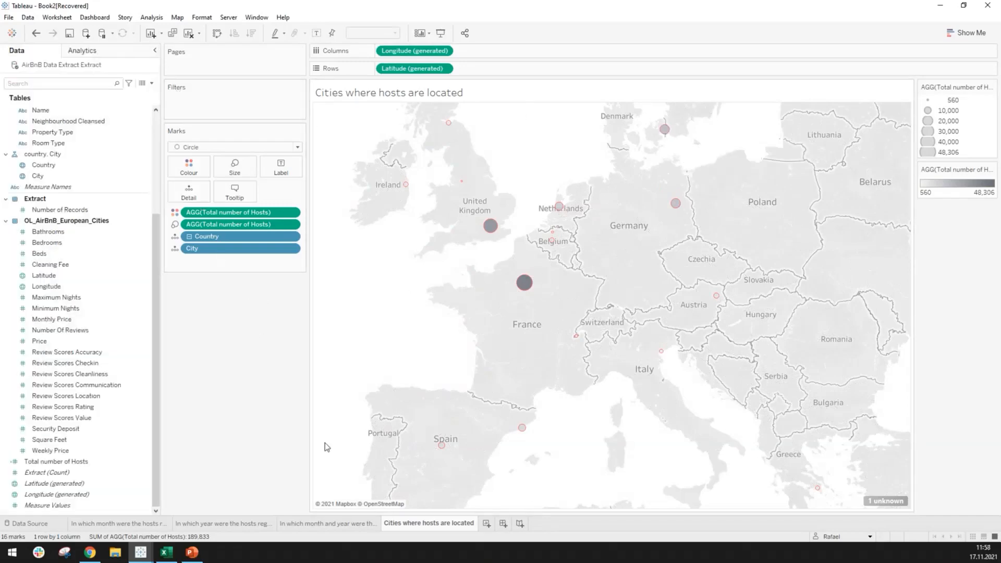
Step: Review the month, year, and month-and-year registration worksheets, and check the Paris tooltip on the city map
left_click(134, 523)
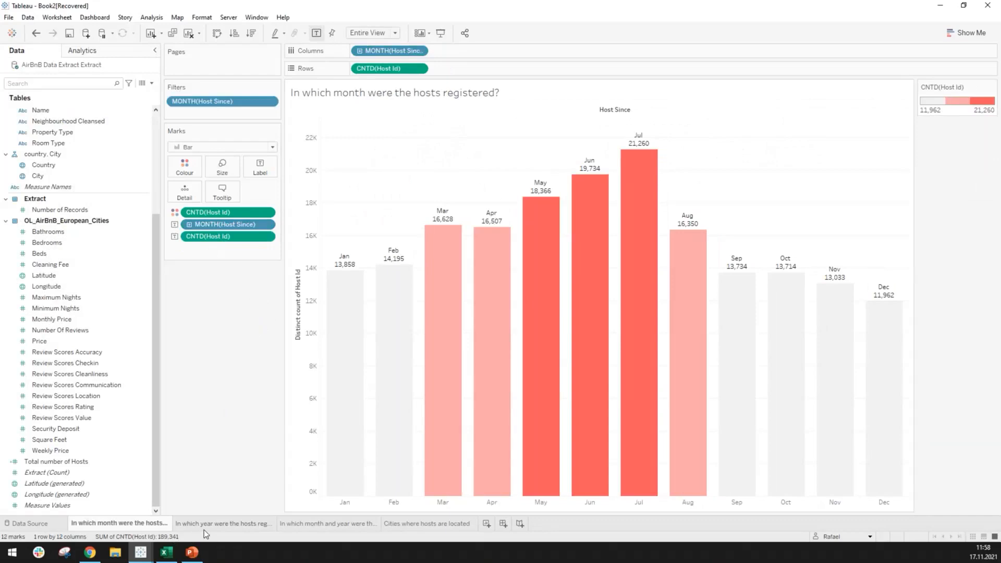
left_click(220, 525)
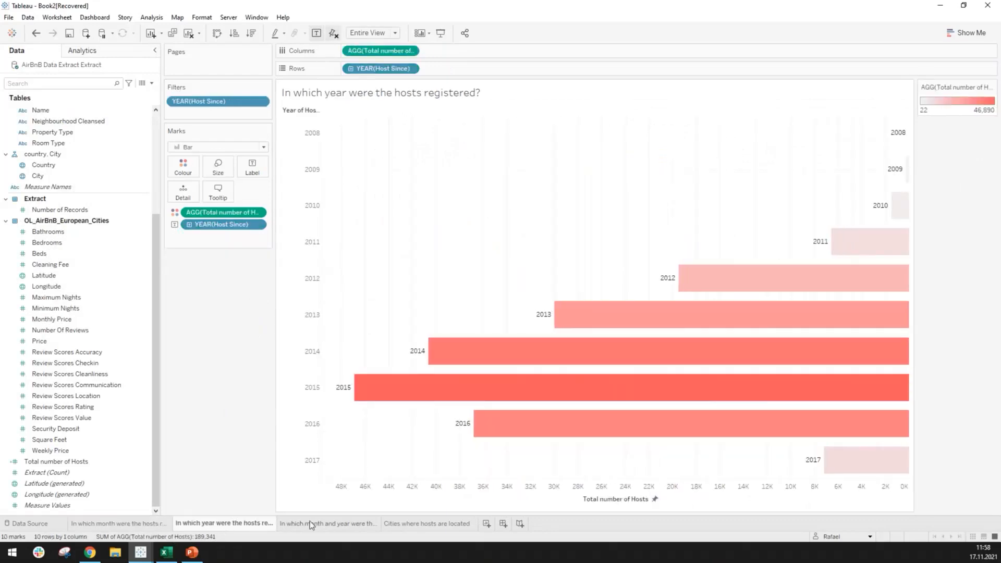
left_click(310, 522)
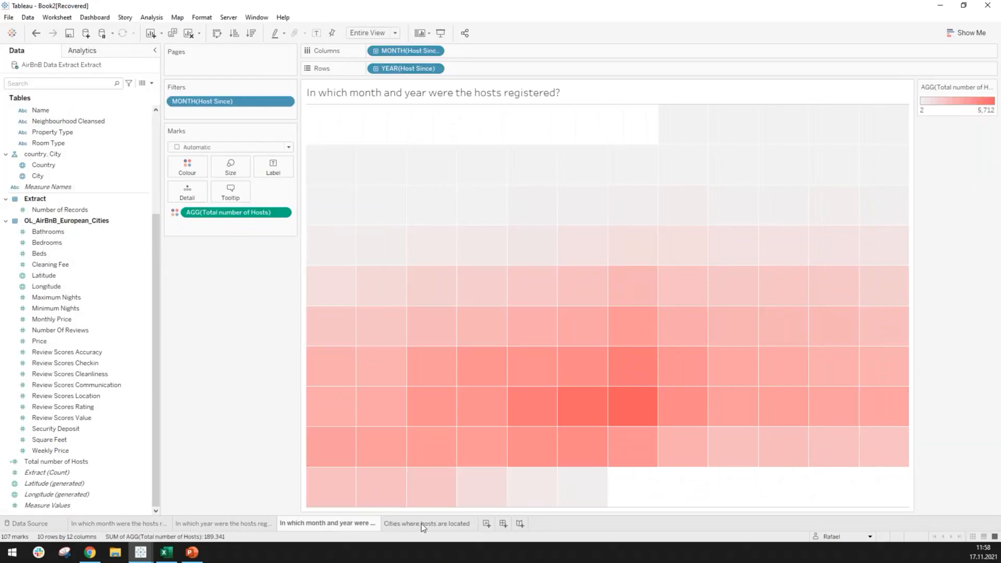
left_click(422, 524)
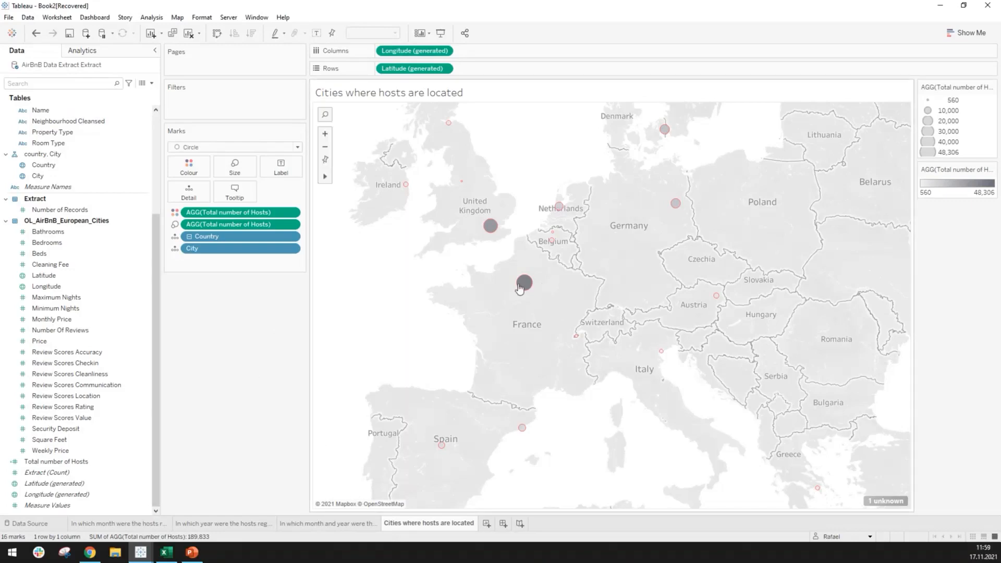
mouse_move(526, 285)
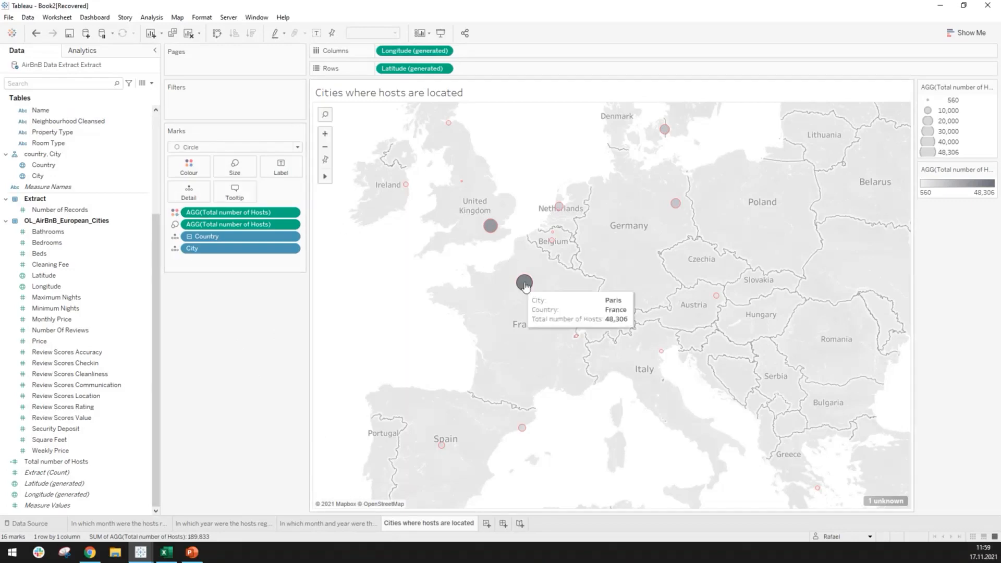
Step: Try the Square mark type for the cities in place of Circle
left_click(298, 149)
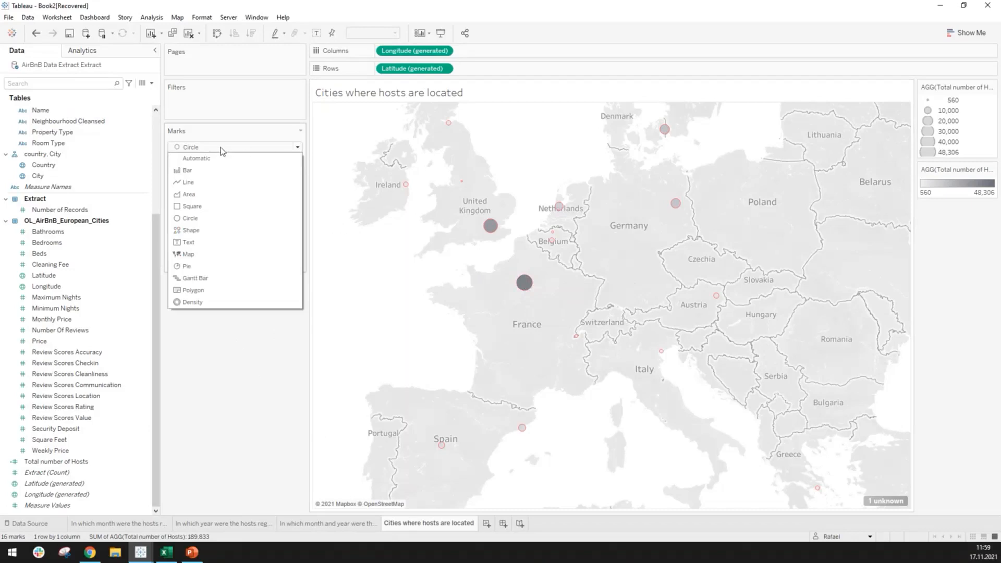
left_click(198, 209)
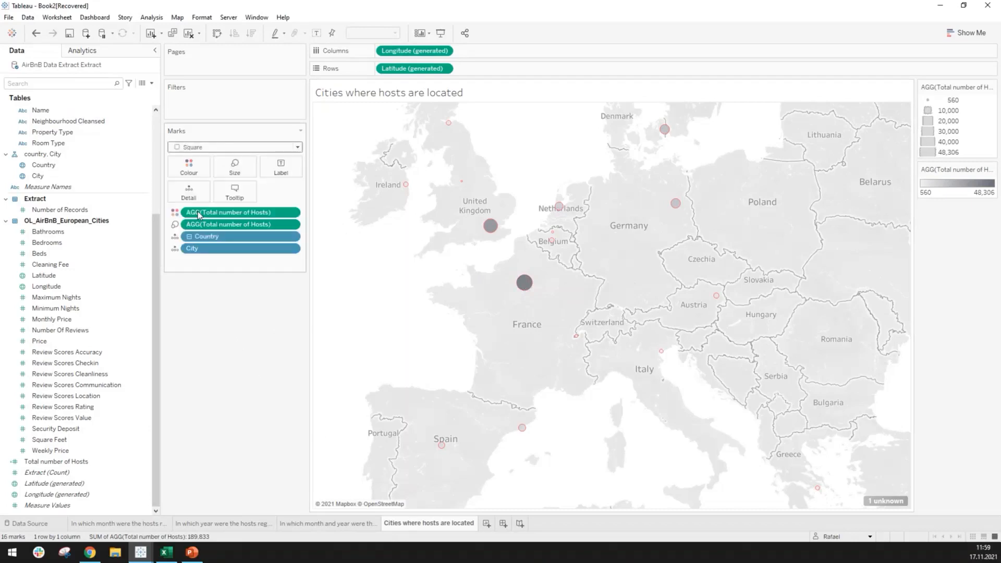
left_click(227, 147)
left_click(188, 220)
left_click(225, 149)
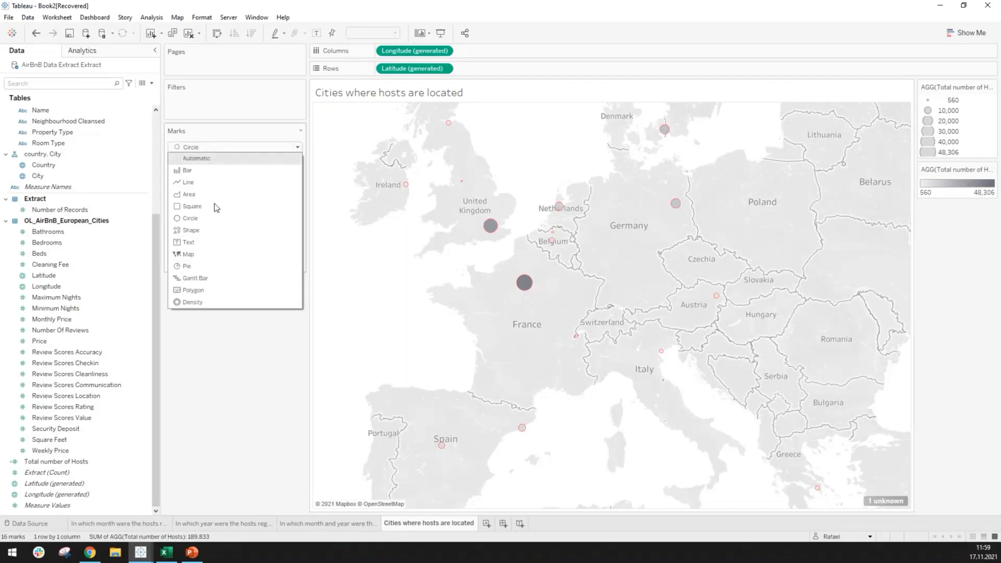
Step: Change the map's mark type to Shape and use the filled plus symbol for the cities
left_click(208, 230)
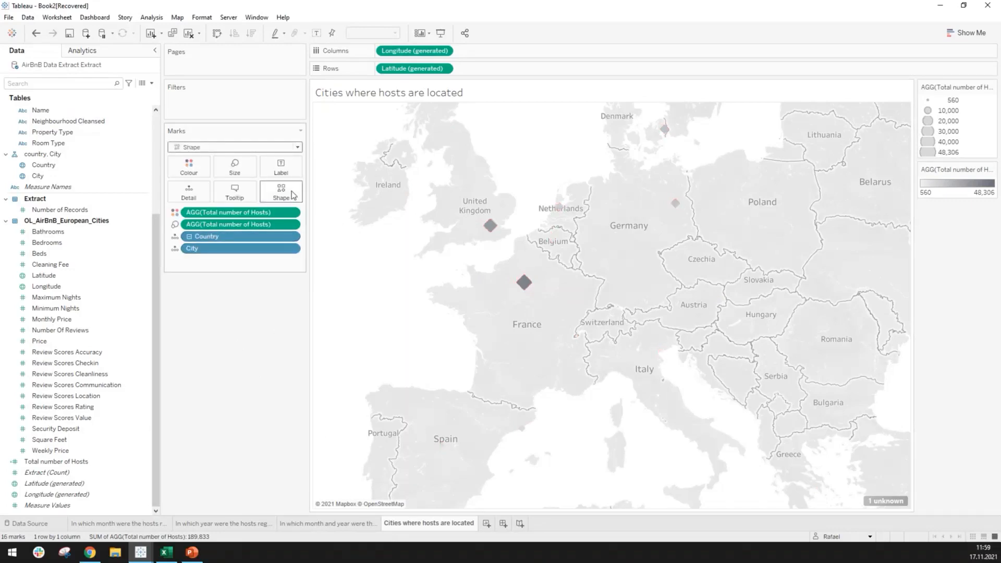
left_click(294, 195)
left_click(293, 238)
left_click(294, 238)
left_click(265, 308)
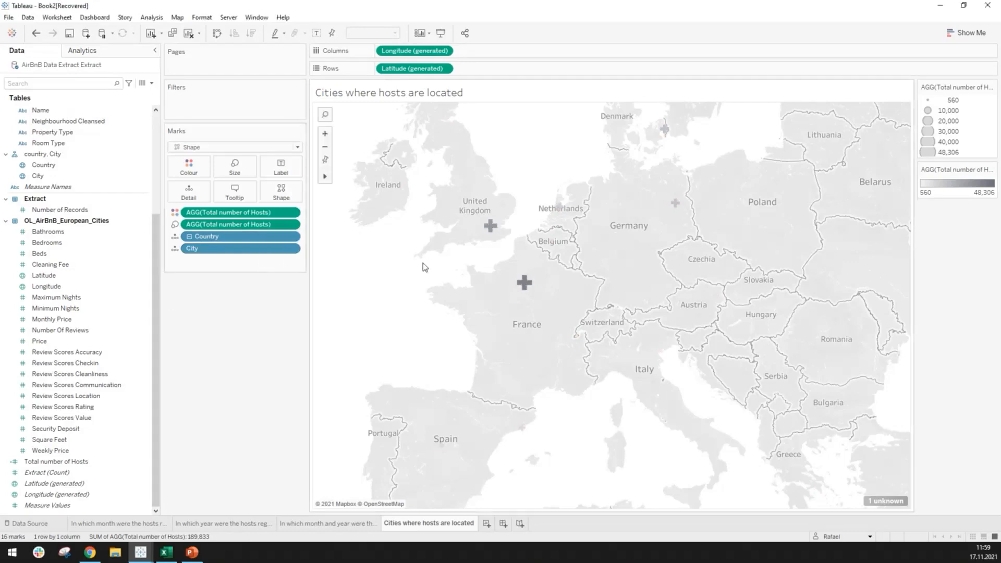
Step: Recolour the Total number of Hosts colour scale with the custom red #ff5a5f
left_click(199, 174)
left_click(199, 174)
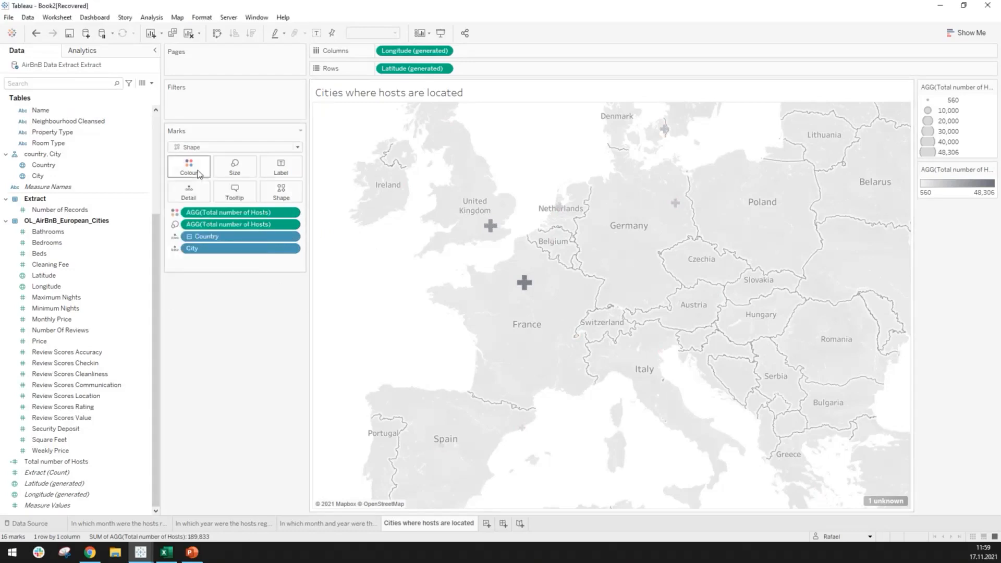
left_click(200, 175)
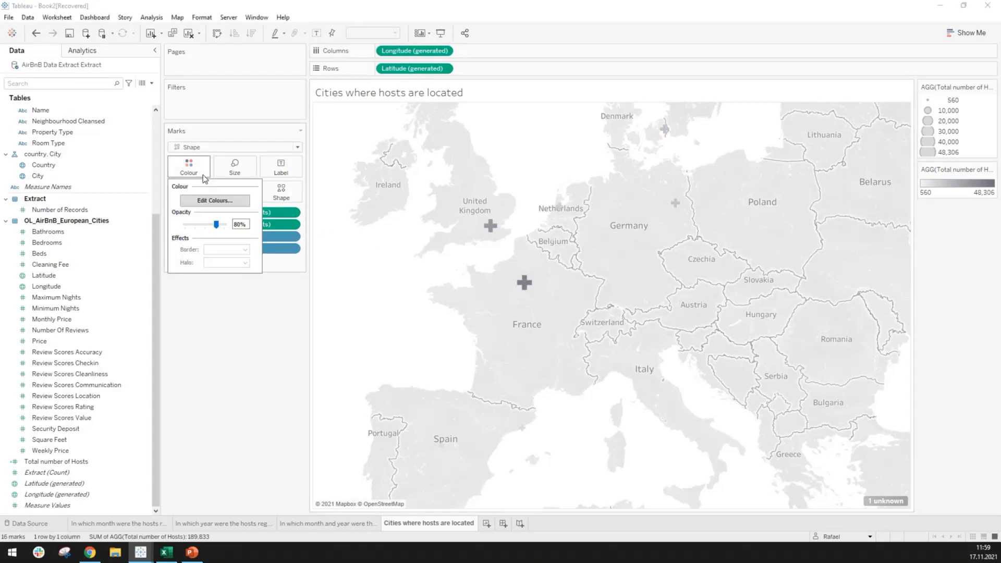
left_click(218, 202)
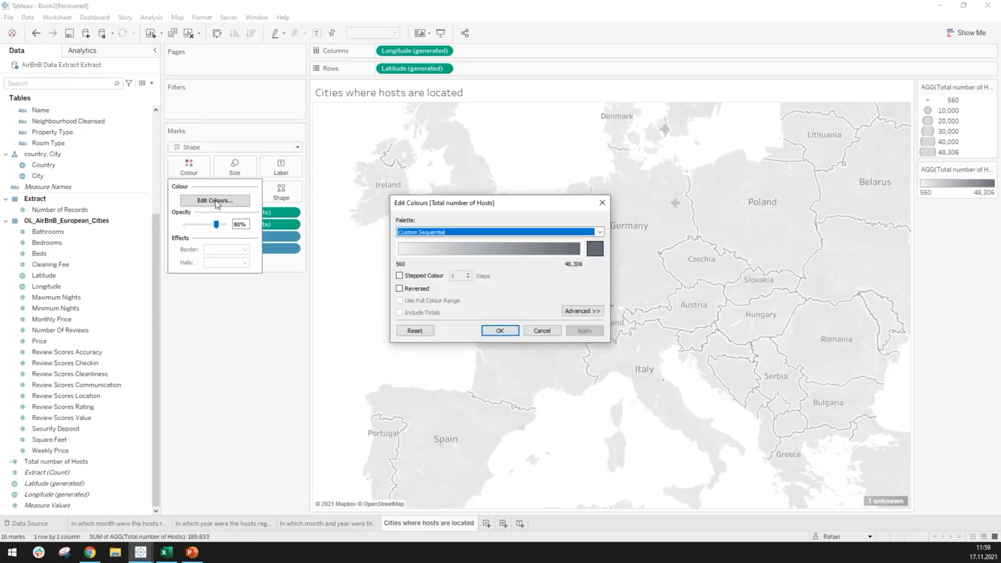
left_click(597, 249)
left_click(377, 321)
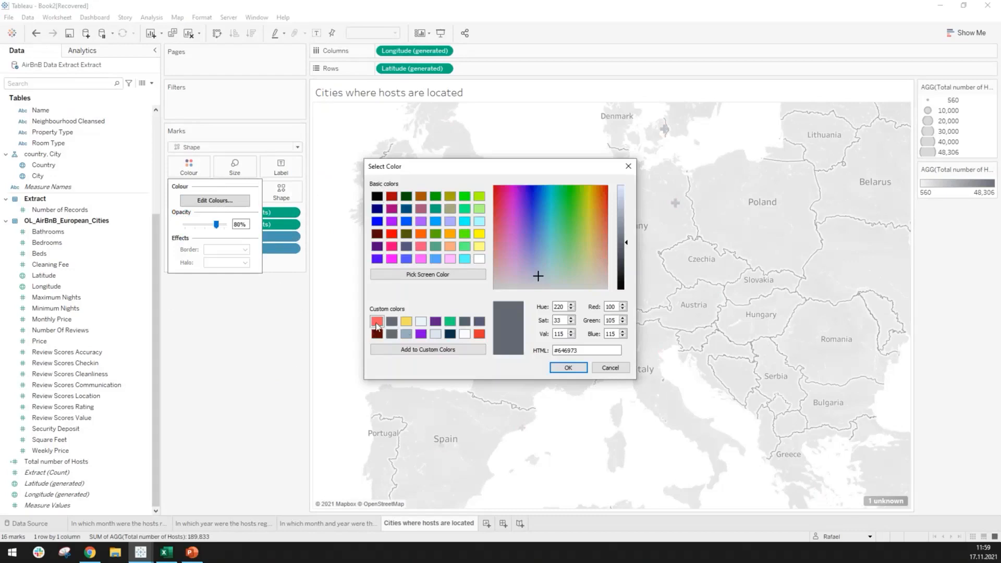
left_click(563, 369)
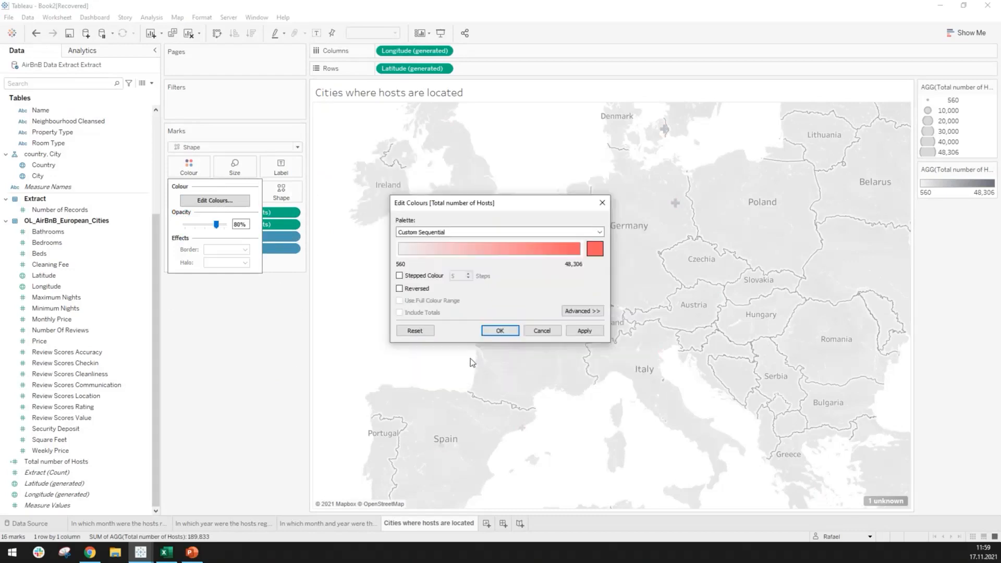
left_click(498, 331)
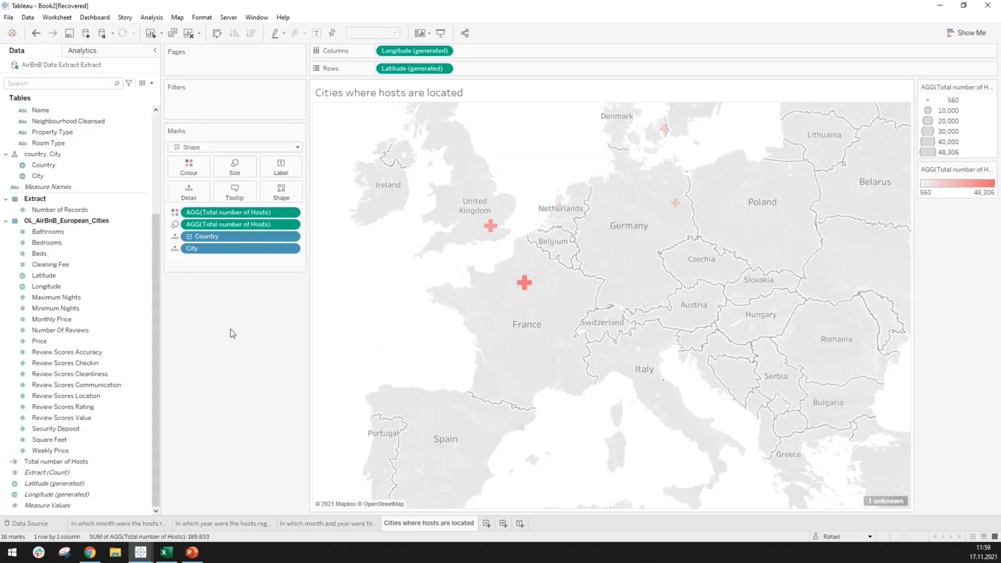
Step: Recolour the Total number of Hosts colour scale with the custom grey #646973
left_click(189, 167)
left_click(204, 201)
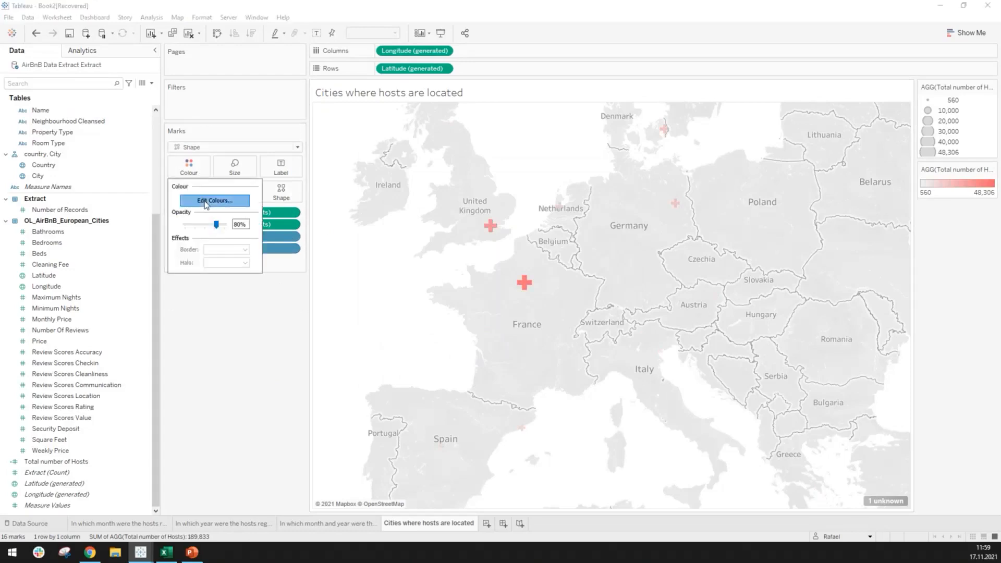
left_click(594, 249)
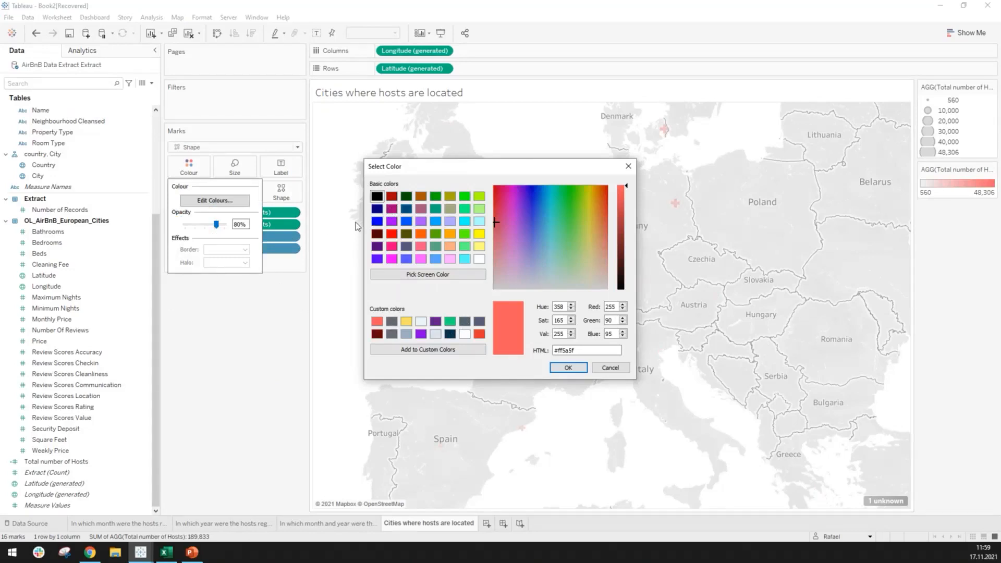
left_click(392, 322)
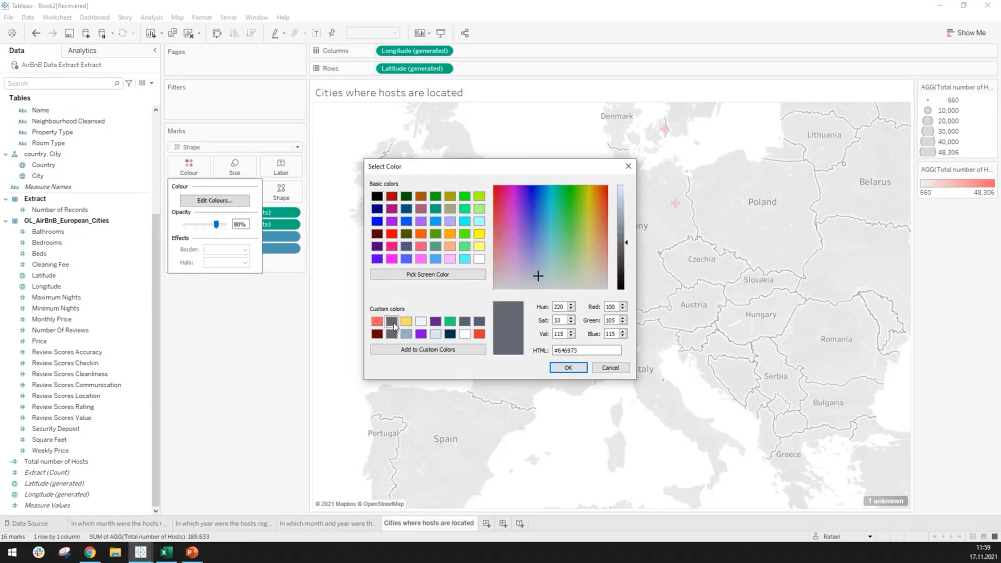
left_click(552, 369)
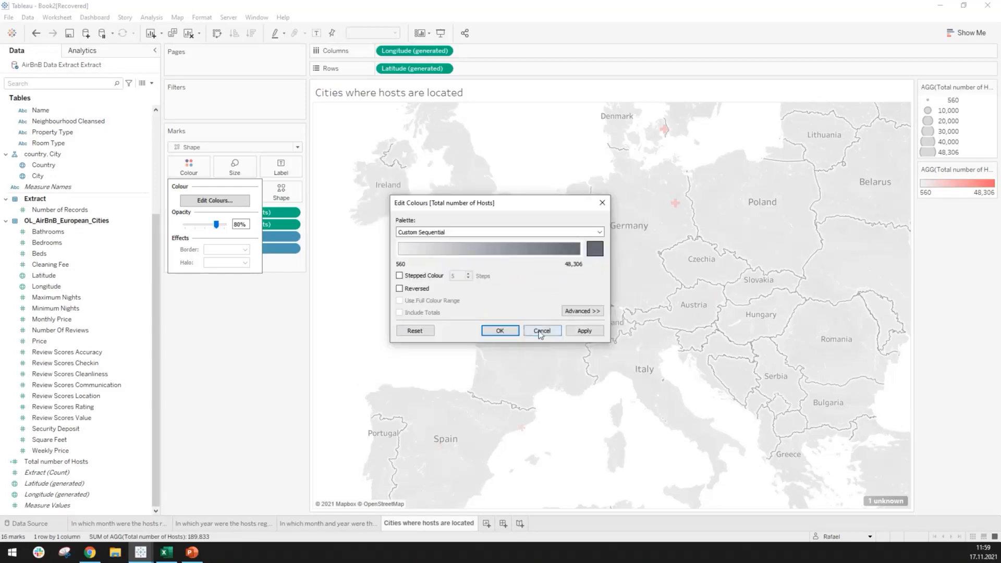
left_click(500, 331)
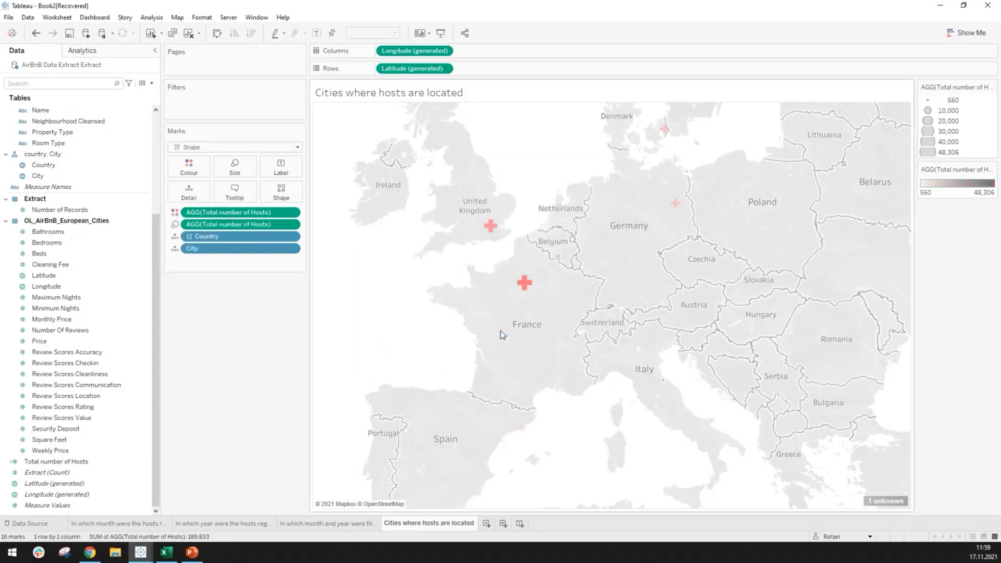
Step: Try the map marks at 100% opacity, and reduce their opacity to 69%
left_click(188, 166)
mouse_move(217, 228)
left_mouse_down()
mouse_move(190, 230)
mouse_move(227, 230)
left_mouse_up()
mouse_move(526, 287)
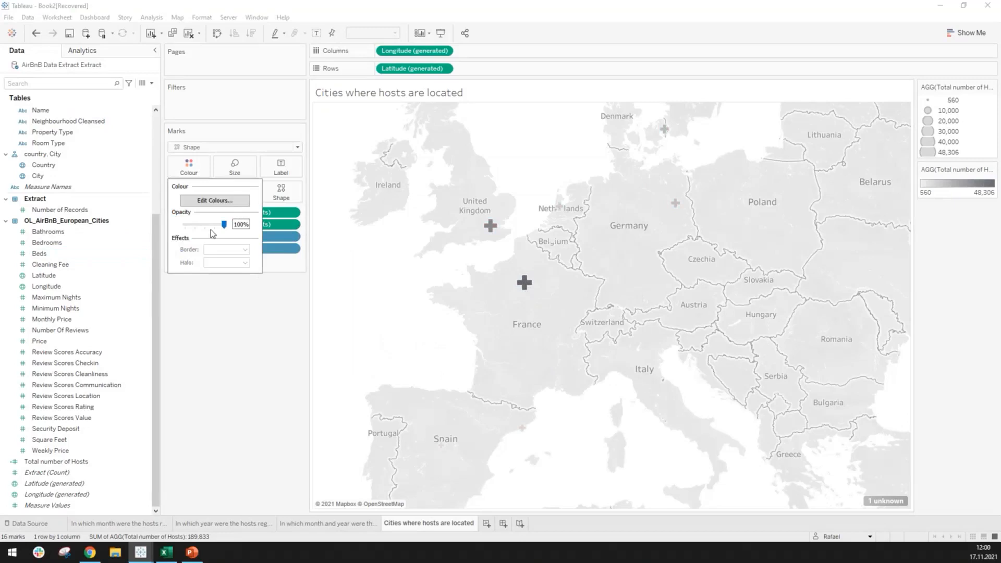
left_click_drag(225, 226, 214, 225)
left_click(268, 311)
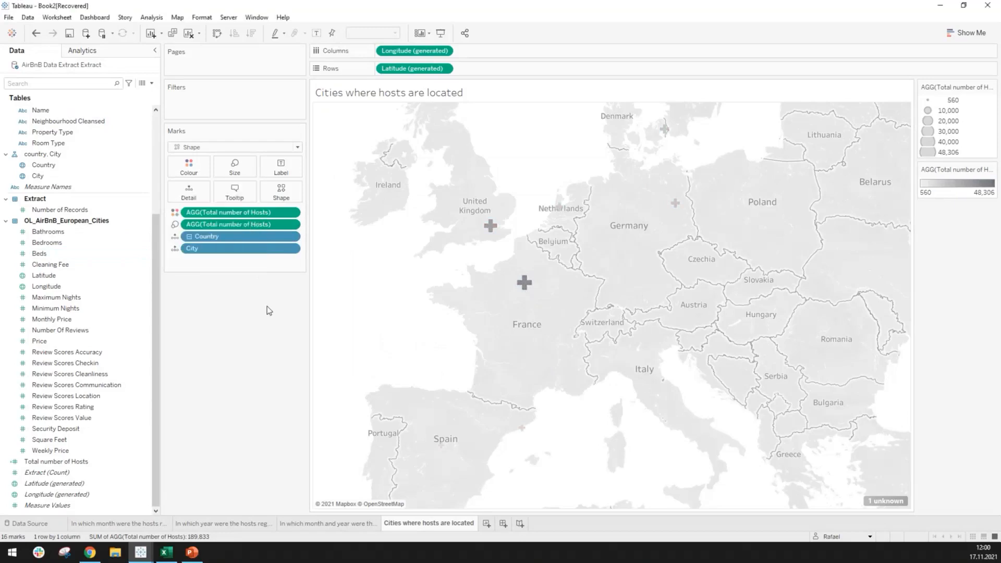
left_click(202, 173)
left_click_drag(215, 227, 212, 227)
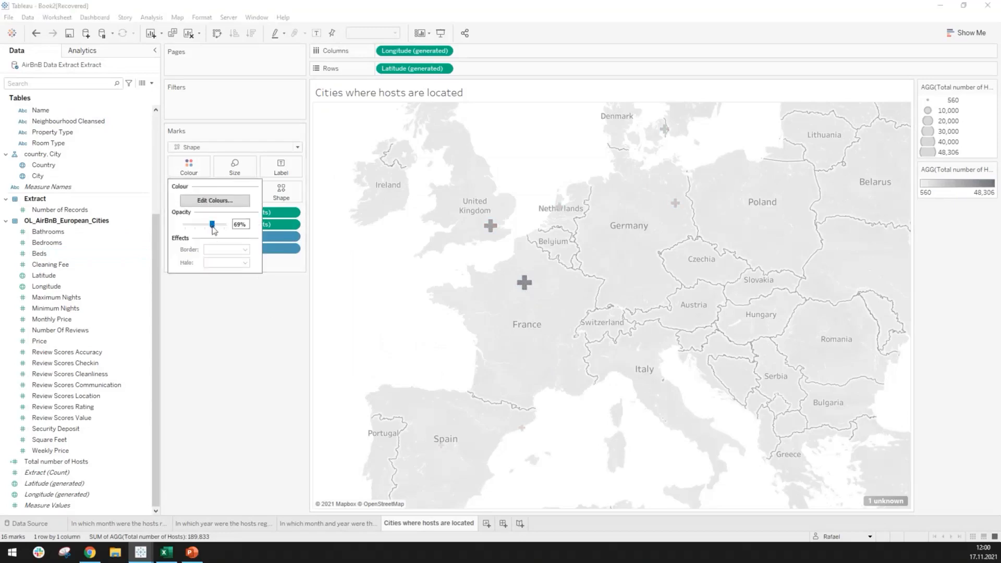
left_click(221, 310)
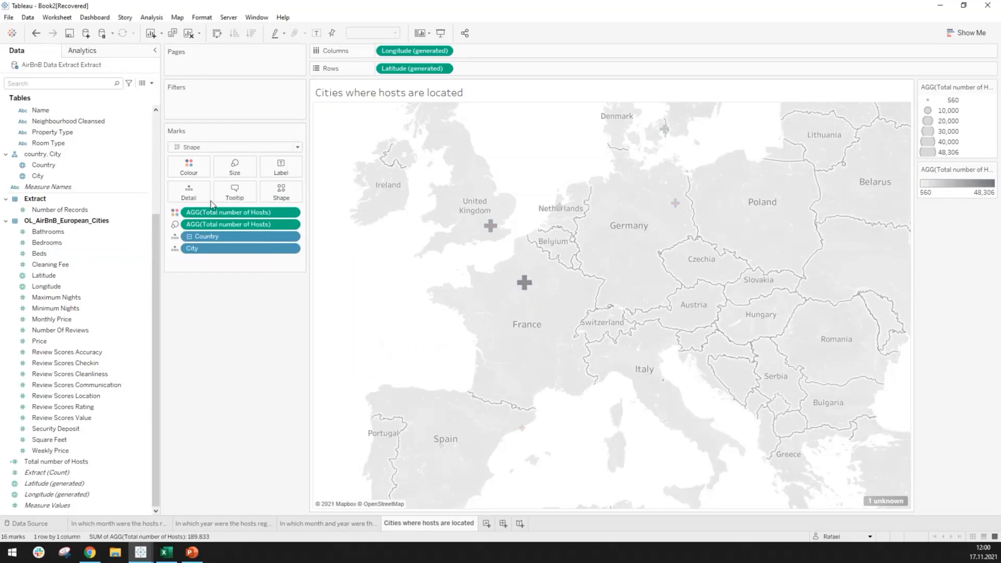
Step: Change the map's mark type to Circle and bring up the border colour choices for the circles
left_click(205, 151)
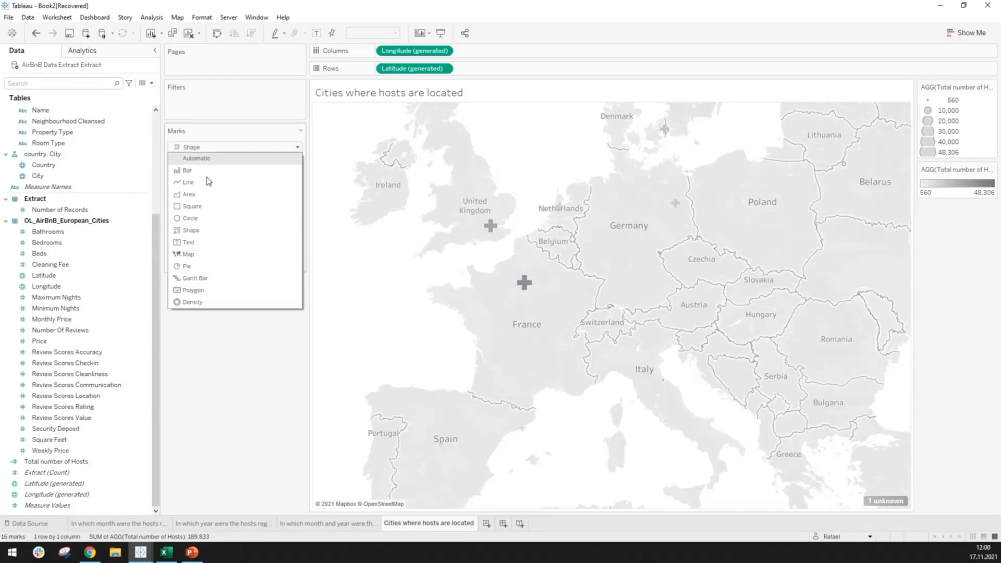
left_click(192, 219)
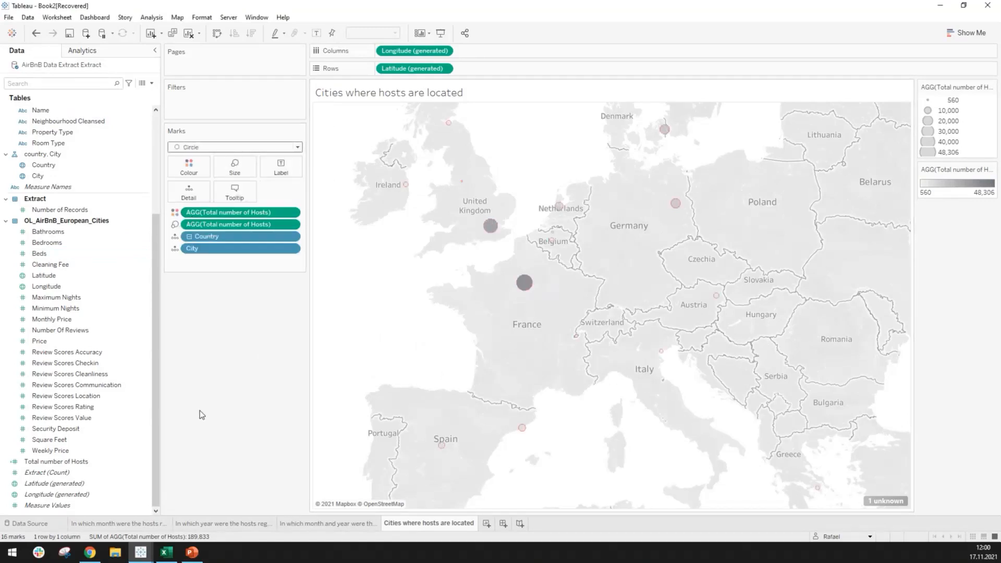
left_click(191, 166)
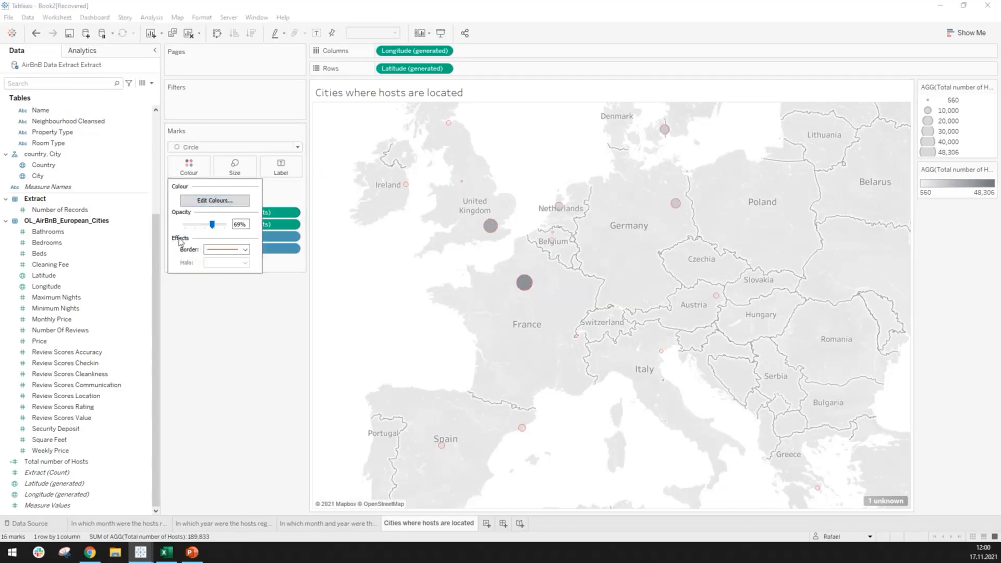
left_click(227, 250)
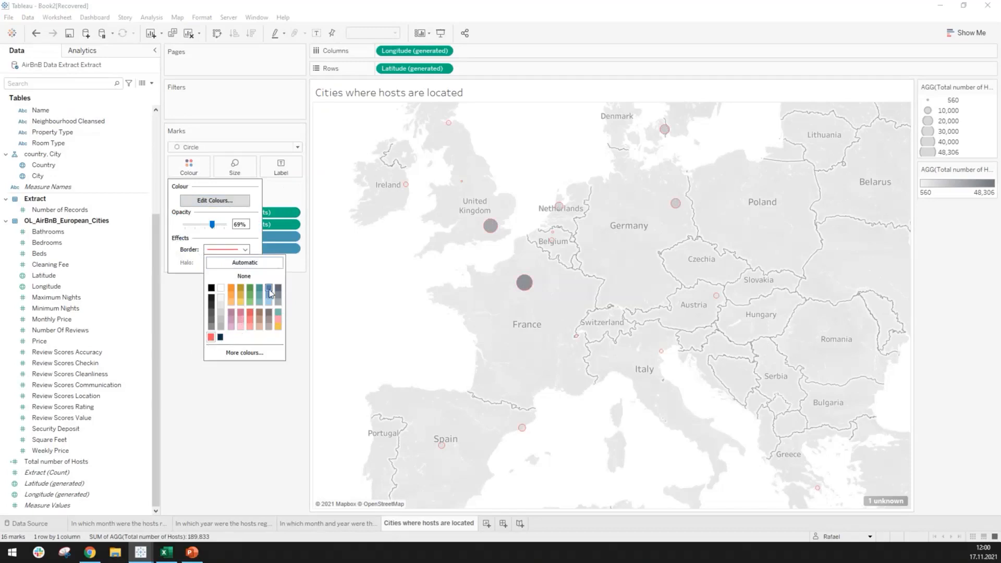
left_click(219, 338)
left_click(193, 394)
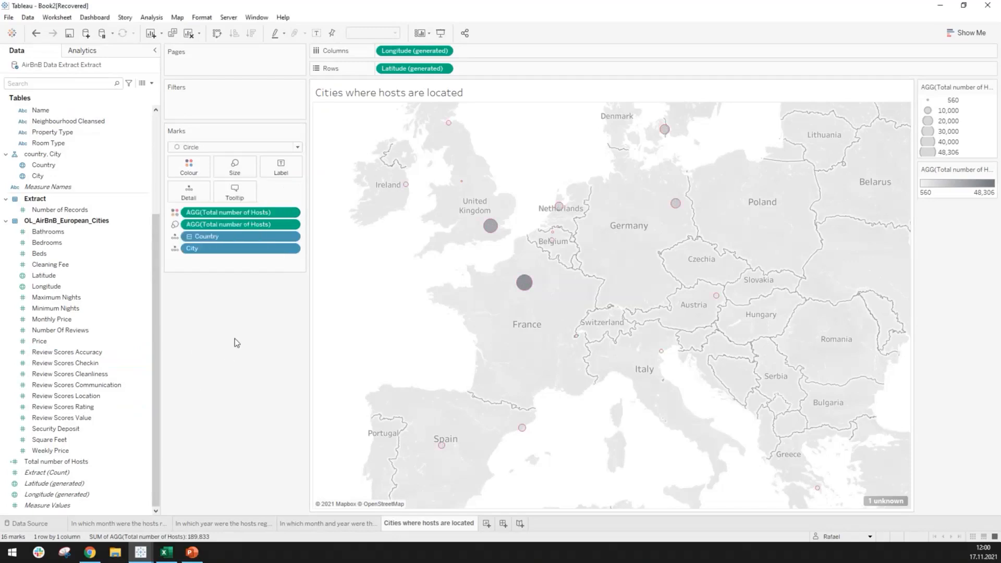
left_click(202, 148)
left_click(201, 148)
left_click(201, 147)
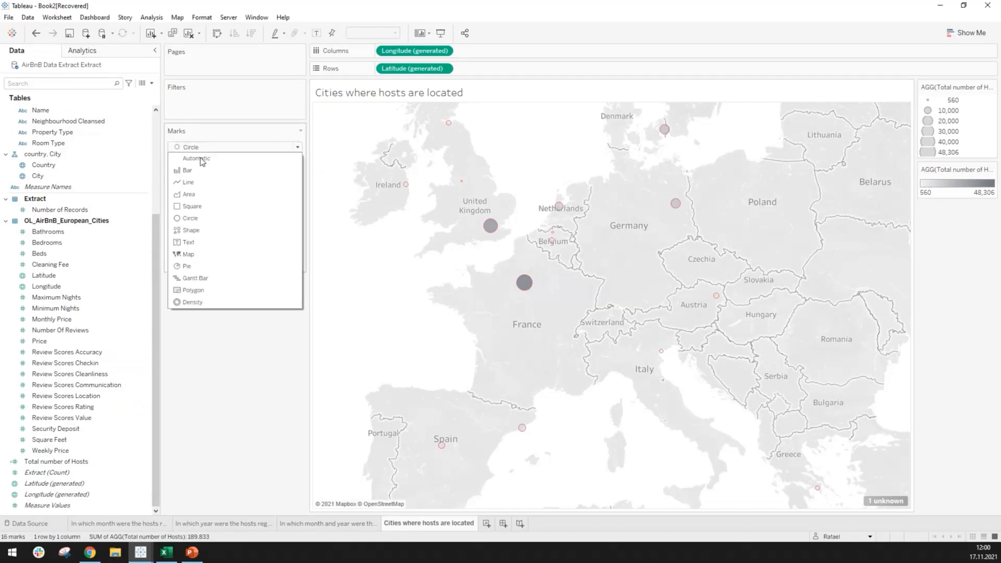
left_click(192, 221)
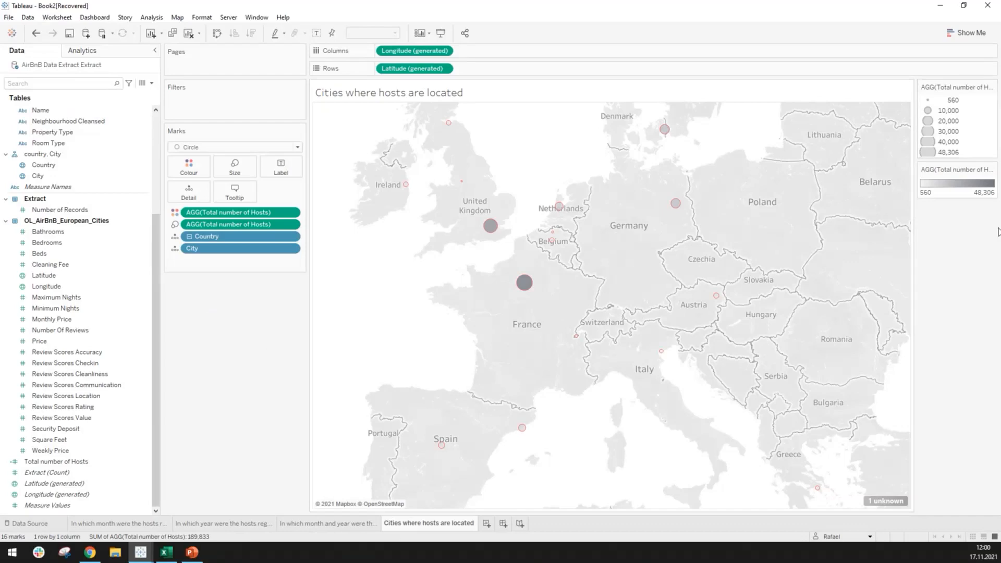
Step: Move the colour legend and the size legend for Total number of Hosts beneath the Marks card
left_click_drag(969, 162, 189, 301)
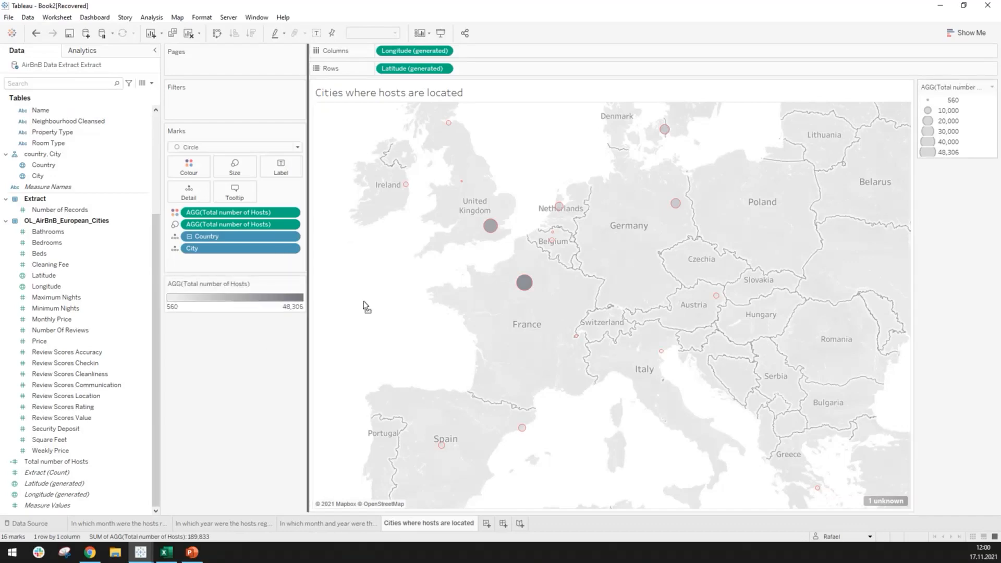
left_click_drag(288, 346, 282, 336)
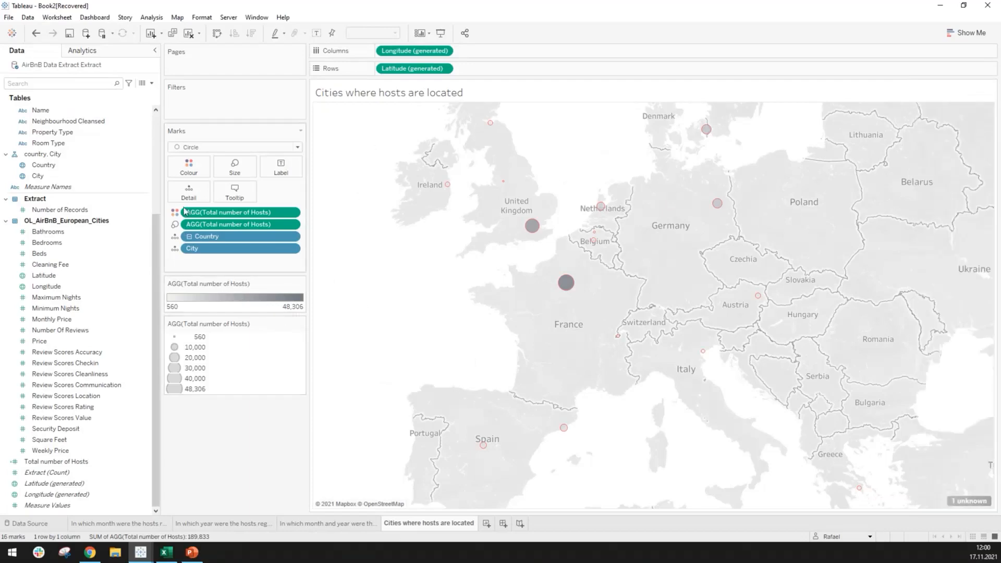
left_click(185, 172)
left_click(301, 284)
left_click(283, 294)
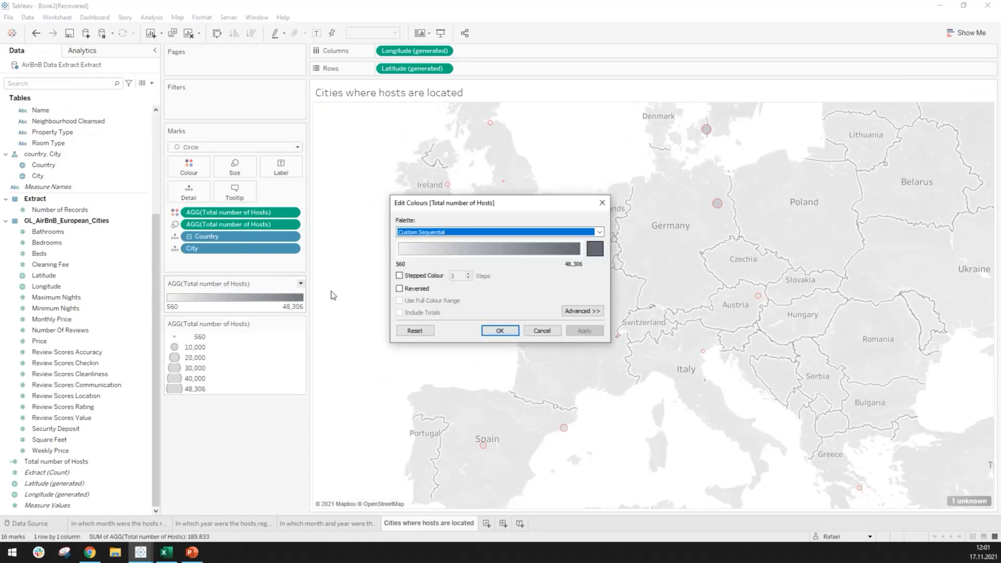
left_click(540, 332)
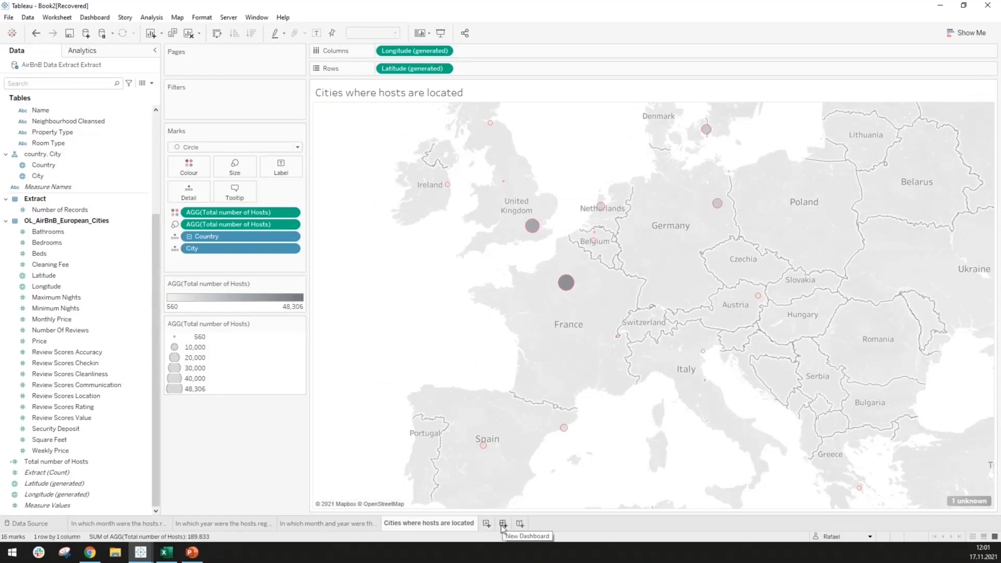
Step: Create a new dashboard in the workbook
left_click(200, 37)
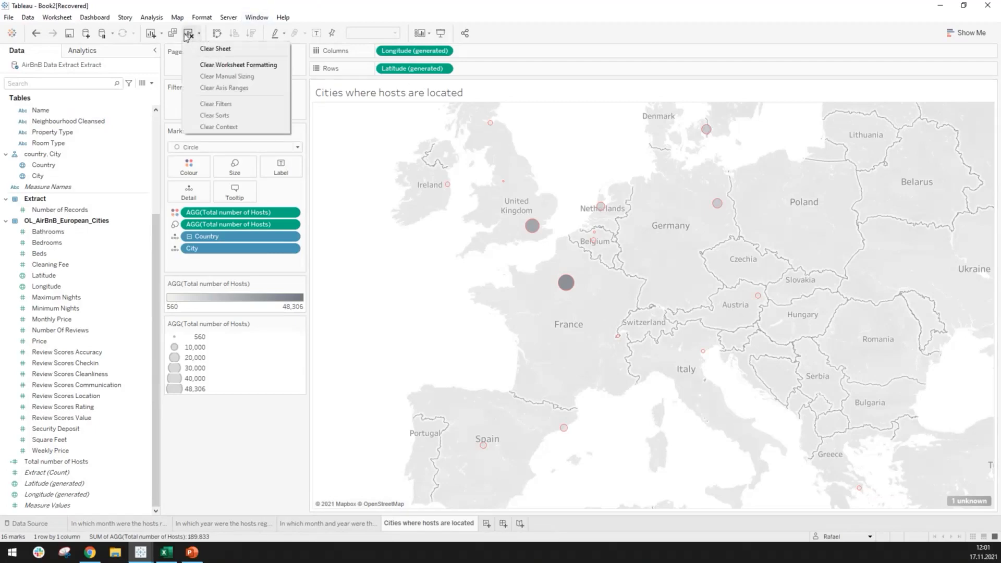
left_click(163, 34)
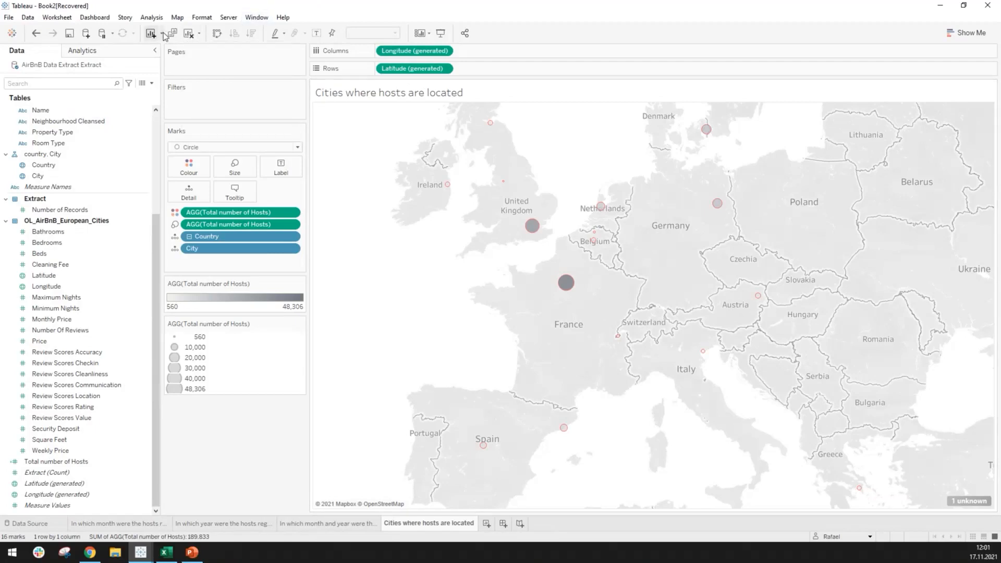
left_click(163, 35)
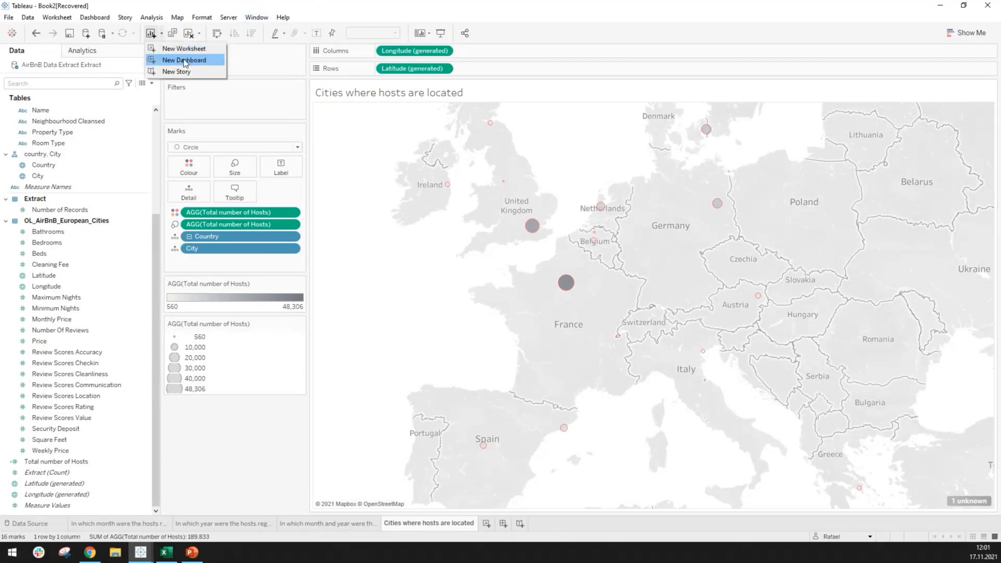
left_click(183, 60)
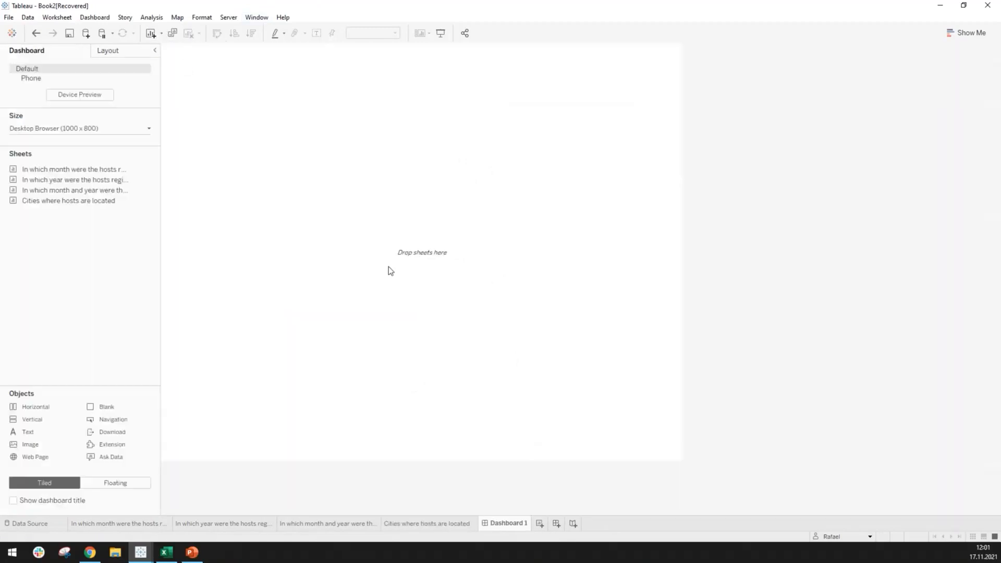
Step: Rename the new dashboard "Since when were hosts registered on Airbnb"
left_click(516, 525)
double_click(516, 524)
left_click(518, 527)
double_click(527, 524)
type("When were hosts re")
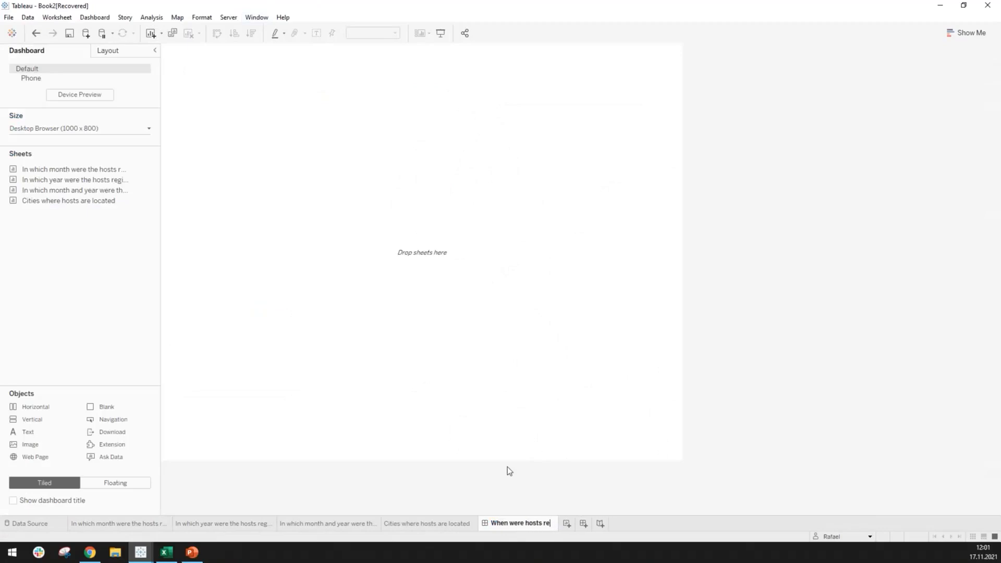
key("ctrl+a")
type("Since when")
type(" were")
type(" hosts registe")
type("red")
type(" on ")
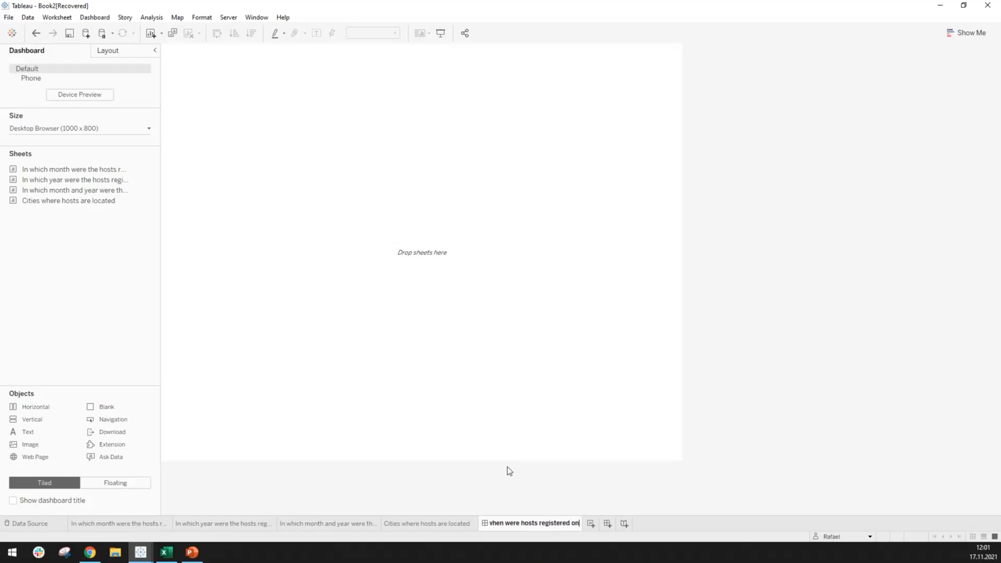
type("Airbnb")
key("Return")
Step: Widen the dashboard's side pane so the full sheet names can be read
left_click_drag(162, 282, 253, 282)
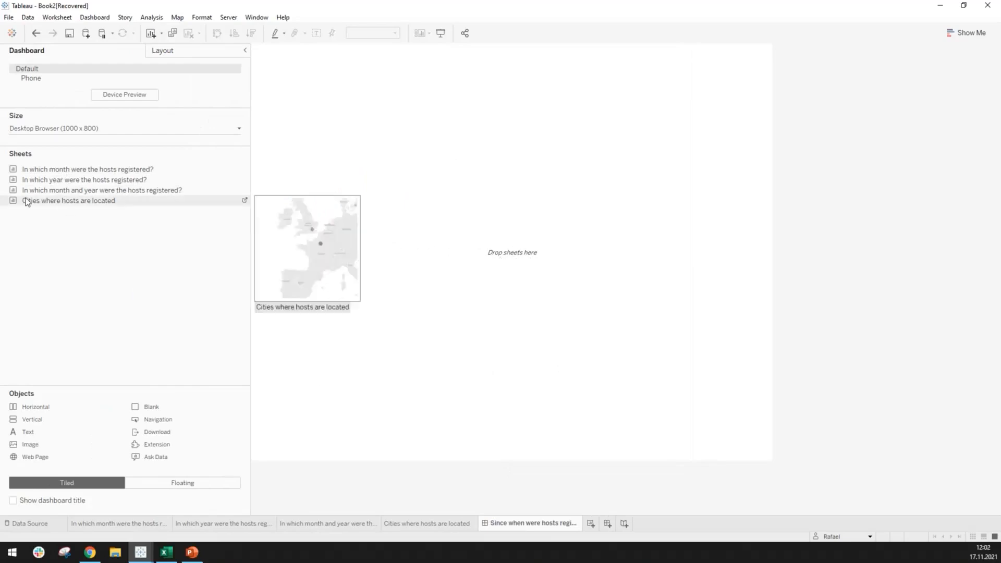
Step: Add the "Cities where hosts are located" sheet to the empty dashboard
left_click(58, 172)
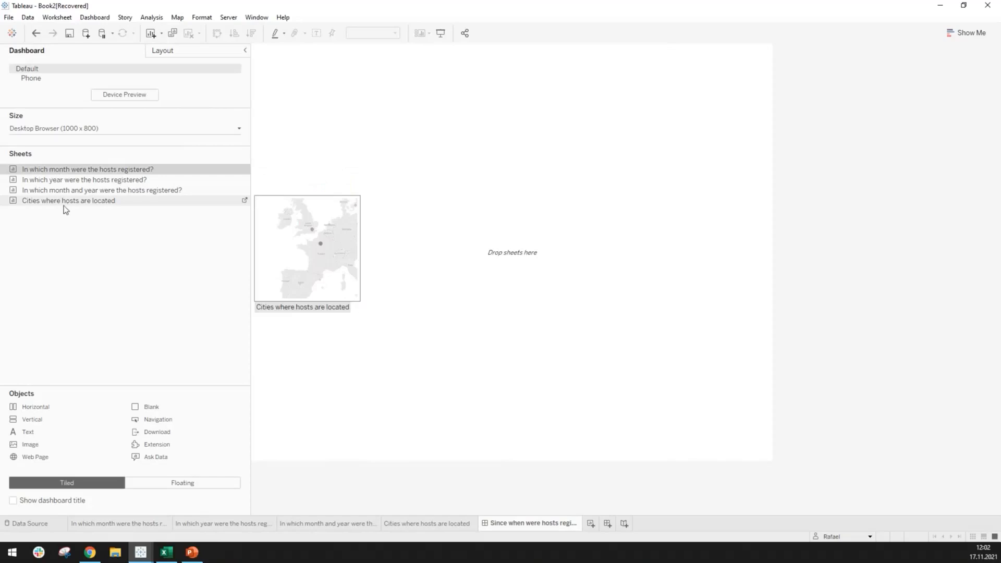
left_click(65, 201)
left_click_drag(65, 201, 401, 219)
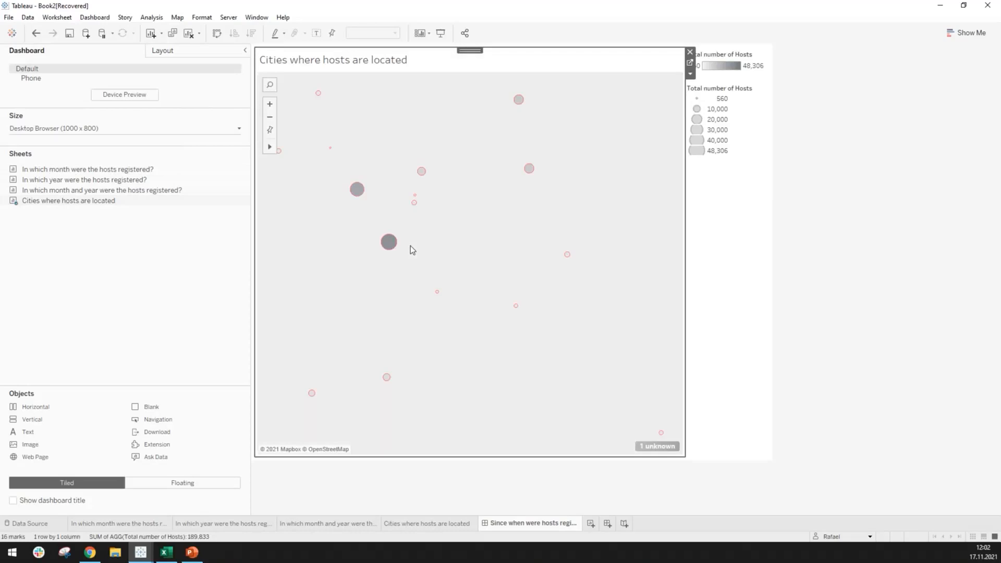
mouse_move(401, 241)
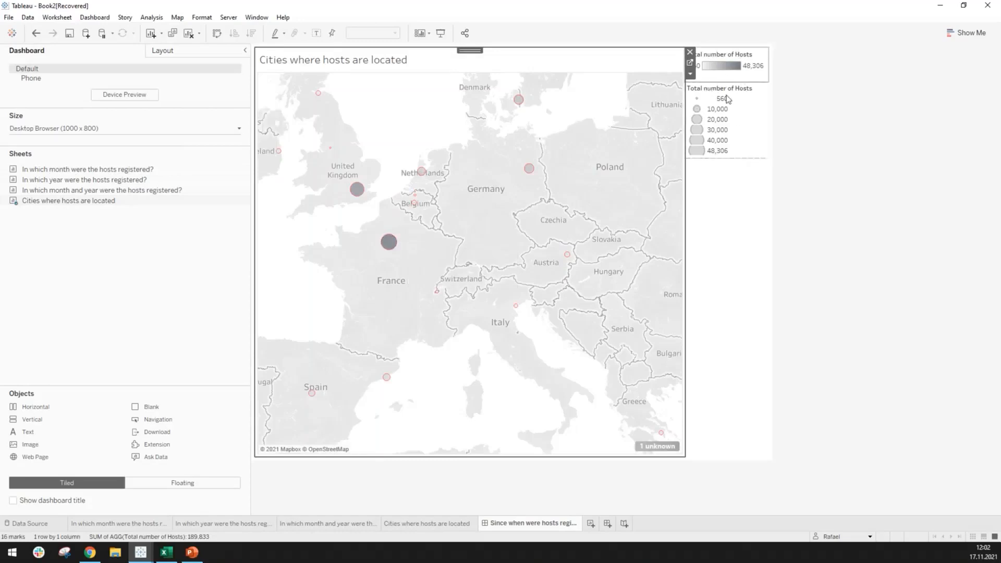
Step: Remove the map's colour legend and size legend for Total number of Hosts from the dashboard
left_click(744, 106)
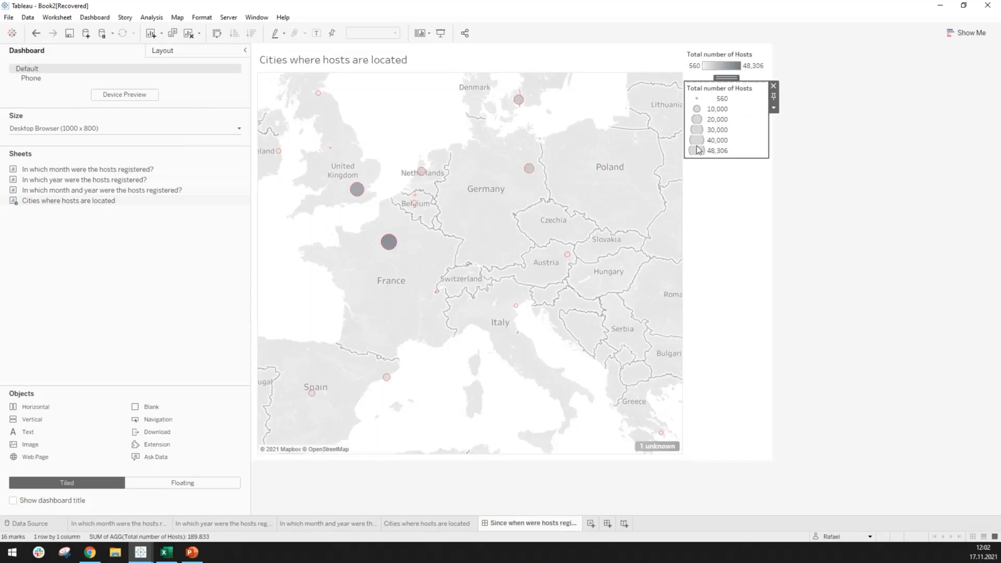
left_click(761, 64)
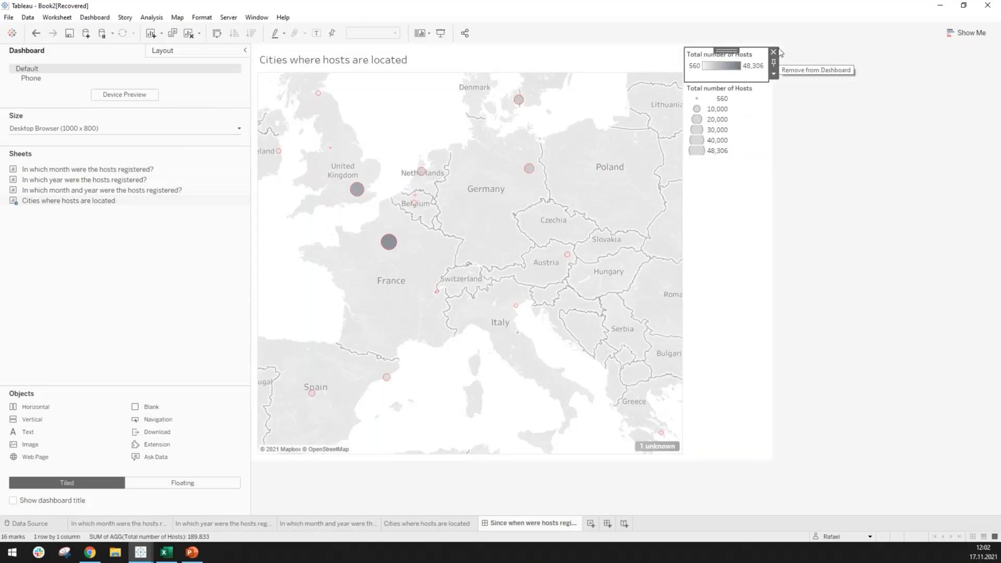
left_click(774, 52)
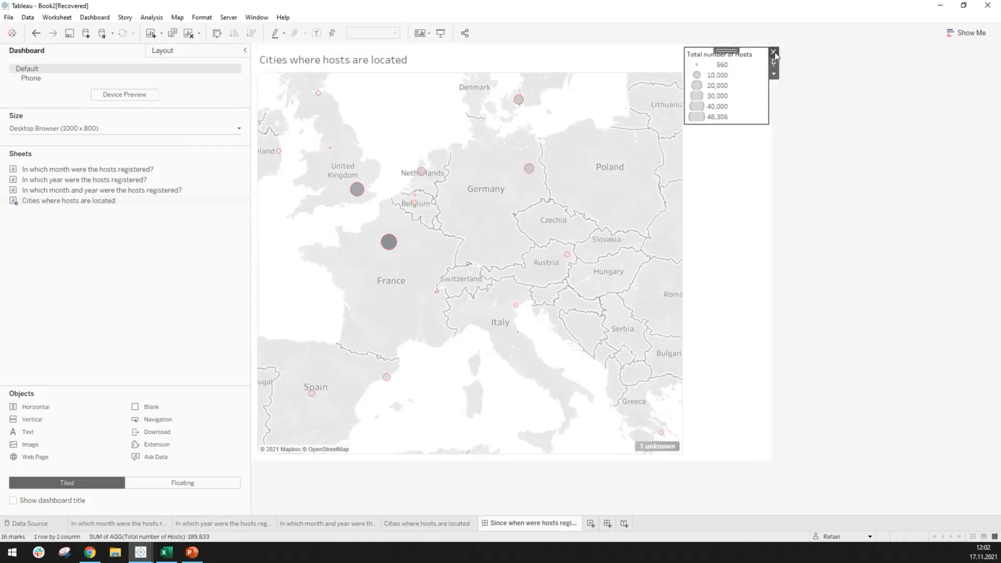
left_click(774, 52)
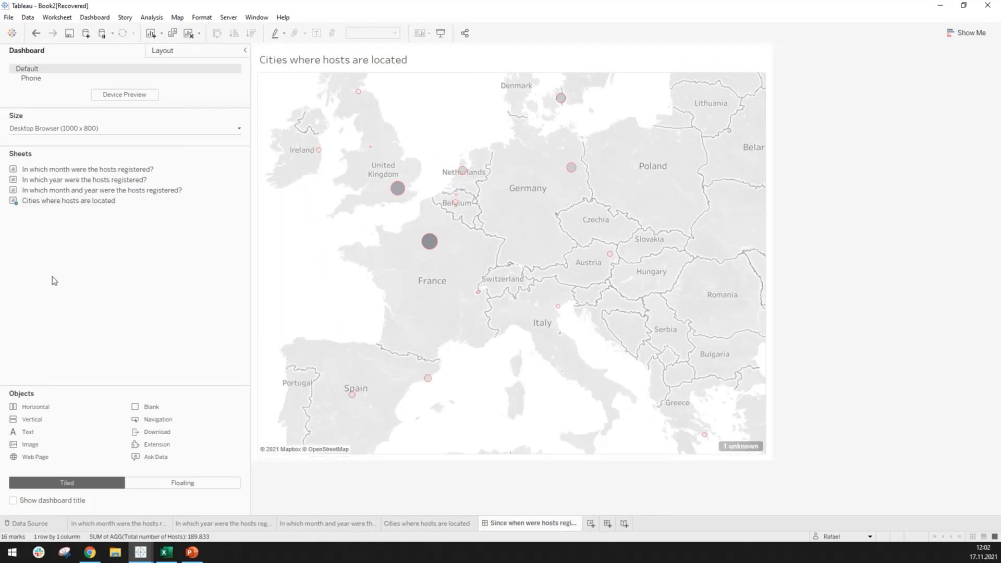
Step: Place the "In which month were the hosts registered?" sheet to the right of the map and remove its Distinct count of Host Id legend
mouse_move(74, 195)
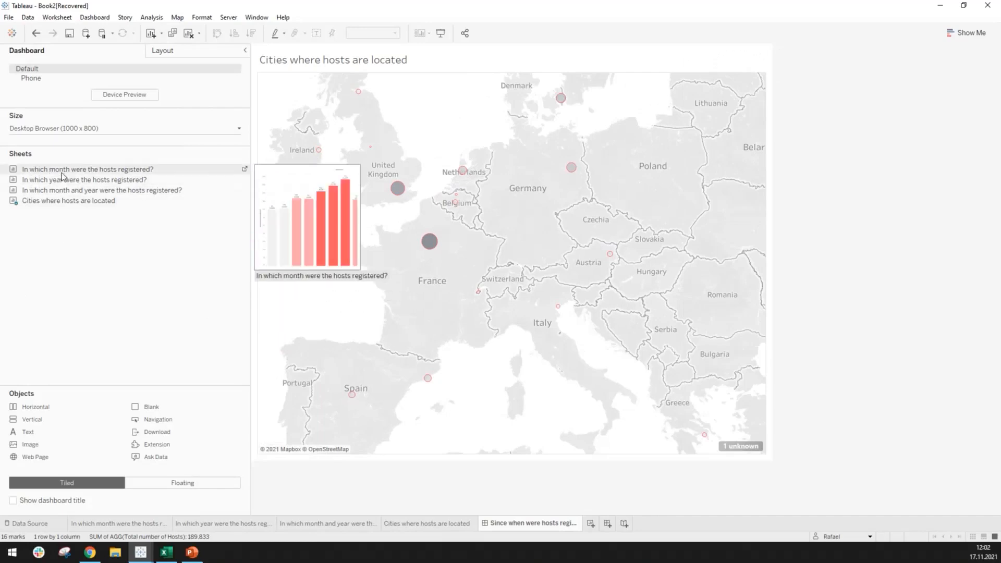
left_click_drag(129, 165, 600, 178)
mouse_move(474, 173)
left_mouse_down()
mouse_move(142, 182)
mouse_move(122, 174)
mouse_move(511, 170)
mouse_move(584, 261)
mouse_move(463, 311)
mouse_move(356, 231)
left_mouse_up()
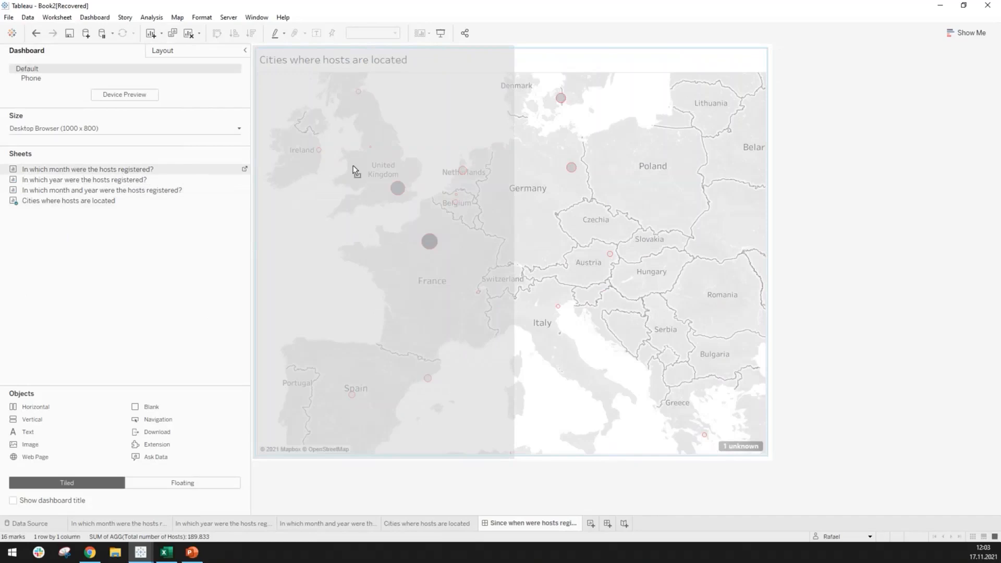
left_click_drag(352, 165, 505, 148)
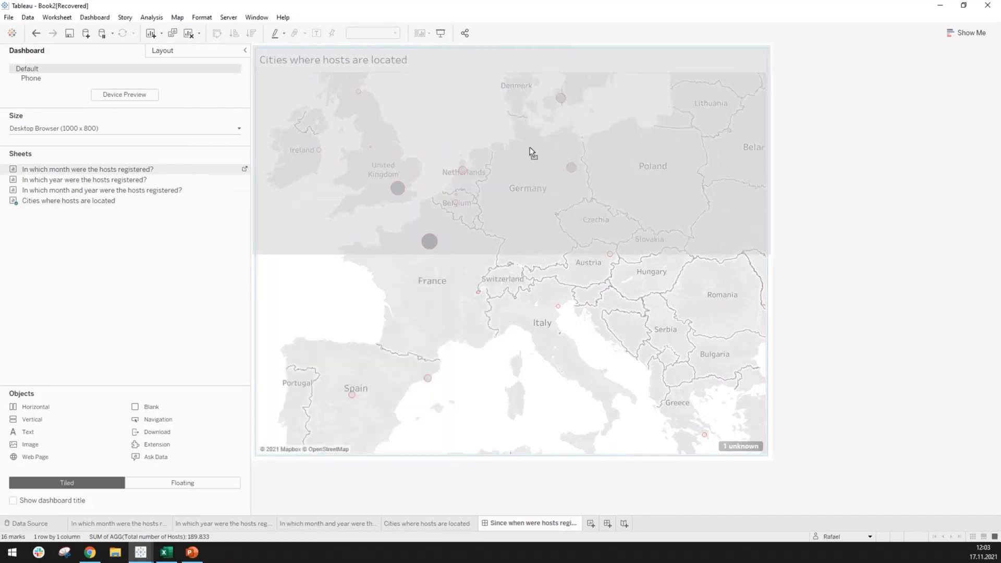
left_click_drag(411, 274, 389, 273)
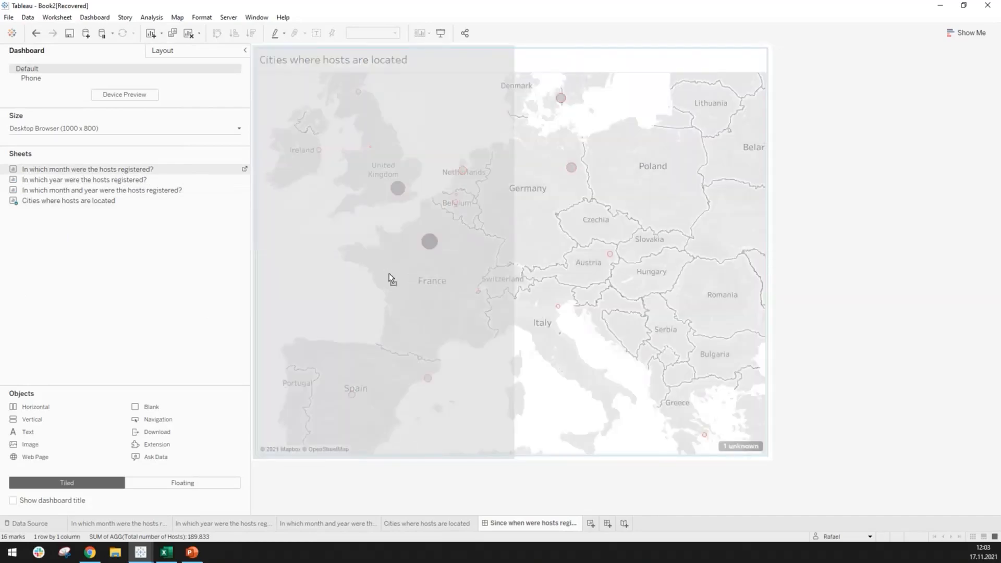
left_click_drag(482, 276, 603, 274)
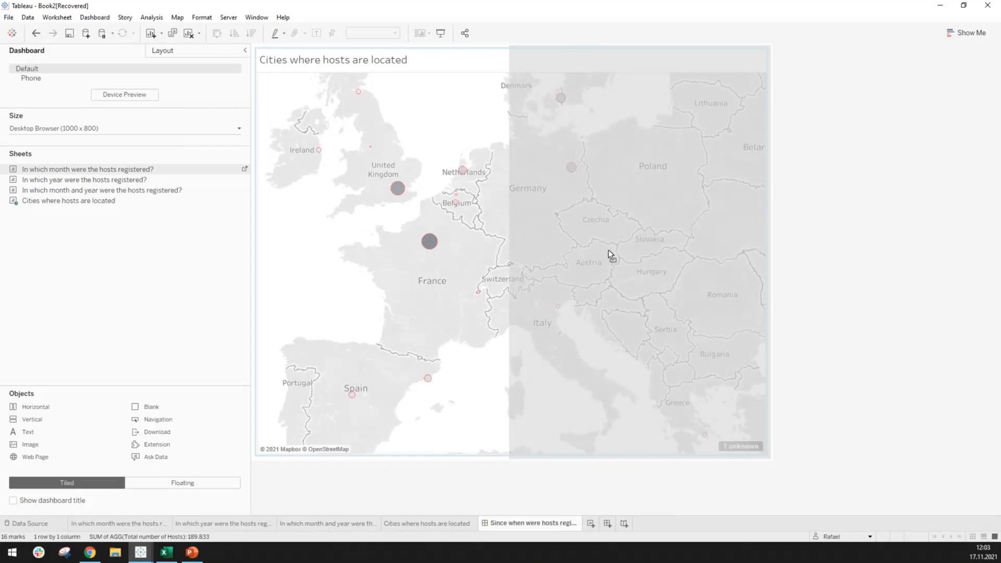
left_click_drag(609, 251, 608, 253)
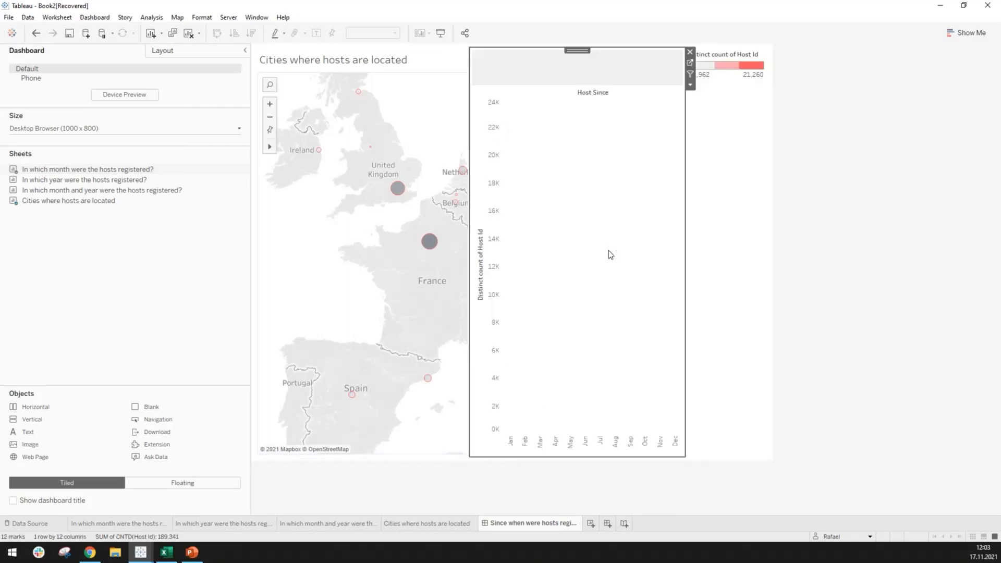
mouse_move(541, 262)
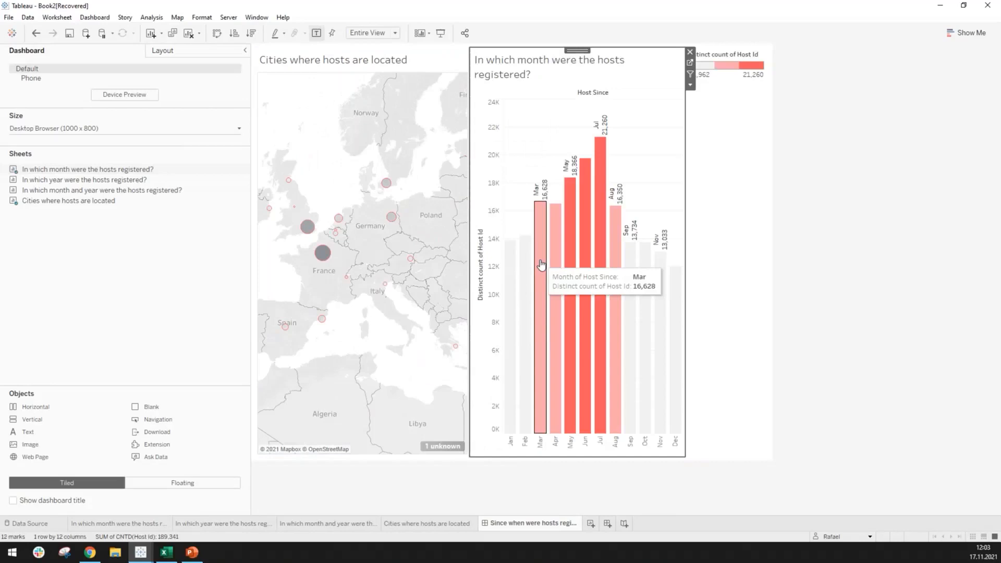
left_click(737, 54)
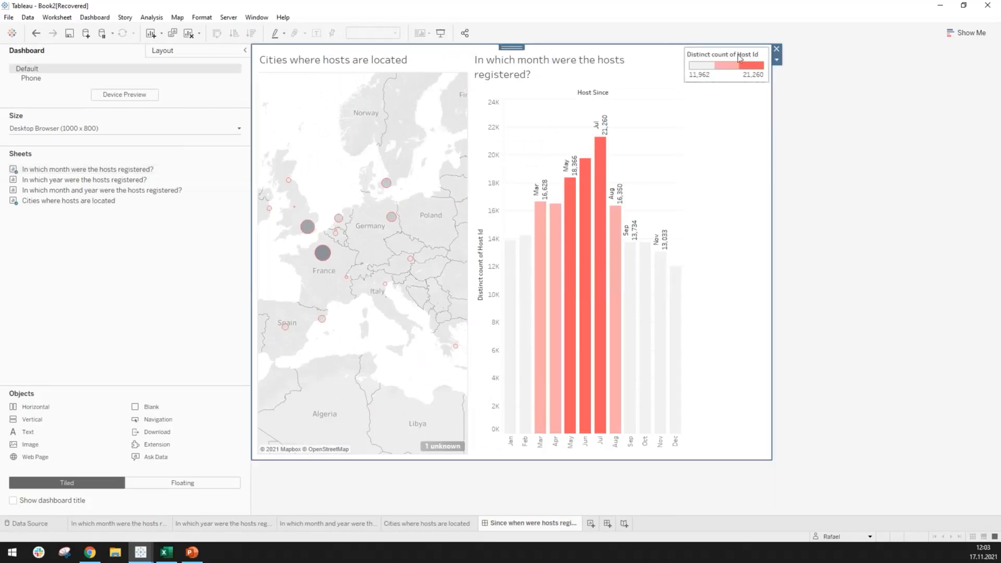
left_click(774, 52)
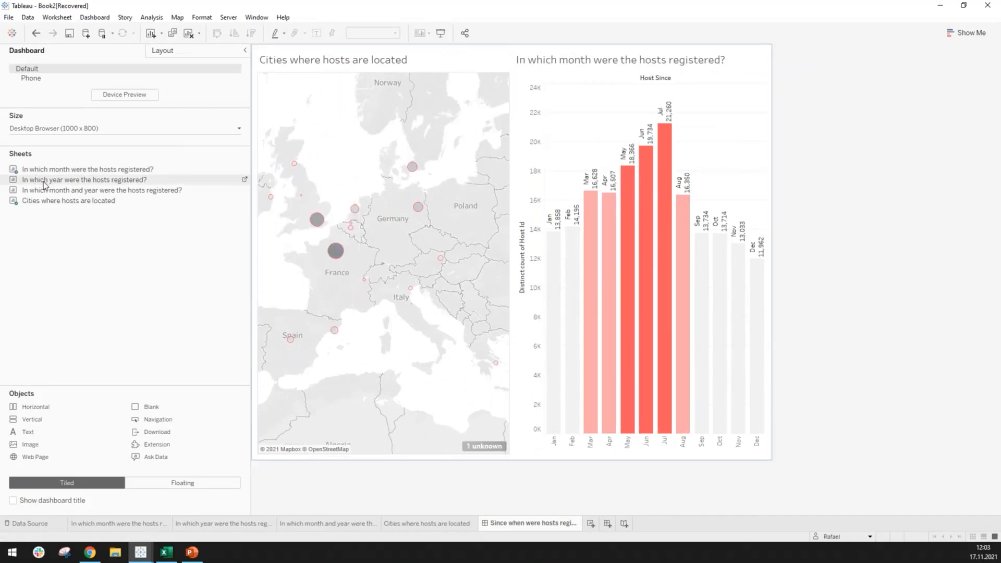
Step: Place the "In which year were the hosts registered?" sheet directly beneath the map on the dashboard
mouse_move(44, 186)
left_mouse_down()
mouse_move(392, 183)
mouse_move(704, 198)
mouse_move(504, 207)
left_mouse_up()
left_click_drag(395, 332, 339, 322)
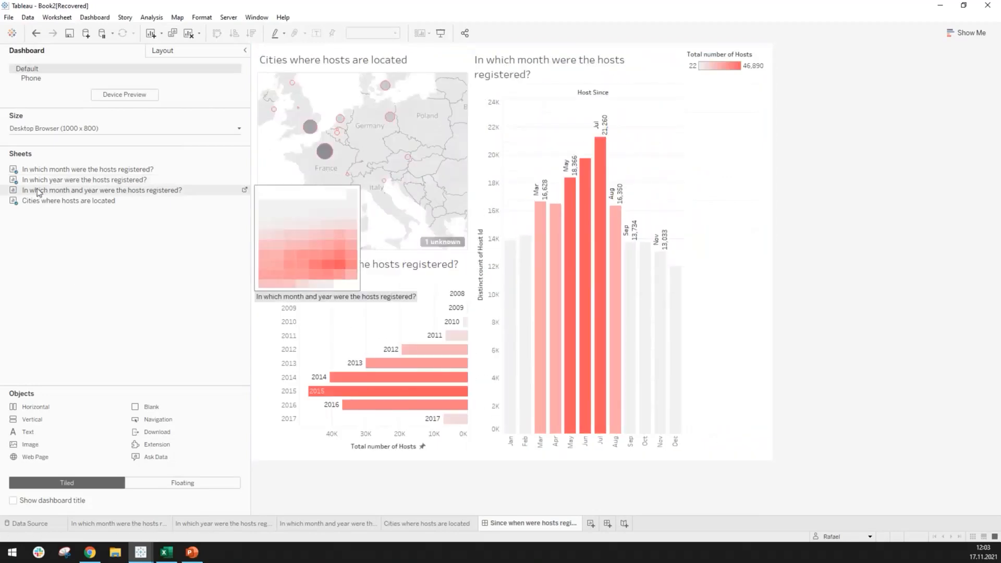
Step: Place the "In which month and year were the hosts registered?" sheet beneath the month chart and remove the Total number of Hosts legend
left_click_drag(39, 193, 543, 334)
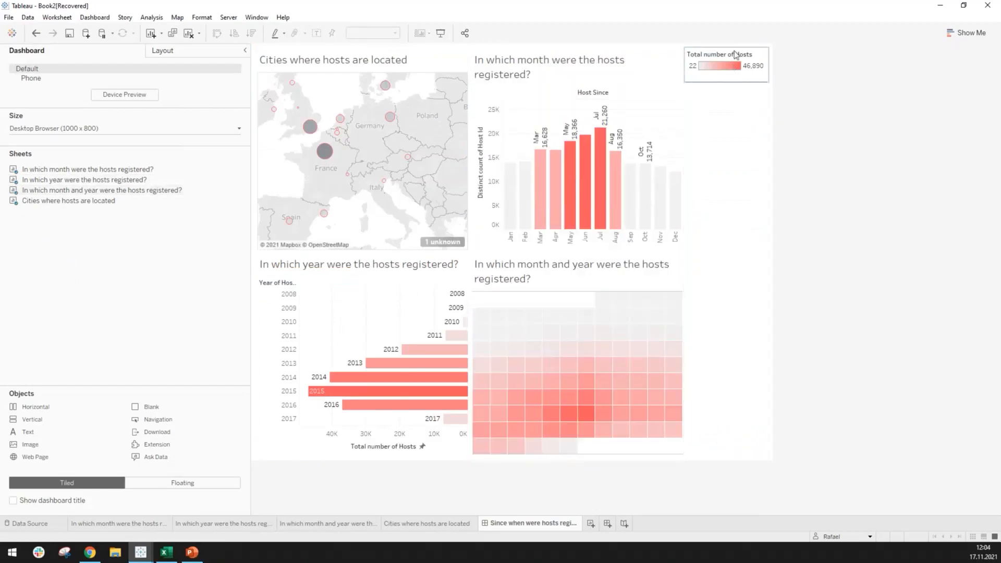
left_click(765, 52)
left_click(774, 52)
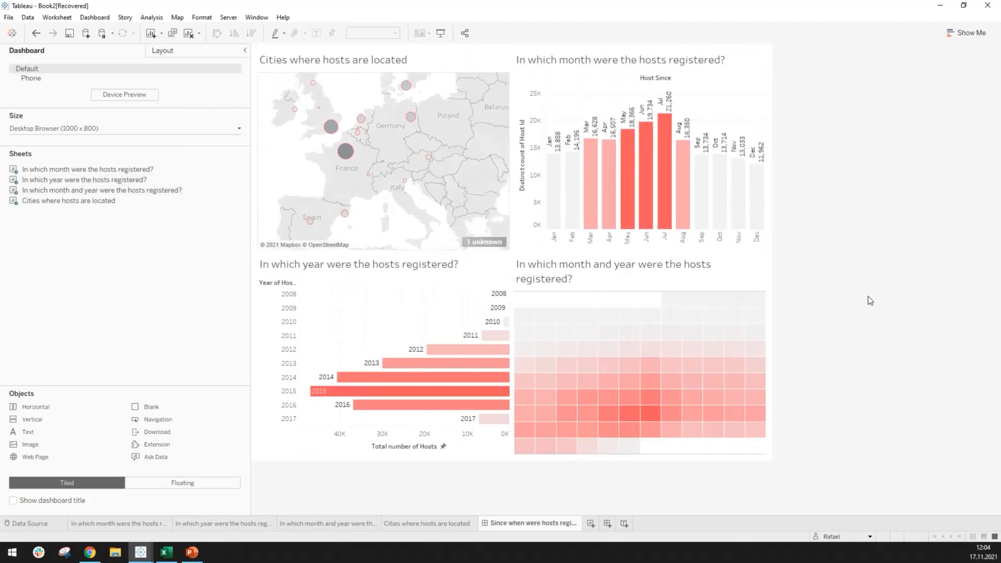
Step: Show the dashboard's title above the four sheets
mouse_move(39, 208)
left_click(97, 18)
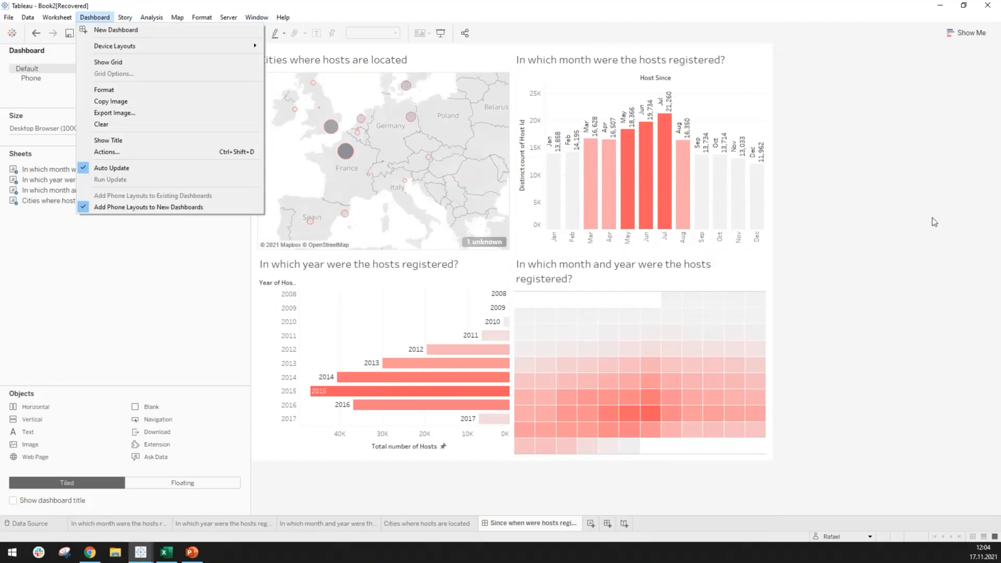
left_click(916, 218)
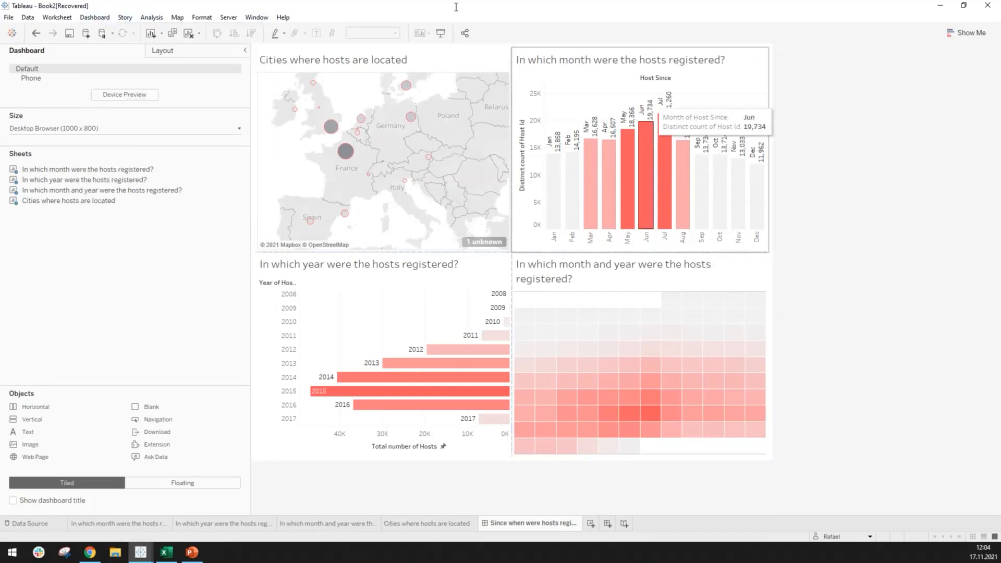
left_click(91, 19)
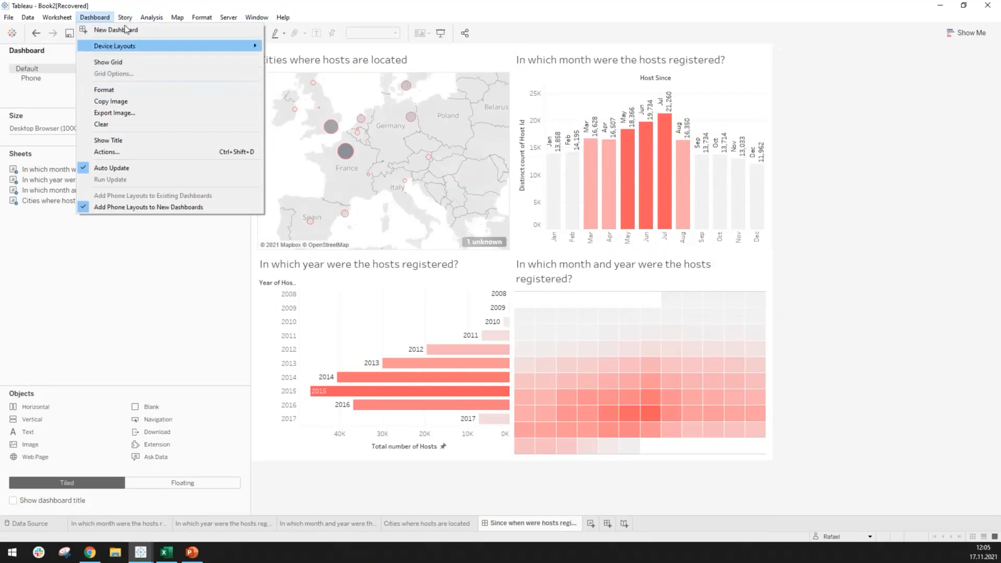
left_click(113, 146)
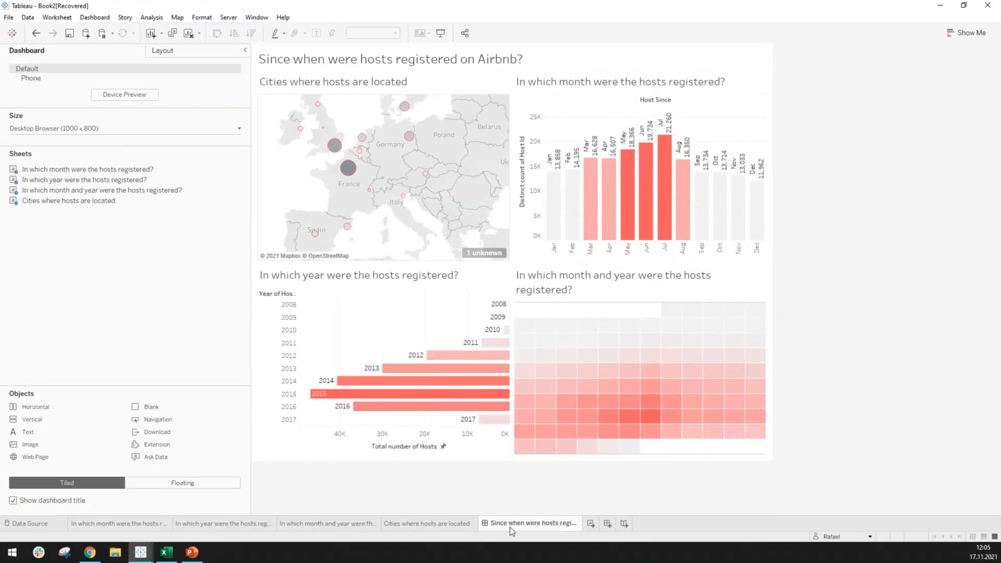
mouse_move(512, 528)
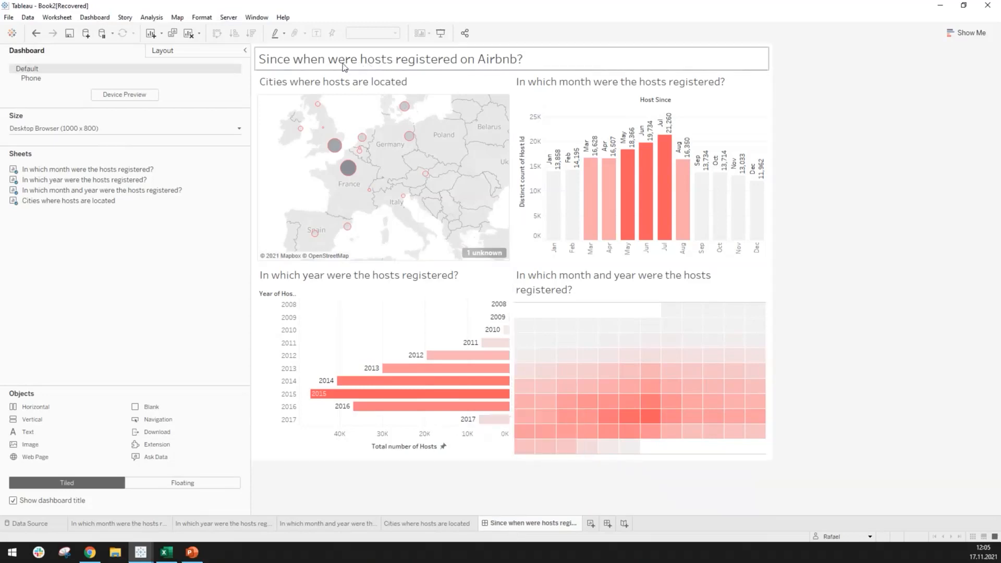
Step: Format the dashboard title's sheet name text in bold at font size 22
left_click(291, 62)
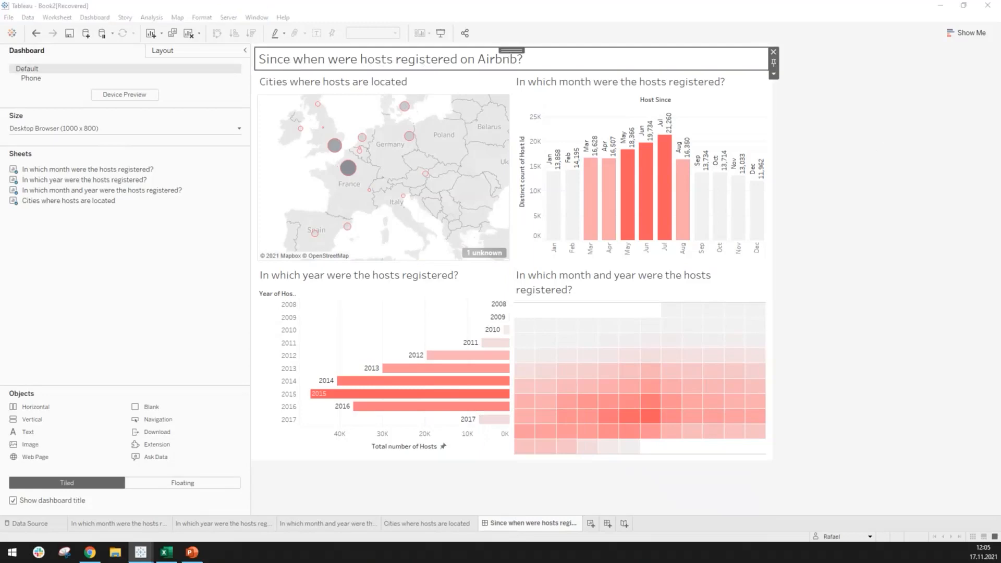
left_click_drag(0, 188, 464, 166)
left_click(439, 222)
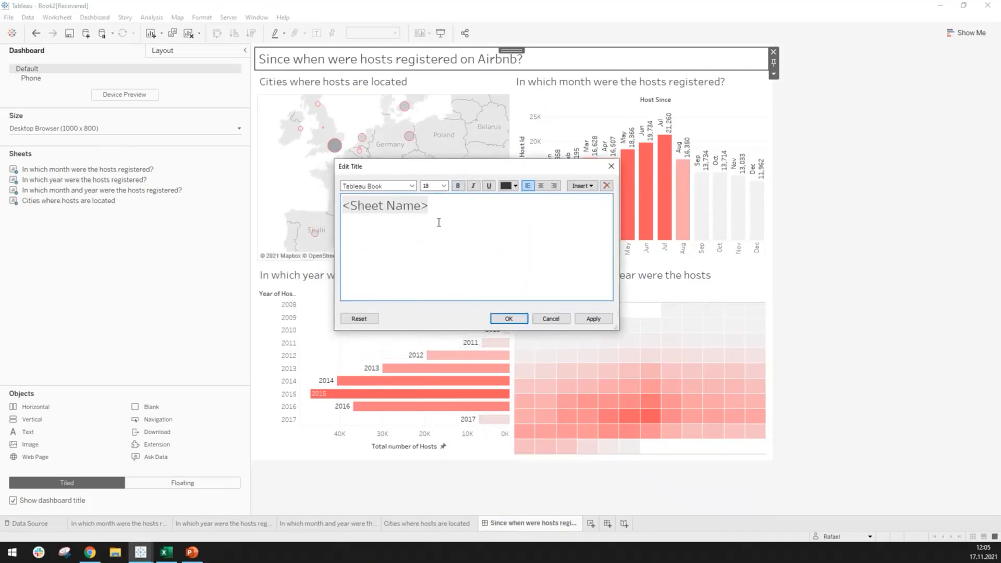
key("ctrl+a")
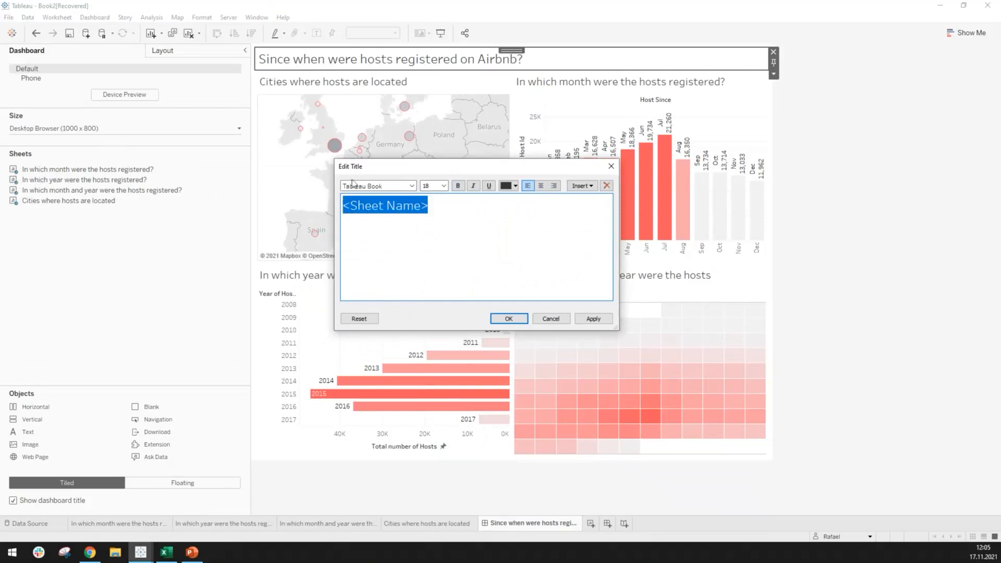
left_click(445, 187)
left_click(434, 260)
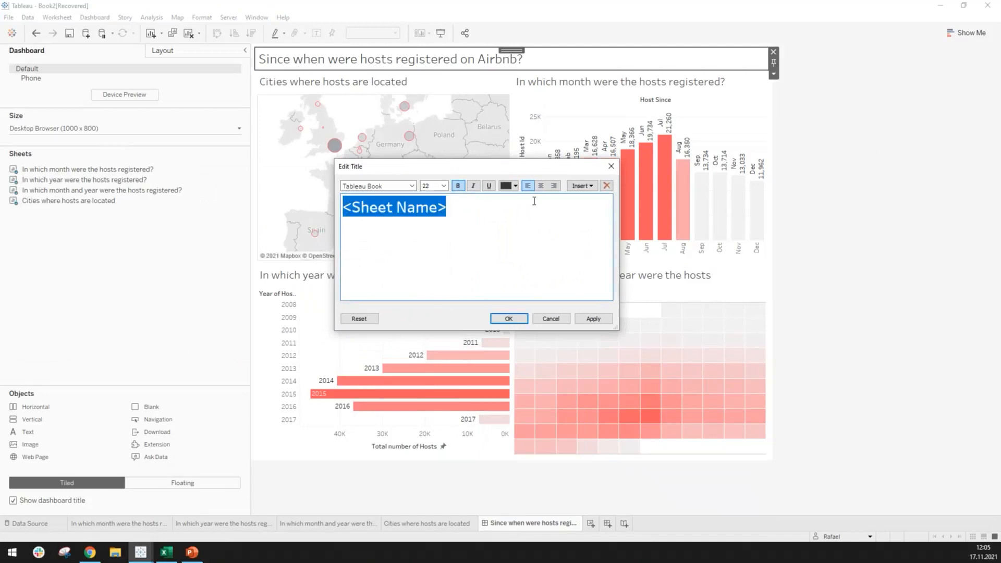
Step: Set the dashboard title's text colour to black and apply the title formatting
left_click(516, 186)
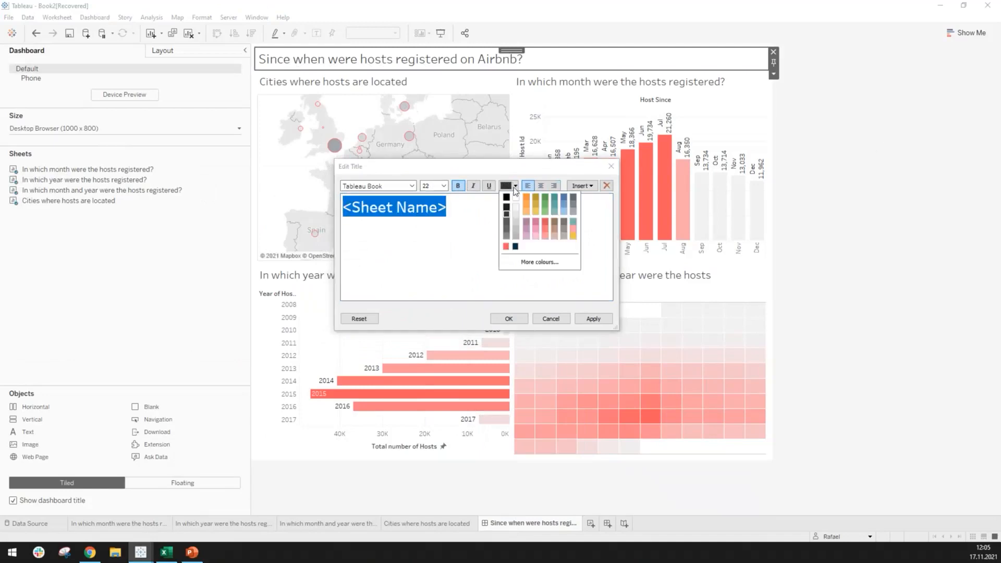
left_click(506, 247)
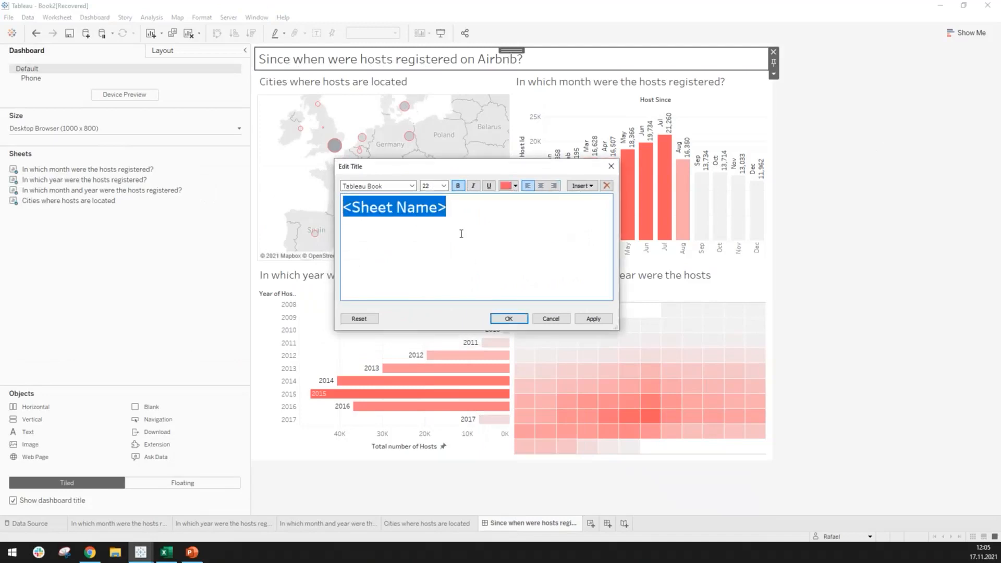
left_click(515, 186)
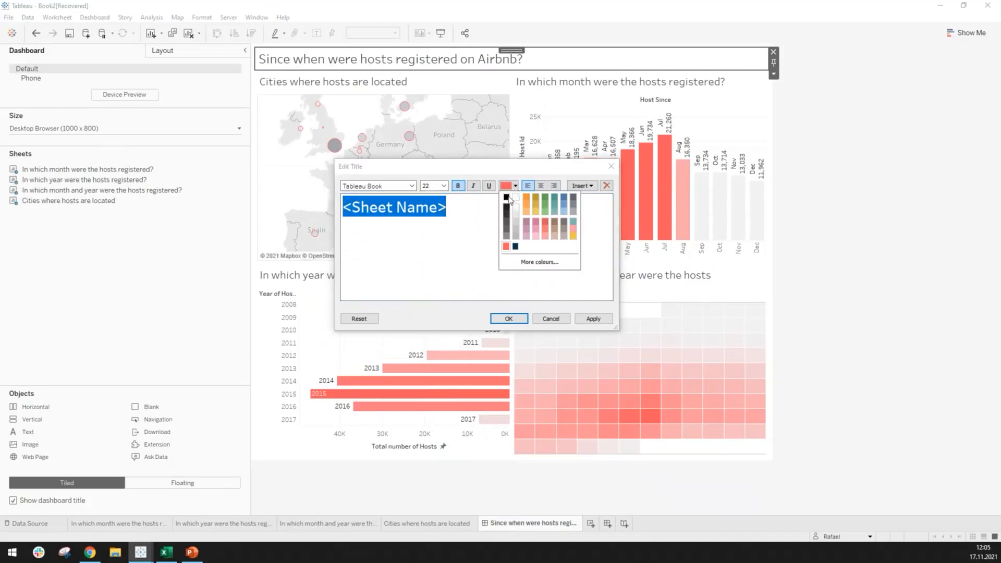
left_click(506, 197)
left_click(487, 206)
left_click_drag(487, 206, 342, 205)
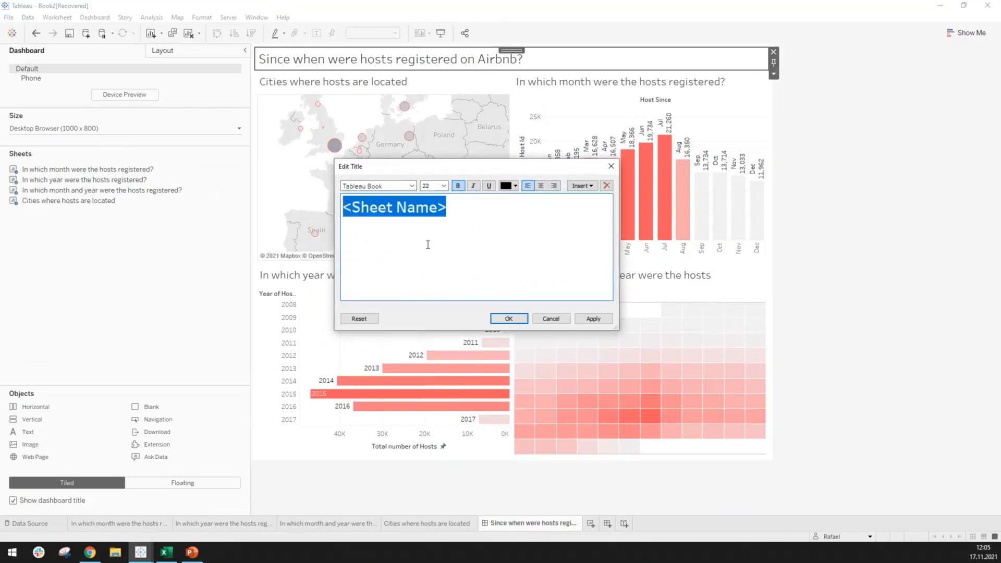
left_click(506, 319)
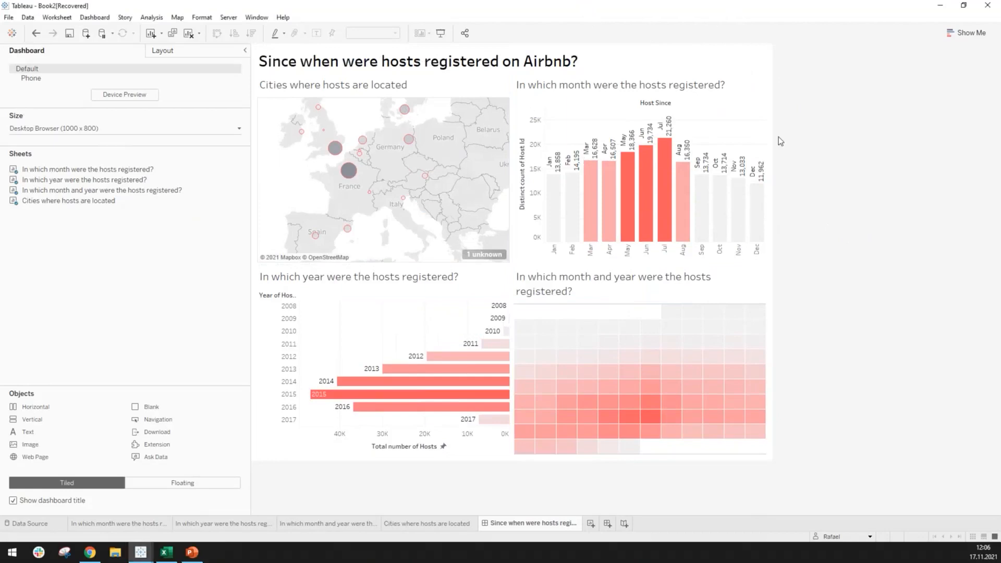
Step: Try hiding the title of the month chart on the dashboard, and undo it
left_click(733, 86)
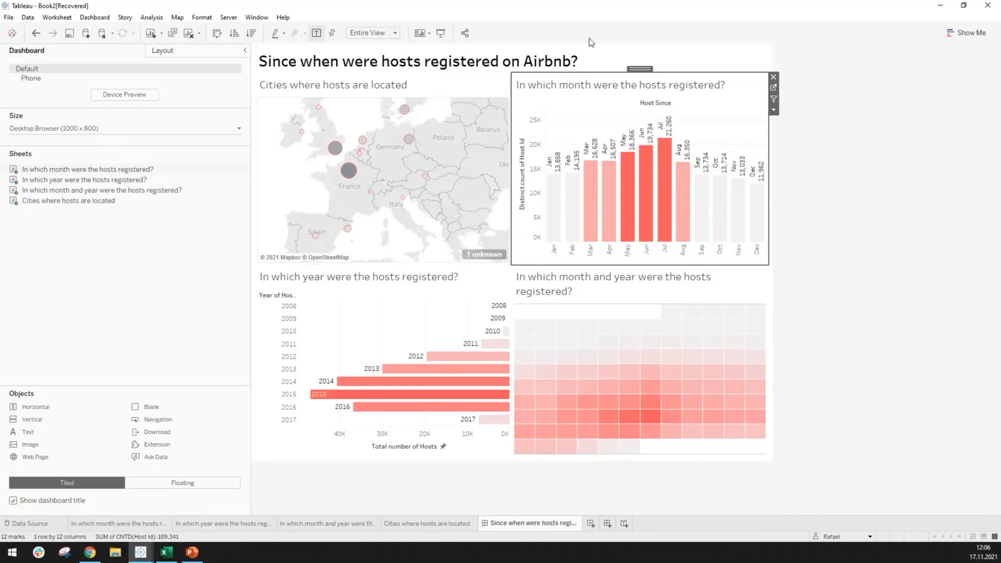
left_click(773, 110)
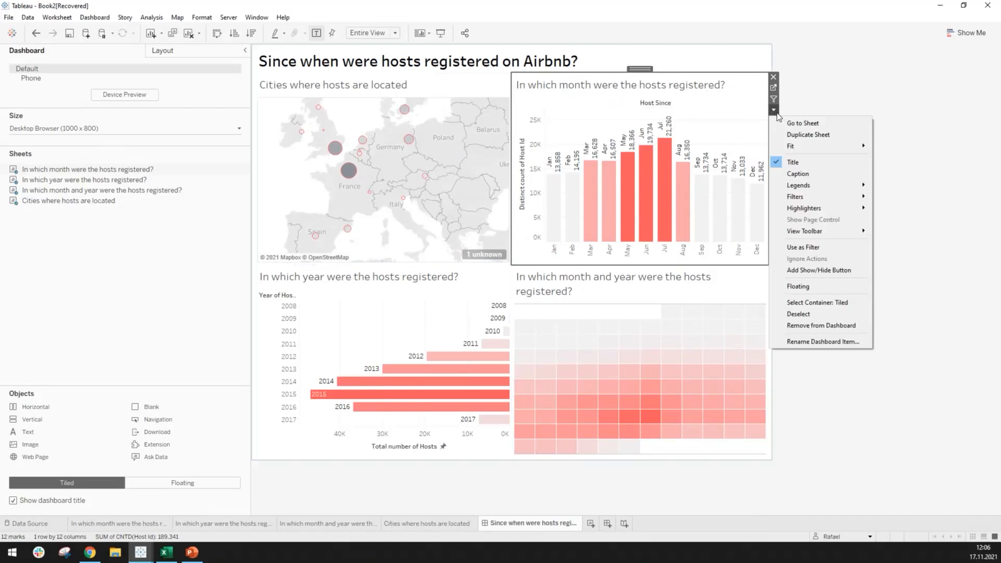
left_click(806, 162)
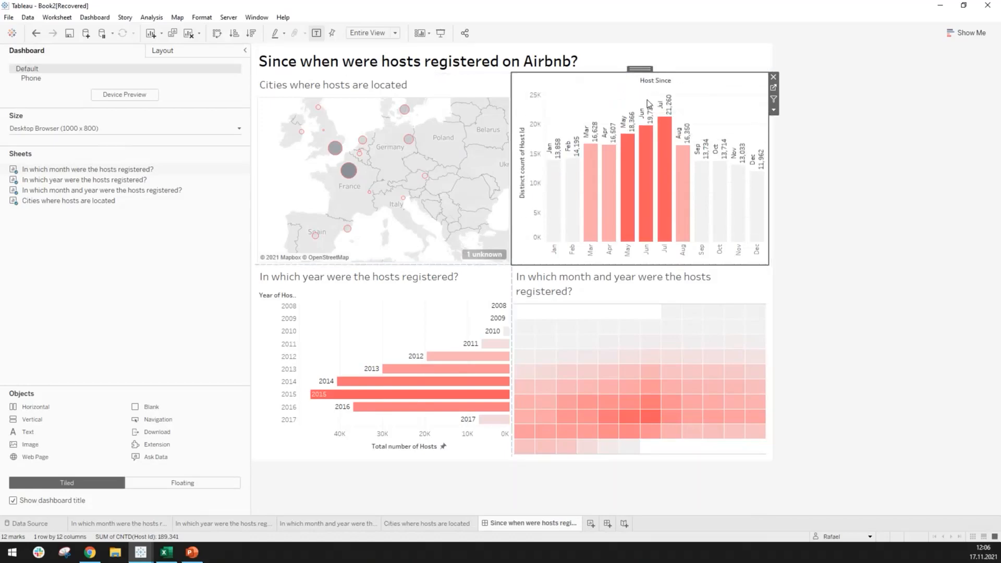
key("ctrl+z")
left_click(891, 173)
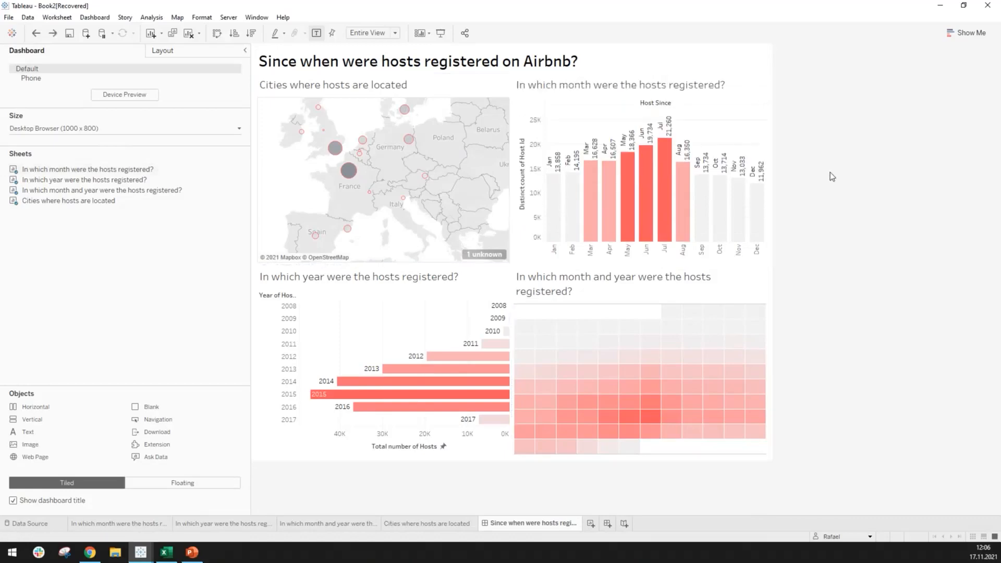
left_click(743, 97)
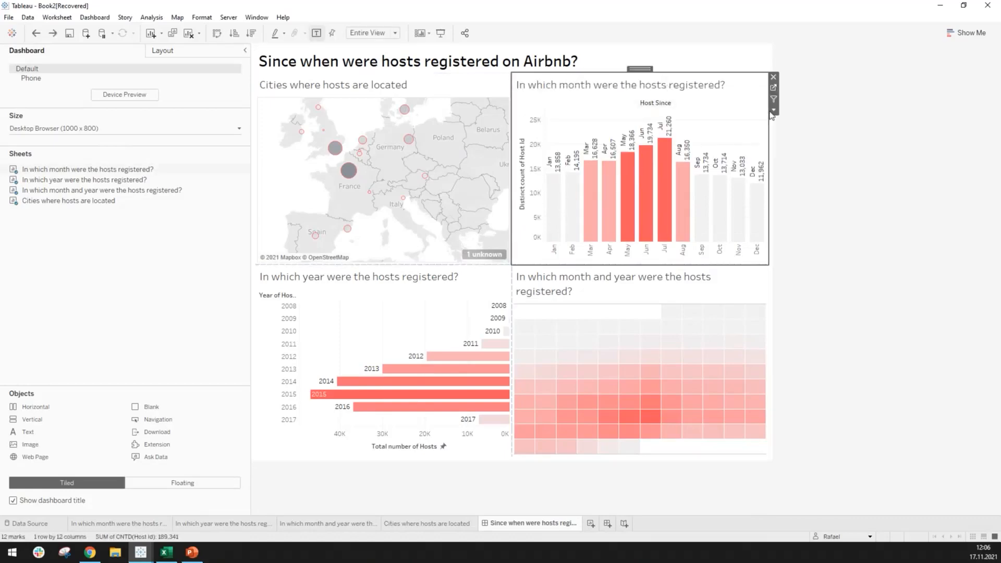
left_click(774, 111)
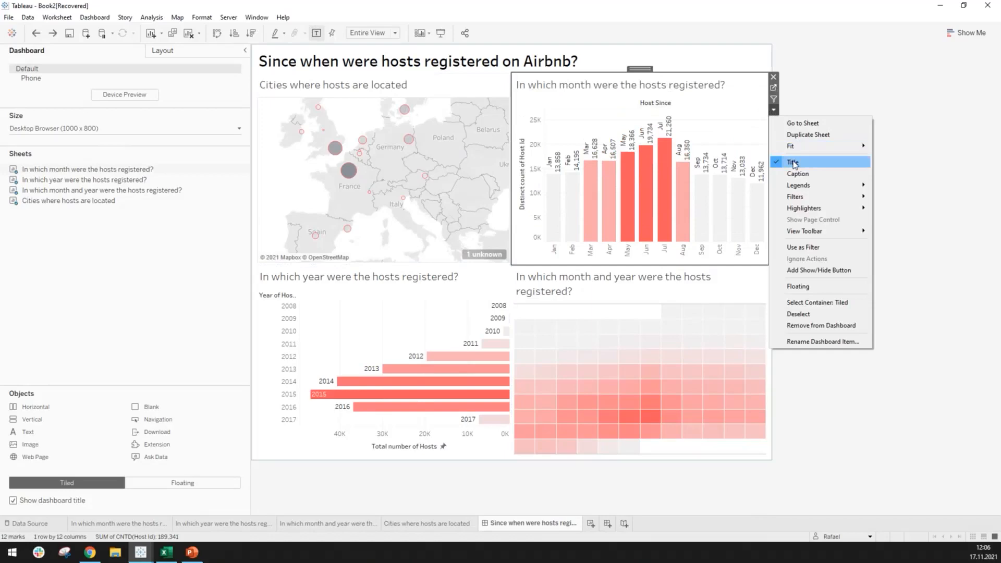
left_click(822, 62)
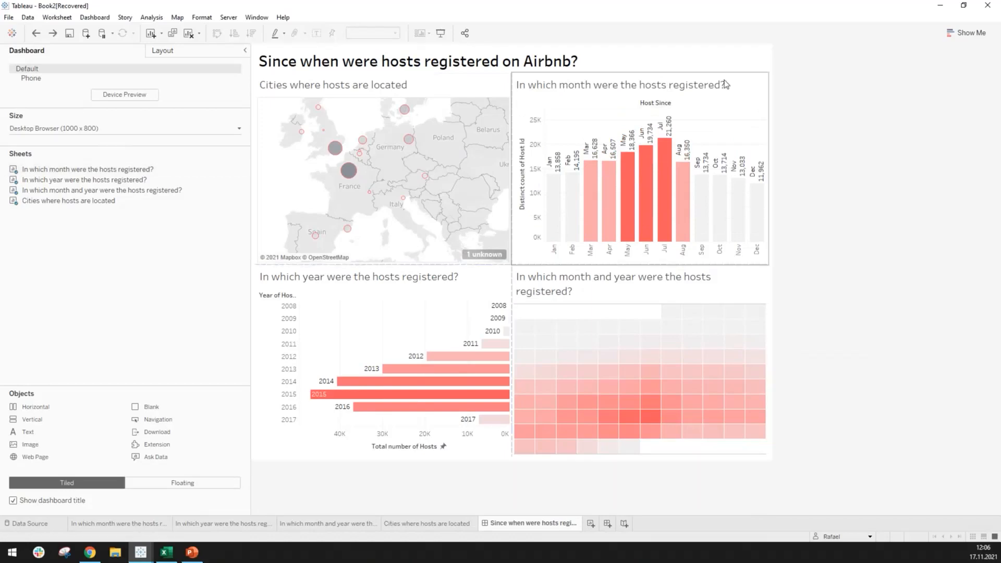
right_click(696, 86)
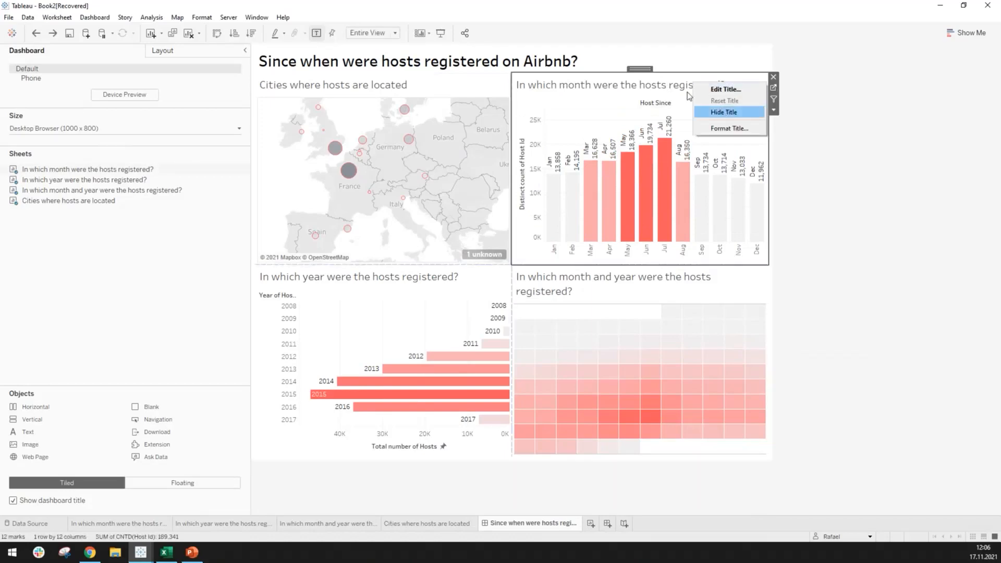
left_click(833, 101)
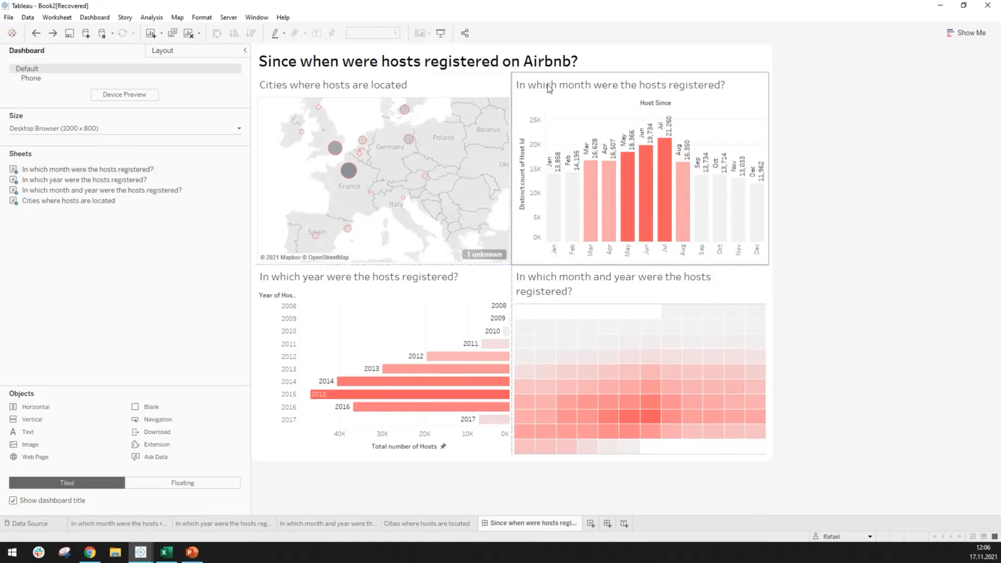
Step: Hide the "In which month were the hosts registered?" title on the dashboard's month chart
right_click(549, 90)
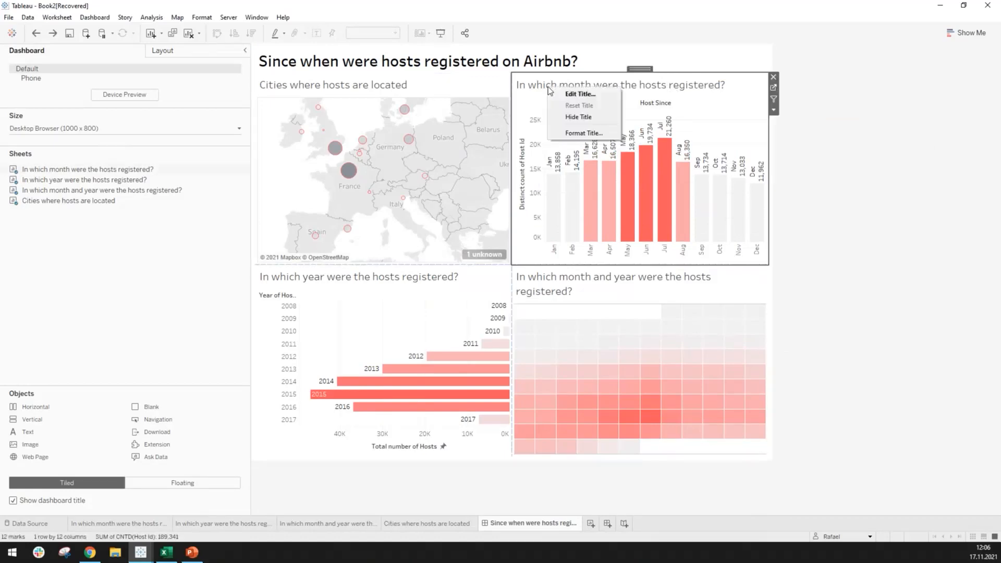
left_click(573, 117)
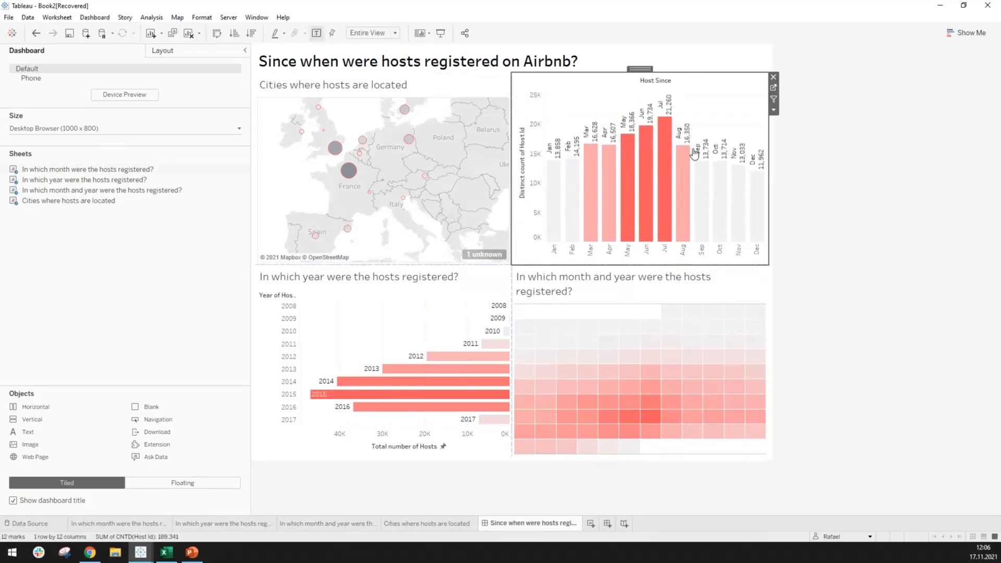
left_click(874, 184)
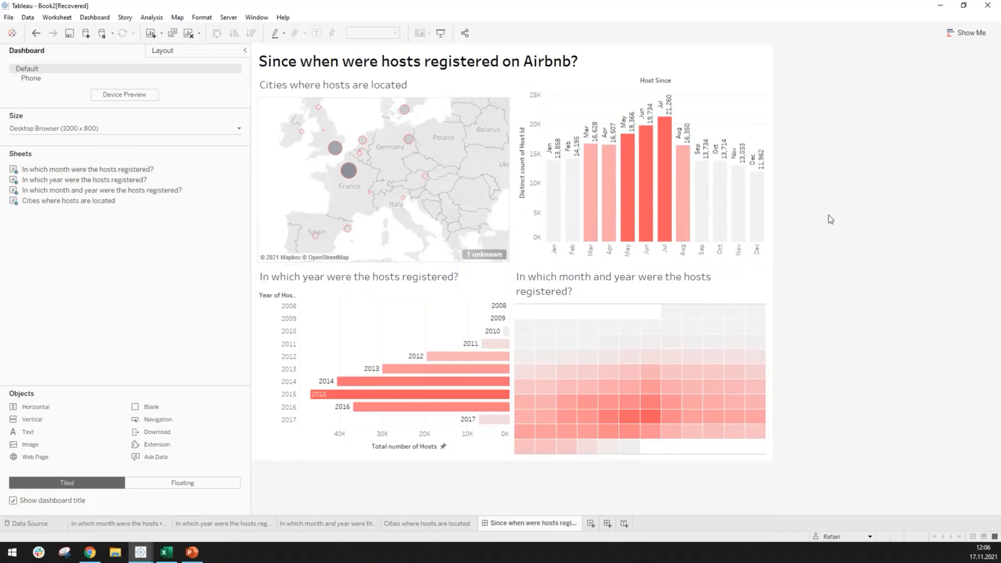
Step: Hide the titles of the year bar chart and the month-and-year heatmap on the dashboard
left_click(360, 278)
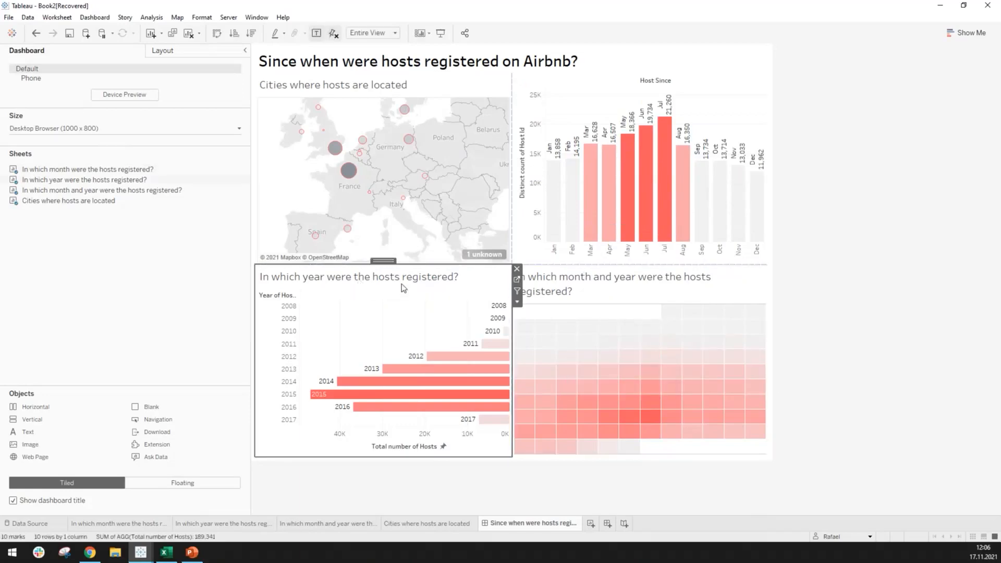
right_click(385, 279)
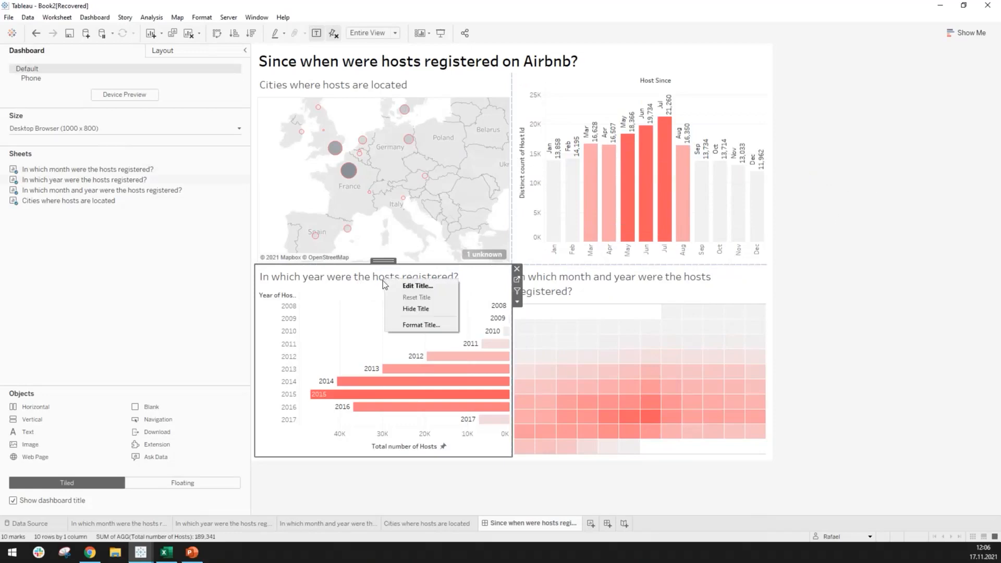
left_click(410, 308)
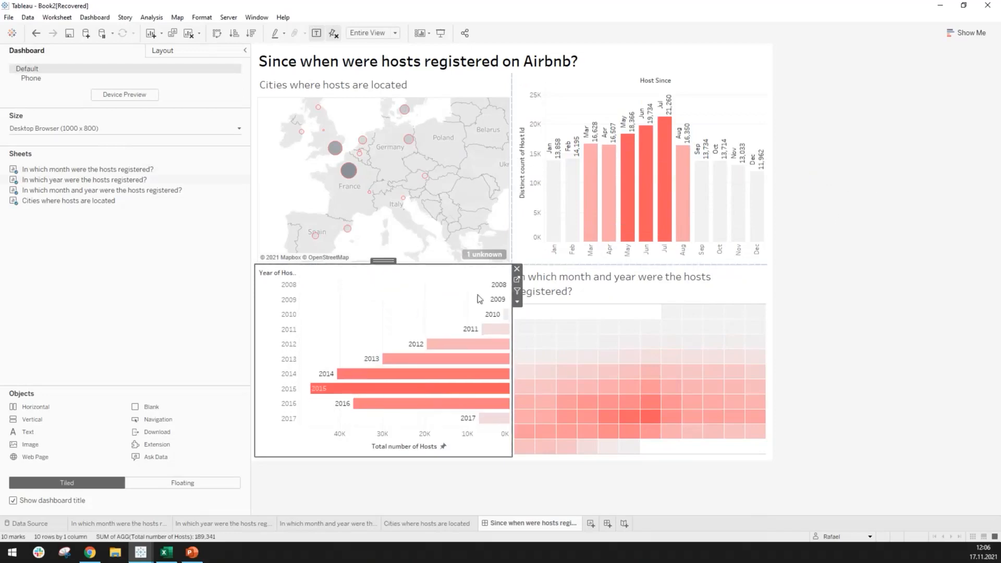
left_click(609, 284)
right_click(609, 283)
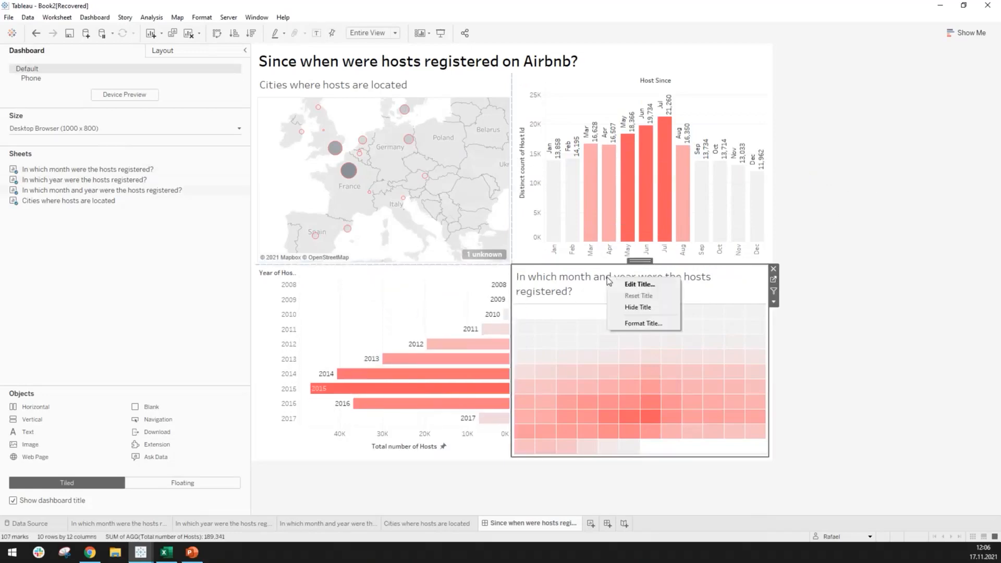
left_click(630, 307)
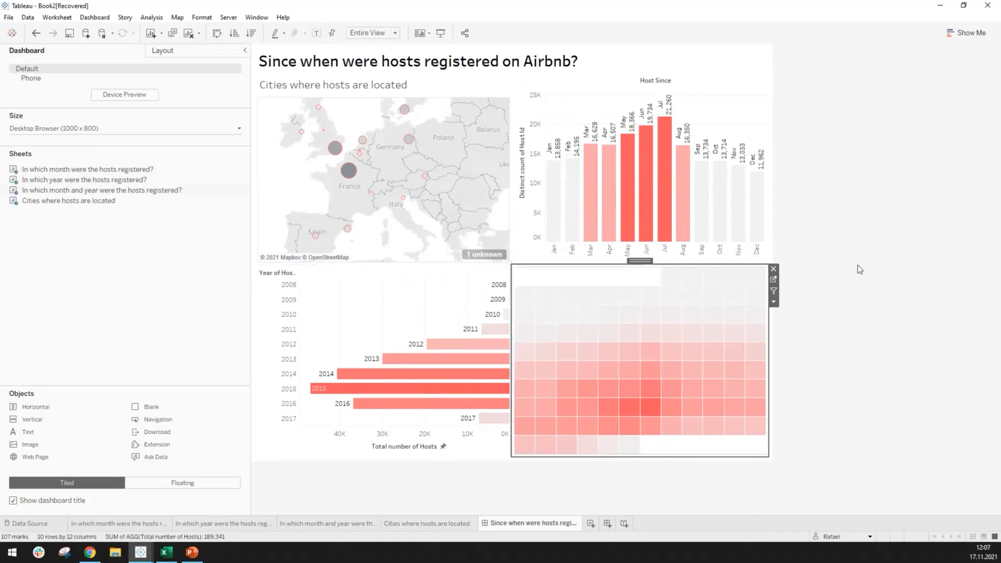
left_click(831, 288)
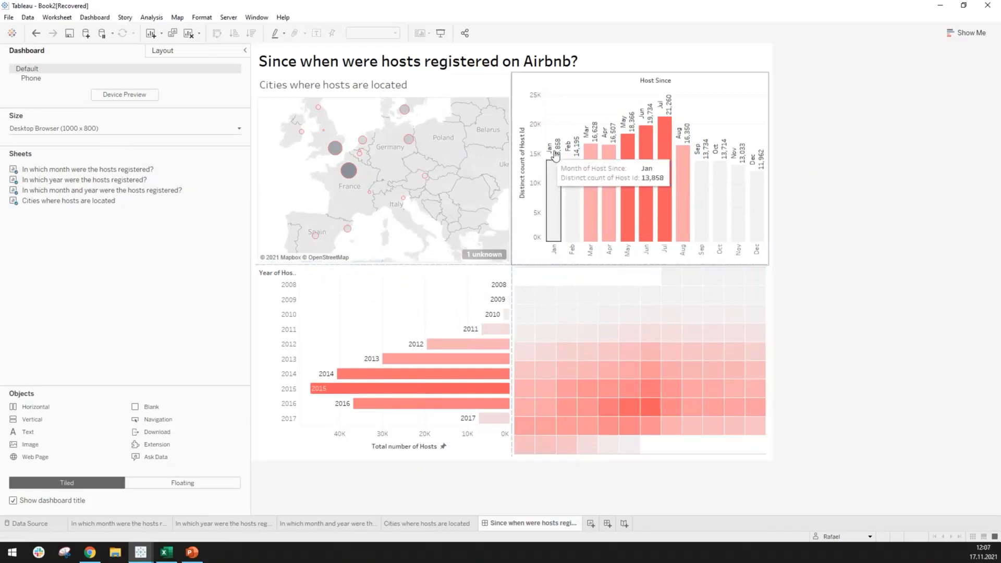
Step: Try hiding the month header and the host count axis of the month chart from within the dashboard, and undo both changes
right_click(568, 253)
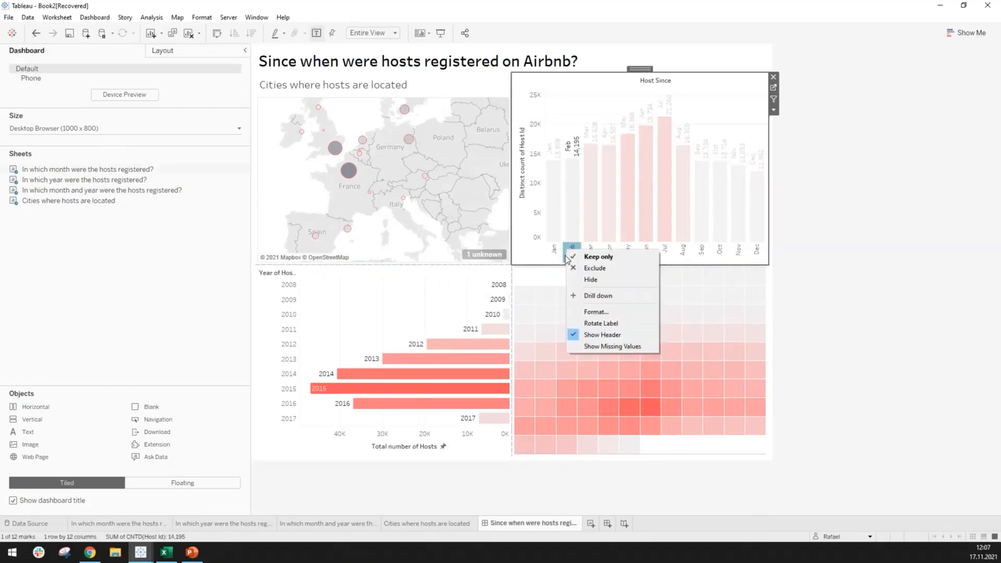
left_click(593, 336)
left_click(944, 286)
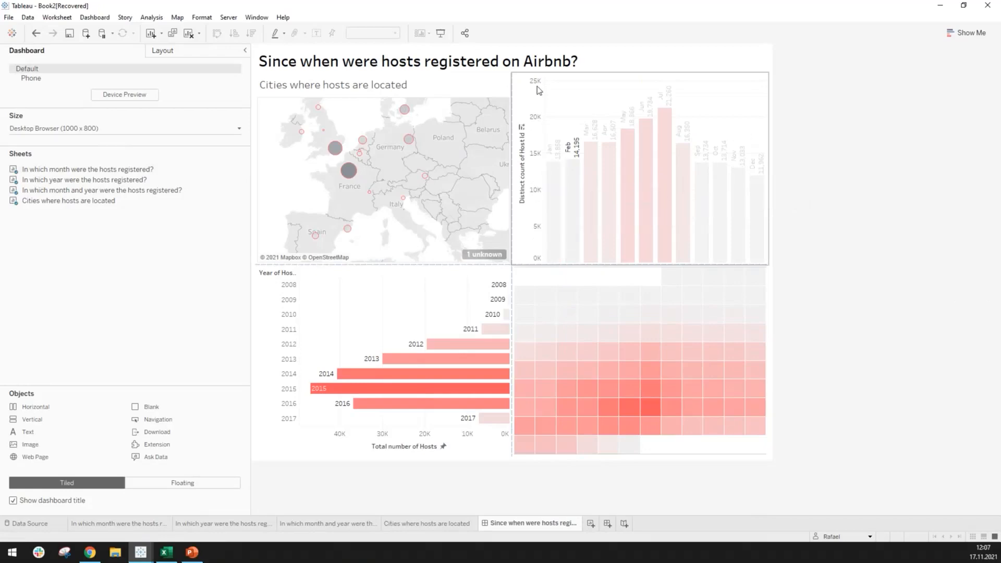
right_click(540, 180)
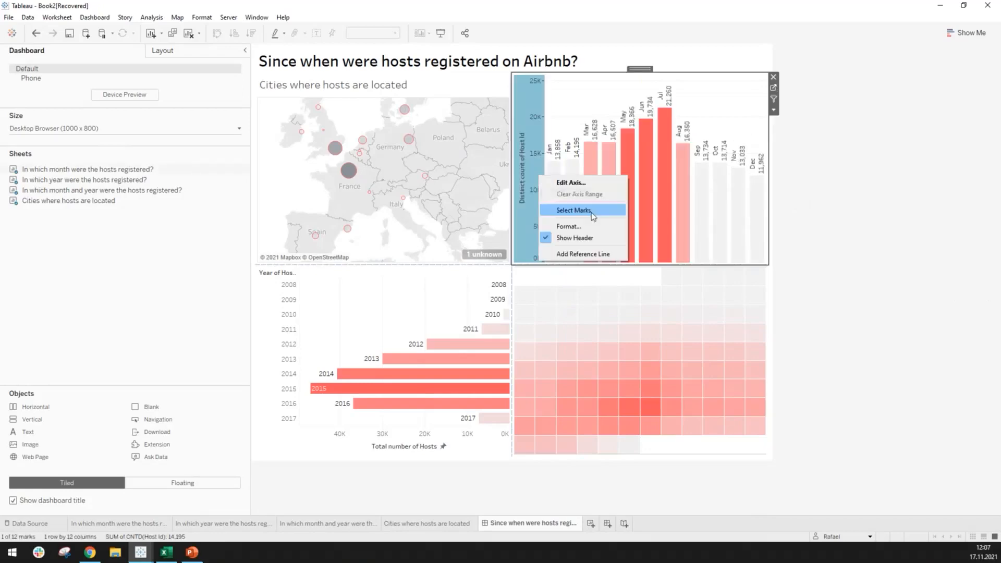
left_click(586, 238)
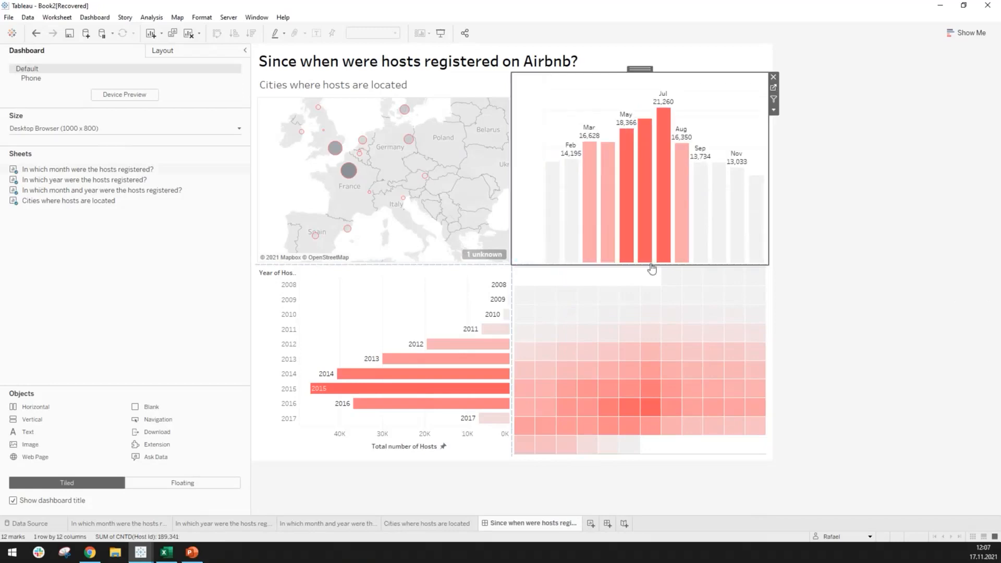
left_click(814, 242)
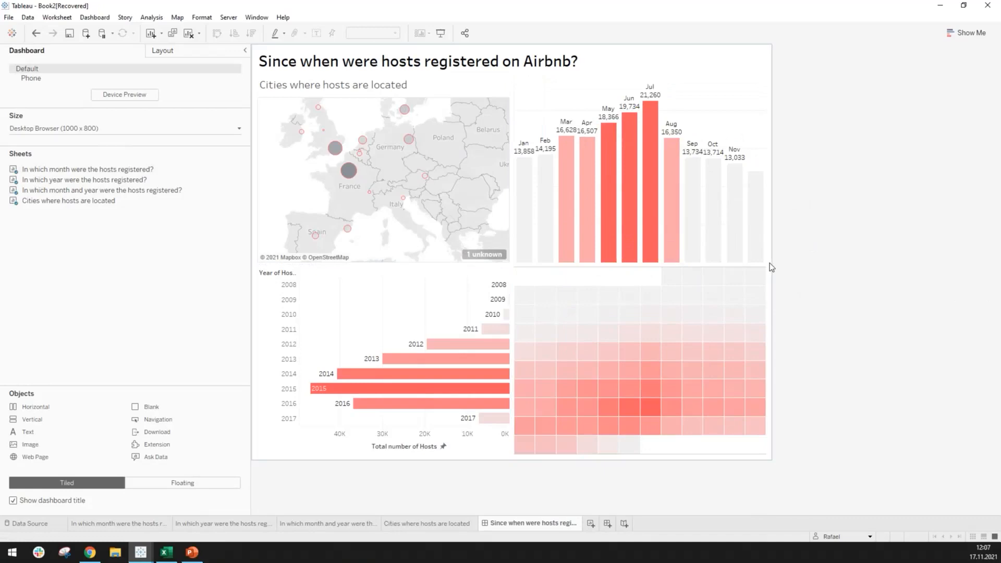
key("ctrl+z")
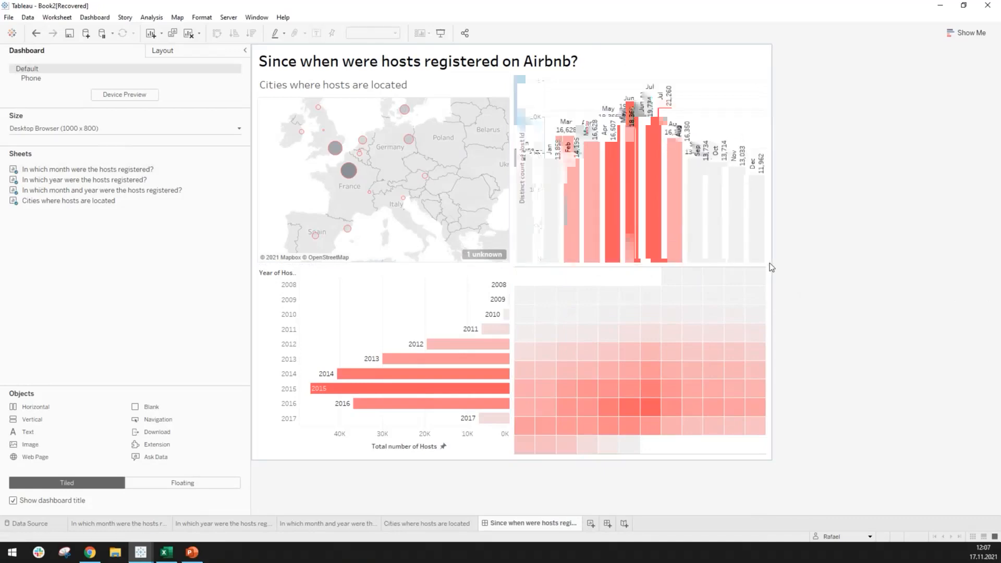
left_click(830, 250)
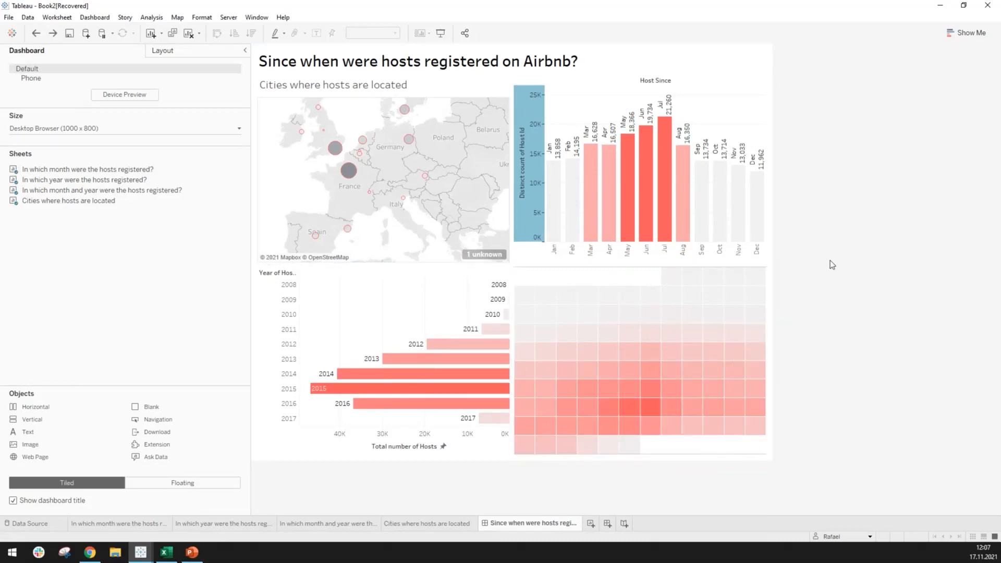
Step: On the month chart's own worksheet, hide the headers of MONTH(Host Since) and CNTD(Host Id), and return to the dashboard
left_click(613, 86)
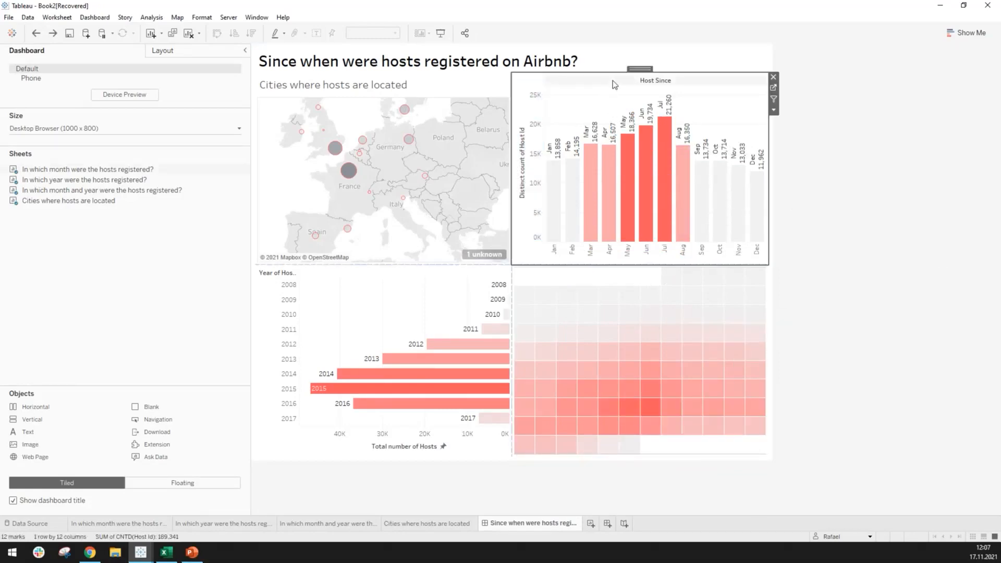
left_click(774, 91)
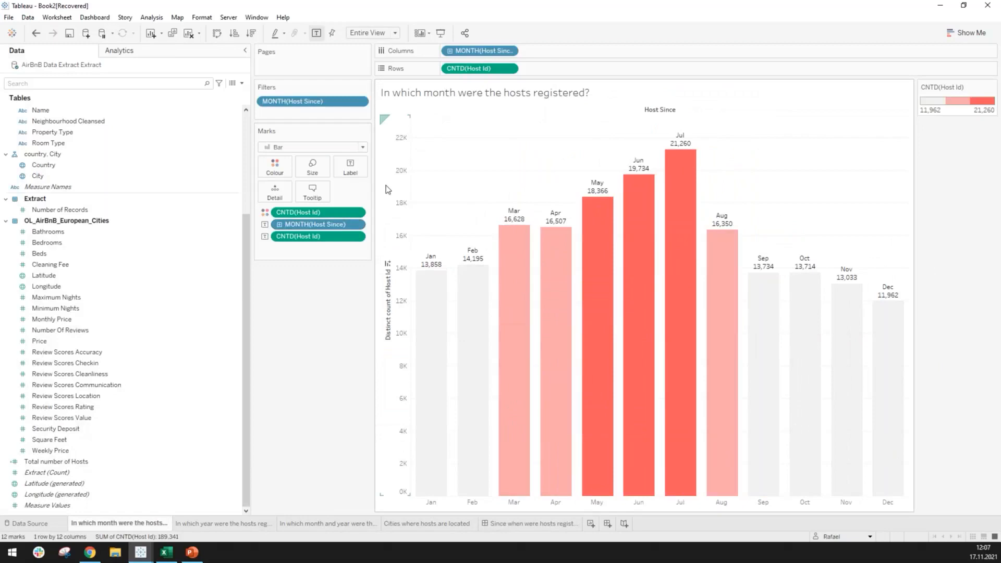
left_click(510, 51)
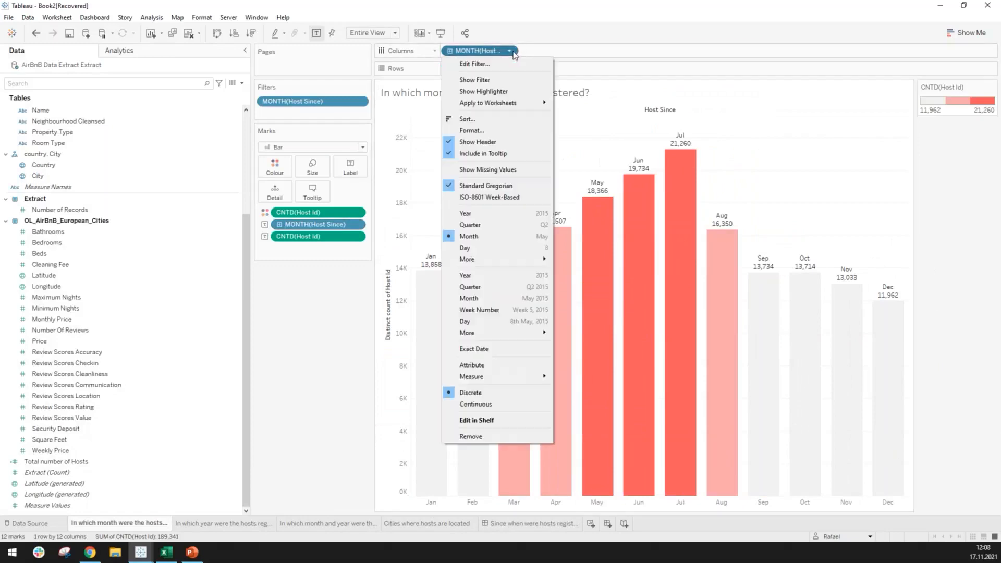
left_click(496, 144)
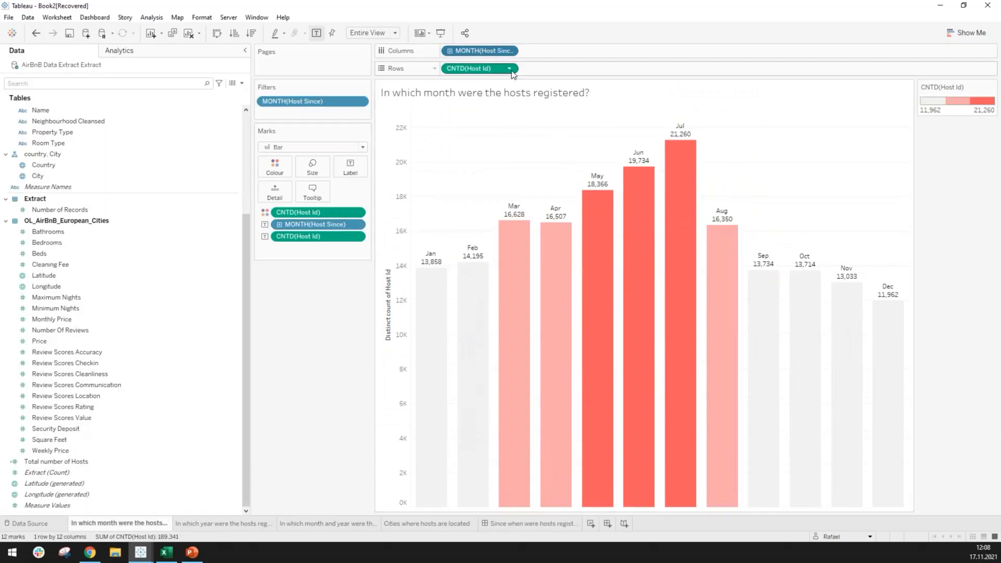
left_click(510, 69)
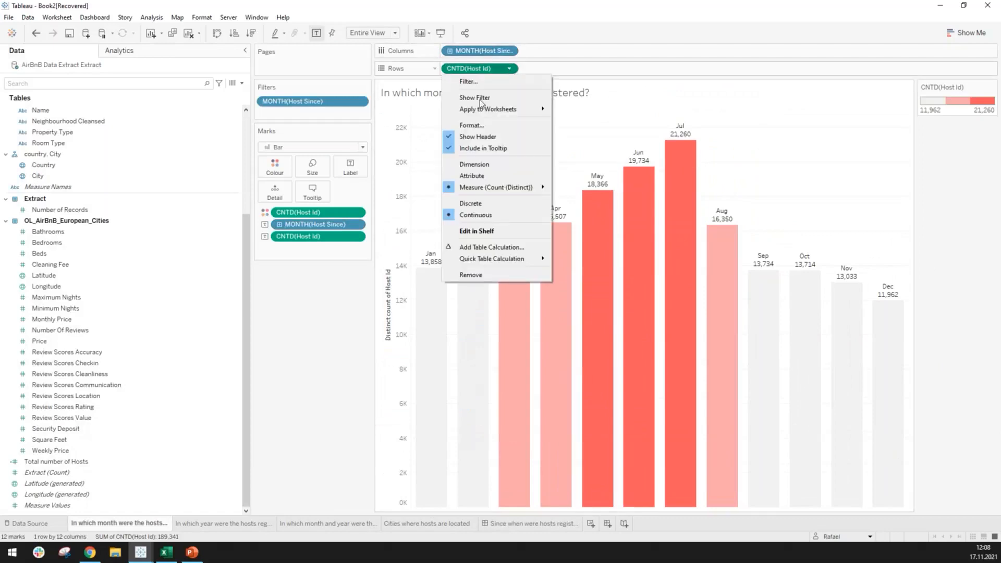
left_click(475, 138)
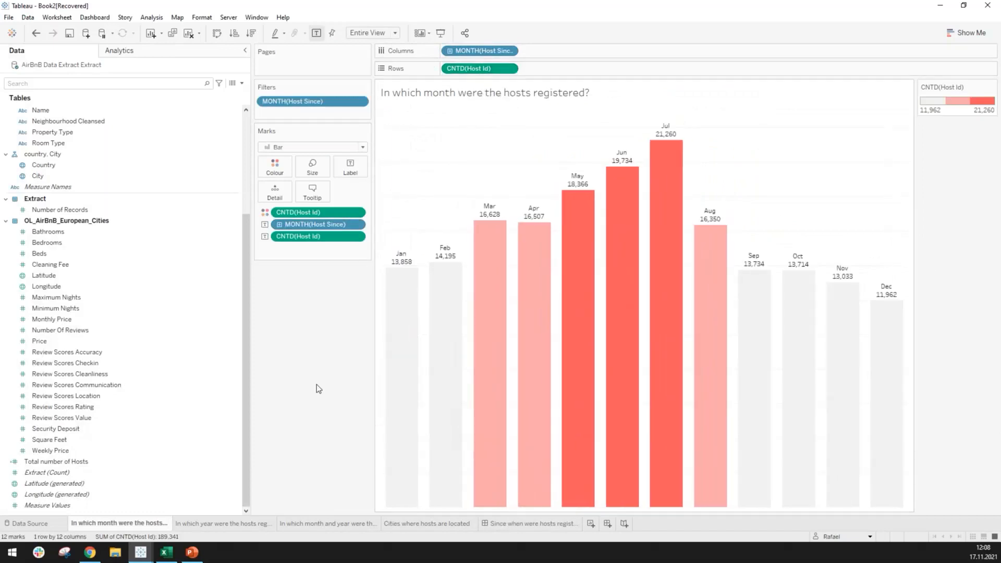
left_click(527, 524)
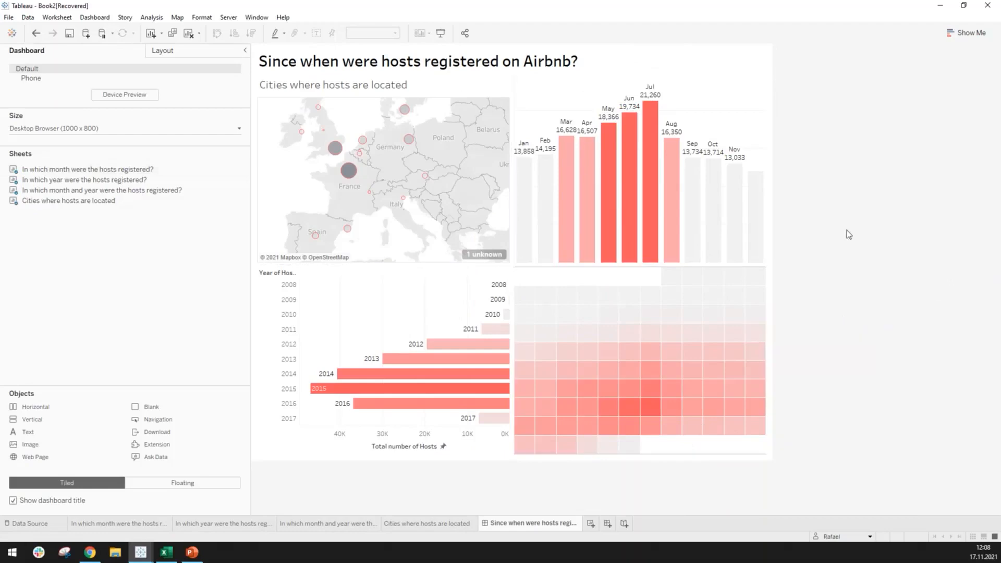
Step: Hide the year header of the registration-by-year bar chart on the dashboard
left_click(338, 291)
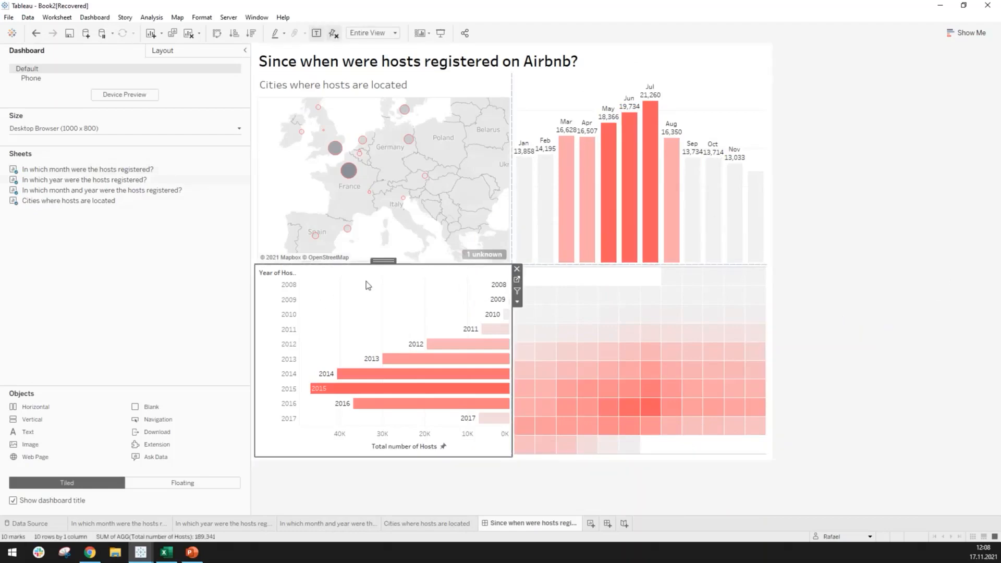
right_click(288, 302)
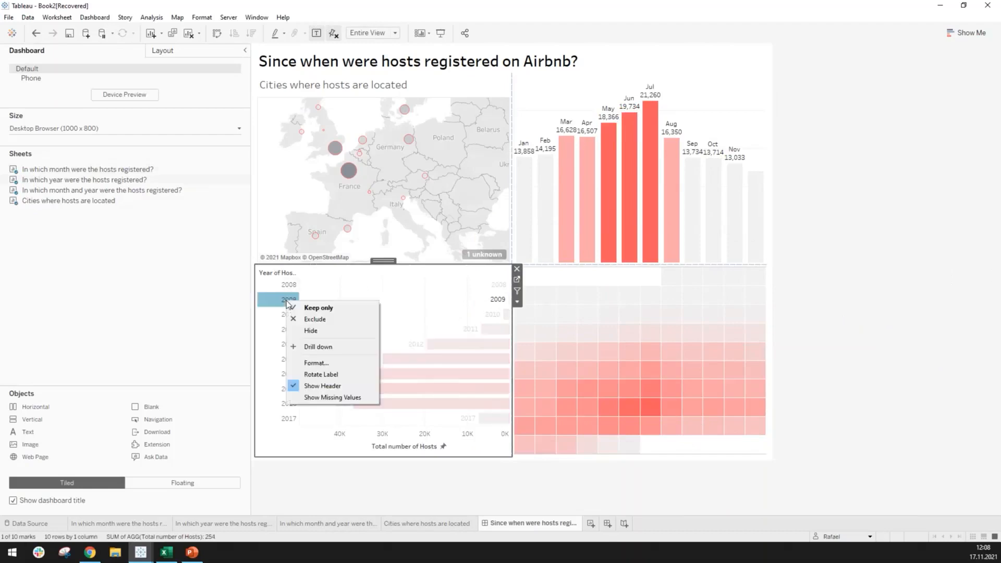
left_click(322, 387)
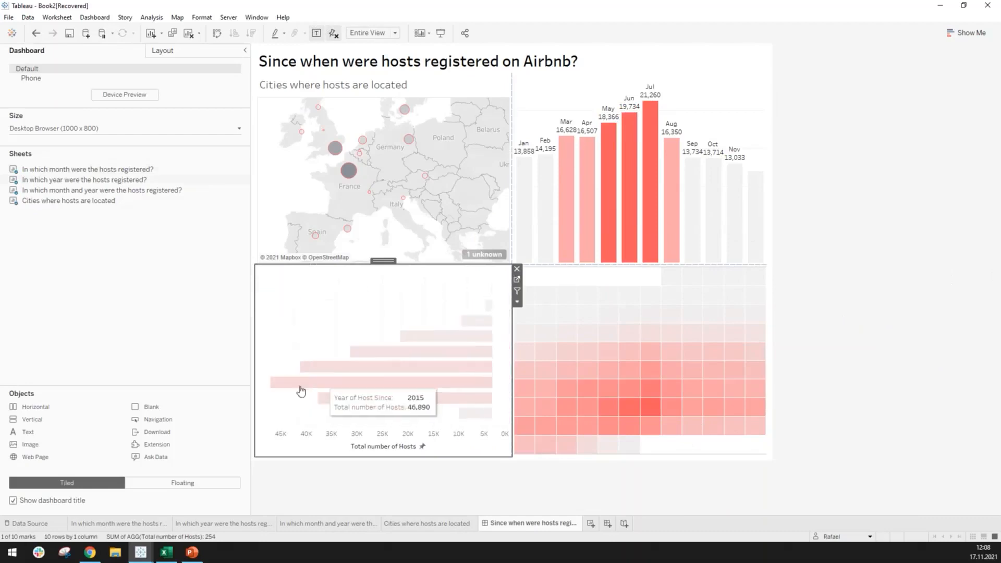
Step: Hide the Total number of Hosts axis of the registration-by-year bar chart on the dashboard
right_click(321, 439)
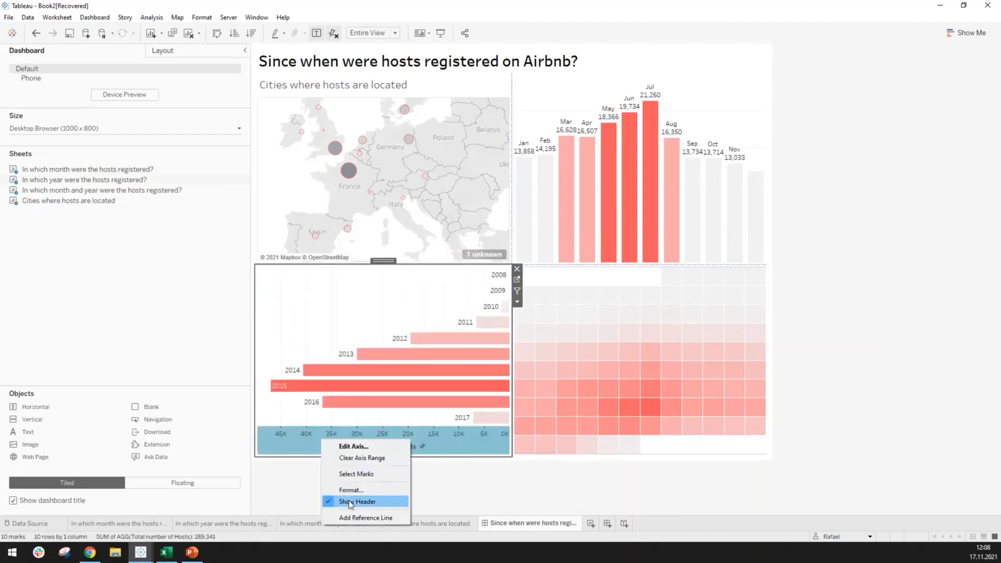
left_click(349, 503)
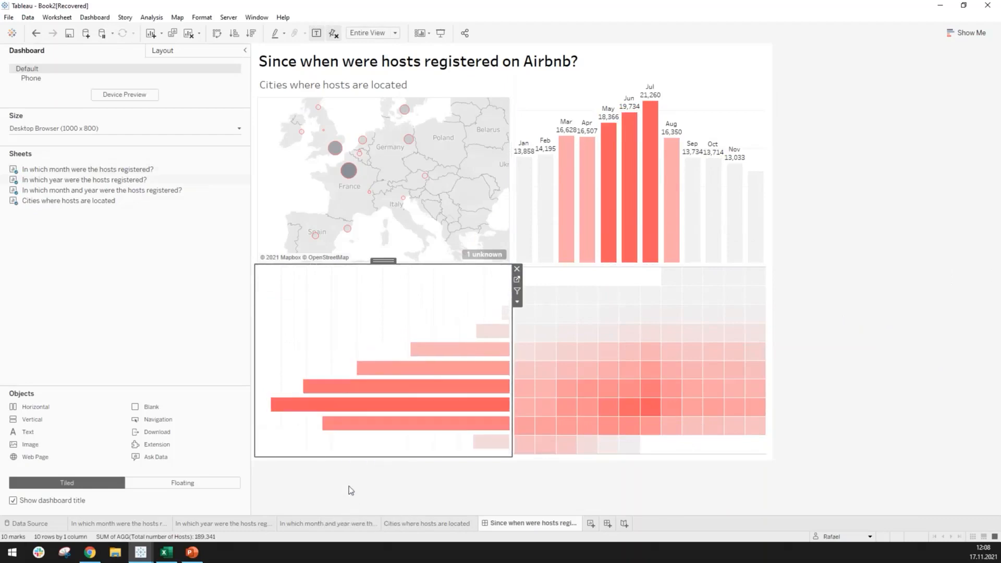
left_click(349, 480)
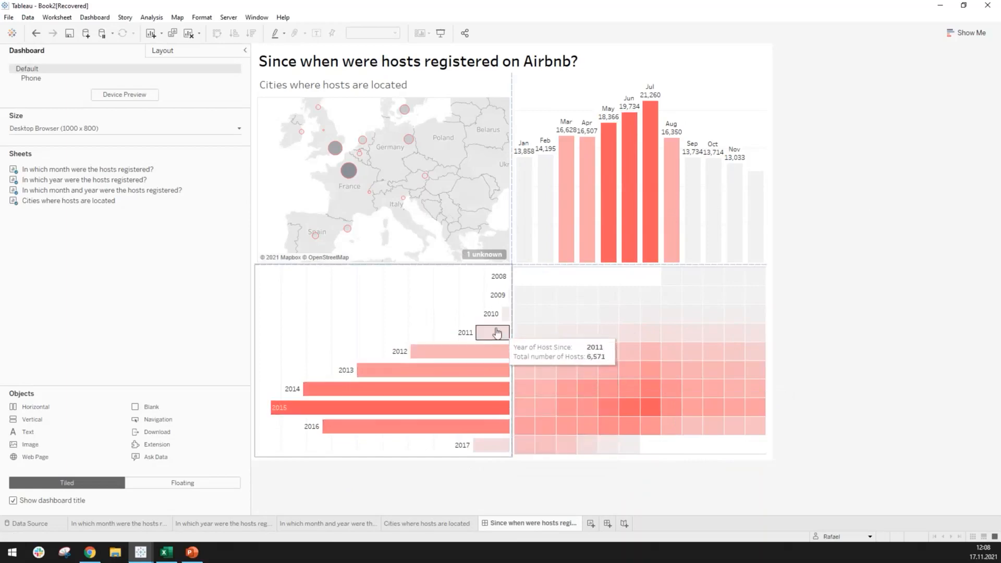
Step: On the year chart's own worksheet, increase the bar size until only thin gaps separate the bars, and return to the dashboard
left_click(448, 288)
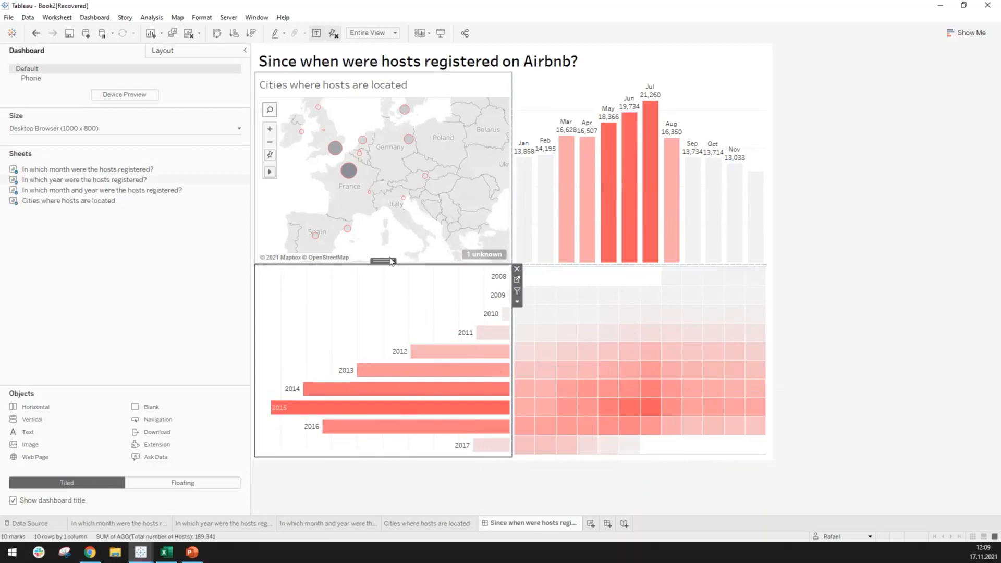
left_click(518, 280)
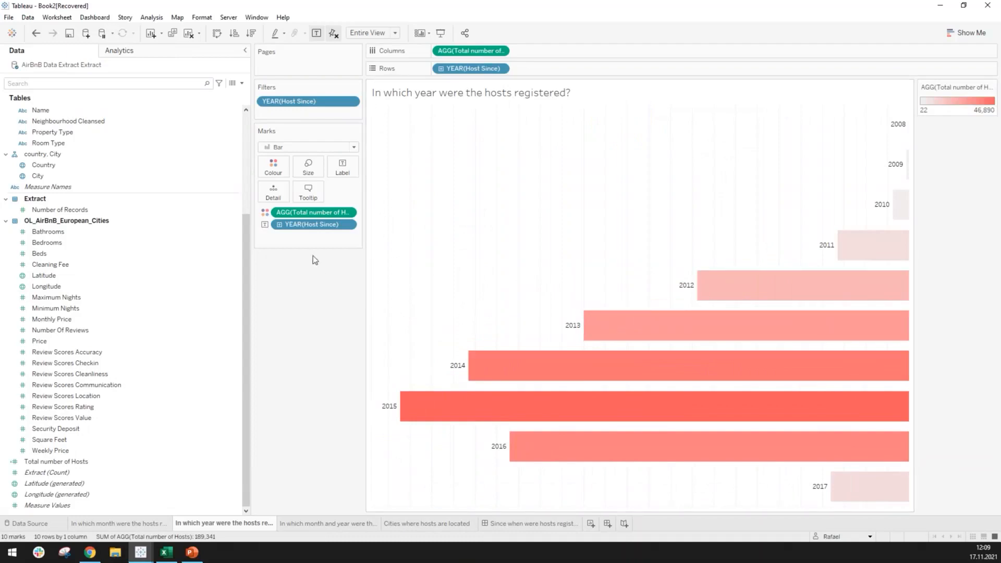
left_click(302, 176)
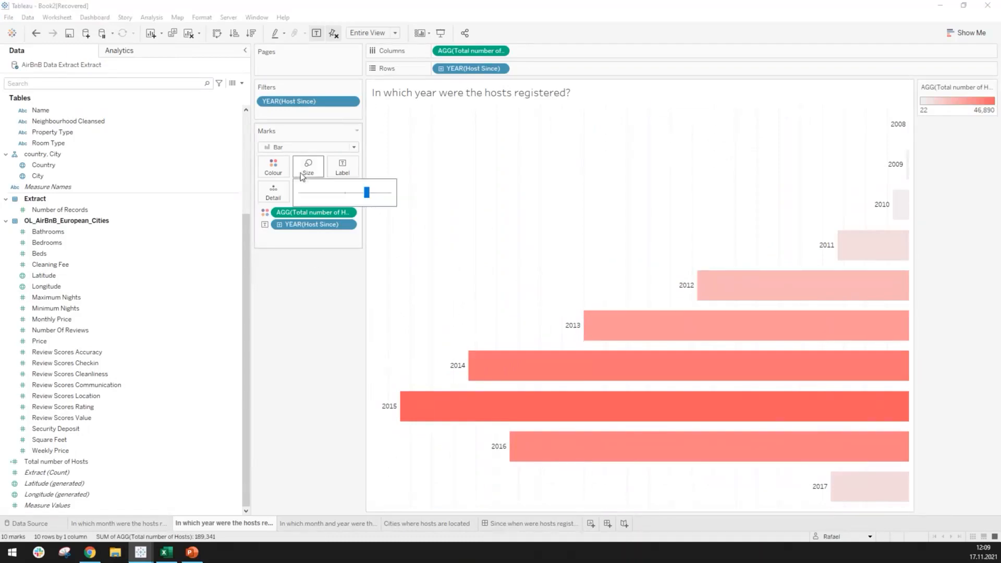
left_click(292, 303)
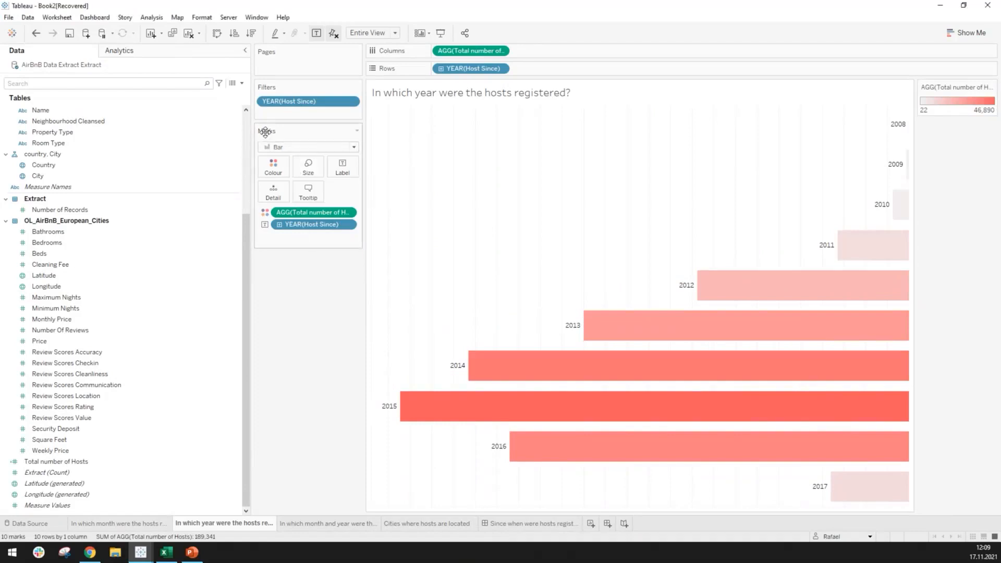
left_click(307, 174)
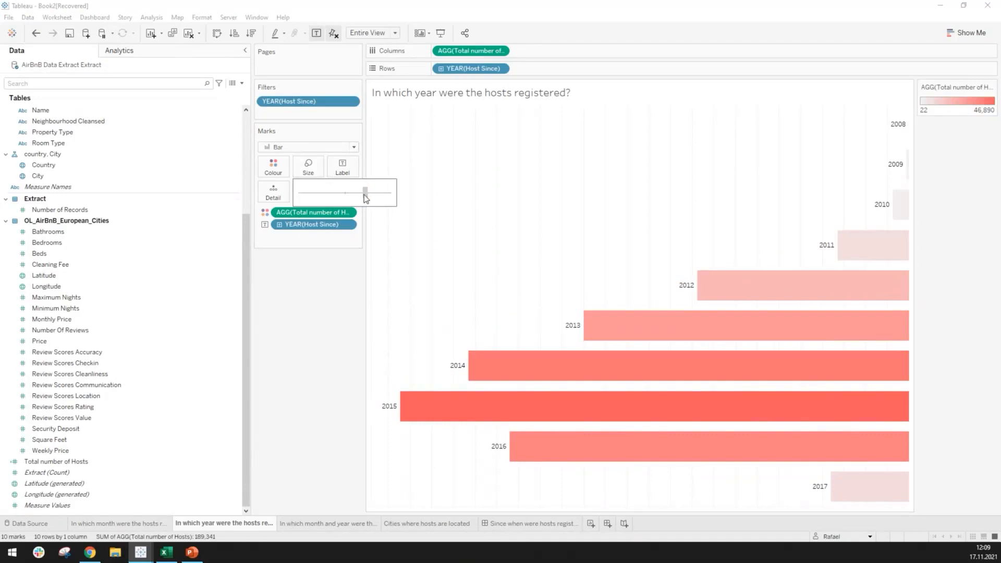
left_click_drag(349, 197, 385, 193)
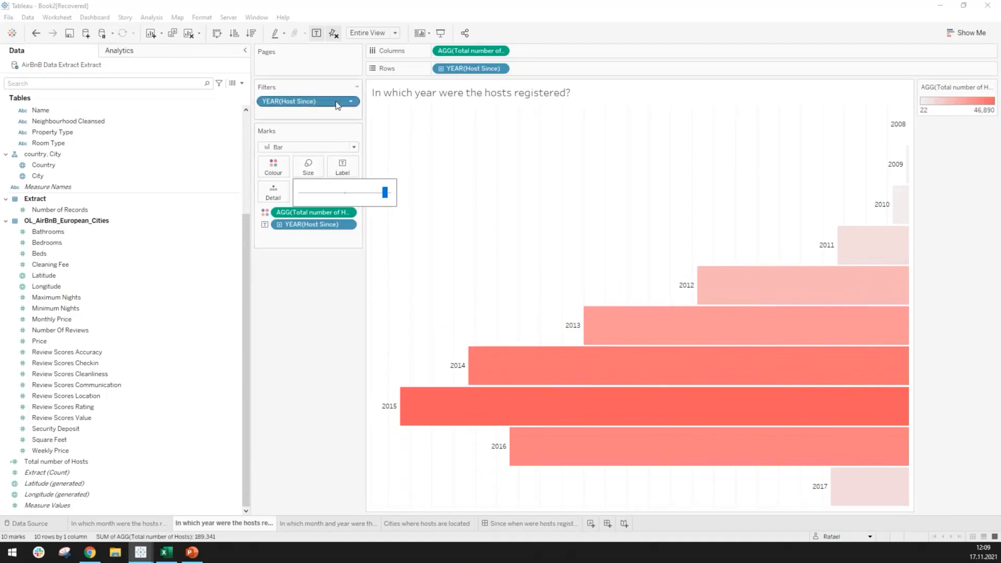
left_click(337, 296)
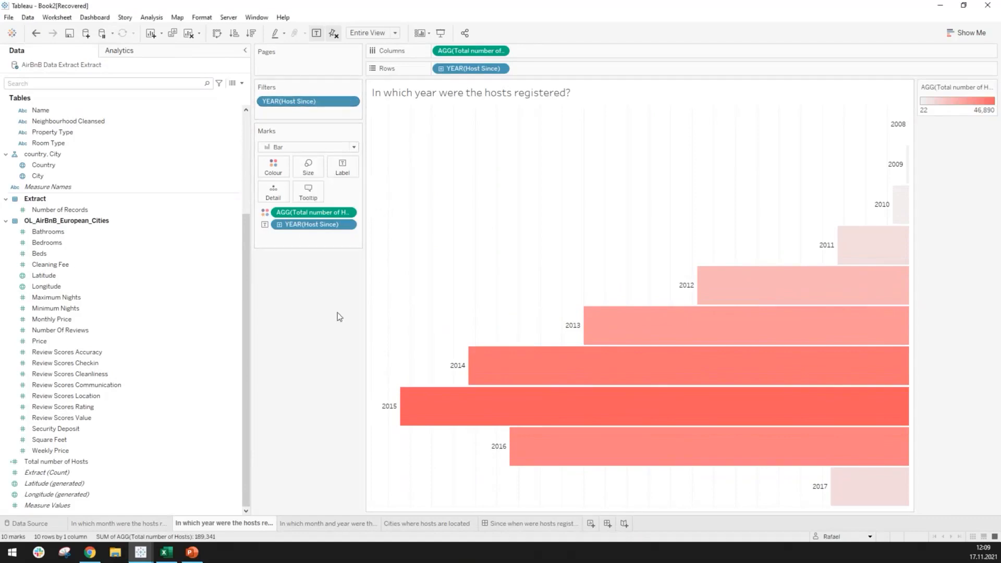
left_click(524, 524)
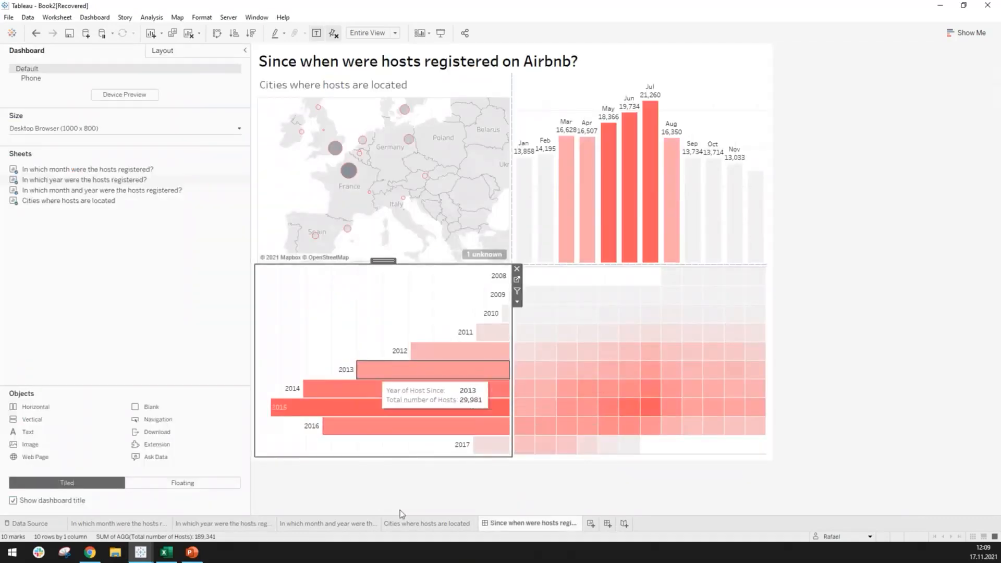
left_click(416, 490)
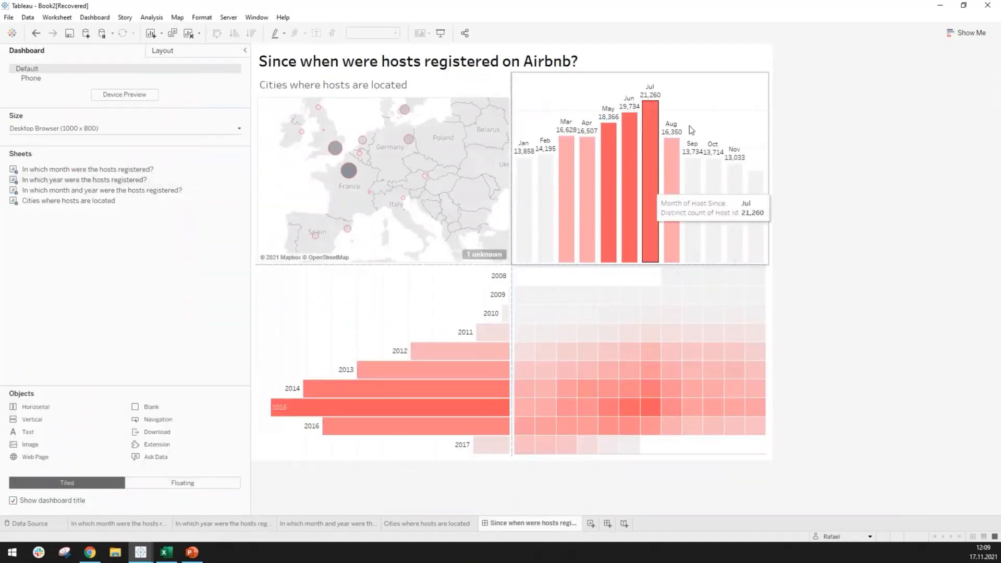
Step: Remove the CNTD(Host Id) label from the bars on the month chart's own worksheet, keeping the month label
left_click(715, 93)
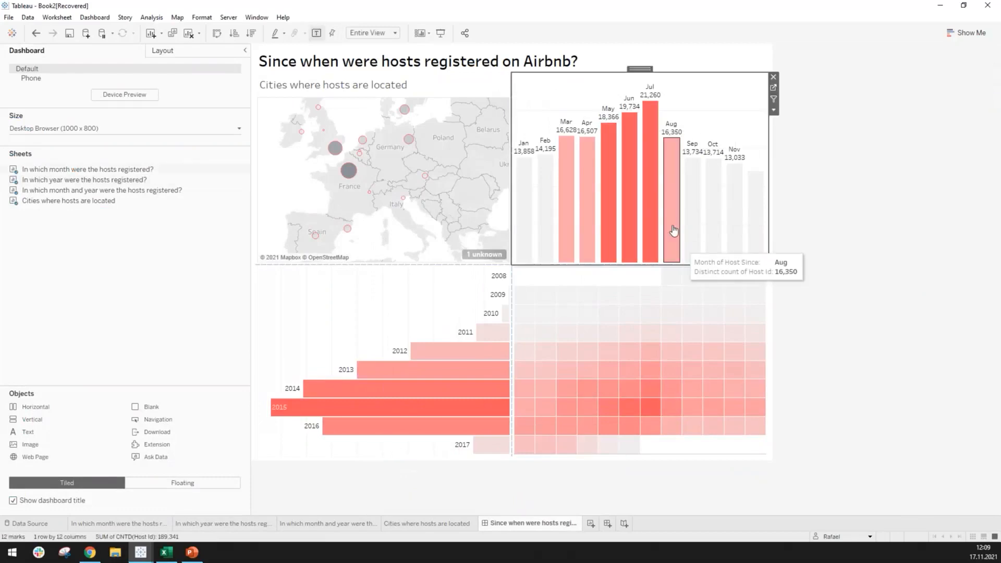
mouse_move(621, 210)
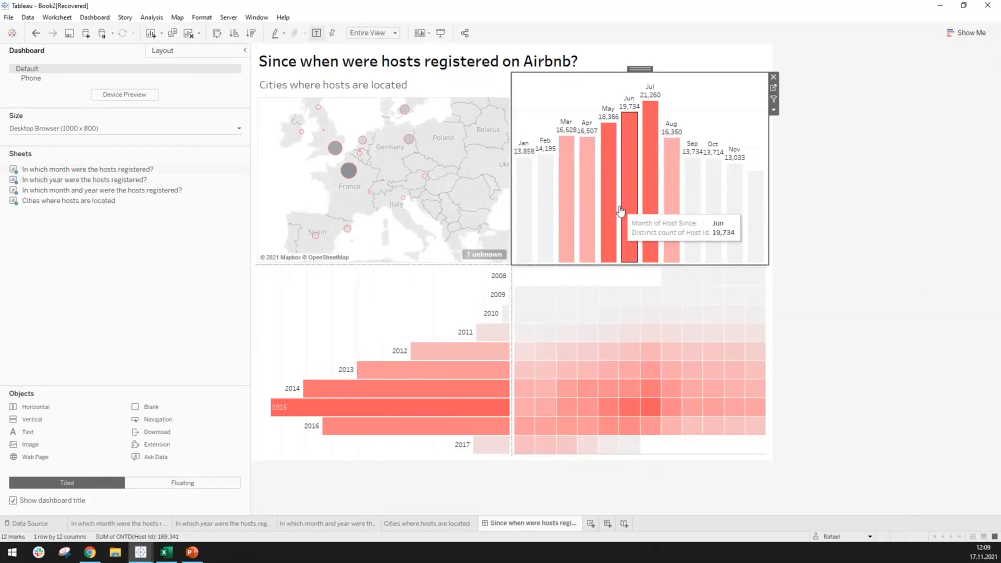
mouse_move(524, 162)
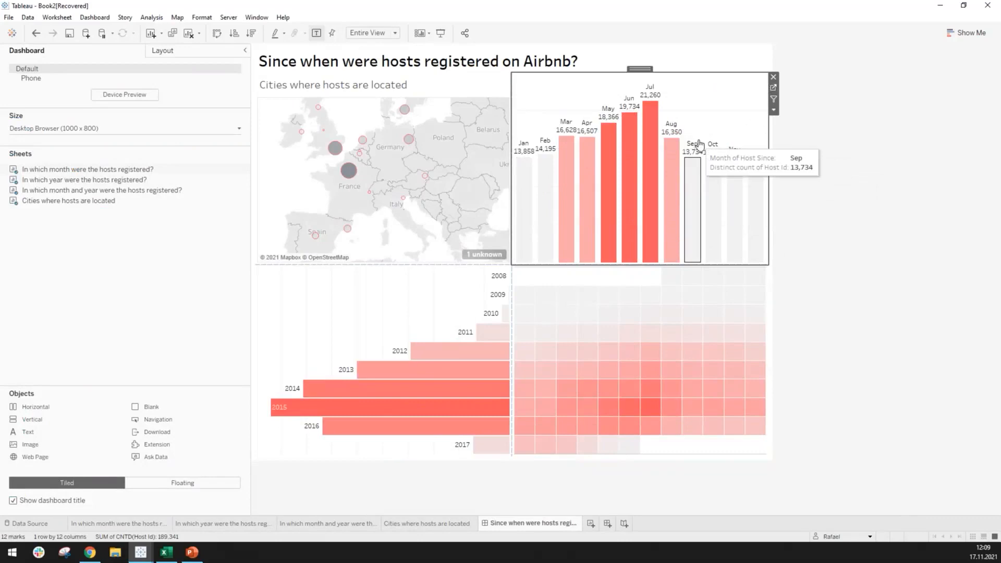
left_click(774, 89)
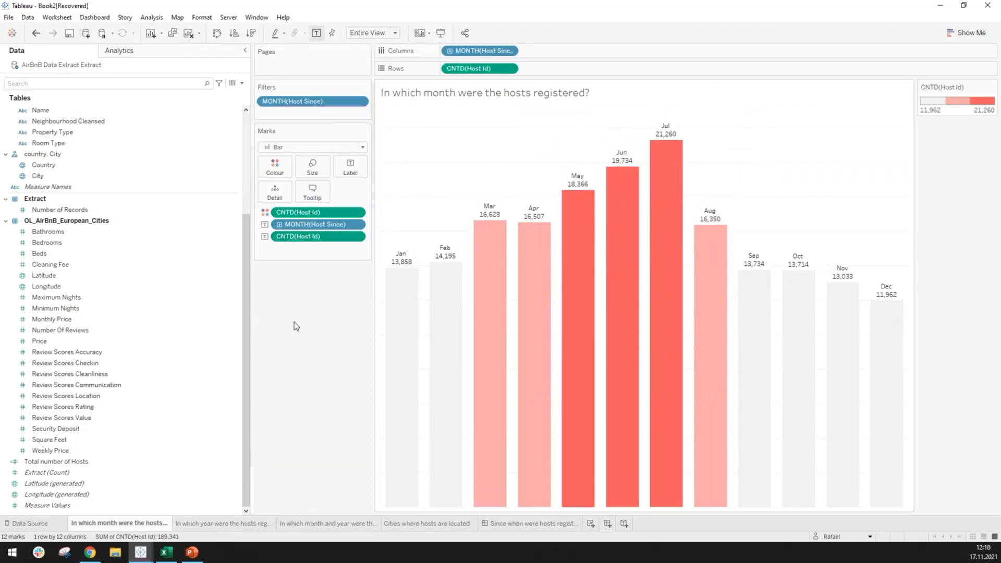
left_click(305, 241)
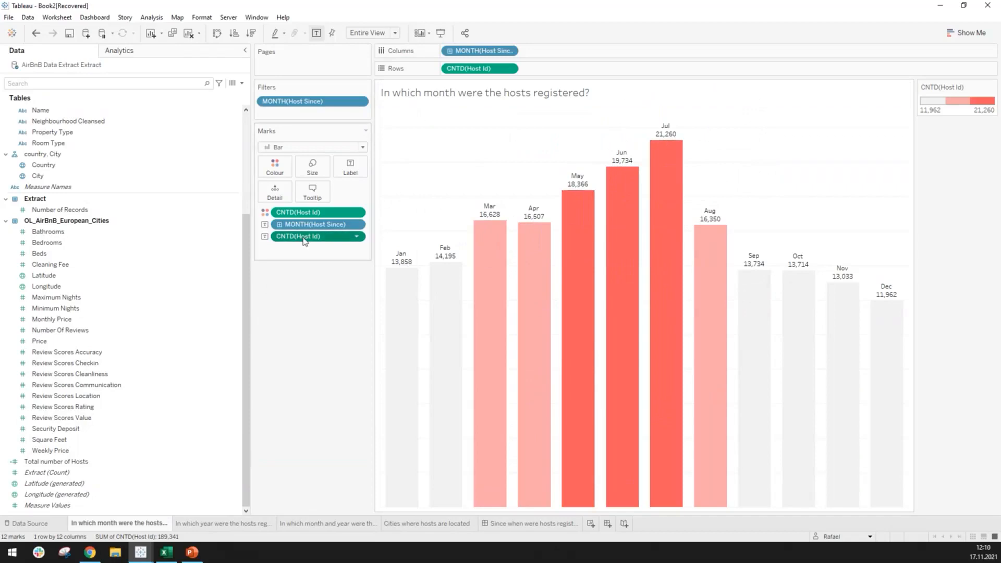
left_click_drag(305, 242, 303, 298)
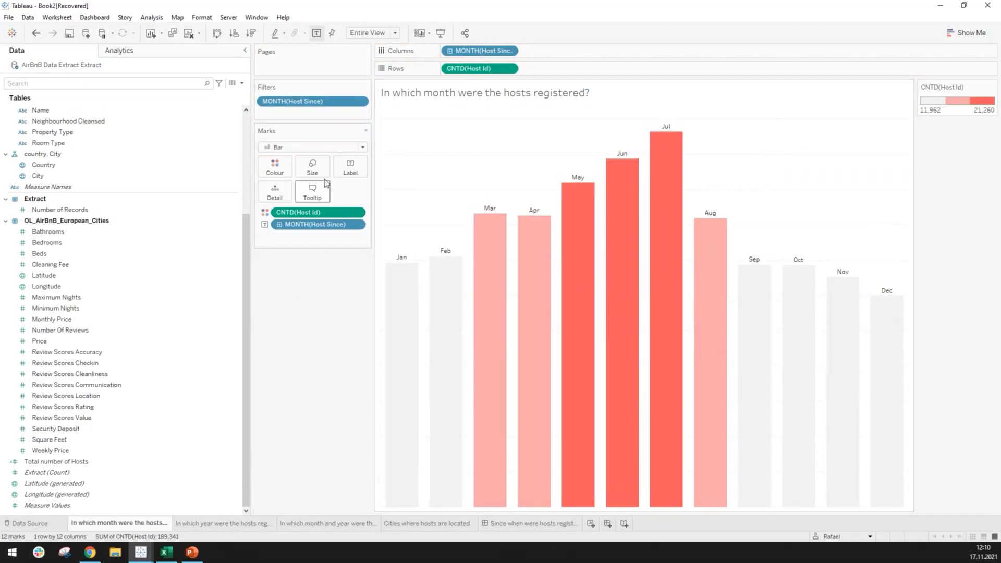
Step: Try widening the month chart's bars to the maximum size, and return to the dashboard
left_click(312, 167)
left_click_drag(370, 203, 391, 197)
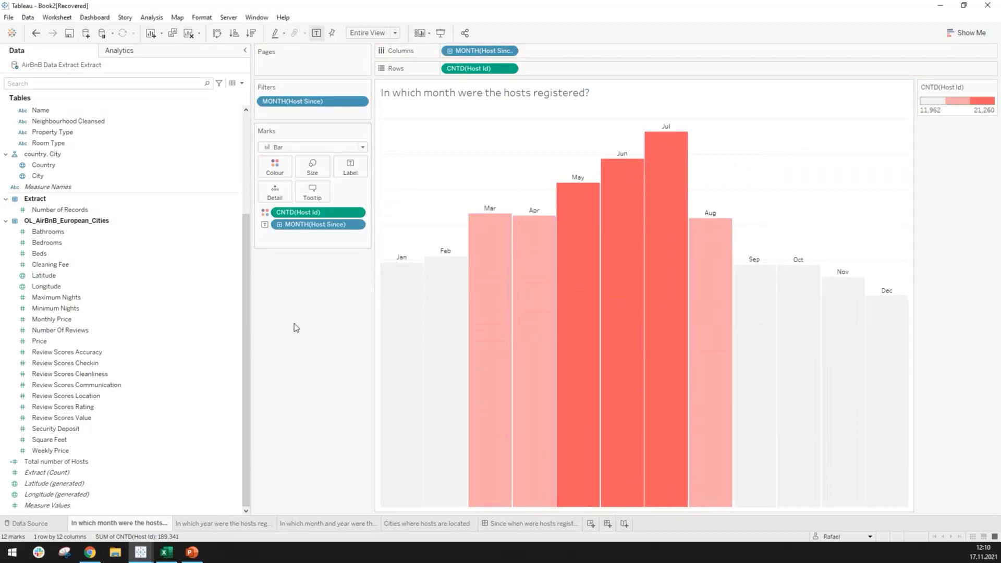
left_click(502, 525)
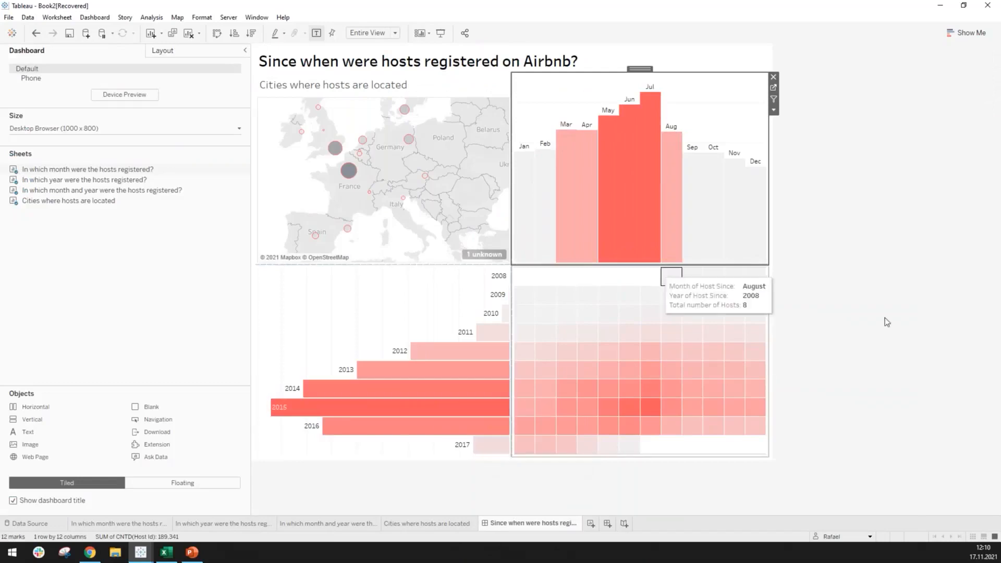
left_click(918, 334)
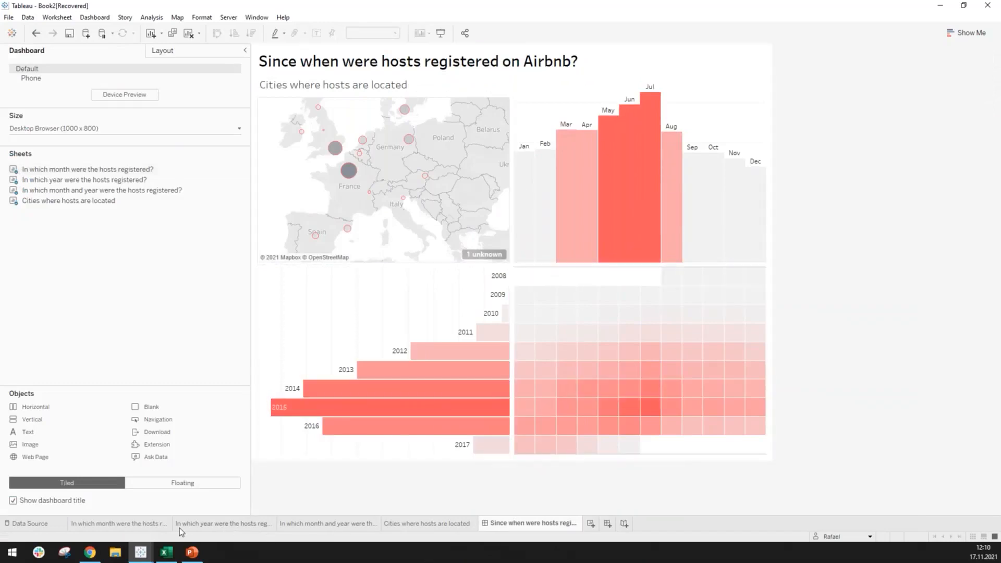
Step: On the month worksheet, set the bar size slightly below maximum to leave thin gaps between bars, and return to the dashboard
left_click(121, 523)
left_click(312, 167)
left_click_drag(390, 193, 385, 193)
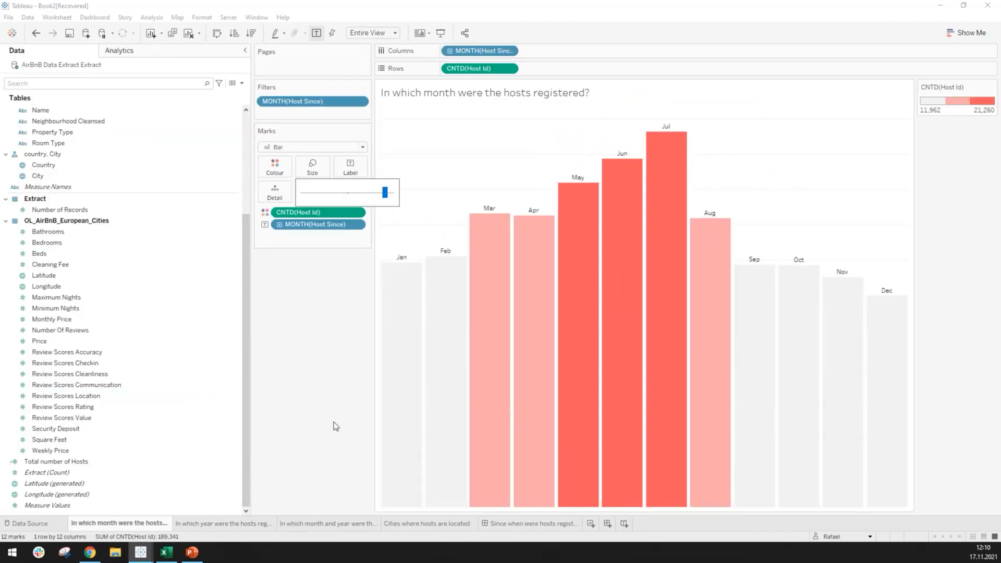
left_click(523, 525)
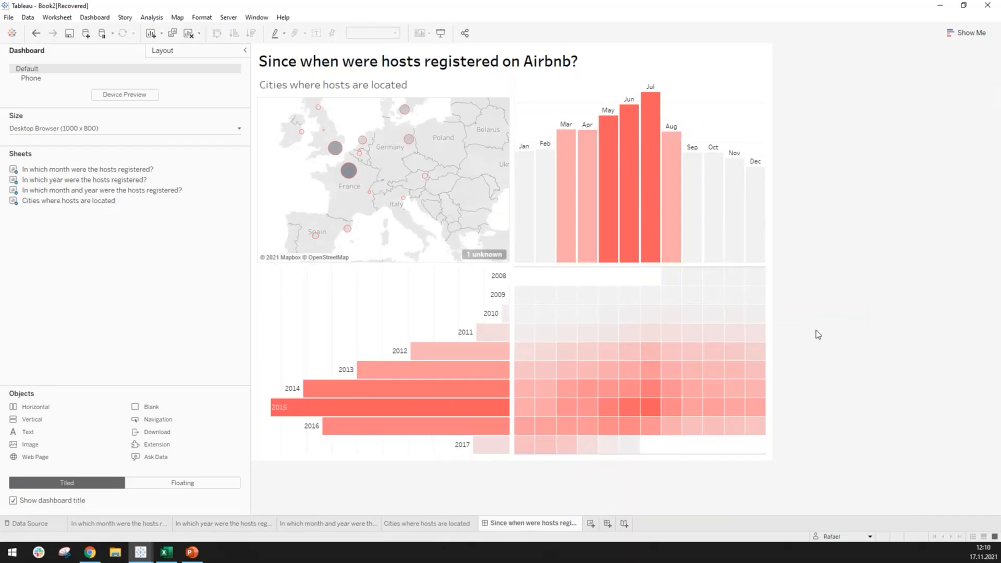
Step: Add the line "Click on the map to filter the Dashboard" below the sheet name in the map's title
left_click(278, 92)
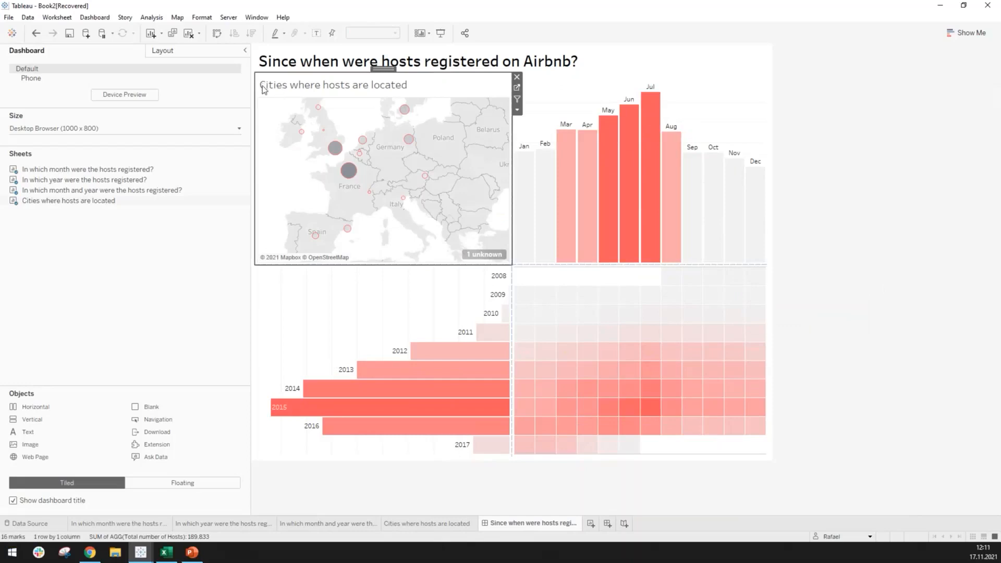
double_click(318, 89)
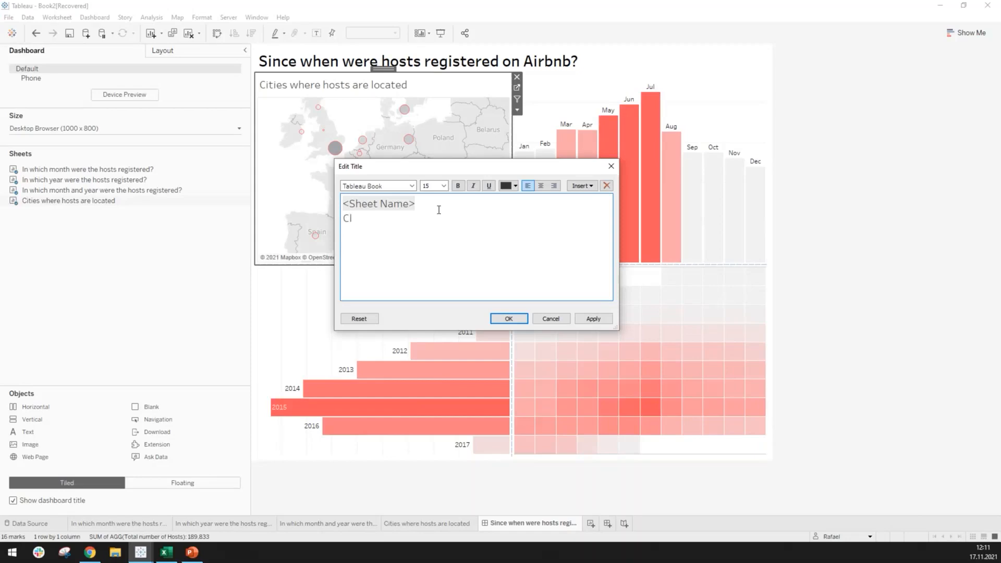
type("ck on the map to filter the ")
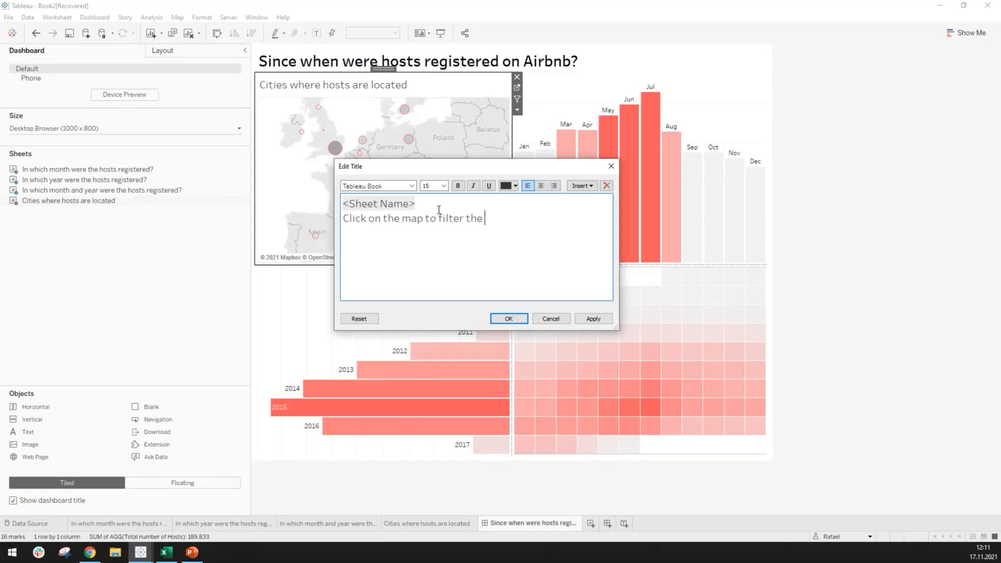
type("Dashboard")
Step: Format the map title's second line as 12 pt grey italic text and apply the title
left_click_drag(346, 219, 550, 219)
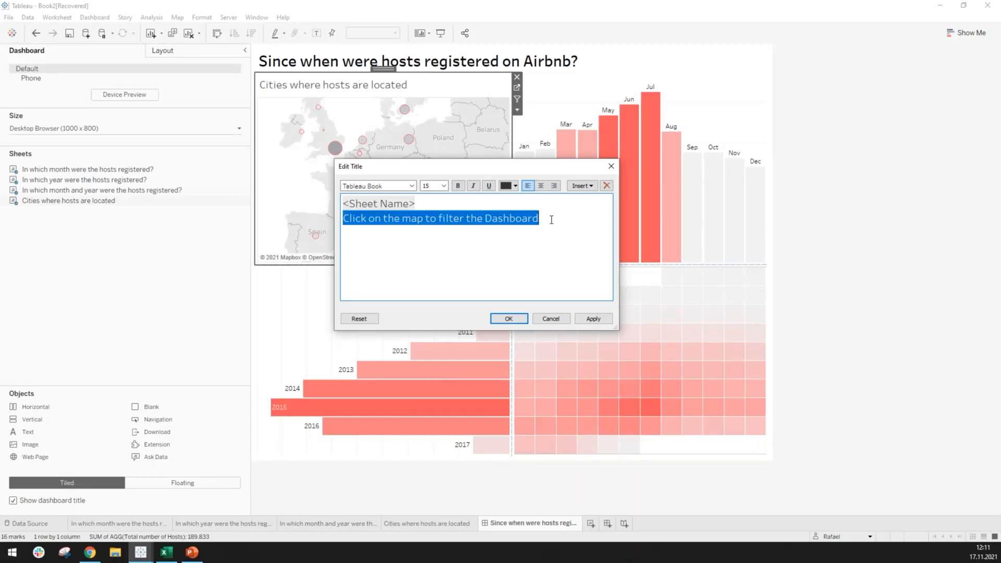
left_click(443, 186)
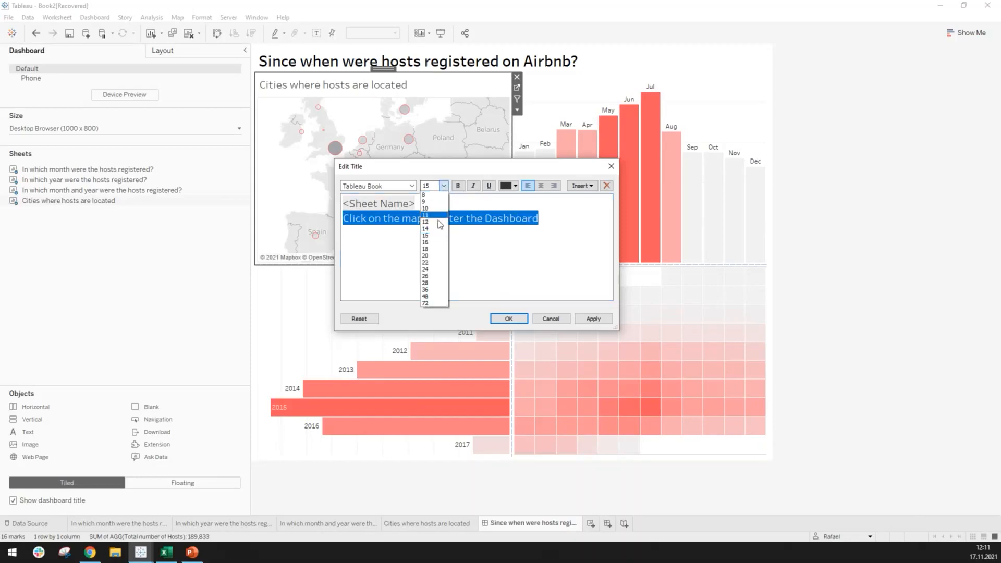
left_click(439, 223)
left_click(473, 186)
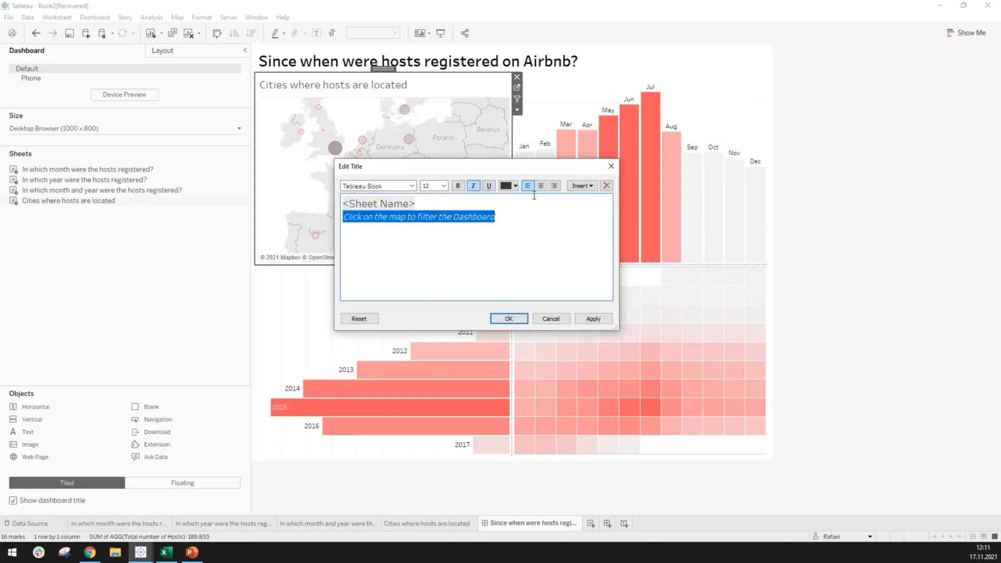
left_click(516, 187)
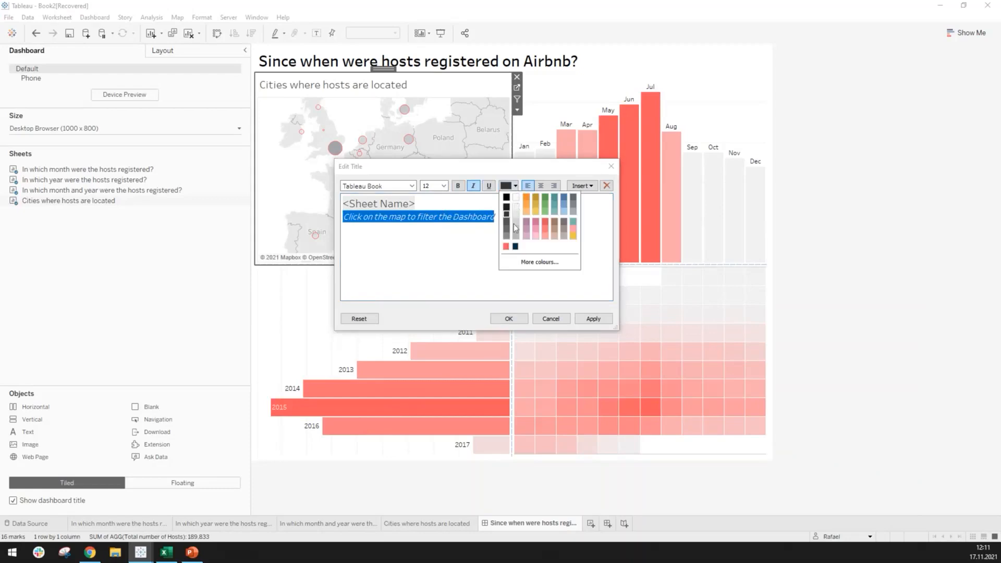
left_click(507, 238)
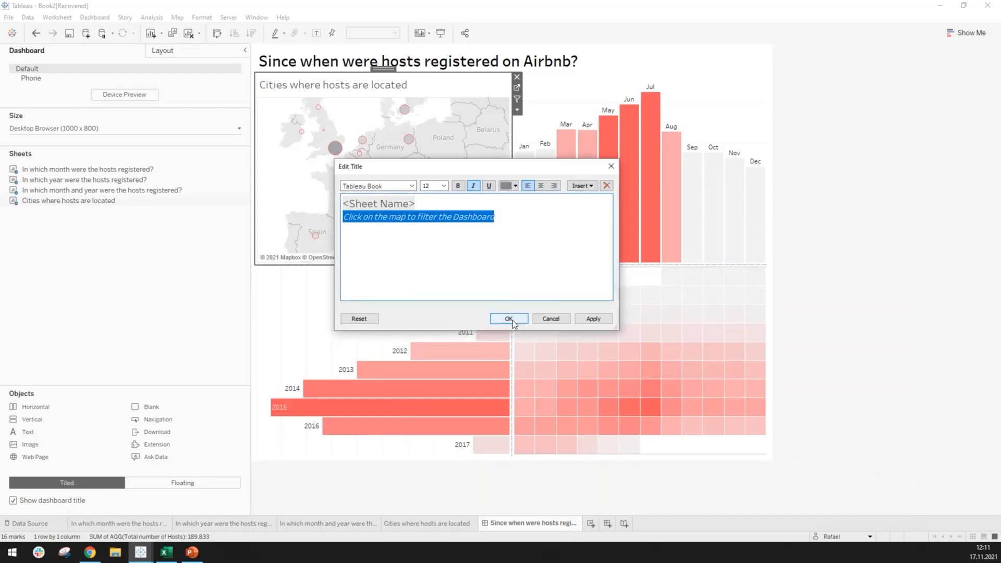
left_click(509, 319)
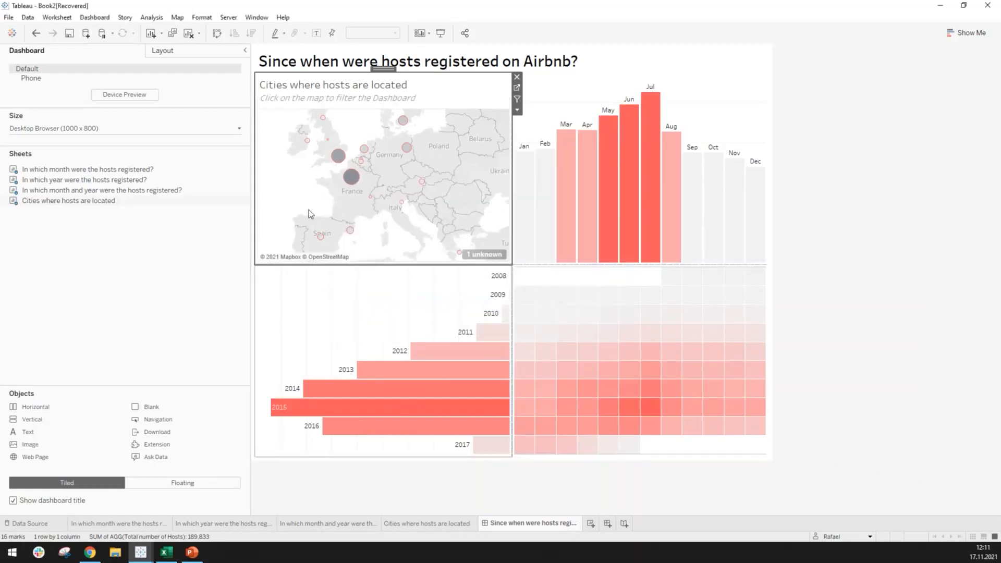
left_click(844, 203)
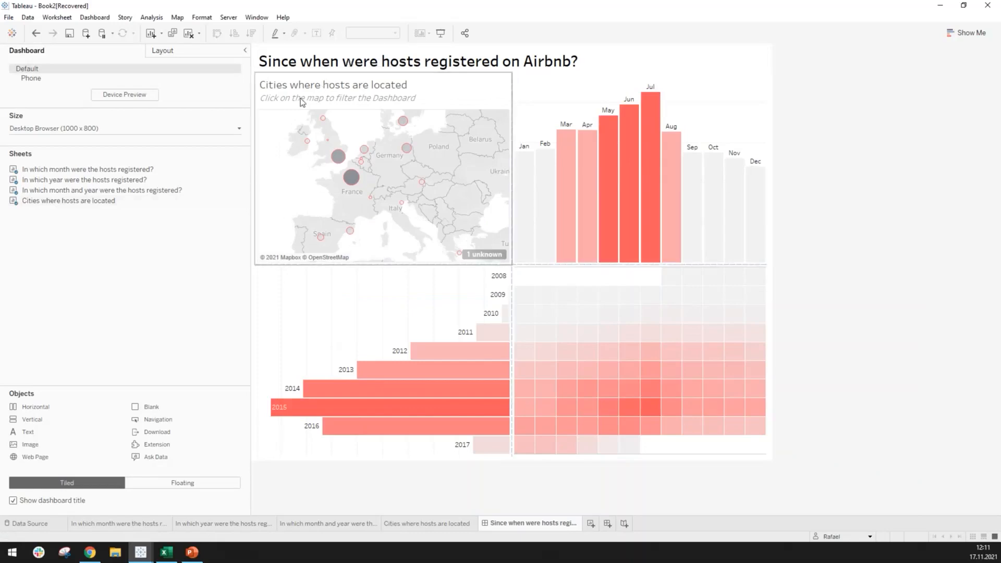
Step: Select the London circle and the large circle in France on the map in turn, and clear the selection
left_click(338, 157)
left_click(347, 180)
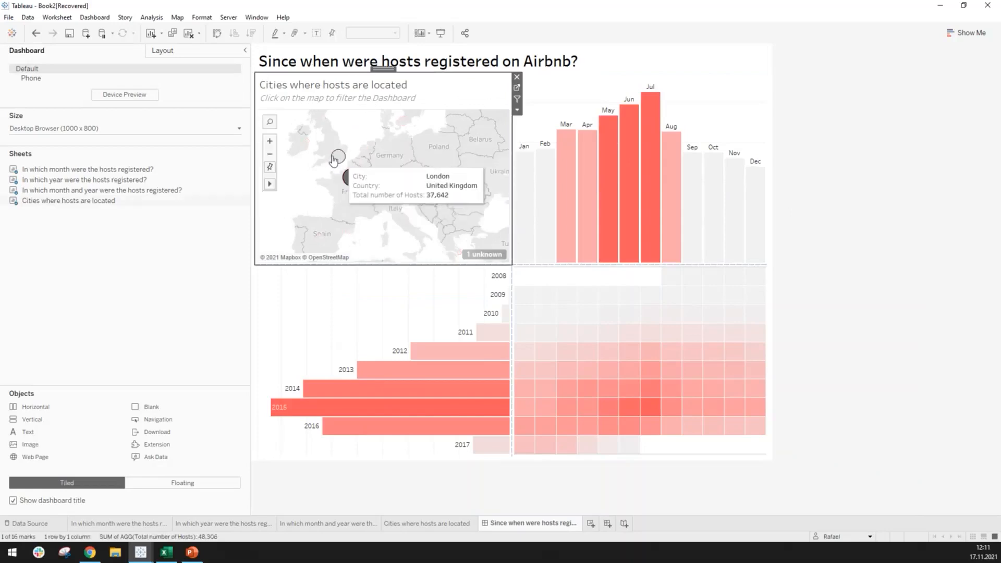
left_click(338, 156)
left_click(368, 139)
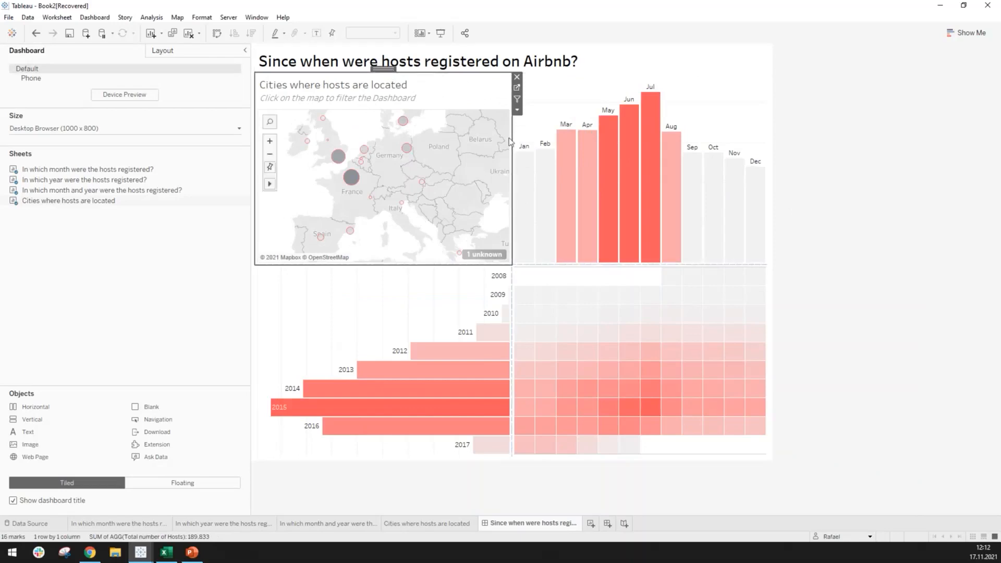
Step: Use the map as a filter for the dashboard, then test it by selecting Paris, checking the charts and clearing the selection
left_click(518, 99)
mouse_move(350, 178)
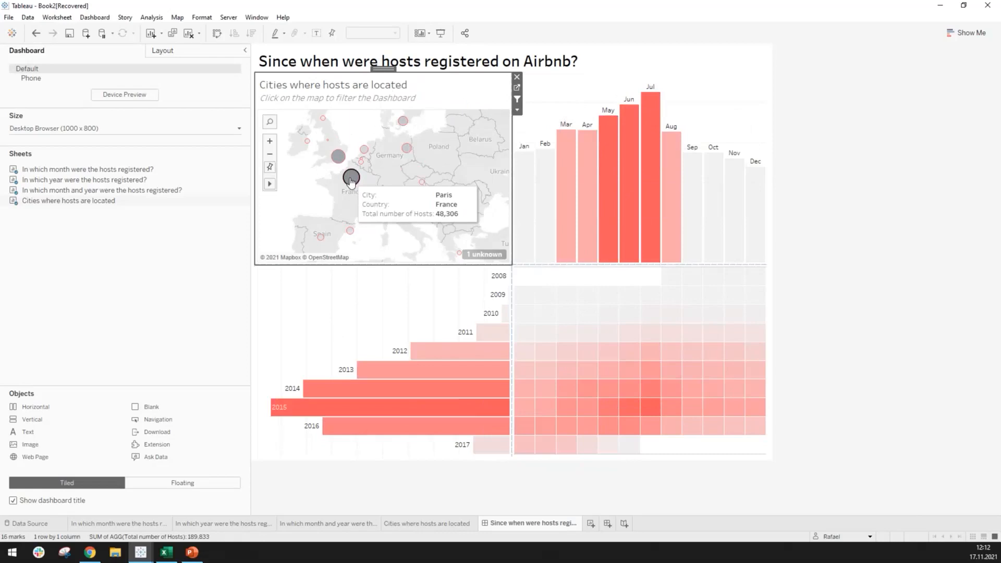
left_click(351, 179)
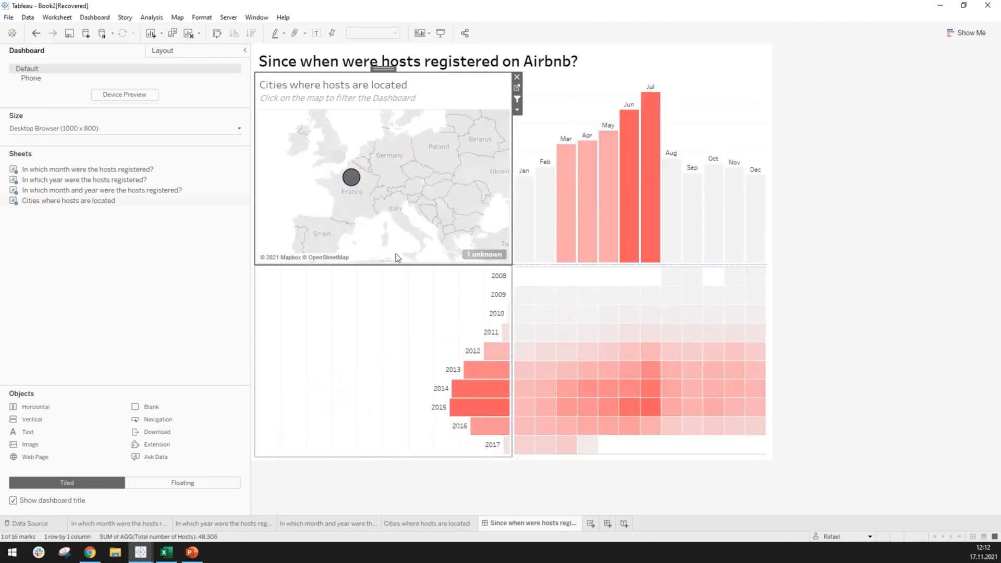
mouse_move(353, 180)
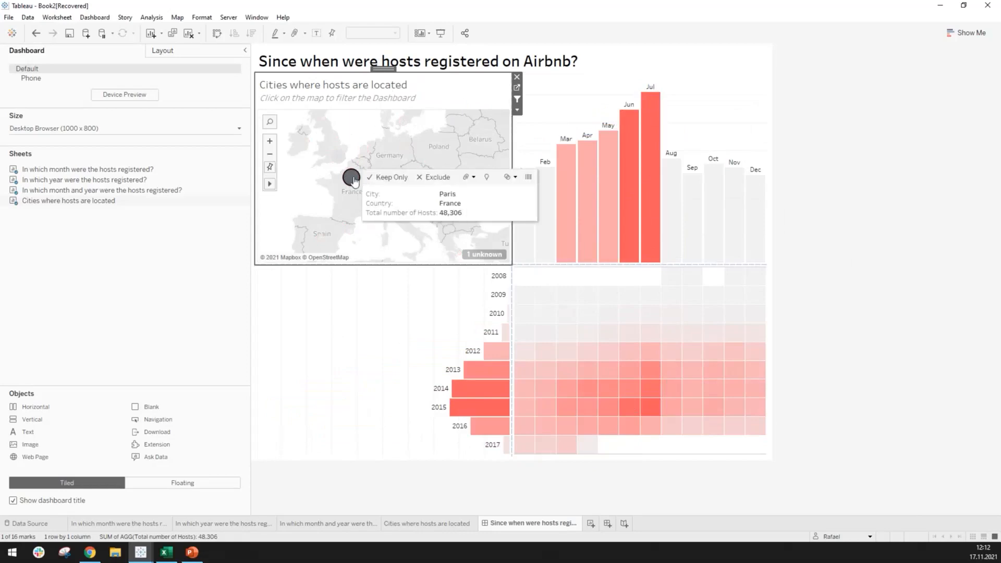
mouse_move(618, 204)
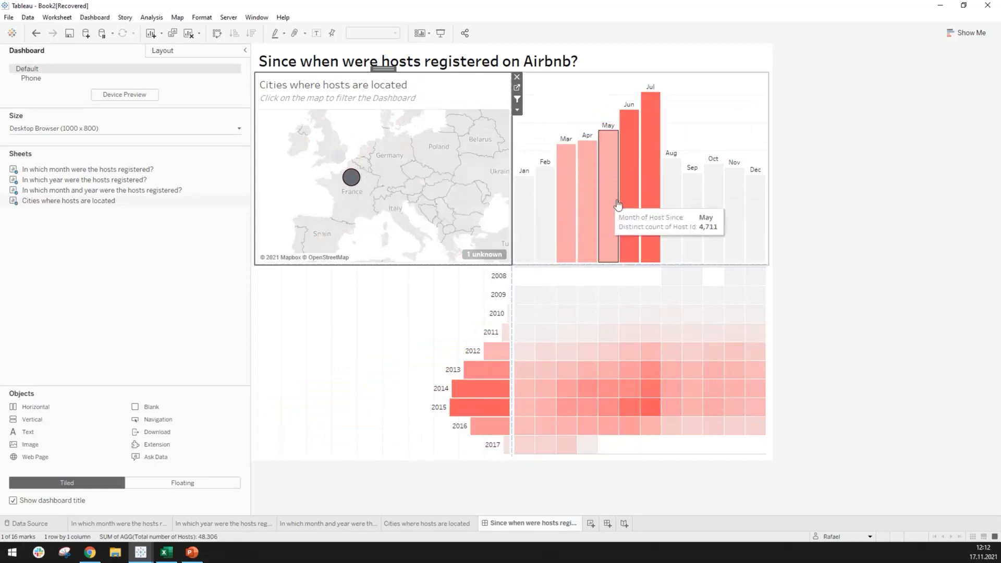
mouse_move(473, 413)
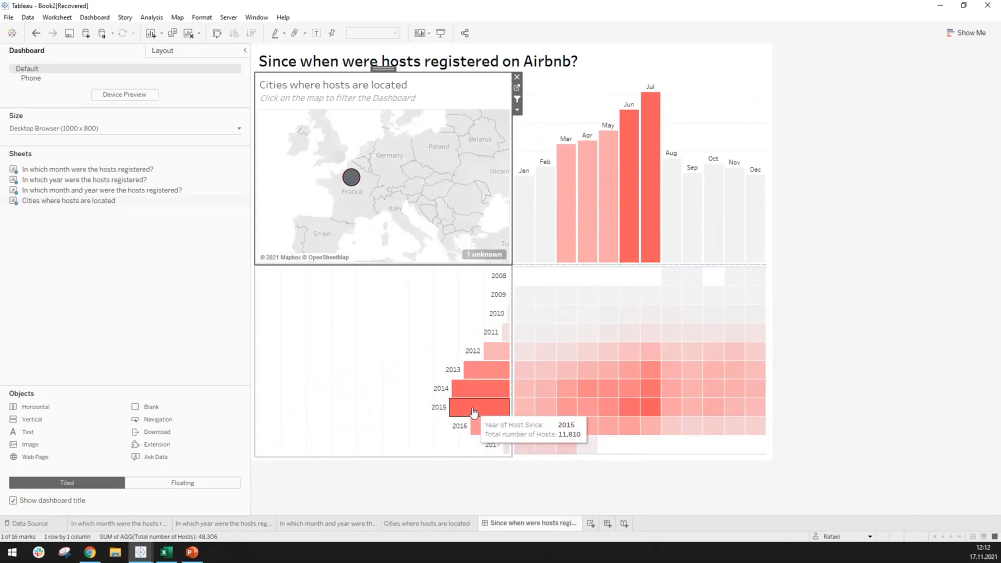
mouse_move(654, 415)
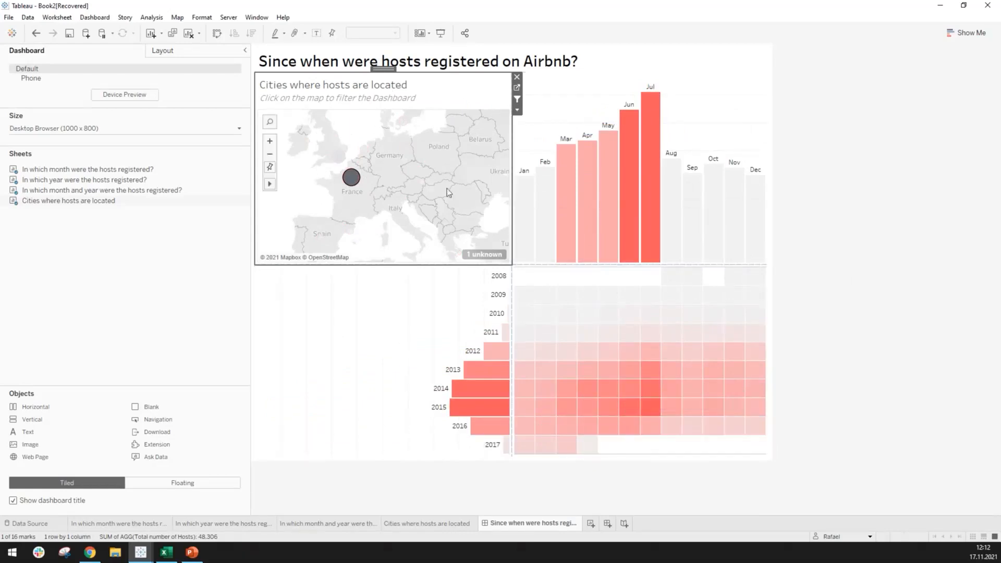
left_click(351, 177)
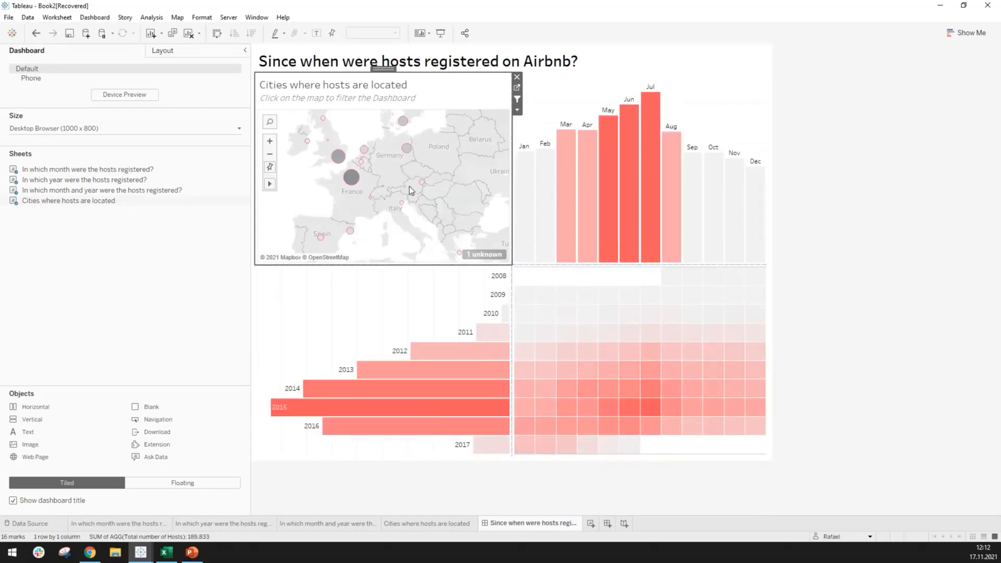
Step: Filter the dashboard by London on the map and clear the selection
left_click(338, 159)
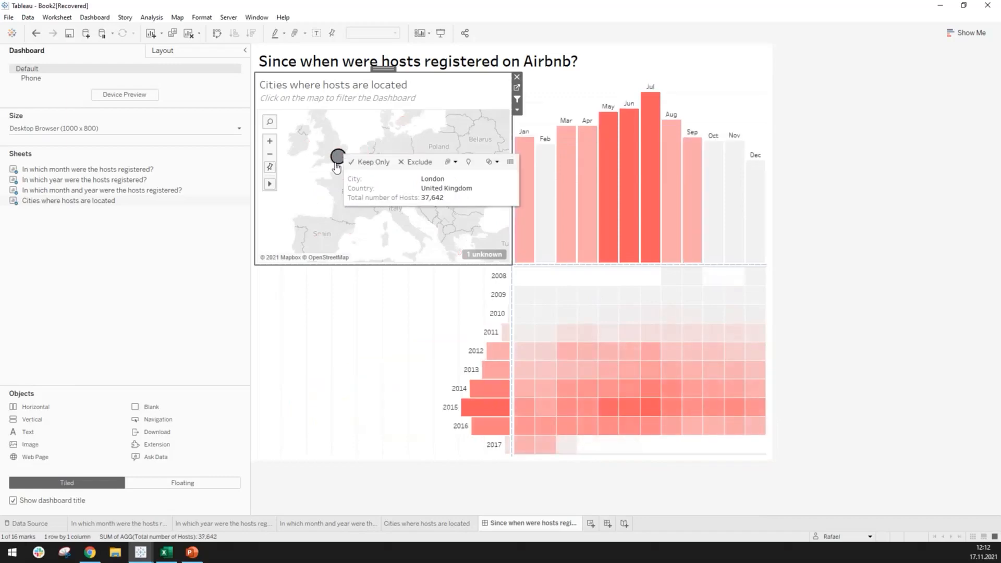
left_click(336, 165)
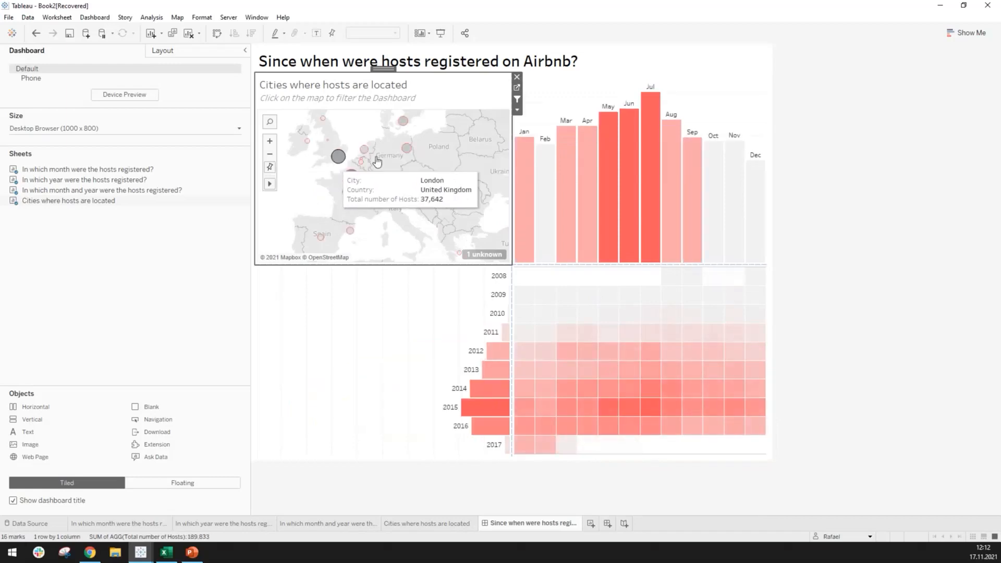
left_click(896, 255)
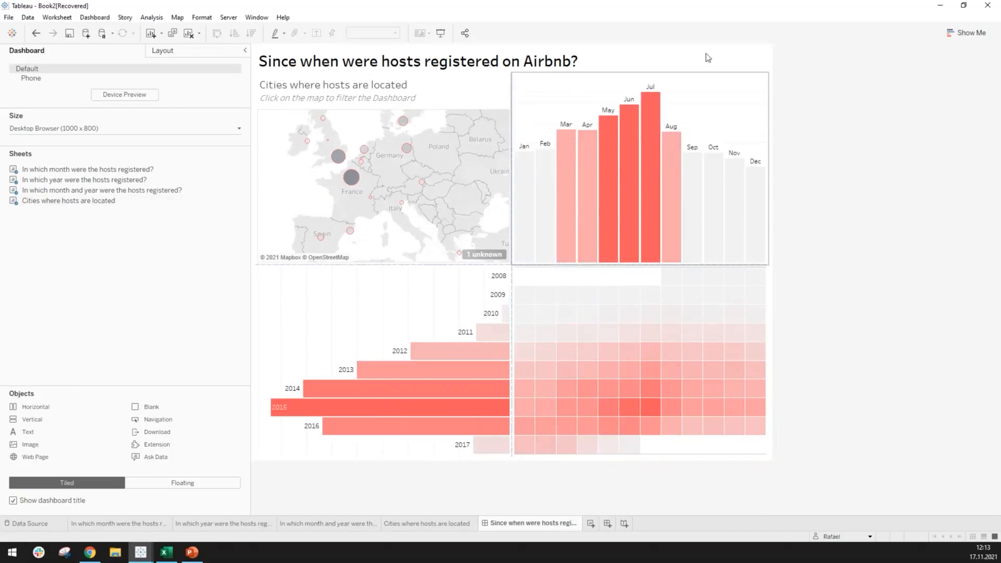
Step: Go from the dashboard to the month chart's worksheet and open its formatting options
left_click(614, 91)
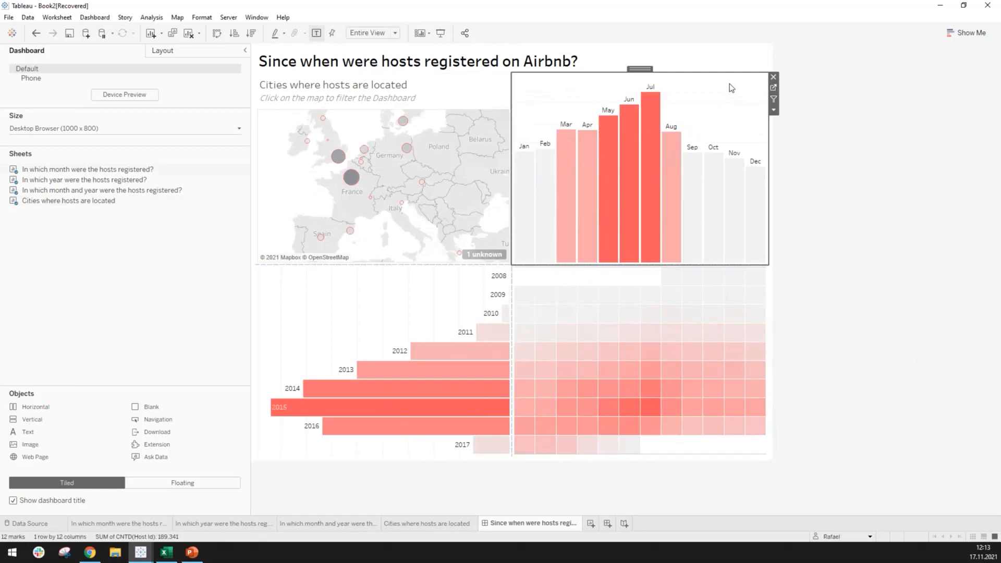
left_click(773, 88)
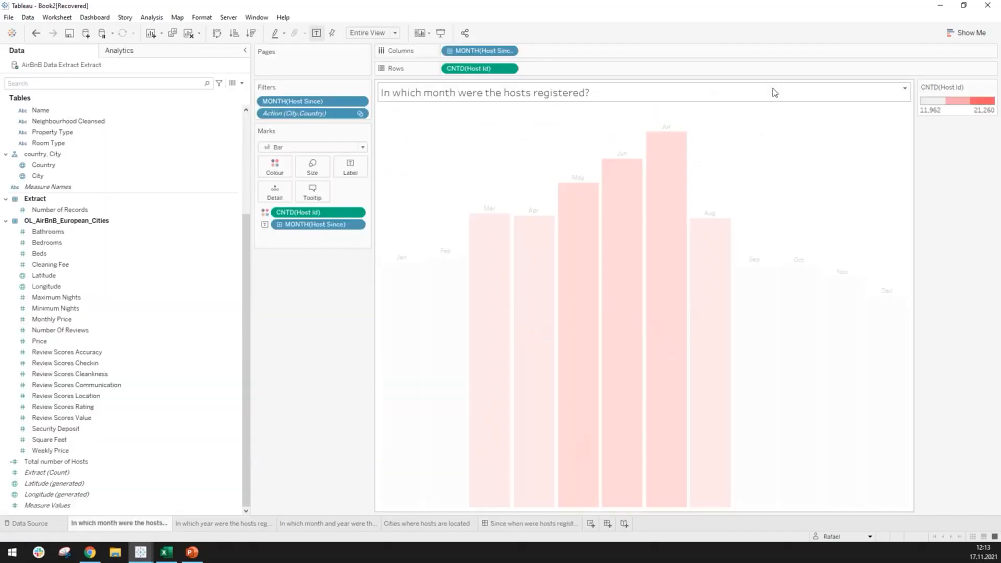
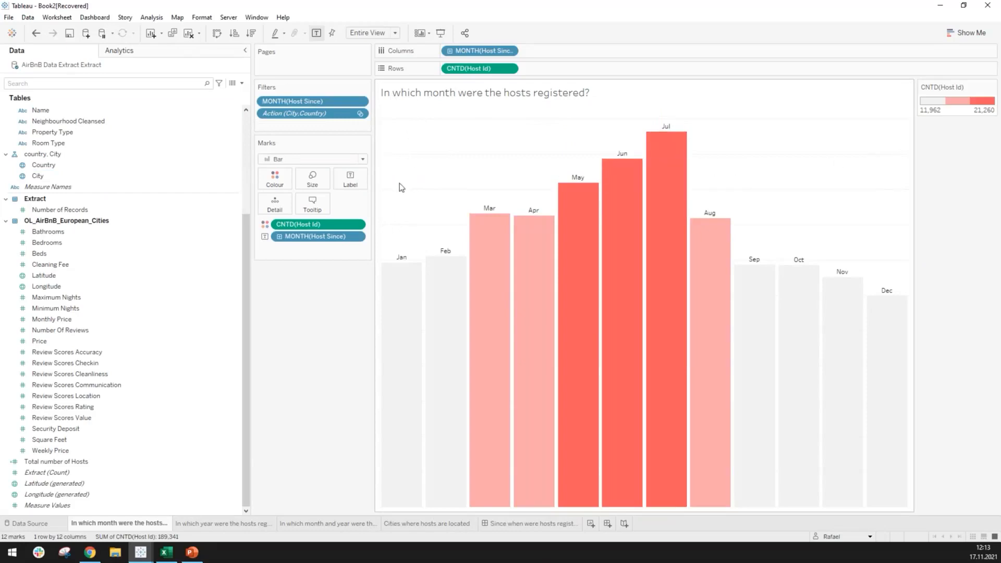
right_click(418, 137)
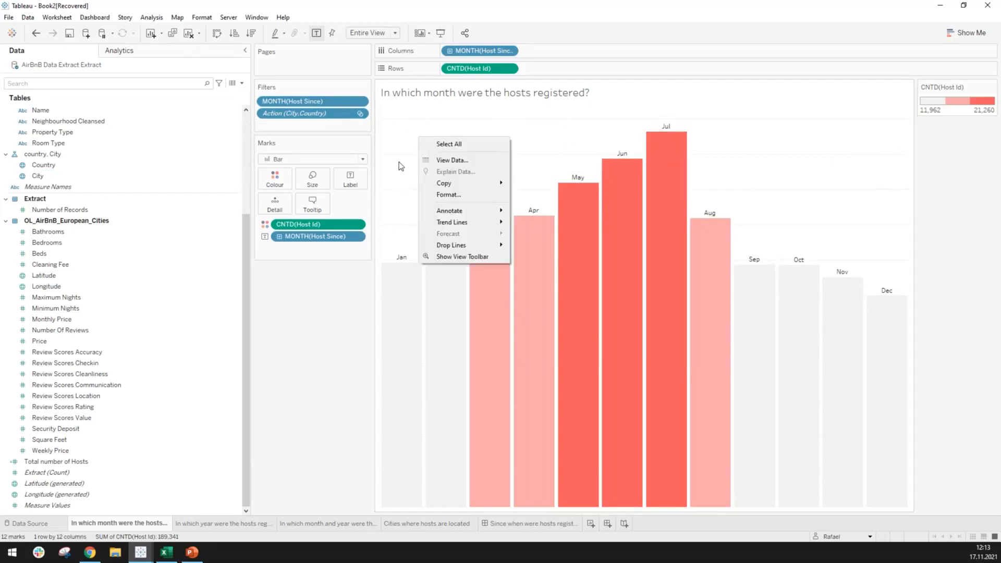
left_click(397, 155)
right_click(396, 154)
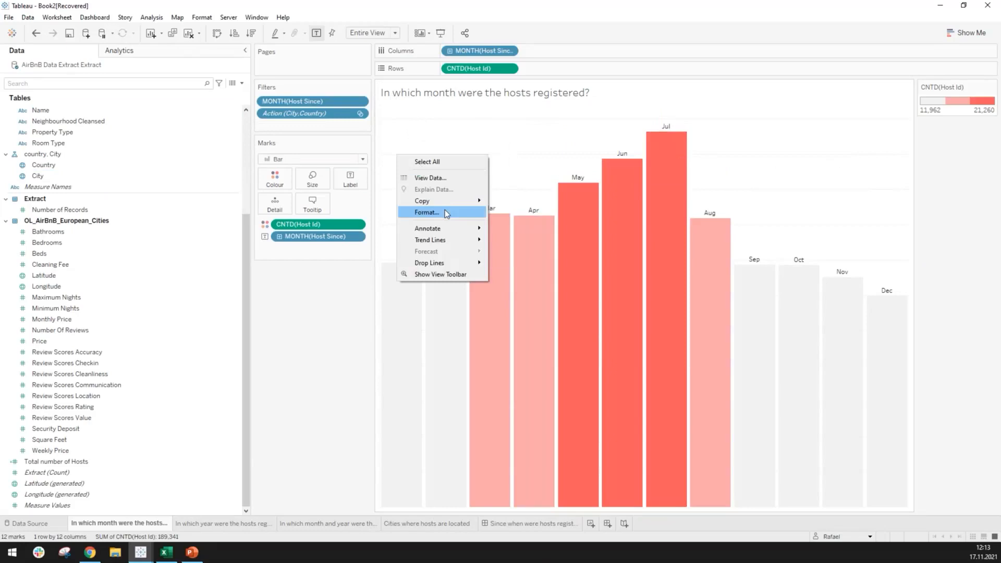
left_click(427, 213)
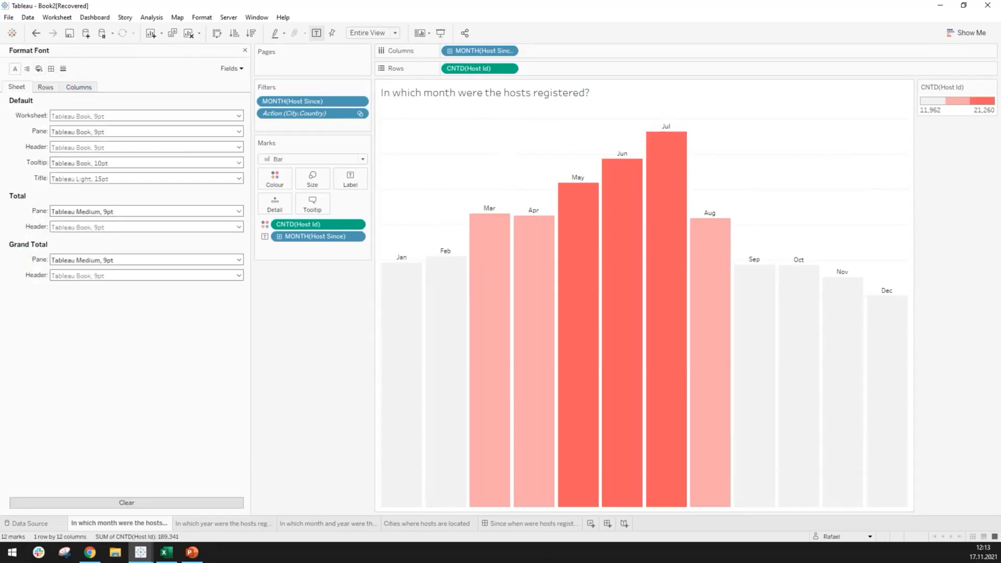
Step: Set the sheet's Grand Total pane and header borders to None, and check the row and column border settings
left_click(53, 71)
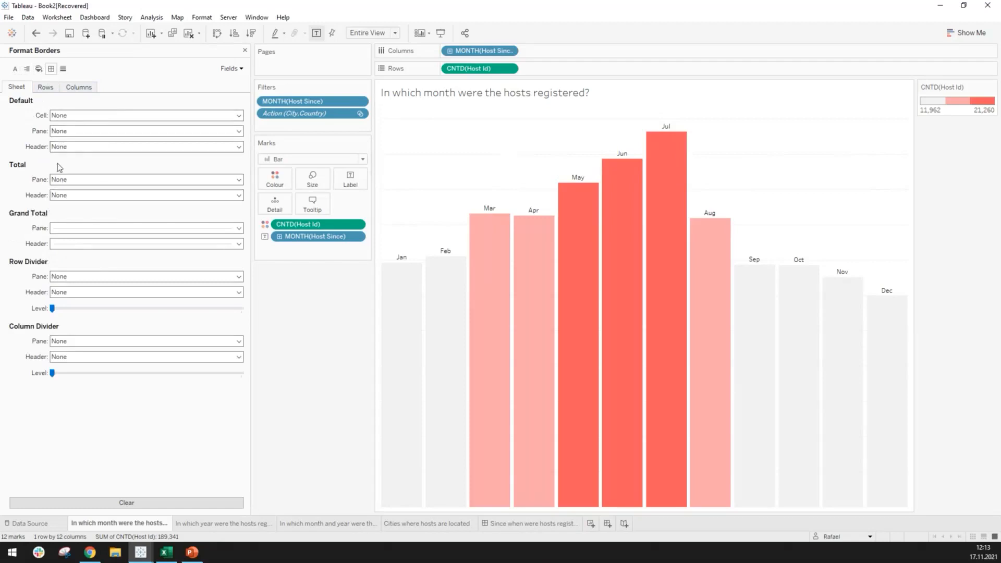
left_click(89, 228)
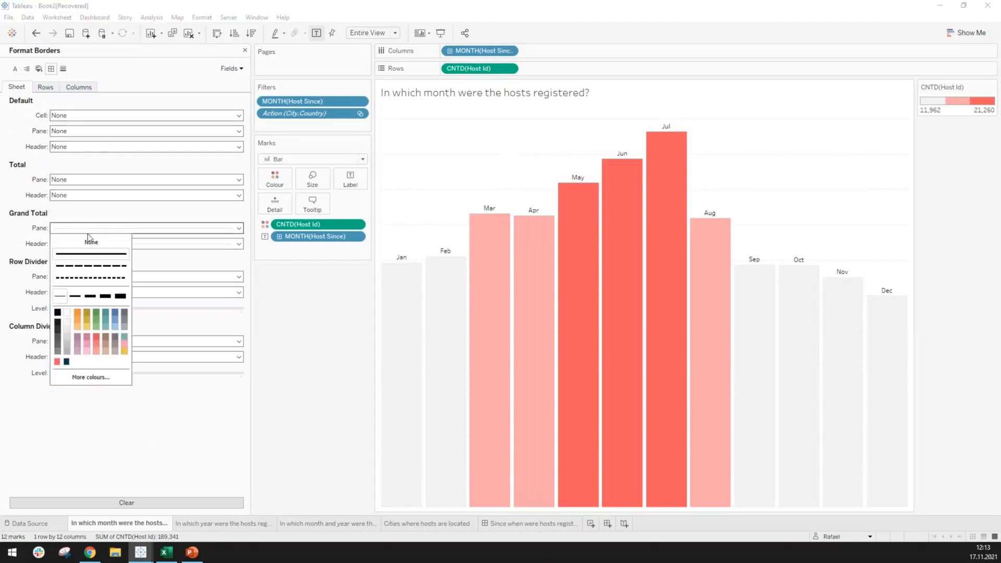
left_click(199, 244)
left_click(156, 244)
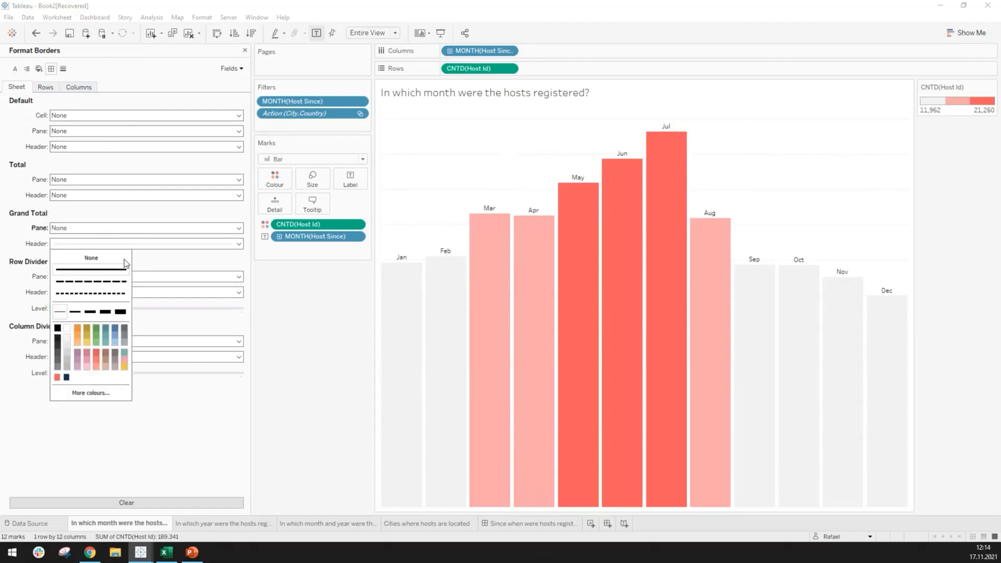
left_click(269, 435)
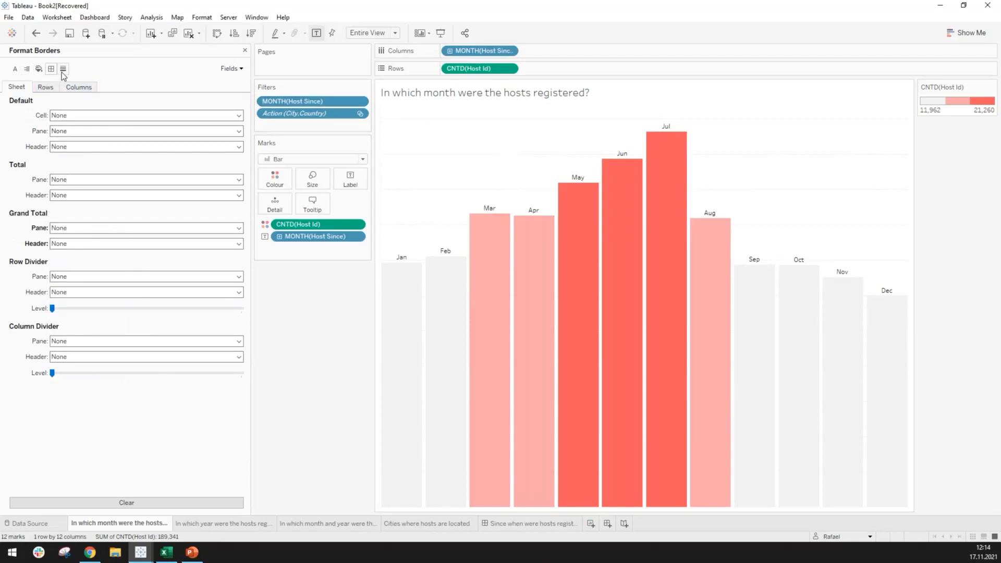
left_click(51, 88)
left_click(78, 91)
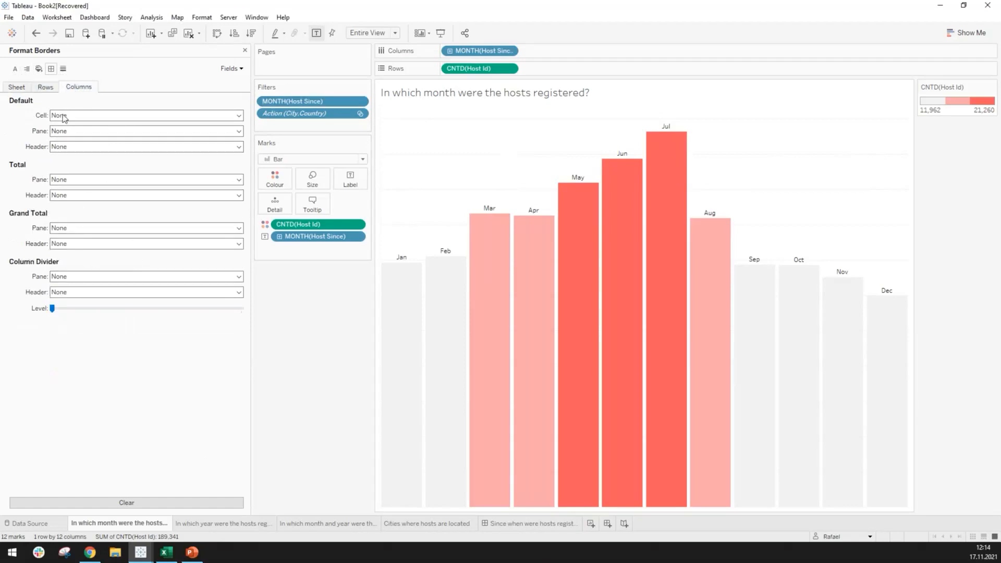
left_click(45, 88)
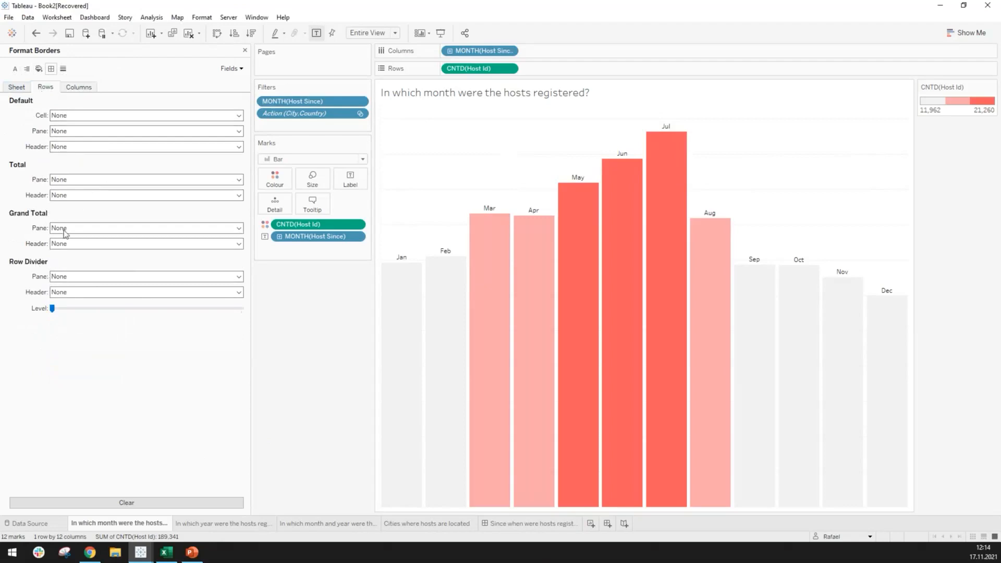
left_click(17, 88)
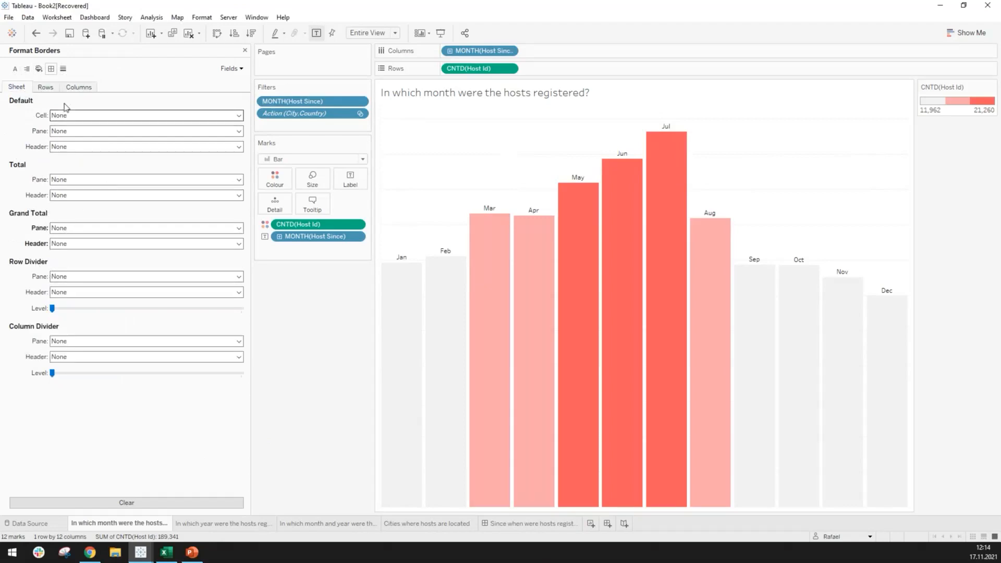
Step: Set the grid lines and zero lines for the month chart's rows to None
left_click(63, 69)
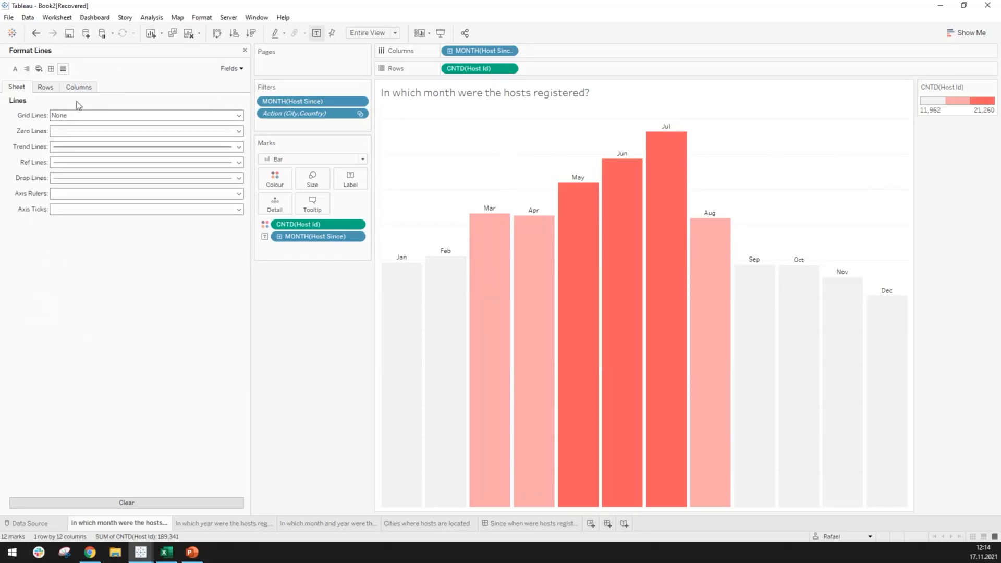
left_click(51, 89)
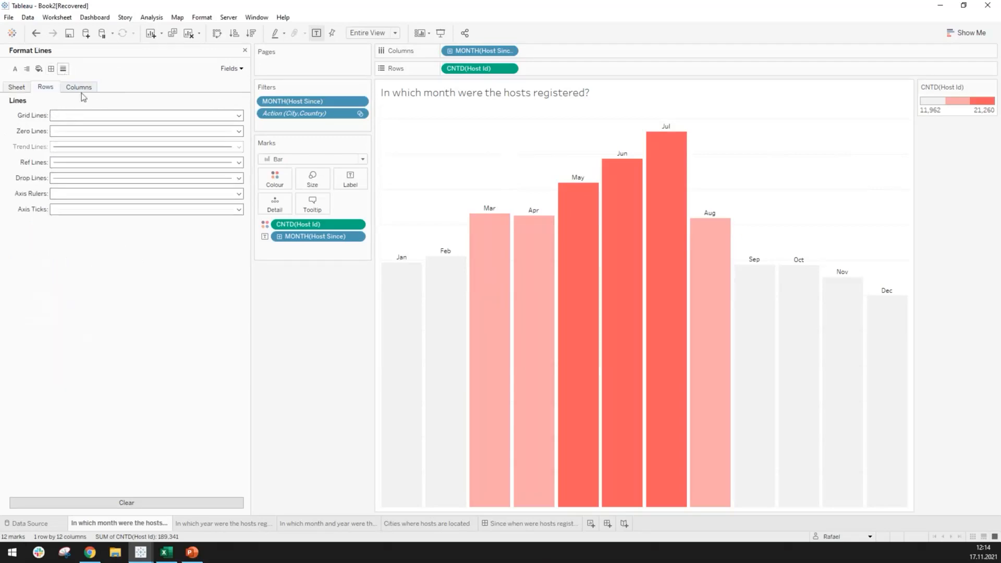
left_click(80, 120)
left_click(91, 129)
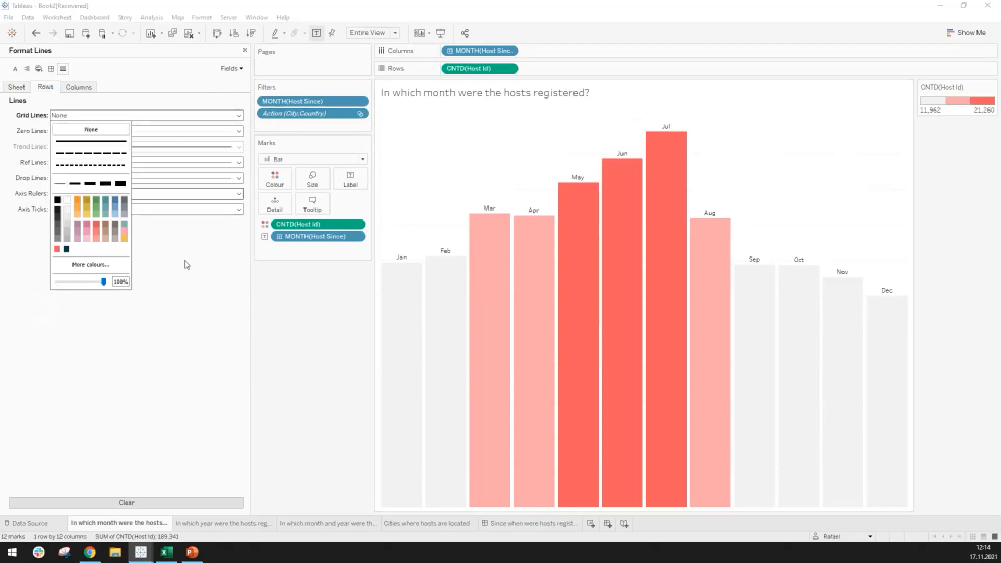
left_click(208, 288)
left_click(96, 131)
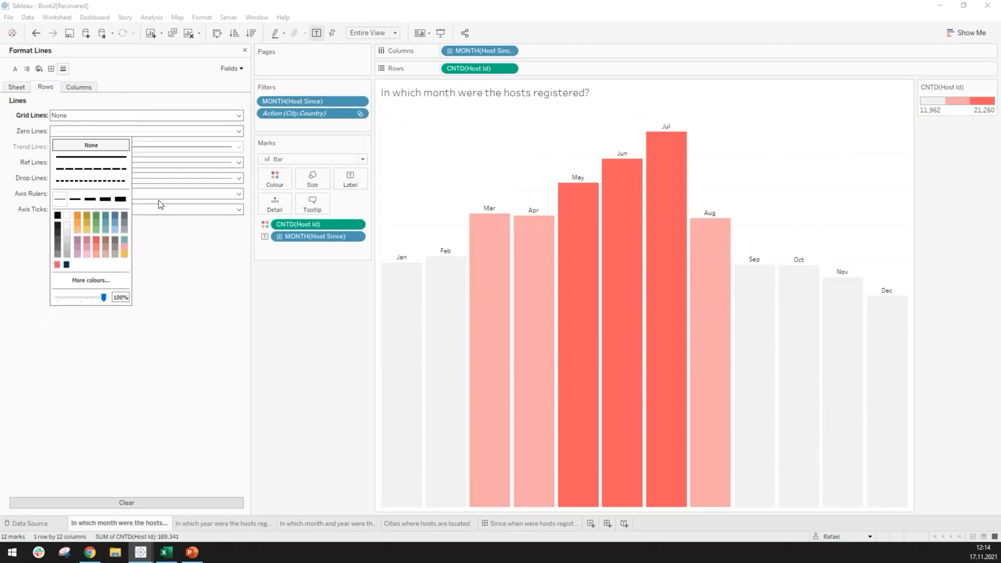
left_click(91, 146)
Step: Set the axis rulers, axis ticks and drop lines for the month chart's rows to None
left_click(98, 194)
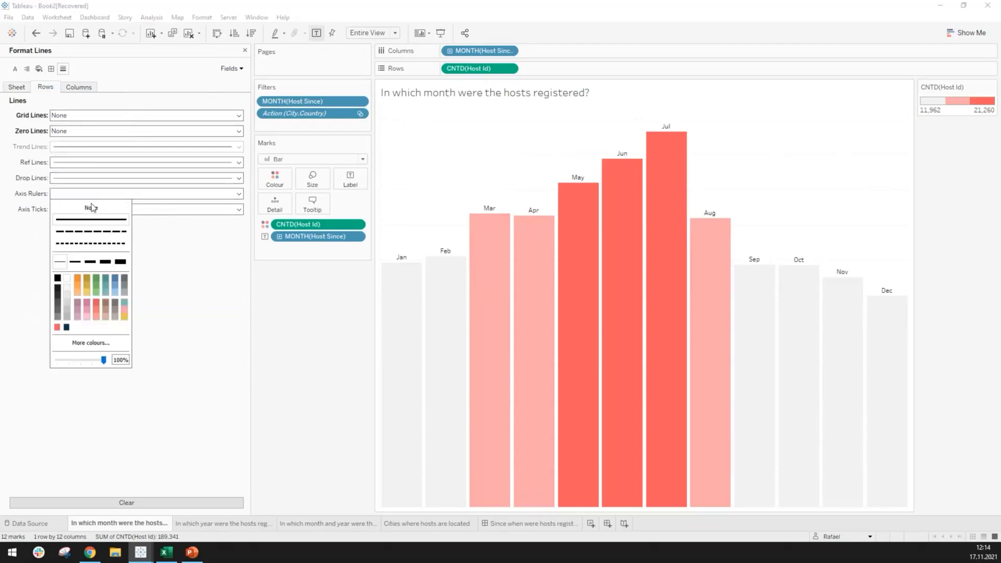
left_click(91, 208)
left_click(152, 258)
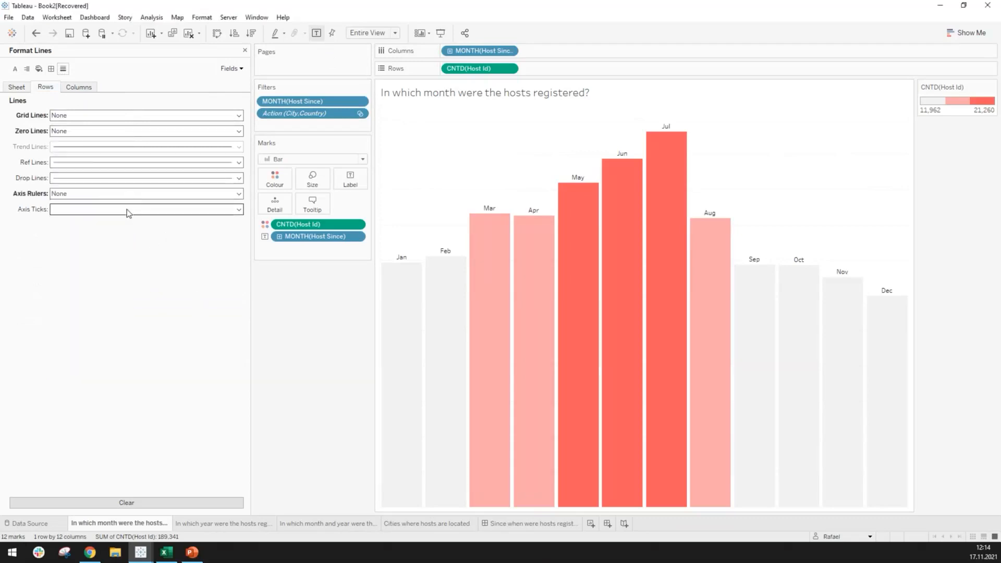
left_click(127, 208)
left_click(90, 223)
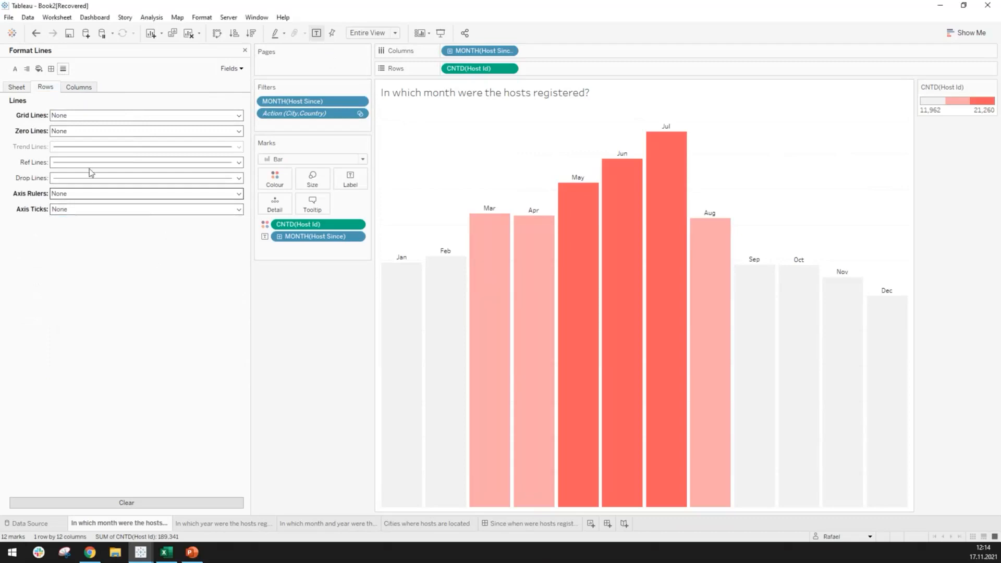
left_click(73, 177)
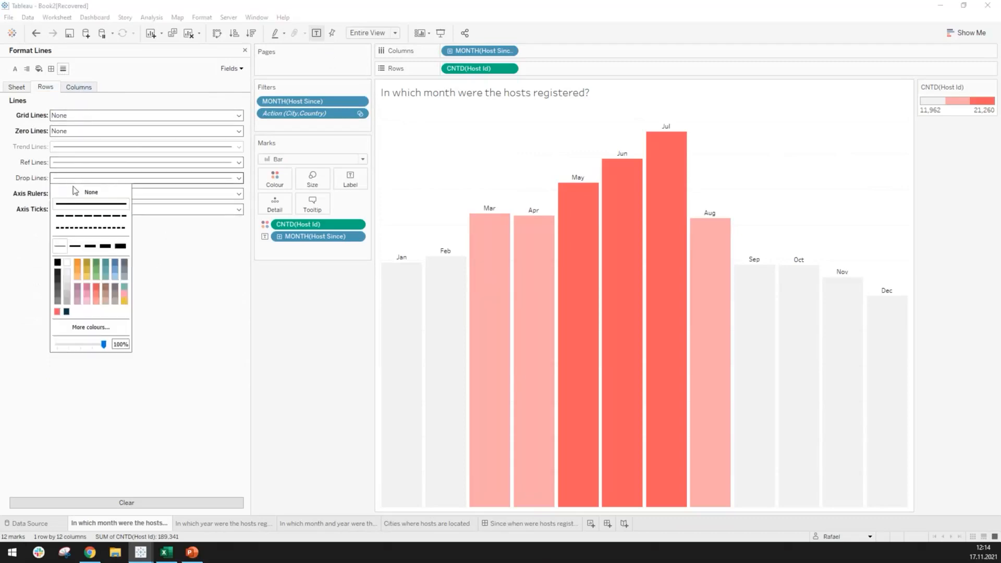
left_click(91, 194)
Step: Set the zero lines, axis rulers and axis ticks for the month chart's columns to None
left_click(87, 89)
left_click(92, 132)
left_click(92, 145)
left_click(177, 261)
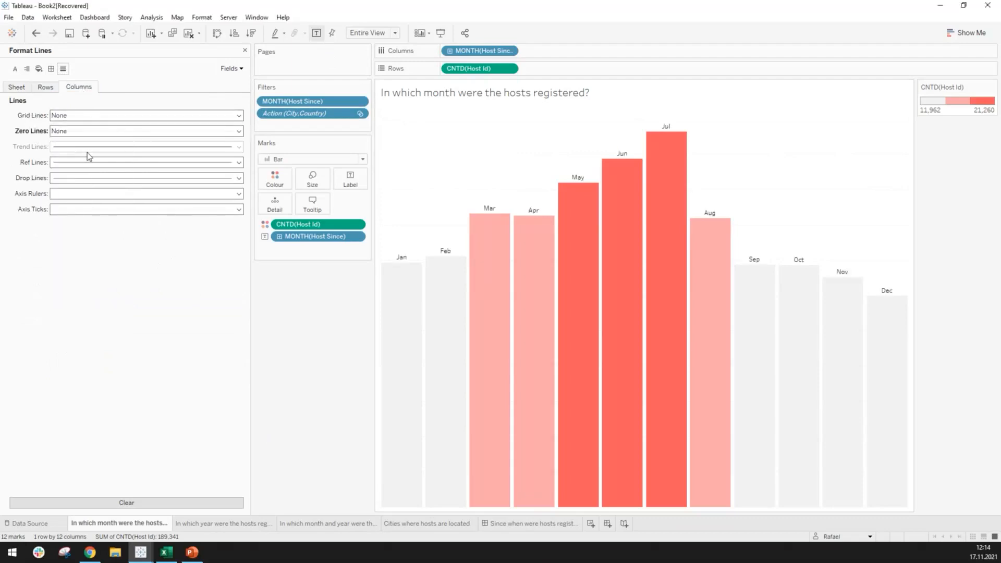
left_click(75, 195)
left_click(119, 207)
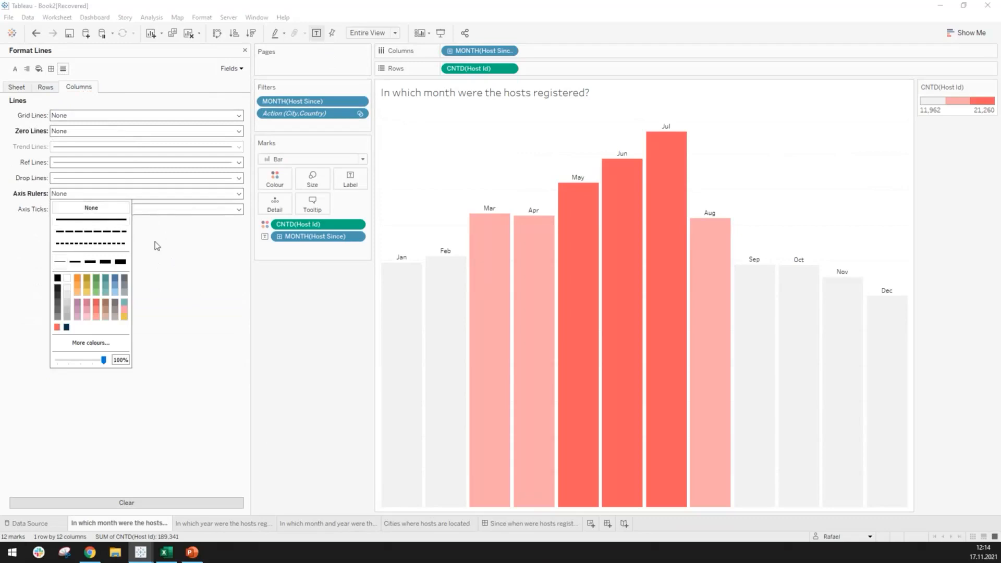
left_click(155, 242)
left_click(146, 214)
left_click(70, 223)
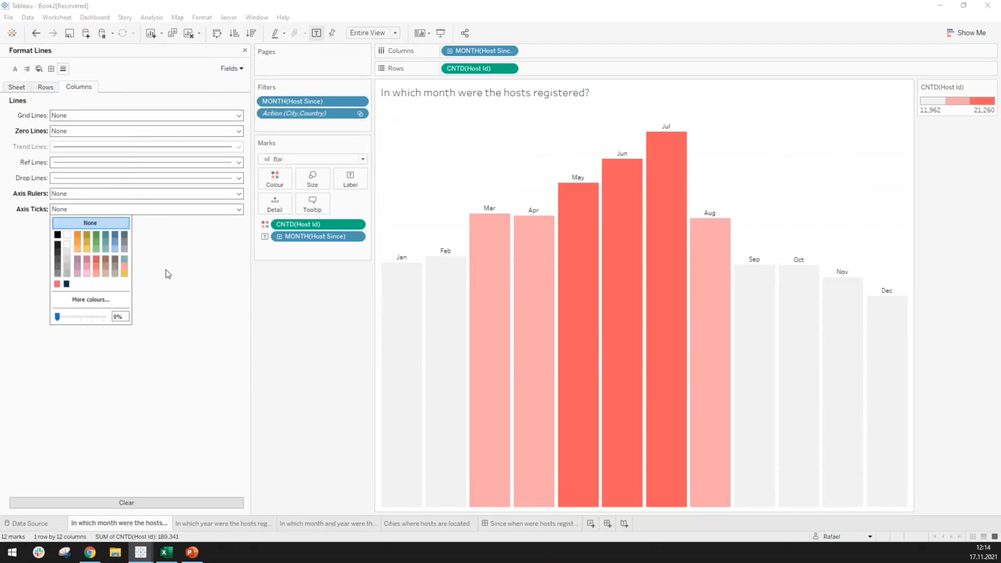
left_click(166, 270)
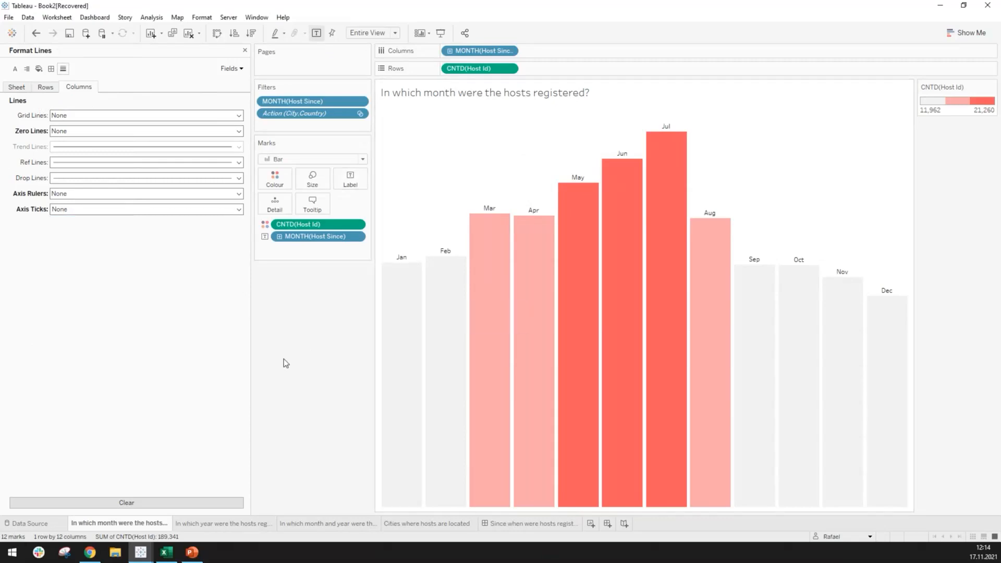
Step: Open the formatting of the sheet showing host registrations by year and check its column and row border settings
left_click(243, 523)
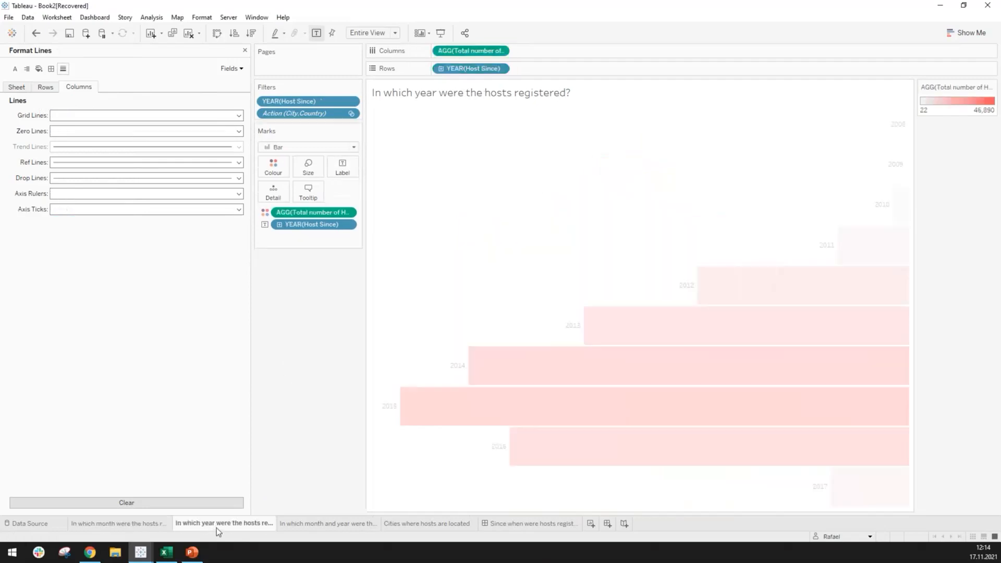
right_click(442, 122)
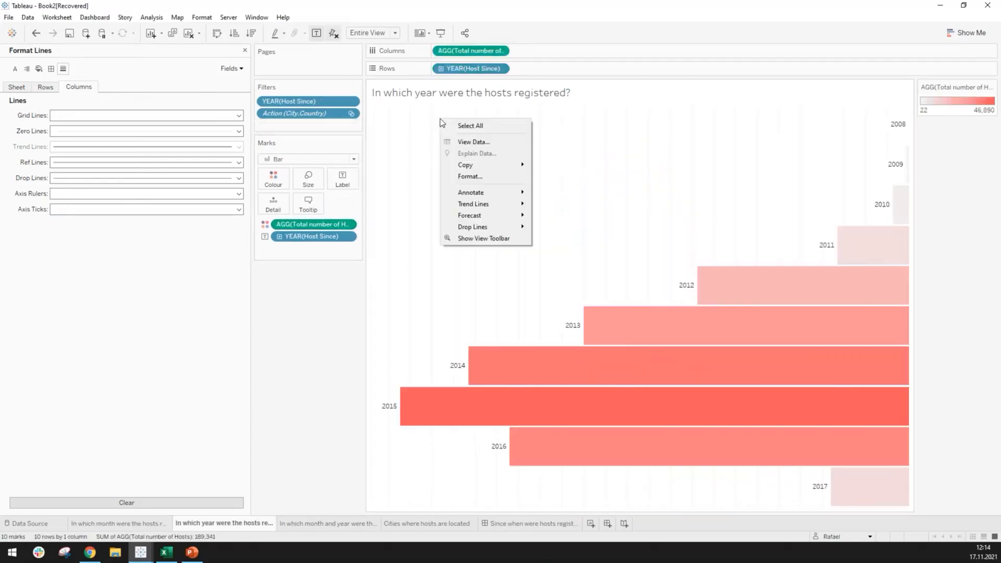
left_click(492, 177)
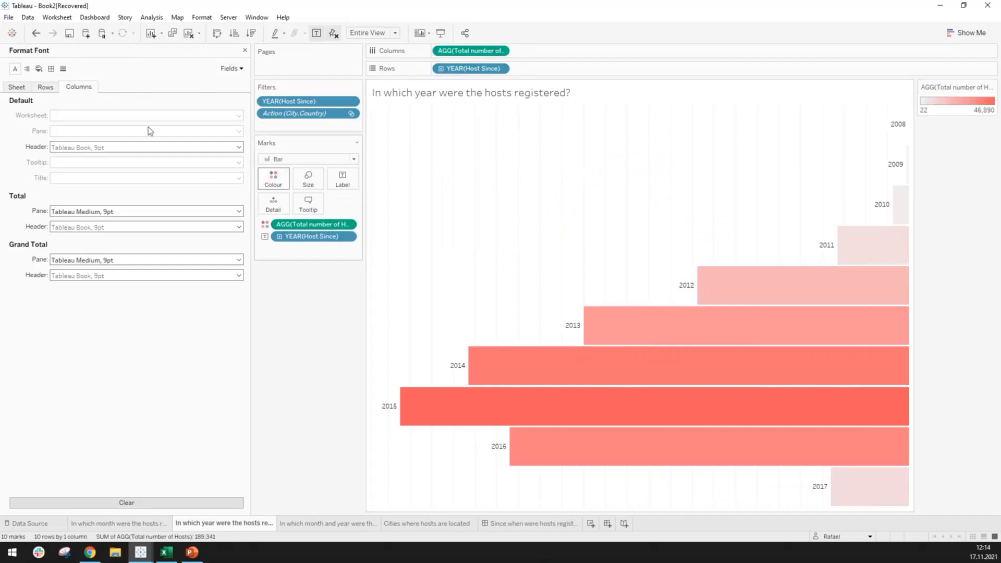
left_click(52, 70)
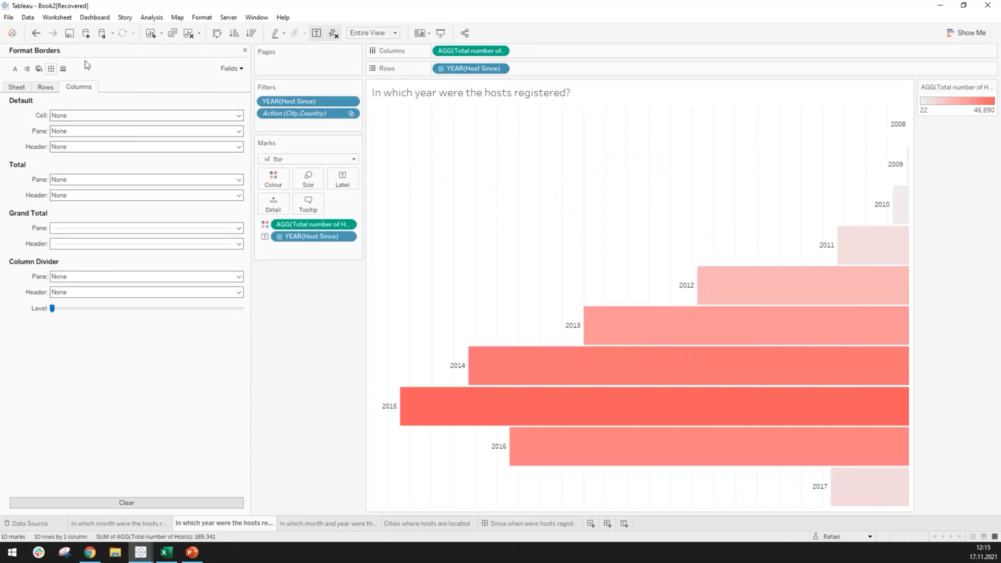
left_click(49, 91)
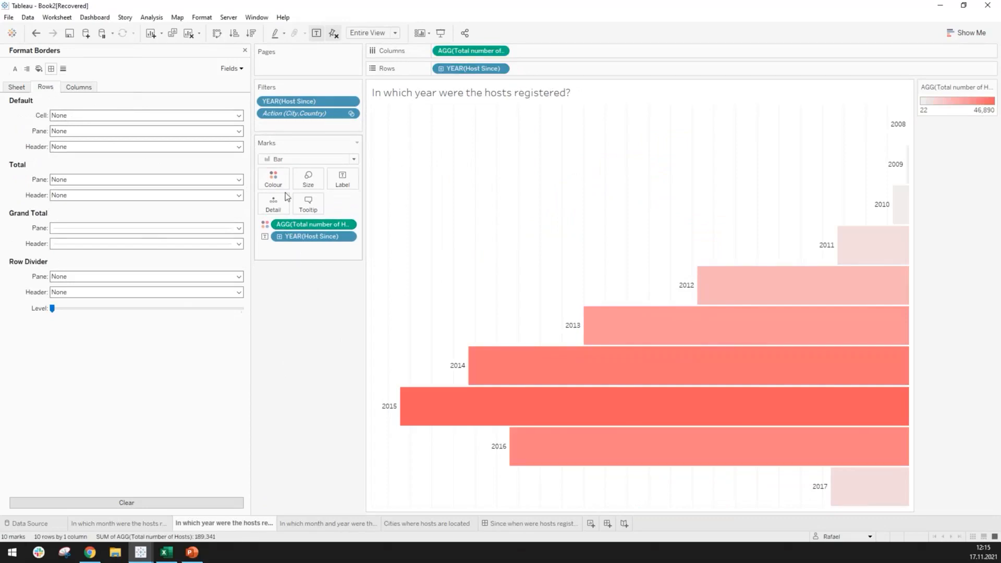
Step: Try solid orange default cell and pane borders on the year chart's rows
left_click(73, 116)
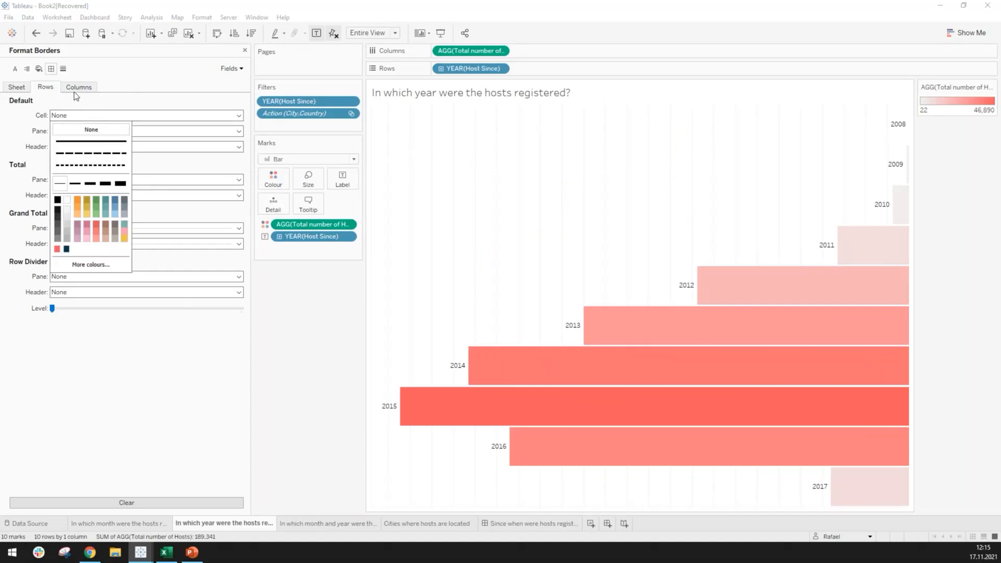
left_click(63, 70)
left_click(51, 69)
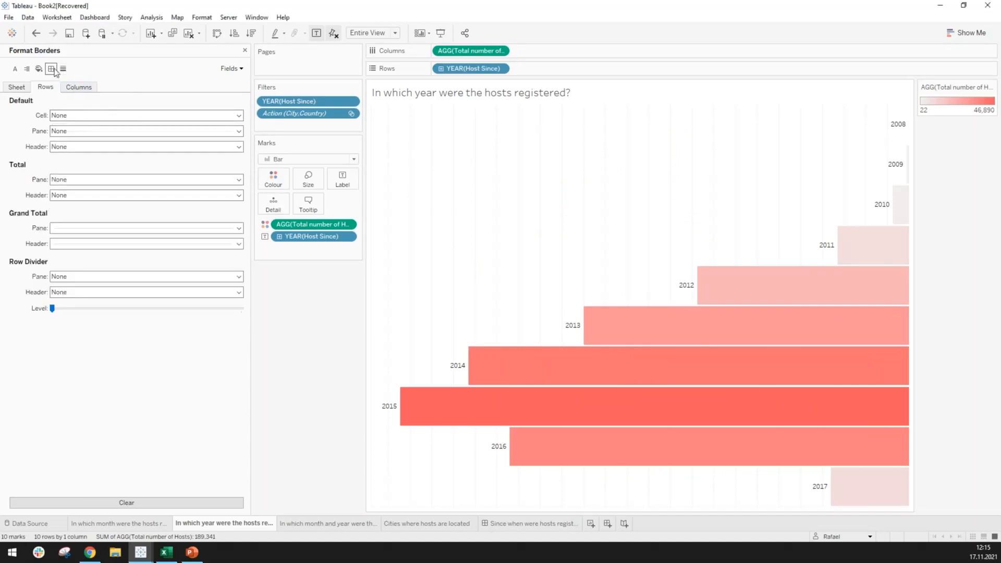
left_click(68, 116)
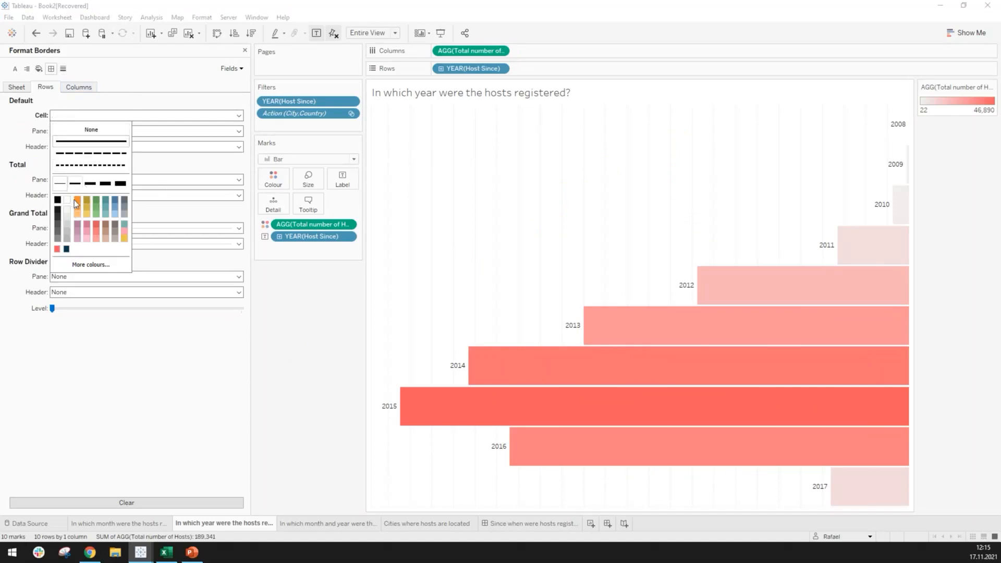
left_click(165, 133)
left_click(79, 215)
left_click(299, 308)
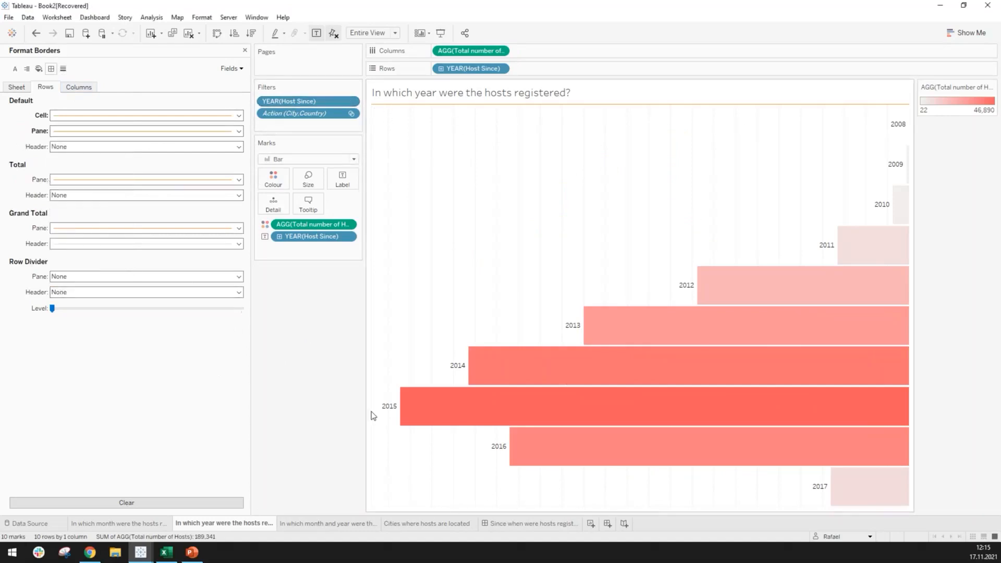
Step: Try solid grid lines and solid orange zero lines at the thickest width on the year chart's rows
left_click(63, 69)
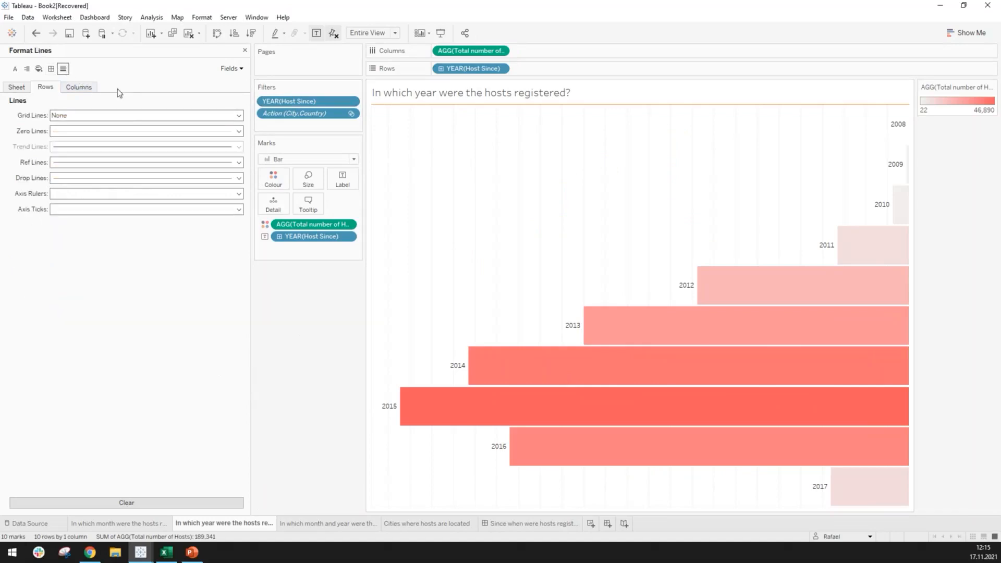
left_click(127, 117)
left_click(118, 139)
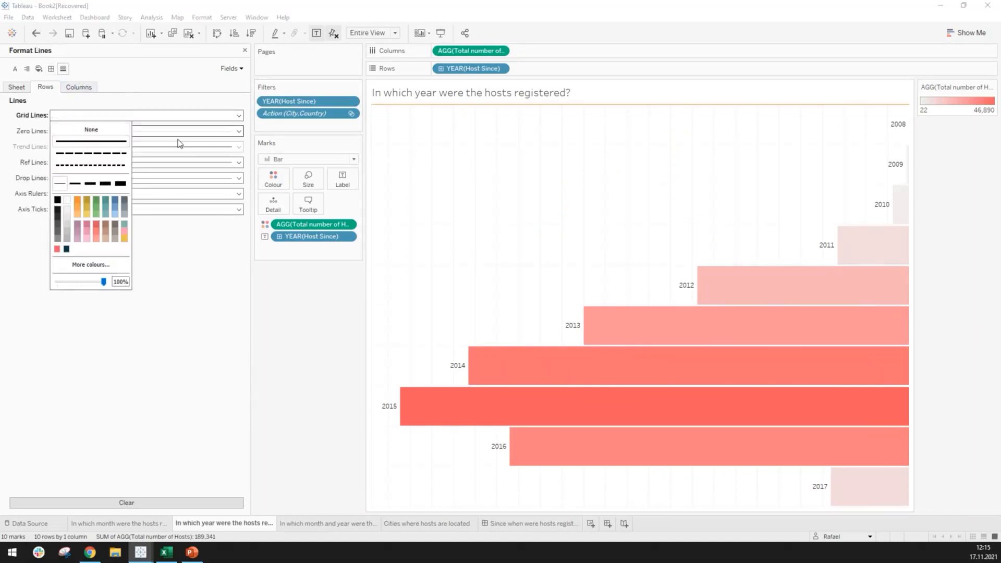
left_click(180, 132)
left_click(91, 156)
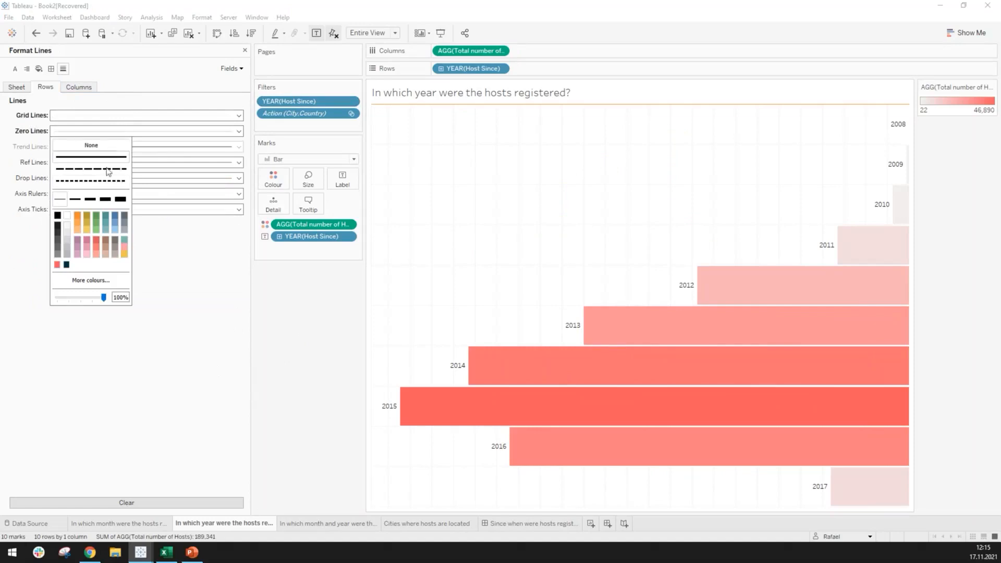
left_click(80, 215)
left_click(120, 198)
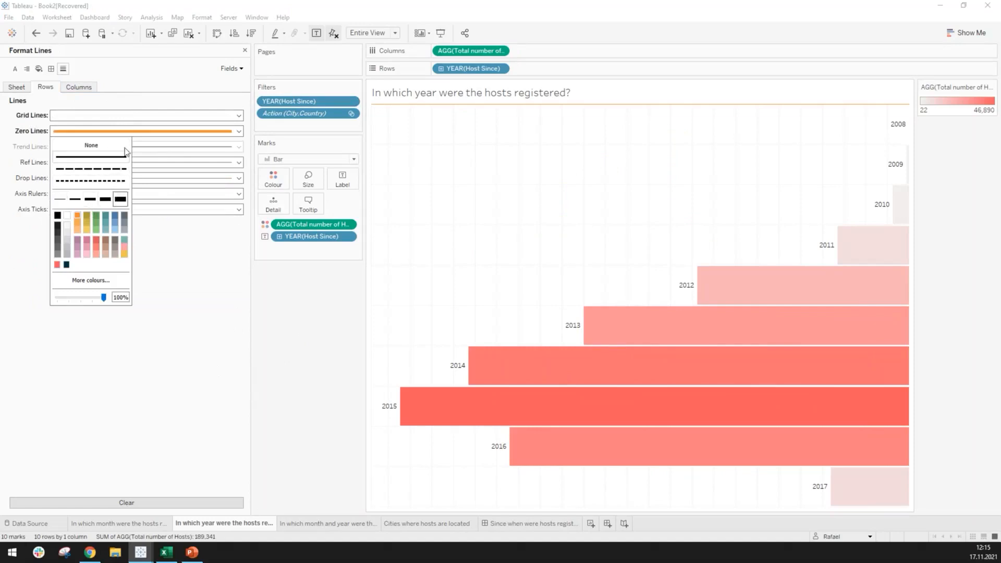
Step: Try thick orange grid lines and medium-width orange drop lines on the year chart's rows
left_click(141, 119)
left_click(105, 182)
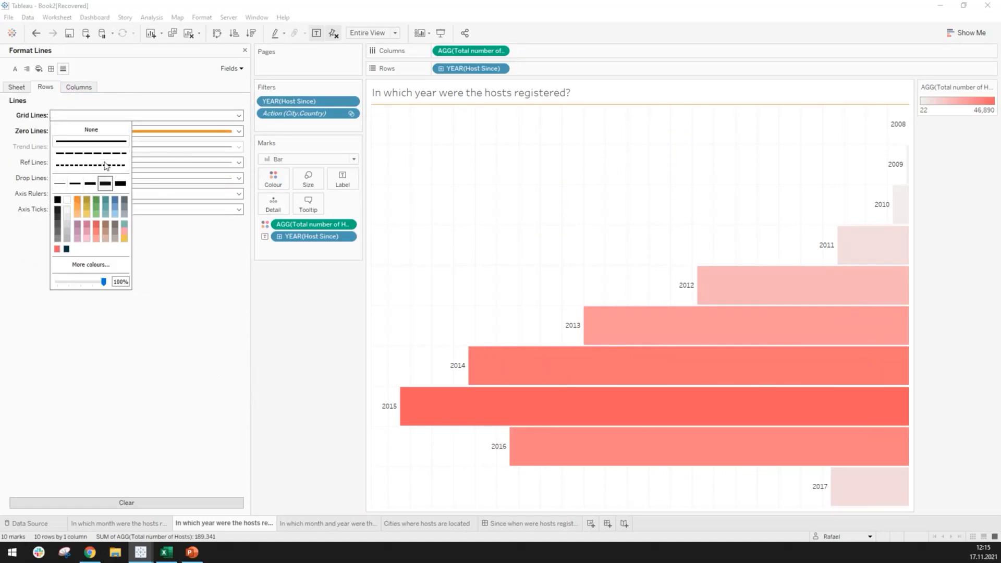
left_click(79, 203)
left_click(165, 157)
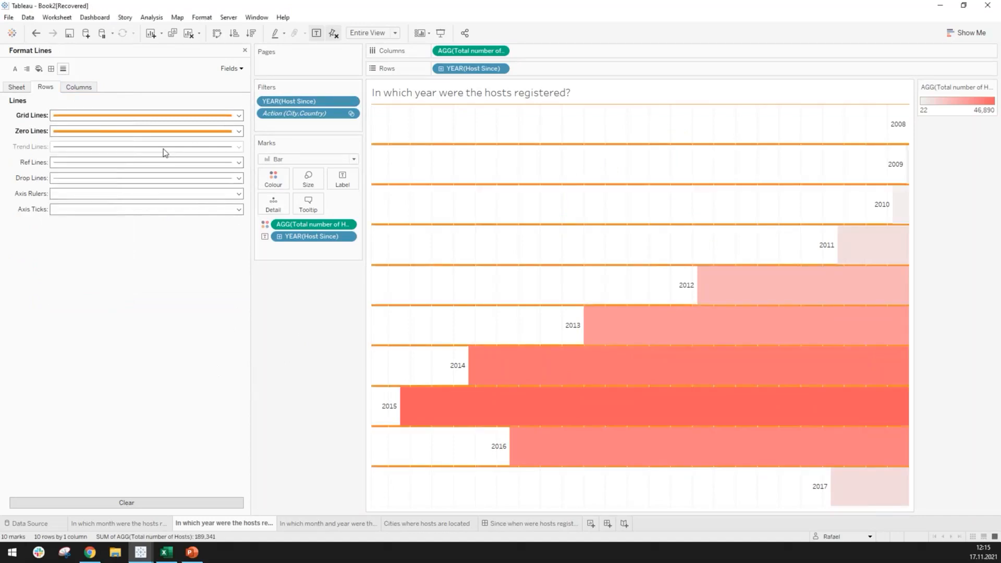
left_click(118, 178)
left_click(89, 245)
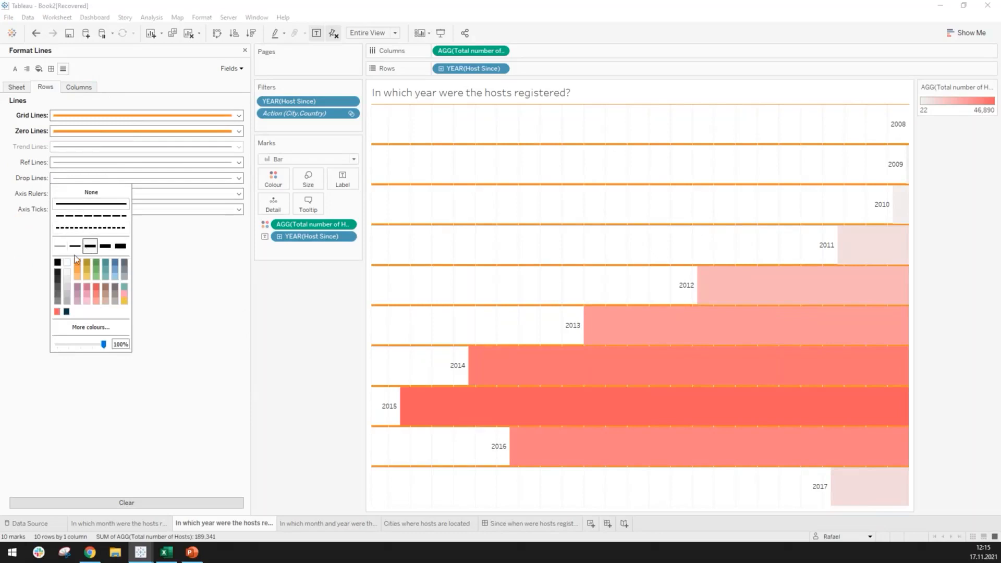
left_click(210, 314)
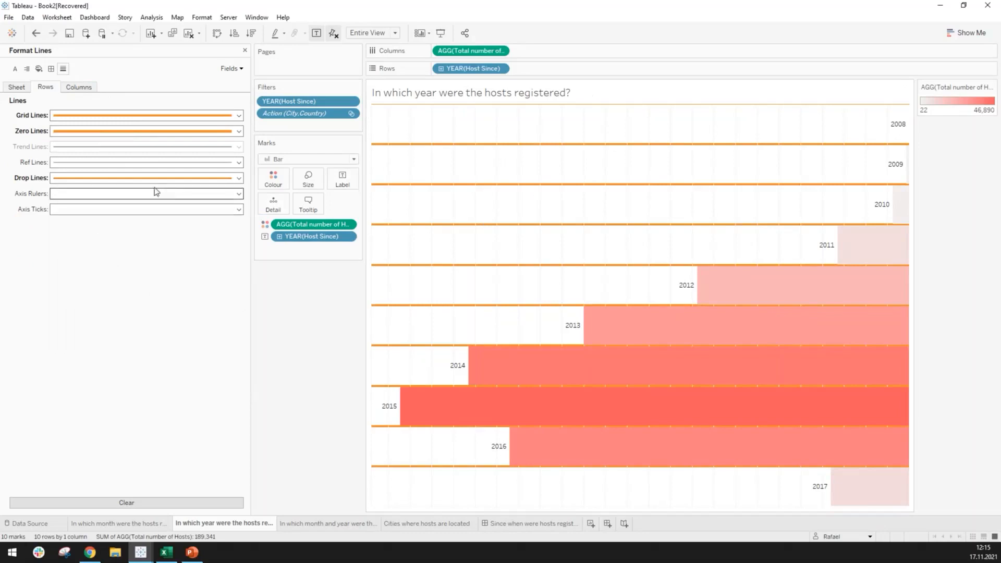
Step: Set the grid, zero, reference and drop lines for the year chart's rows to None
left_click(172, 119)
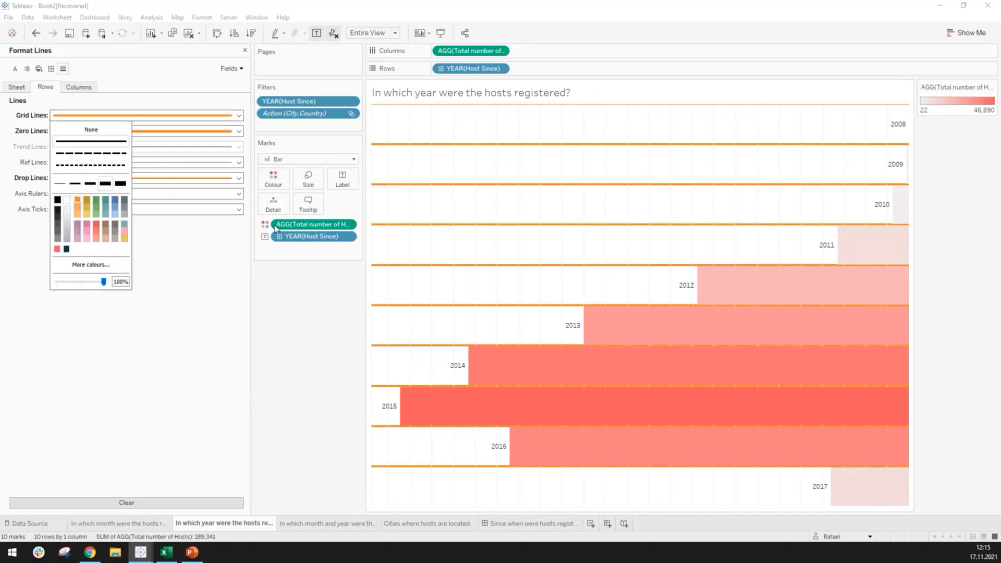
left_click(106, 135)
left_click(150, 131)
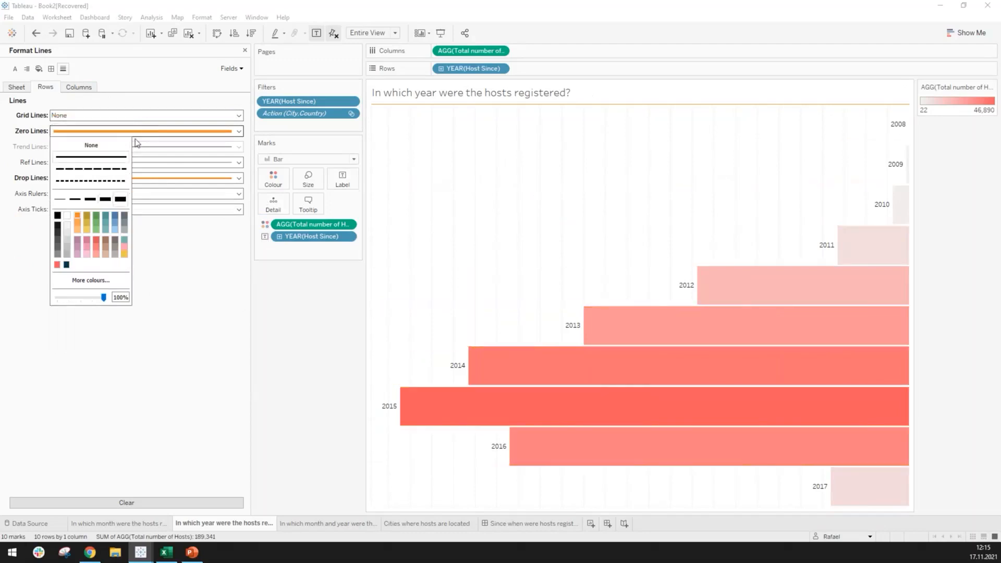
left_click(92, 145)
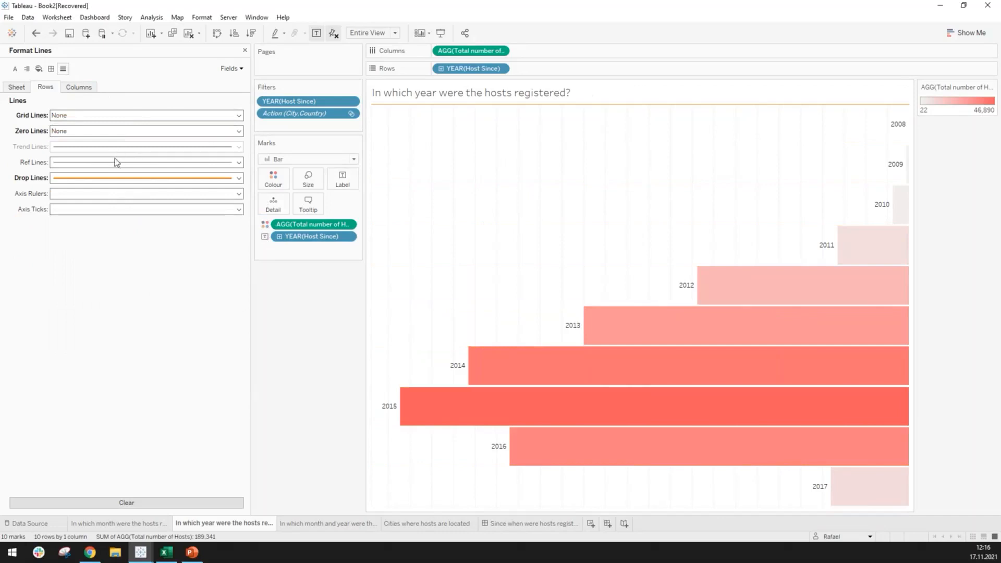
left_click(115, 160)
left_click(106, 178)
left_click(150, 179)
left_click(91, 192)
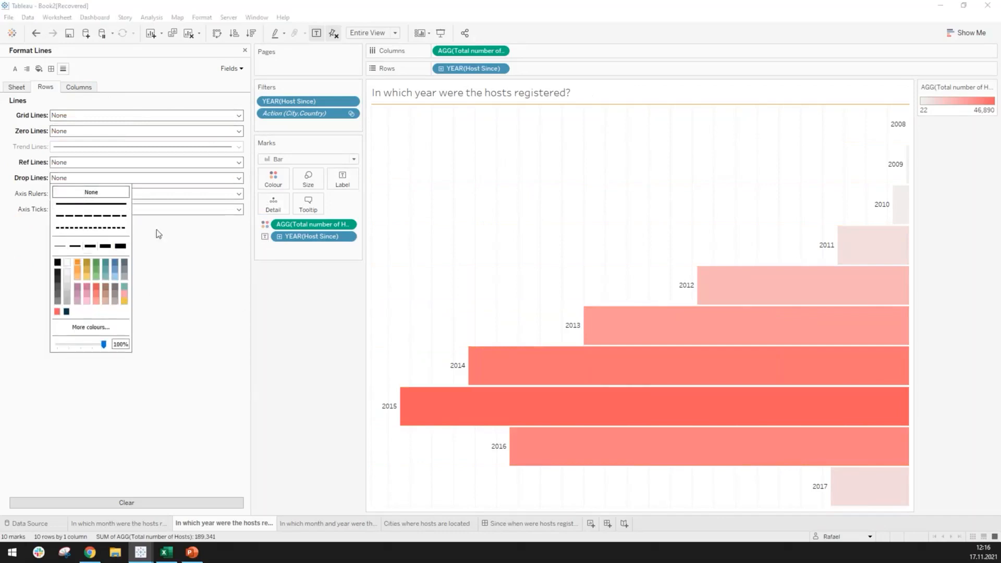
Step: Set the axis rulers and axis ticks for the year chart's rows to None
left_click(171, 194)
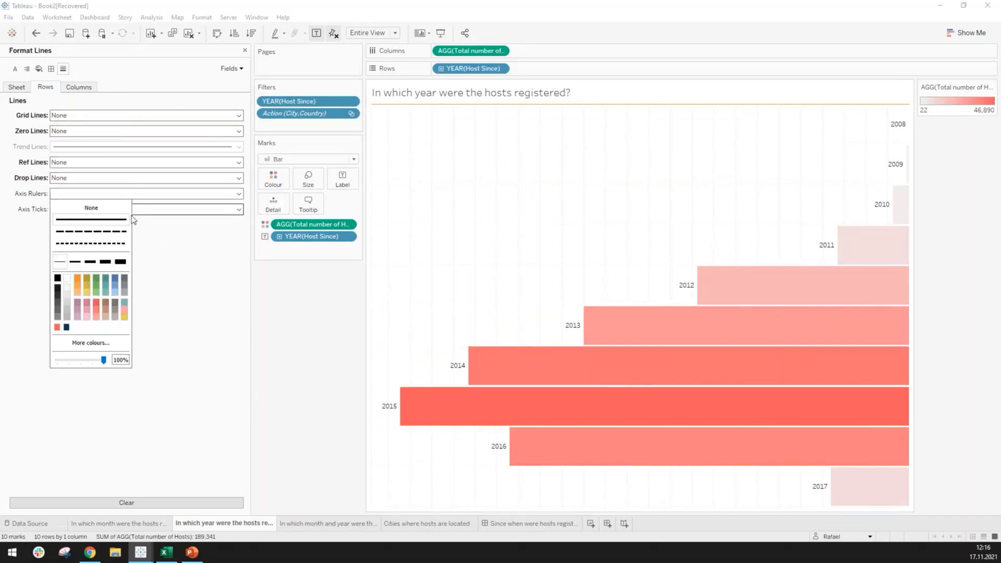
left_click(116, 211)
left_click(164, 208)
left_click(118, 224)
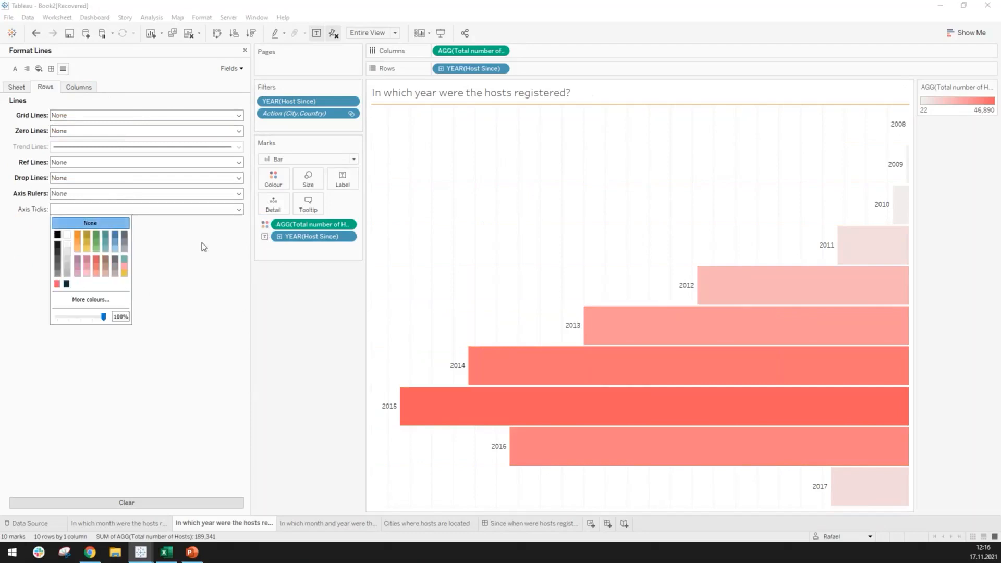
left_click(207, 245)
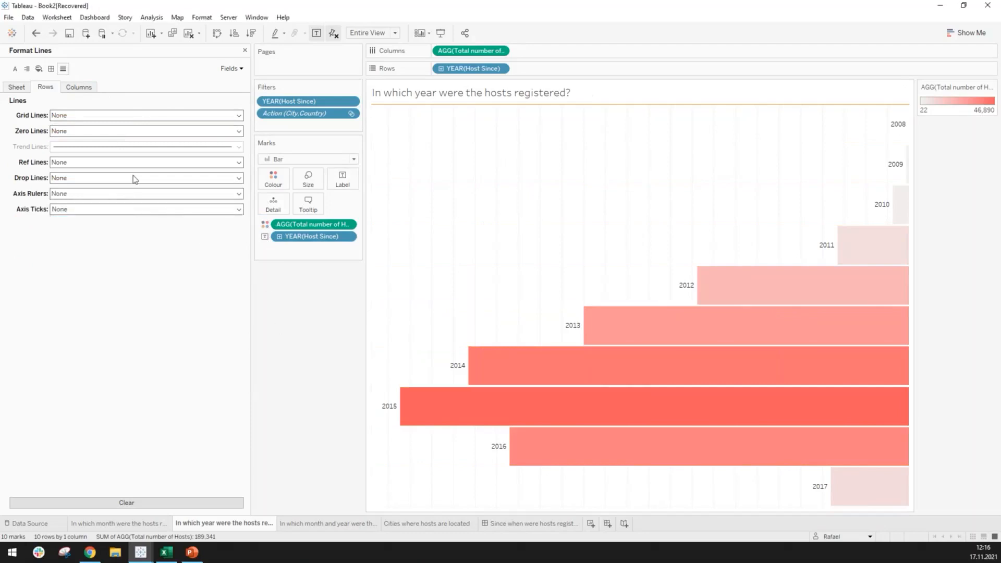
Step: Set the grid, zero and reference lines for the year chart's columns to None
left_click(73, 89)
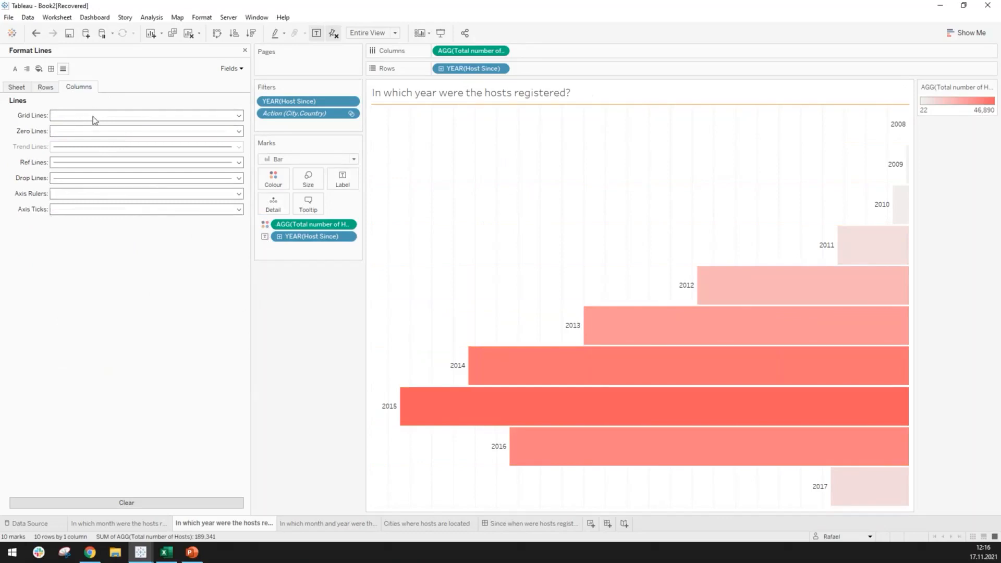
left_click(93, 116)
left_click(137, 130)
left_click(114, 142)
left_click(124, 164)
left_click(119, 178)
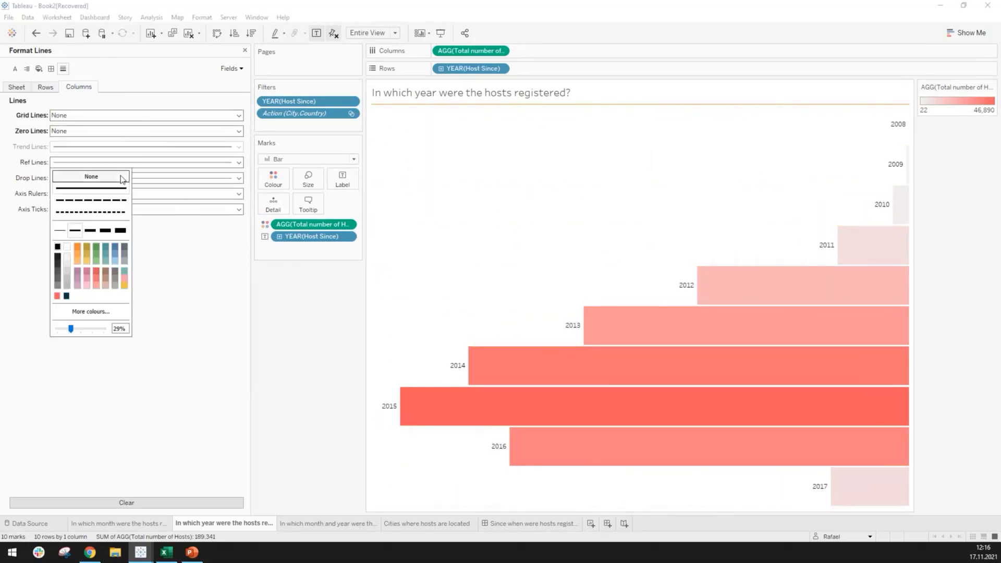
Step: Set the drop lines, axis rulers and axis ticks for the year chart's columns to None
left_click(151, 179)
left_click(106, 196)
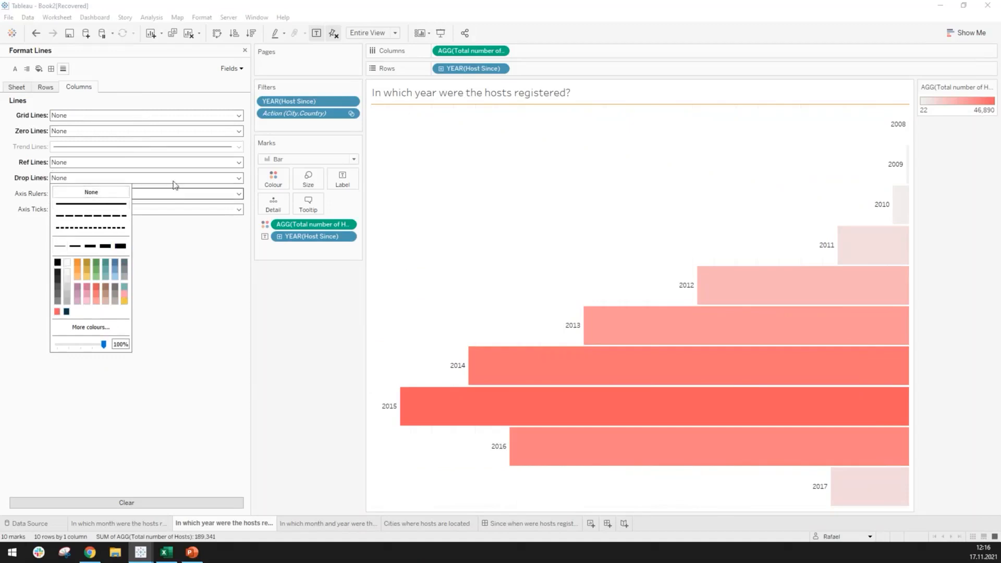
left_click(132, 196)
left_click(128, 208)
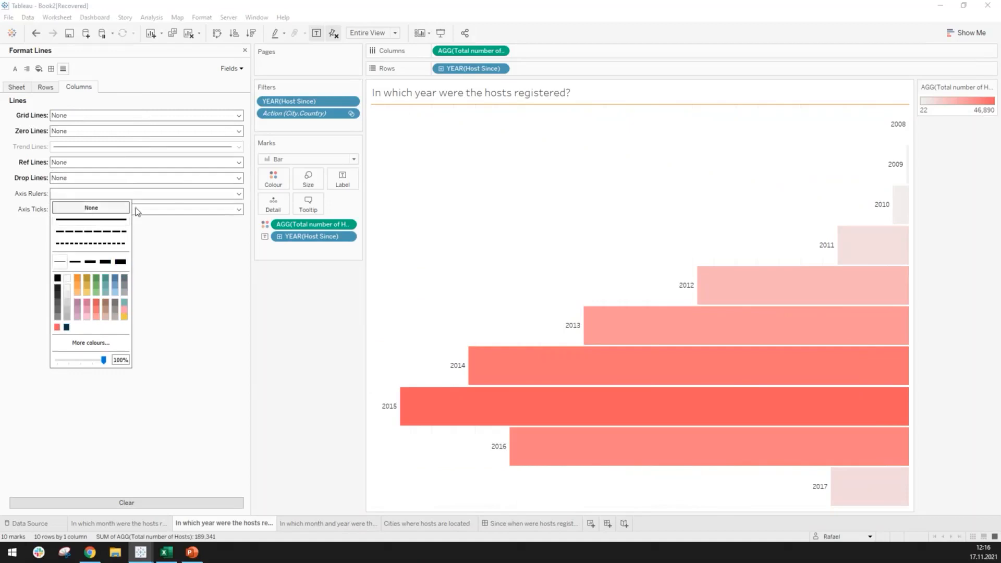
left_click(151, 210)
left_click(185, 246)
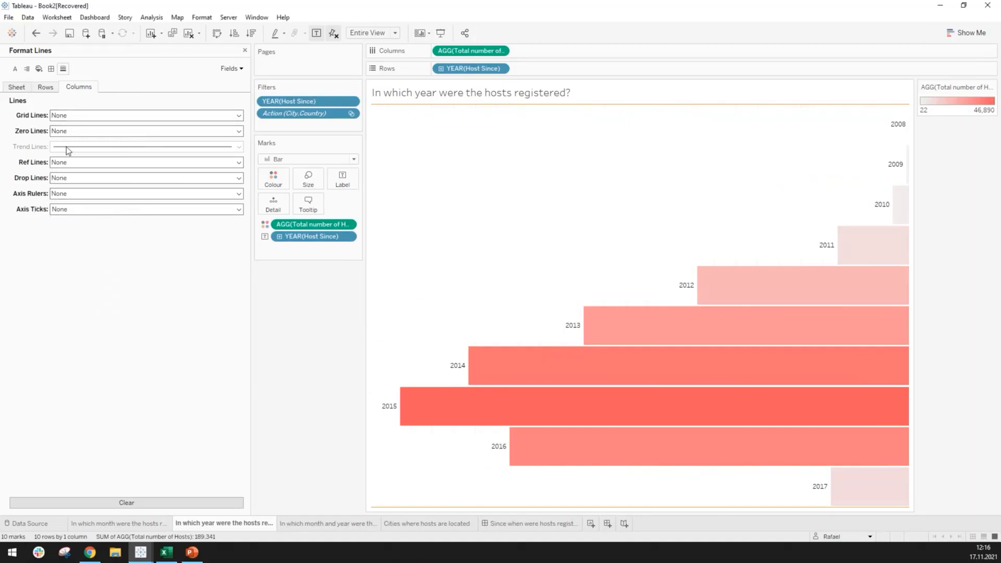
Step: Set the default cell and pane borders for the year chart's rows to None
left_click(44, 90)
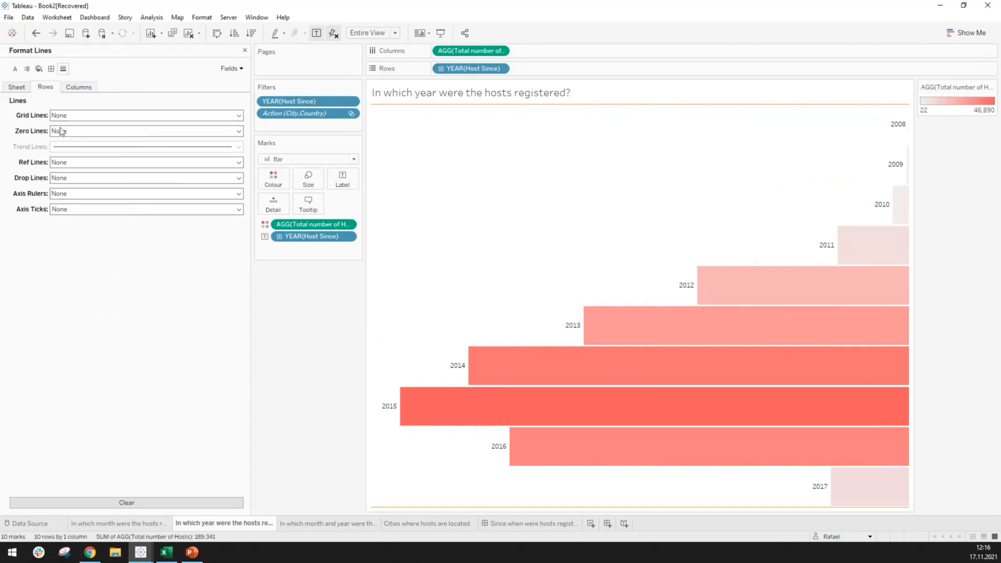
left_click(51, 68)
left_click(81, 115)
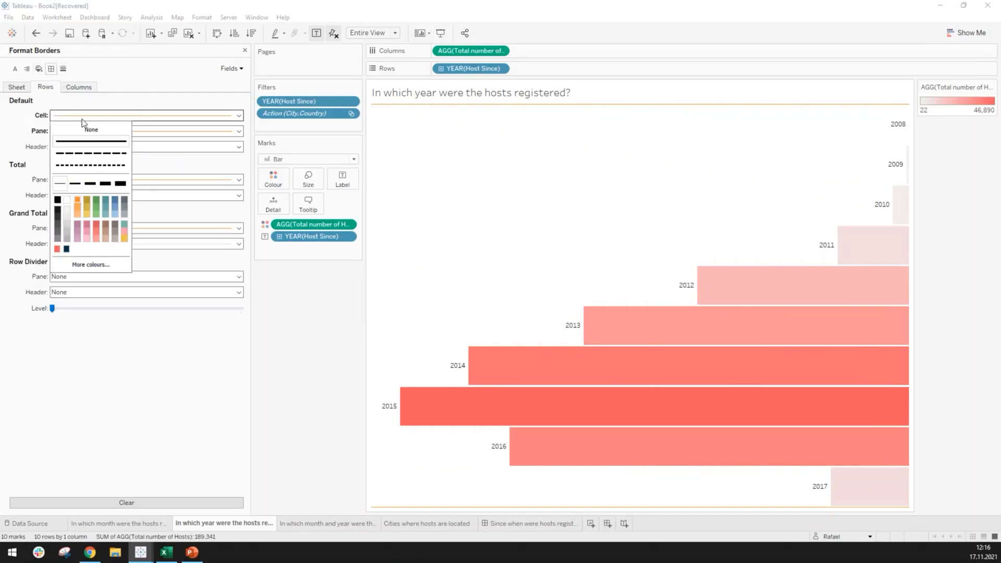
left_click(85, 130)
left_click(182, 131)
left_click(90, 146)
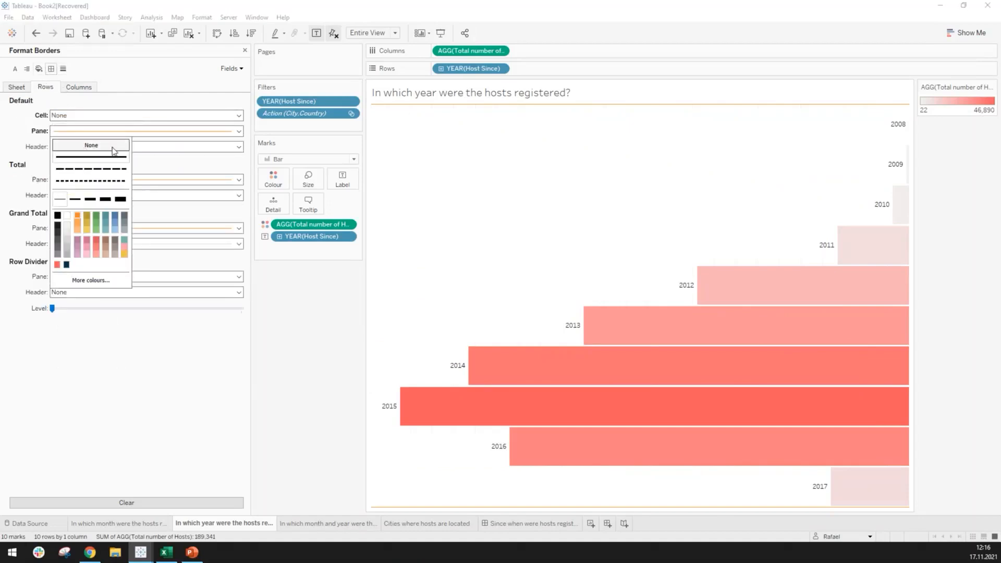
Step: Set the Grand Total header border for the year chart's rows to None, and open the border settings for the whole sheet
left_click(150, 179)
left_click(181, 366)
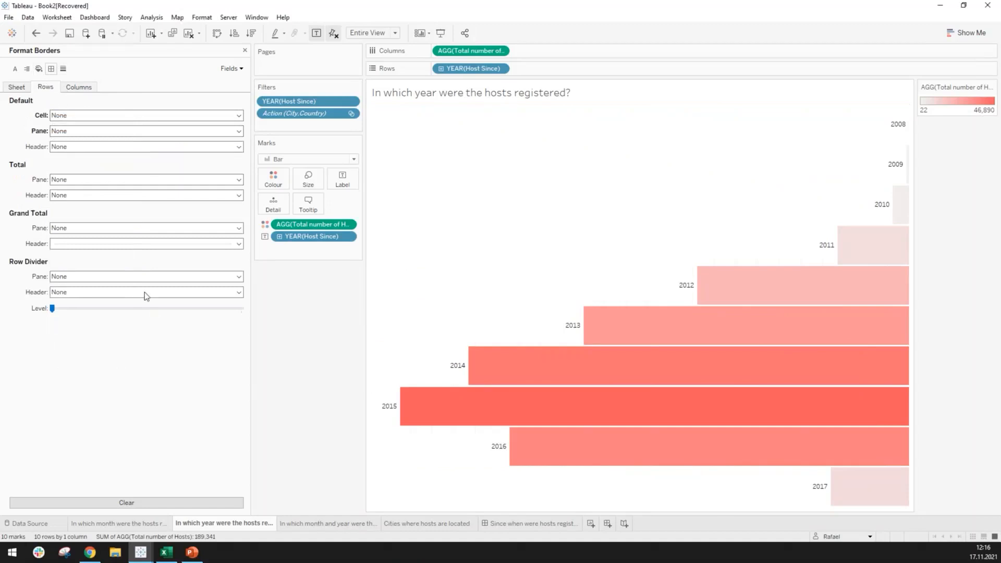
left_click(139, 244)
left_click(263, 330)
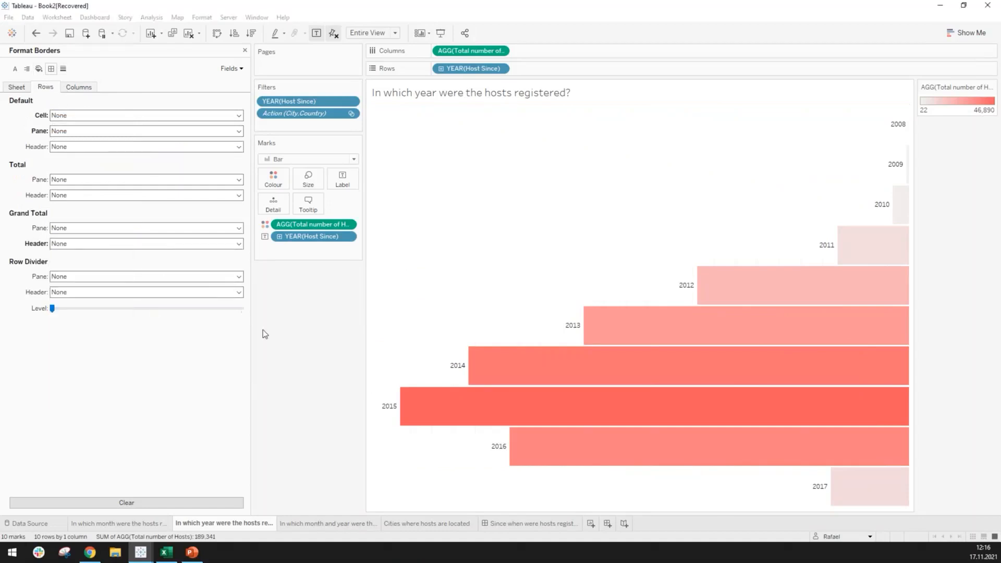
left_click(28, 89)
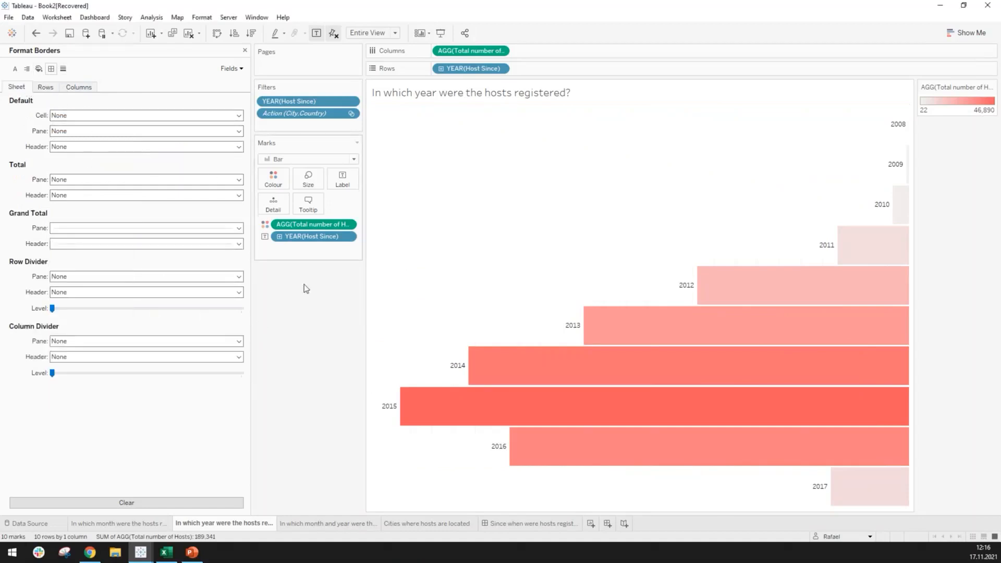
Step: Return to the "Since when were hosts registered on Airbnb?" dashboard and close the border formatting options
left_click(518, 524)
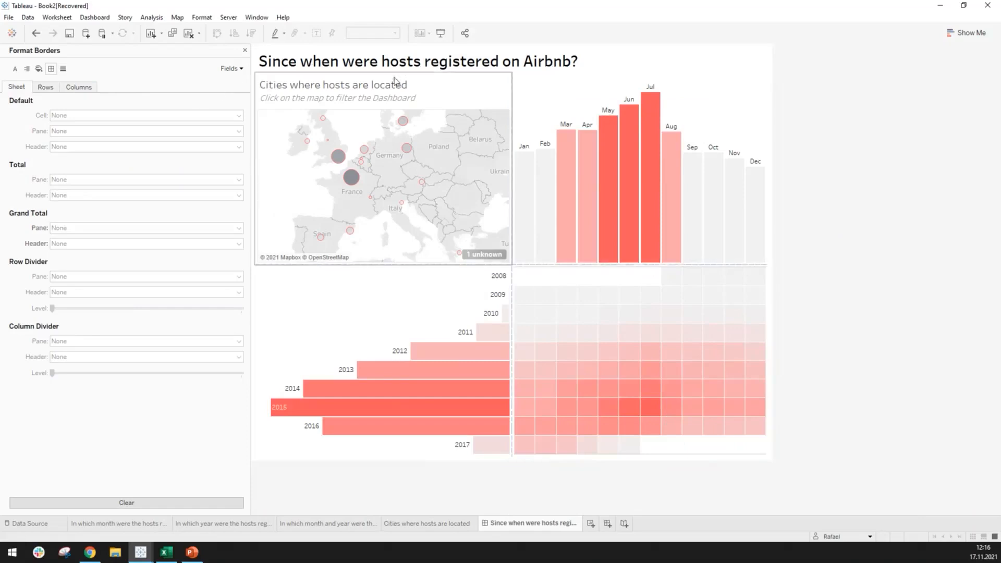
left_click(245, 51)
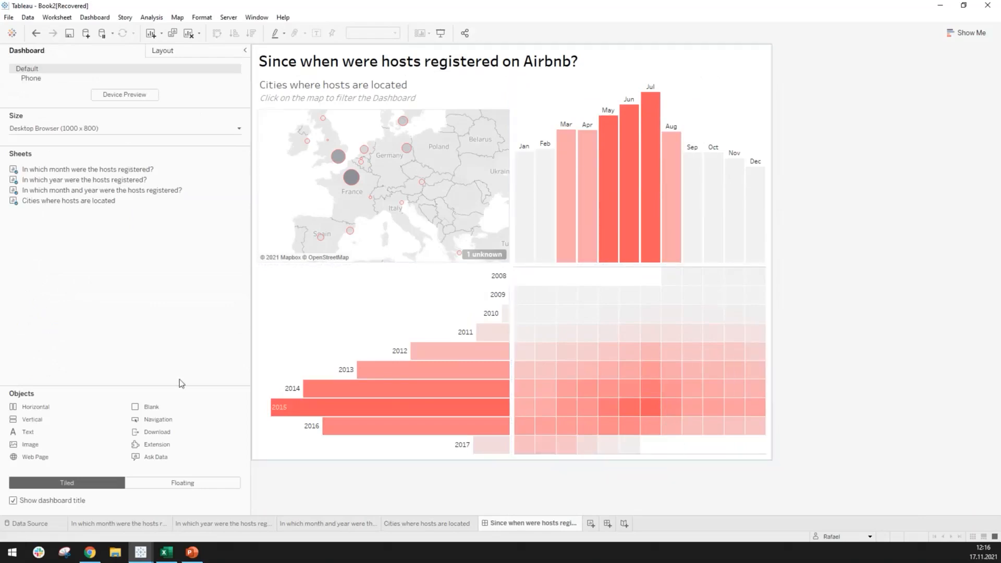
left_click_drag(252, 141, 231, 141)
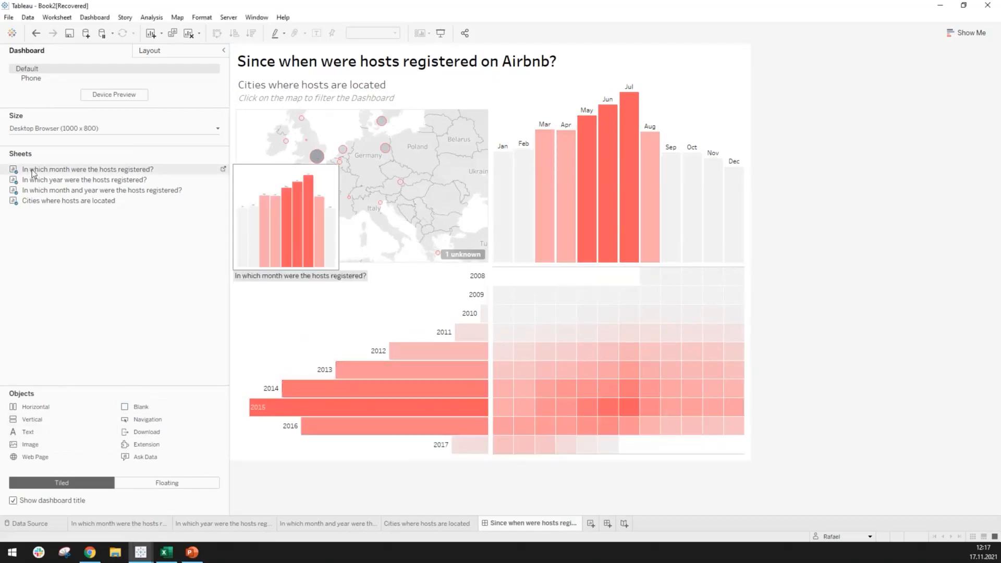
left_click(101, 169)
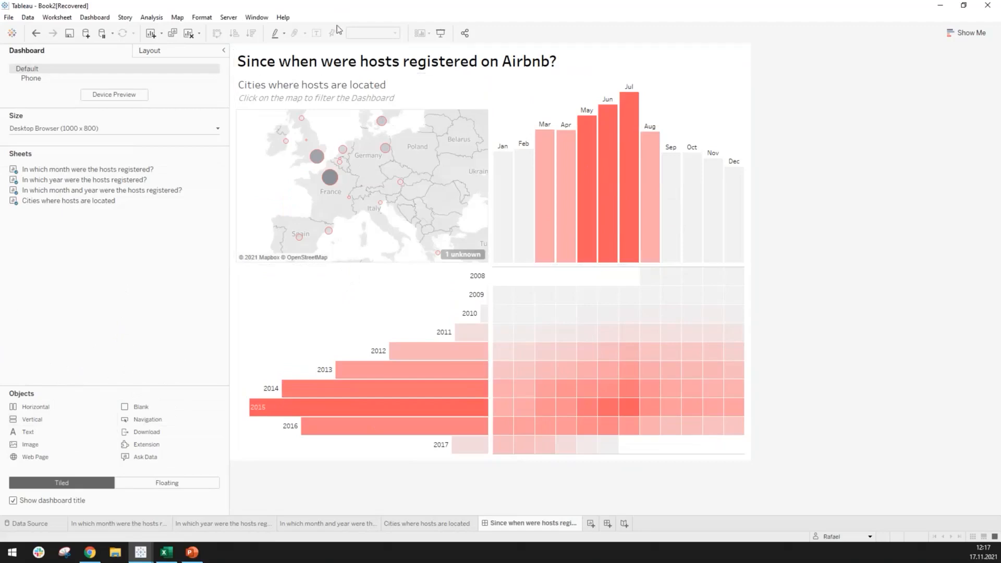
Step: Add a text object reading "Subtitle" directly below the dashboard title
left_click(334, 65)
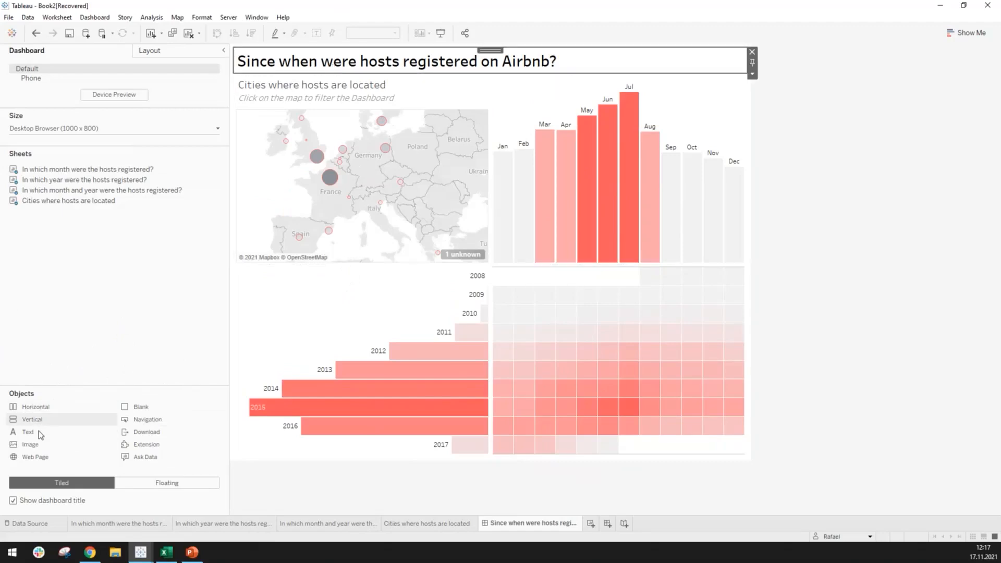
left_click_drag(42, 433, 490, 70)
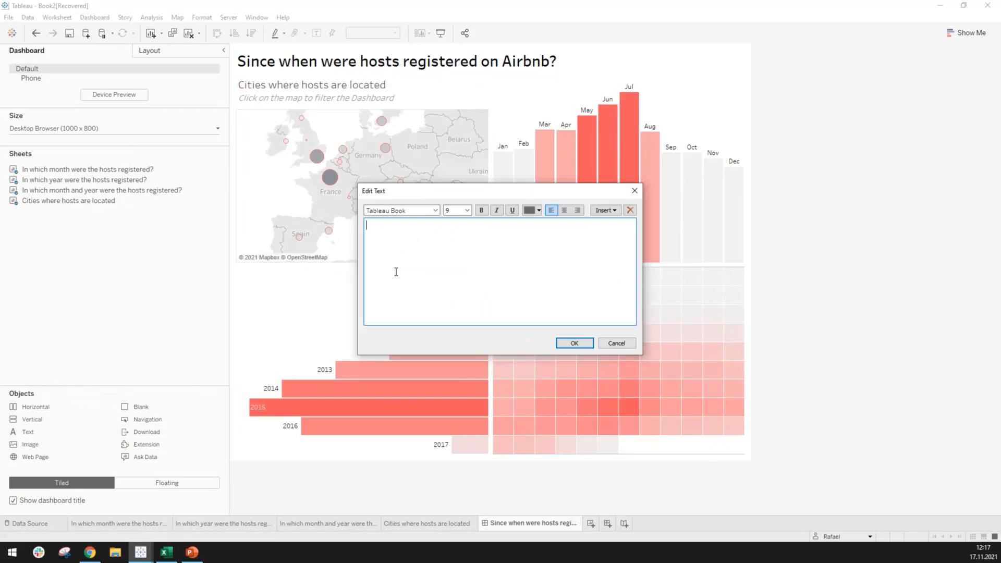
type("Subtitle")
left_click(574, 343)
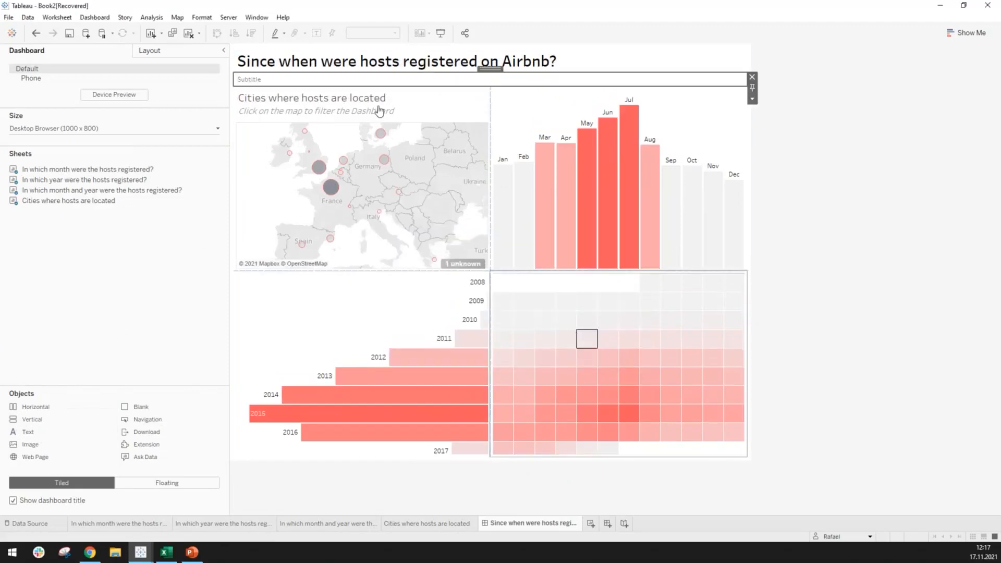
left_click(960, 215)
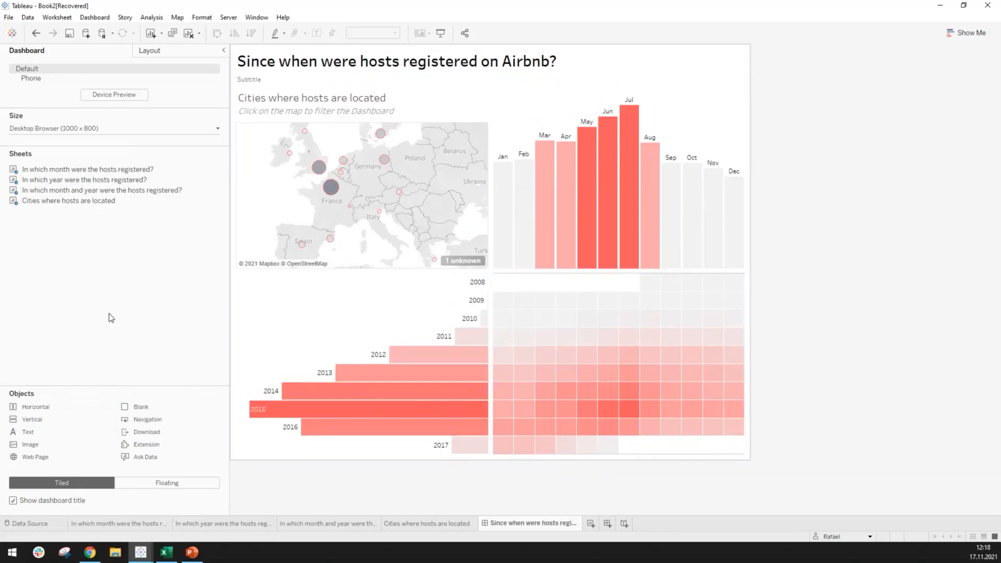
Step: Add two navigation buttons between the dashboard title and subtitle, and open the settings of the lower one
left_click_drag(144, 421, 604, 74)
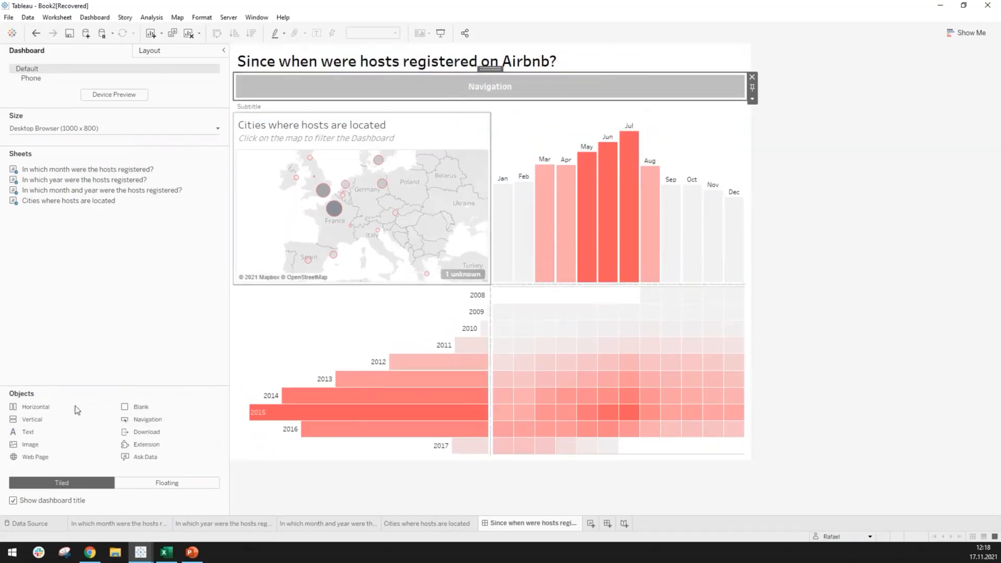
left_click_drag(184, 424, 492, 97)
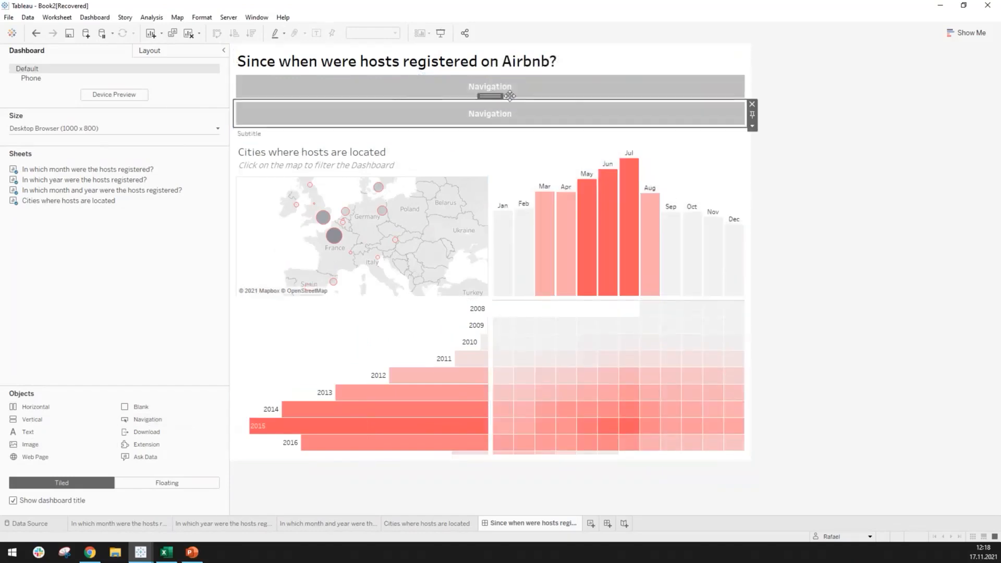
left_click(752, 126)
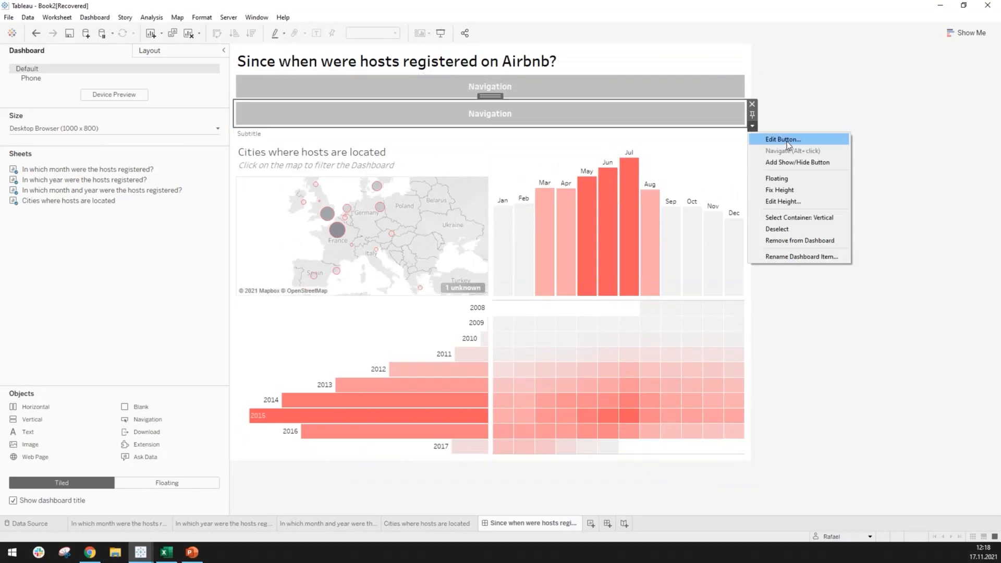
left_click(787, 141)
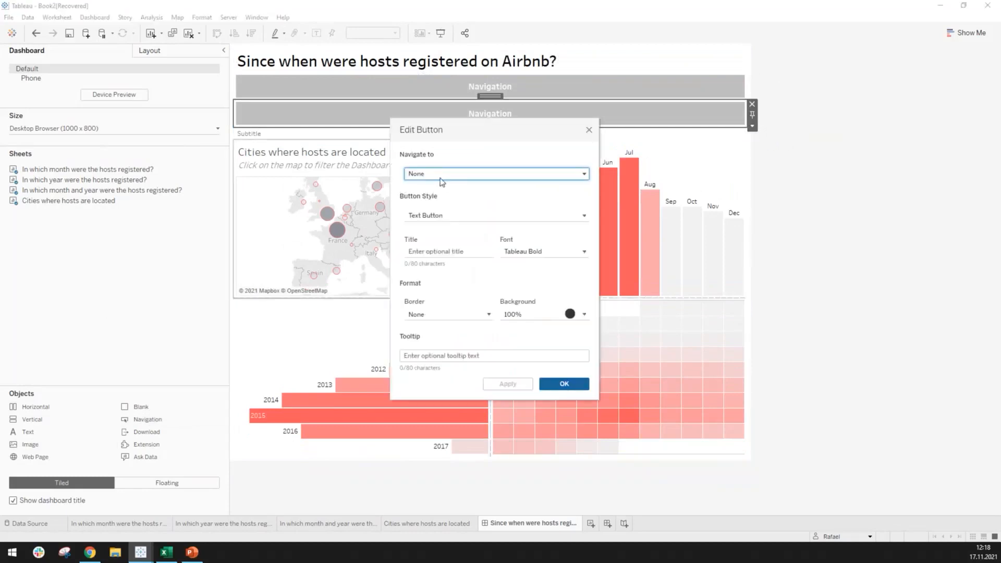
left_click_drag(470, 133, 473, 113)
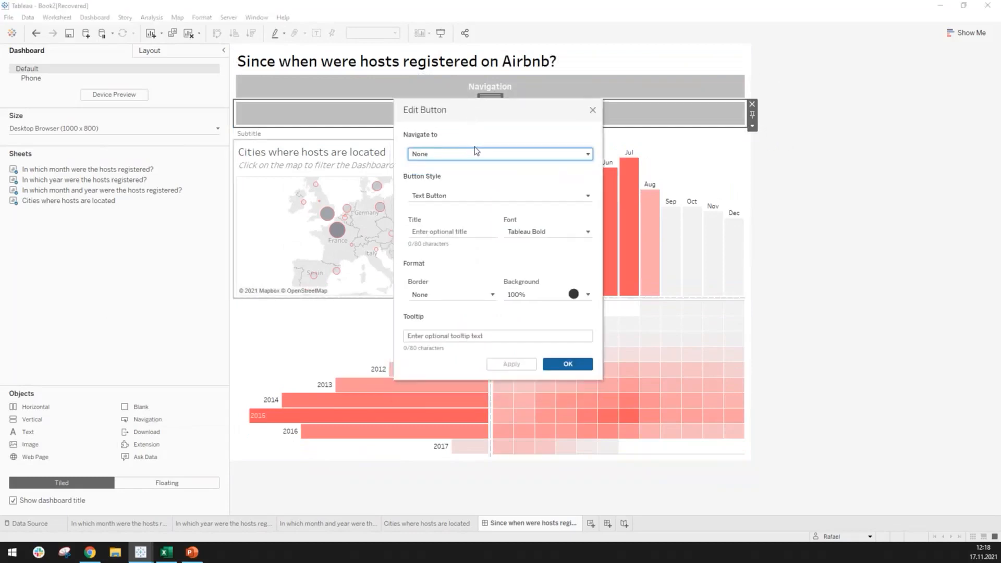
left_click_drag(485, 104, 488, 135)
Step: Link the lower navigation button to "In which month and year were the hosts registered?" with the title "Dashboard #2", and remove both buttons
left_click(475, 189)
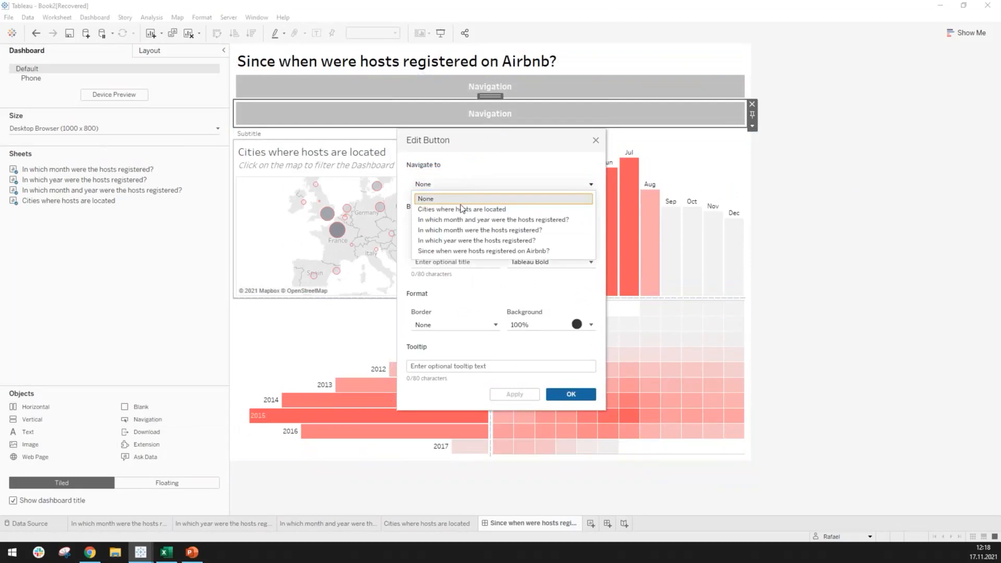
left_click(459, 219)
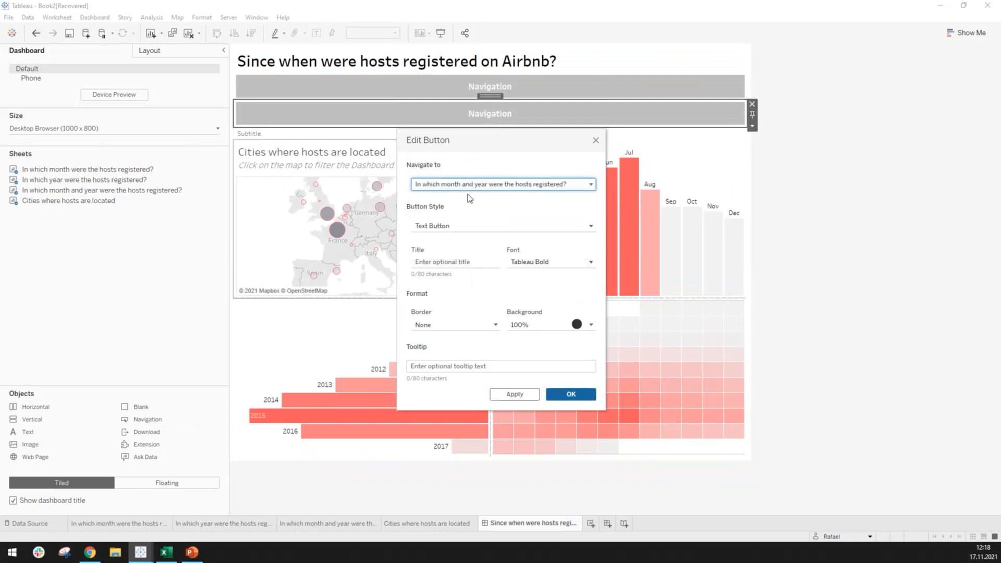
left_click(464, 230)
left_click(454, 251)
left_click(452, 262)
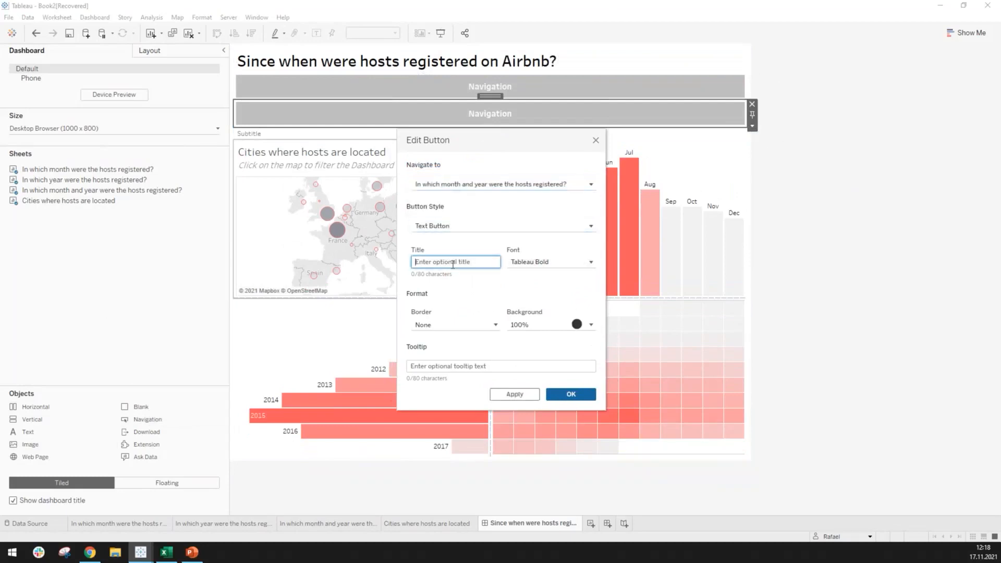
type("Dashboard #2")
left_click(568, 394)
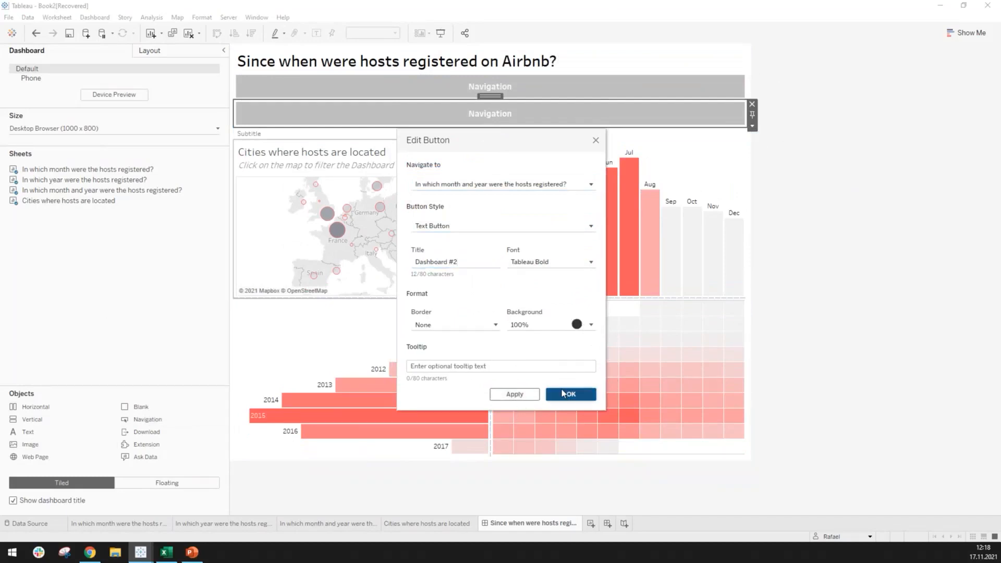
left_click(752, 105)
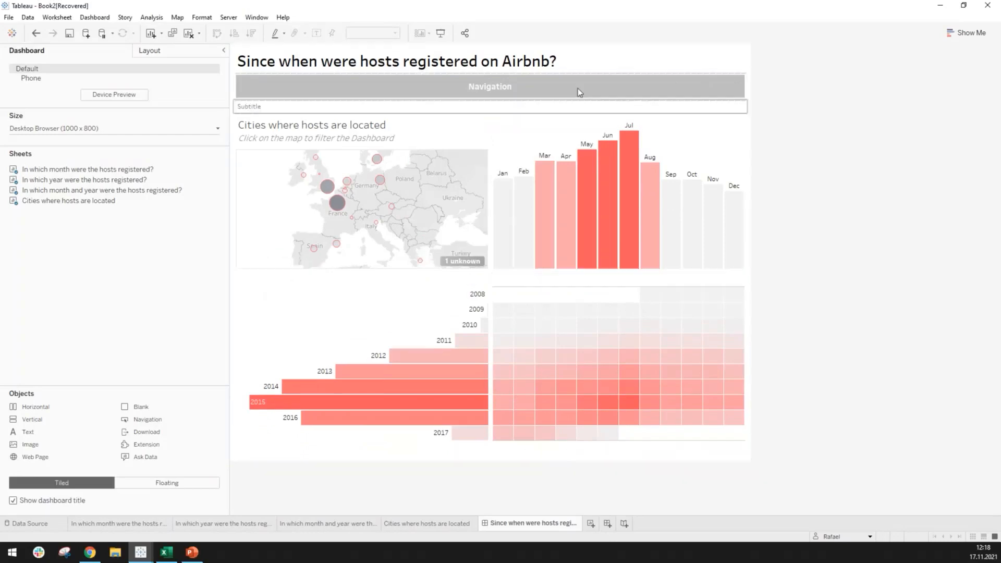
left_click(752, 78)
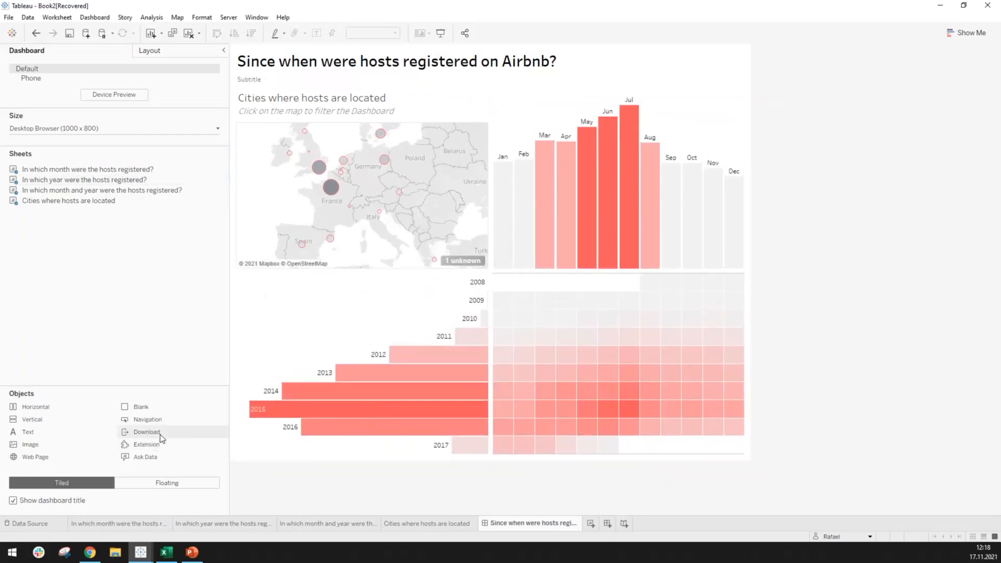
Step: Add a download button below the subtitle and choose Image as its export format
left_click_drag(151, 434, 307, 99)
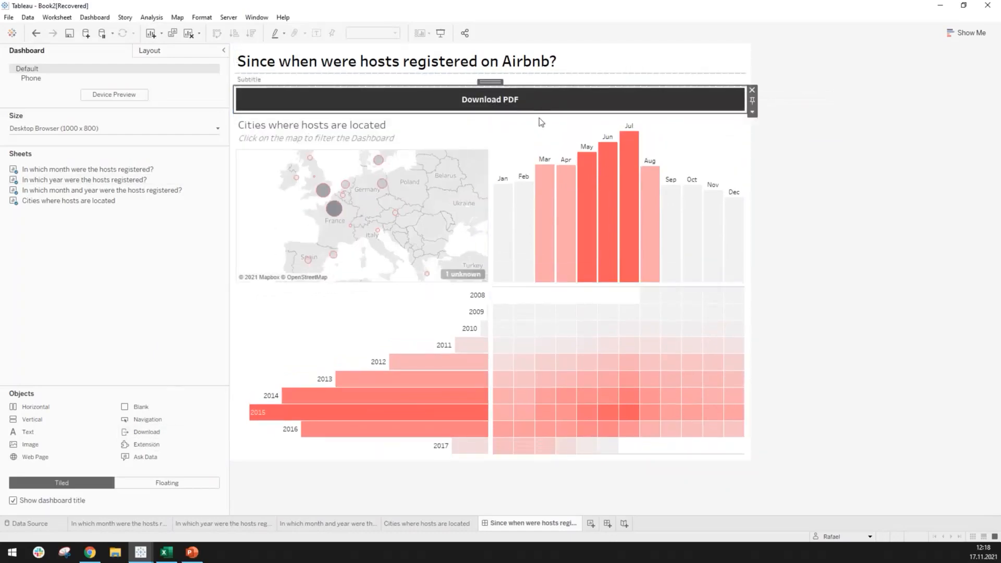
left_click(755, 113)
left_click(766, 126)
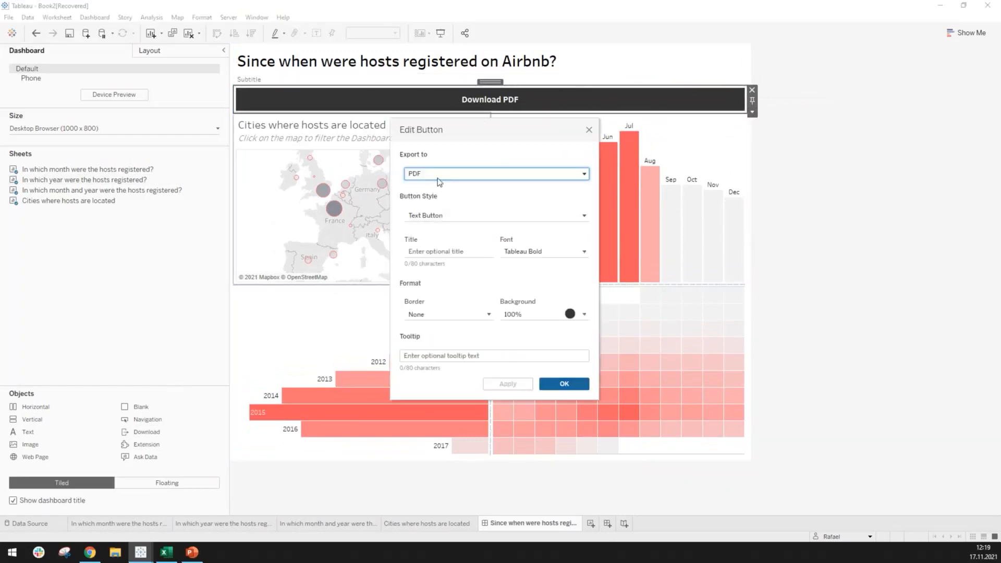
left_click(438, 180)
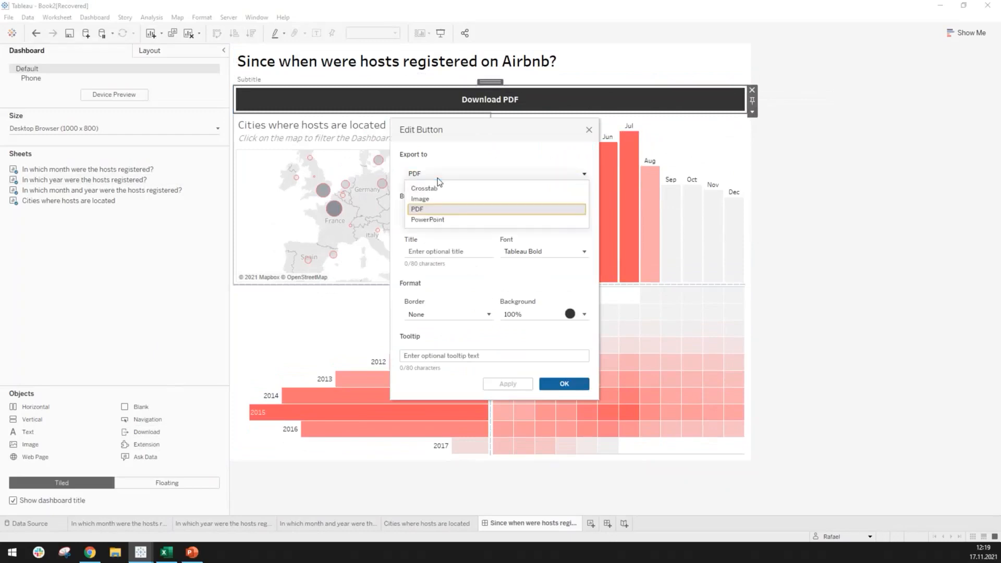
left_click(423, 200)
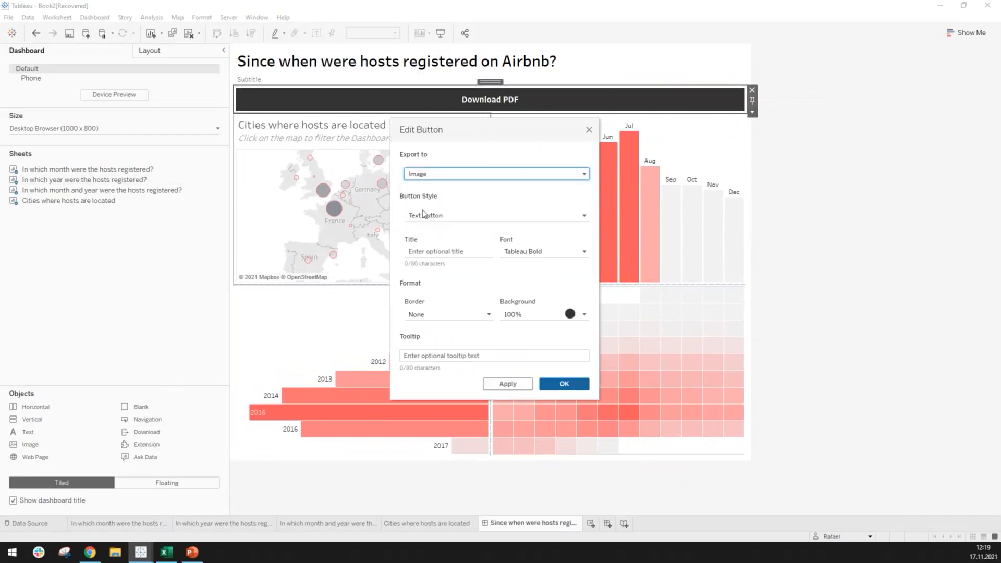
Step: Try PowerPoint as the download button's export format, dismiss its settings and remove the button from the dashboard
left_click(438, 174)
left_click(438, 220)
left_click(461, 174)
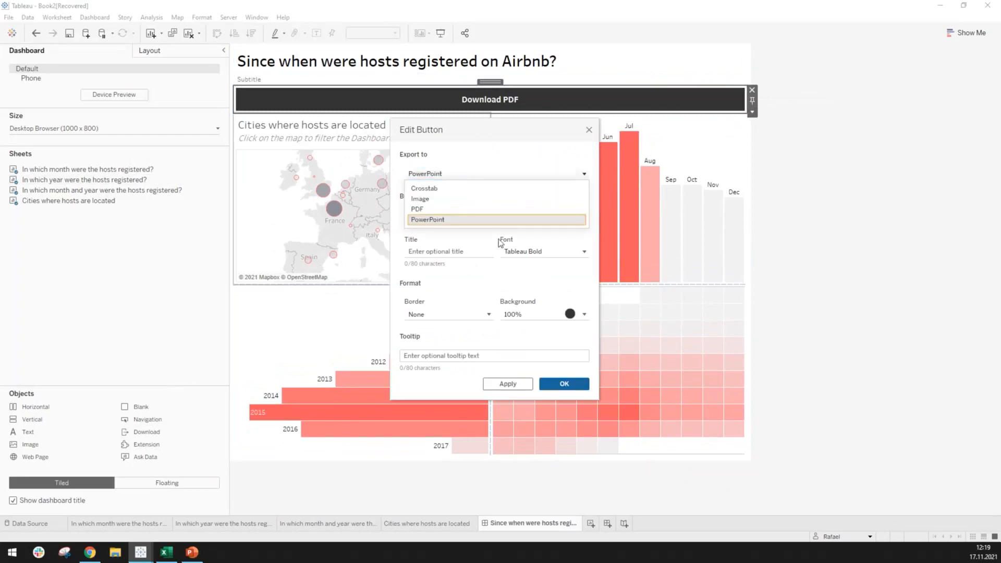
left_click(589, 131)
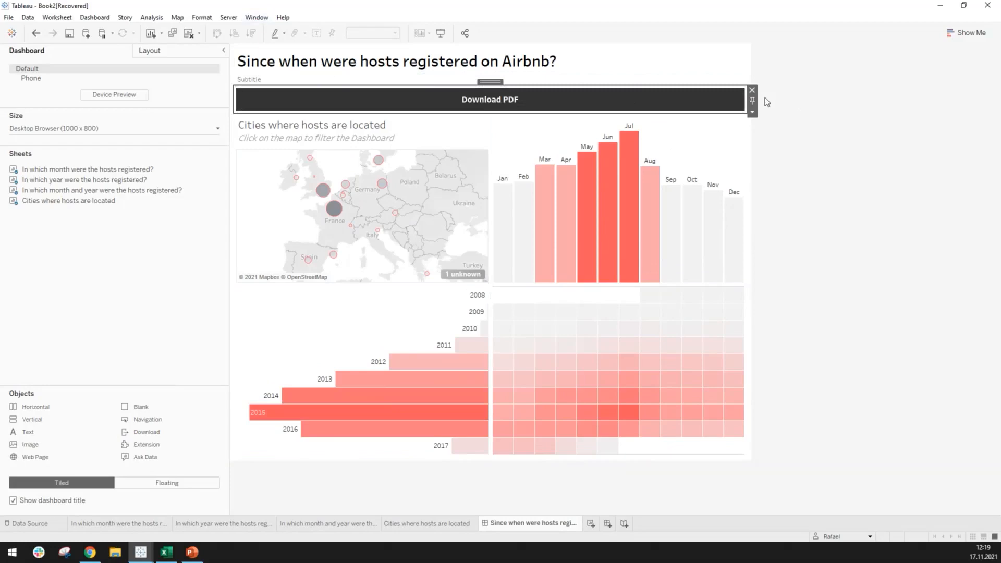
left_click(752, 90)
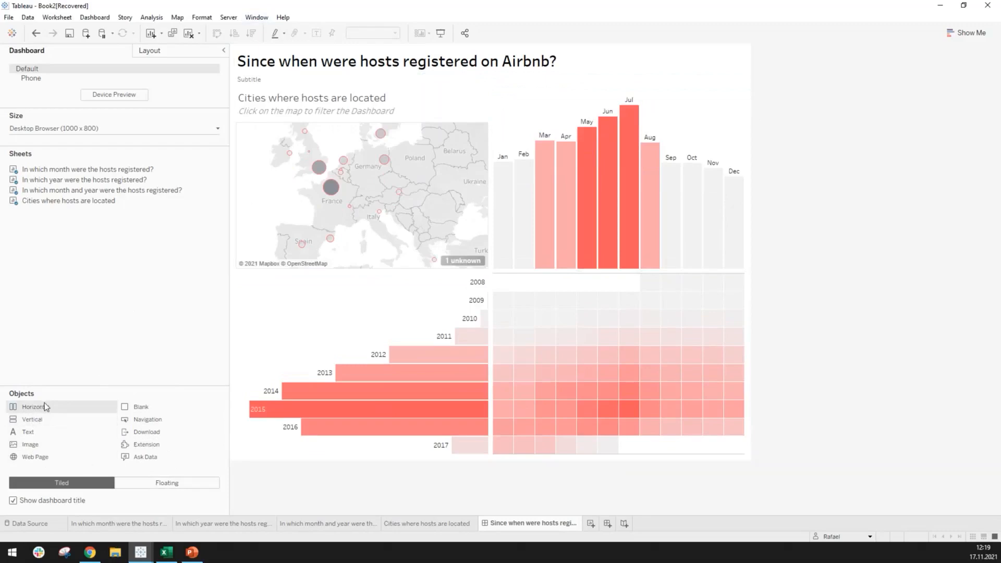
Step: Add a horizontal container below the charts, try moving the year chart into it, and remove the container
left_click_drag(48, 400, 403, 347)
left_click_drag(472, 374, 491, 455)
left_click(382, 181)
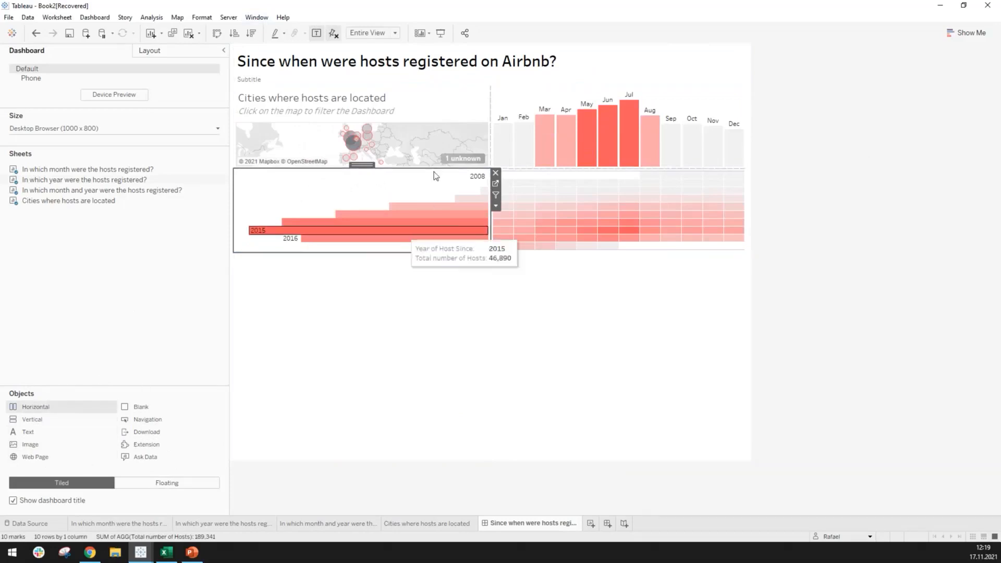
left_click_drag(363, 165, 391, 317)
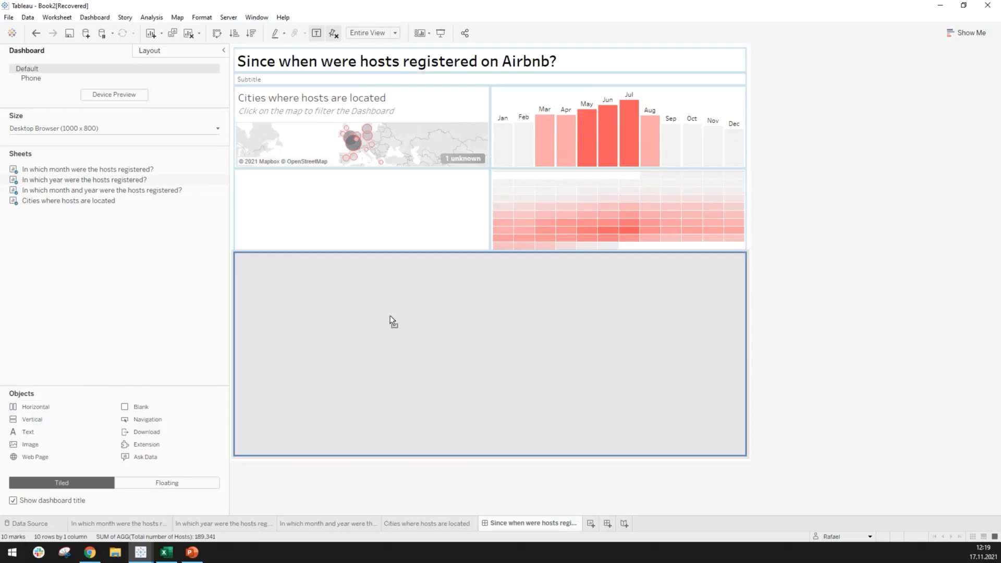
left_click_drag(390, 317, 393, 199)
left_click(377, 323)
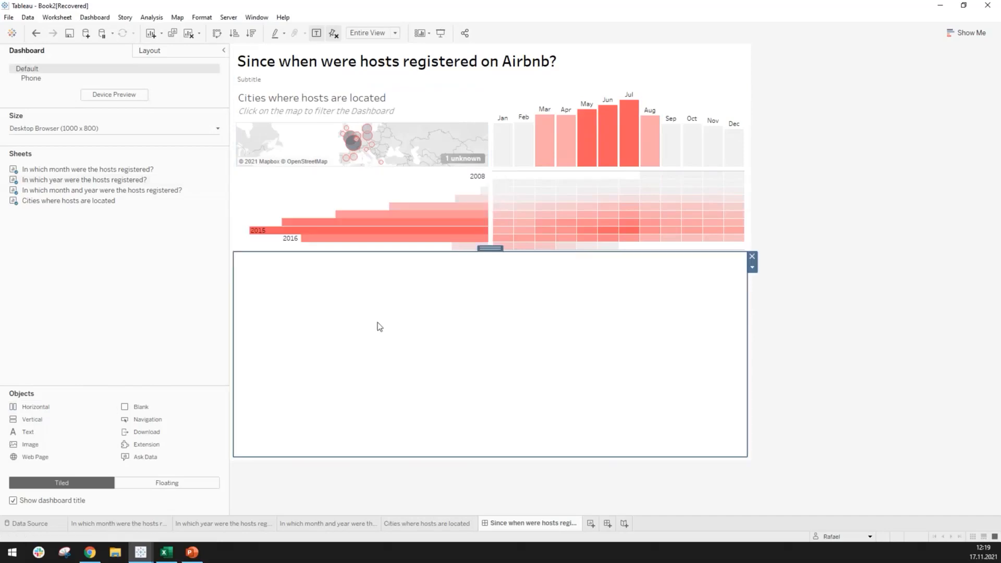
left_click(752, 256)
Step: Try a vertical container along the dashboard's left side and remove it
left_click_drag(50, 423, 242, 294)
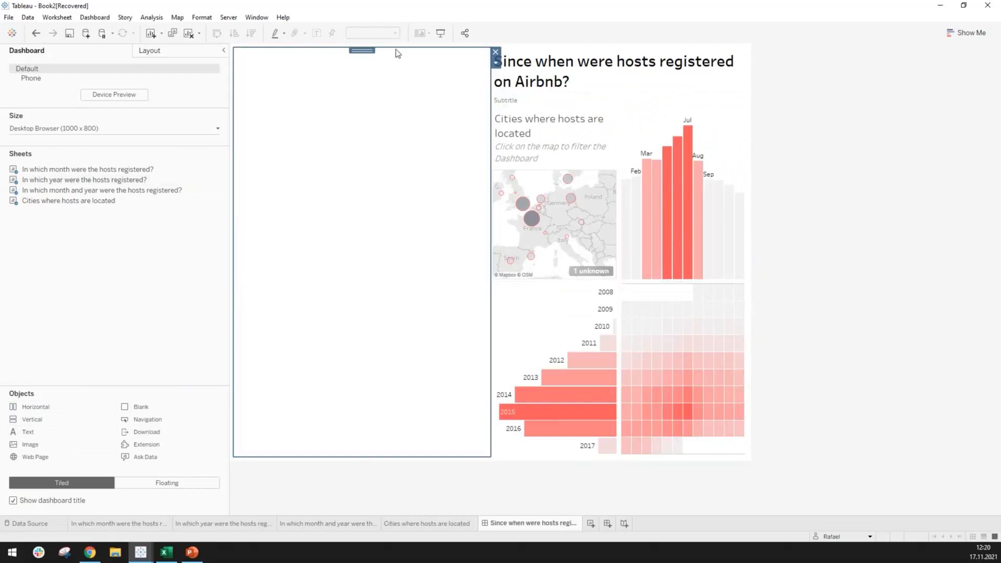
left_click(495, 52)
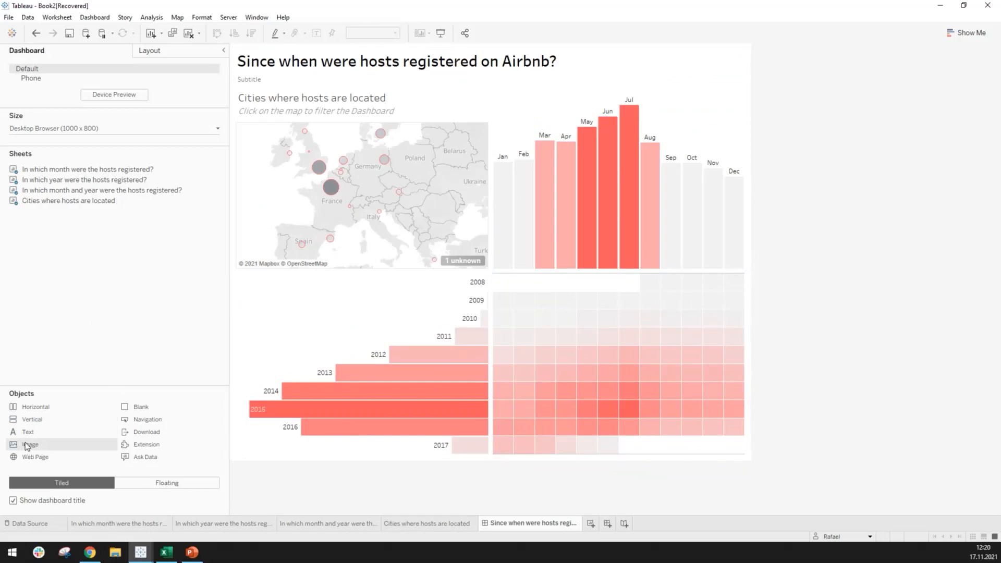
Step: Place an image object along the dashboard's right side, dismiss its settings without choosing a file, and remove it
left_click_drag(28, 443, 101, 305)
mouse_move(145, 264)
left_mouse_down()
mouse_move(413, 68)
mouse_move(582, 49)
mouse_move(719, 73)
mouse_move(718, 64)
mouse_move(748, 59)
mouse_move(670, 70)
mouse_move(740, 83)
mouse_move(646, 211)
mouse_move(633, 313)
left_mouse_up()
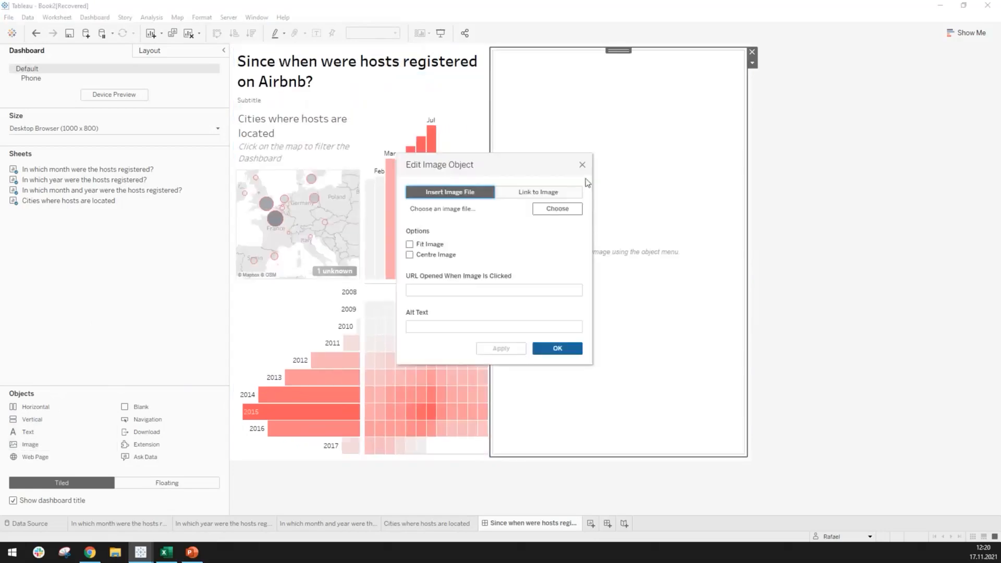
left_click(583, 165)
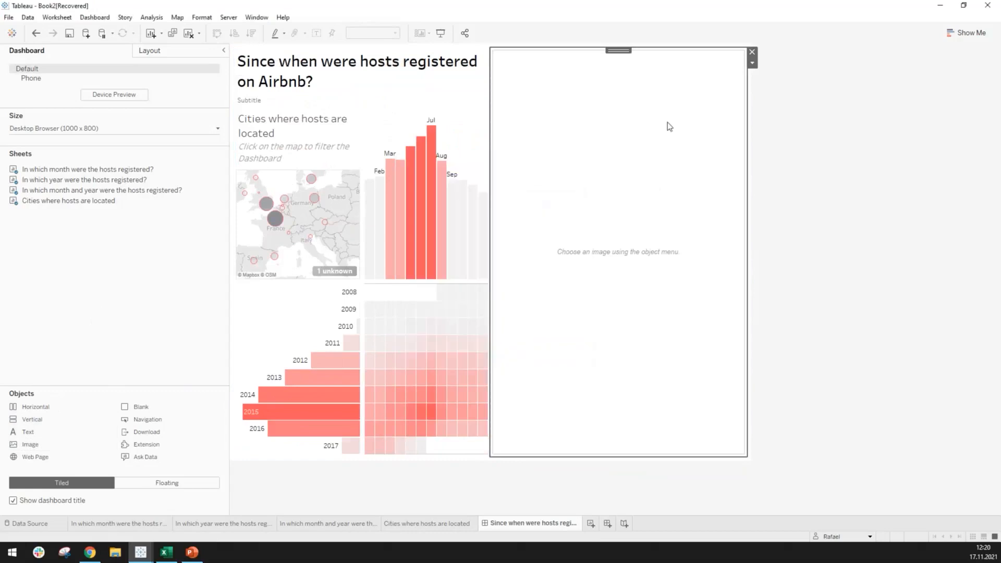
left_click(752, 52)
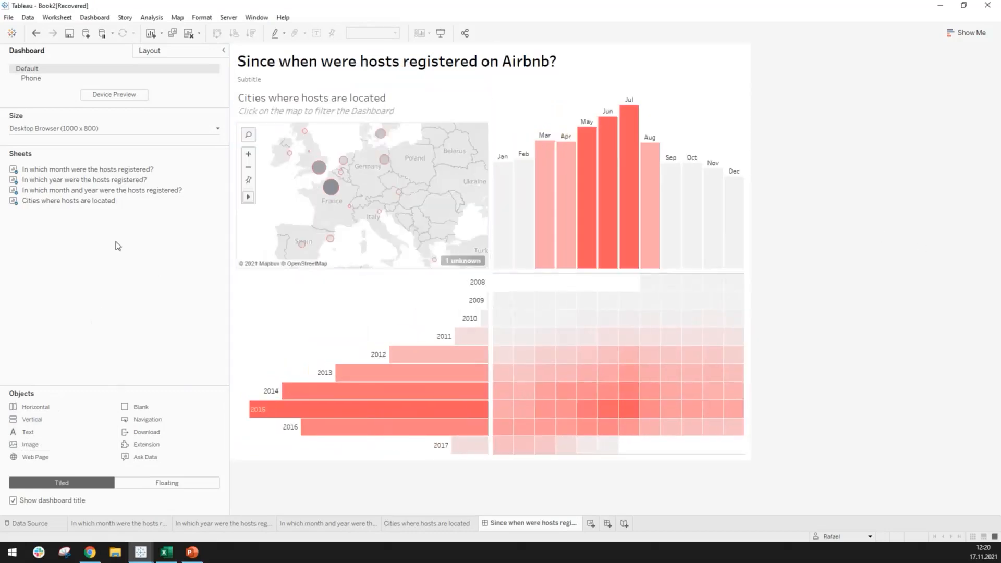
Step: Place an image object along the dashboard's right side and dismiss its settings without choosing a file
left_click_drag(83, 390, 524, 74)
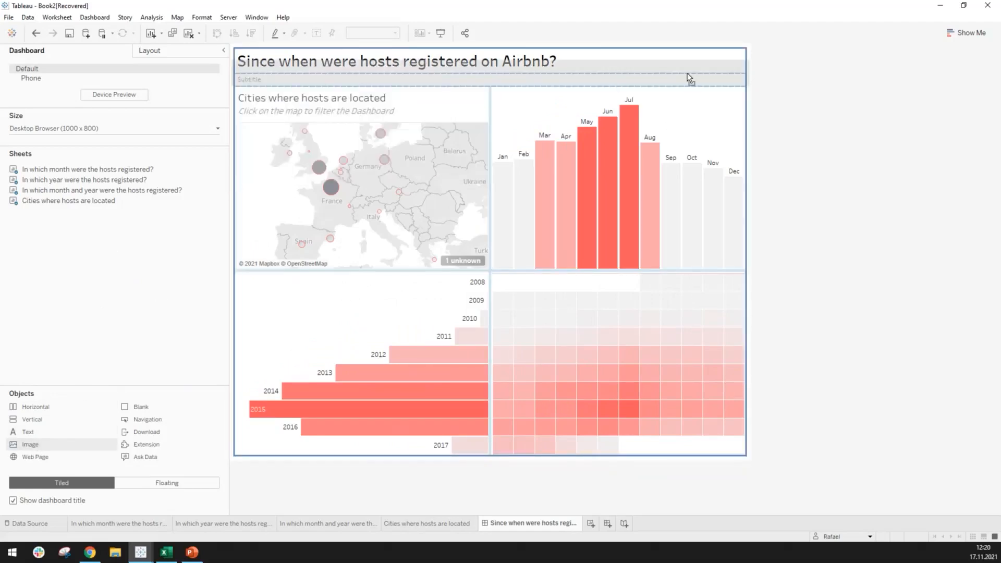
left_click_drag(714, 68, 747, 116)
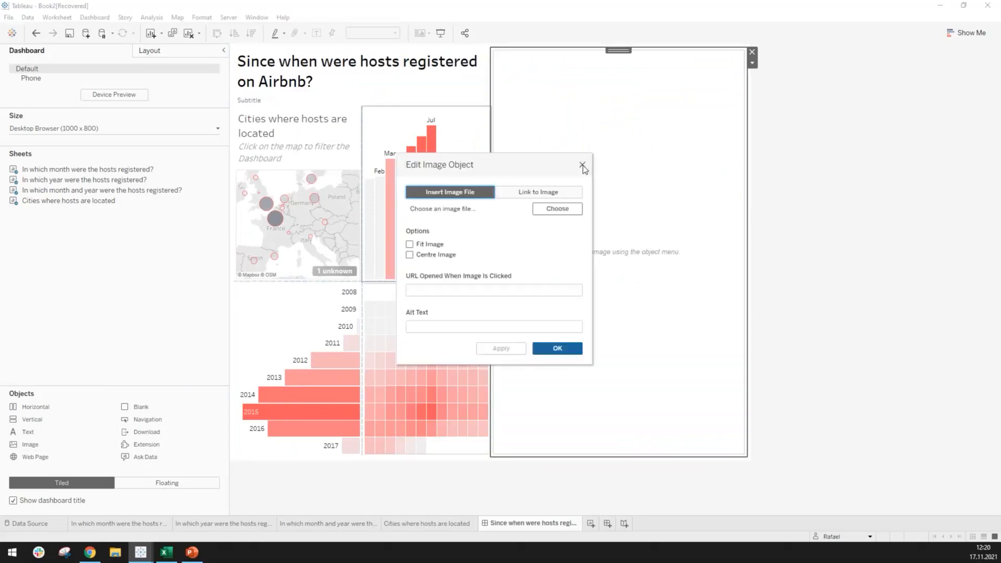
left_click(582, 166)
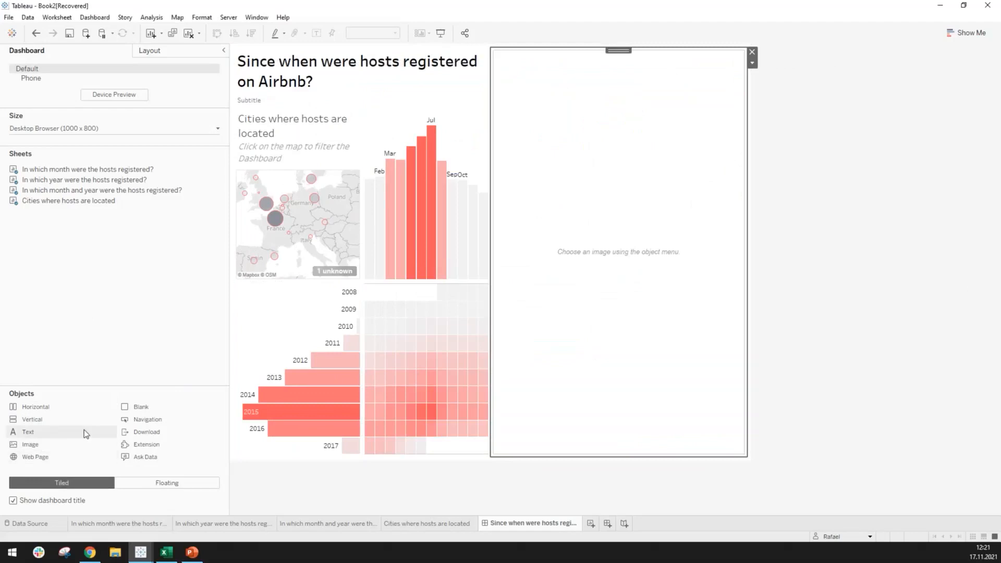
Step: Make the empty image object floating and position it over the upper part of the month chart
left_click(146, 489)
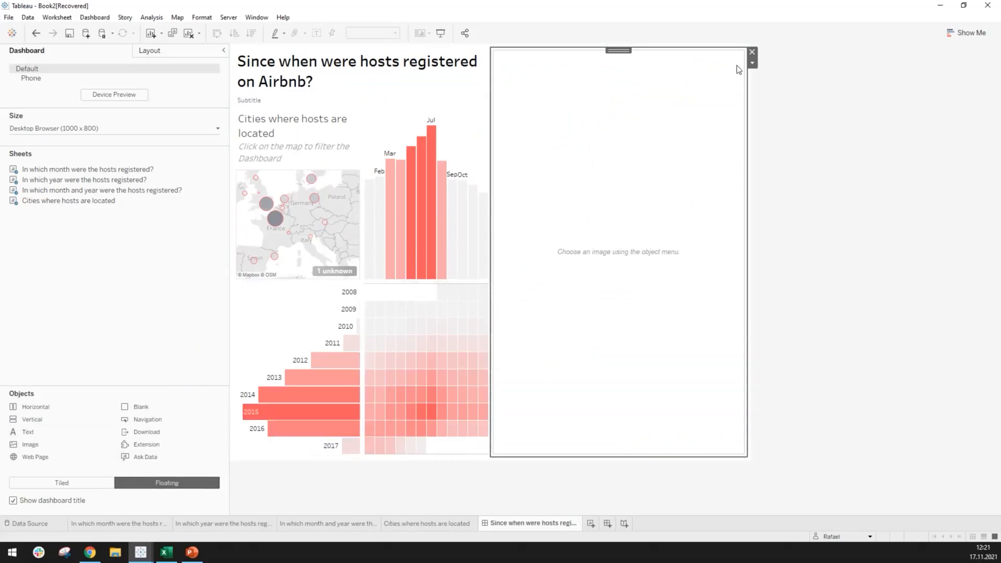
left_click(753, 64)
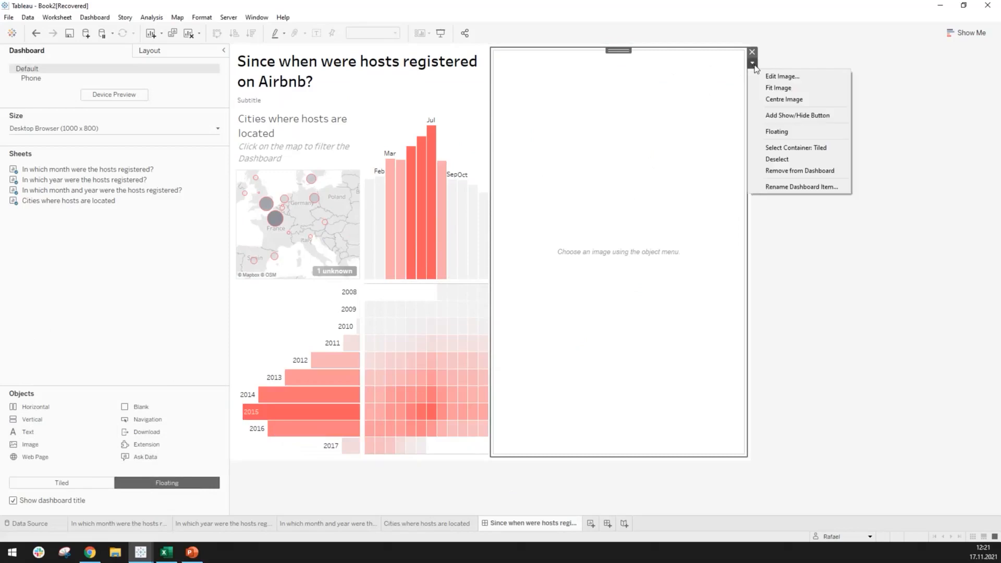
left_click(789, 137)
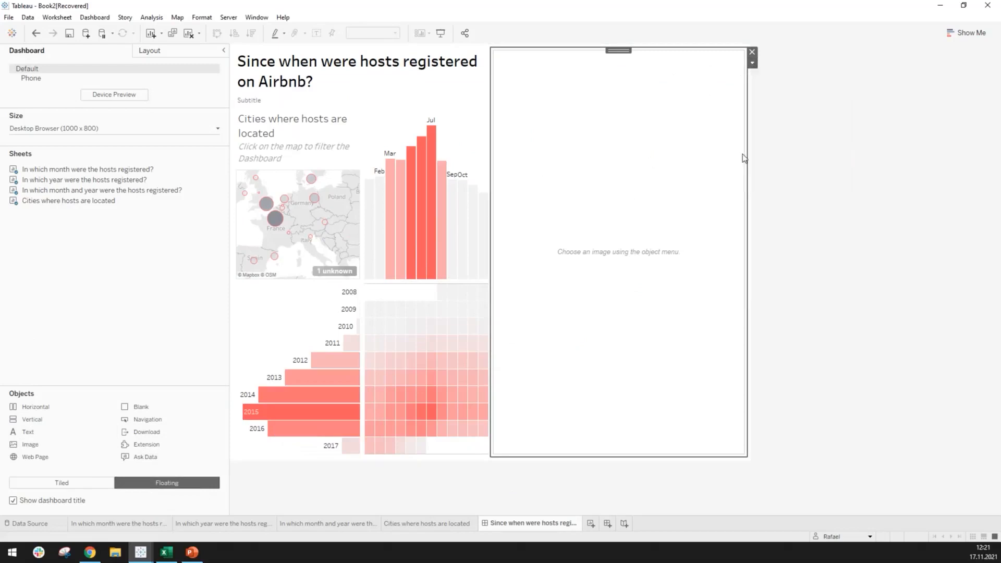
mouse_move(560, 56)
left_mouse_down()
mouse_move(519, 88)
mouse_move(513, 286)
mouse_move(503, 272)
mouse_move(679, 61)
mouse_move(313, 186)
mouse_move(406, 101)
mouse_move(684, 42)
mouse_move(645, 52)
left_mouse_up()
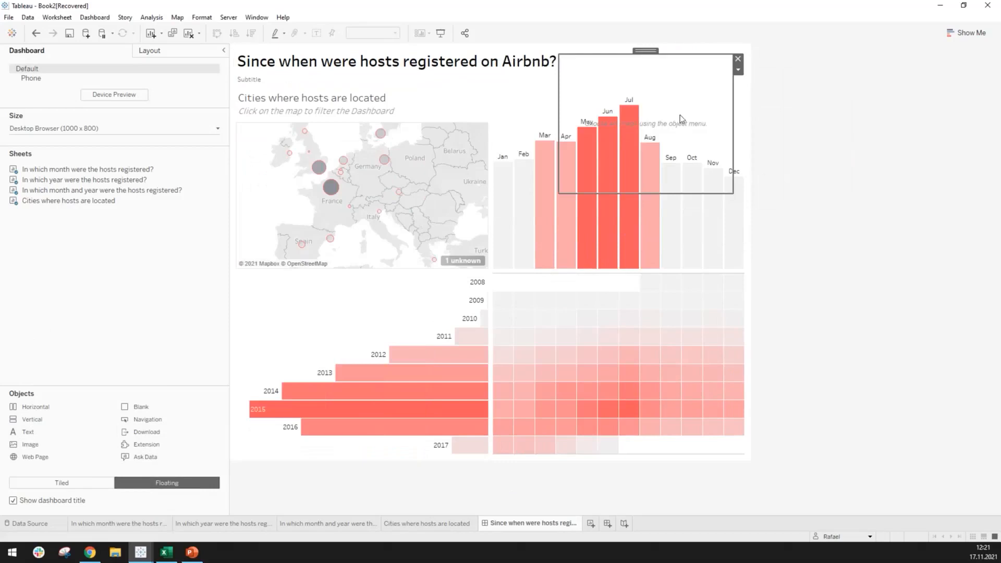
Step: Load the AirbnB Logo file into the image object with Fit Image and Centre Image enabled
left_click(739, 69)
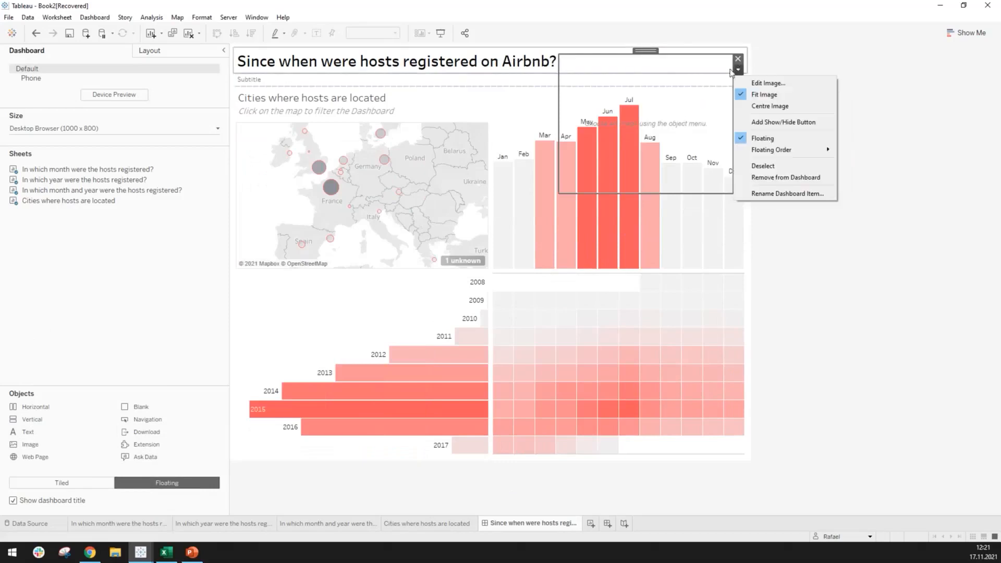
left_click(764, 83)
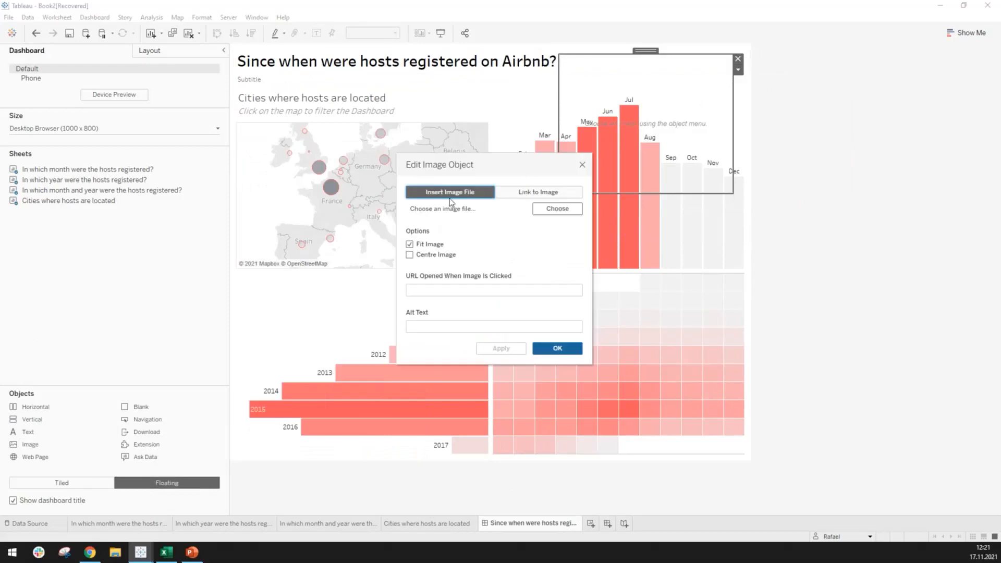
left_click(573, 210)
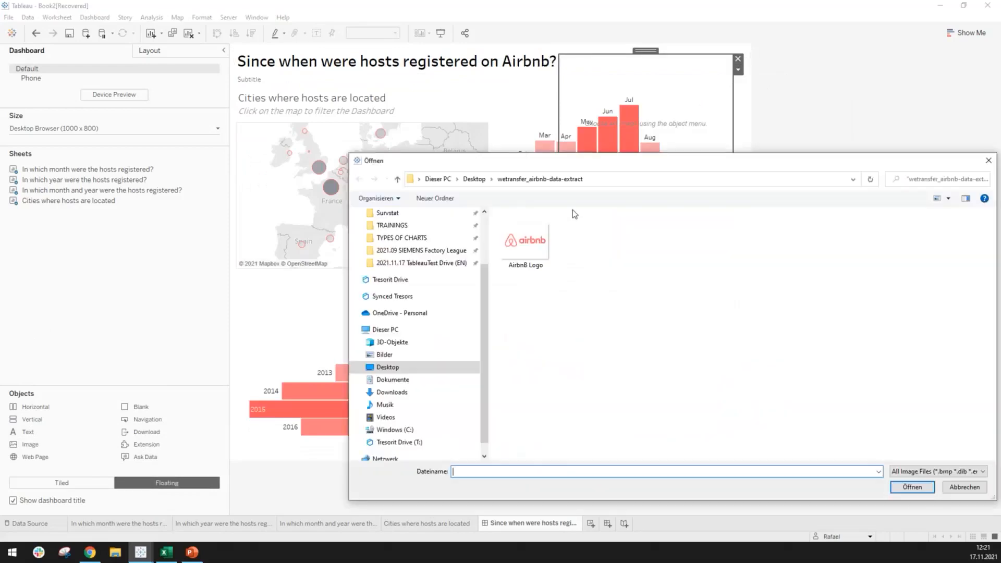
left_click(527, 245)
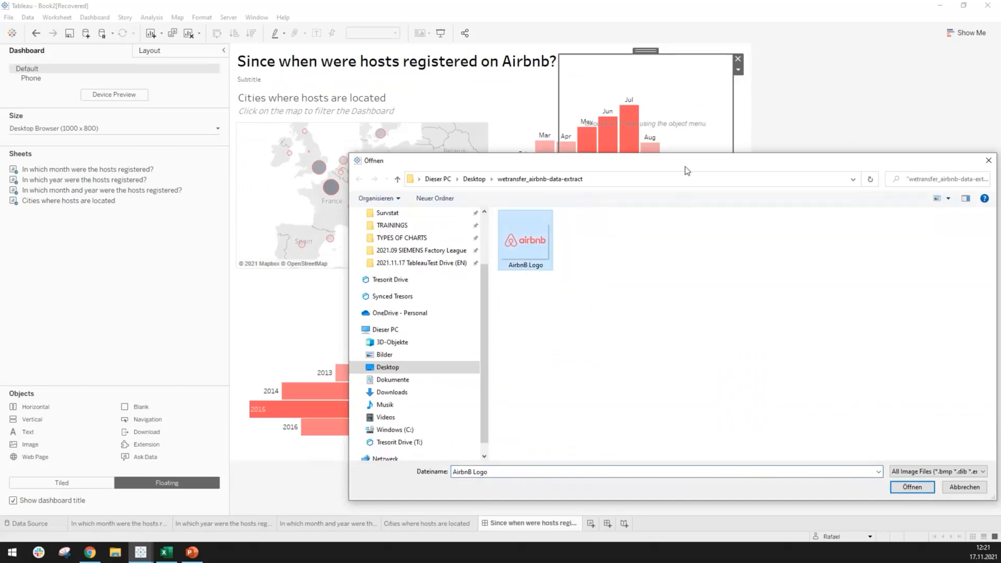
left_click_drag(686, 168, 454, 97)
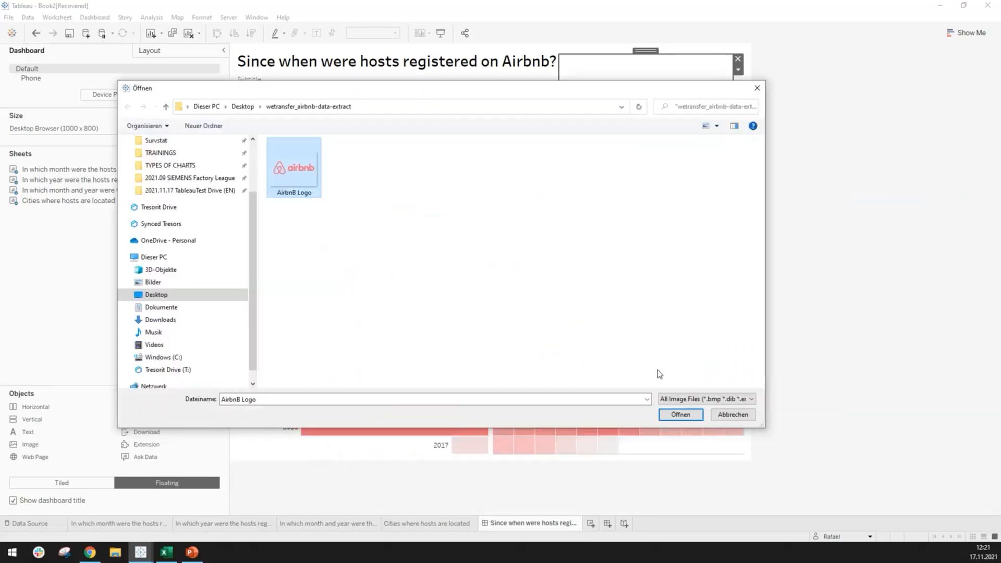
left_click(689, 414)
left_click(429, 245)
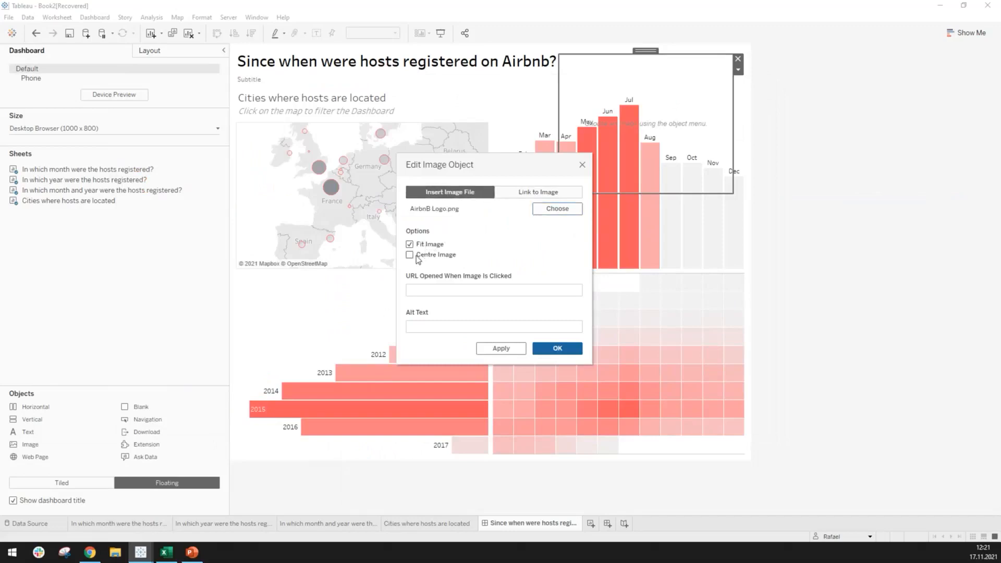
left_click(426, 255)
left_click(556, 349)
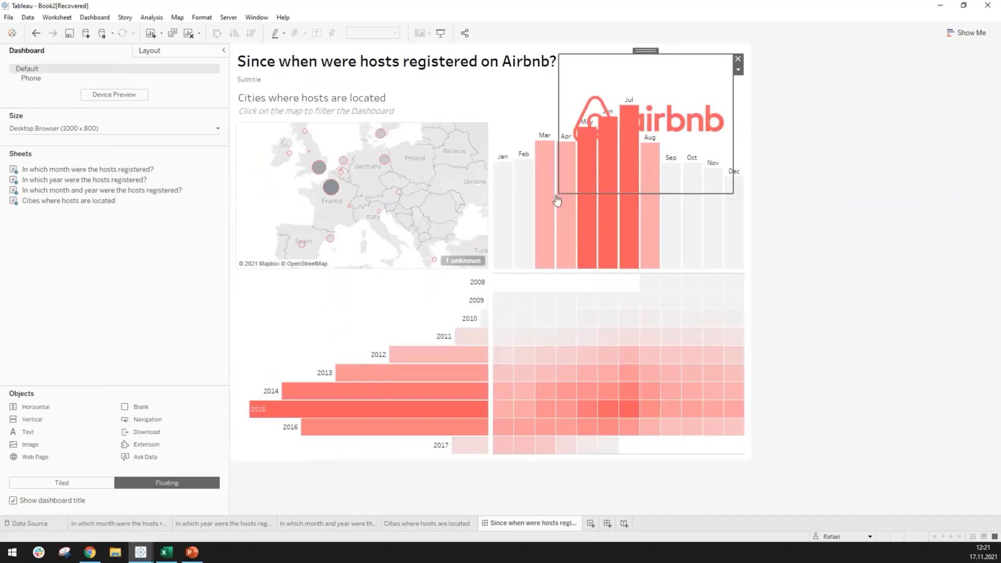
Step: Shrink the Airbnb logo and place it in the dashboard's upper-right corner beside the title
left_click_drag(568, 181, 636, 97)
double_click(692, 50)
left_click(688, 65)
left_click_drag(683, 50, 700, 51)
left_click(676, 81)
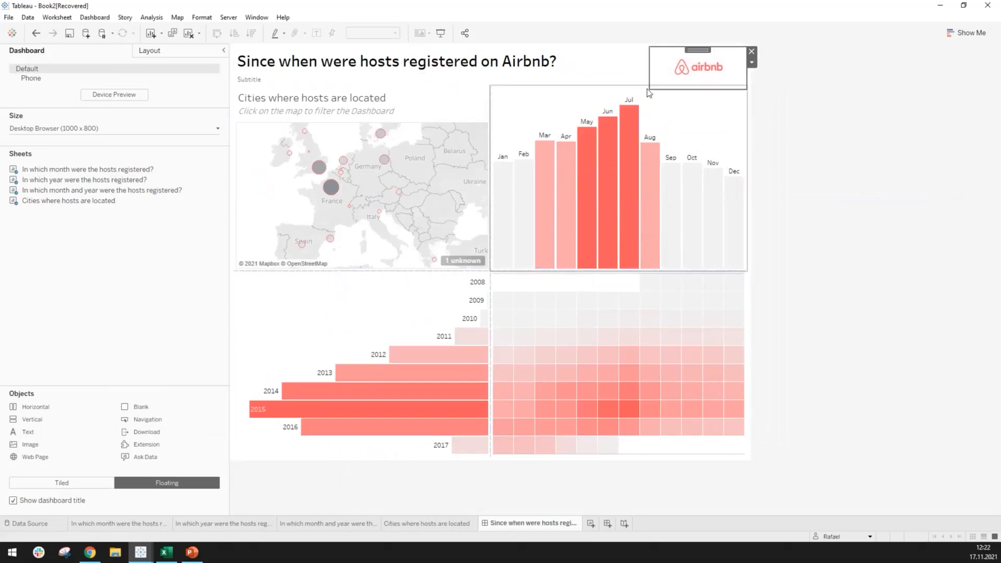
left_click_drag(648, 90, 635, 101)
left_click(814, 216)
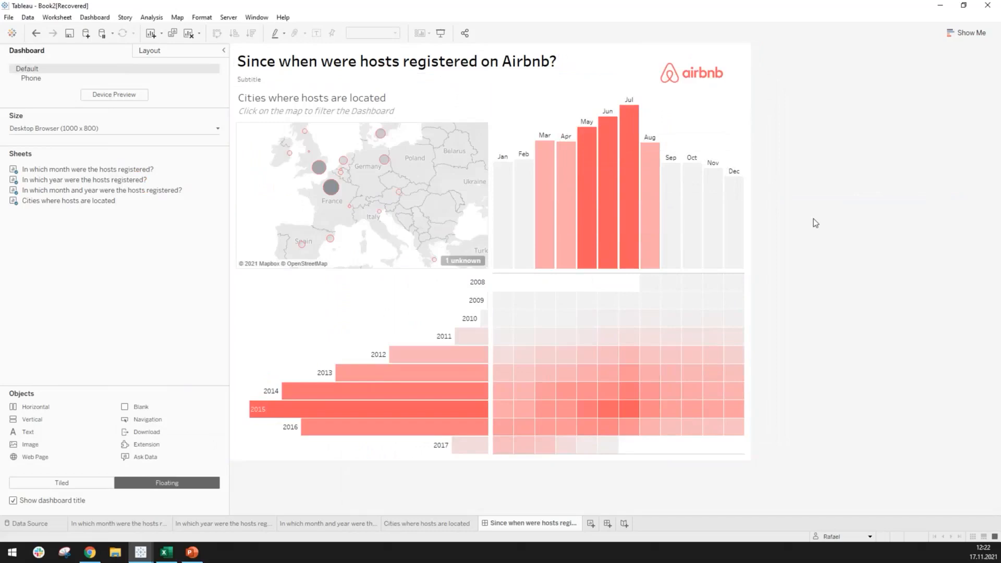
Step: Move the logo slightly up and to the left and reduce its height so it clears the month chart
left_click(705, 83)
left_click_drag(698, 51, 682, 42)
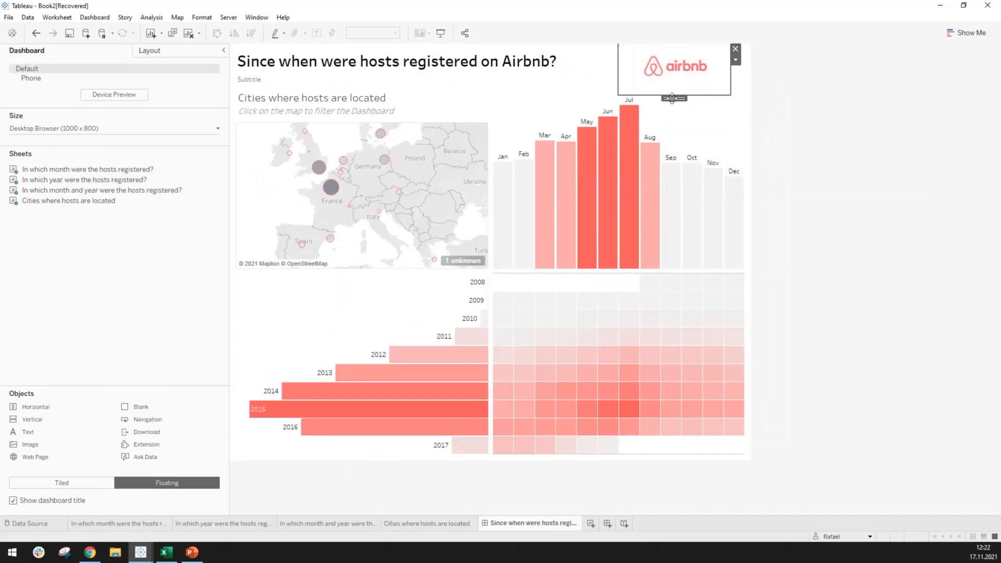
left_click_drag(702, 94, 707, 76)
left_click(806, 160)
left_click(702, 69)
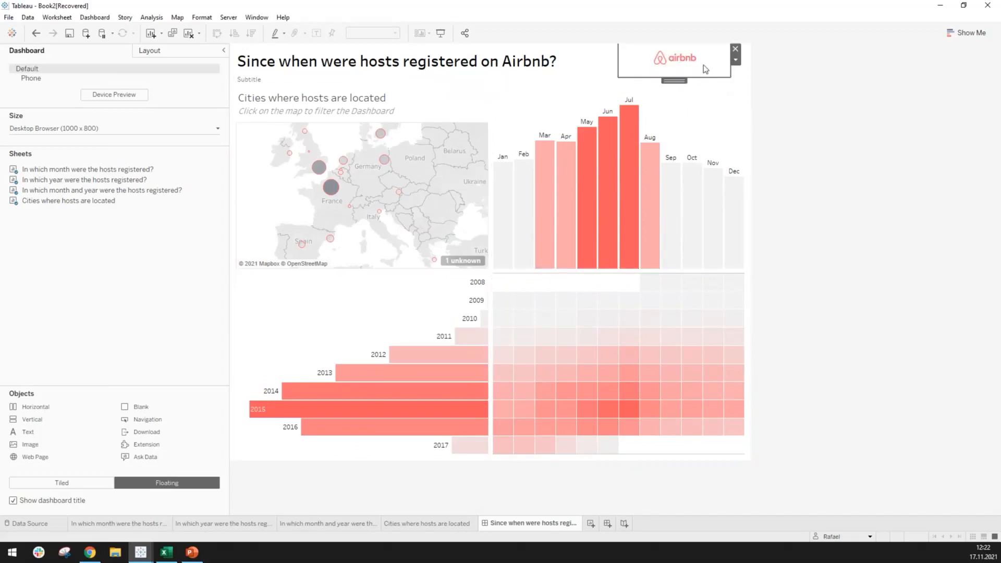
Step: Remove the Subtitle text from the dashboard and slightly enlarge the Airbnb logo
left_click(355, 86)
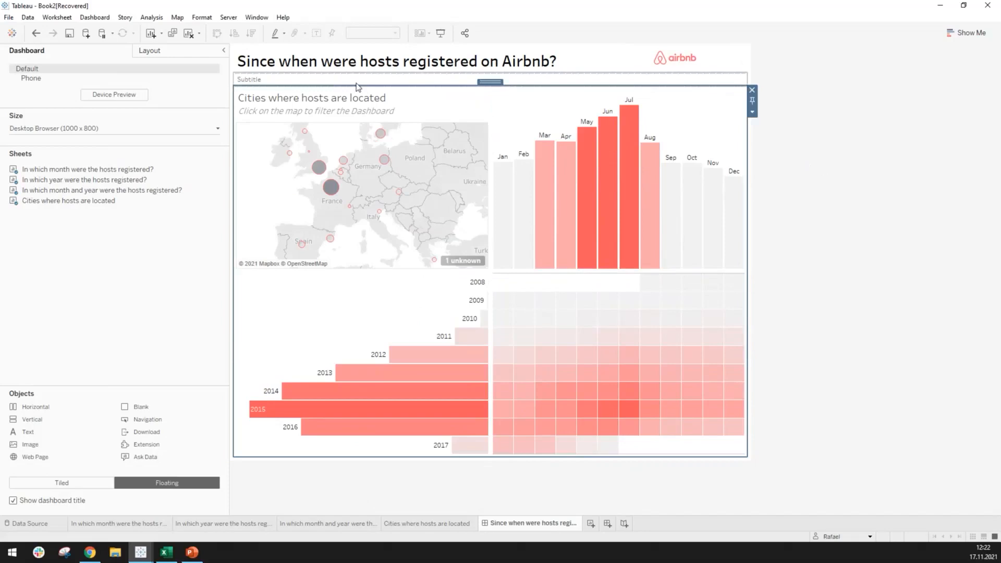
left_click(752, 77)
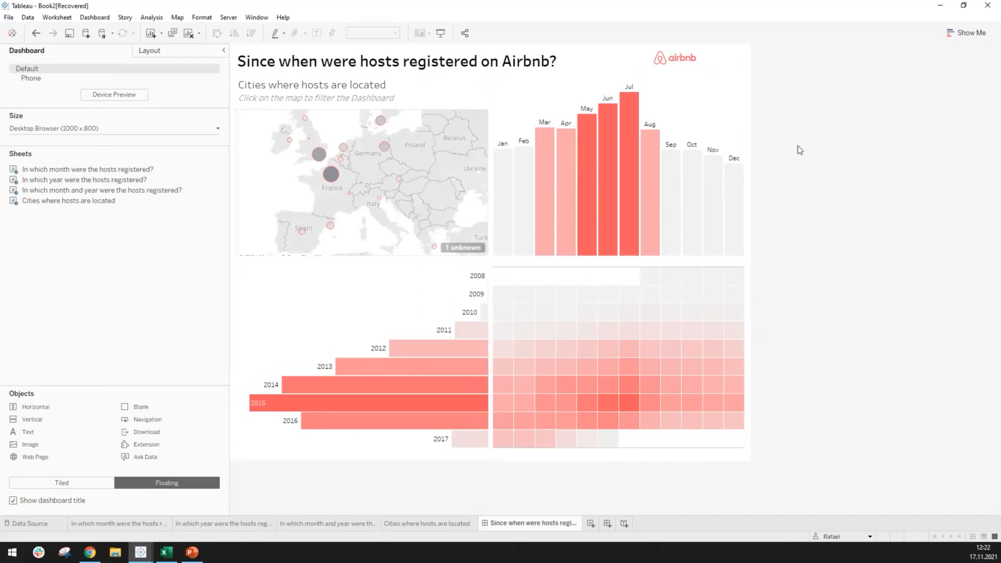
left_click(668, 55)
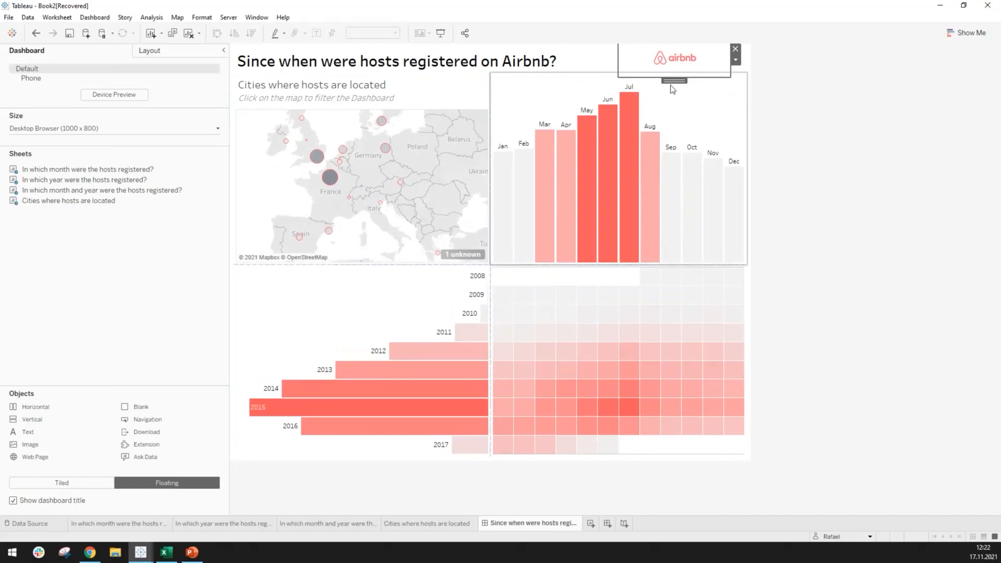
left_click_drag(730, 77, 745, 90)
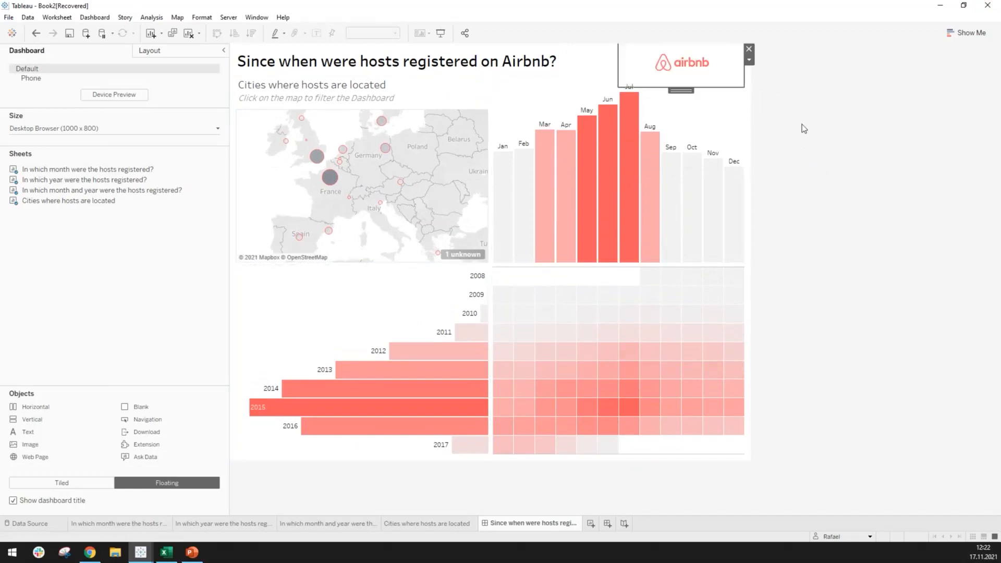
left_click(878, 164)
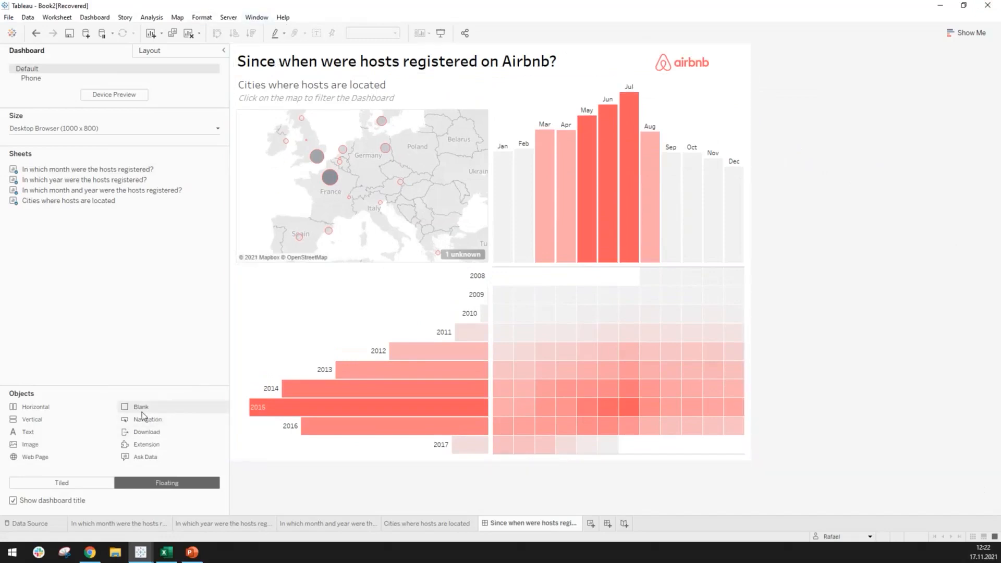
Step: Add a tiled blank object between the title and the charts, reduced to a strip about 32 px high
left_click_drag(142, 408, 88, 201)
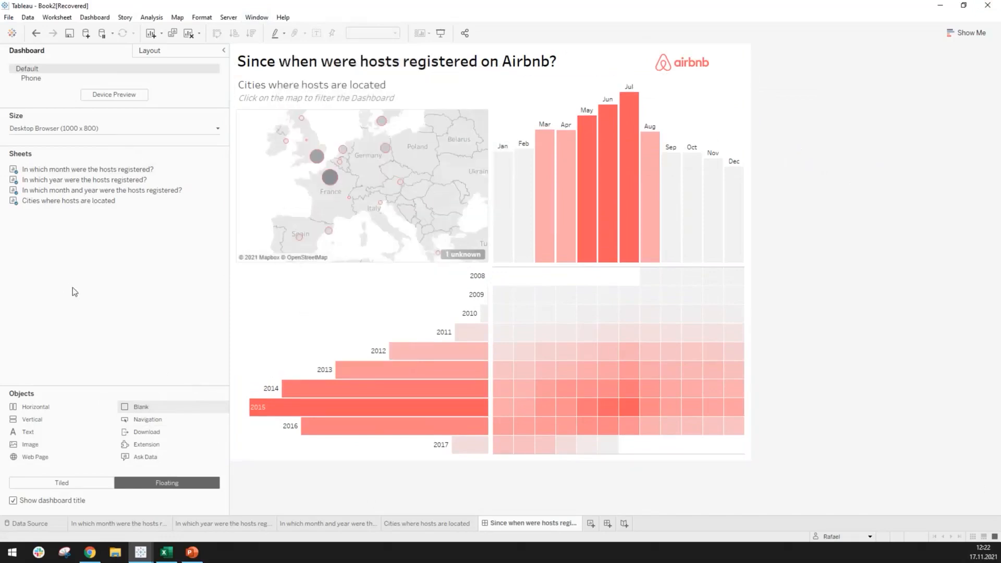
left_click(54, 484)
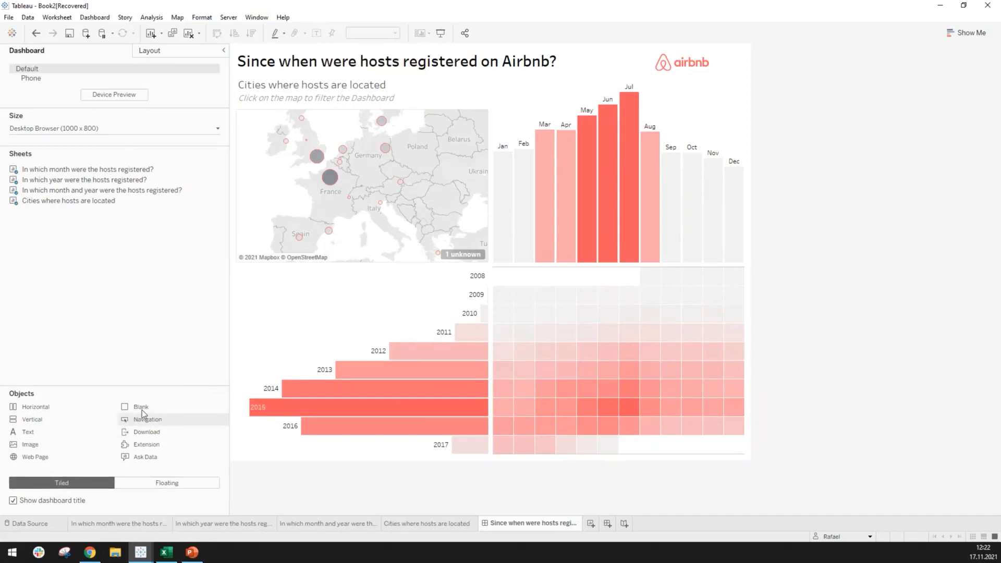
mouse_move(142, 410)
left_mouse_down()
mouse_move(211, 192)
mouse_move(274, 64)
mouse_move(299, 71)
mouse_move(300, 61)
left_mouse_up()
mouse_move(402, 86)
left_mouse_down()
mouse_move(490, 130)
mouse_move(508, 146)
mouse_move(509, 177)
mouse_move(217, 236)
mouse_move(349, 270)
mouse_move(413, 270)
mouse_move(687, 198)
mouse_move(518, 155)
mouse_move(368, 81)
mouse_move(417, 68)
mouse_move(261, 74)
mouse_move(468, 86)
mouse_move(505, 94)
mouse_move(496, 106)
mouse_move(472, 73)
left_mouse_up()
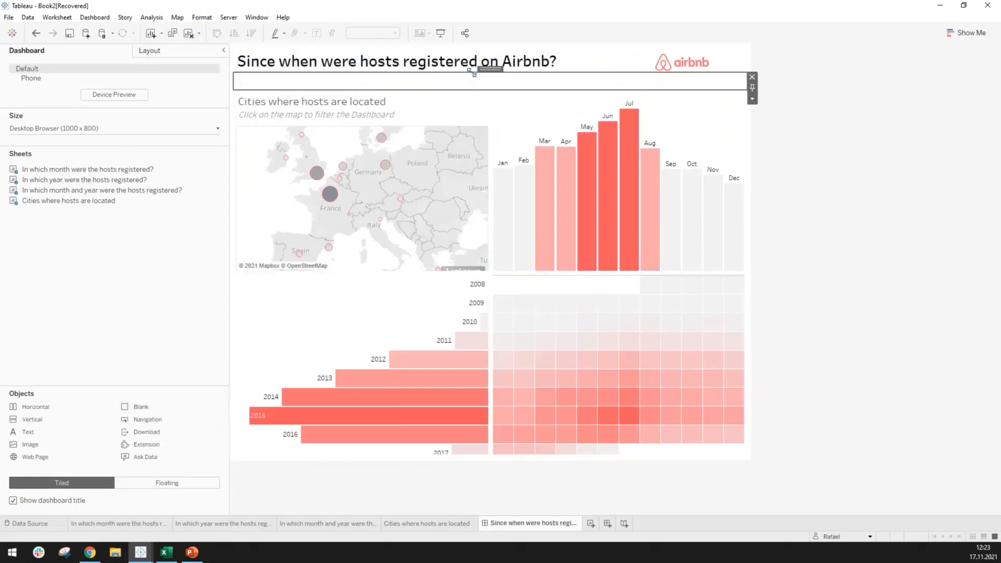
left_click(409, 78)
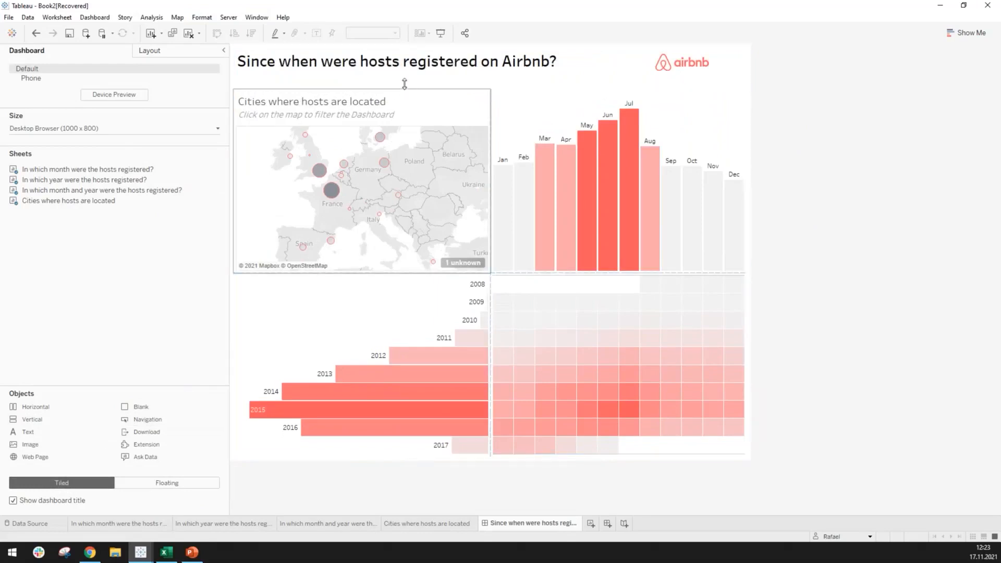
left_click(753, 99)
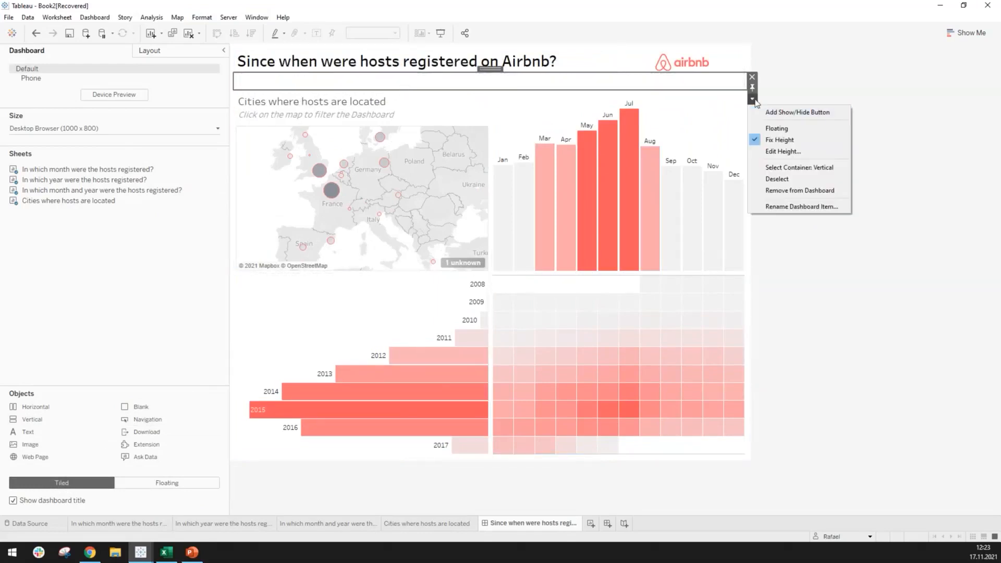
left_click(753, 100)
left_click_drag(486, 70, 482, 76)
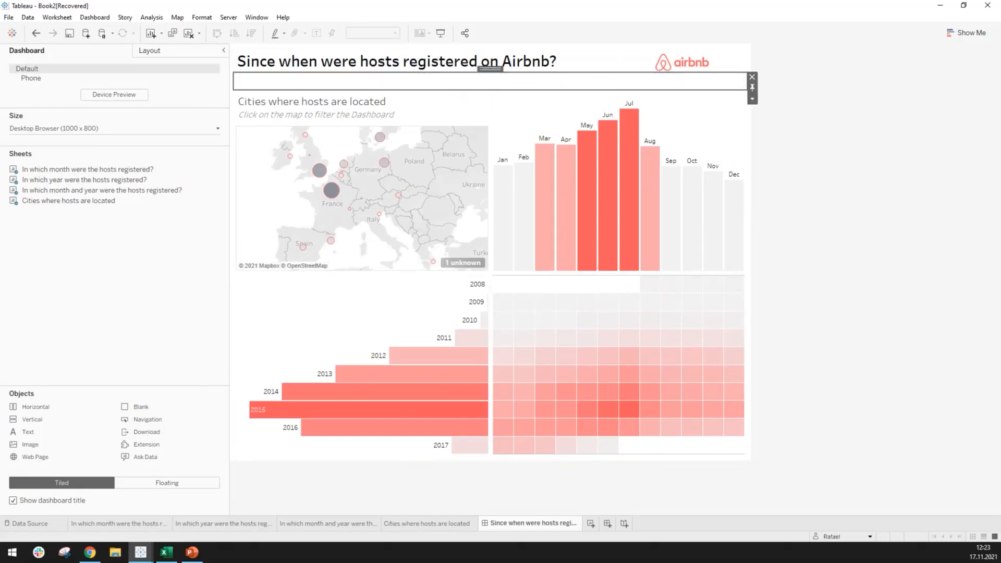
Step: Fill the blank strip's background with light grey after trying red and a darker grey
left_click(147, 55)
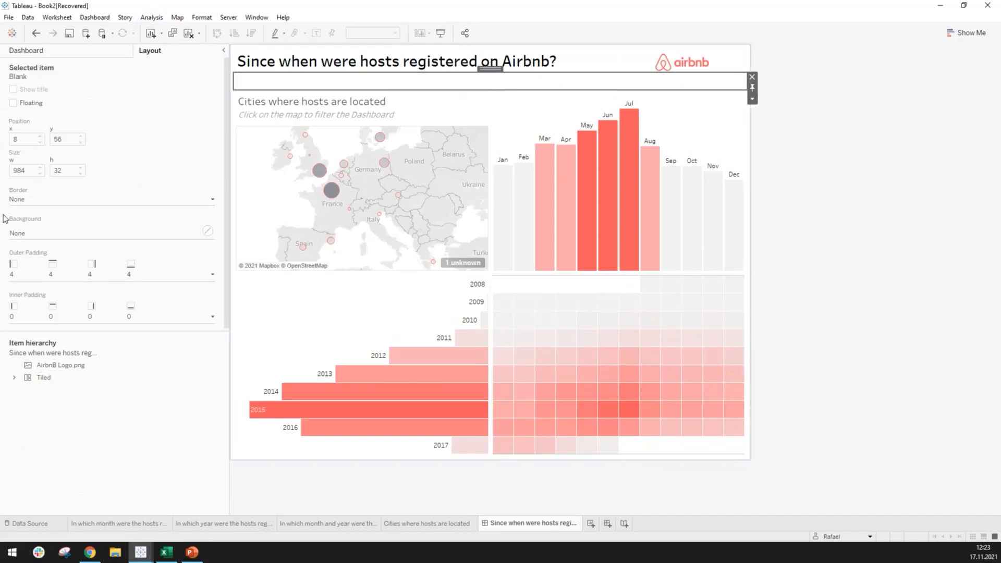
left_click(133, 234)
left_click(208, 235)
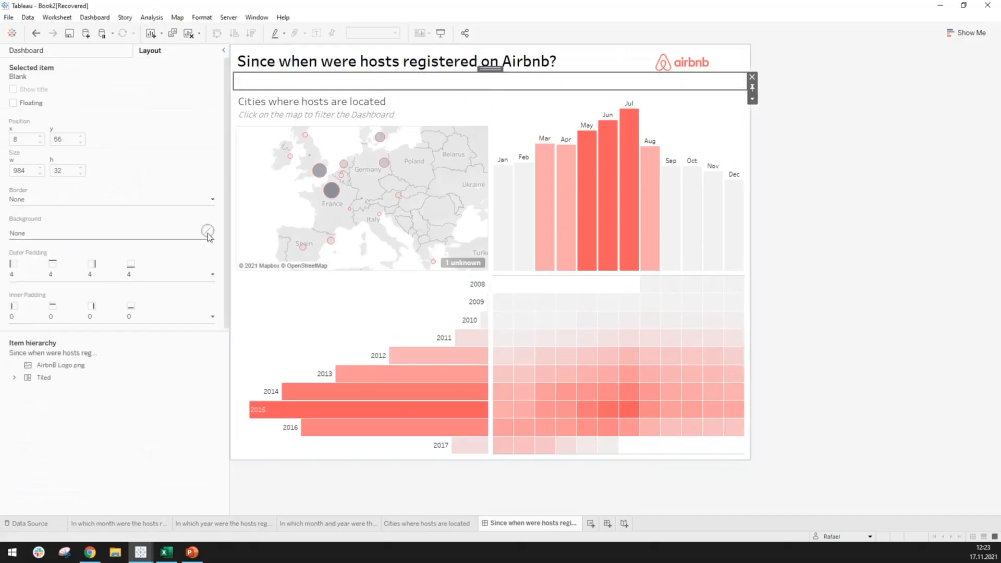
left_click(208, 234)
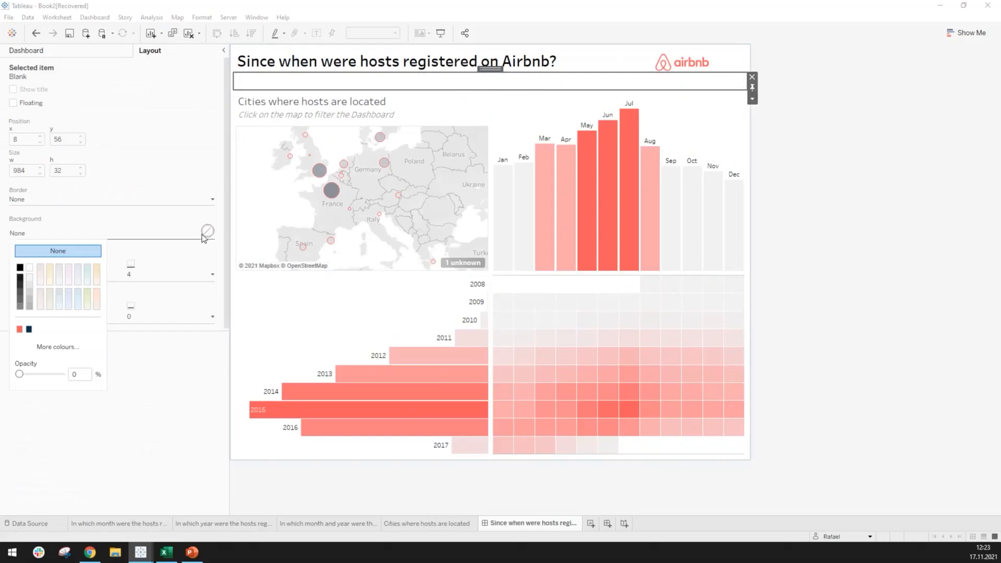
left_click(21, 308)
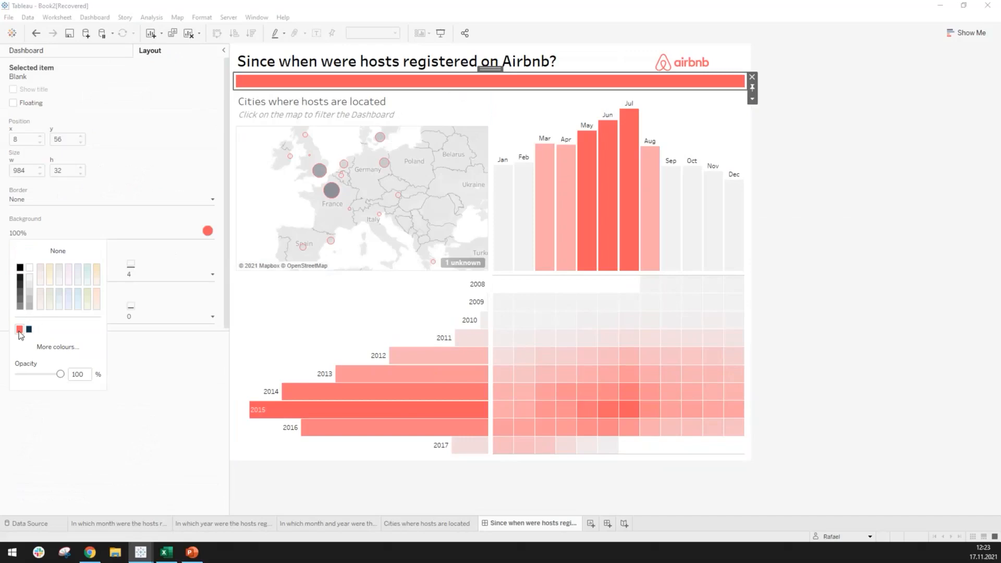
left_click(20, 308)
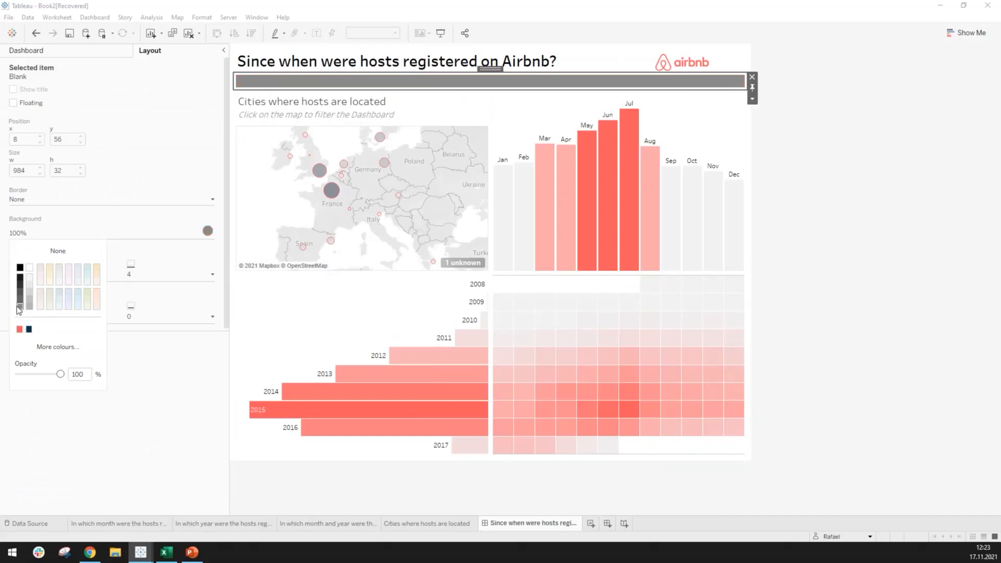
left_click(30, 309)
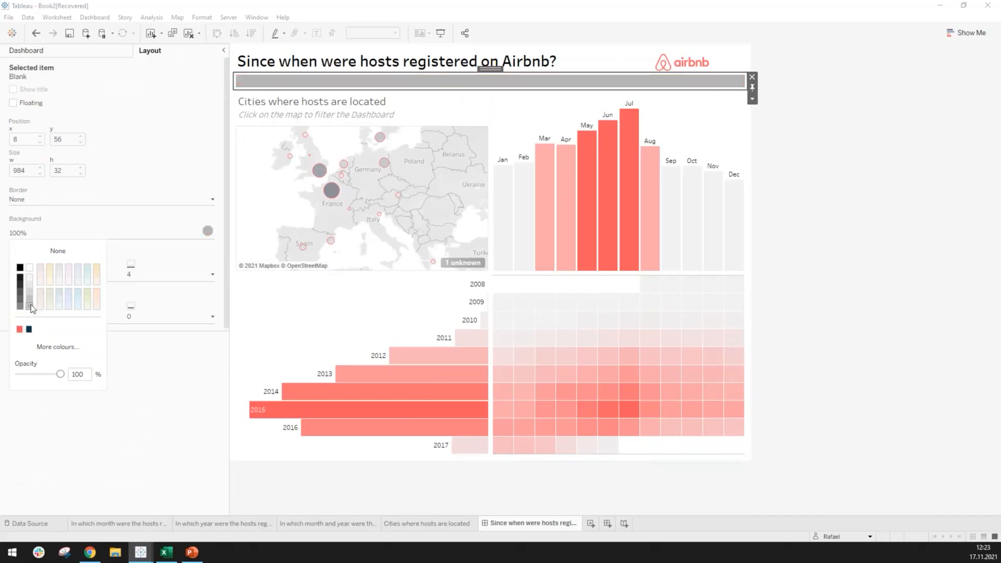
Step: Set the height of the grey blank strip below the dashboard title to 9 pixels
left_click(213, 202)
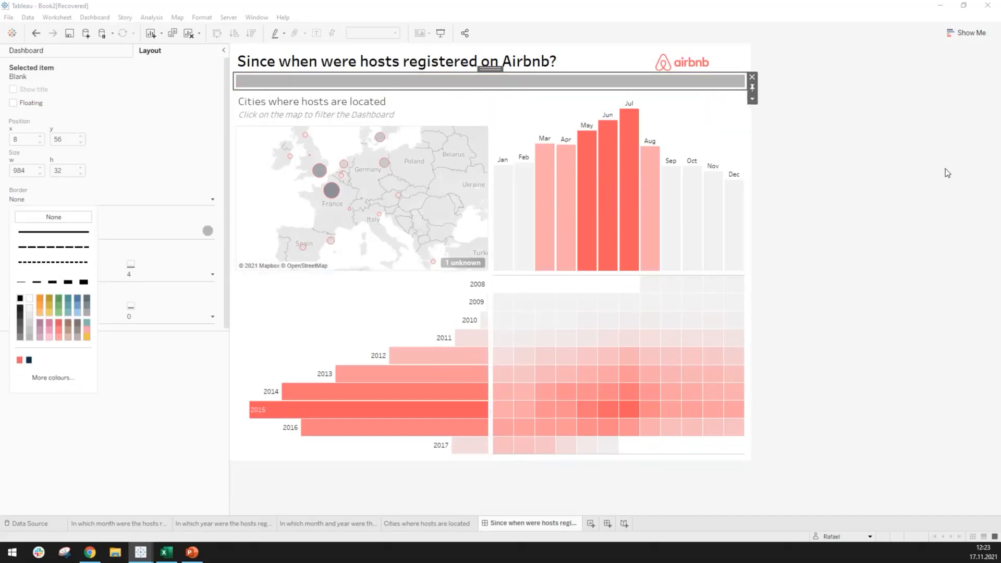
left_click(879, 152)
left_click(734, 88)
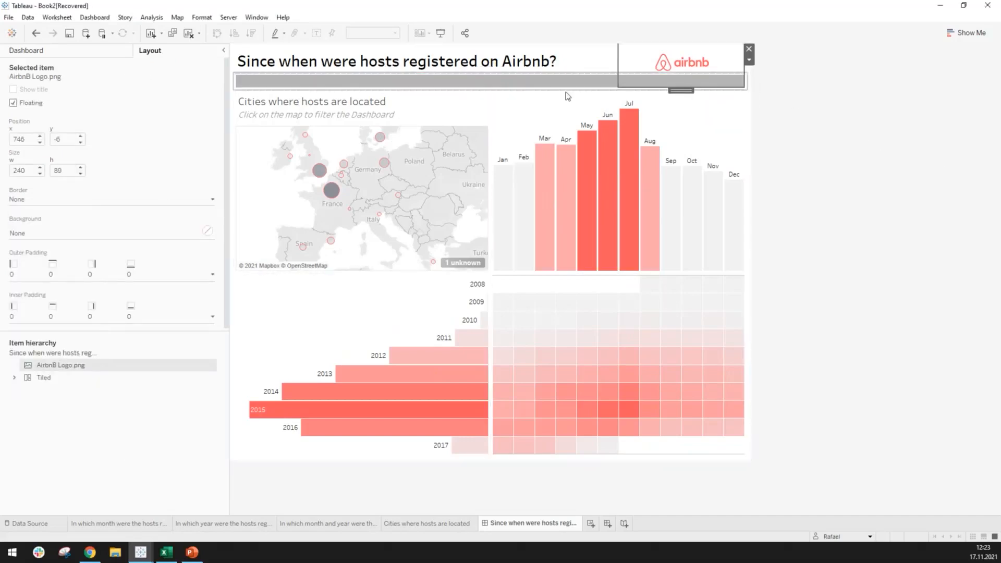
left_click(506, 82)
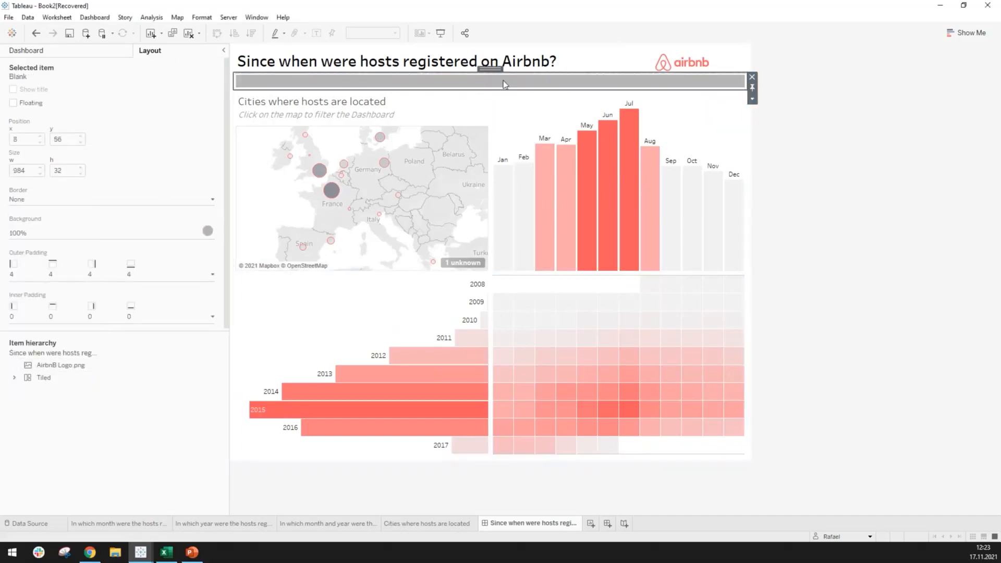
left_click(752, 99)
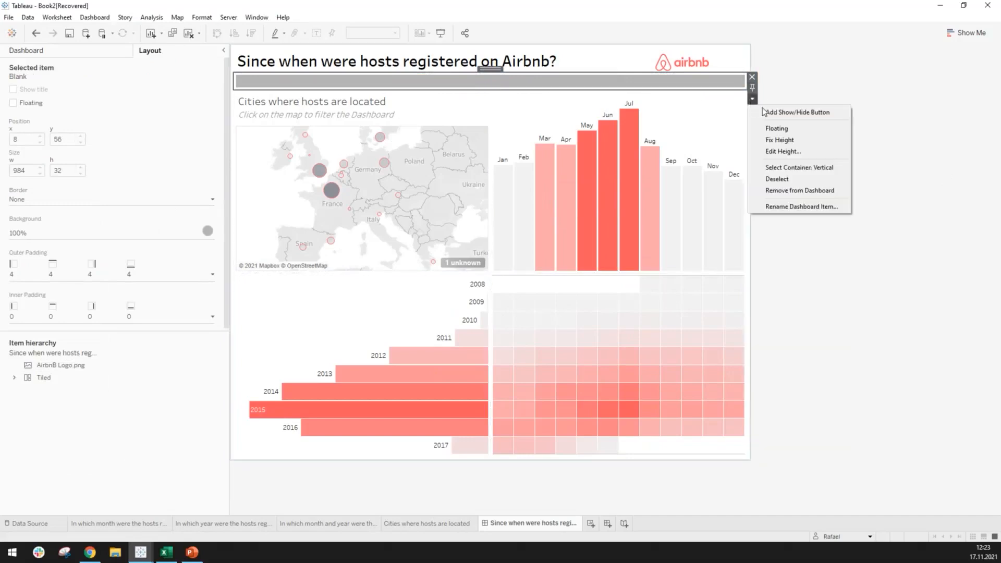
left_click(784, 152)
type("9")
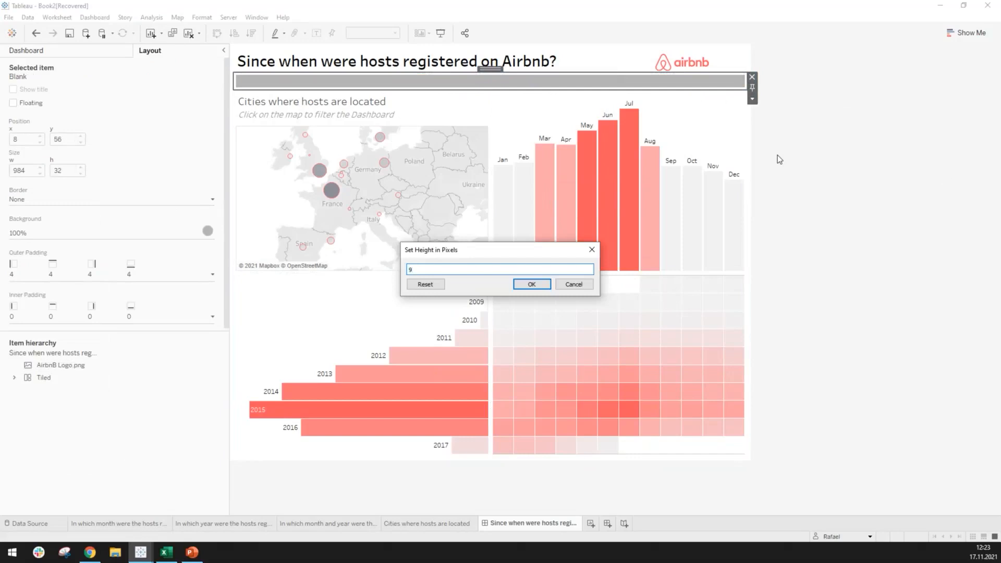
left_click(526, 286)
left_click(769, 189)
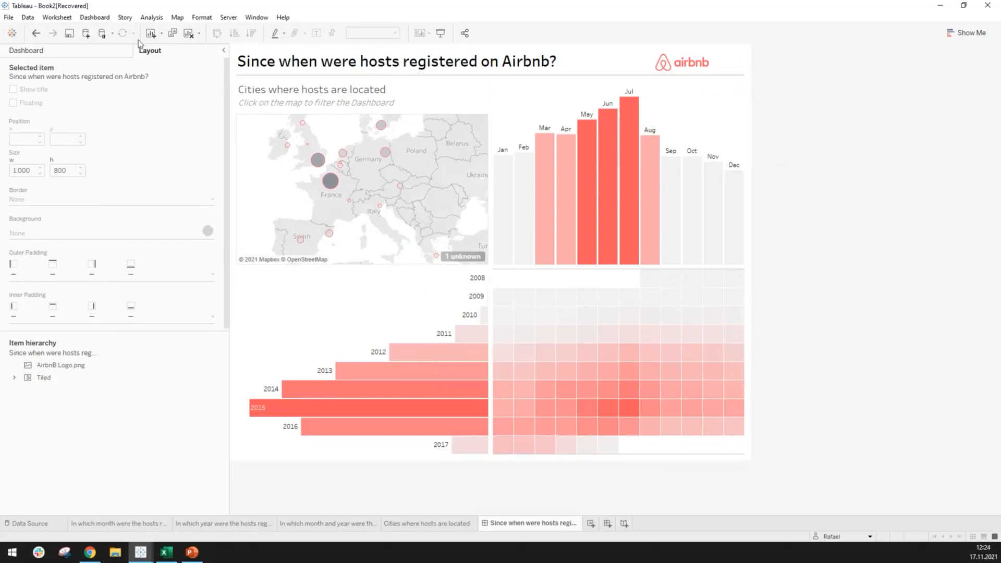
Step: Fill the thin blank strip's background with the custom Airbnb red
left_click(73, 50)
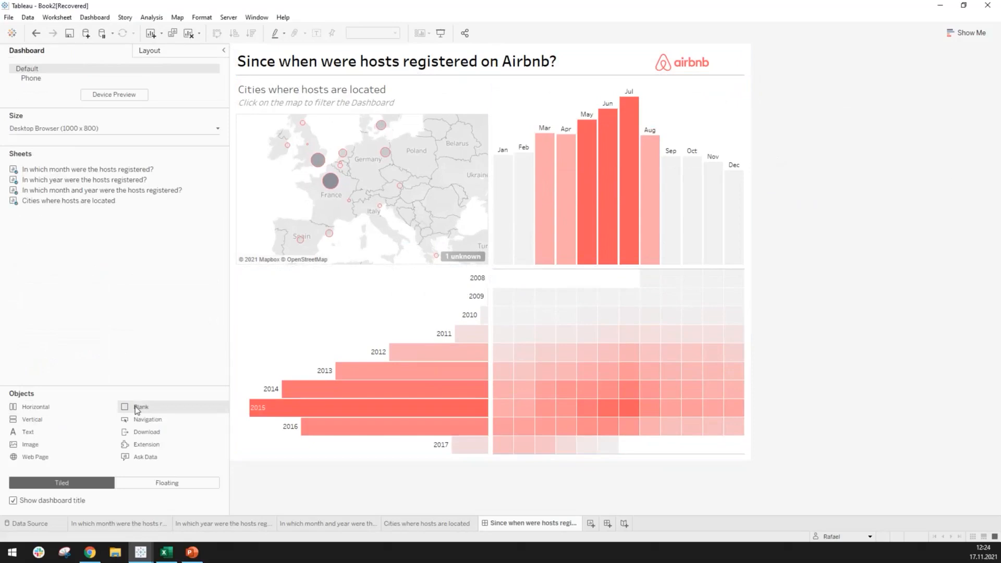
left_click_drag(142, 408, 314, 81)
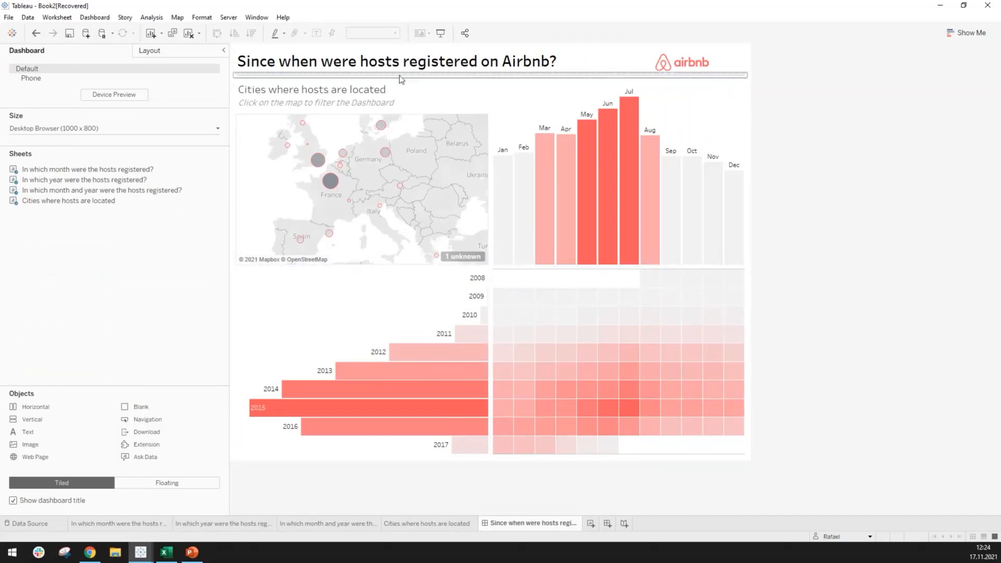
left_click(455, 75)
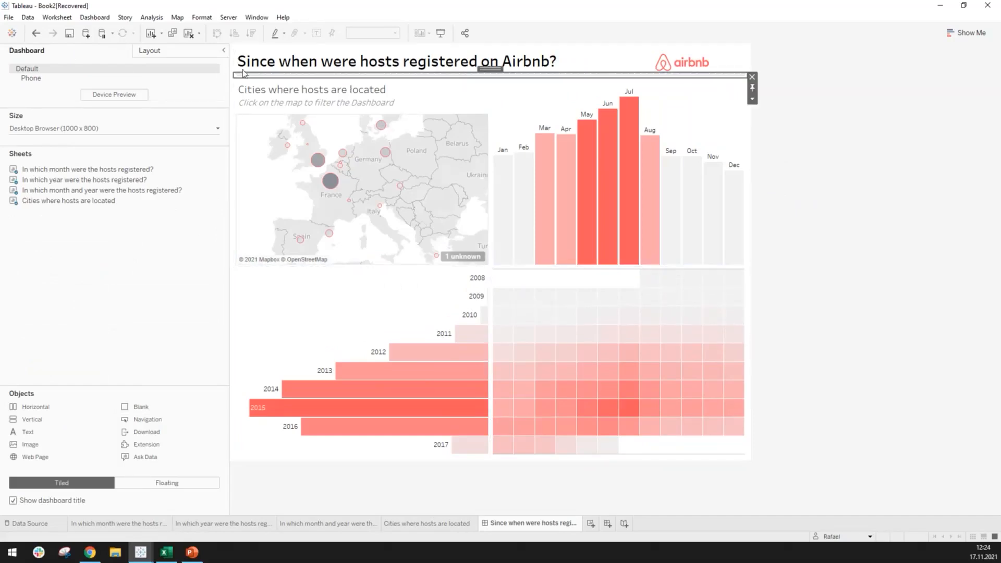
left_click(149, 55)
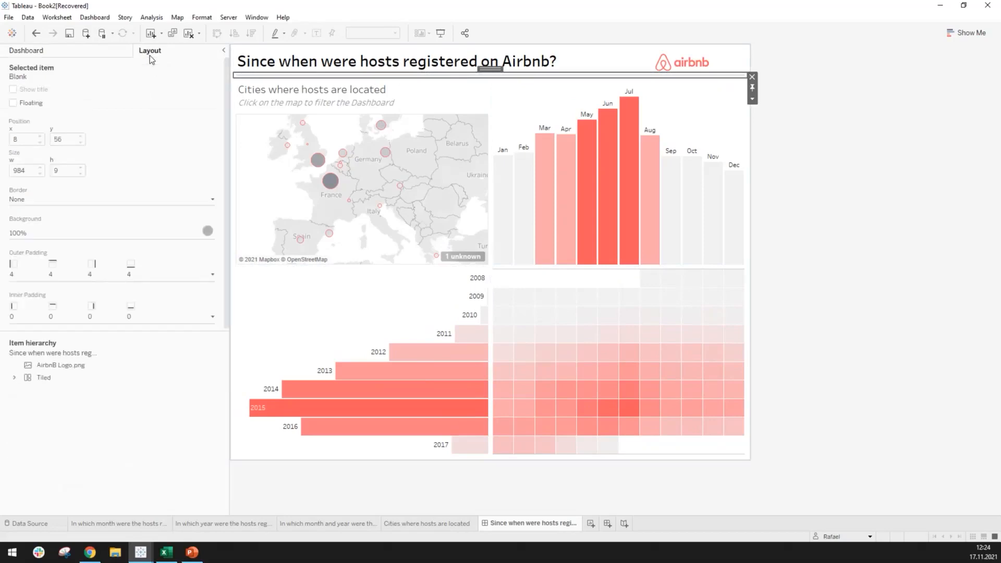
left_click(208, 230)
left_click(20, 329)
left_click(130, 392)
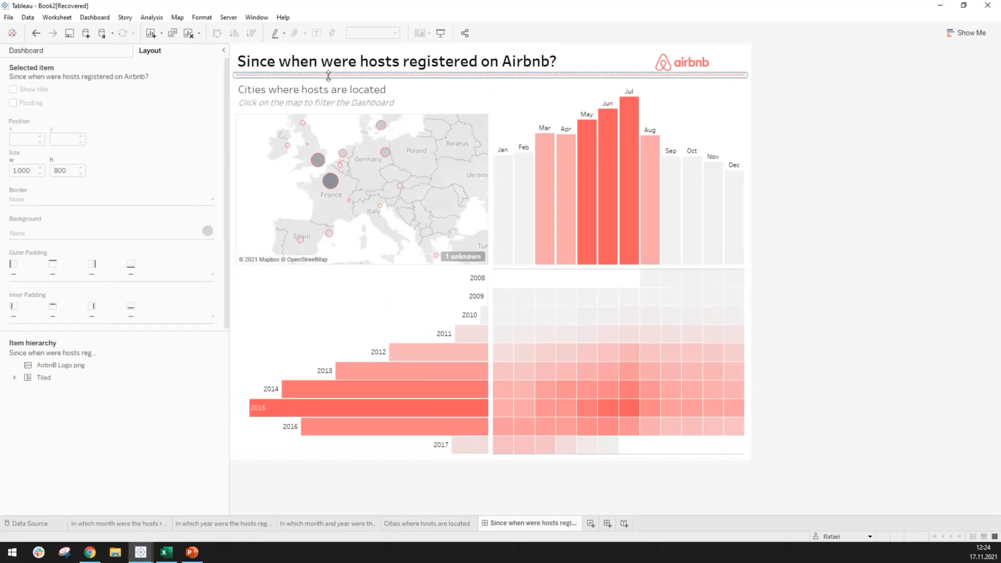
left_click(725, 77)
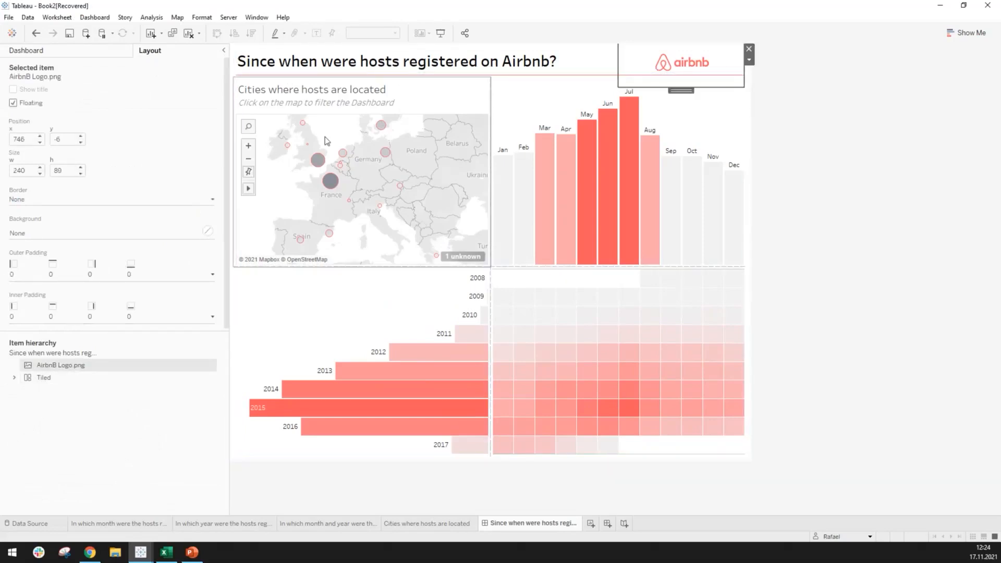
left_click(340, 73)
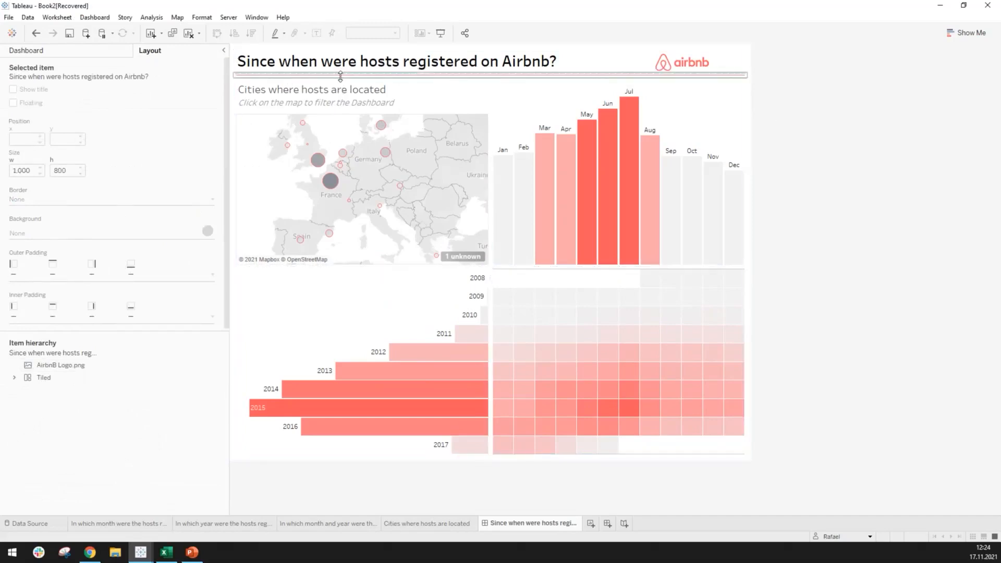
Step: Try changing the Airbnb logo from floating to tiled and moving it beside the charts, and undo both changes
left_click(109, 52)
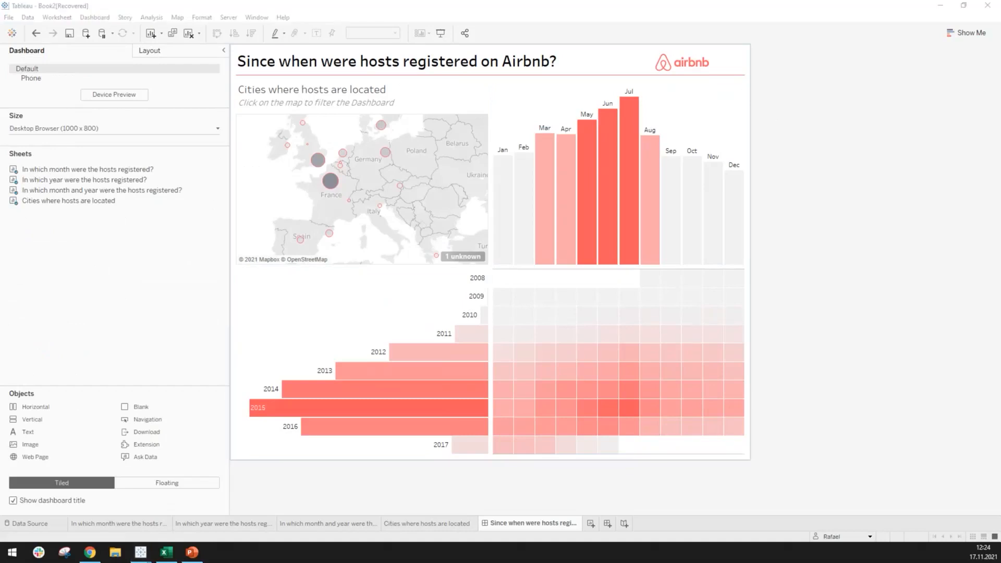
left_click(812, 92)
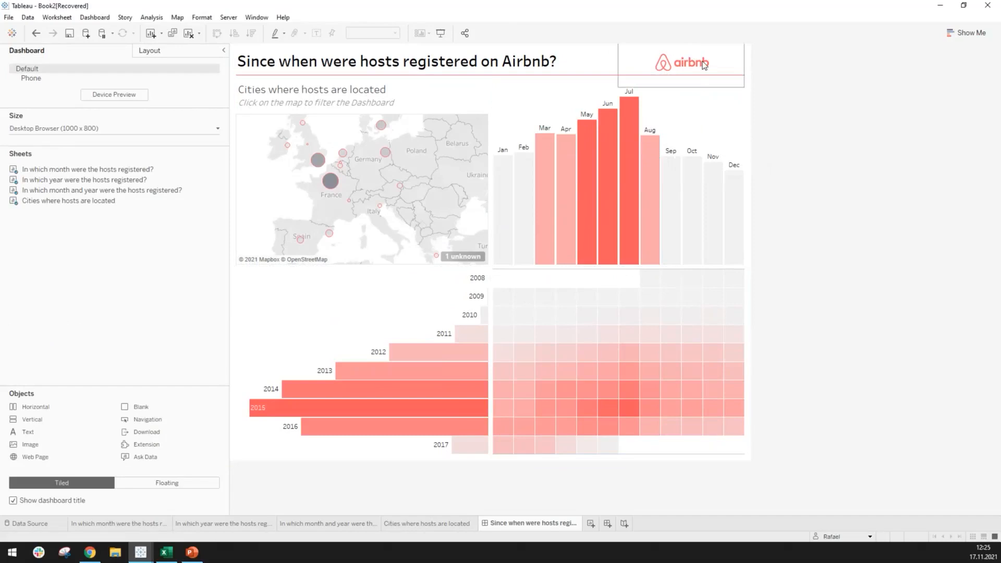
left_click(673, 74)
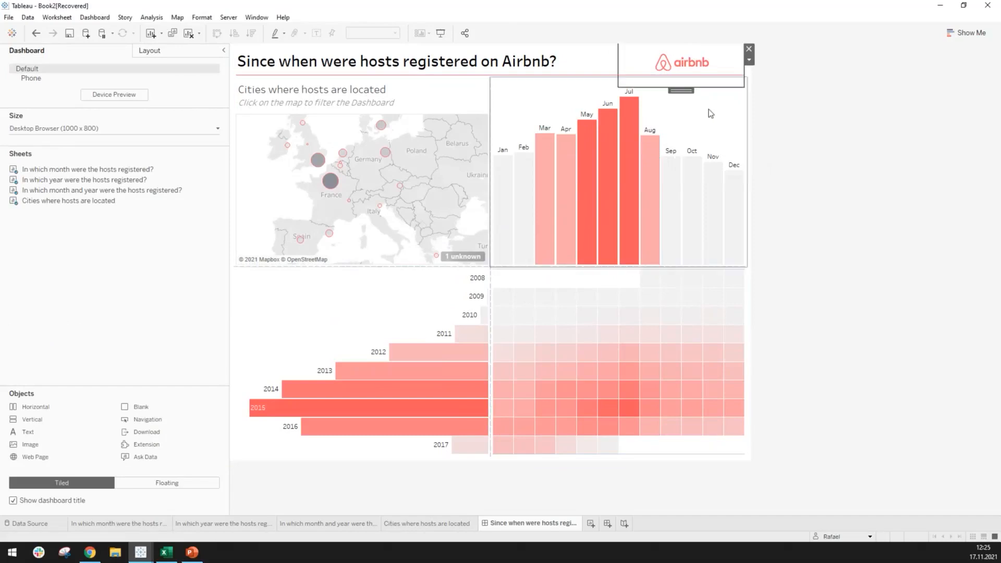
left_click(749, 62)
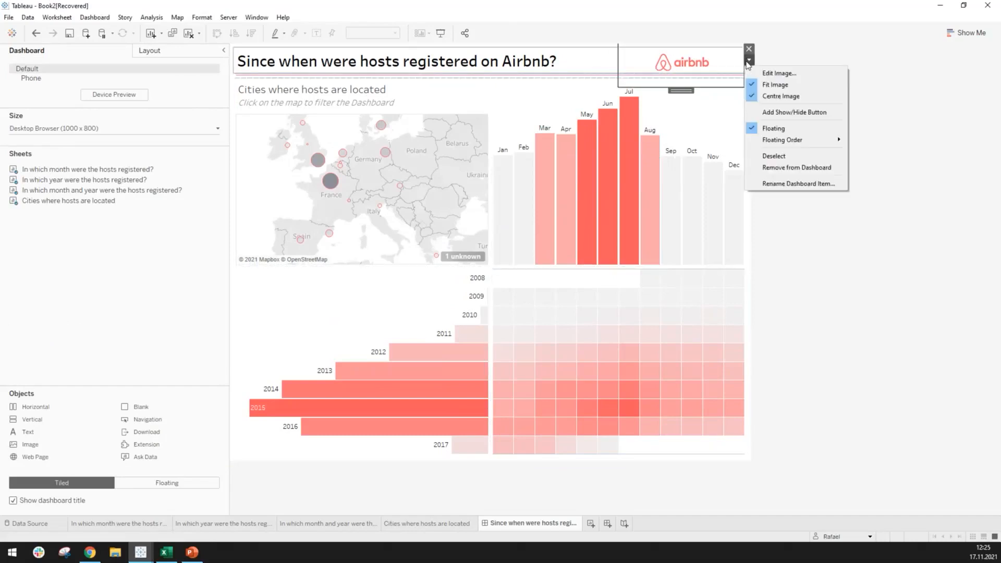
left_click(775, 129)
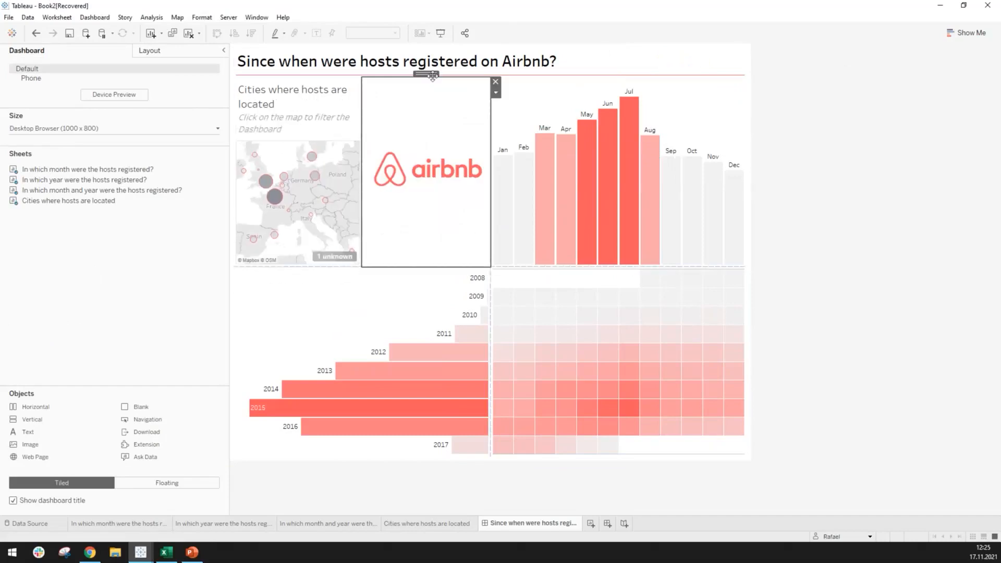
left_click_drag(432, 74, 460, 156)
left_click_drag(778, 199, 750, 186)
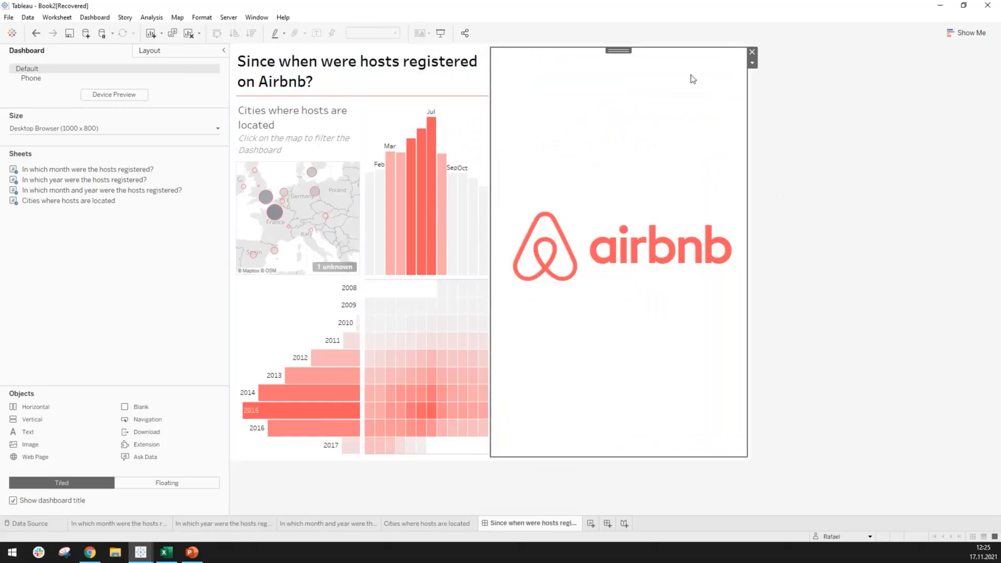
key("ctrl+z")
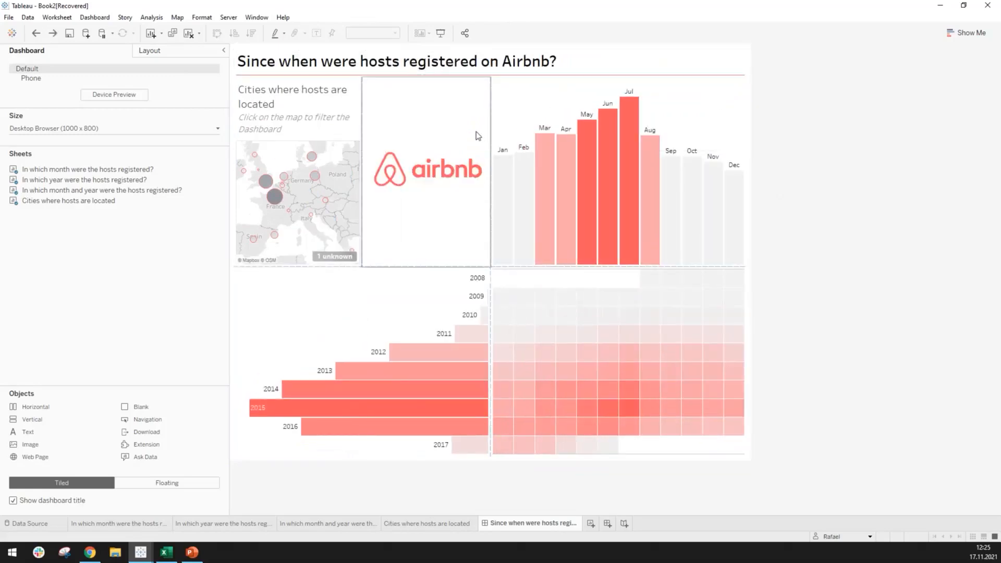
key("ctrl+z")
left_click(801, 101)
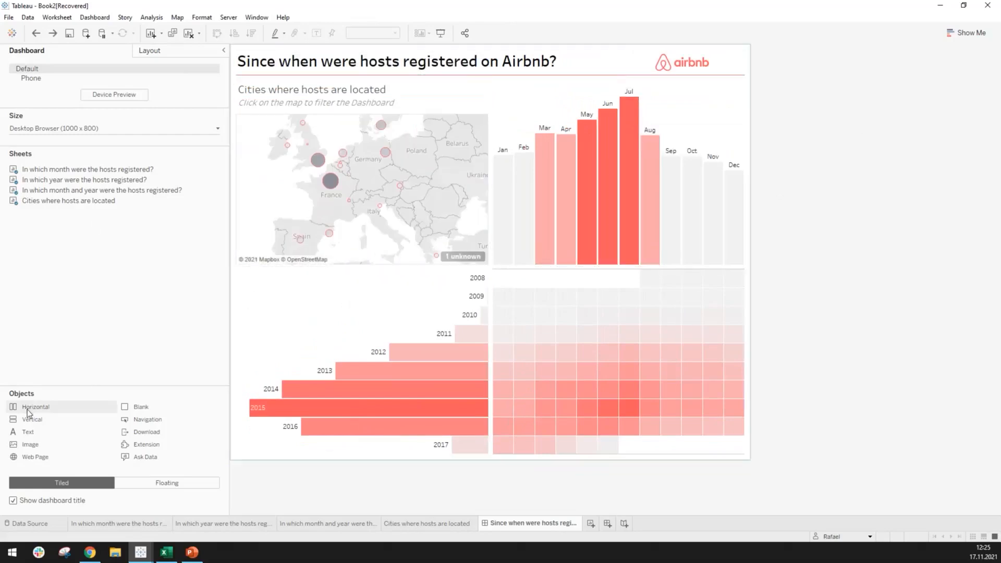
Step: Add a tiled horizontal container between the title and the red divider, and move the dashboard title into it
mouse_move(93, 400)
left_mouse_down()
mouse_move(336, 389)
mouse_move(393, 135)
mouse_move(472, 55)
mouse_move(488, 68)
left_mouse_up()
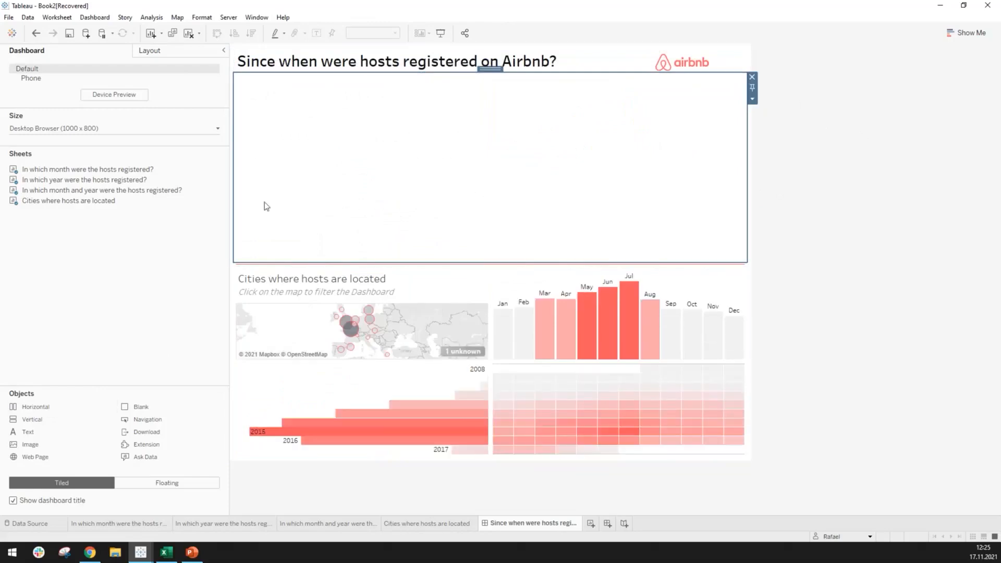
left_click(434, 64)
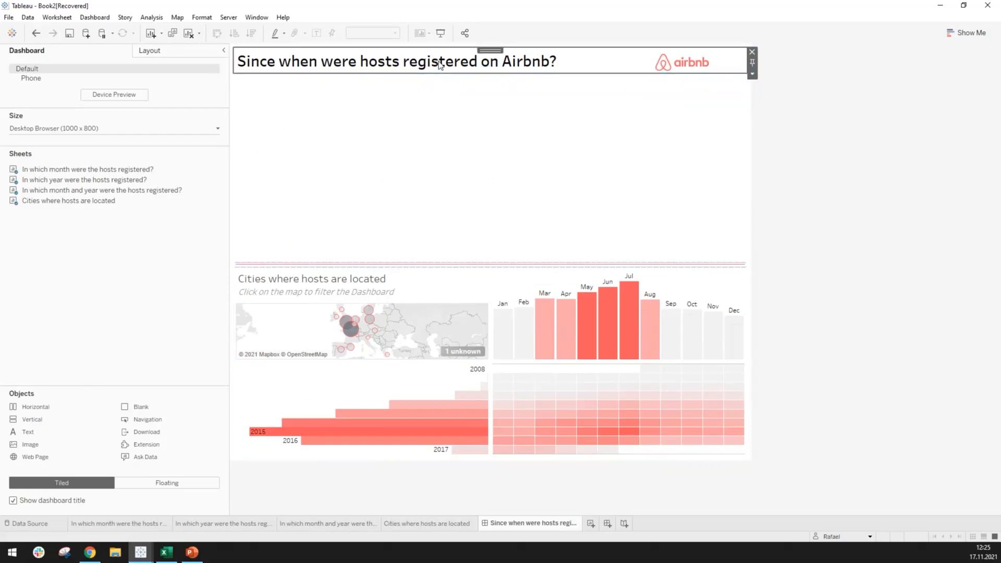
left_click(665, 66)
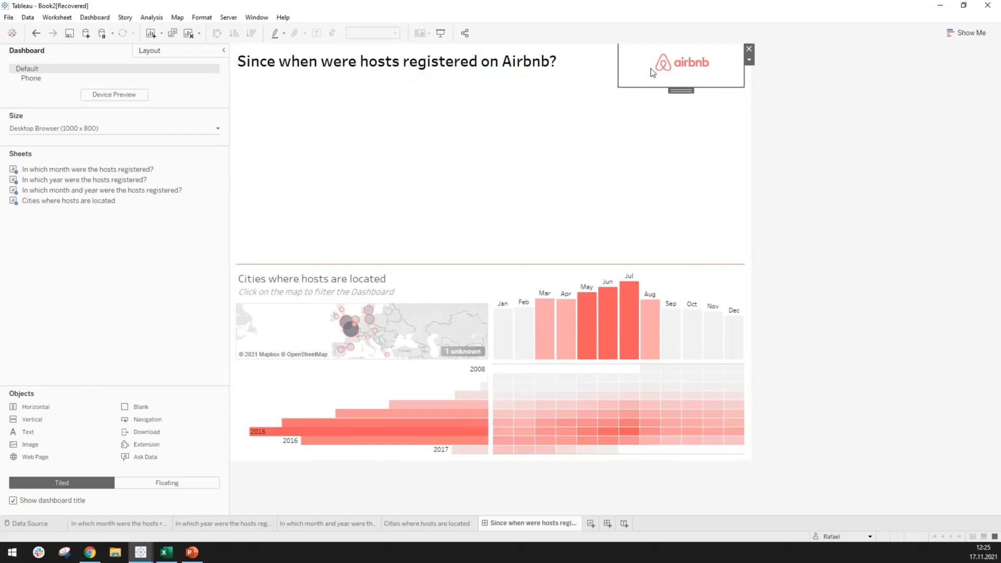
left_click(558, 136)
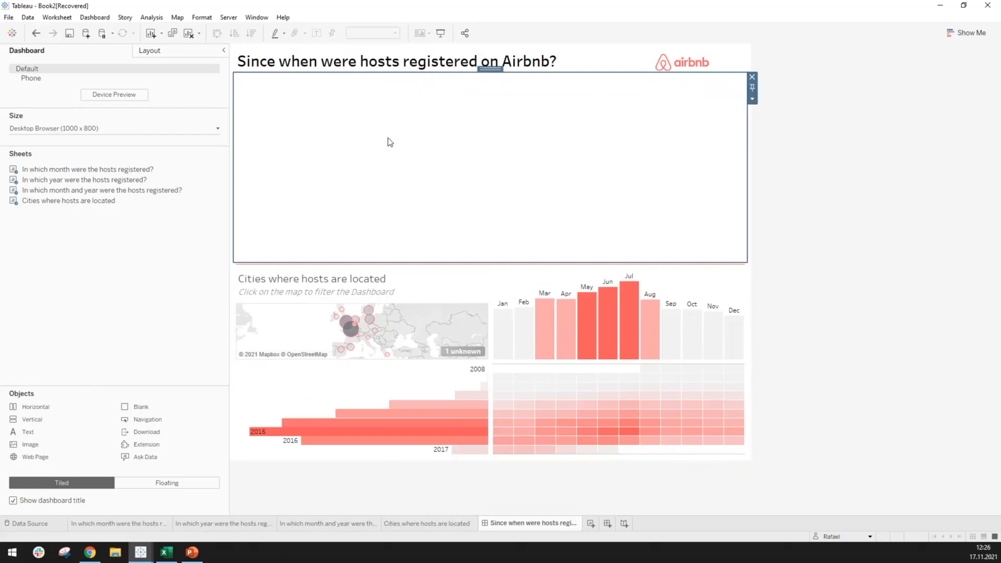
left_click(396, 66)
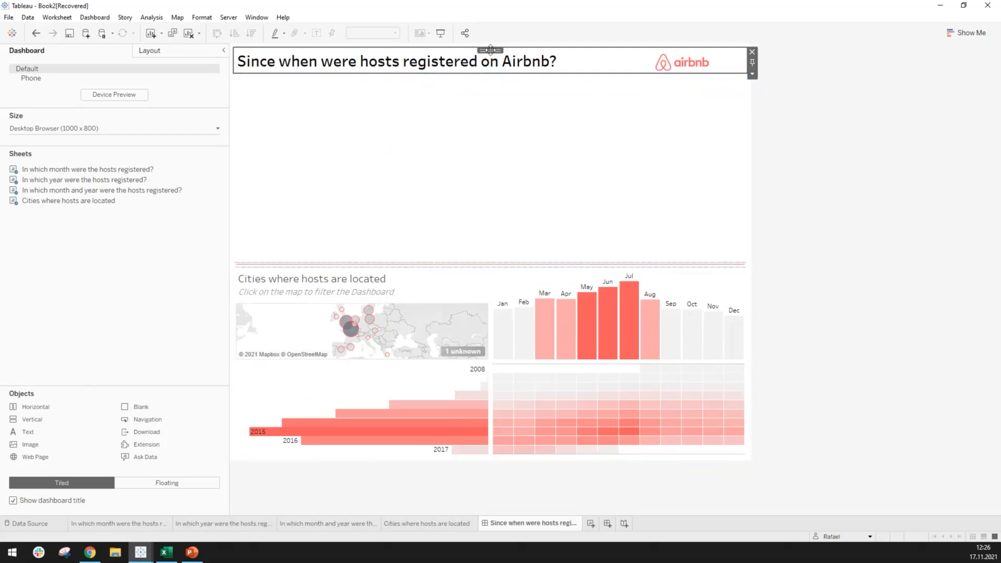
left_click_drag(490, 50, 470, 110)
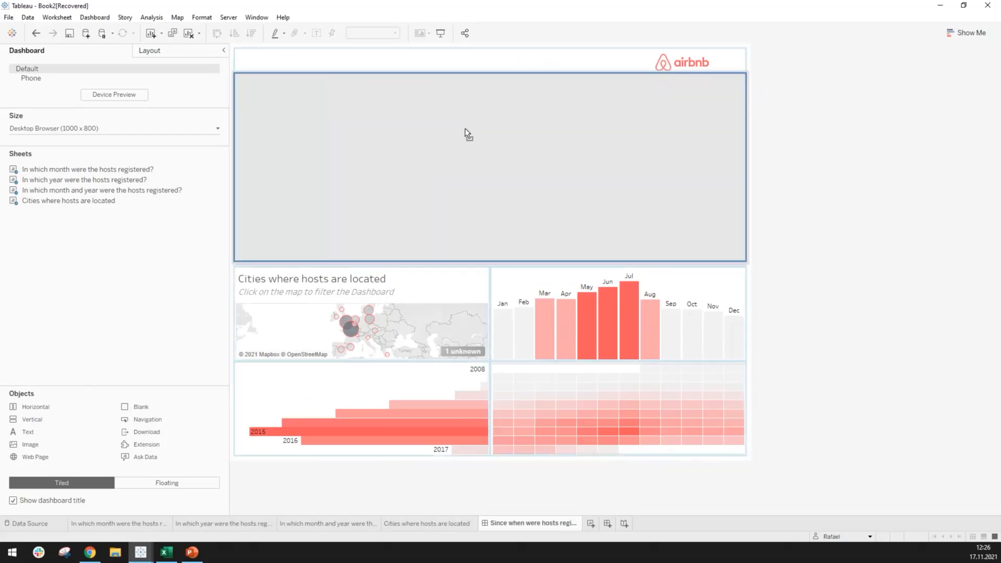
left_click_drag(465, 128, 465, 129)
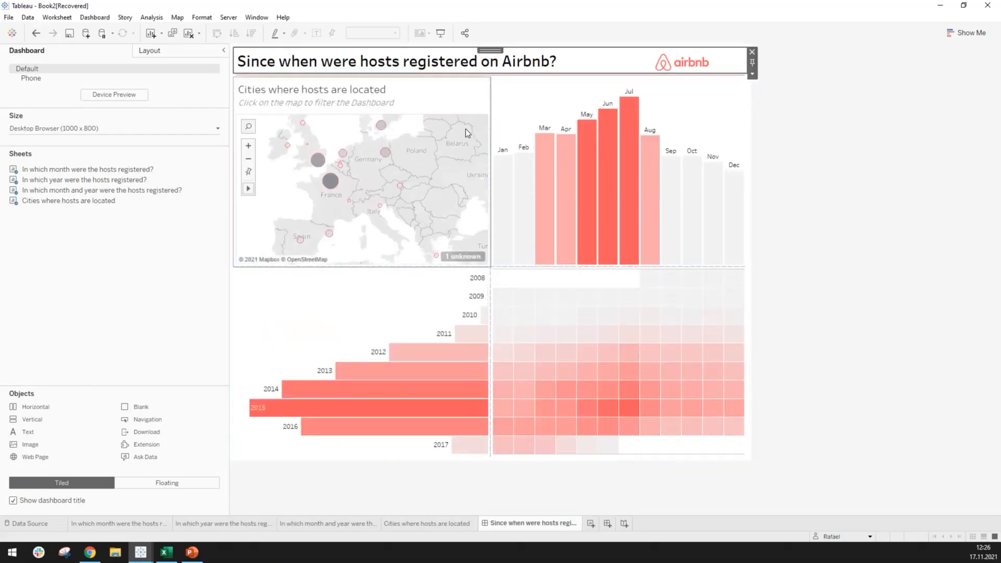
left_click(687, 72)
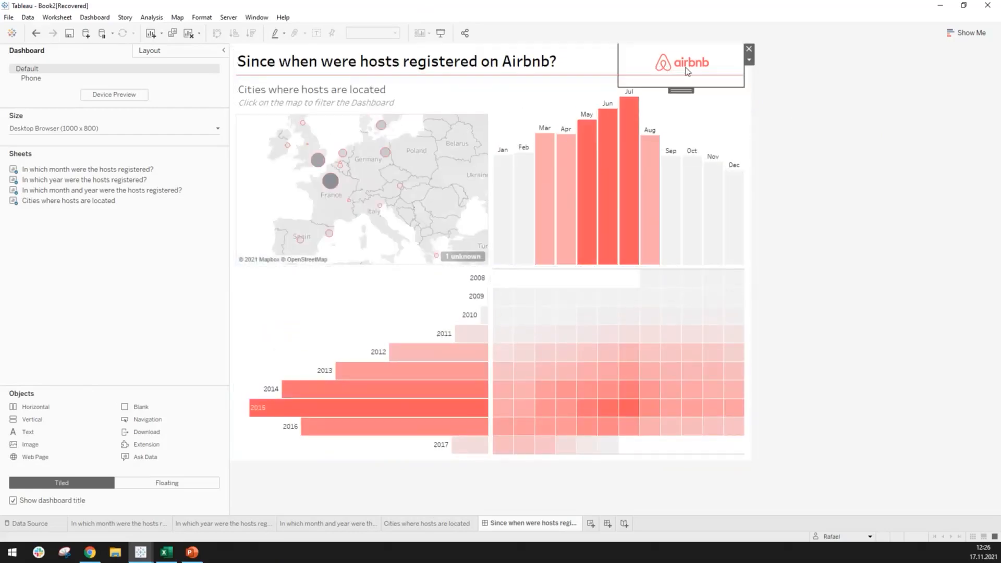
Step: Change the Airbnb logo image from a floating to a tiled dashboard object
left_click(750, 61)
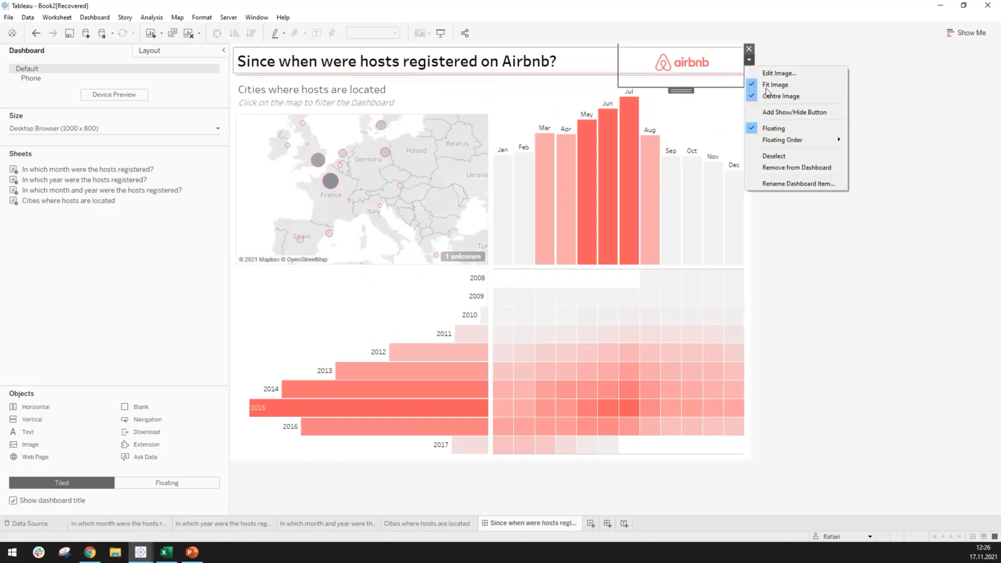
left_click(778, 130)
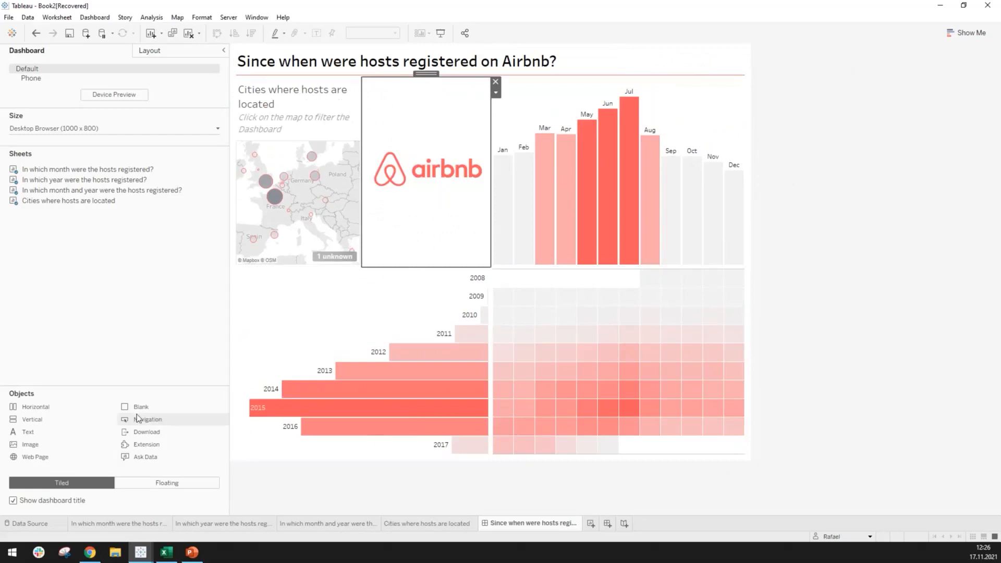
left_click(914, 134)
left_click(379, 94)
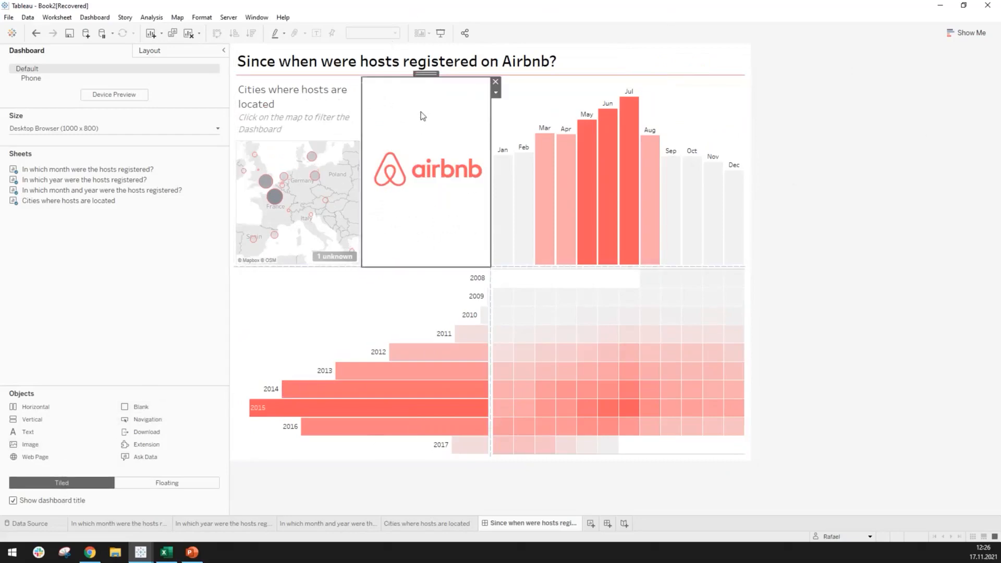
Step: Move the Airbnb logo into the header row, directly right of the dashboard title
left_click_drag(441, 73, 530, 63)
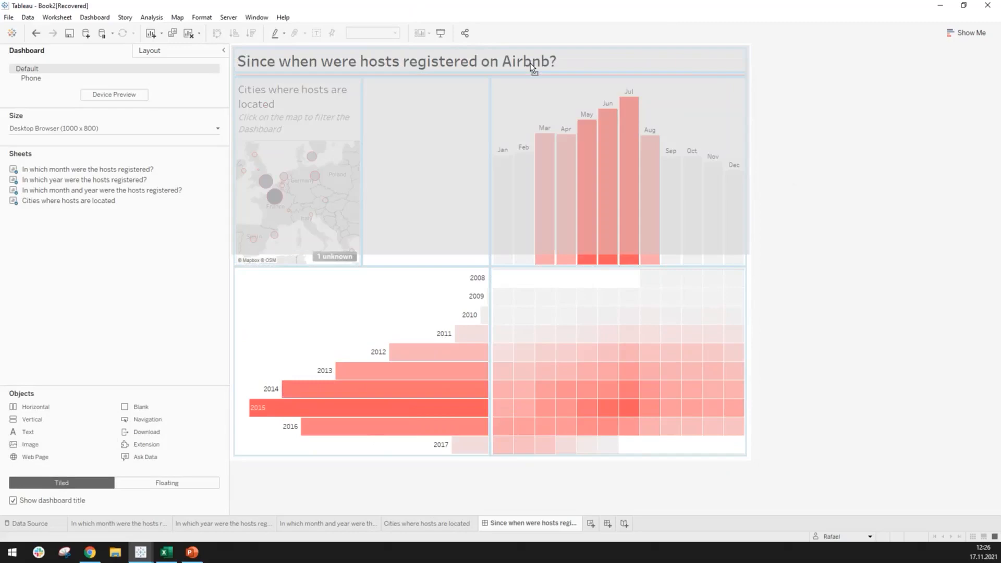
left_click_drag(626, 59, 686, 67)
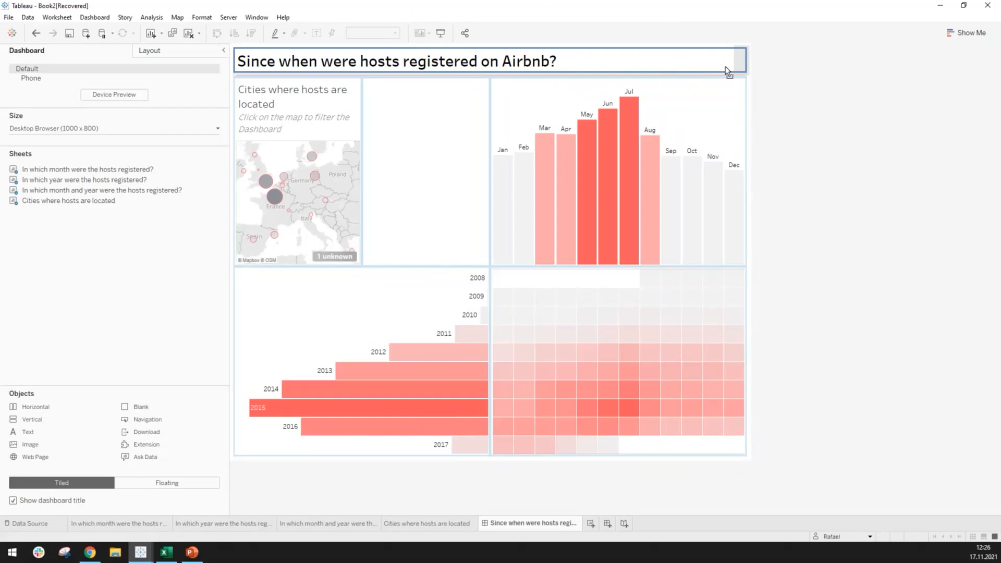
mouse_move(725, 67)
left_mouse_down()
mouse_move(744, 63)
mouse_move(741, 80)
mouse_move(726, 58)
mouse_move(751, 77)
mouse_move(739, 77)
mouse_move(749, 61)
mouse_move(731, 70)
left_mouse_up()
left_click_drag(730, 69, 730, 70)
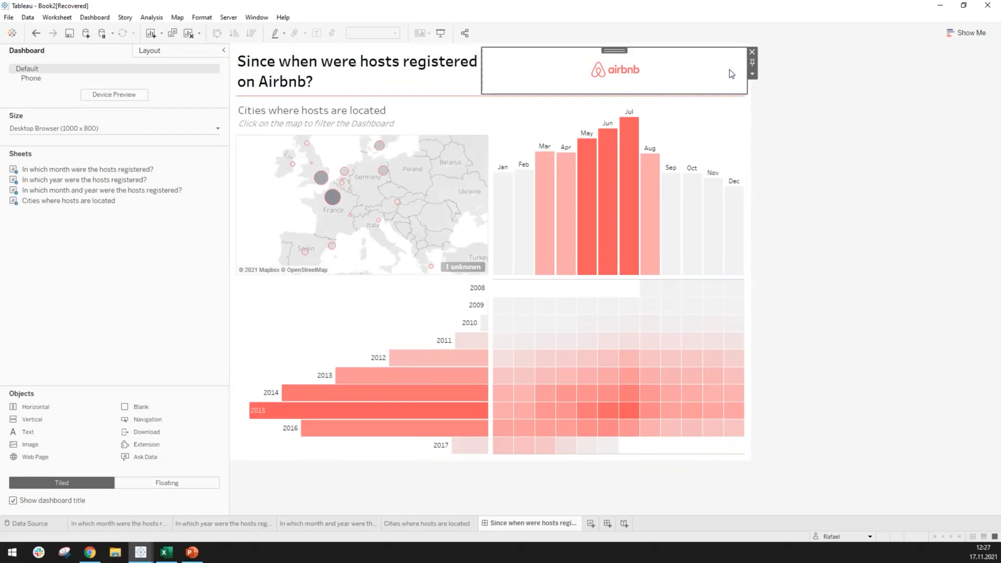
Step: Widen the dashboard title within its horizontal container so the text fits on one line beside the logo
left_click(412, 84)
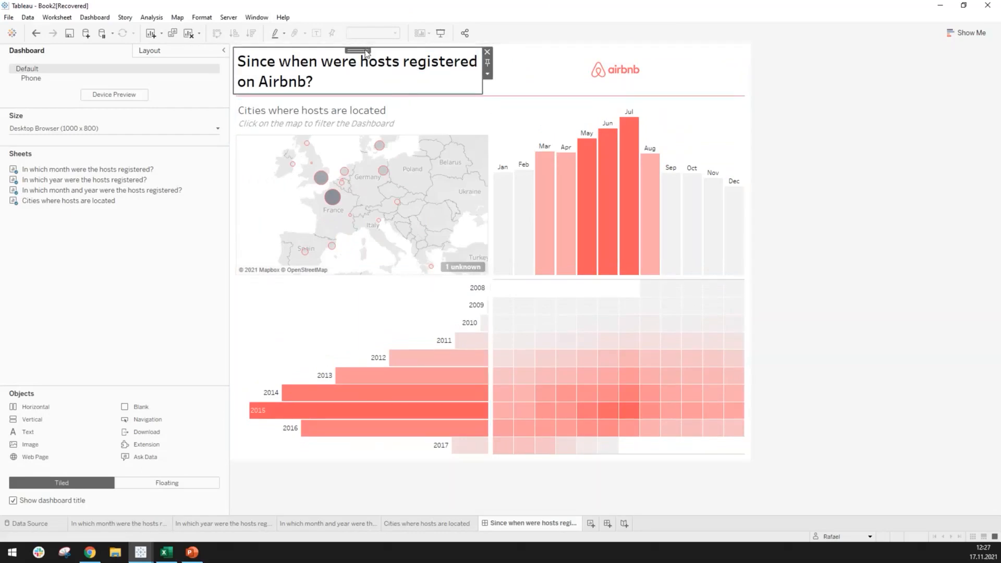
double_click(358, 51)
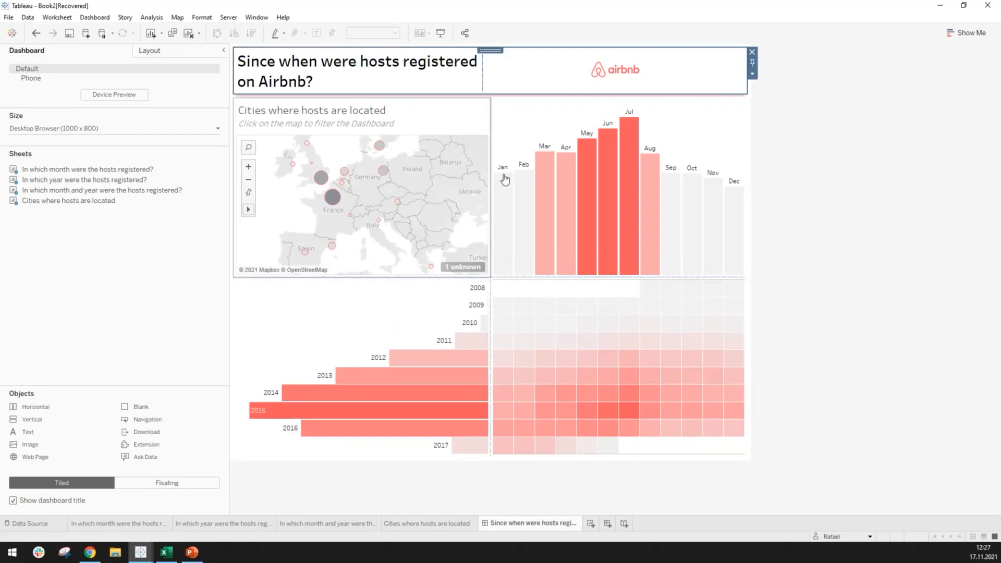
left_click(470, 74)
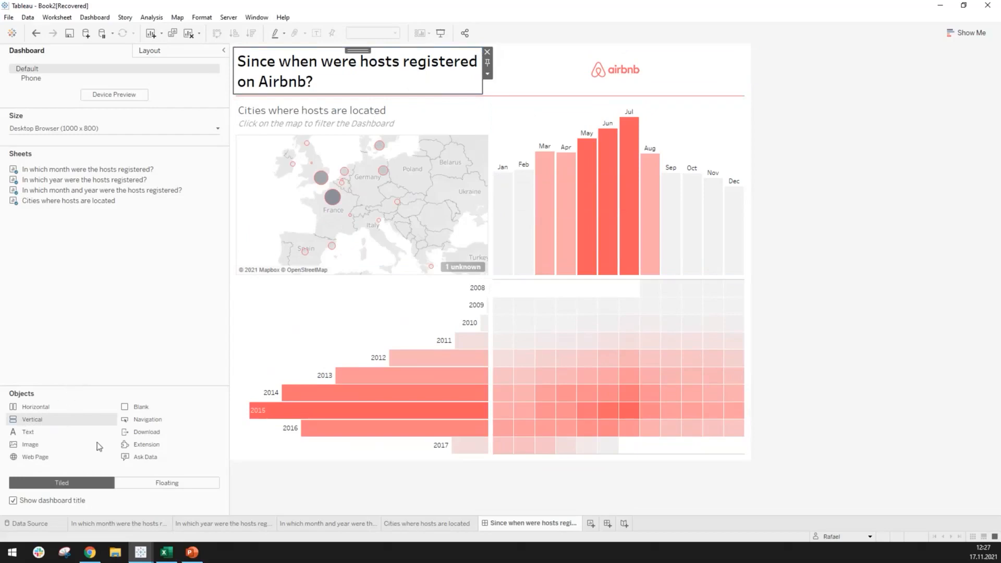
left_click(862, 279)
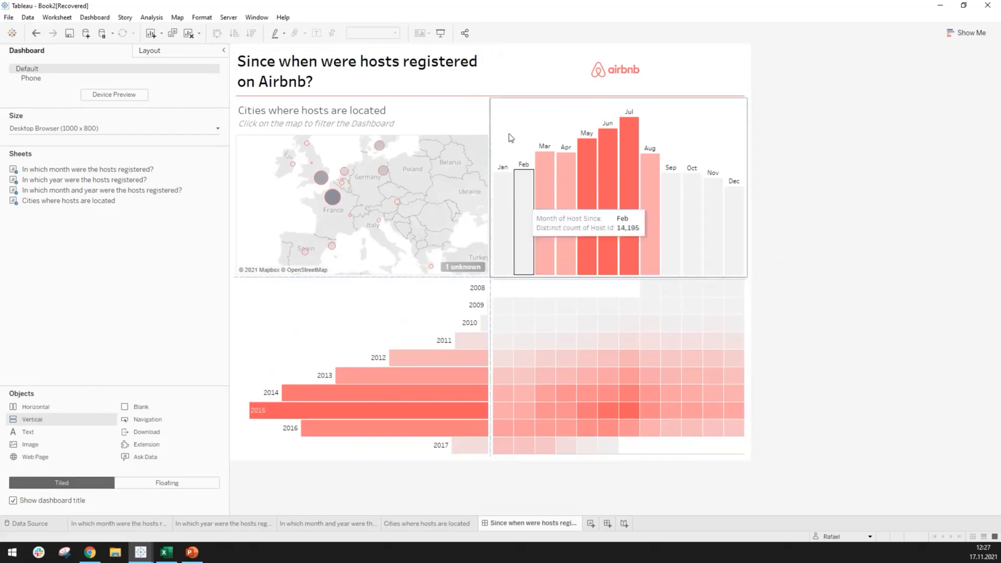
left_click(470, 81)
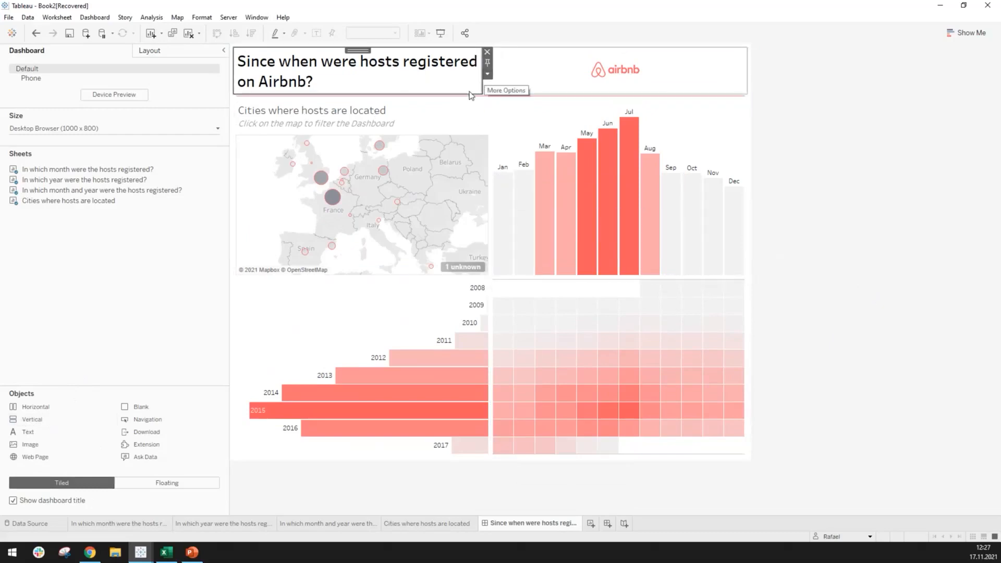
left_click_drag(483, 85, 605, 77)
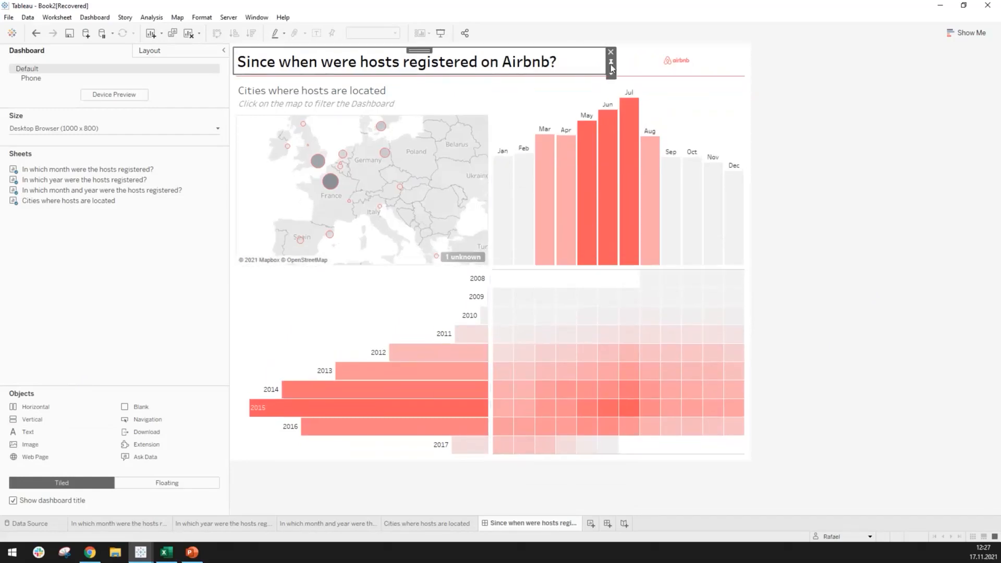
Step: Turn off the Centre Image option for the Airbnb logo
left_click(710, 62)
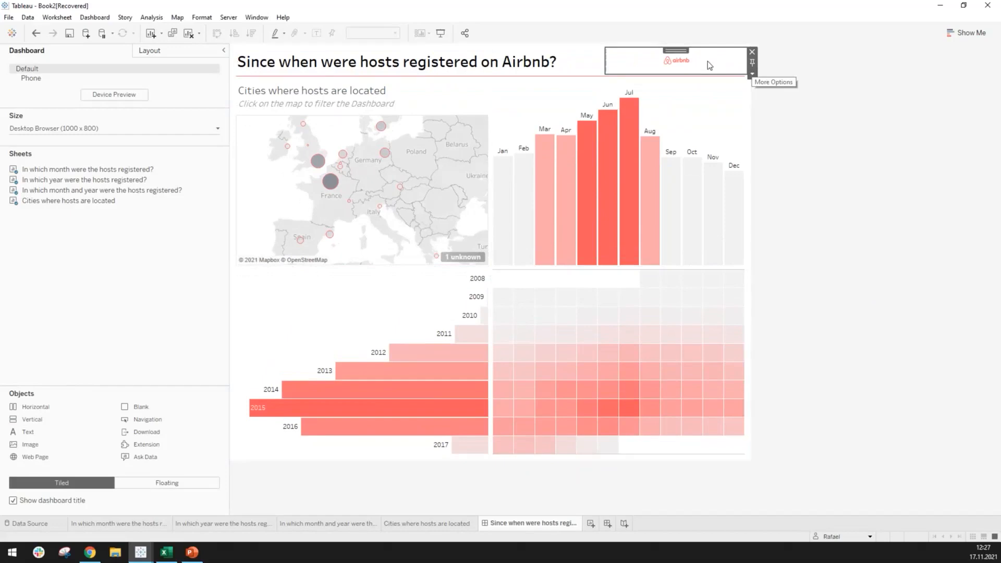
left_click(753, 74)
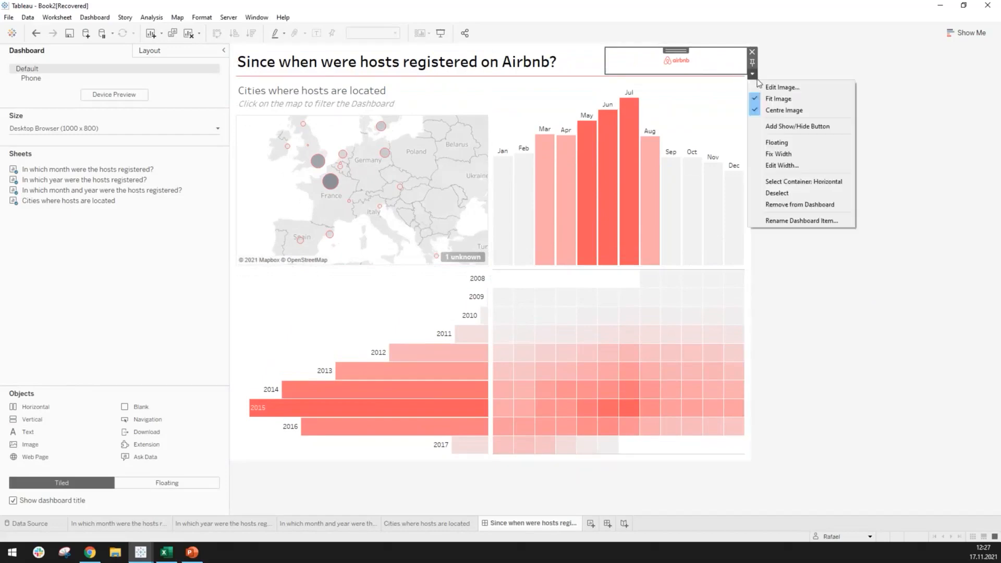
left_click(748, 103)
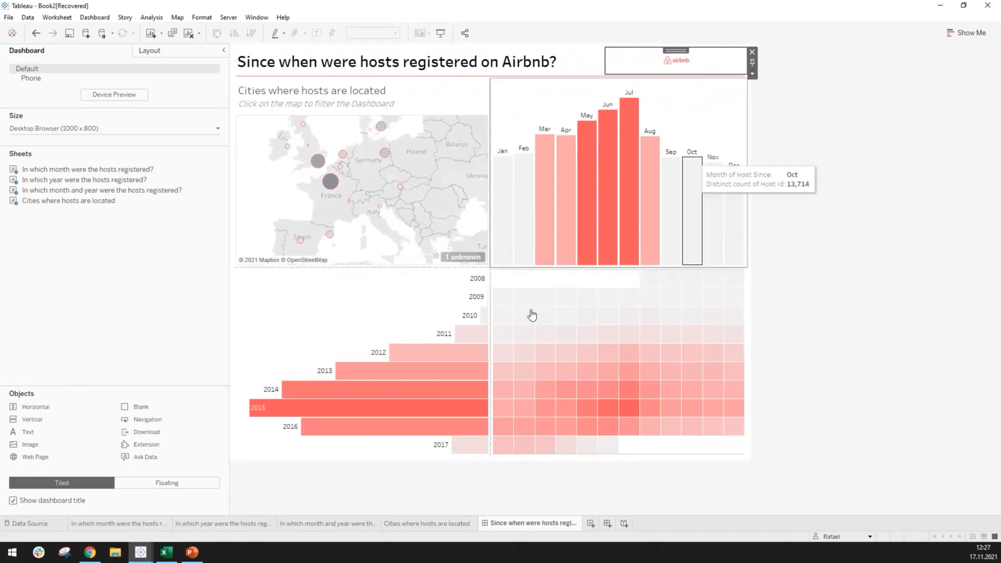
left_click(409, 255)
left_click(556, 349)
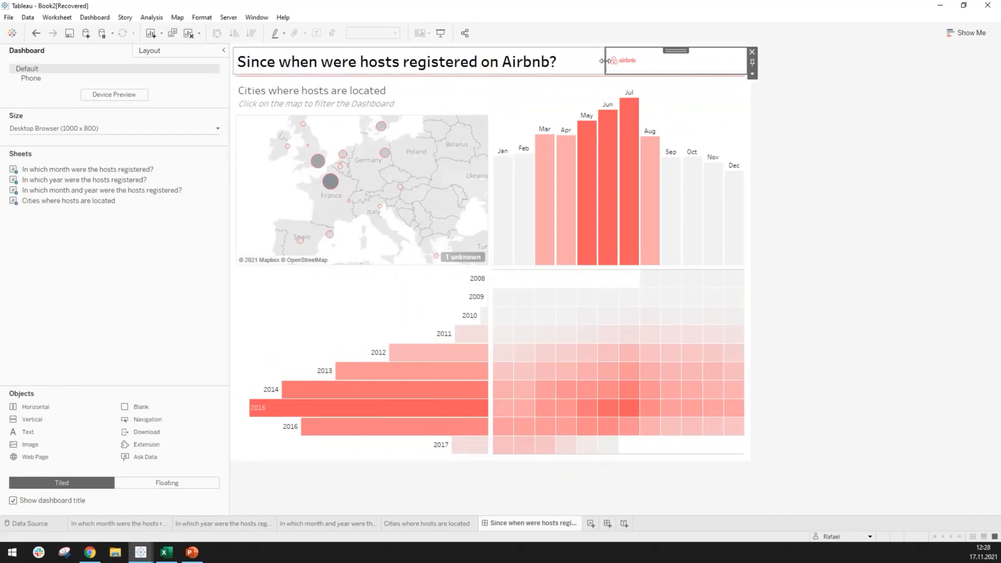
Step: Expand the dashboard's item hierarchy to the contents of the Vertical container and enlarge the hierarchy area
left_click(159, 54)
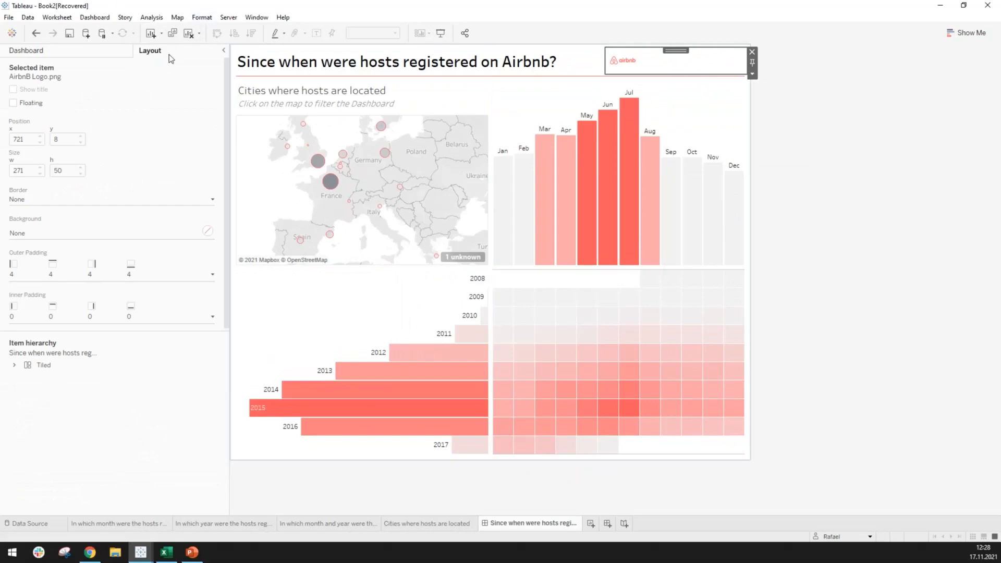
left_click(912, 171)
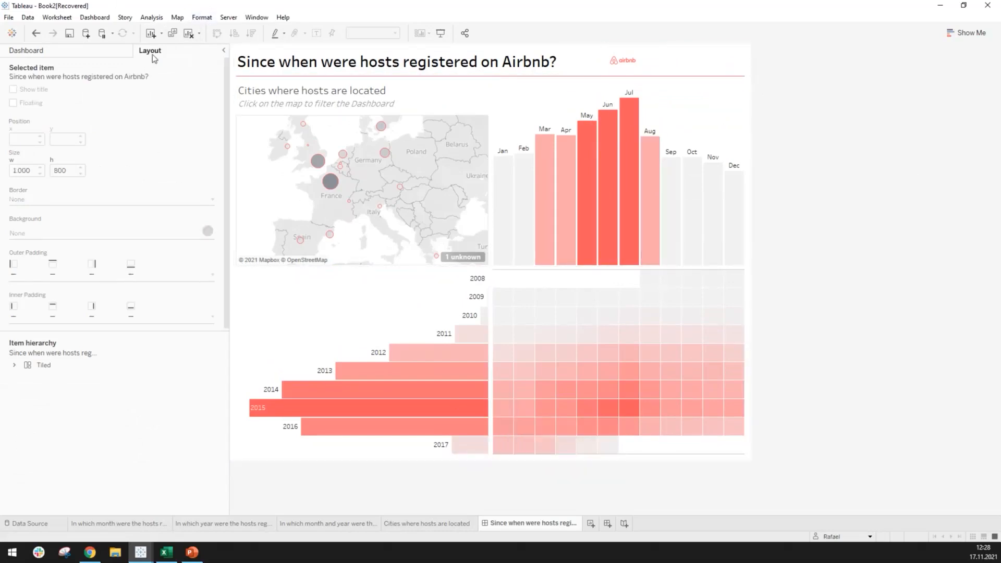
left_click(14, 366)
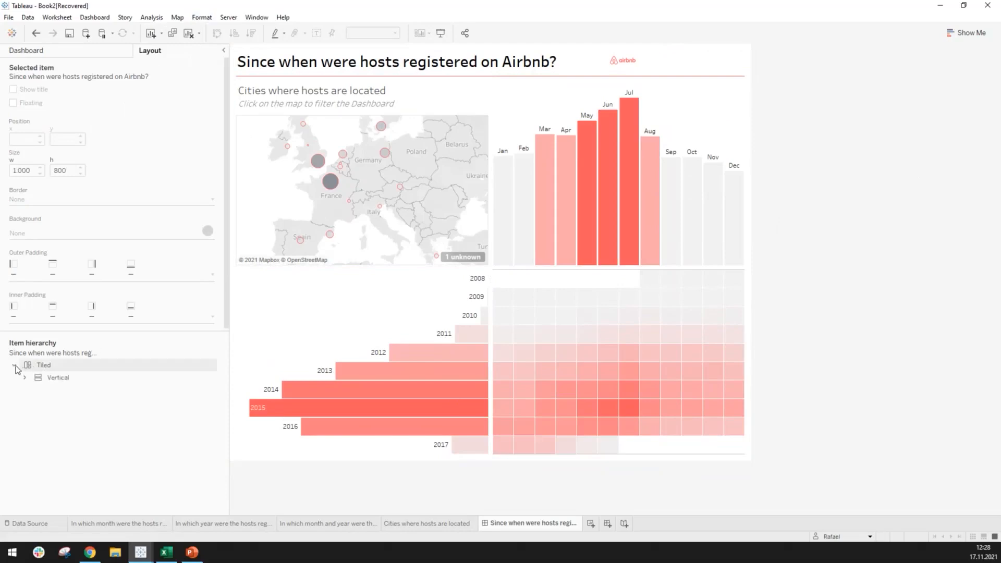
left_click(70, 376)
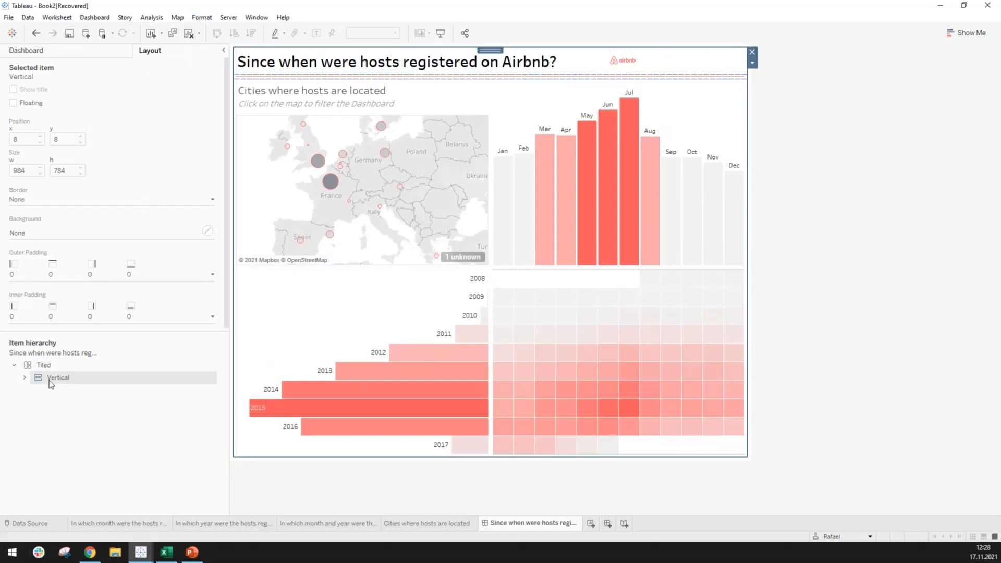
left_click(24, 378)
left_click_drag(108, 331, 119, 239)
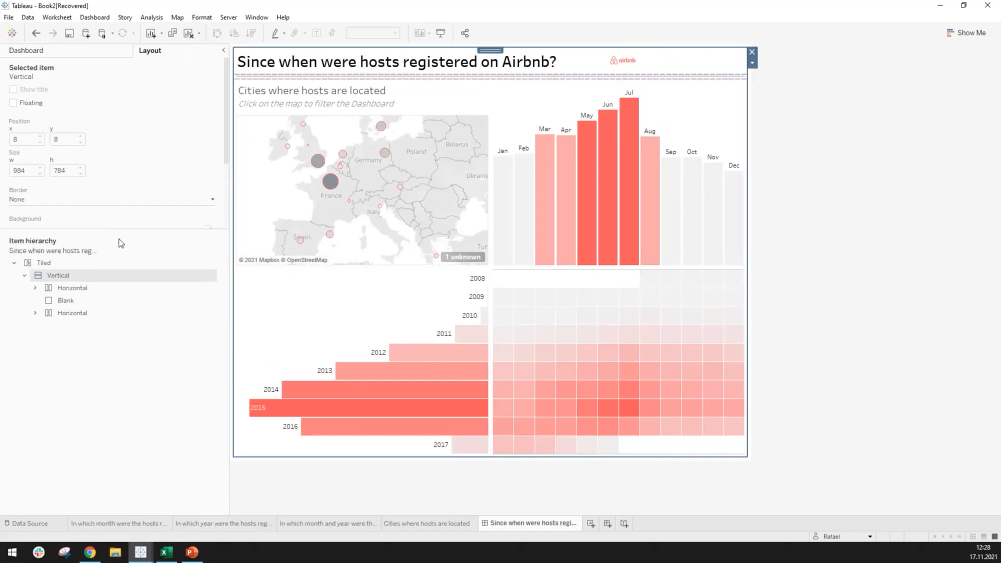
Step: Rename the horizontal container holding the header row to "Title and Logo"
left_click(96, 289)
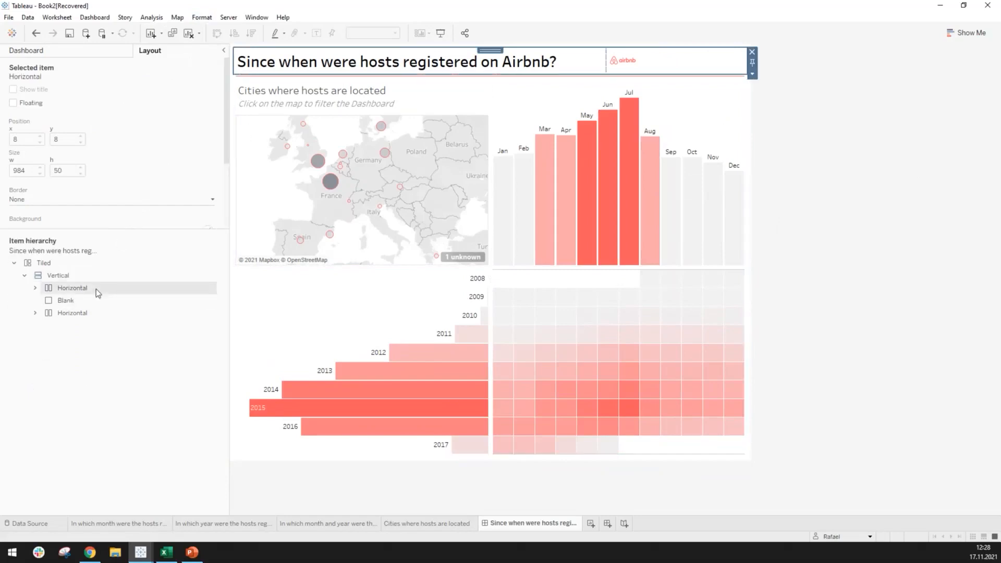
left_click(65, 280)
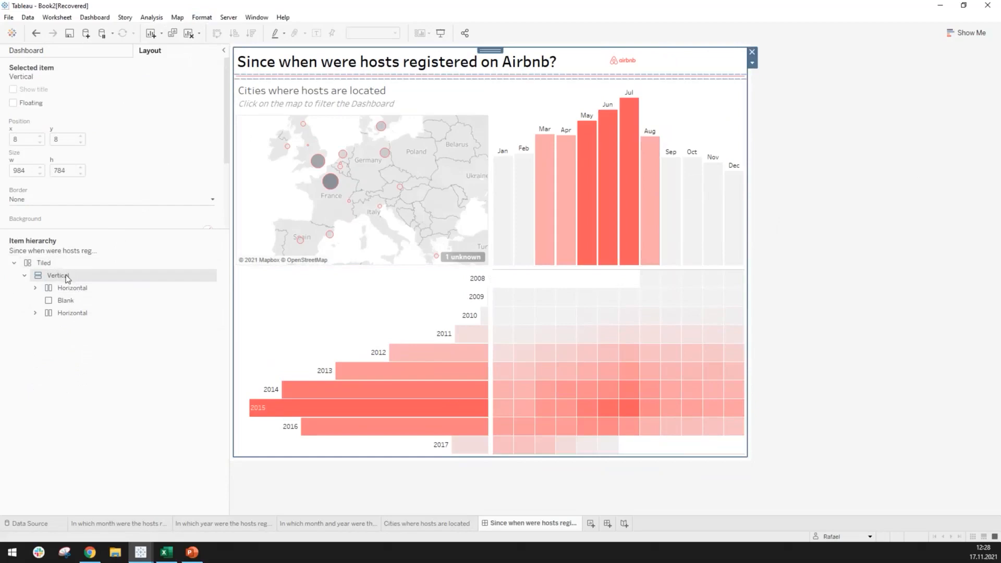
left_click(67, 287)
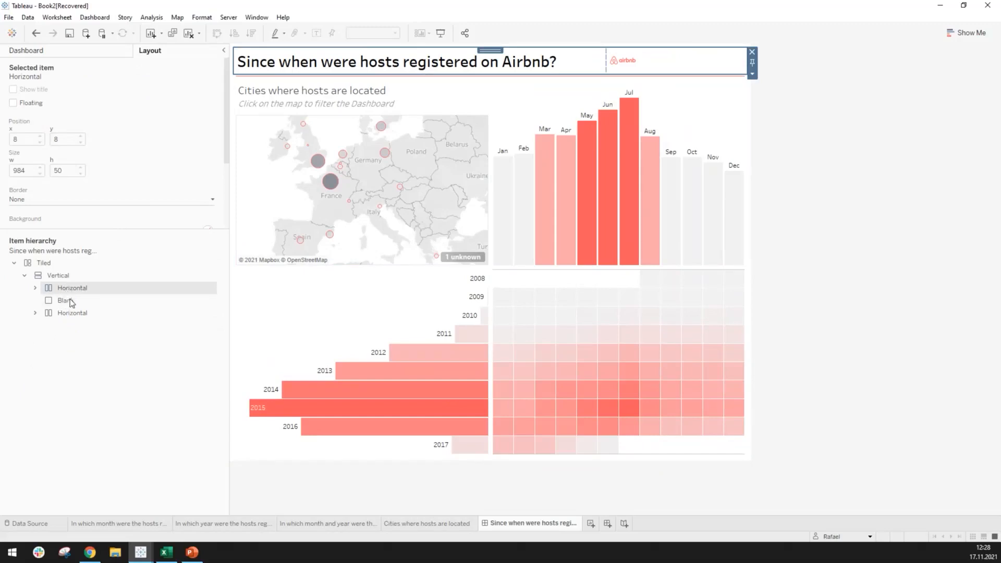
double_click(83, 287)
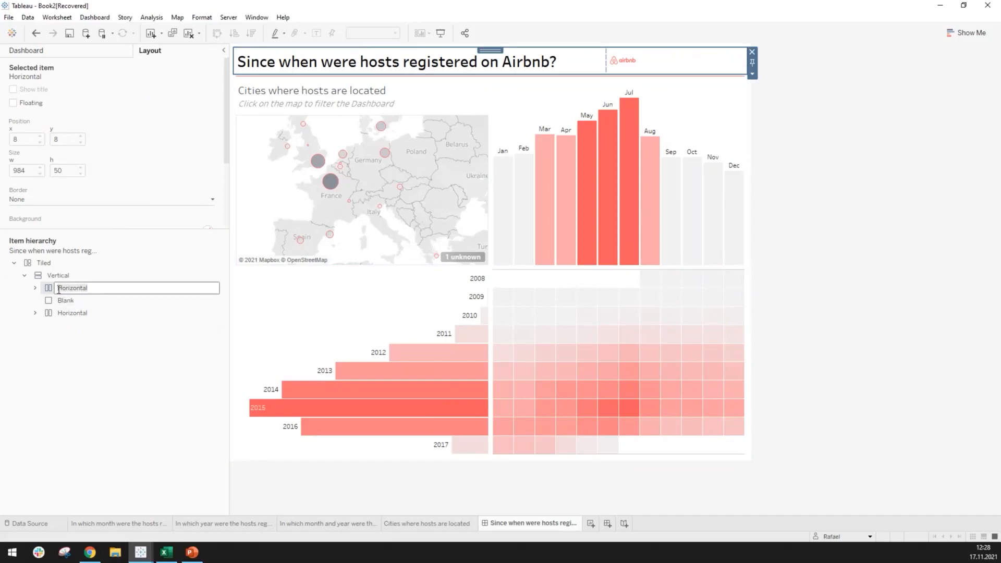
type("Title and Logo")
key("Return")
left_click(131, 299)
left_click(129, 292)
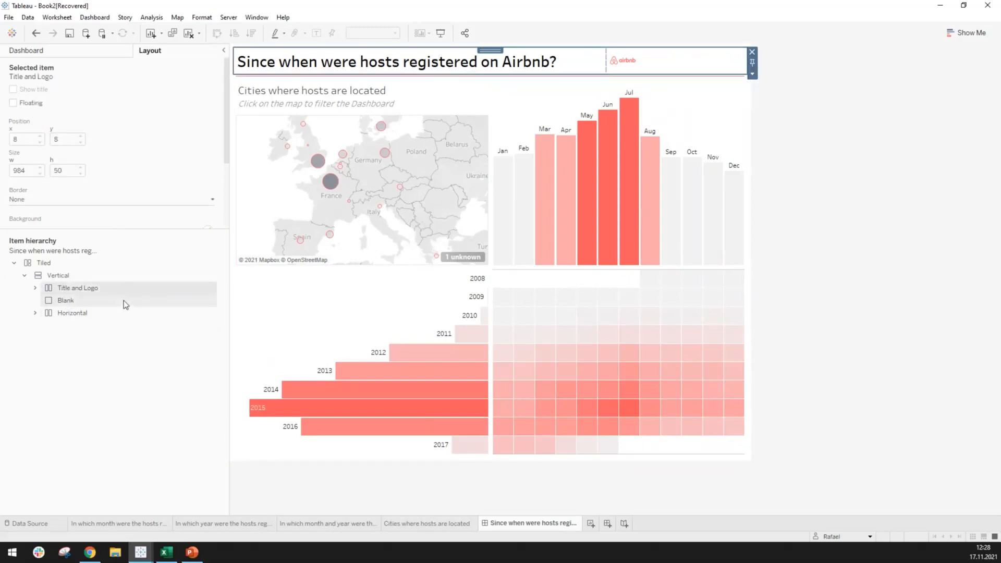
Step: Inspect the Blank and the Horizontal container below it, expanding the nested containers down to the four sheets
left_click(123, 301)
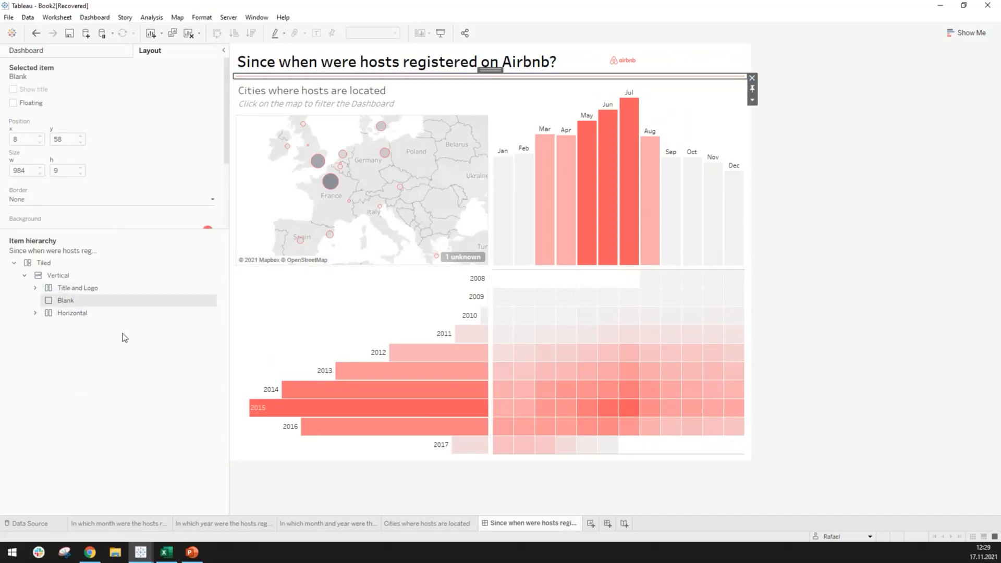
left_click(98, 315)
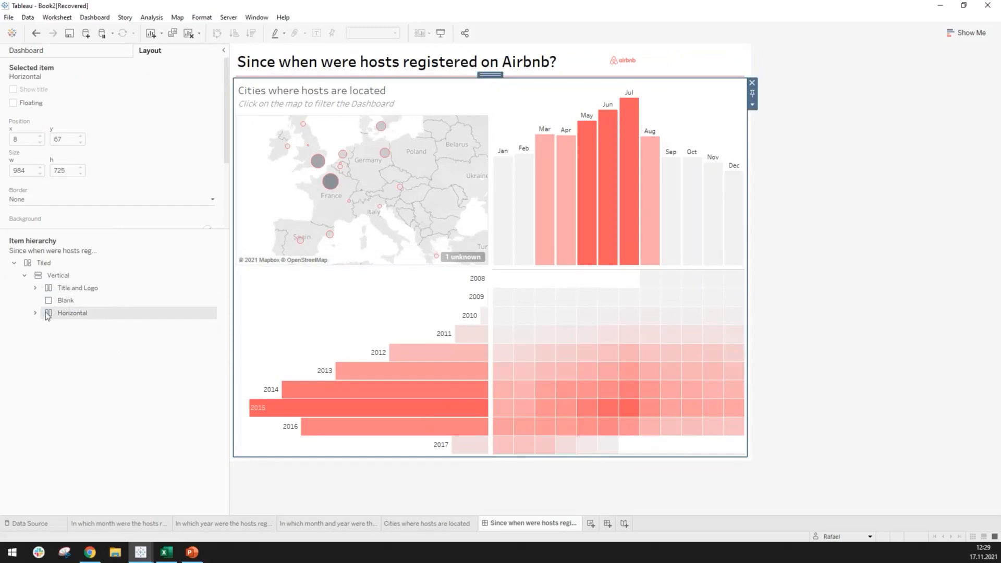
double_click(79, 313)
right_click(73, 315)
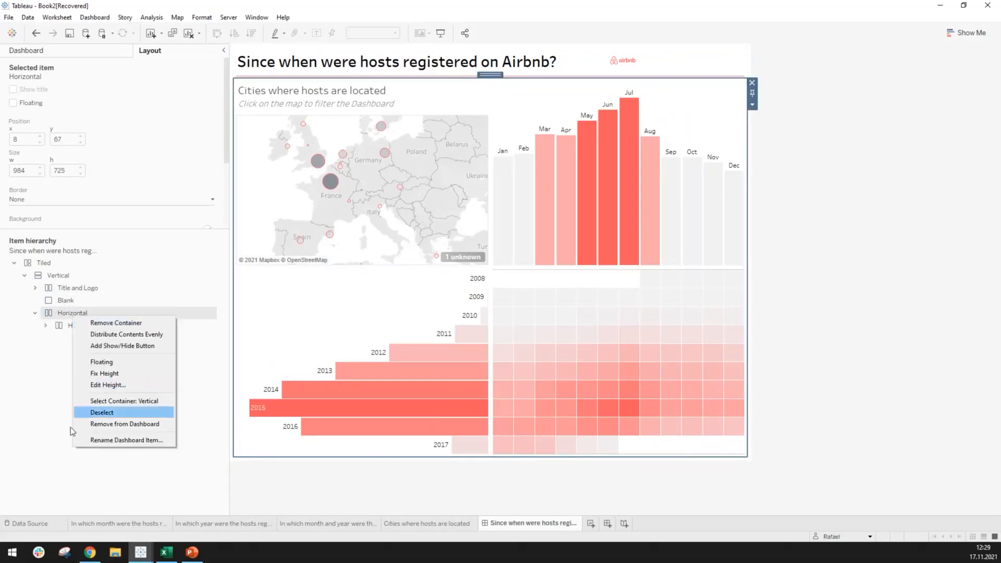
left_click(57, 430)
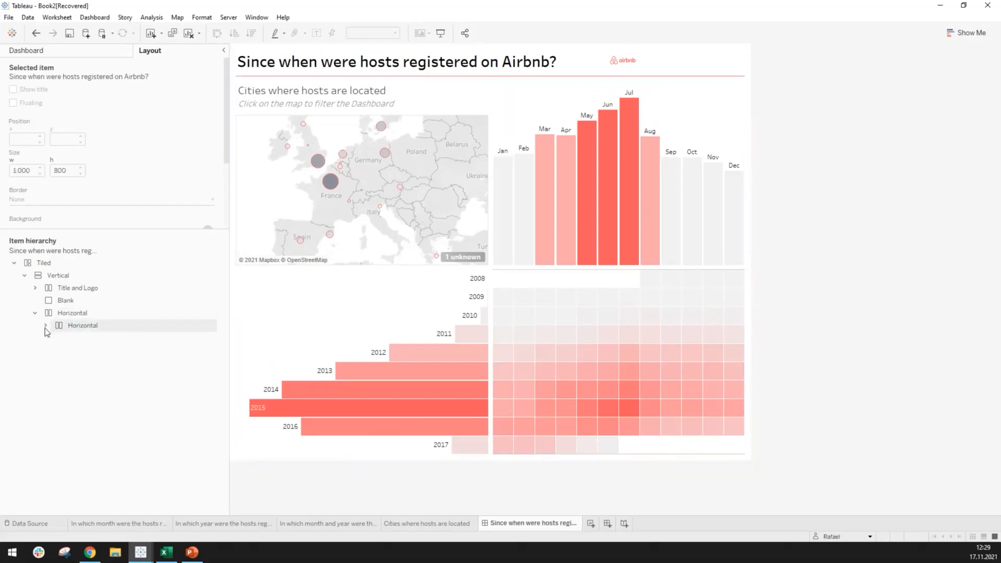
left_click(46, 326)
left_click(56, 339)
left_click(66, 351)
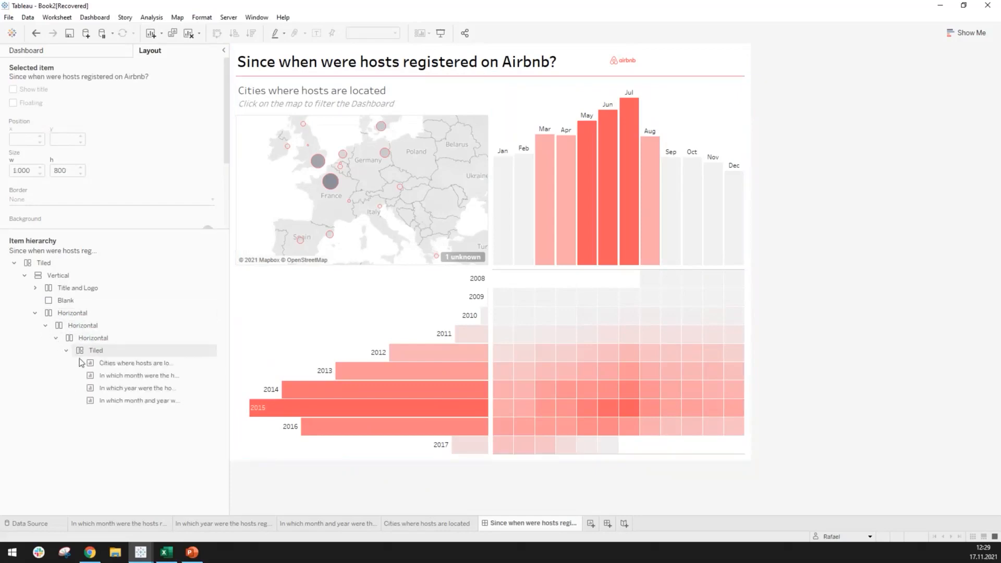
Step: Examine which dashboard areas the nested Horizontal and Tiled containers and the four sheets in the item hierarchy correspond to
left_click(135, 365)
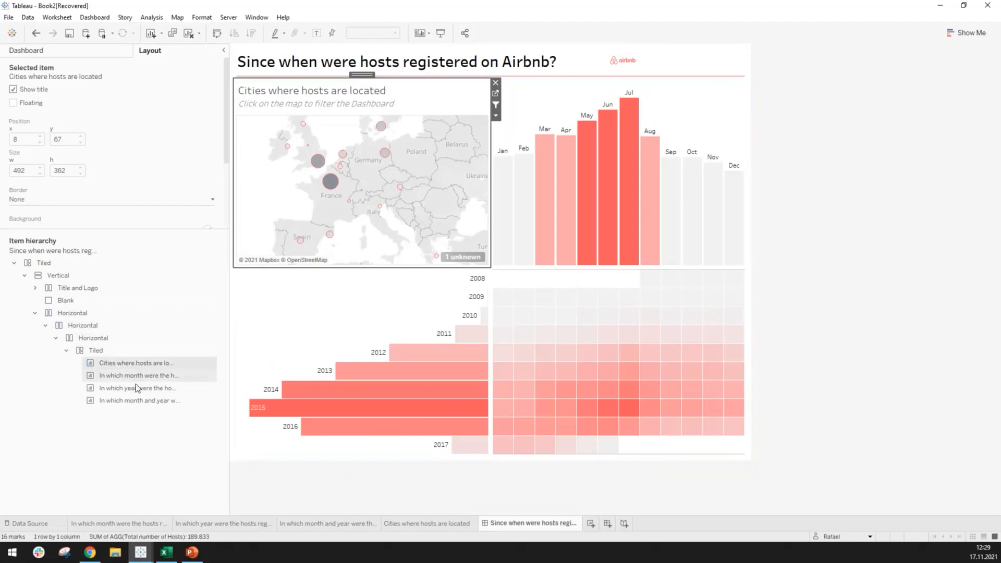
left_click(131, 376)
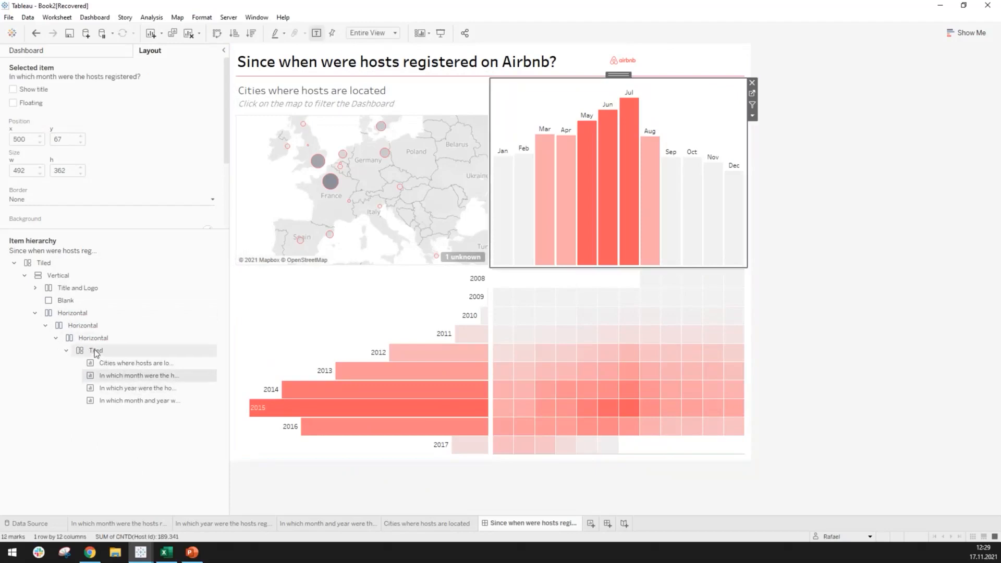
left_click(96, 351)
left_click(86, 338)
left_click(98, 326)
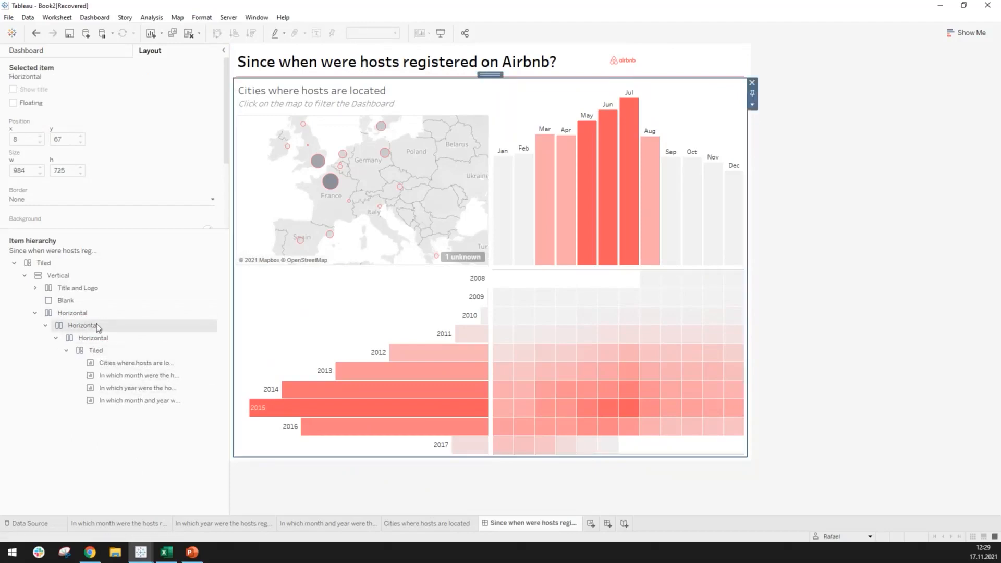
double_click(102, 329)
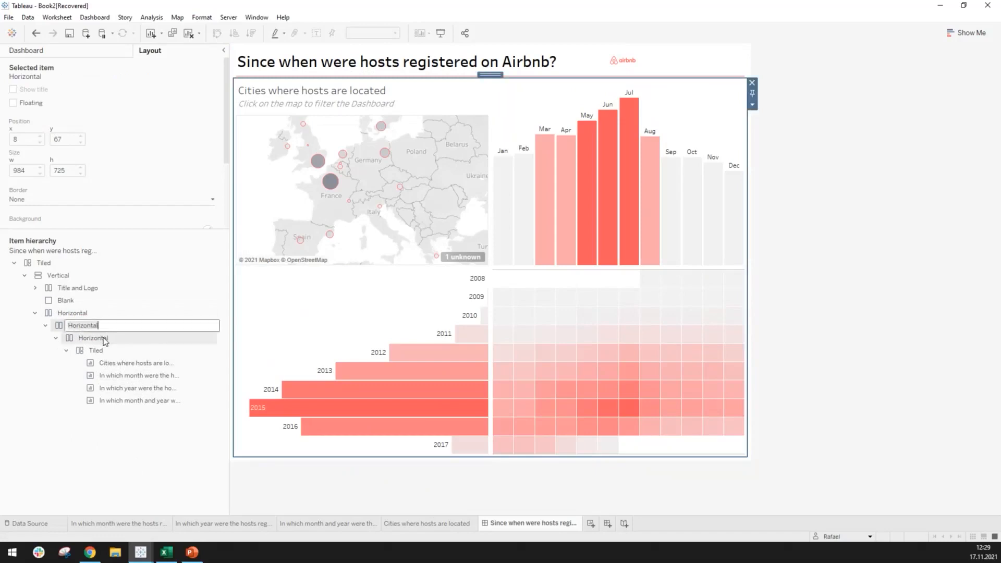
left_click(96, 351)
left_click(134, 365)
left_click(133, 376)
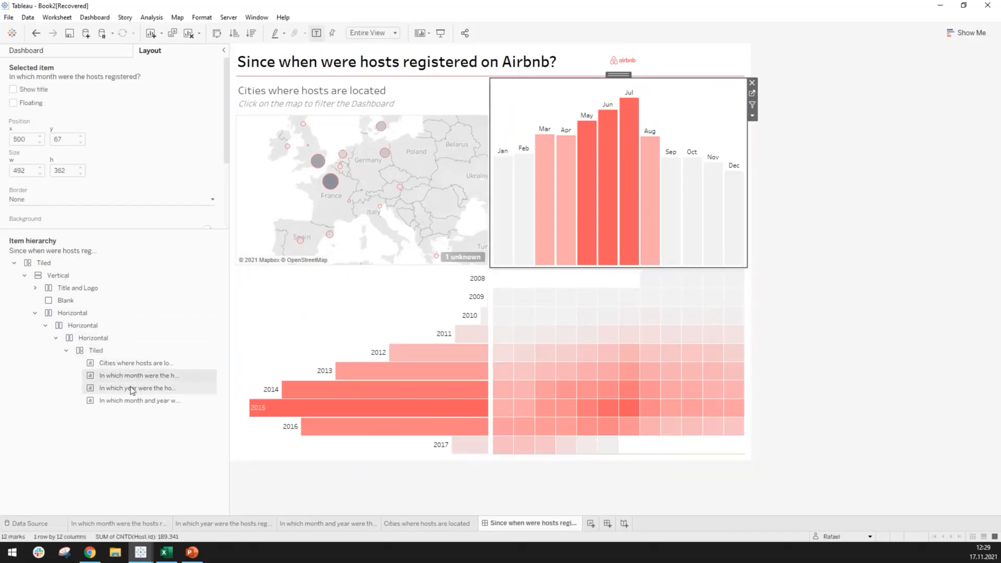
left_click(132, 389)
left_click(130, 401)
left_click(134, 363)
left_click(112, 456)
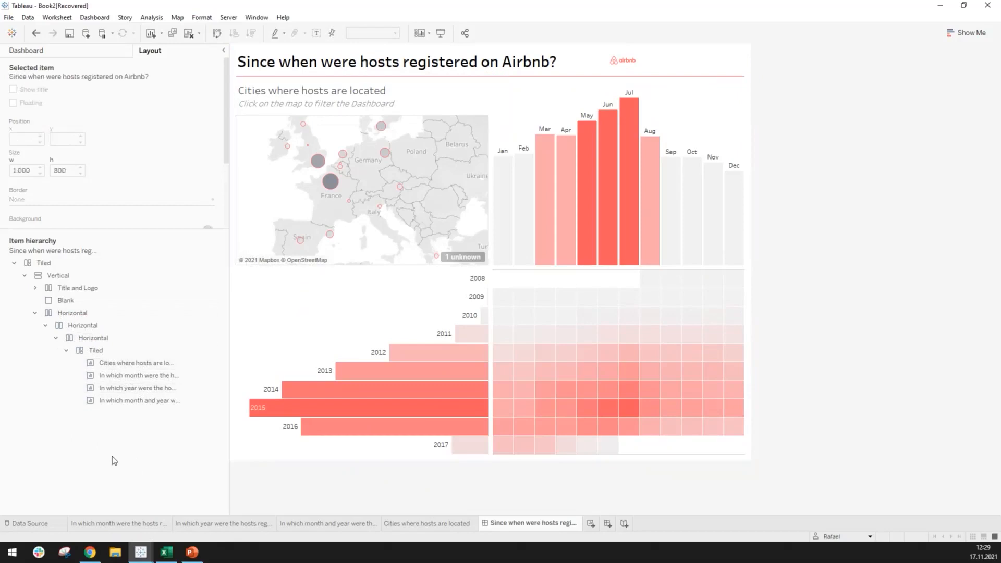
Step: Collapse the Horizontal container below the Blank and look over the dashboard's available sheets and layout objects
left_click(44, 326)
left_click(35, 313)
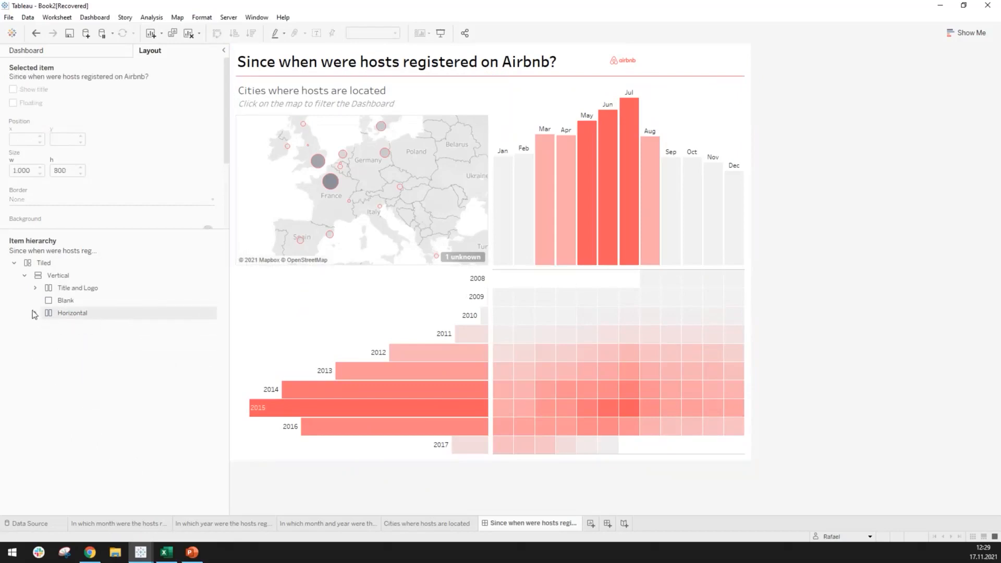
left_click(98, 51)
mouse_move(42, 407)
left_mouse_down()
mouse_move(449, 218)
mouse_move(445, 304)
mouse_move(548, 234)
mouse_move(509, 274)
mouse_move(130, 304)
mouse_move(54, 405)
left_mouse_up()
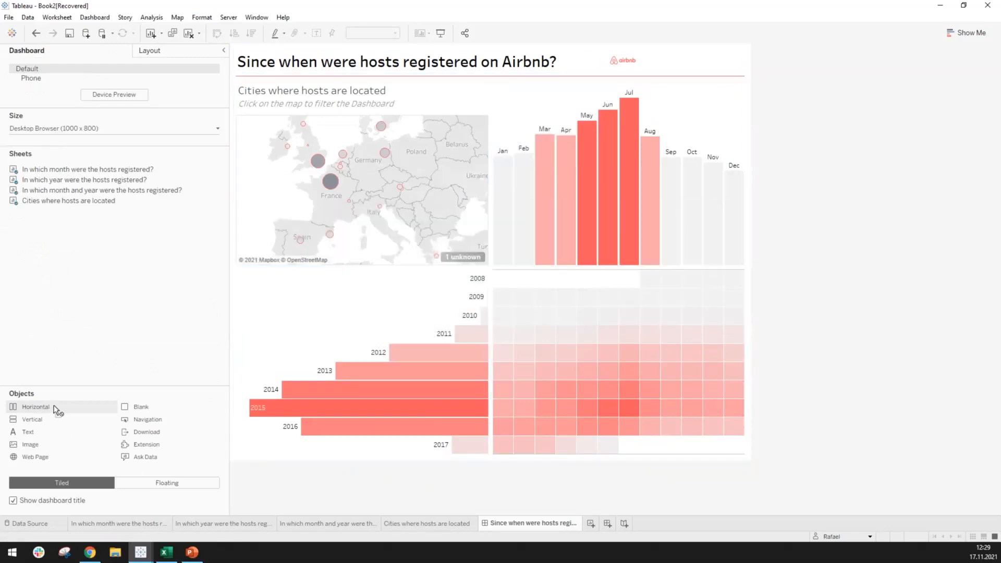
left_click(70, 168)
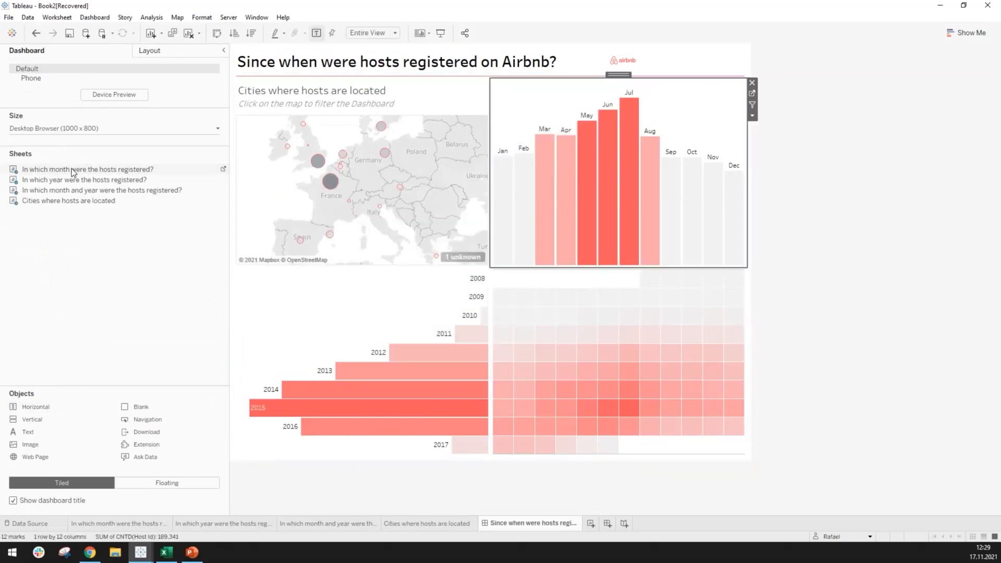
left_click(86, 222)
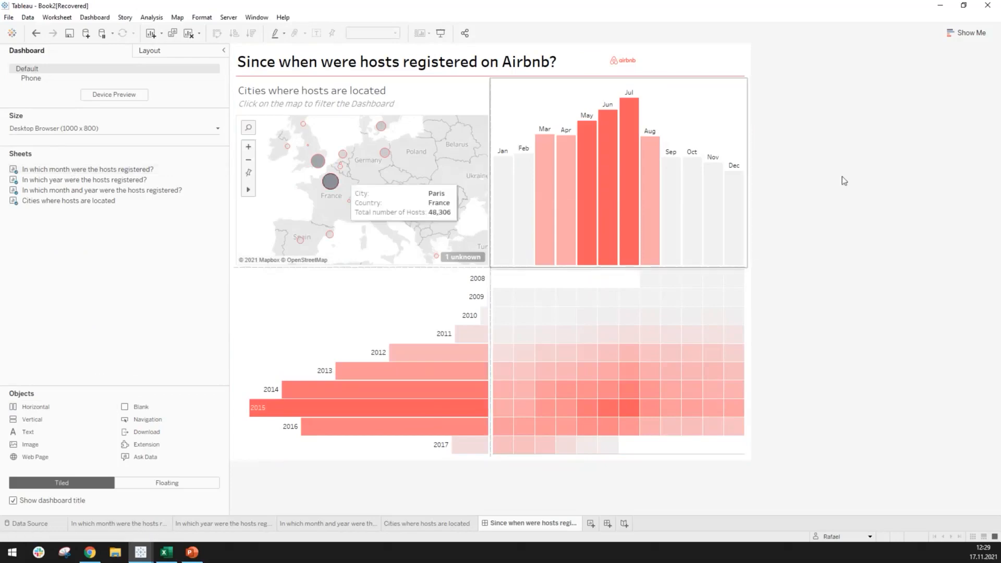
Step: Turn on the Centre Image option for the Airbnb logo and make the Title and Logo header row taller
left_click(655, 65)
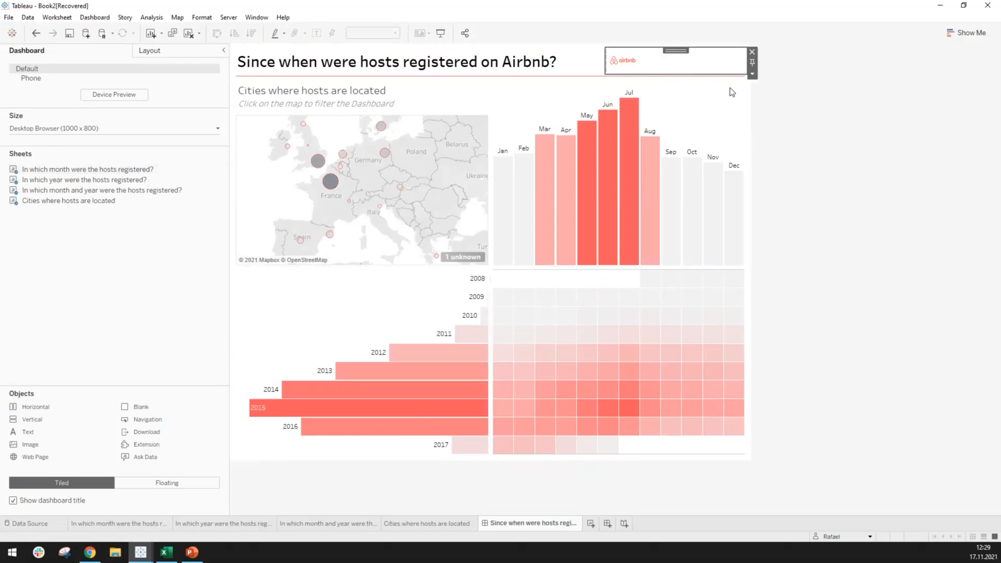
left_click(752, 74)
left_click(775, 84)
left_click(410, 255)
left_click(558, 349)
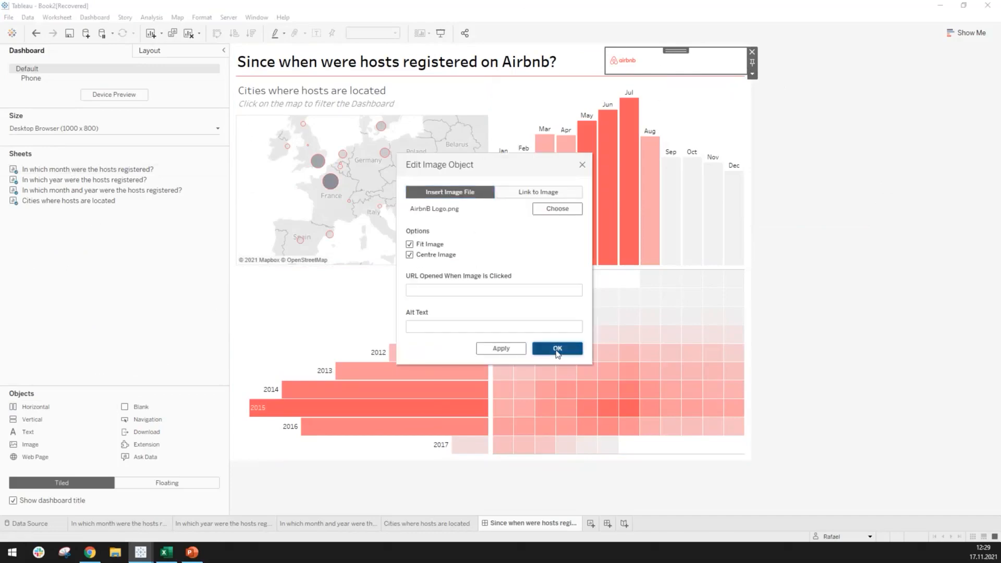
left_click(561, 72)
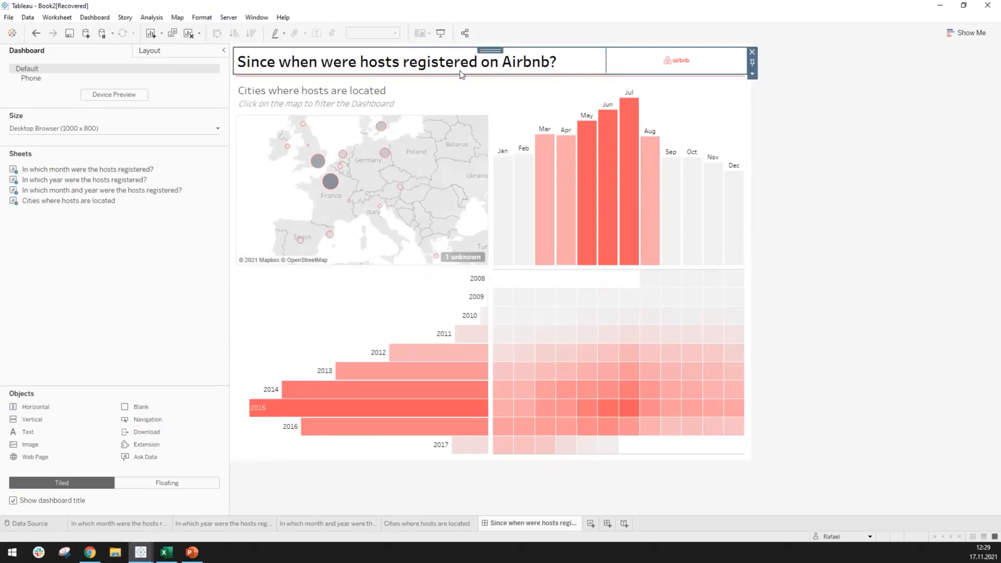
left_click_drag(459, 77, 458, 94)
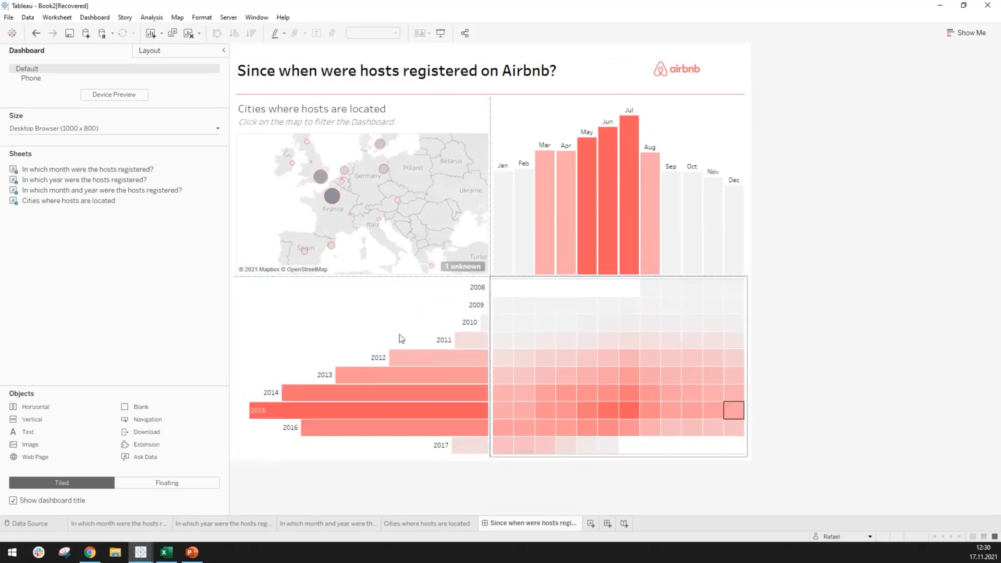
Step: Present the dashboard full screen, test the map filter with London and Paris, and exit the presentation
left_click(440, 34)
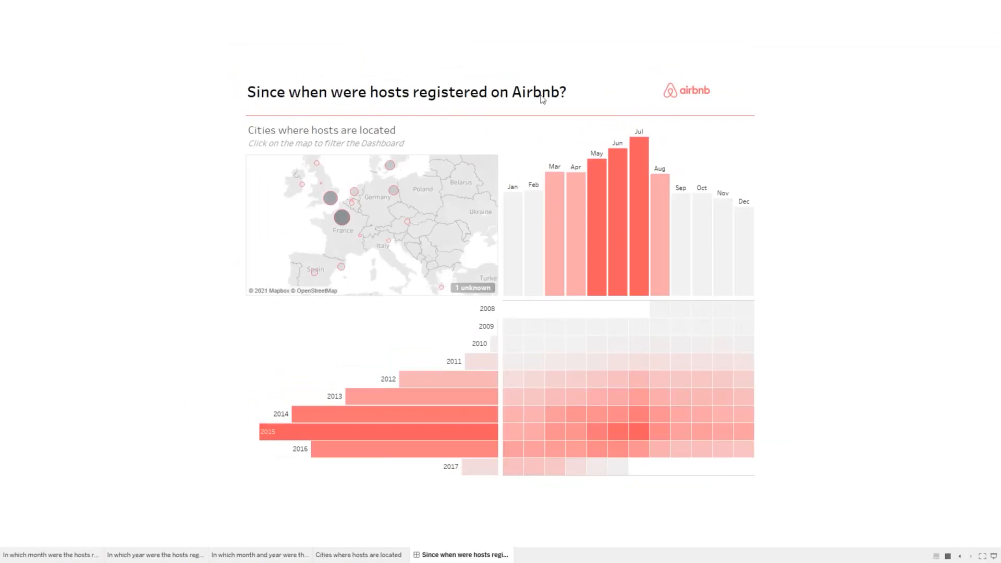
left_click(334, 201)
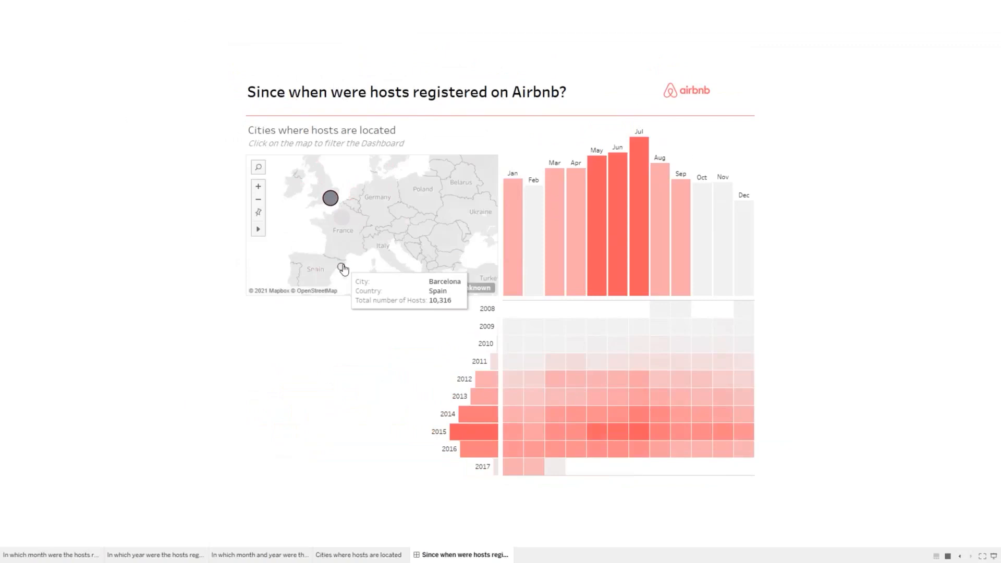
left_click(343, 218)
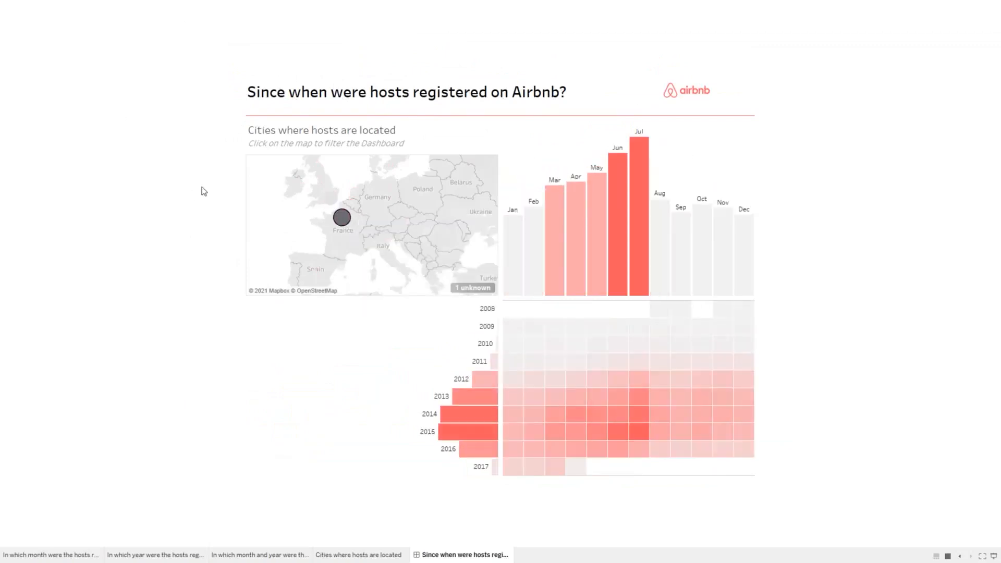
key("Escape")
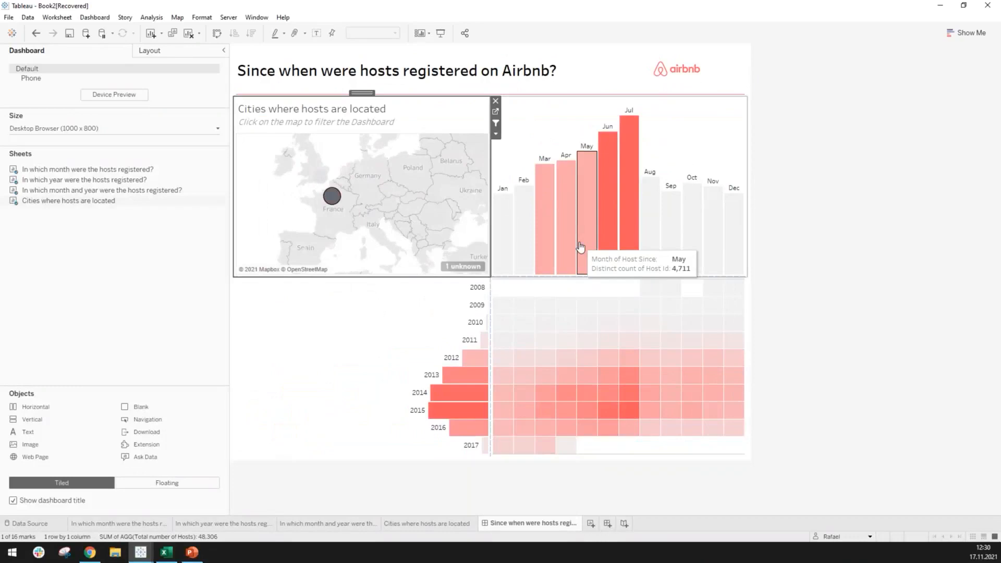
Step: Clear the Paris filter on the map and examine the tooltips of the Paris, London and Kopenhagen circles
left_click(786, 196)
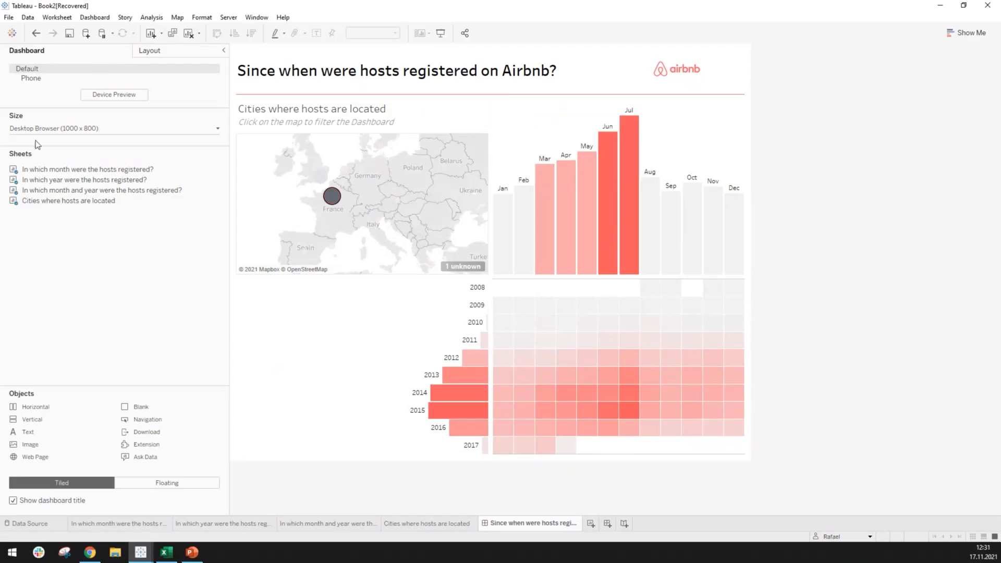
mouse_move(333, 196)
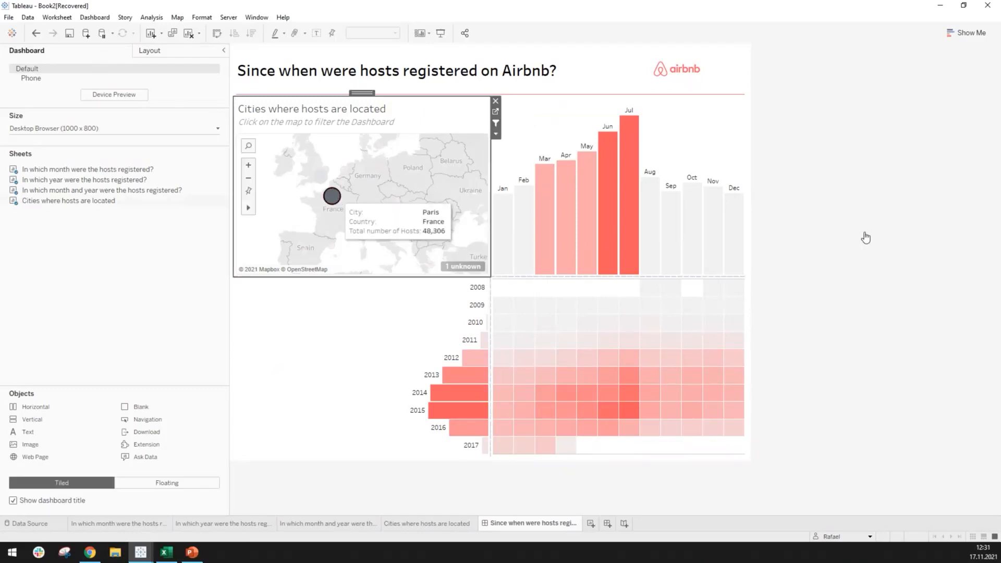
left_click(851, 240)
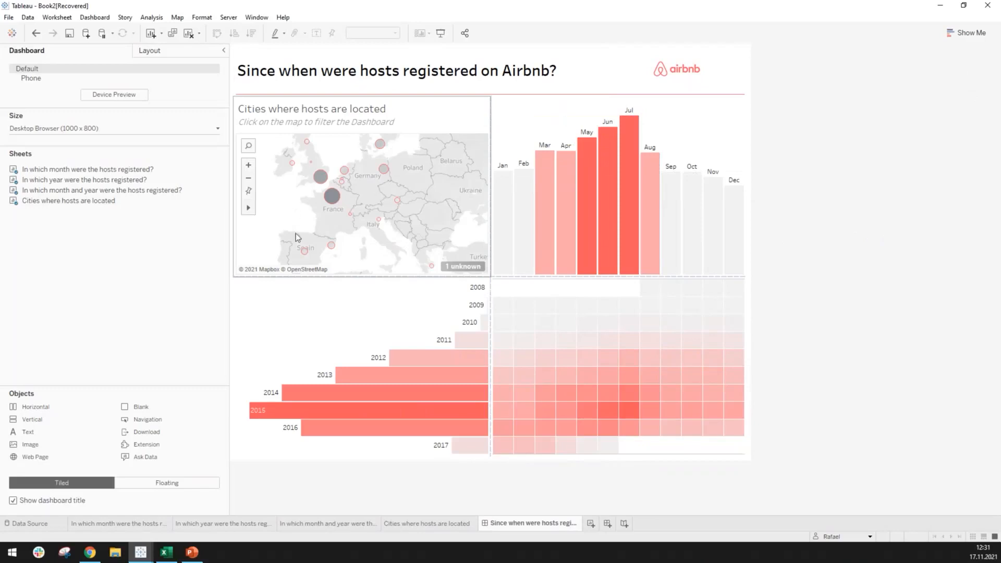
mouse_move(333, 204)
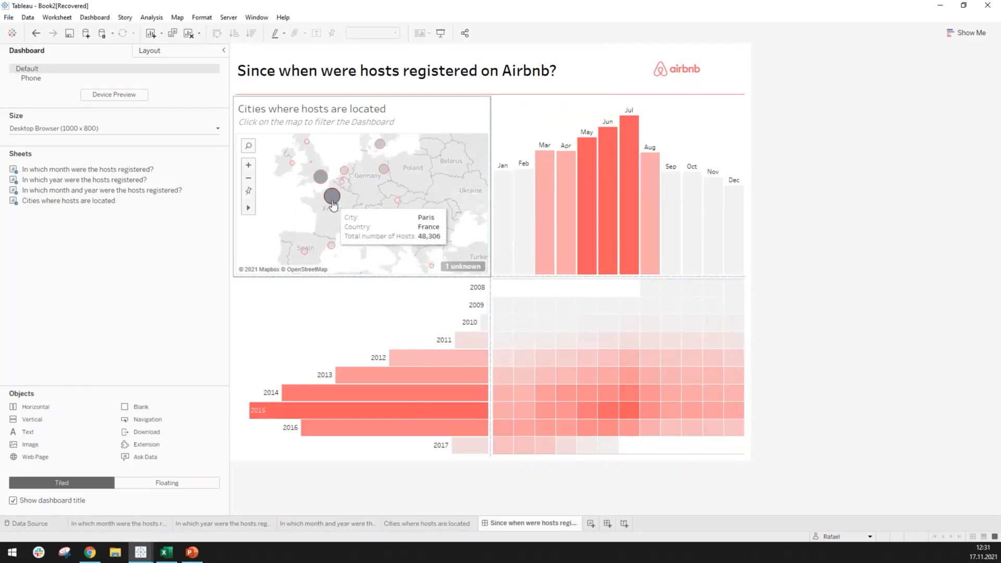
mouse_move(320, 176)
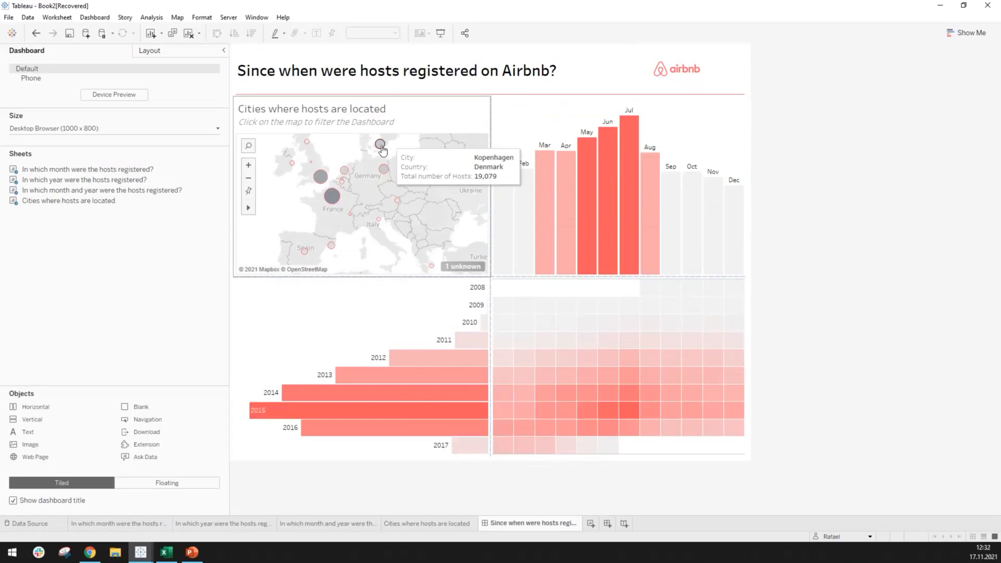
Step: Go to the map's "Cities where hosts are located" worksheet and open its tooltip for editing
left_click(268, 137)
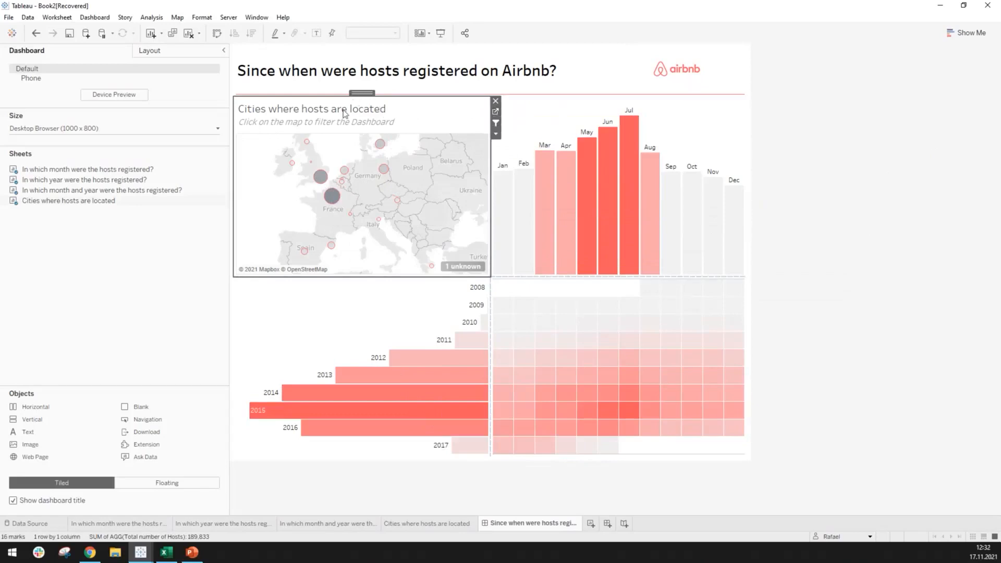
left_click(496, 112)
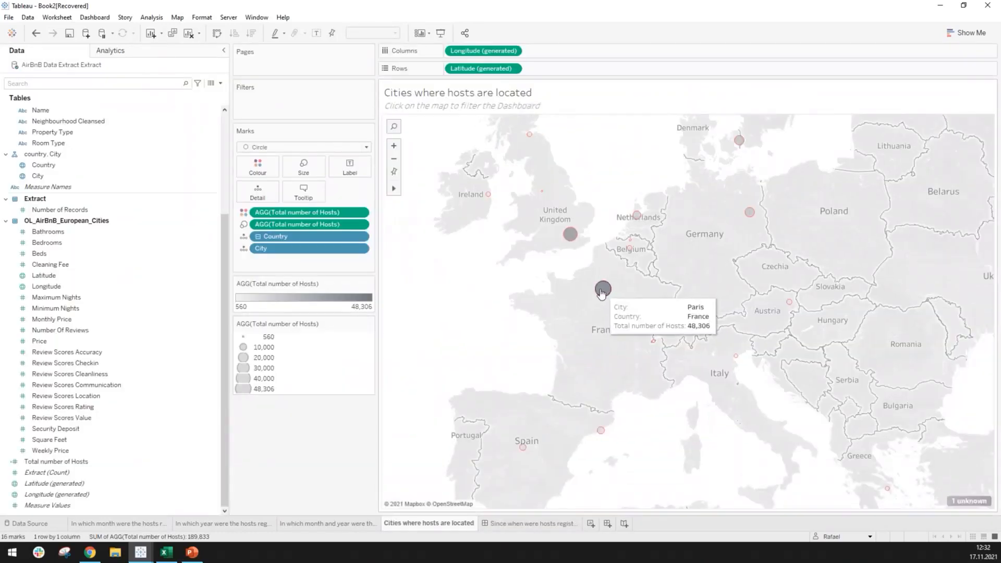
left_click(302, 195)
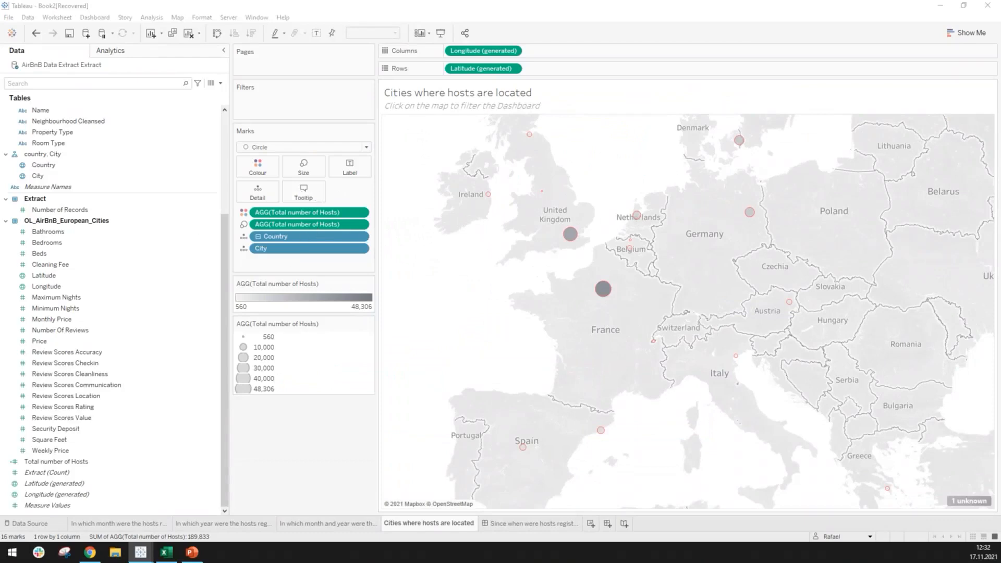
left_click_drag(444, 119, 516, 245)
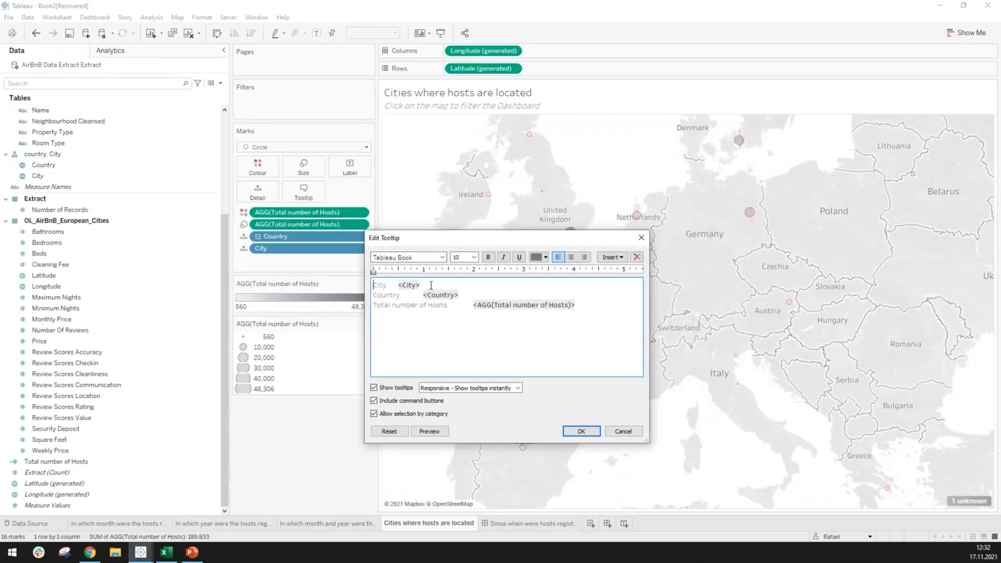
Step: Examine the City, Country and Total number of Hosts fields and their labels in the tooltip text
double_click(408, 285)
left_click(434, 286)
double_click(408, 286)
left_click_drag(424, 295, 583, 302)
left_click(479, 303)
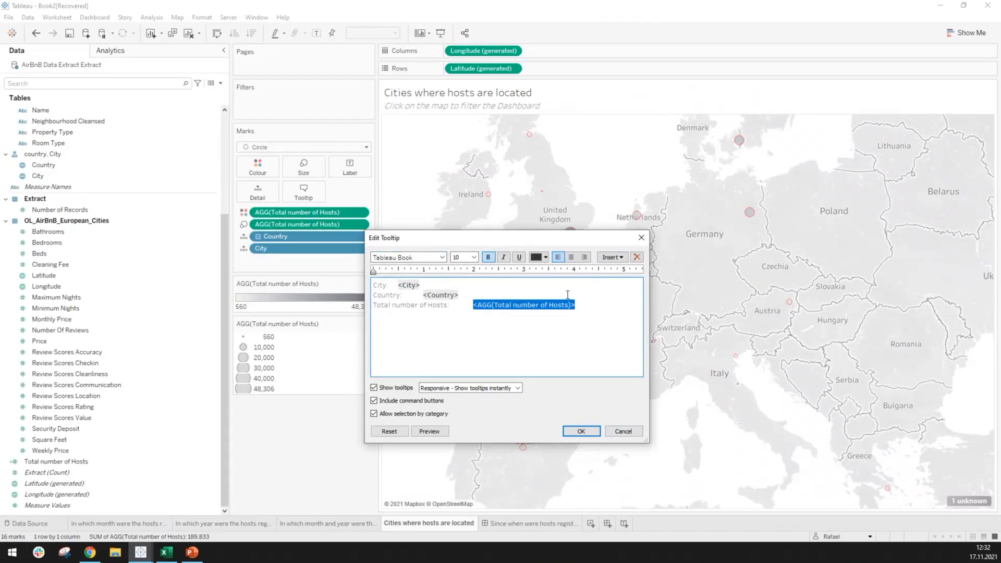
left_click(440, 304)
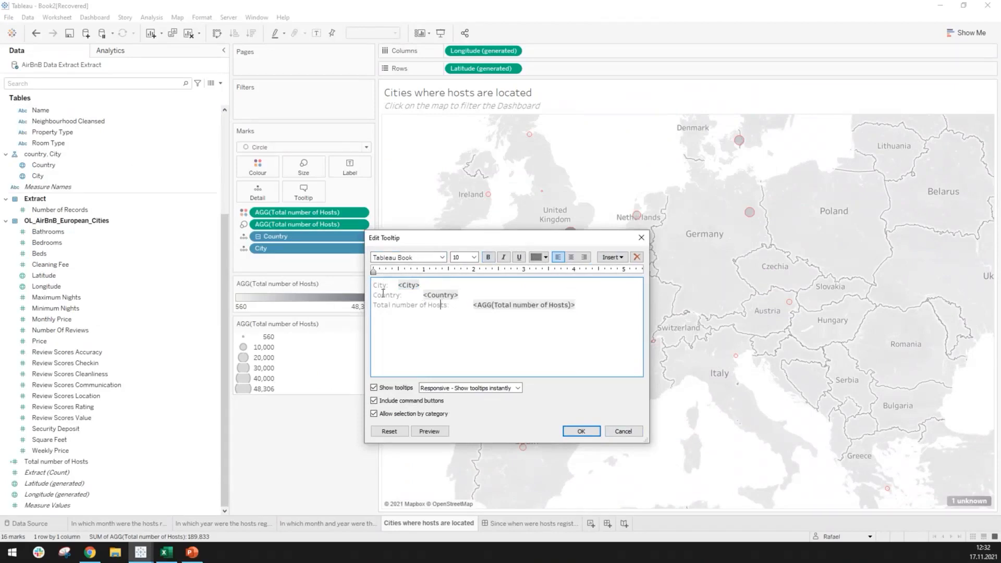
Step: Replace the tooltip's City and Country labels so that the first line reads "In <City> (<Country>)"
double_click(388, 285)
key("BackSpace")
type("In")
key("Delete")
key("Right")
key("Right")
key("Delete")
key("Delete")
key("Delete")
key("Delete")
key("Delete")
key("Delete")
key("Delete")
key("Delete")
key("Delete")
key("Delete")
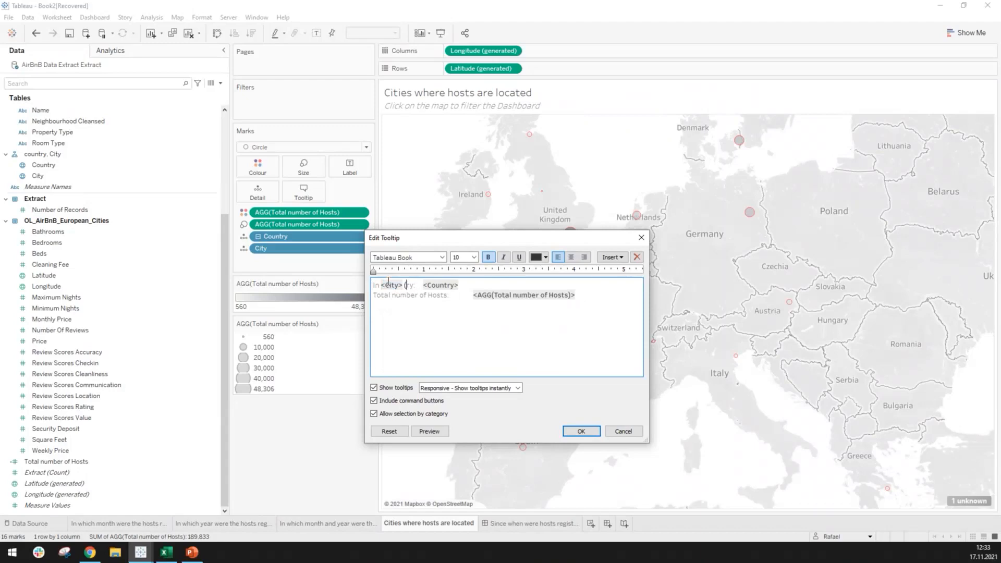
key("shift+End")
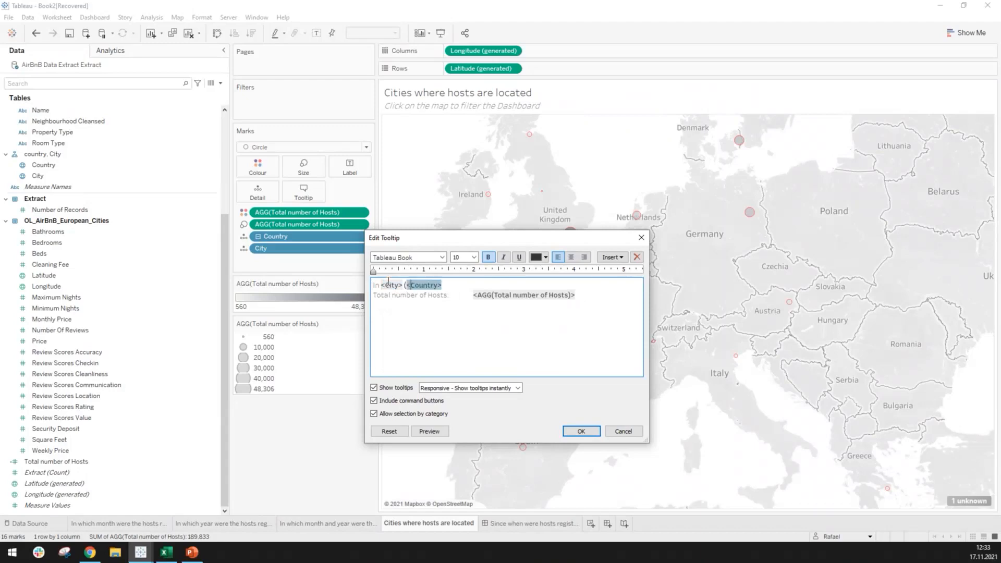
key("End")
type(")")
Step: Continue the tooltip's first line after the country with "there were a total of"
type(" there we")
type("re a")
type("al ogf")
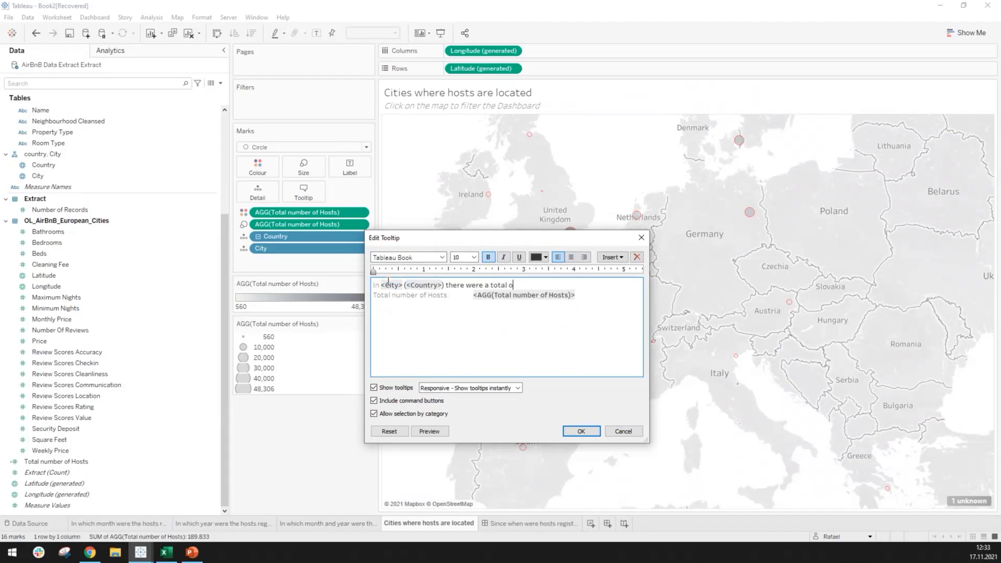
key("BackSpace")
type("f")
Step: Join the tooltip's two lines and delete the "Total number of Hosts:" label so the <AGG(Total number of Hosts)> field follows "total of"
key("Delete")
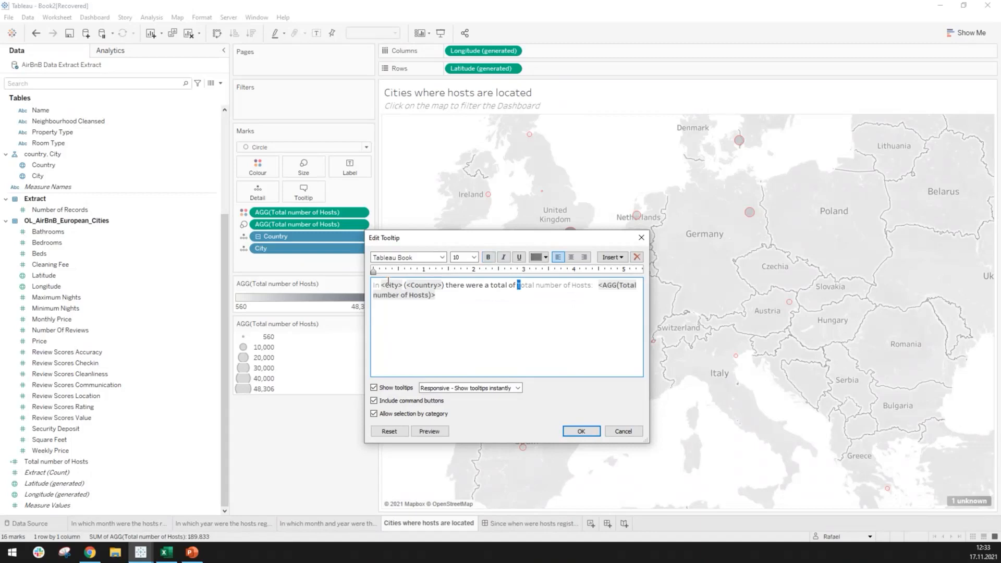
key("shift+Right")
key("shift+Right")
key("shift+Right")
key("shift+Right")
key("shift+Right")
key("shift+Right")
key("shift+Right")
key("shift+Right")
key("shift+Right")
key("shift+Right")
key("shift+Right")
key("shift+Right")
key("shift+Right")
key("shift+Right")
key("shift+Right")
key("shift+Right")
key("shift+Right")
key("shift+Right")
key("shift+Right")
key("shift+Right")
key("shift+Right")
key("shift+Right")
key("shift+Right")
key("shift+Right")
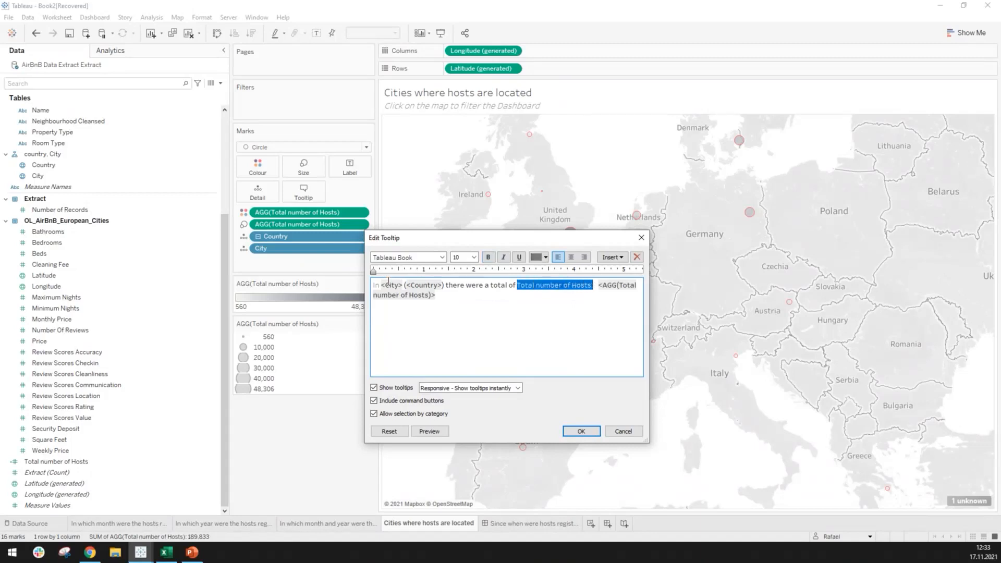
key("Delete")
key("shift+Right")
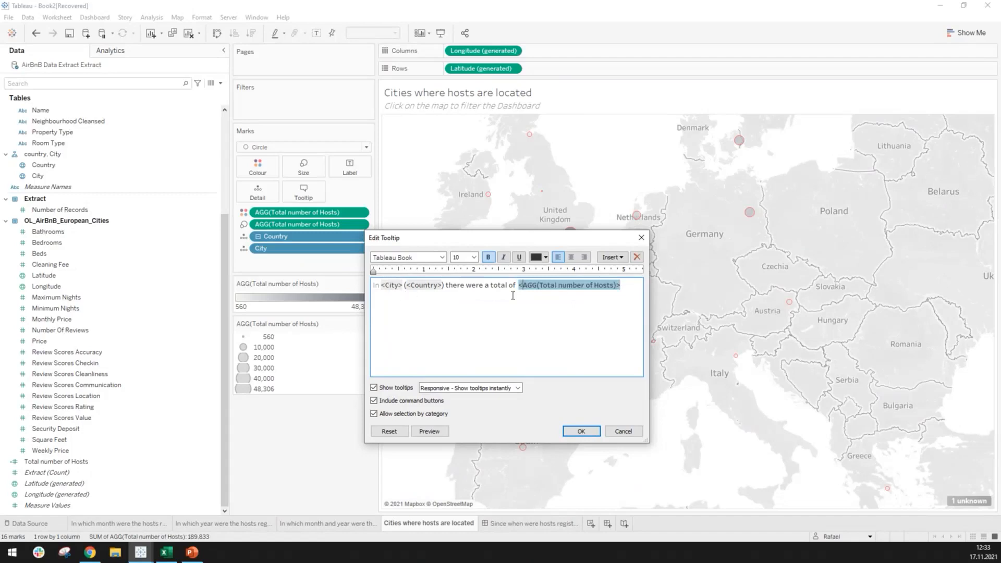
Step: End the tooltip sentence with "registered on Airbnb" and colour the whole text dark grey
left_click(625, 286)
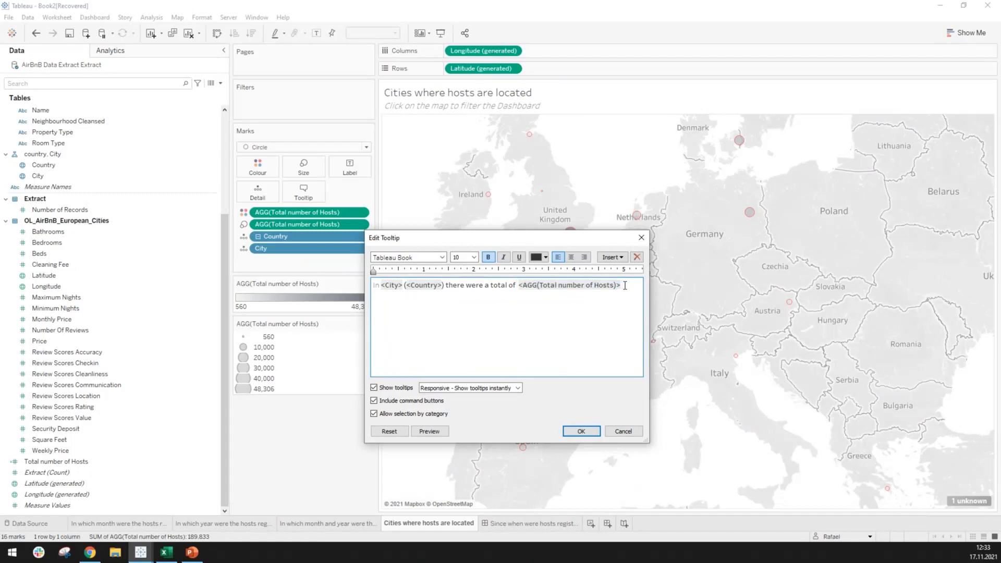
type("registered on Airbnb")
key("ctrl+a")
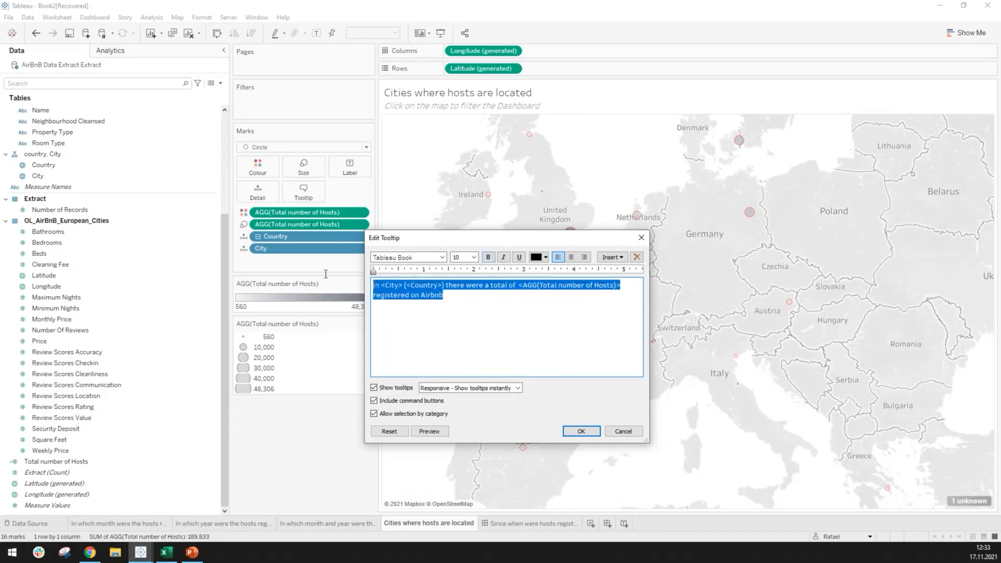
left_click(546, 257)
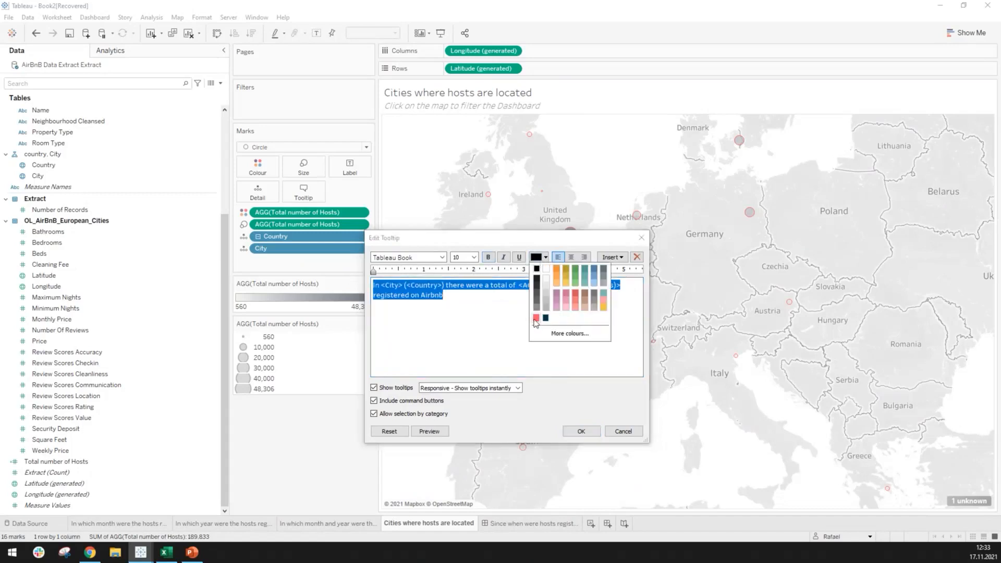
left_click(537, 304)
double_click(432, 295)
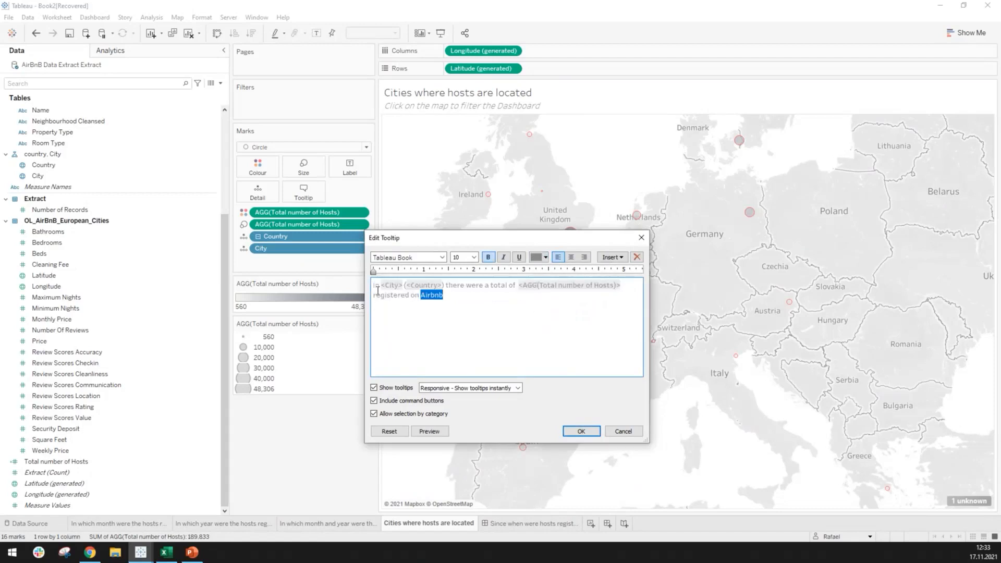
left_click_drag(466, 298, 380, 286)
key("ctrl+a")
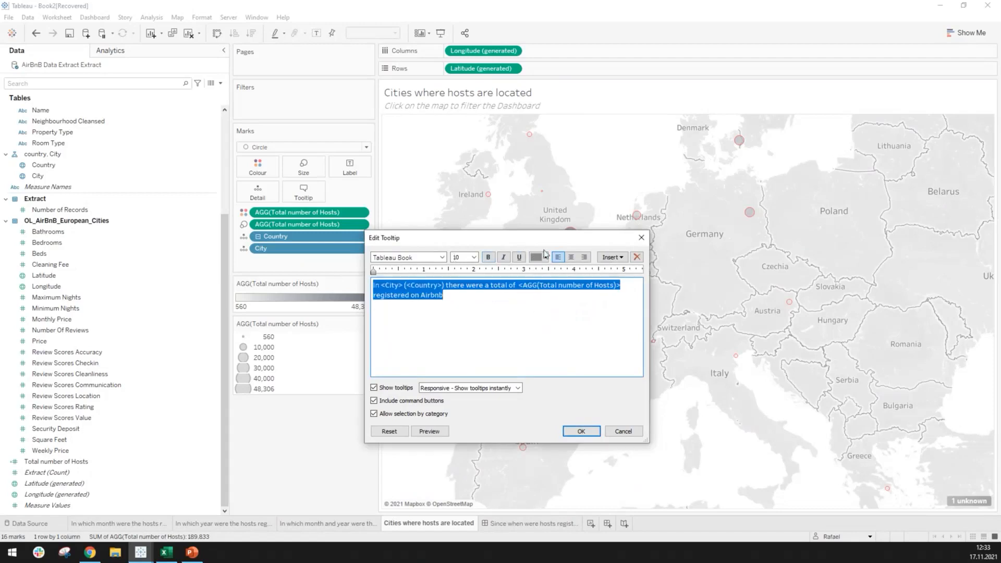
left_click(546, 257)
left_click(540, 298)
left_click(453, 297)
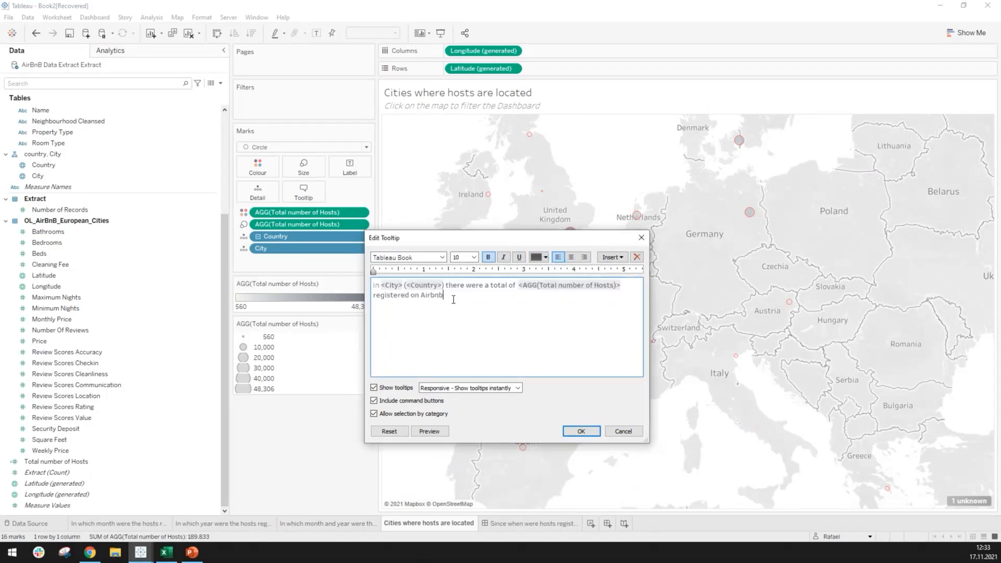
Step: Colour the <City> (<Country>) part of the tooltip sentence with the custom coral red
left_click_drag(381, 286, 445, 286)
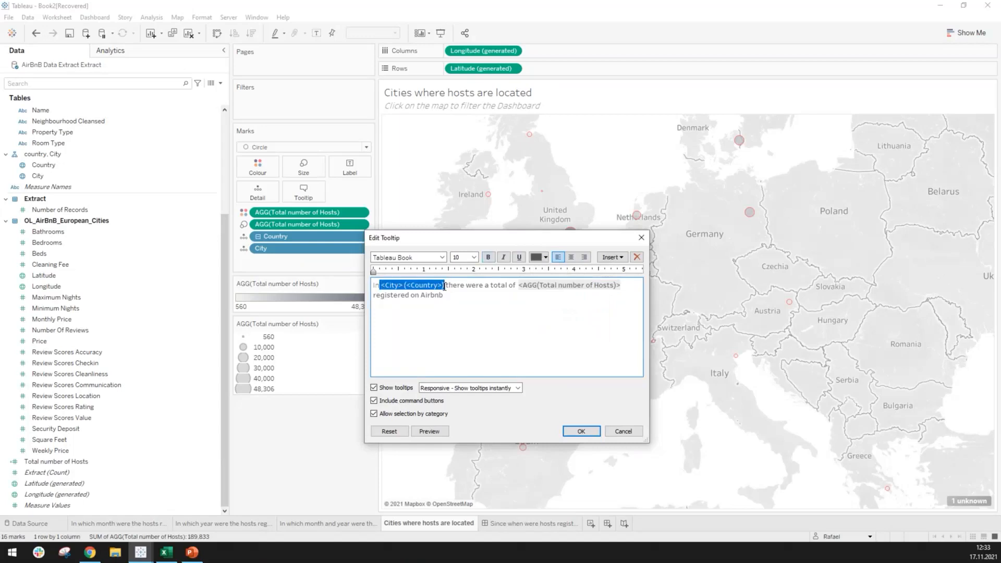
left_click(545, 257)
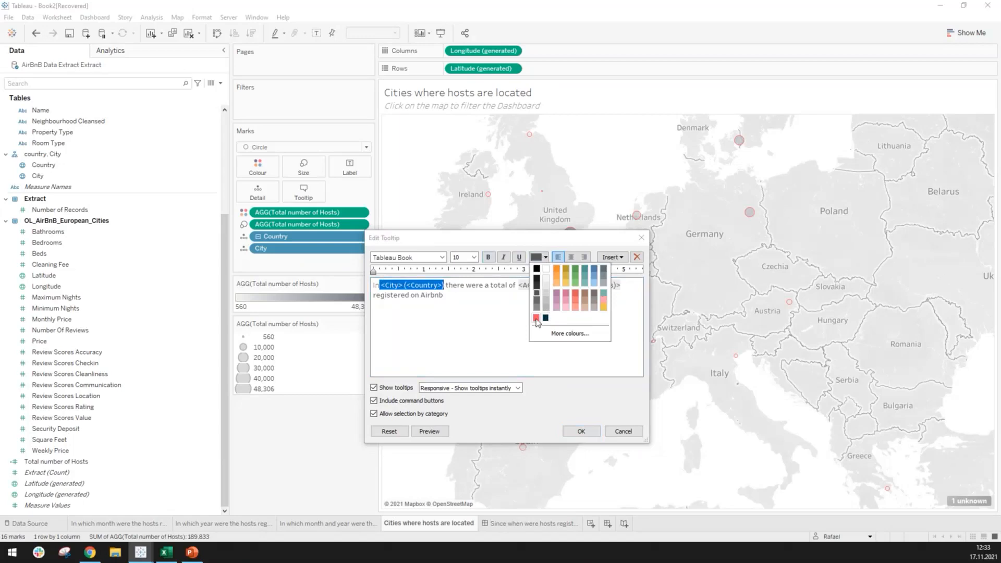
left_click(537, 319)
left_click(474, 293)
Step: Colour the <AGG(Total number of Hosts)> field in the tooltip with the same coral red
left_click_drag(521, 287, 620, 285)
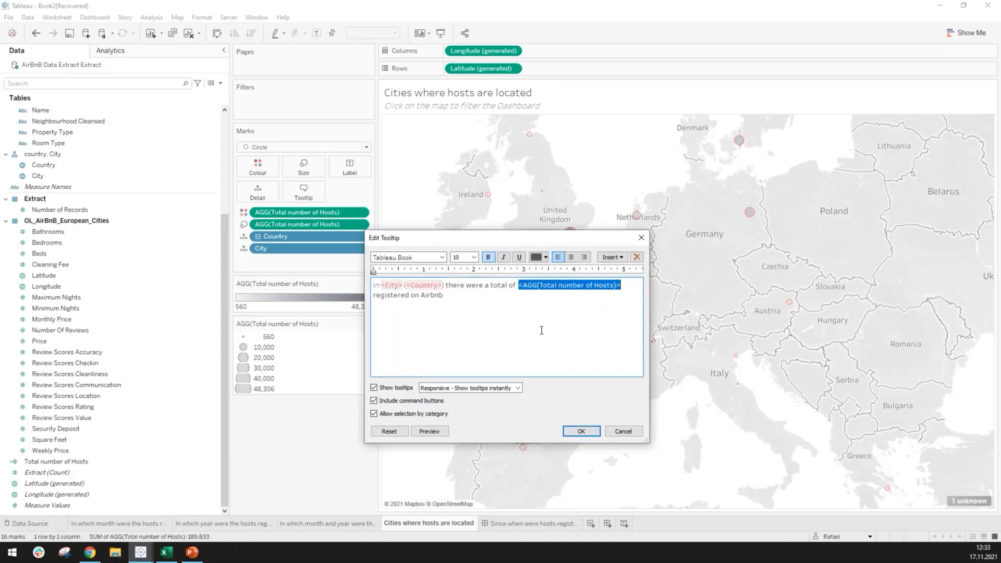
left_click(545, 257)
left_click(536, 315)
left_click(536, 314)
double_click(534, 283)
left_click(469, 305)
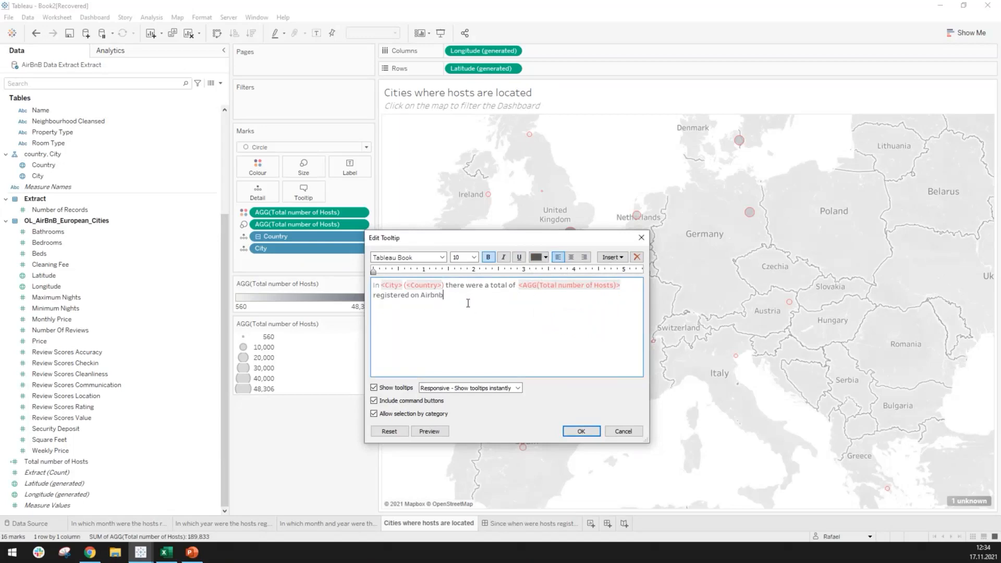
Step: Insert the word "hosts" after the <AGG(Total number of Hosts)> field and colour it dark grey like the surrounding text
left_click(628, 285)
type("hosts")
key("shift+Left")
key("shift+Left")
key("shift+Left")
key("shift+Left")
key("shift+Left")
left_click(545, 257)
left_click(534, 295)
left_click(556, 316)
Step: Preview the reworded tooltip and apply it to the map, checking it on the city circles
left_click(435, 434)
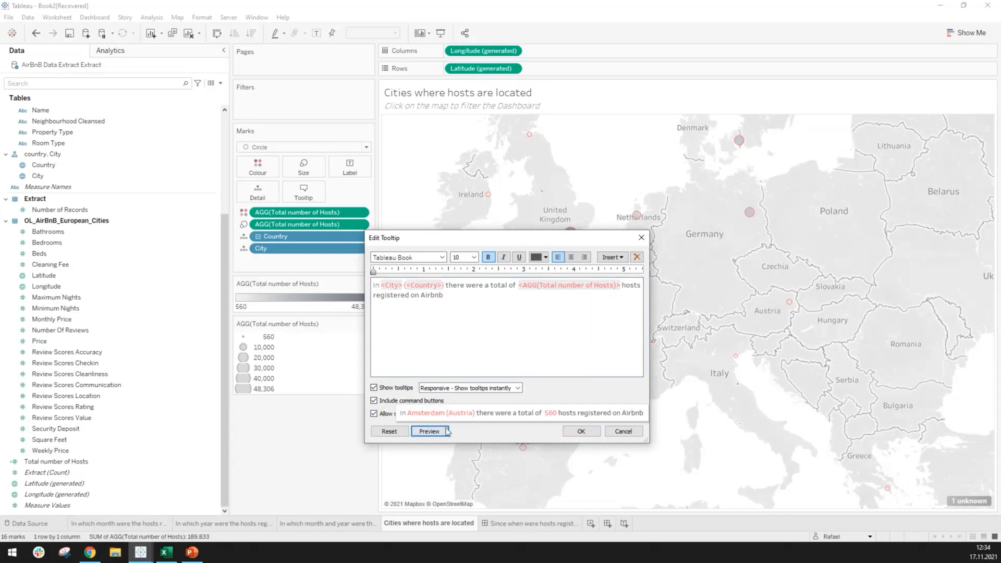
left_click(581, 432)
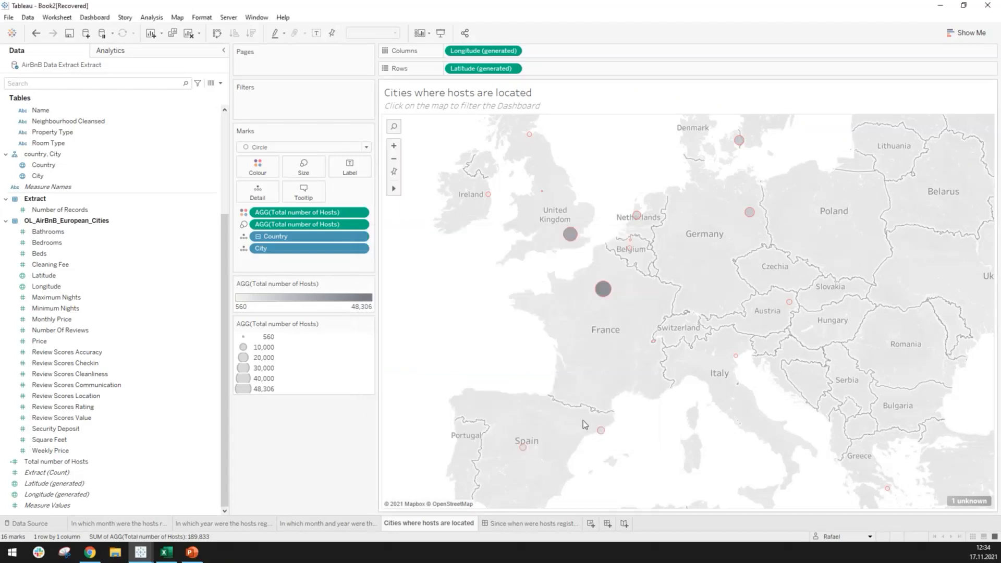
mouse_move(604, 296)
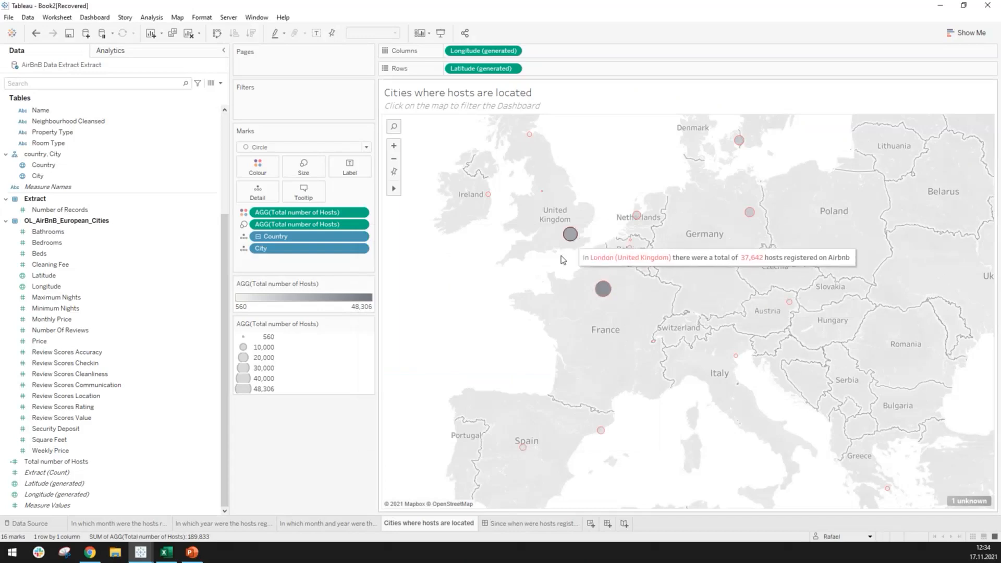
mouse_move(571, 237)
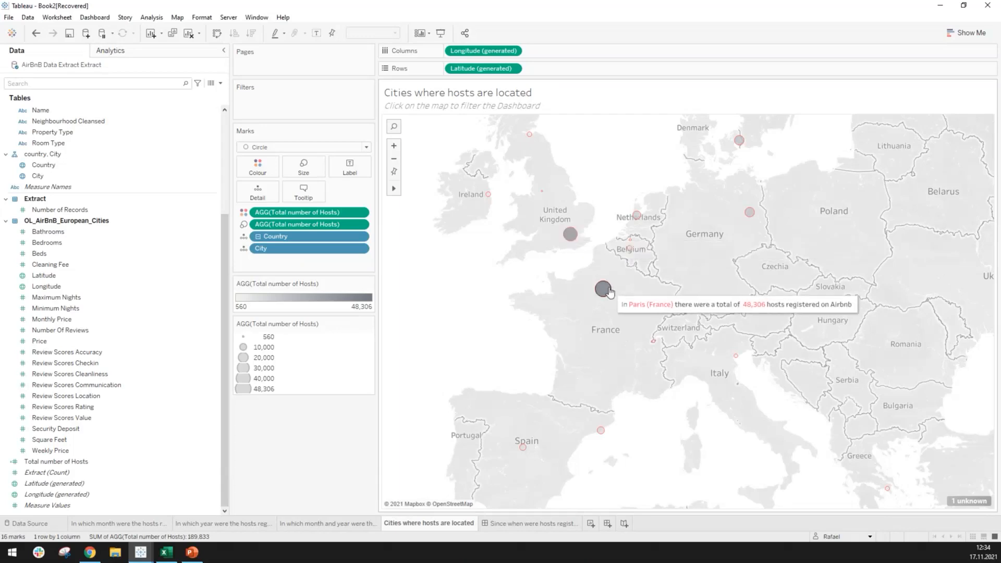
mouse_move(739, 141)
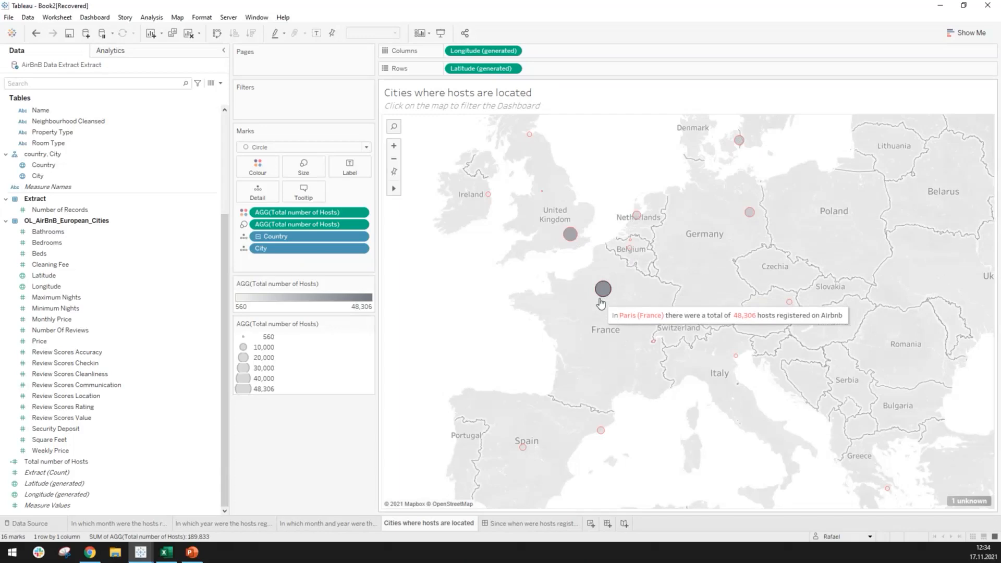
Step: Reopen the map's tooltip text and match the opening word "In" to the dark grey of the sentence
left_click(308, 194)
left_click_drag(458, 297, 327, 275)
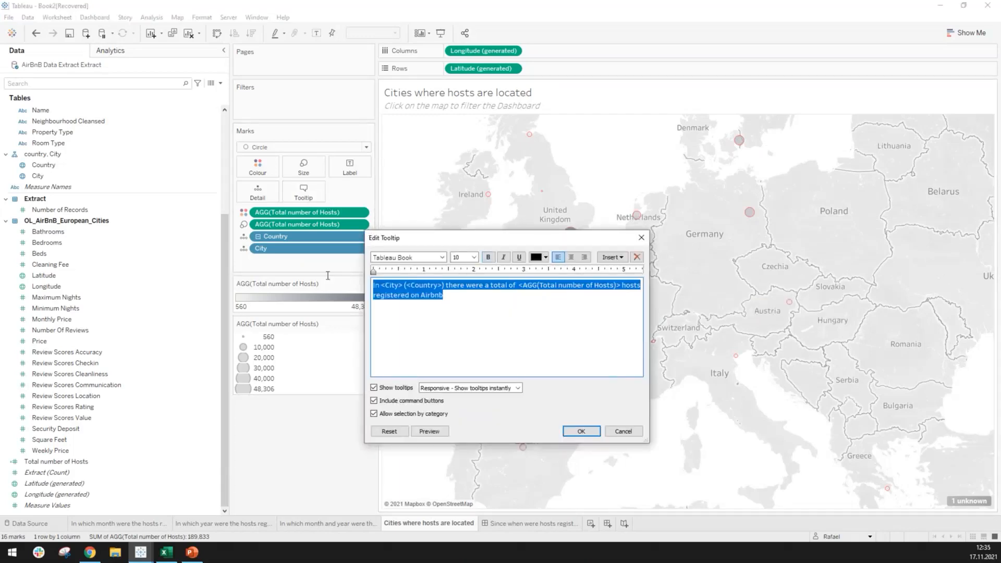
left_click(396, 302)
double_click(388, 285)
key("Left")
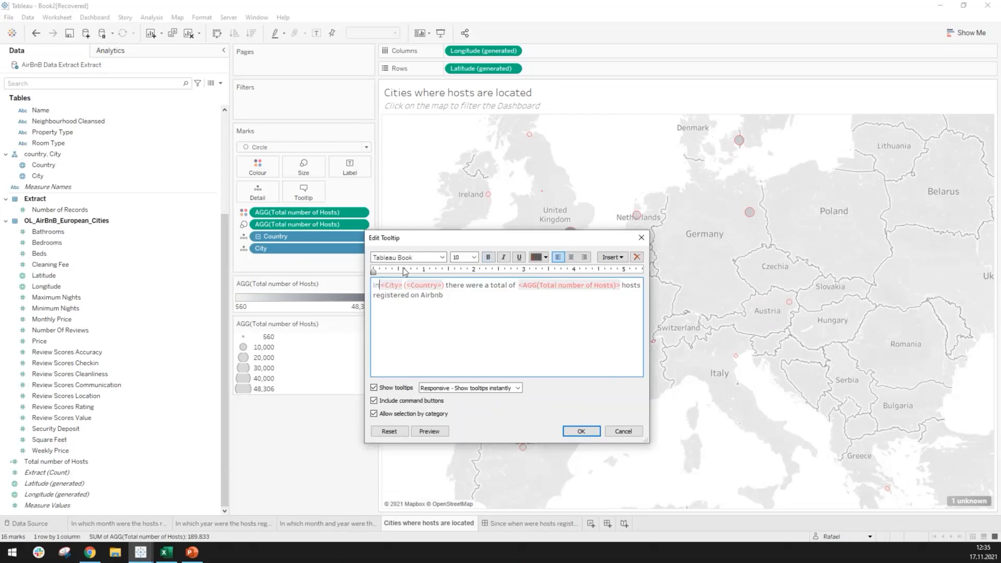
left_click(461, 290)
double_click(380, 286)
Step: Insert the sheet "In which month and year were the hosts registered?" below the tooltip sentence, separated by a blank line
left_click(478, 295)
key("Return")
key("Return")
left_click(621, 258)
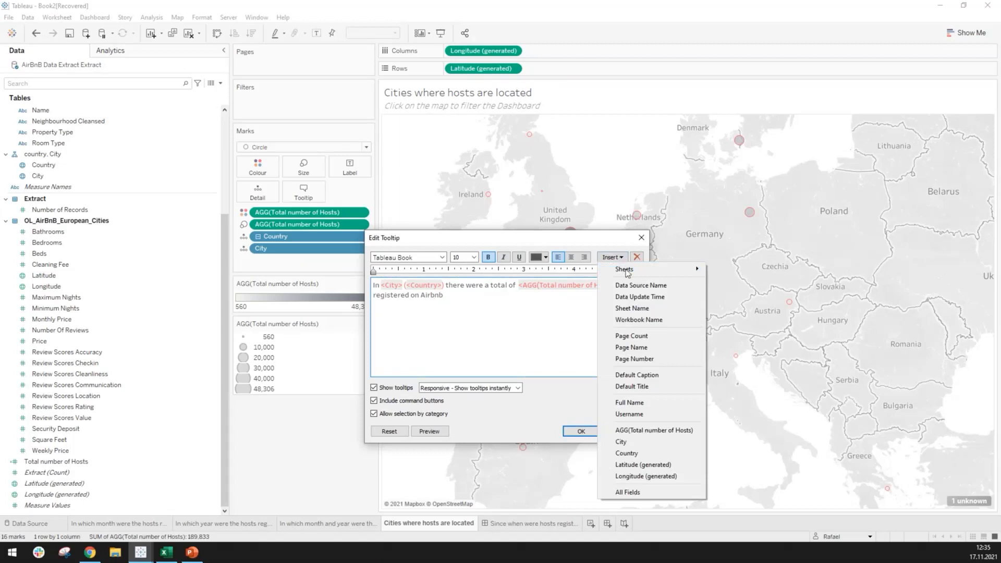
mouse_move(627, 275)
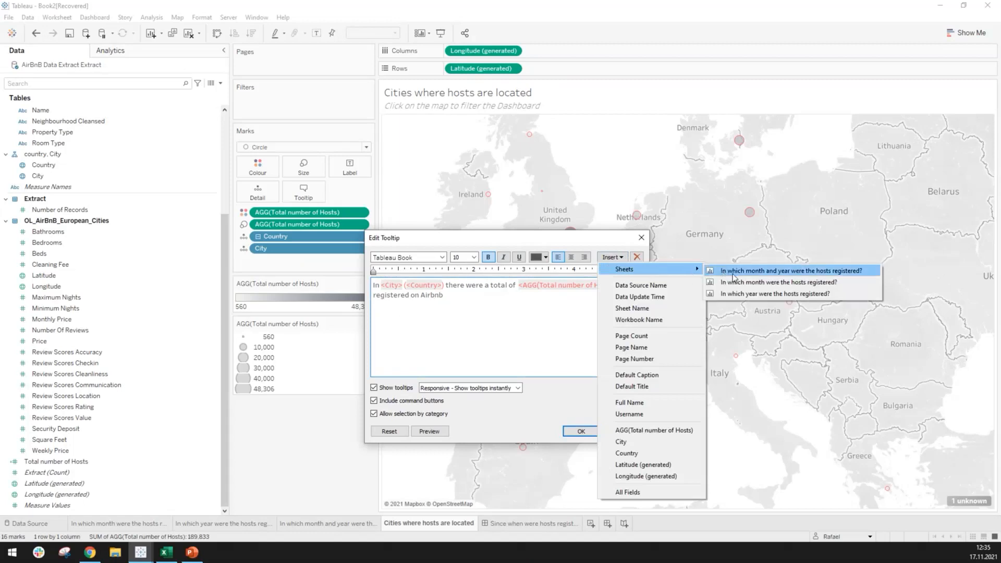
left_click(760, 271)
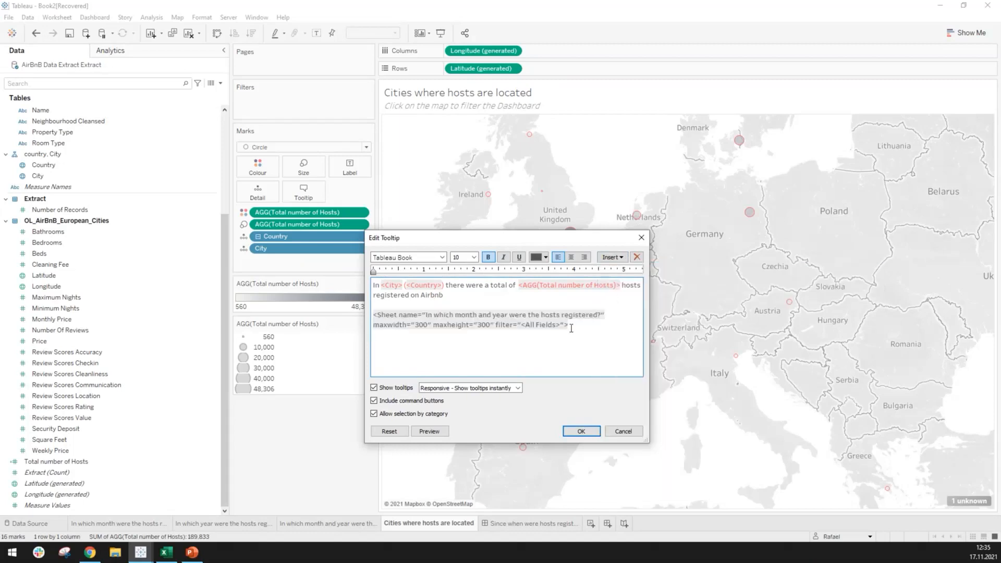
Step: Apply the tooltip and examine its embedded month-and-year chart on the London, Madrid and Paris circles
left_click_drag(571, 327, 367, 316)
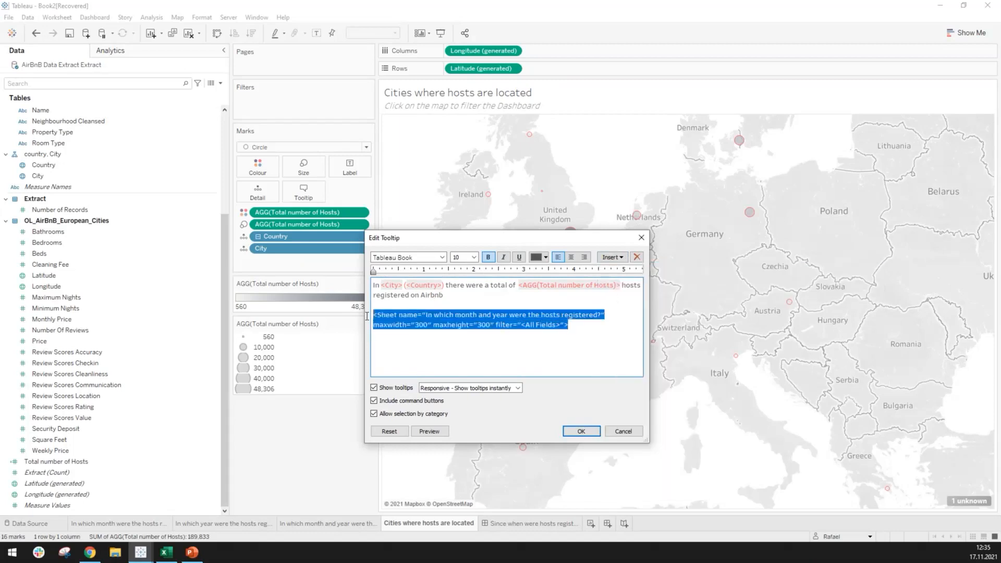
left_click(395, 302)
left_click(581, 431)
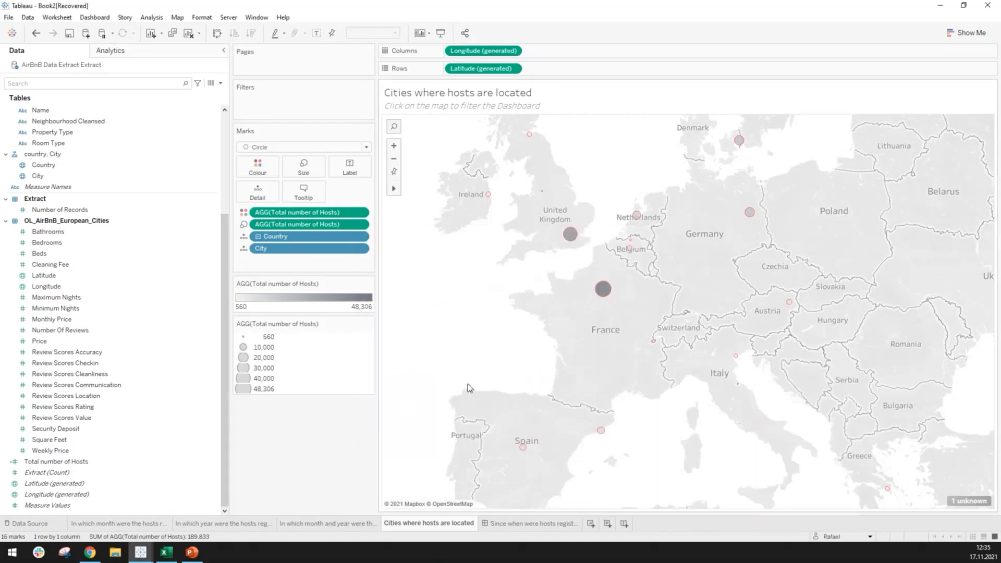
mouse_move(572, 236)
mouse_move(524, 449)
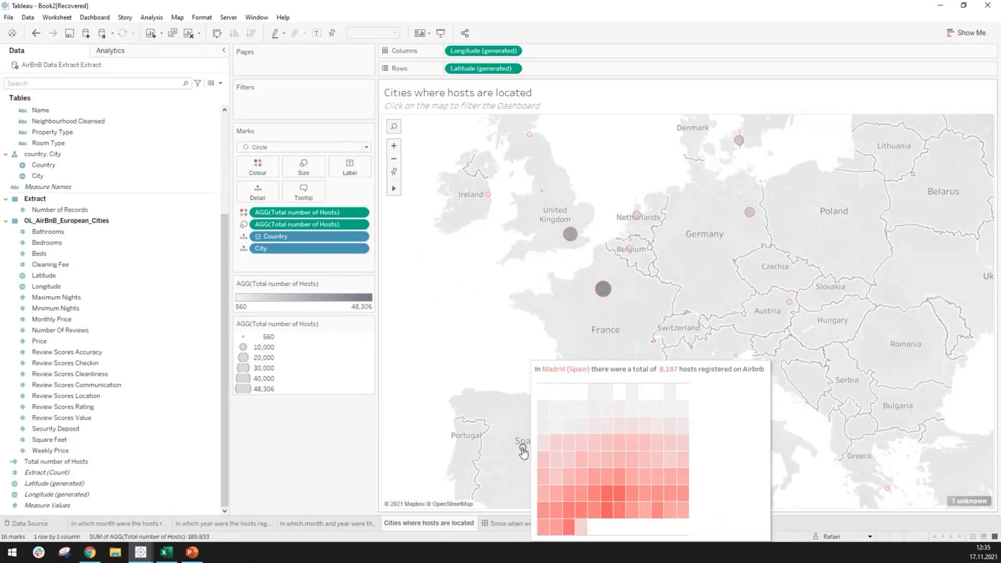
mouse_move(602, 292)
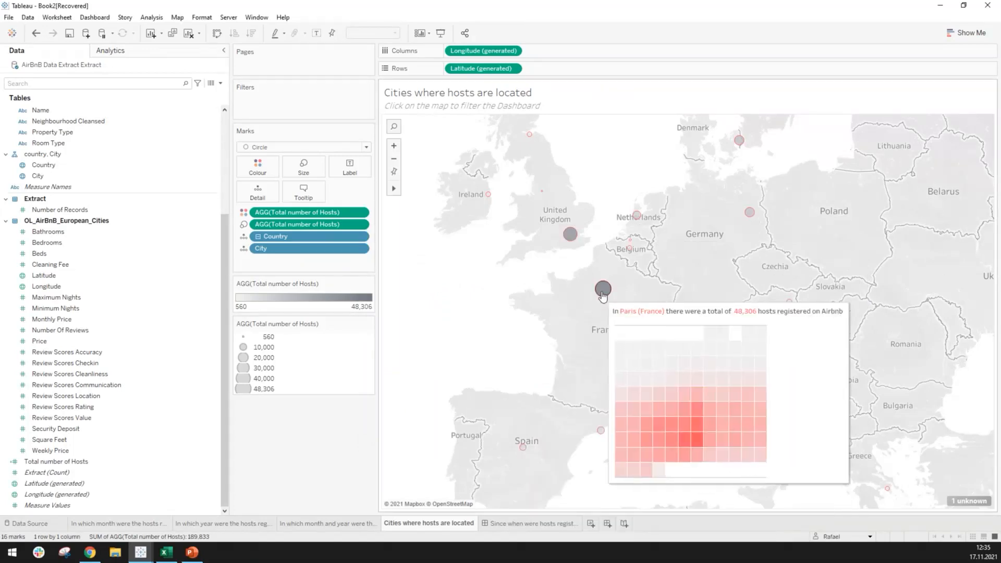
Step: Replace the tooltip's embedded sheet with "In which month were the hosts registered?" and check it on the map's circles
left_click(303, 191)
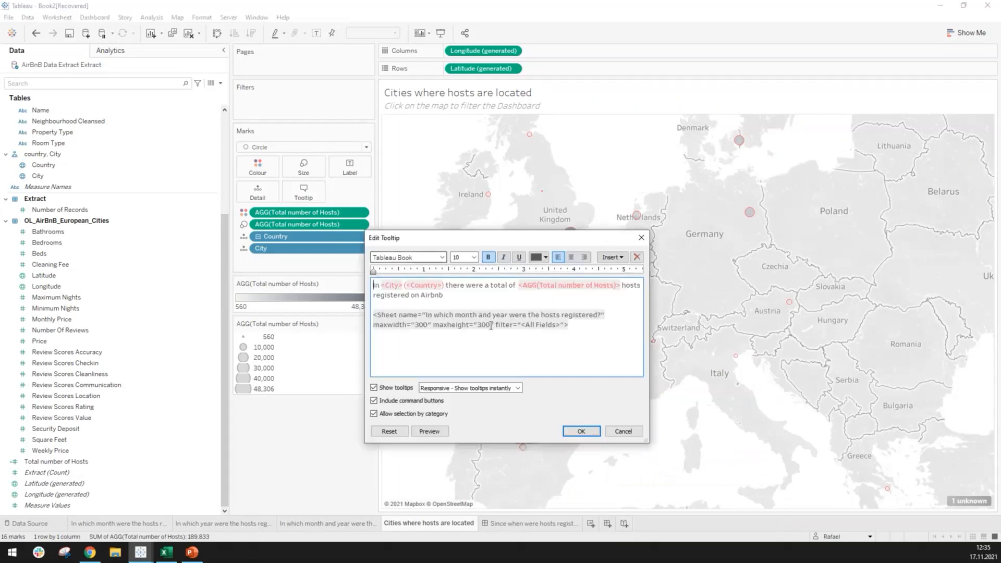
left_click_drag(569, 326, 373, 315)
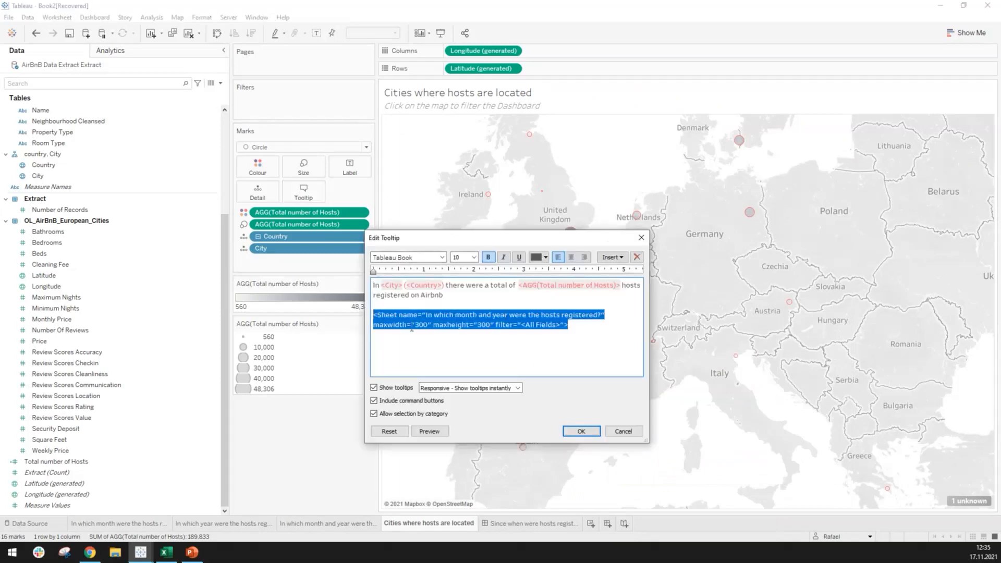
key("BackSpace")
left_click(613, 257)
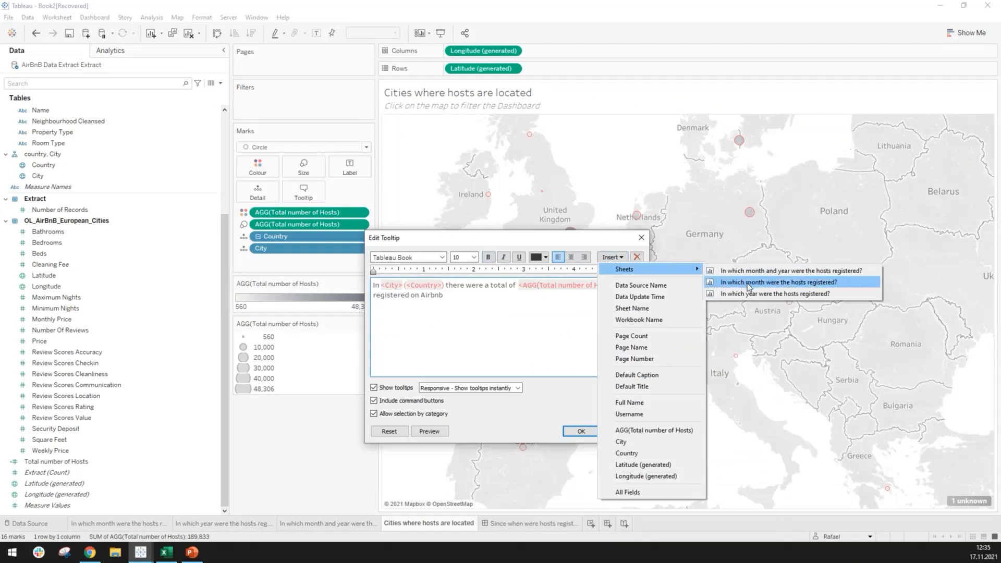
left_click(759, 286)
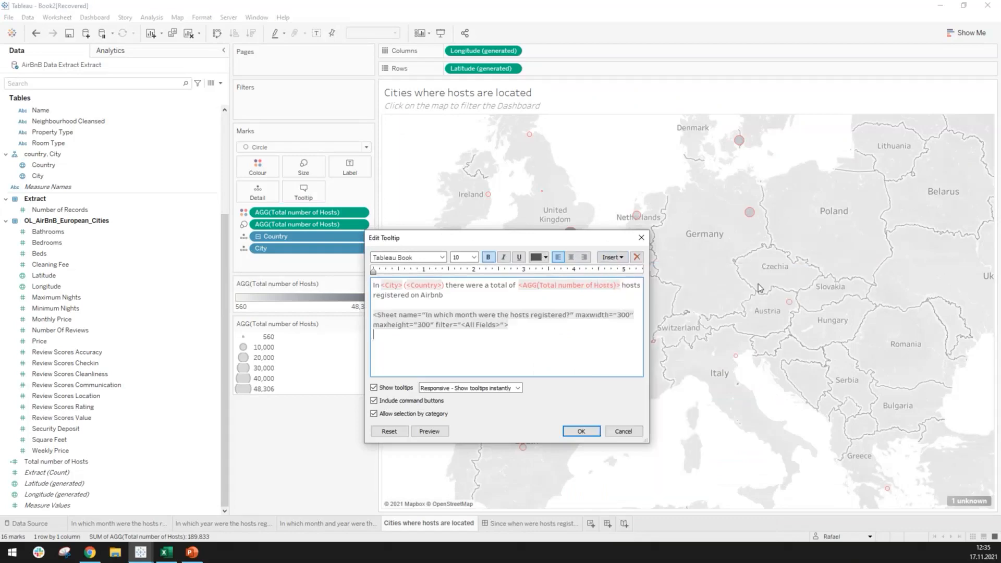
left_click(581, 432)
mouse_move(607, 289)
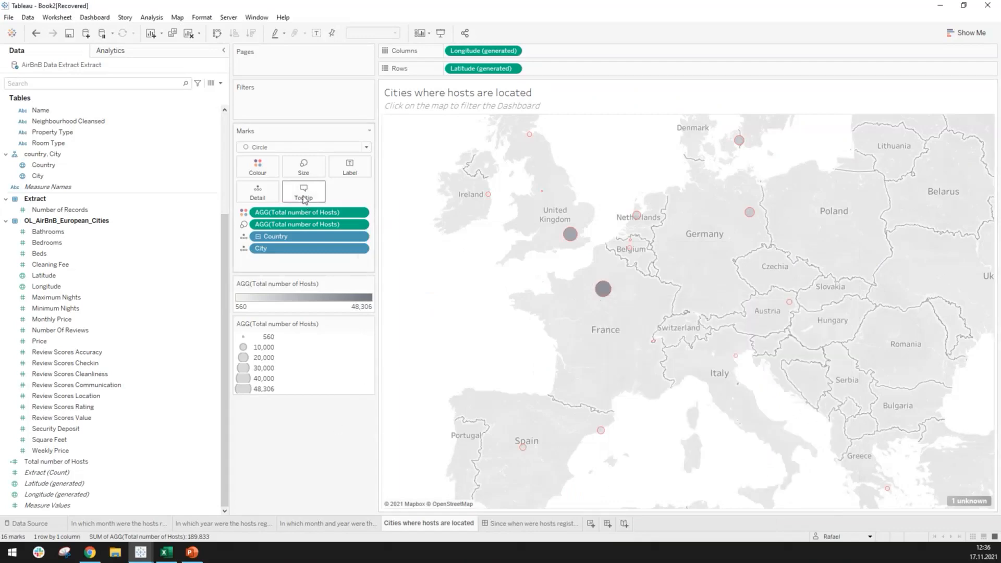
mouse_move(601, 430)
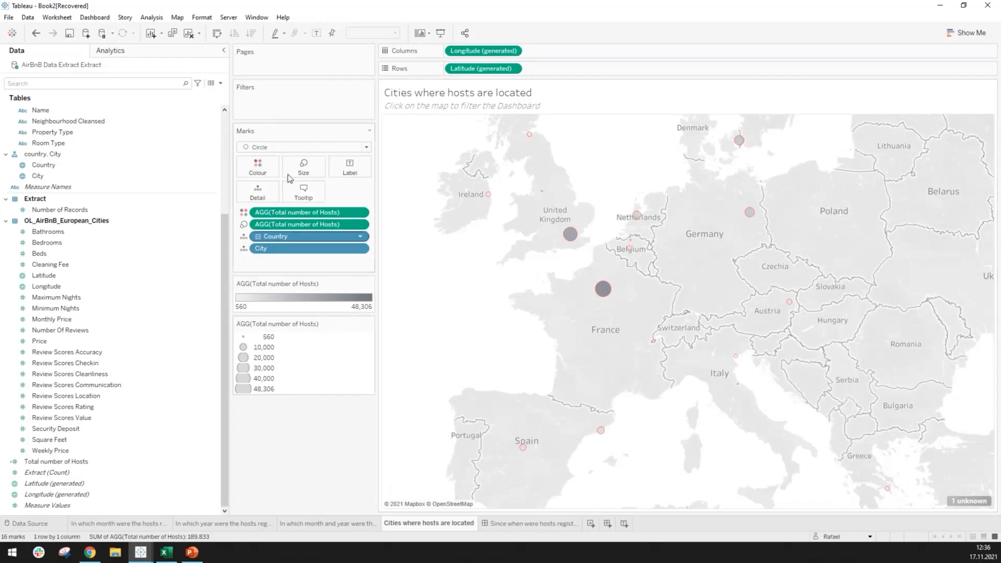
Step: Delete the embedded sheet and blank lines from the map's tooltip, leaving only the sentence, and return to the dashboard
left_click(305, 192)
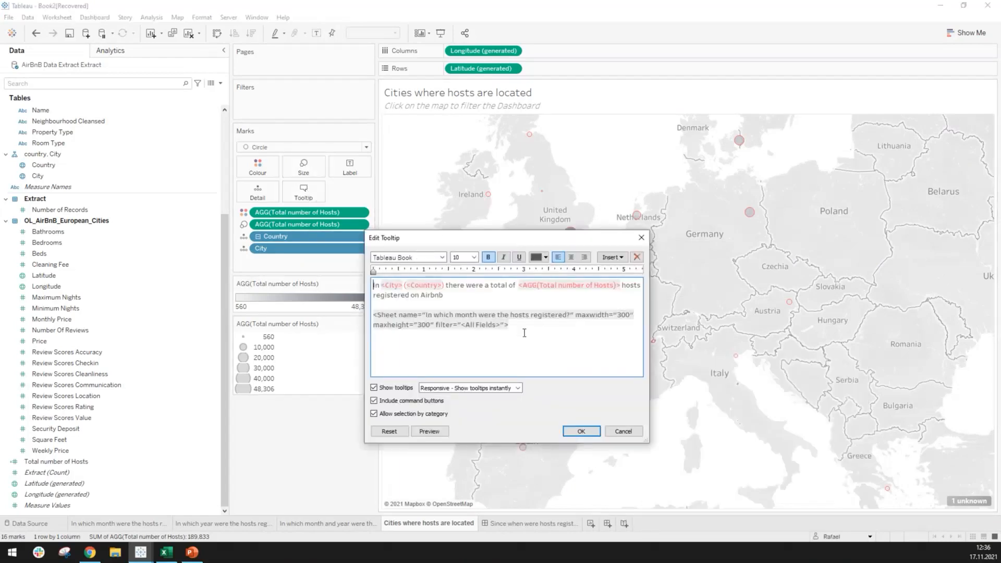
left_click_drag(374, 334, 366, 317)
key("BackSpace")
key("BackSpace")
key("BackSpace")
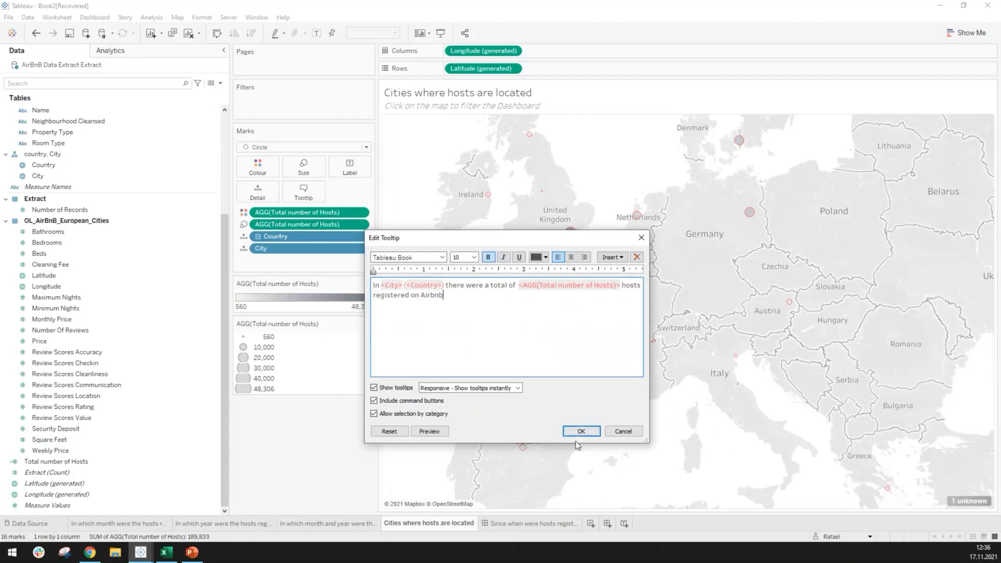
left_click(580, 432)
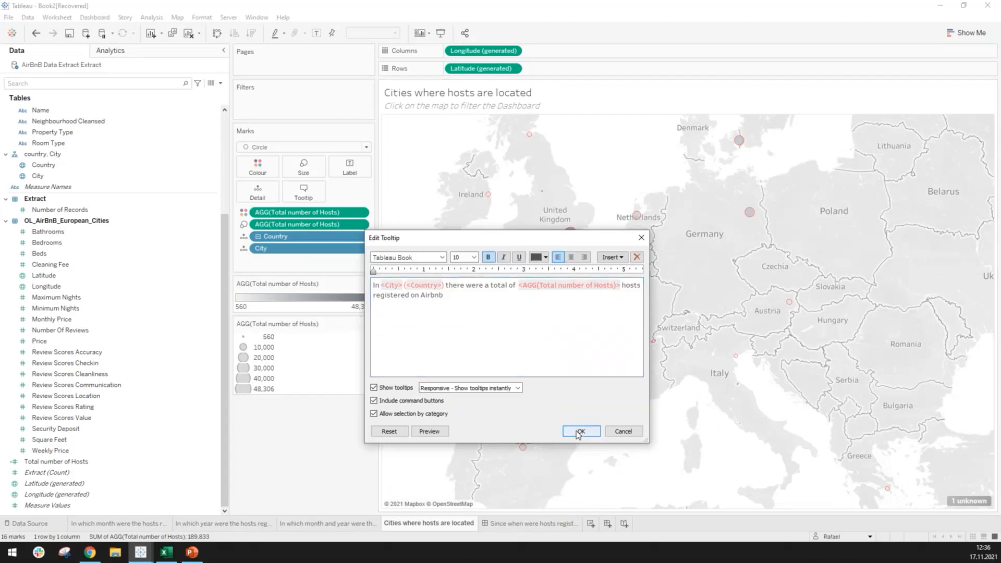
left_click(518, 524)
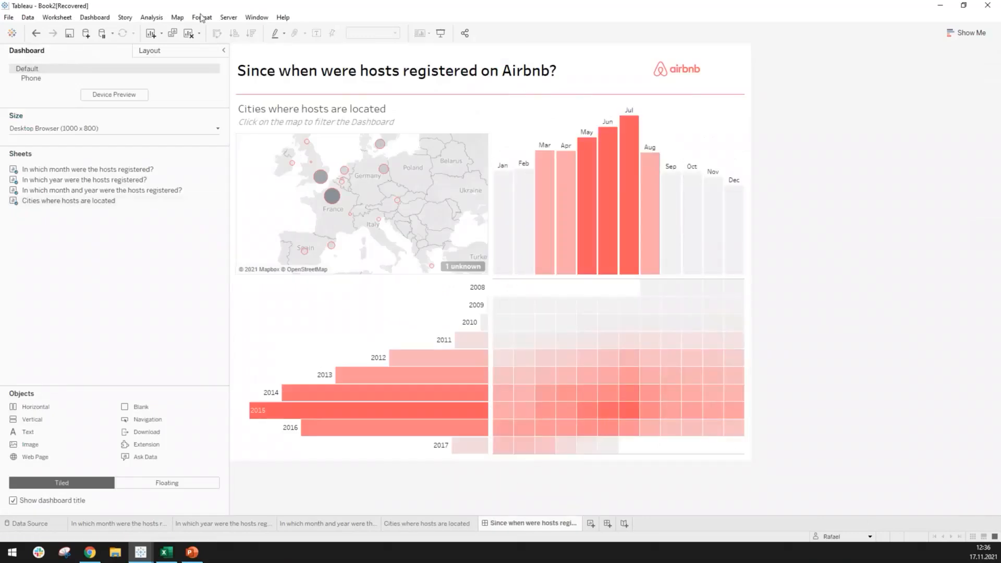
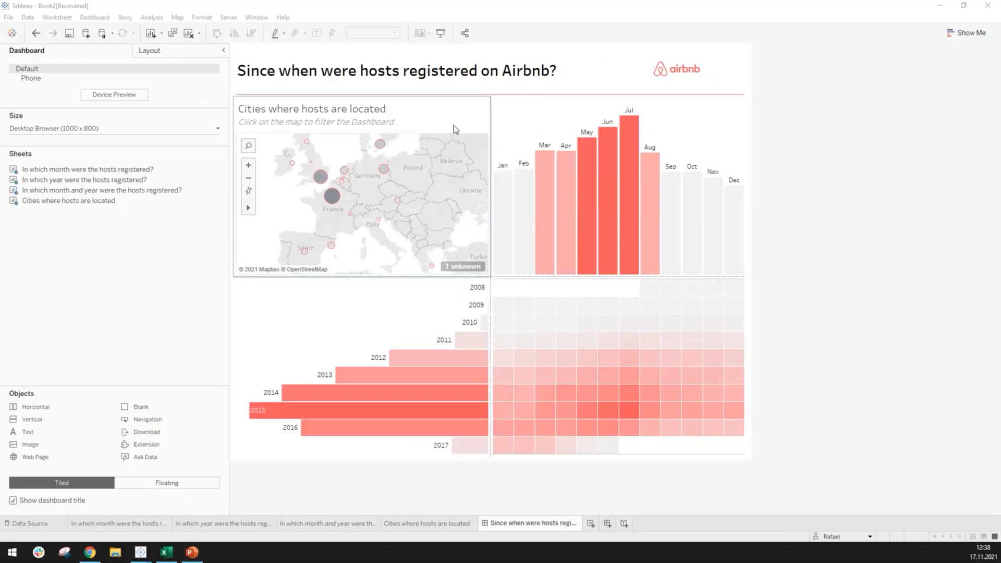
Step: Open the worksheet behind the dashboard's monthly registration bar chart
left_click(580, 108)
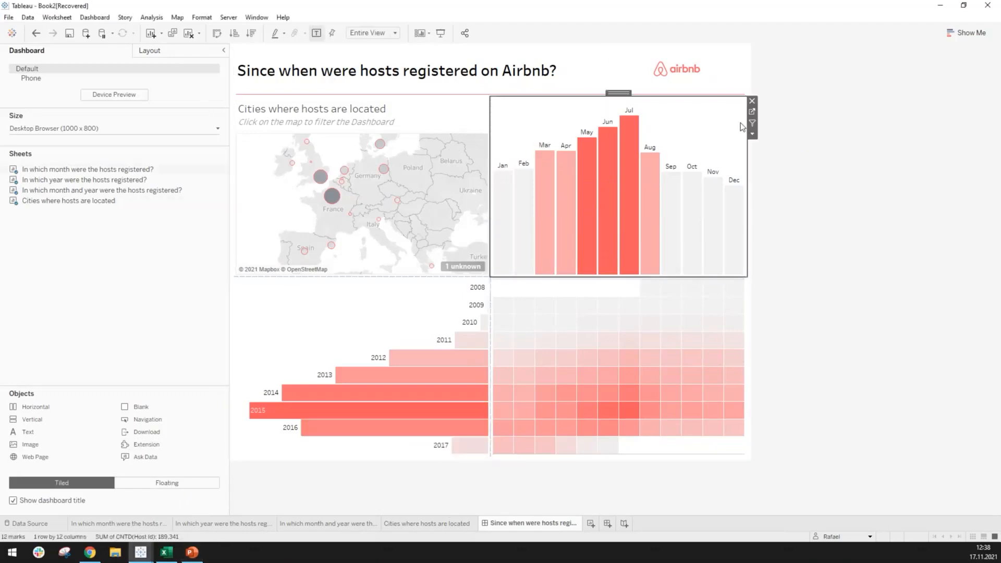
left_click(752, 112)
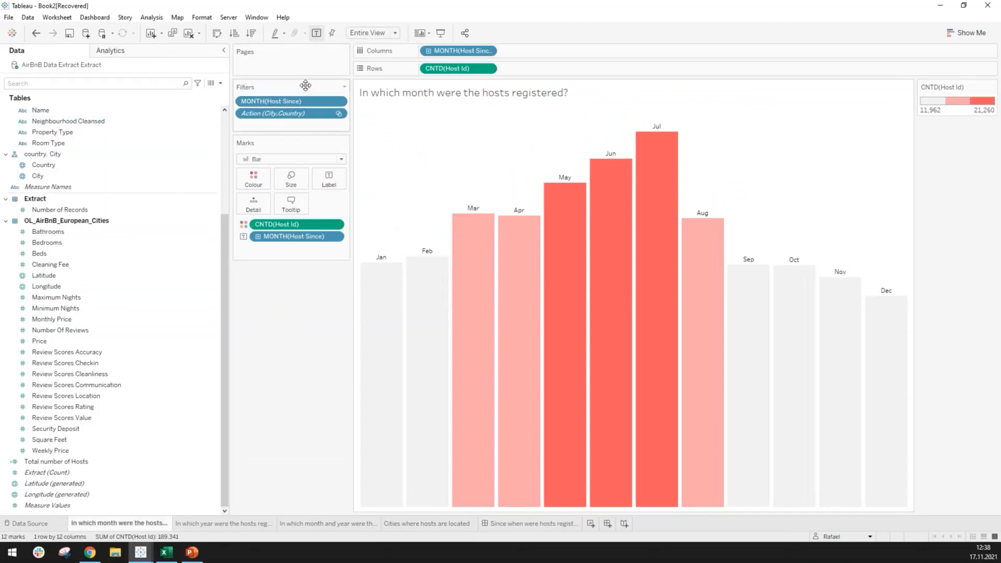
left_click(221, 84)
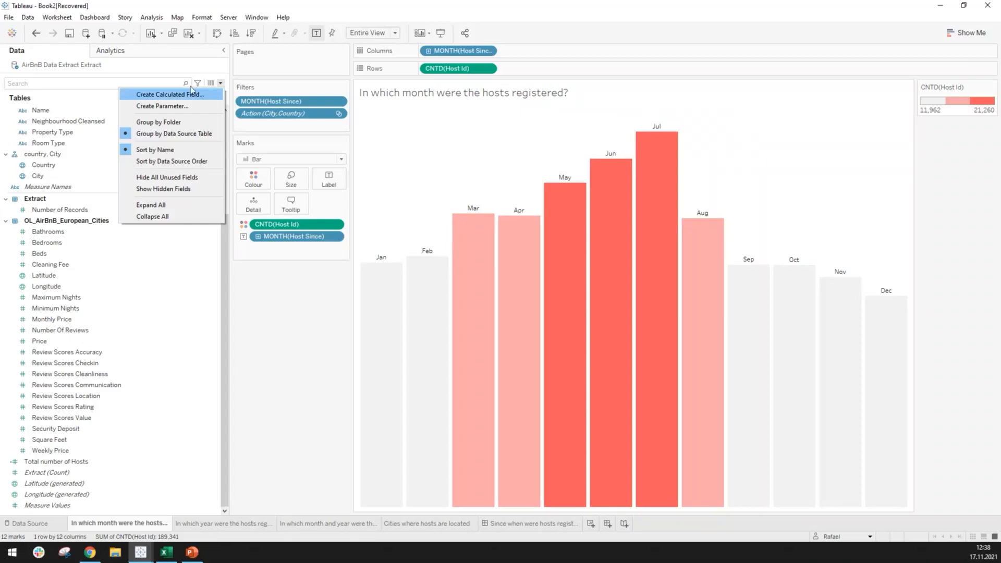
left_click(191, 95)
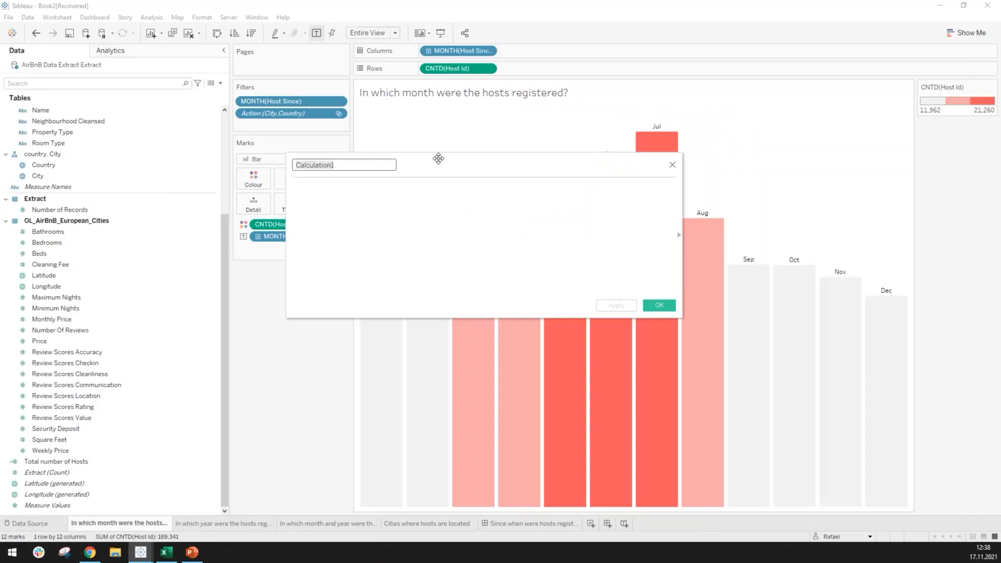
left_click_drag(439, 158, 430, 154)
key("ctrl+a")
type("Fil")
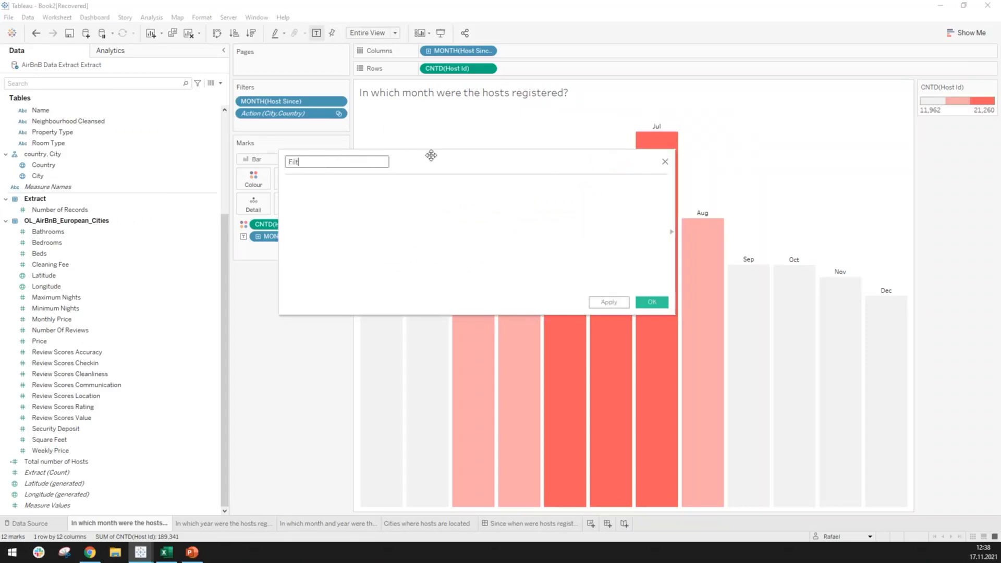
type("ter ")
type("Ja")
key("BackSpace")
key("BackSpace")
type("Month")
left_click(416, 222)
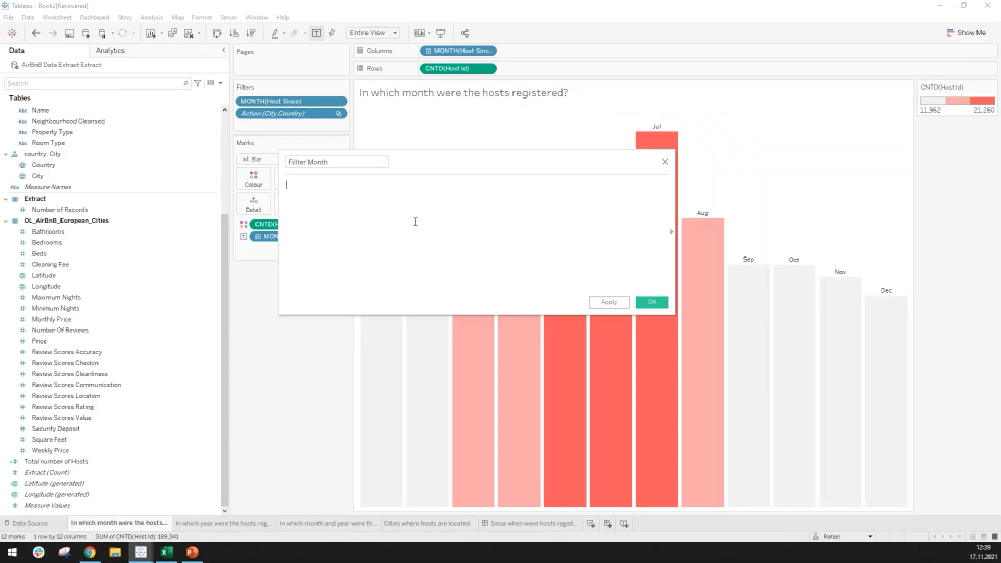
type("Month")
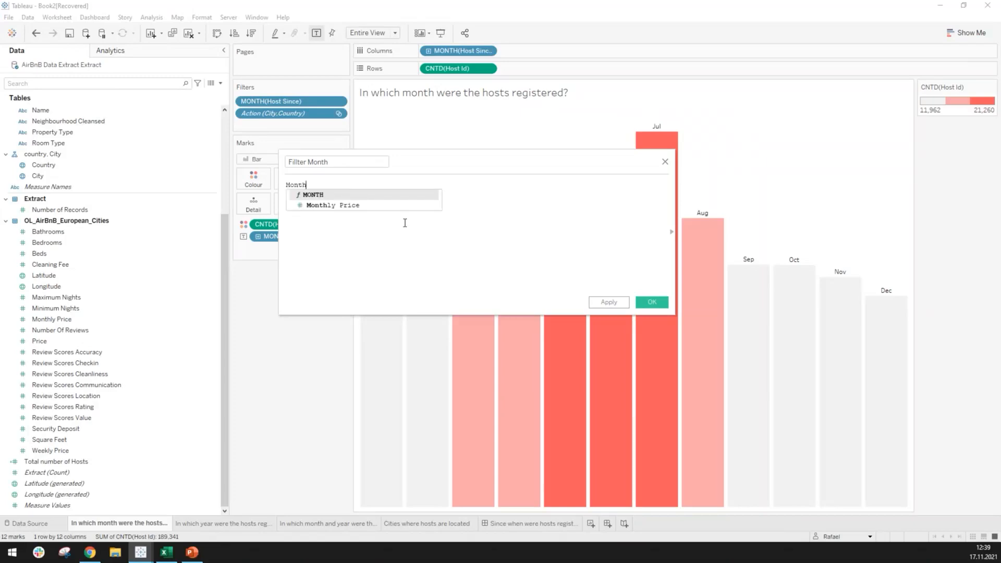
left_click(319, 197)
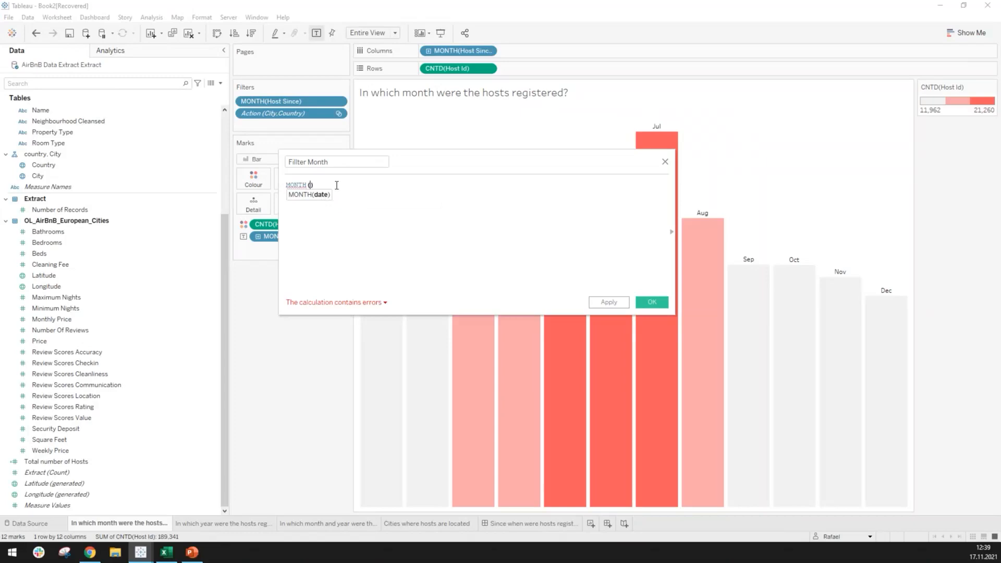
left_click_drag(336, 185, 285, 188)
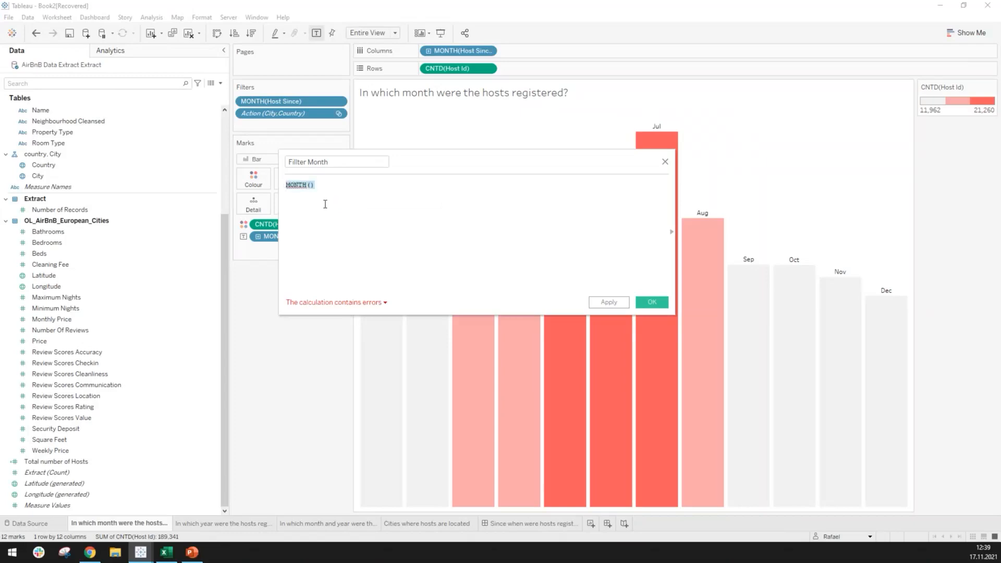
key("BackSpace")
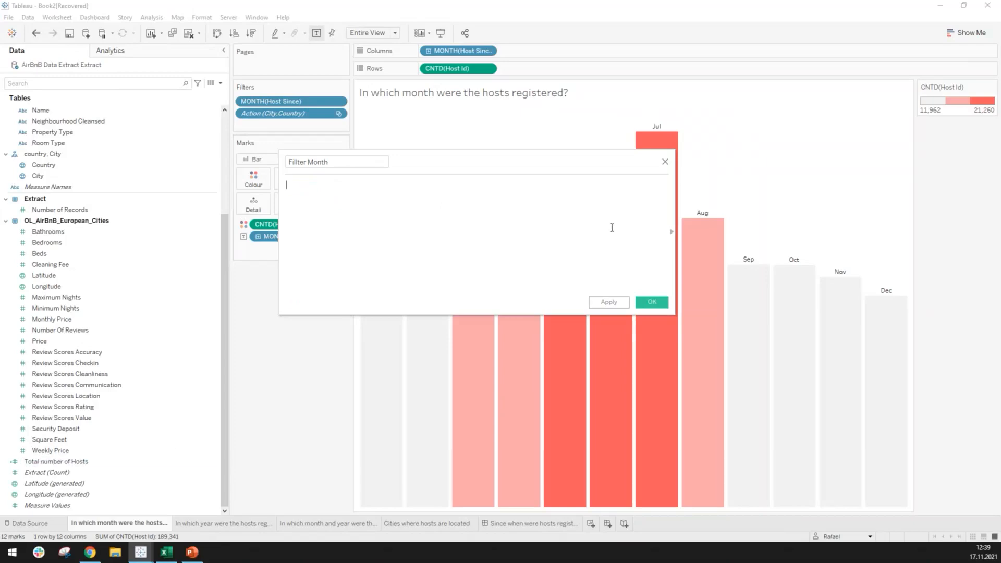
left_click(666, 163)
left_click(128, 417)
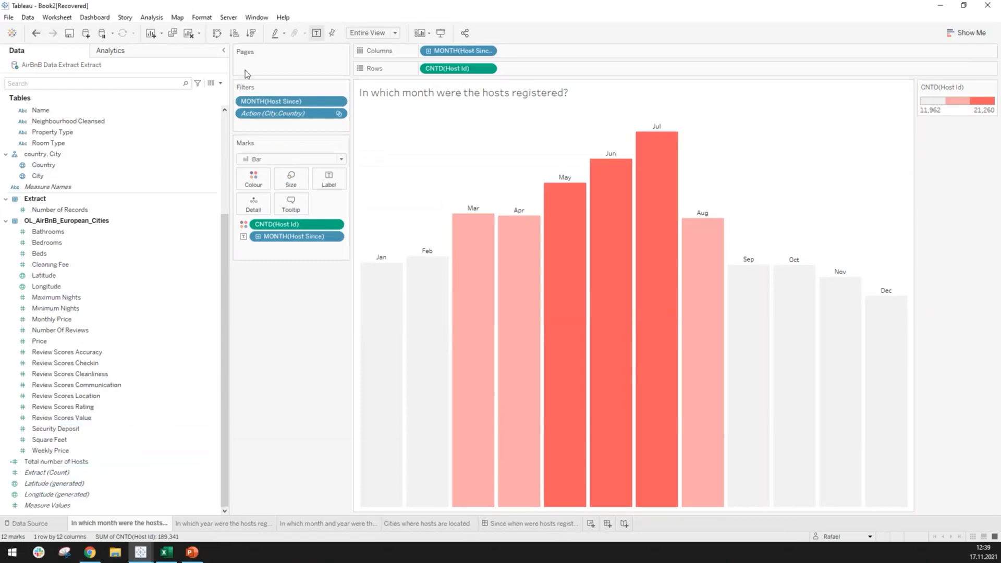
Step: Create a calculated field named "Filter - Host ID > 10000"
left_click(220, 83)
left_click(217, 96)
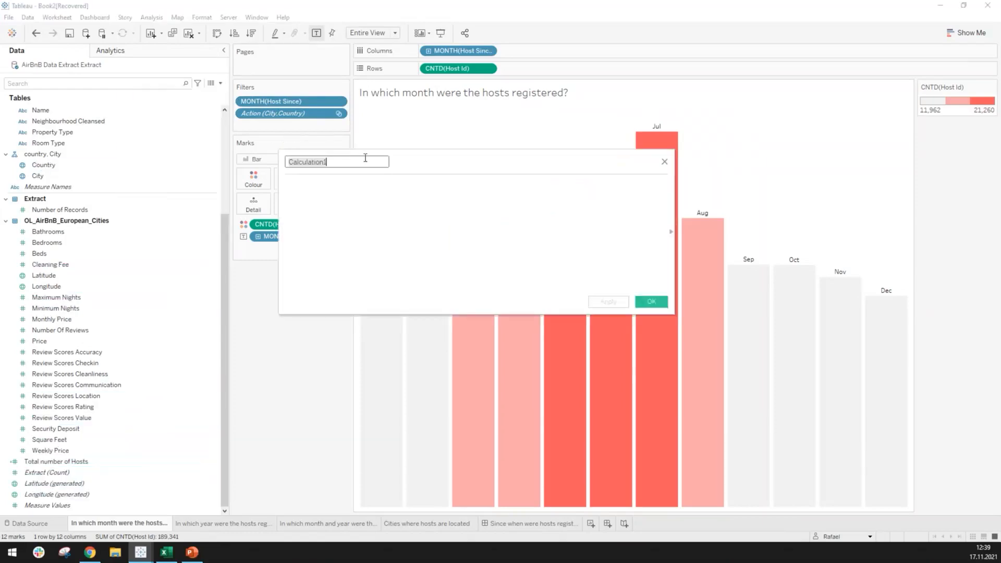
type("Hos")
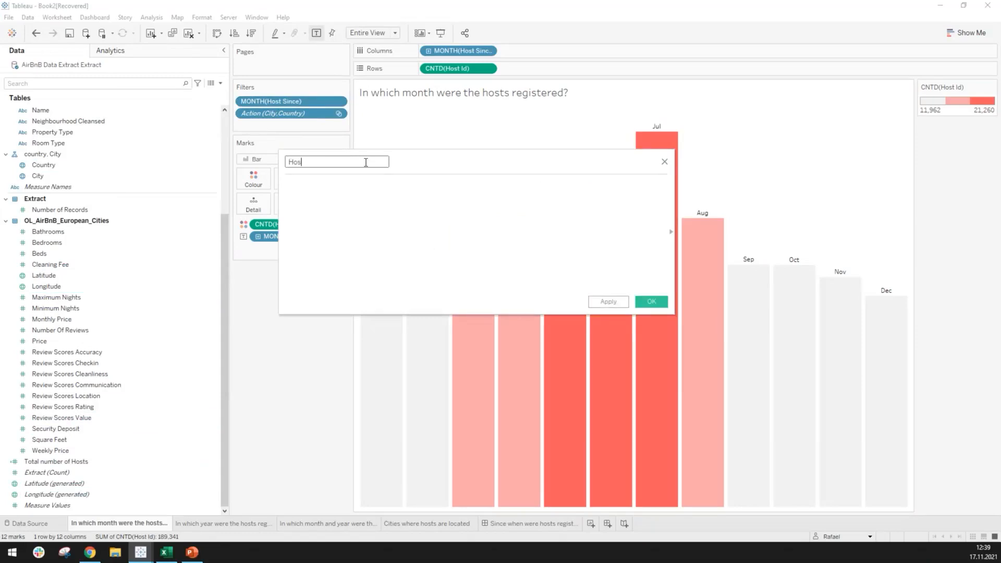
type("t ID")
type(" HIghest")
key("BackSpace")
key("BackSpace")
key("BackSpace")
key("BackSpace")
key("BackSpace")
key("BackSpace")
type("iher")
key("BackSpace")
key("BackSpace")
key("BackSpace")
key("BackSpace")
key("BackSpace")
key("BackSpace")
type("igh")
key("BackSpace")
key("BackSpace")
key("BackSpace")
key("BackSpace")
type("> 10000")
left_click(287, 162)
type("Filter -")
Step: Write the field's formula as IF [Total number of Hosts] > 10000 THEN [Total number of Hosts] END
left_click(311, 210)
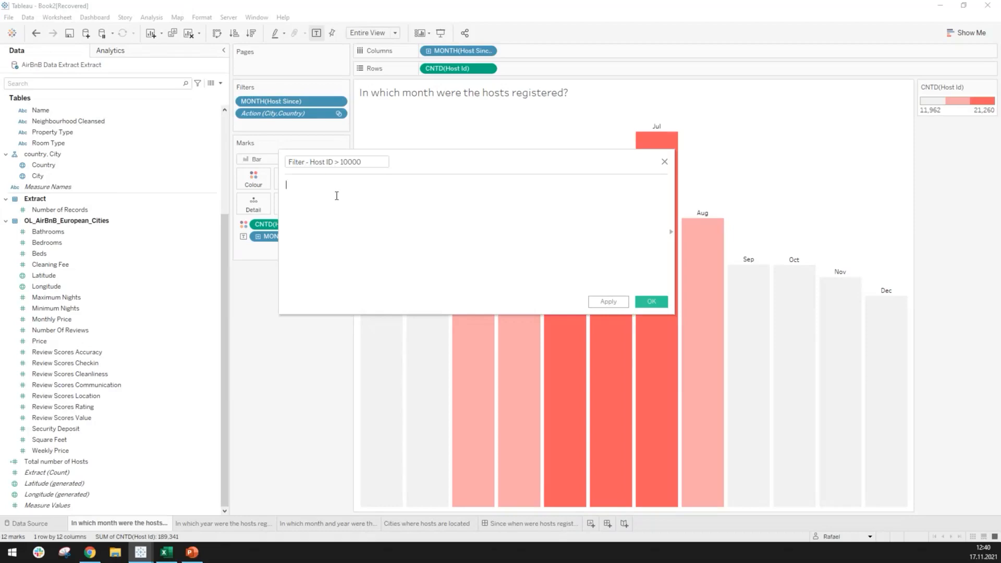
type("IF")
left_click(65, 463)
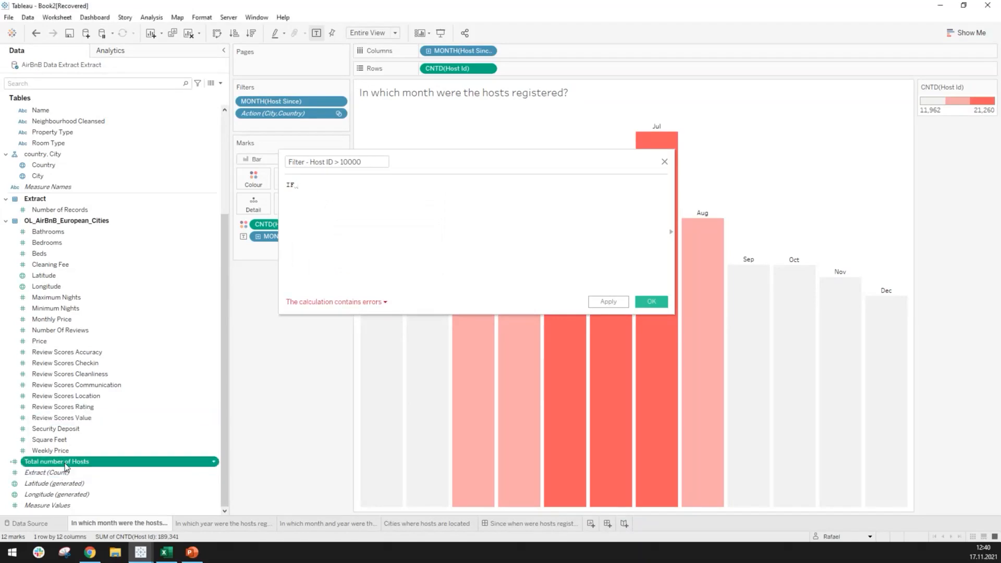
left_click_drag(66, 466, 349, 203)
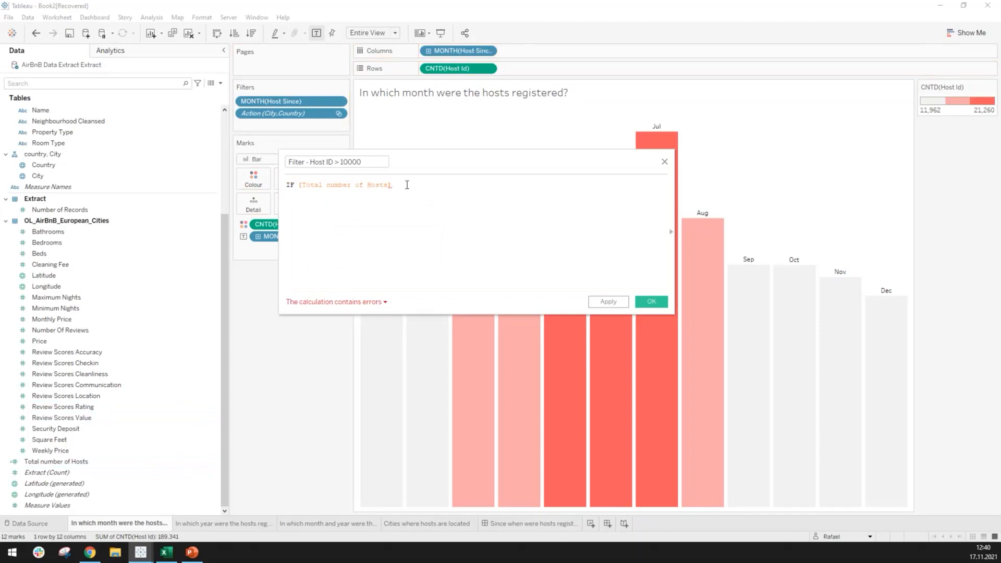
type("> 10000 THEN")
left_click(42, 462)
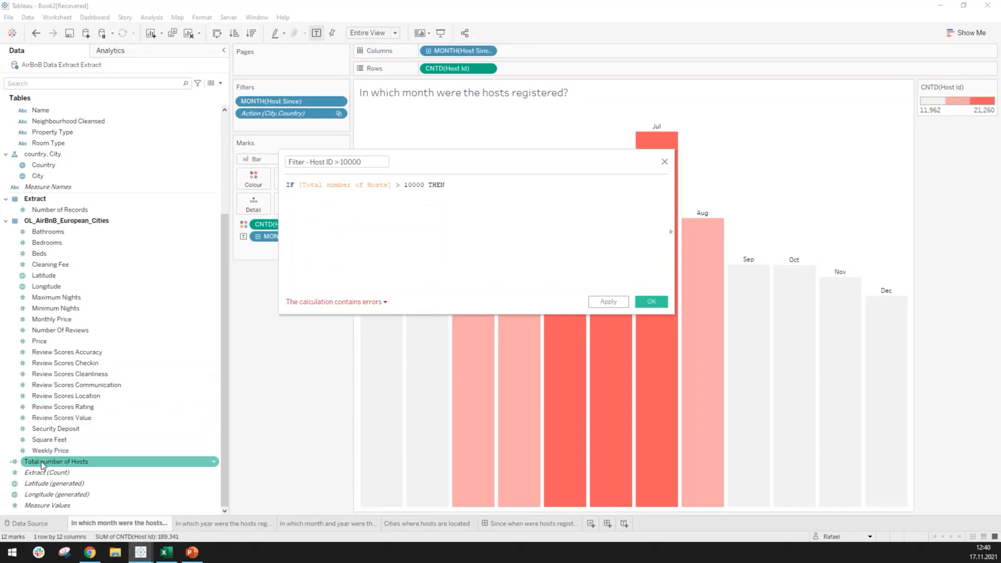
left_click_drag(42, 464, 306, 218)
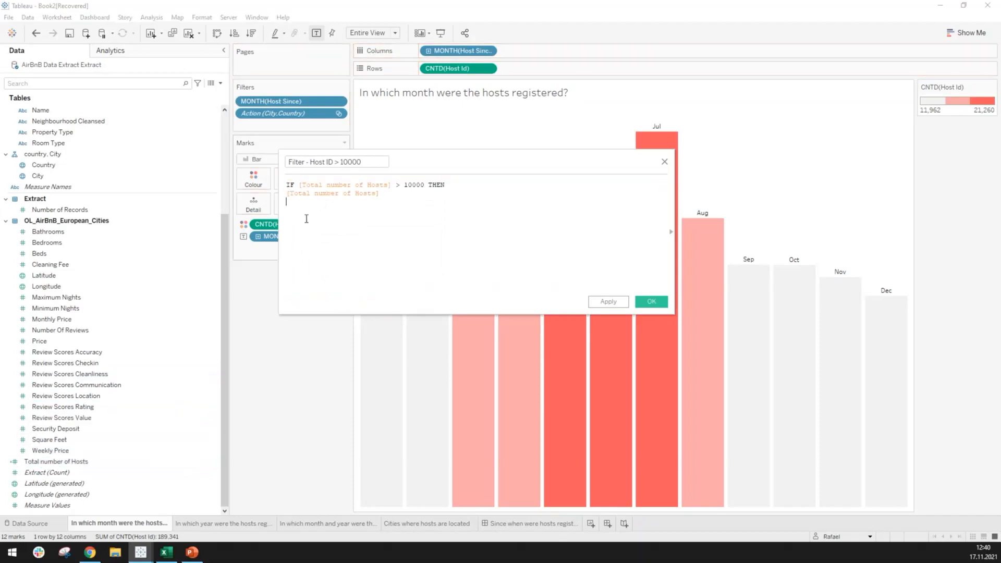
key("Return")
type("END")
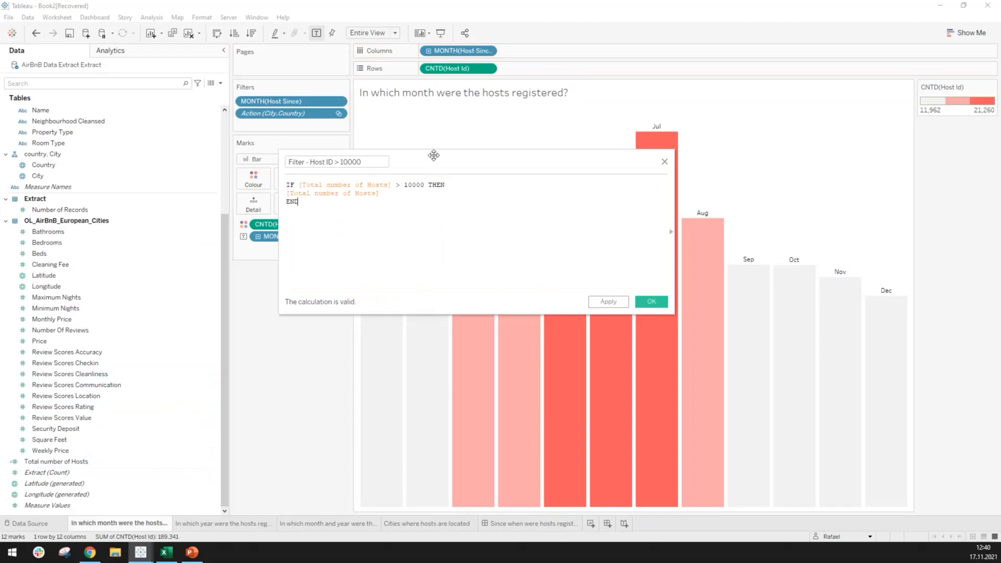
Step: Review the formula's condition and returned value, and save the calculated field
left_click_drag(433, 152, 433, 177)
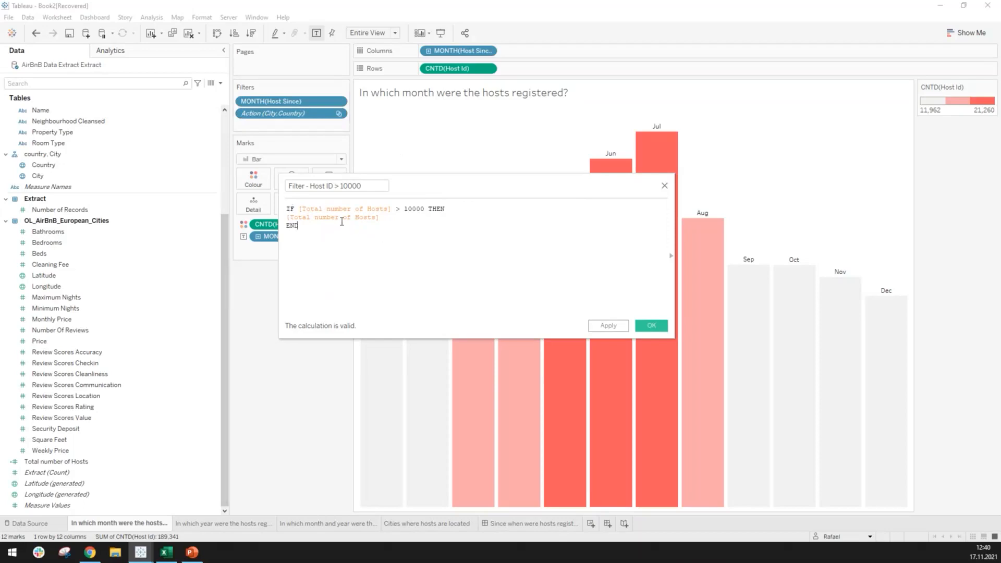
left_click_drag(299, 208, 391, 209)
left_click(425, 208)
left_click(317, 219)
left_click(360, 239)
left_click(649, 327)
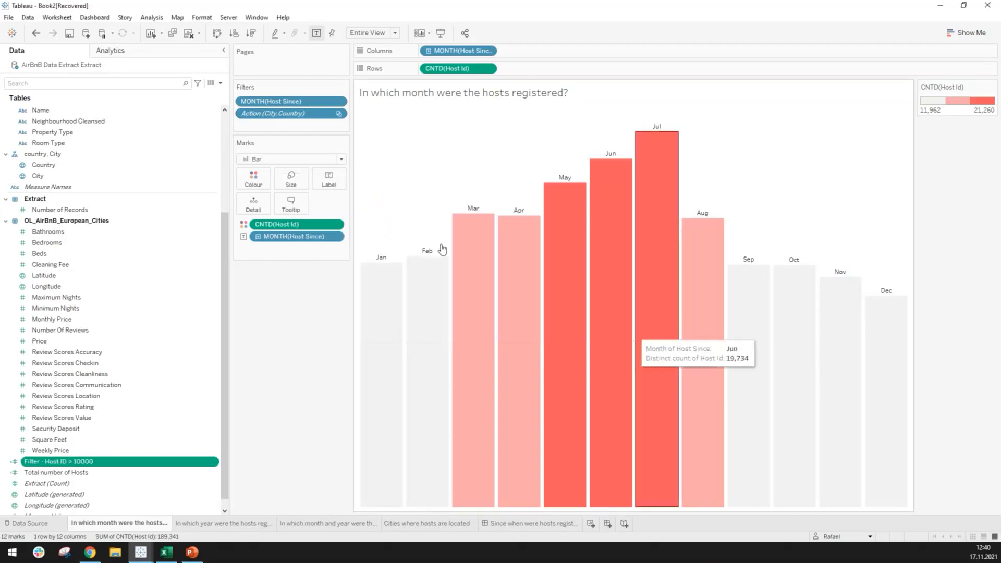
Step: Filter the month chart by "Filter - Host ID > 10000" with a range from 15,672 to 21,260
scroll(139, 447, "down", 2)
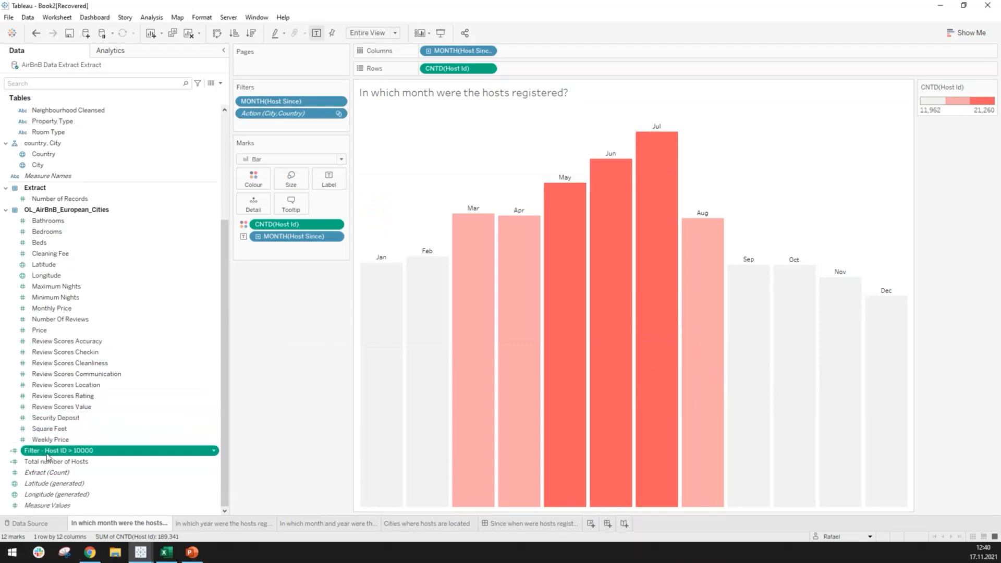
left_click_drag(47, 457, 283, 128)
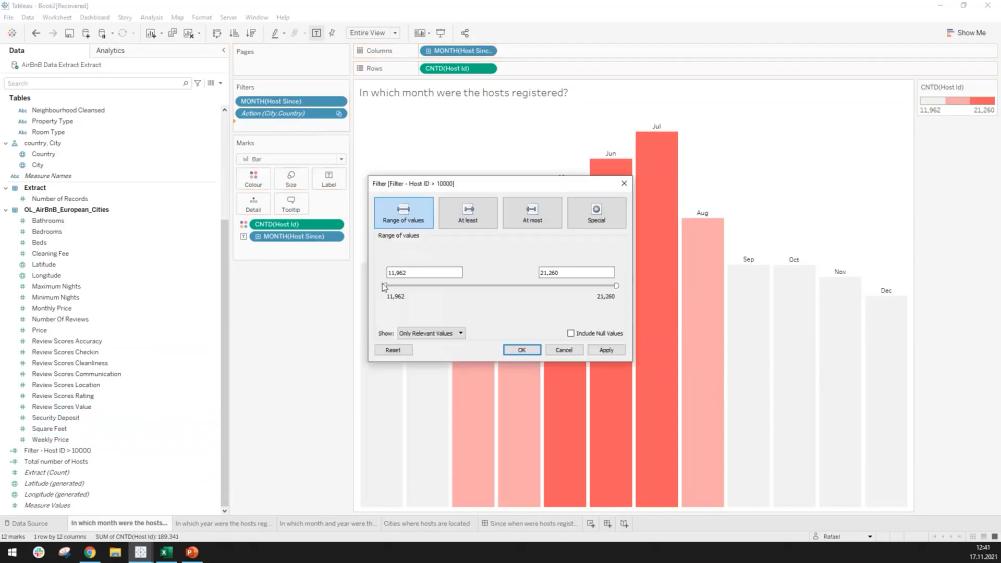
left_click_drag(383, 286, 476, 285)
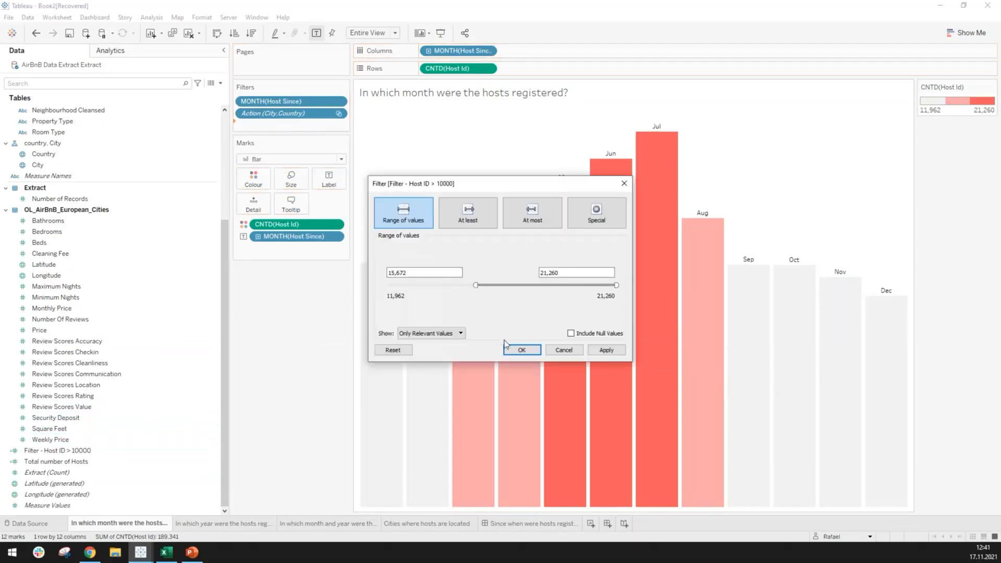
left_click(522, 350)
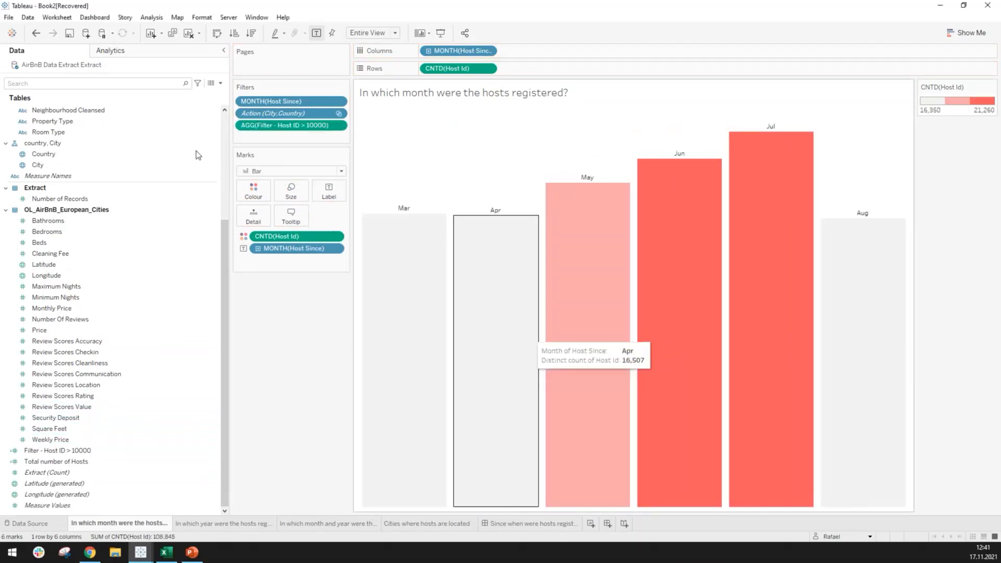
Step: Remove the "Filter - Host ID > 10000" filter from the month chart
left_click(299, 128)
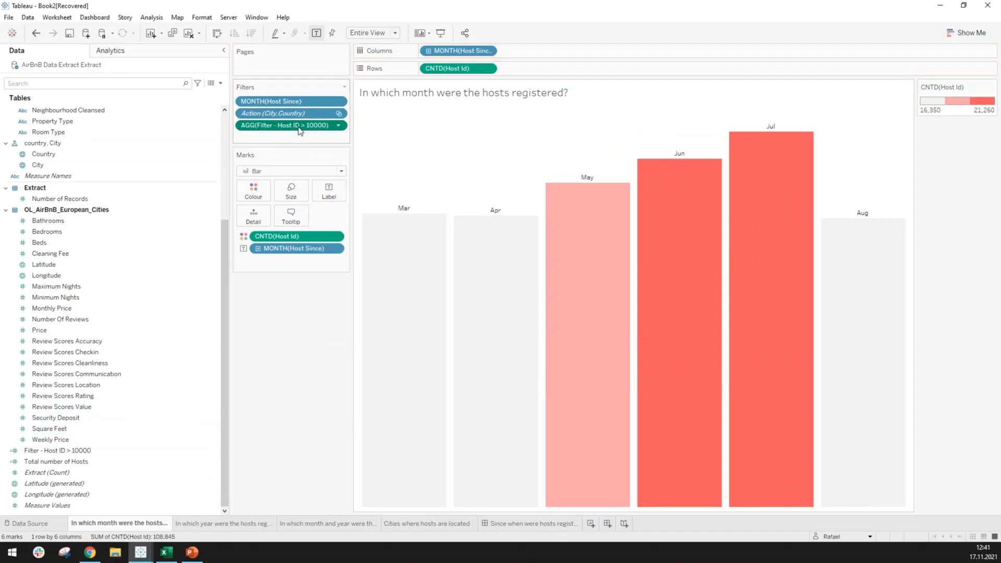
left_click_drag(299, 128, 245, 447)
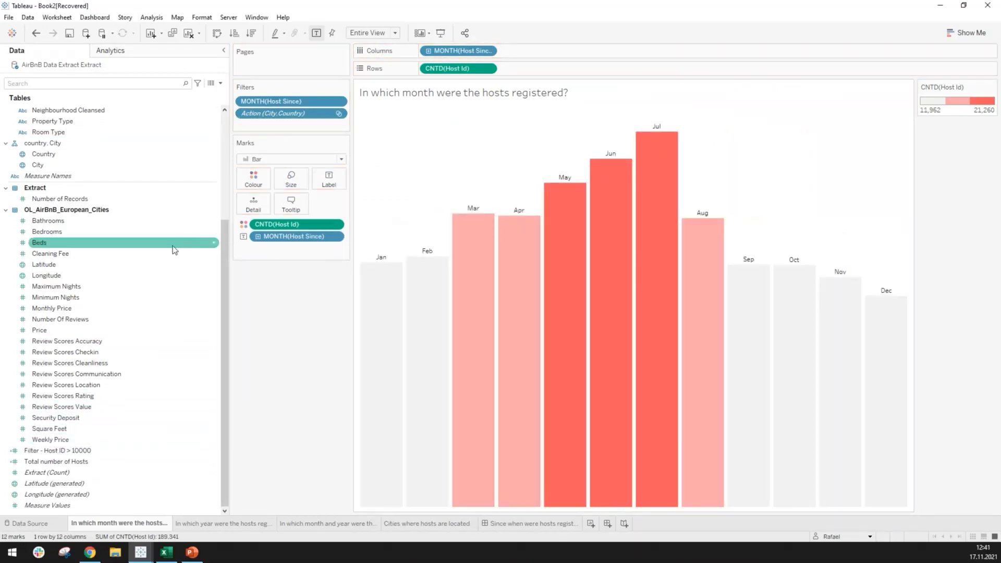
scroll(172, 245, "up", 5)
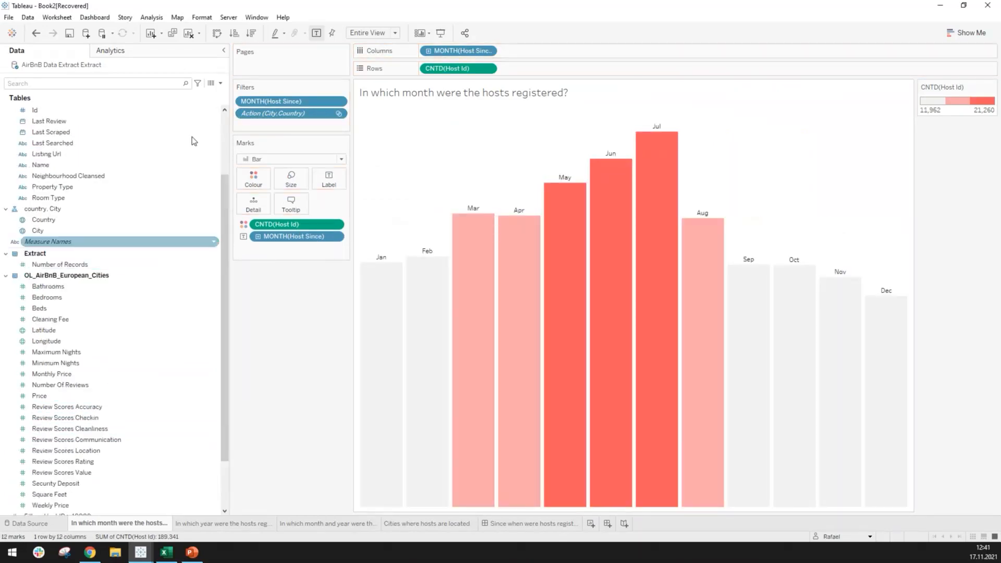
left_click(221, 83)
left_click(214, 98)
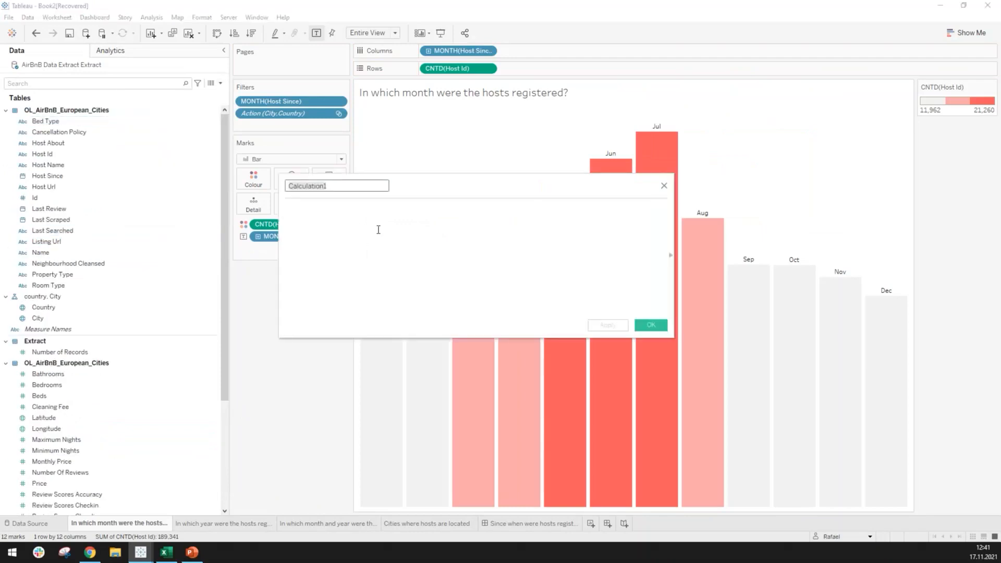
type("Month")
key("Tab")
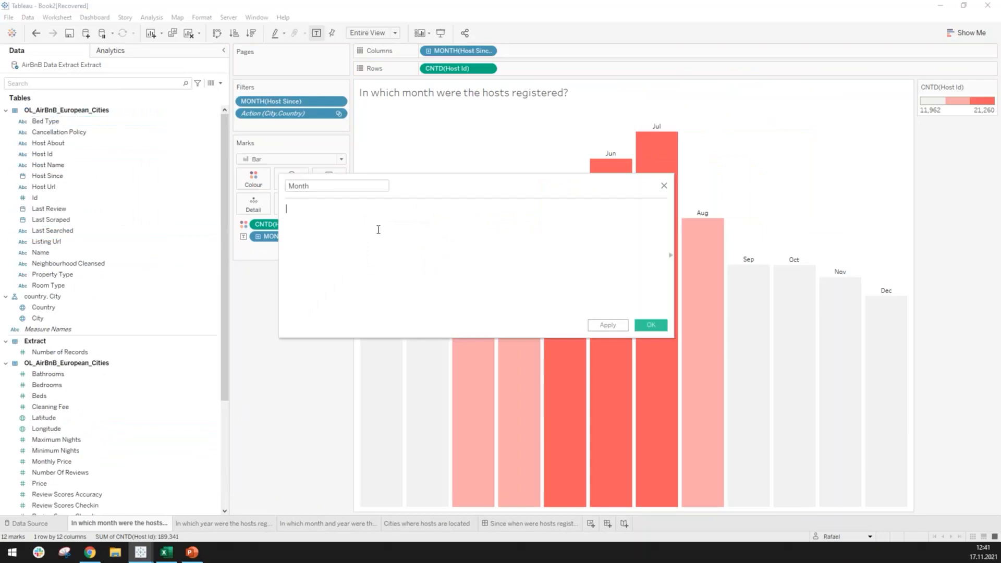
type("IF MOn")
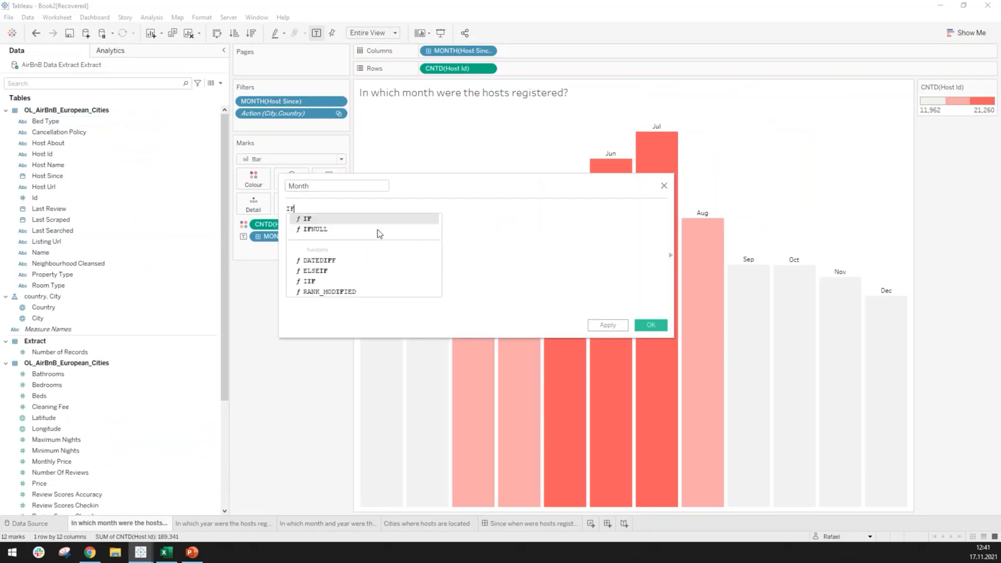
key("BackSpace")
key("BackSpace")
key("BackSpace")
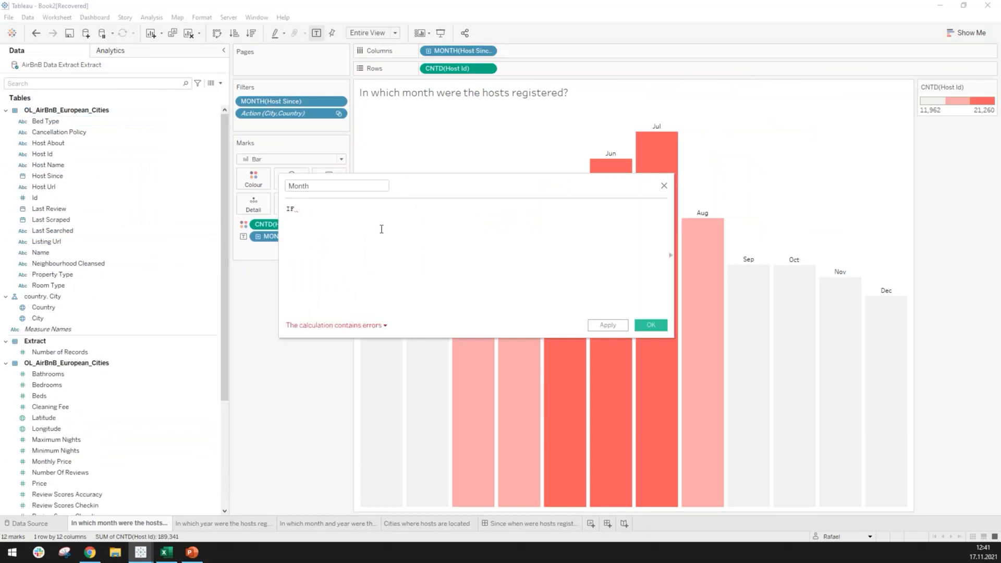
type("'Januar")
key("BackSpace")
key("BackSpace")
key("BackSpace")
key("BackSpace")
left_click_drag(286, 208, 420, 221)
left_click(664, 186)
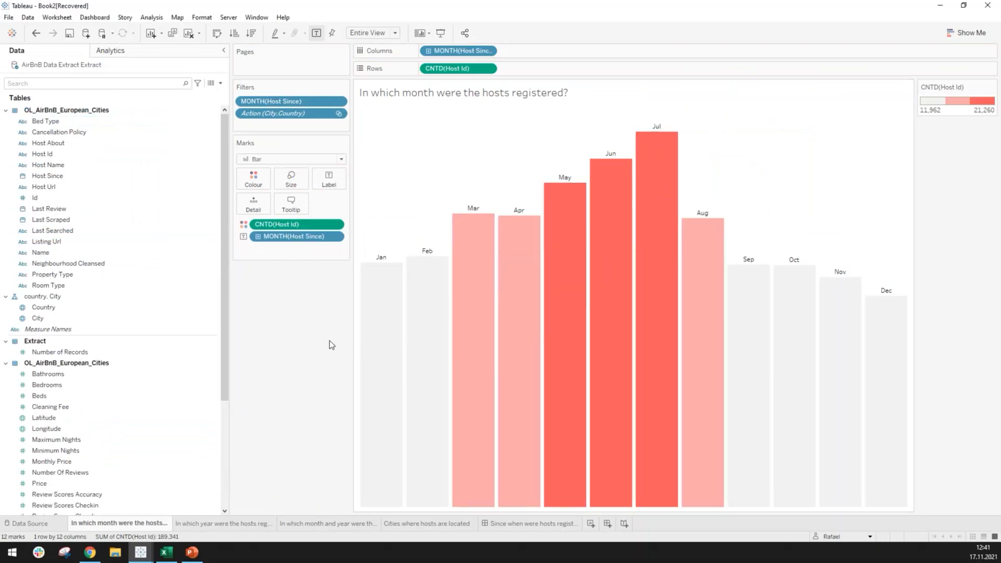
Step: Narrow the data pane to give the month chart more room
scroll(110, 311, "down", 2)
scroll(111, 311, "up", 2)
scroll(109, 284, "down", 1)
scroll(170, 362, "up", 1)
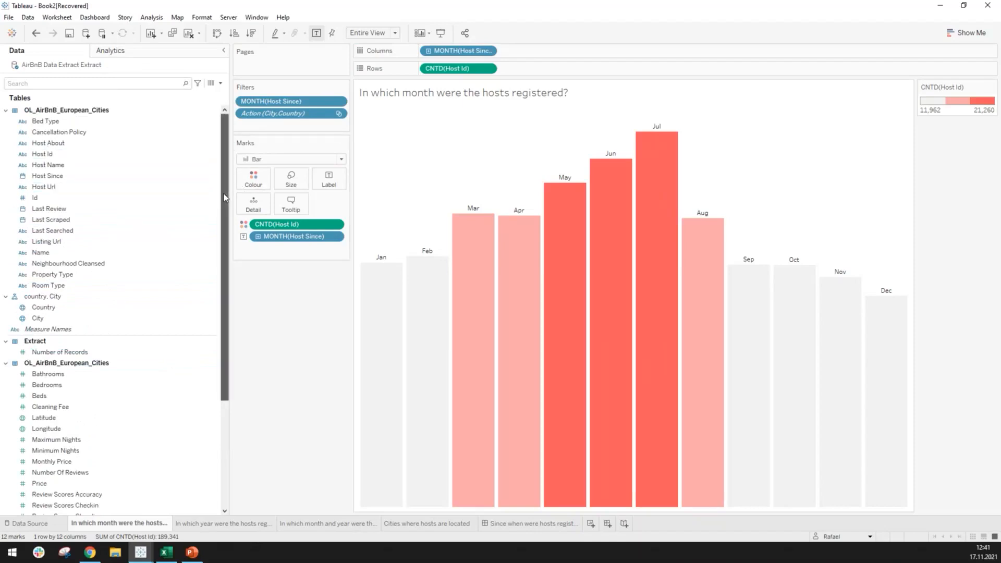
left_click_drag(230, 195, 202, 194)
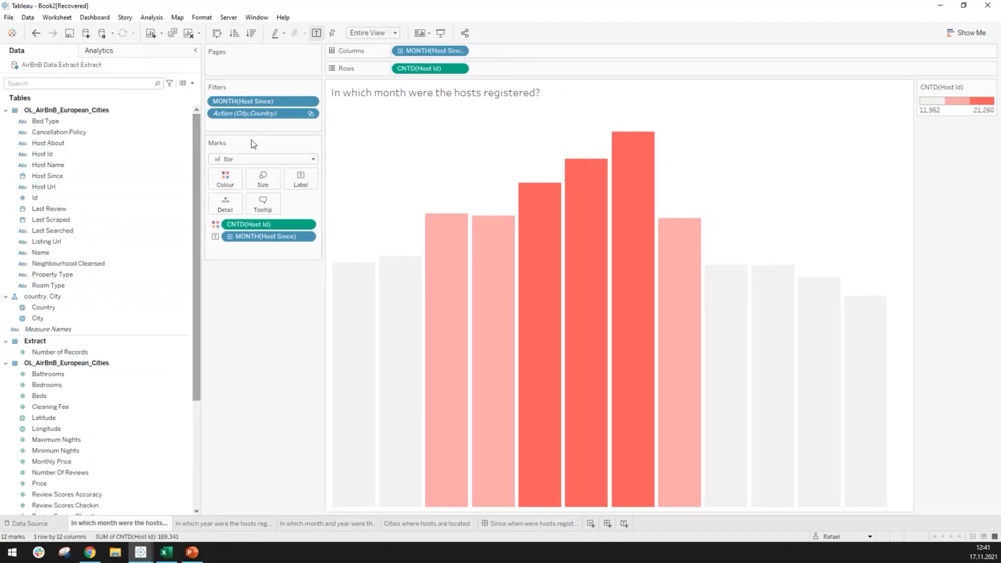
Step: Look through the dimensions and measures listed for the AirBnB extract, including Price and Review Scores Location
scroll(133, 366, "down", 3)
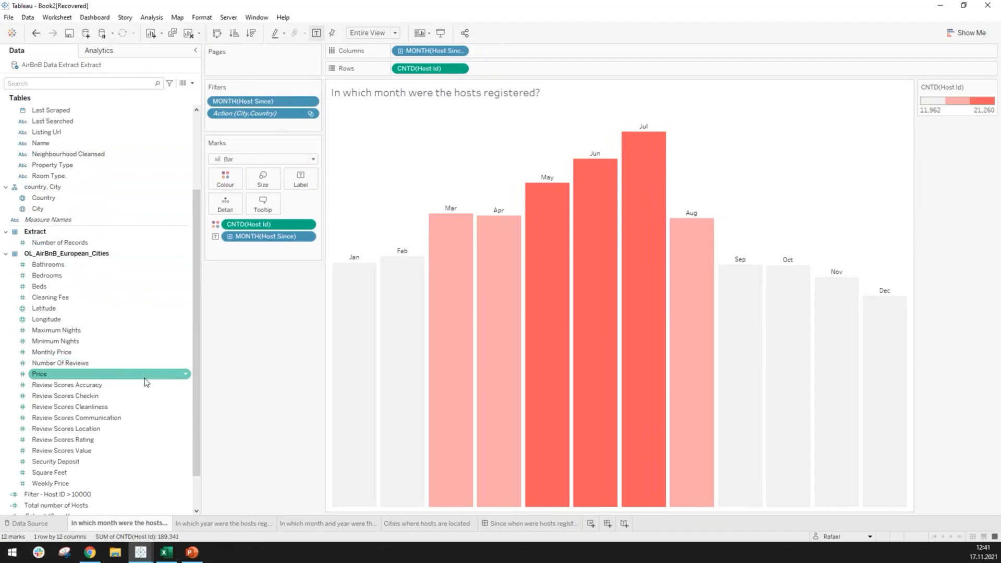
scroll(104, 365, "down", 2)
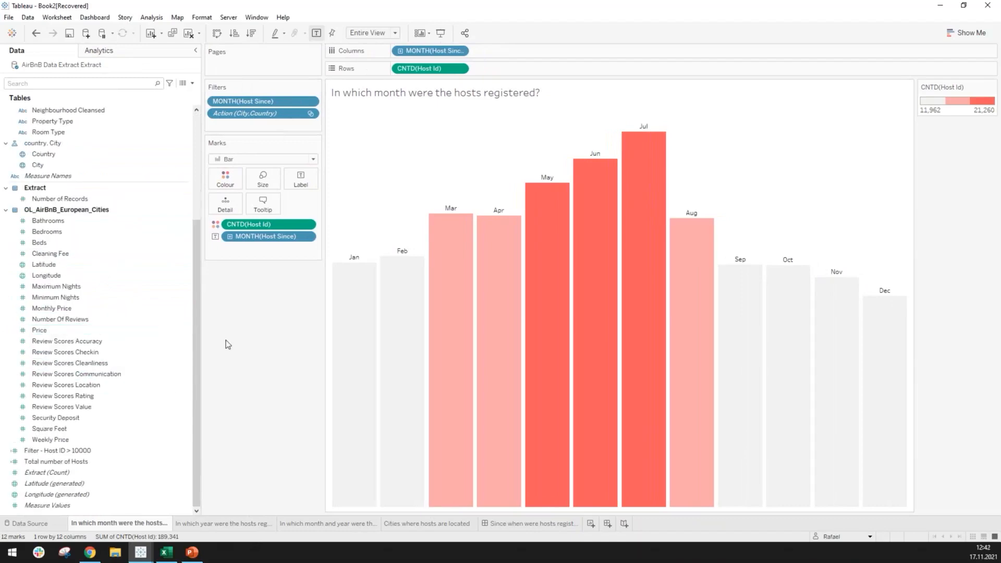
left_click(152, 330)
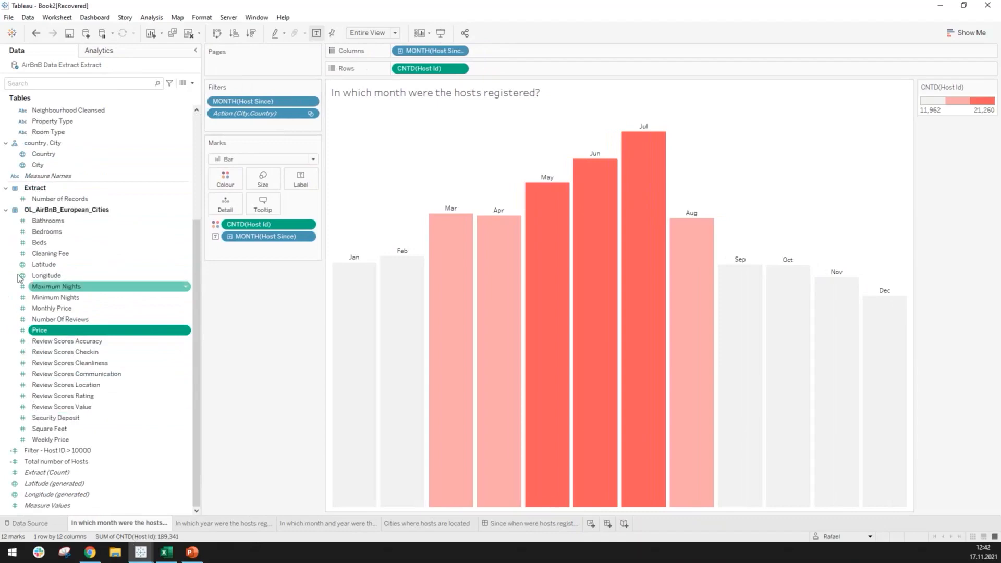
left_click(73, 385)
scroll(84, 412, "up", 2)
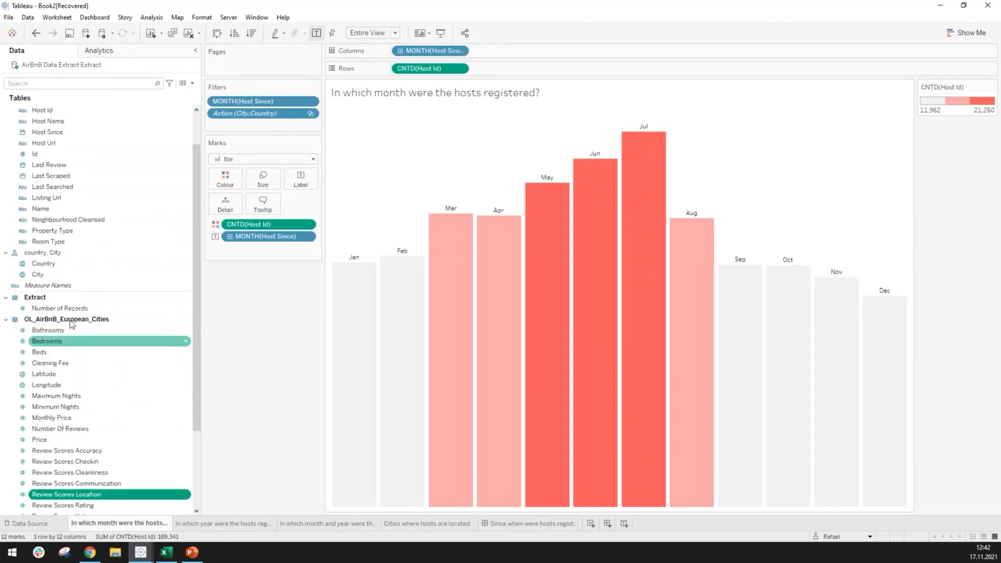
scroll(78, 422, "up", 3)
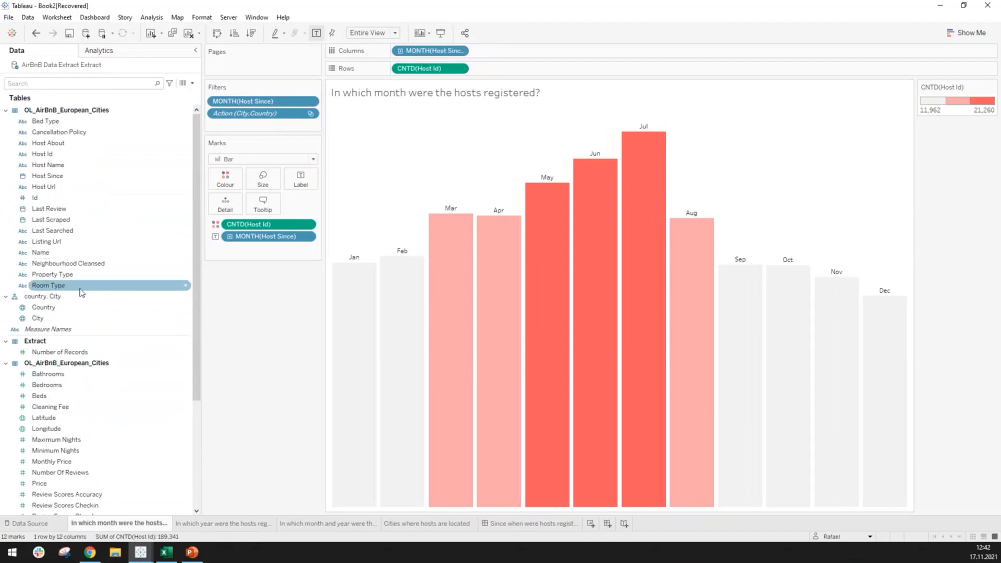
left_click(45, 253)
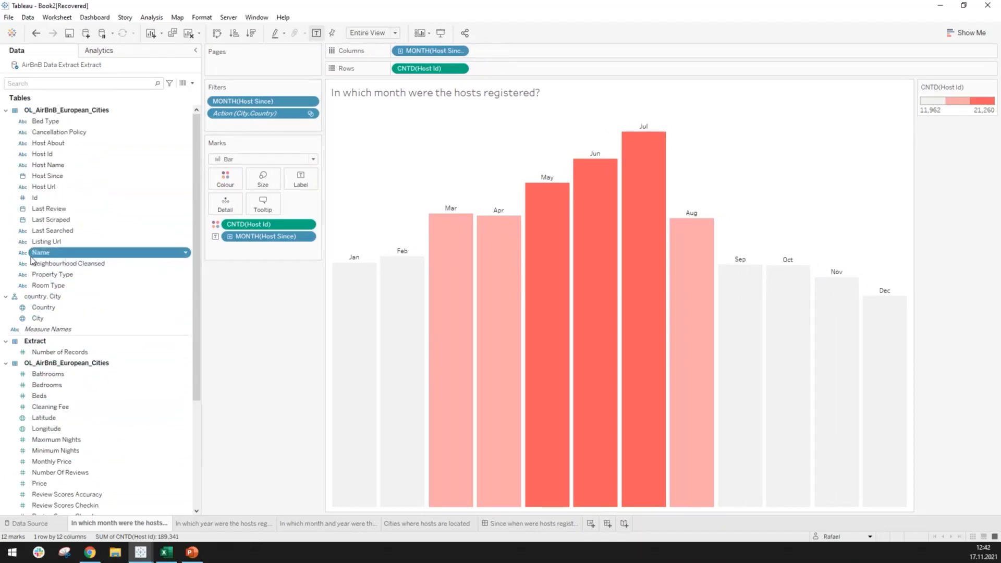
right_click(187, 255)
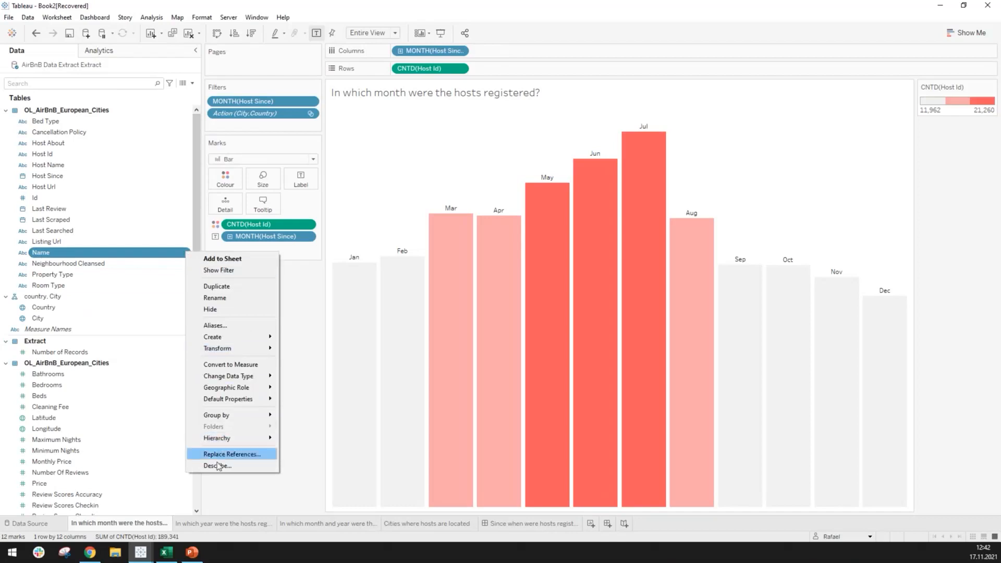
mouse_move(234, 339)
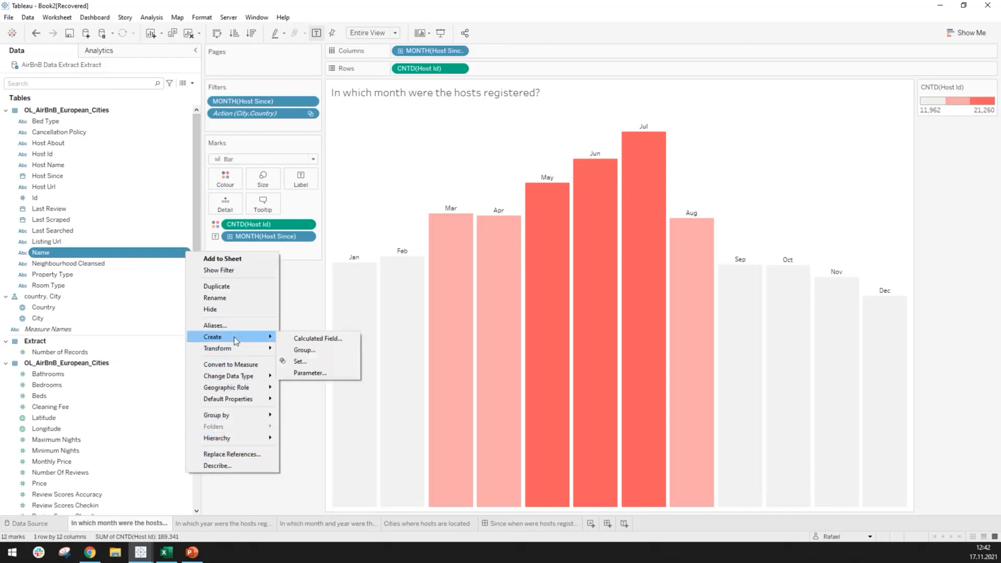
left_click(306, 342)
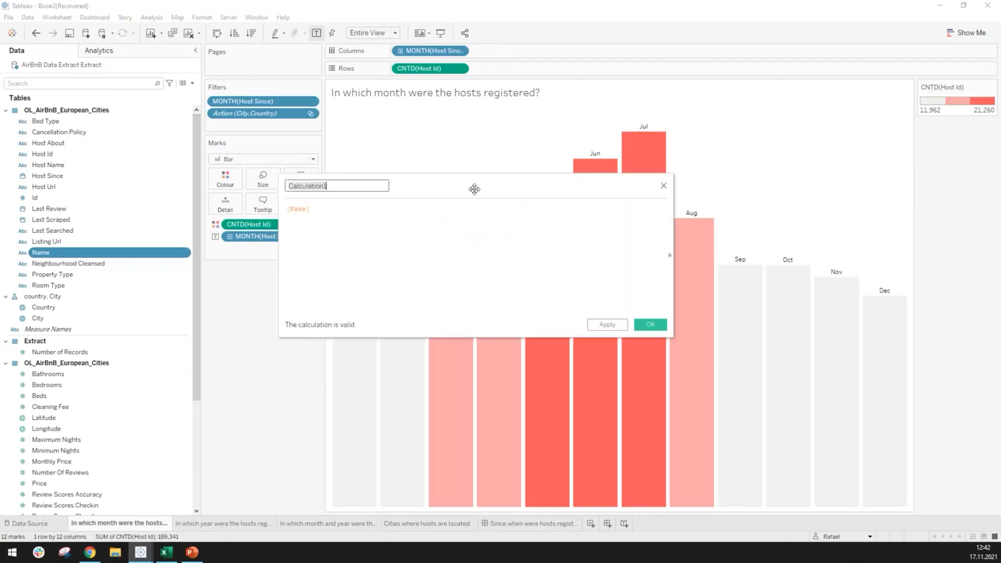
left_click_drag(474, 188, 410, 267)
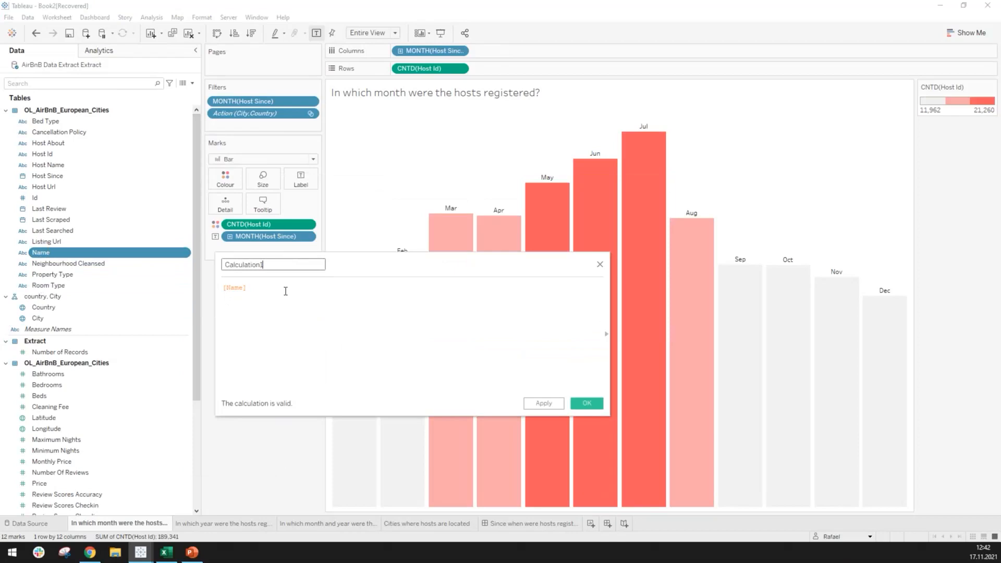
type("Calculated F")
left_click(600, 264)
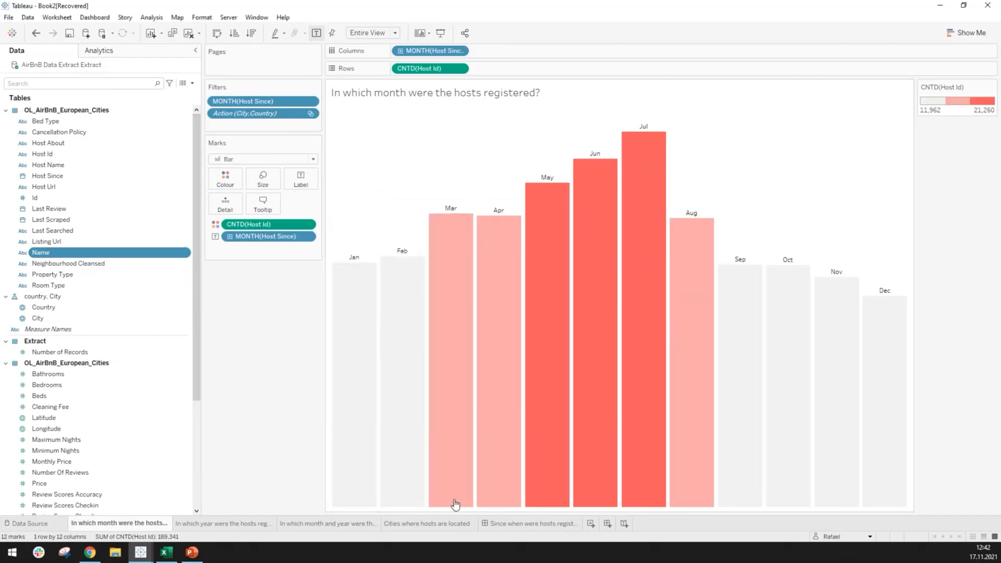
left_click(502, 523)
left_click(443, 528)
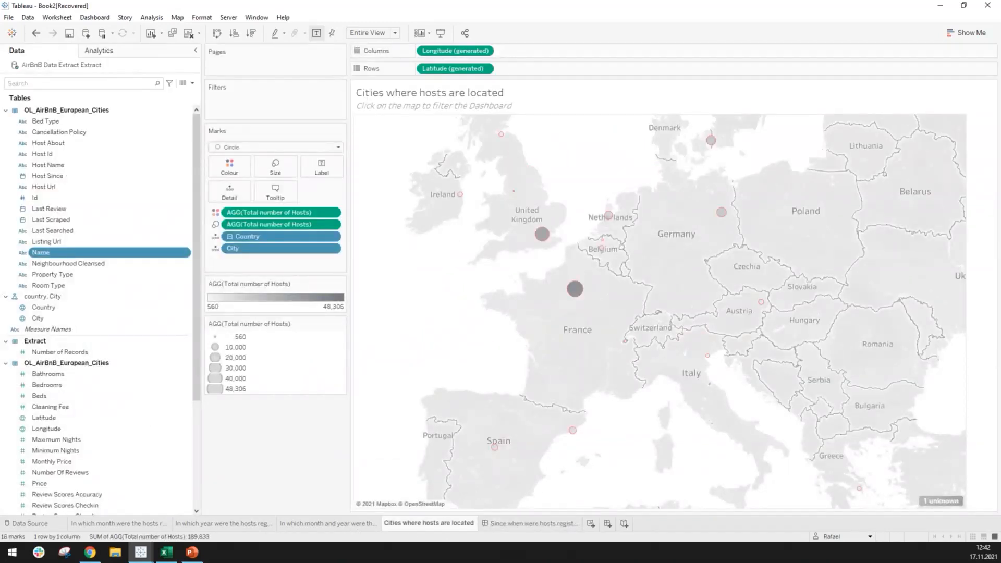
left_click(327, 524)
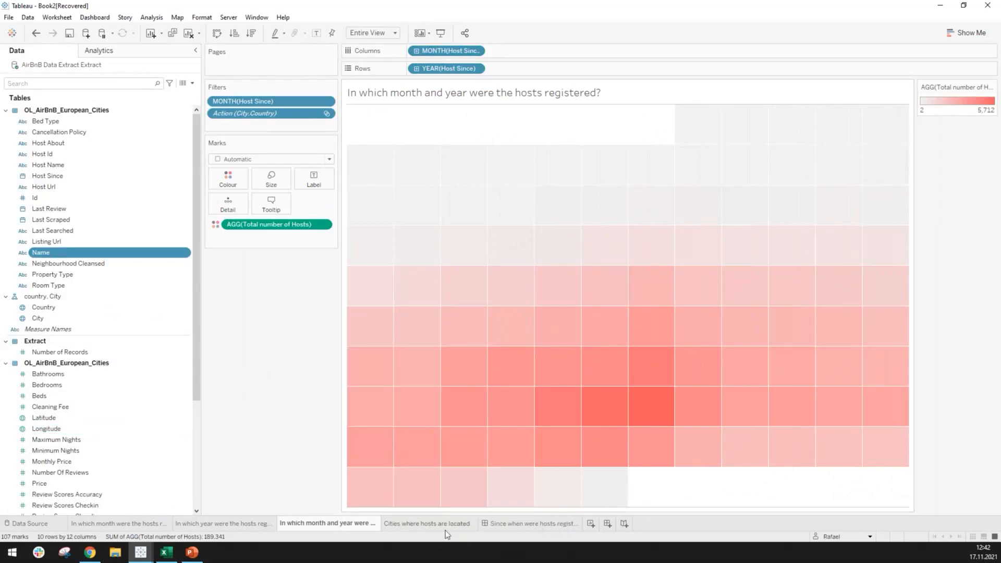
Step: Add a new worksheet with the year of Host Since across the columns, and exclude the Null year
left_click(590, 524)
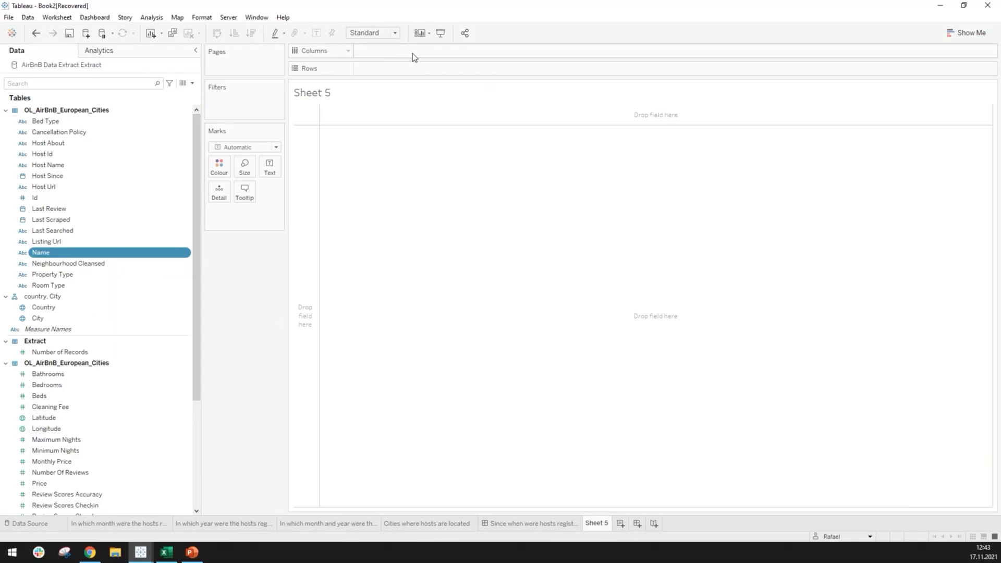
left_click(77, 177)
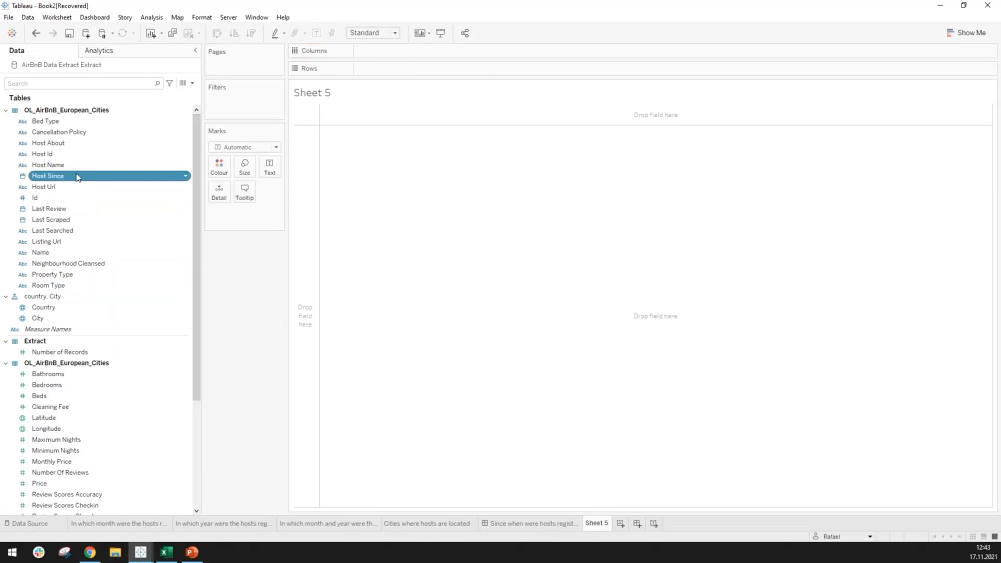
left_click_drag(77, 177, 380, 51)
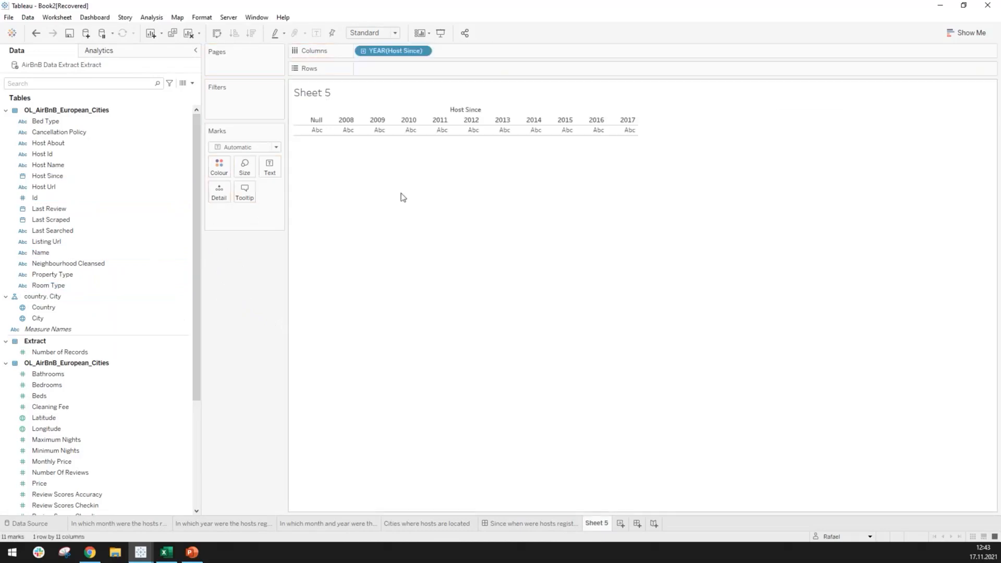
right_click(319, 122)
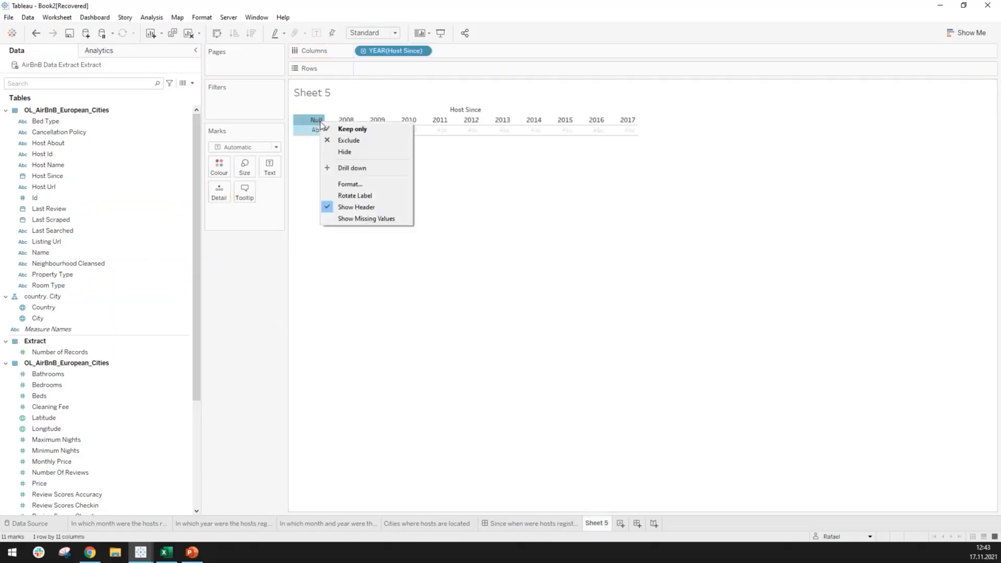
left_click(347, 140)
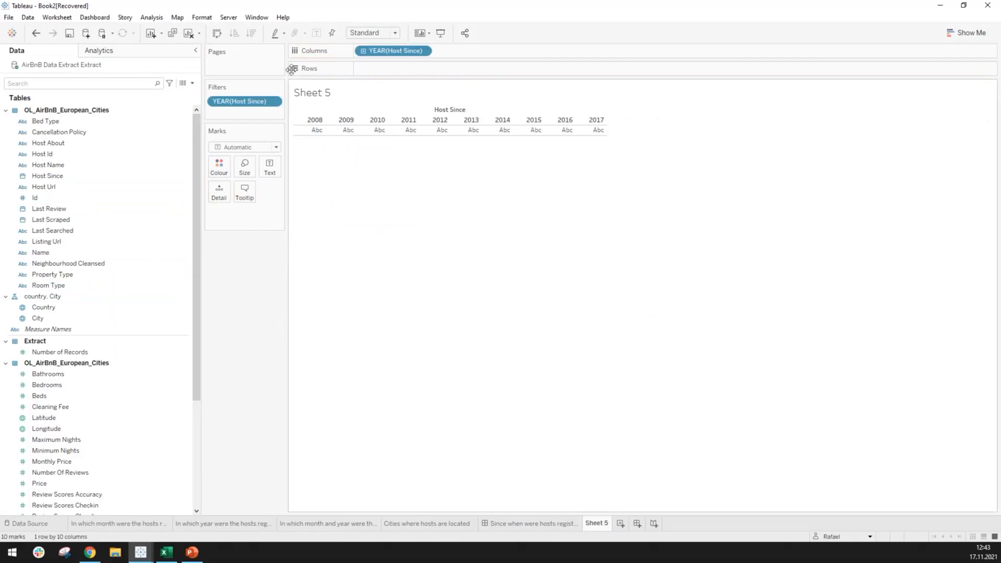
Step: Plot Total number of Hosts on the rows against the Host Since years and inspect the 2008 point
scroll(83, 370, "down", 5)
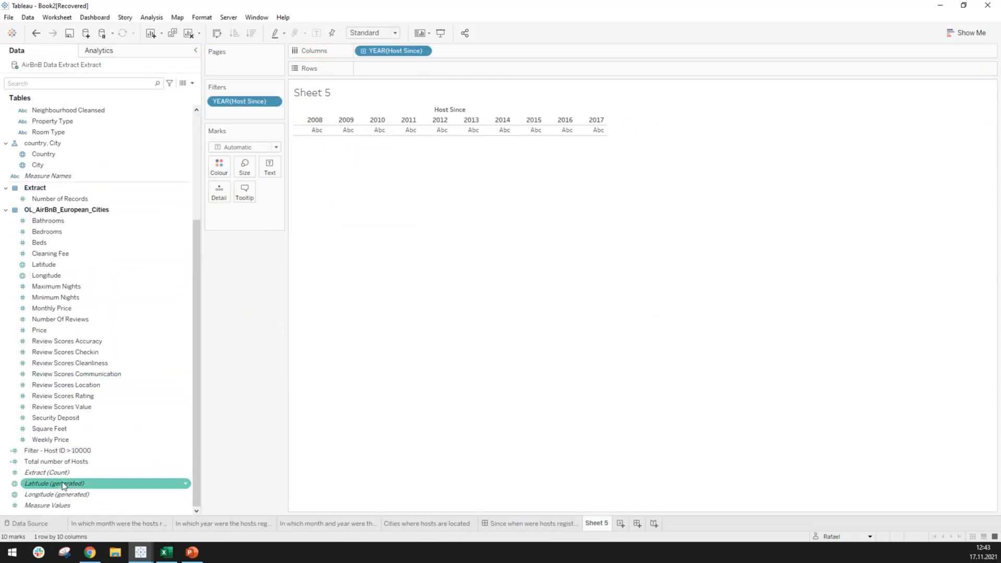
left_click(69, 463)
left_click_drag(69, 463, 413, 72)
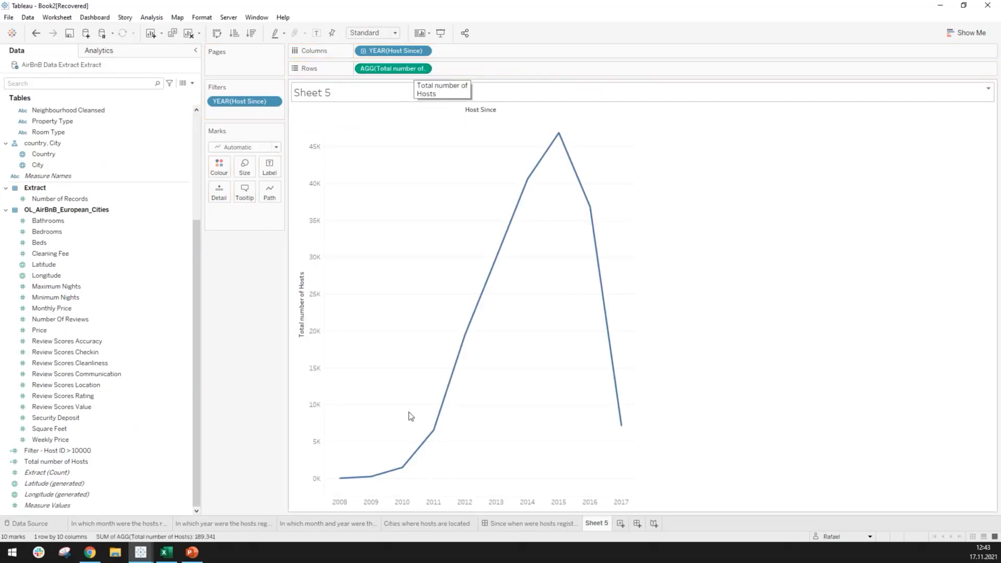
mouse_move(342, 477)
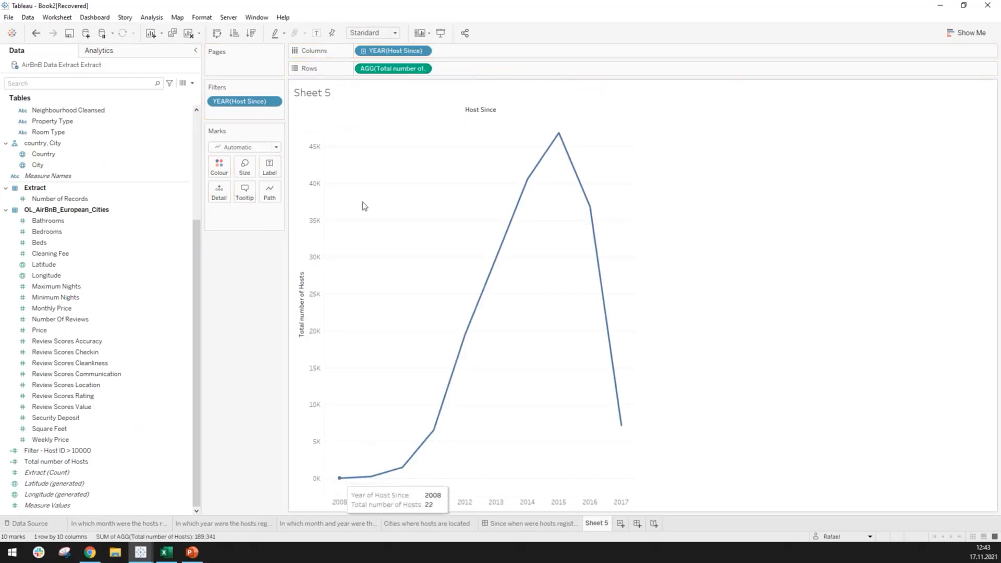
Step: Review the formula of the Total number of Hosts calculated field, and close it without changes
left_click(78, 505)
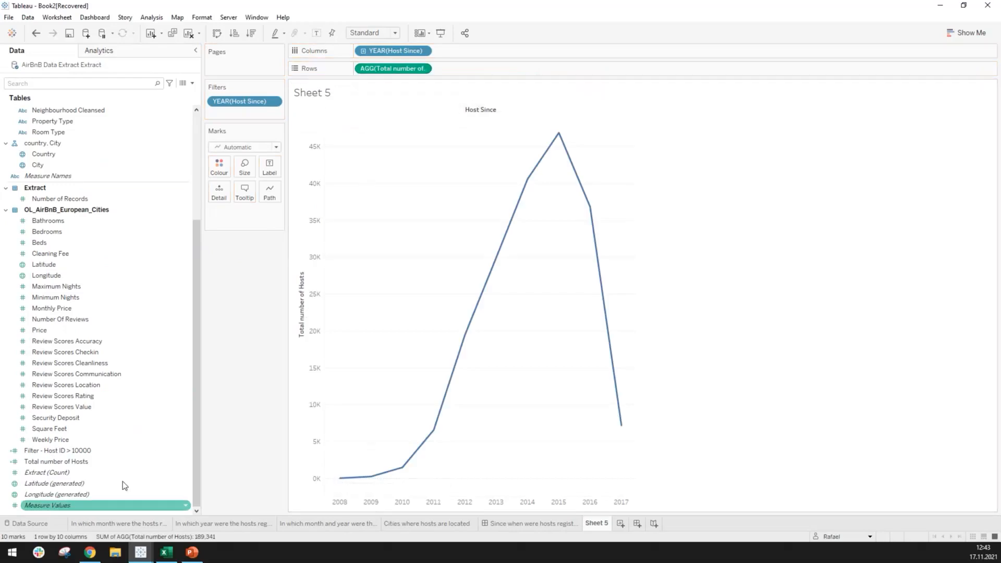
left_click(154, 461)
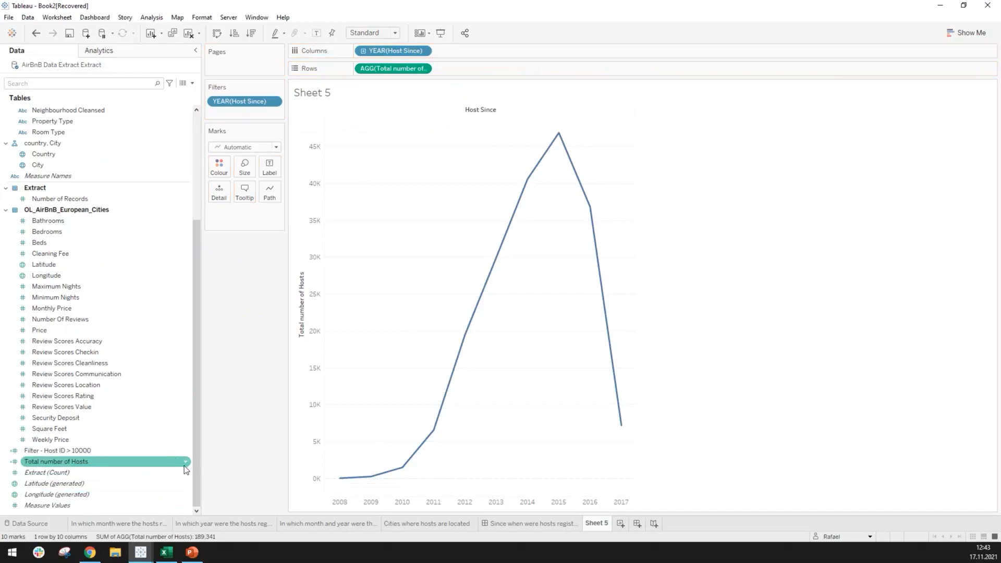
left_click(185, 463)
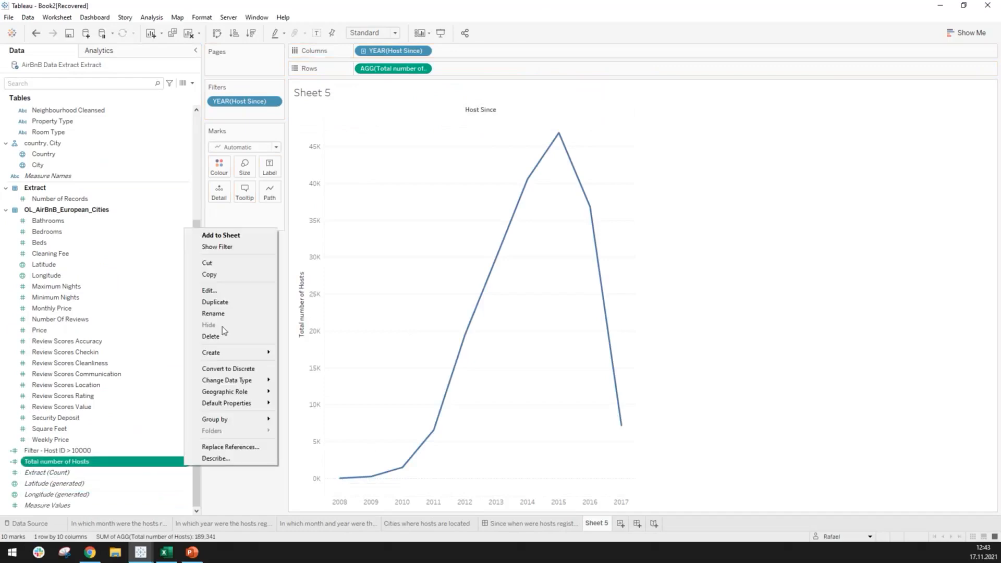
left_click(225, 291)
left_click_drag(248, 287, 222, 288)
left_click(292, 288)
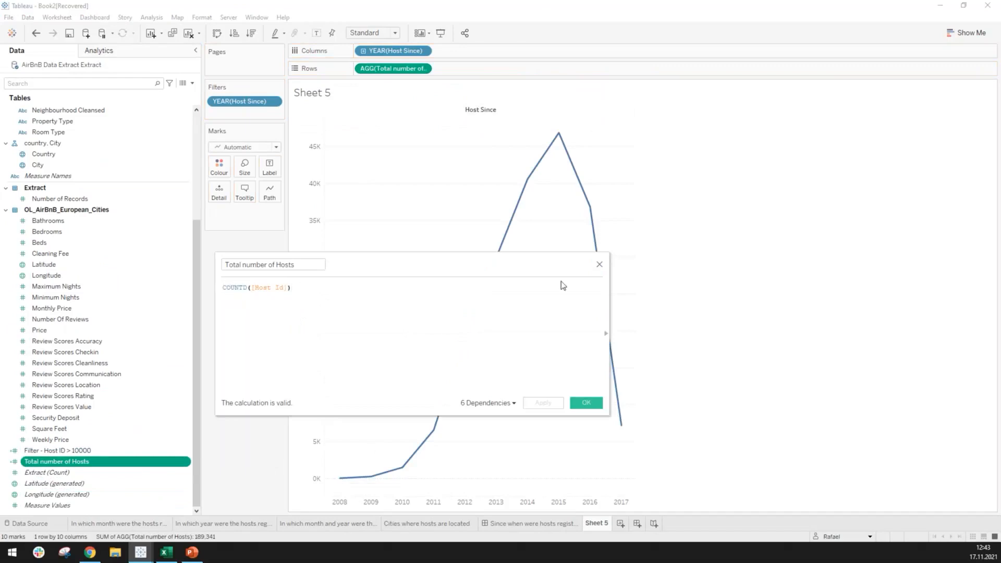
left_click(599, 266)
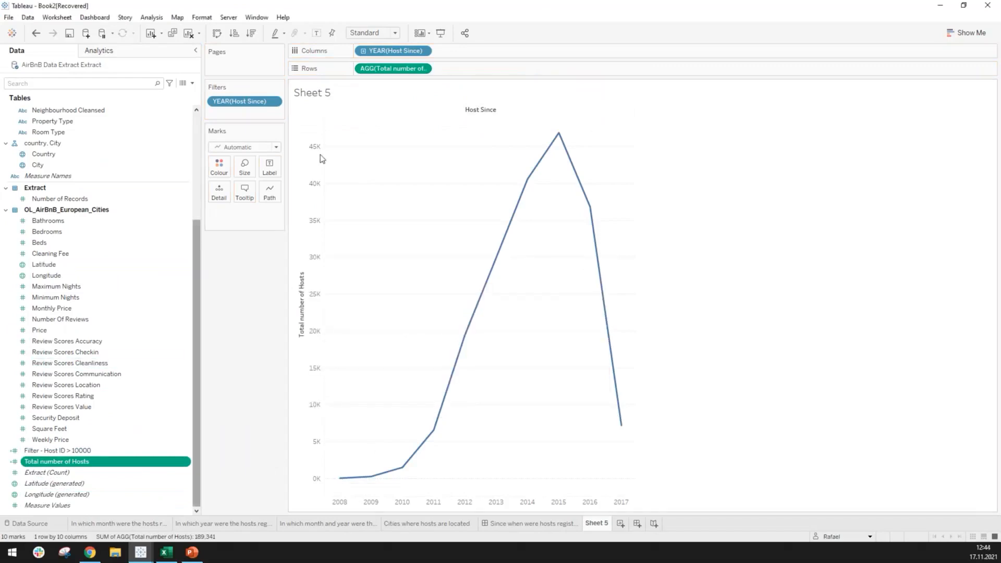
Step: Replace Total number of Hosts on the rows with the Host Id field, adding all members
left_click_drag(404, 69, 105, 454)
scroll(194, 310, "up", 5)
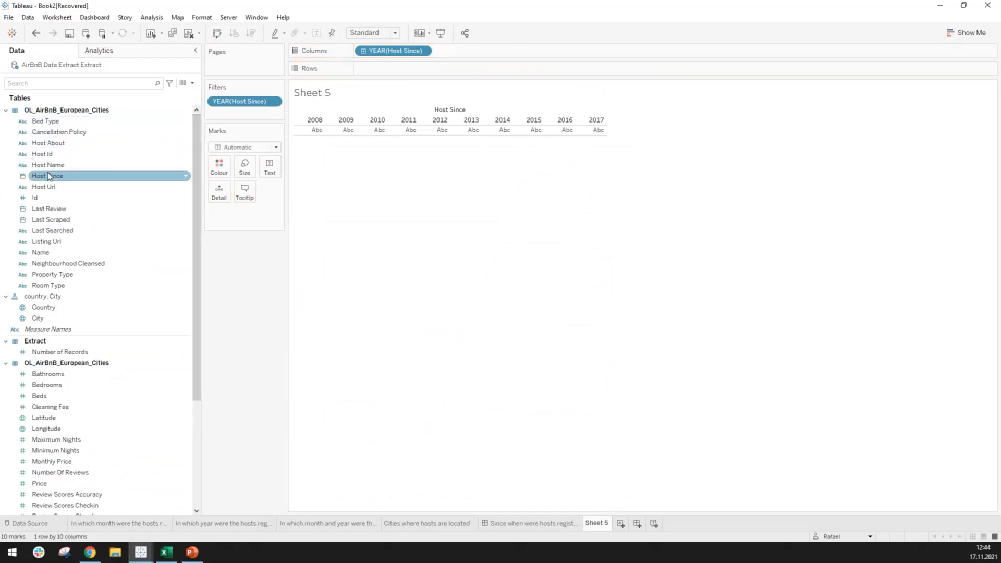
left_click(51, 155)
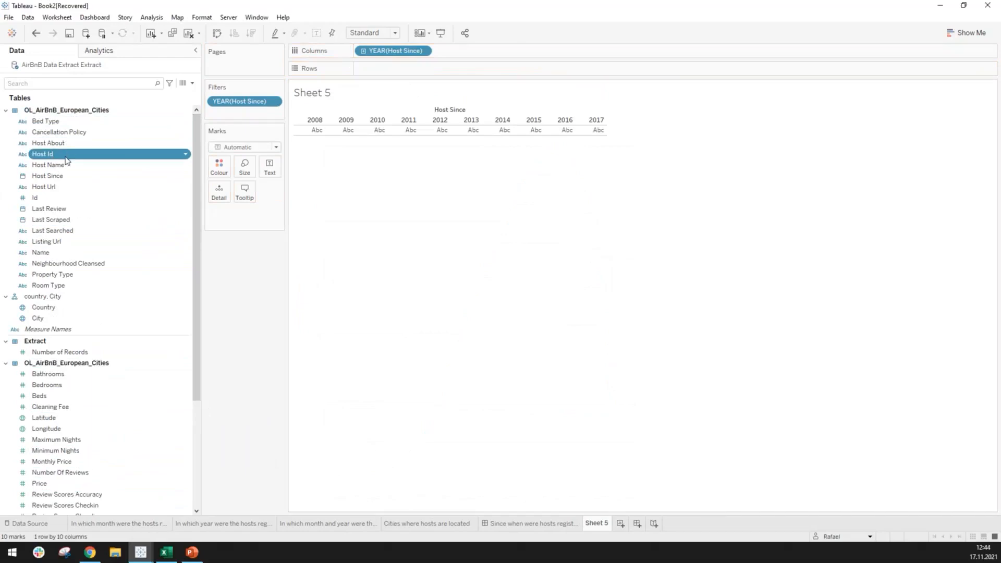
left_click_drag(66, 161, 385, 71)
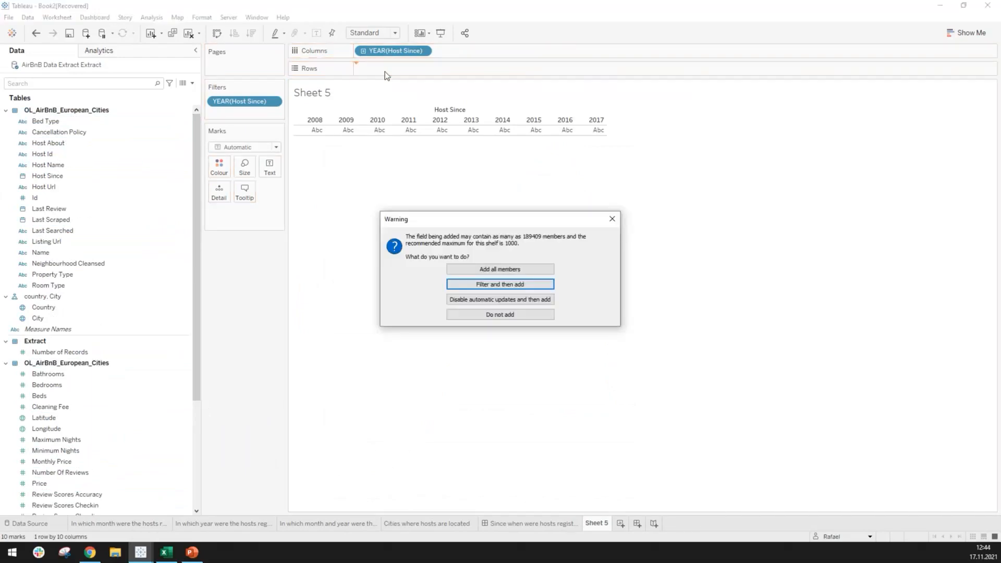
left_click(475, 272)
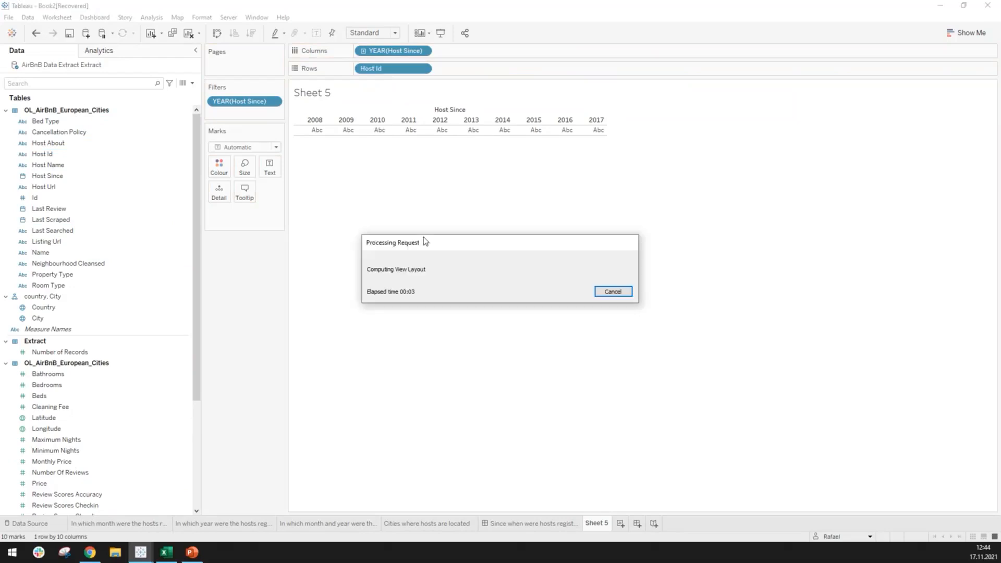
Step: Convert Host Id on the rows to a Count (Distinct) measure
left_click(422, 68)
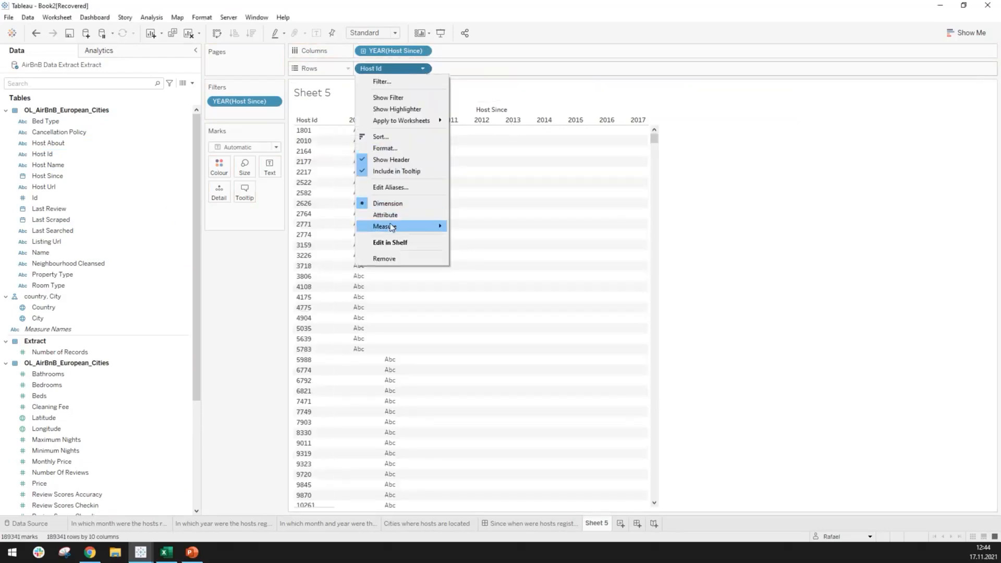
mouse_move(393, 227)
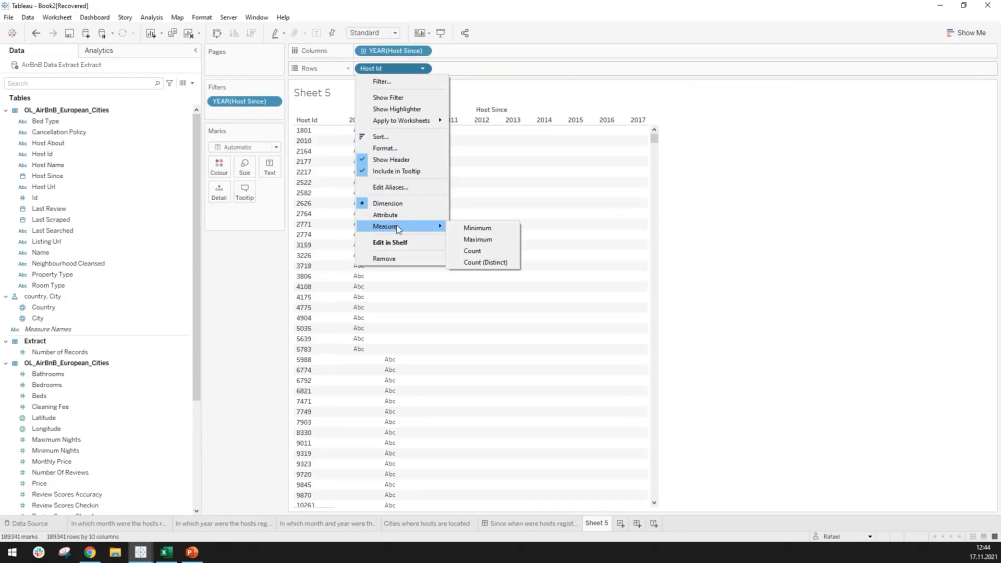
left_click(477, 263)
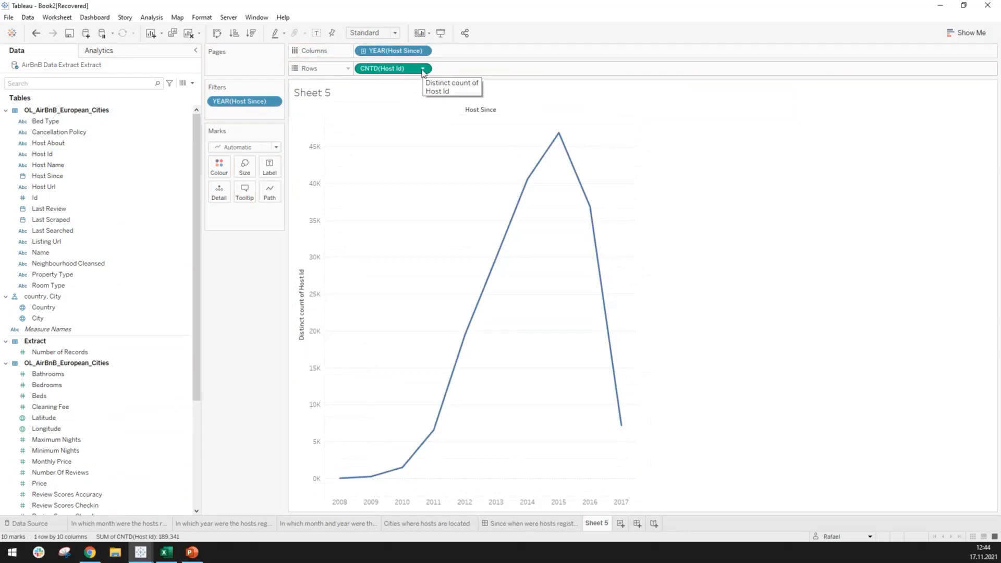
left_click(423, 70)
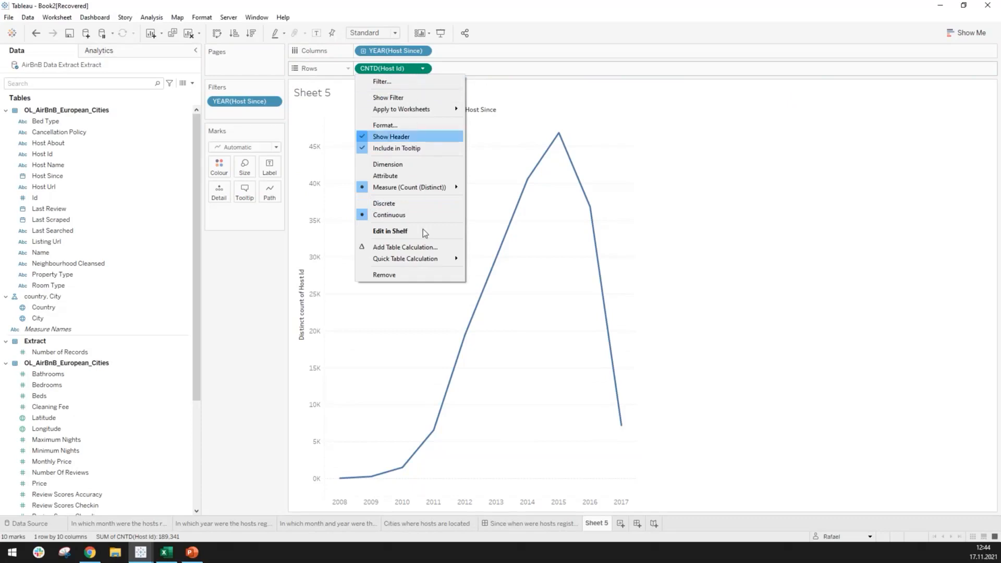
mouse_move(417, 262)
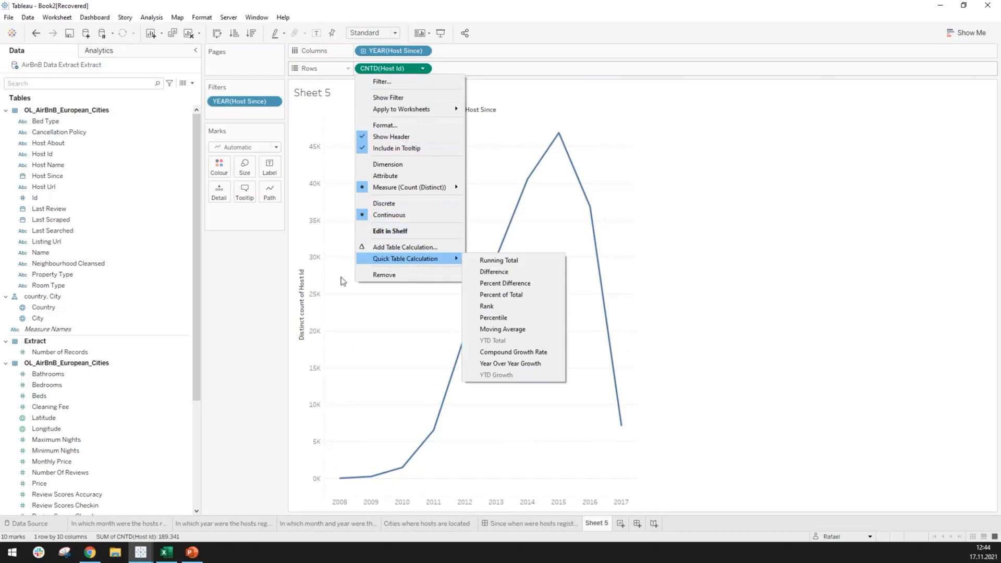
left_click(260, 298)
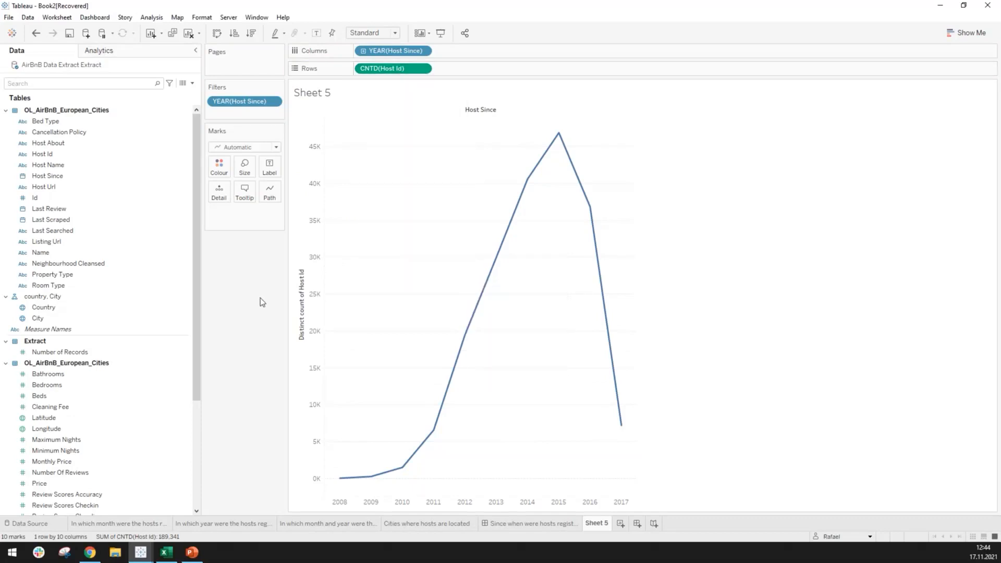
Step: Change the marks on Sheet 5 to Bar and inspect the distinct host counts of individual years
mouse_move(342, 485)
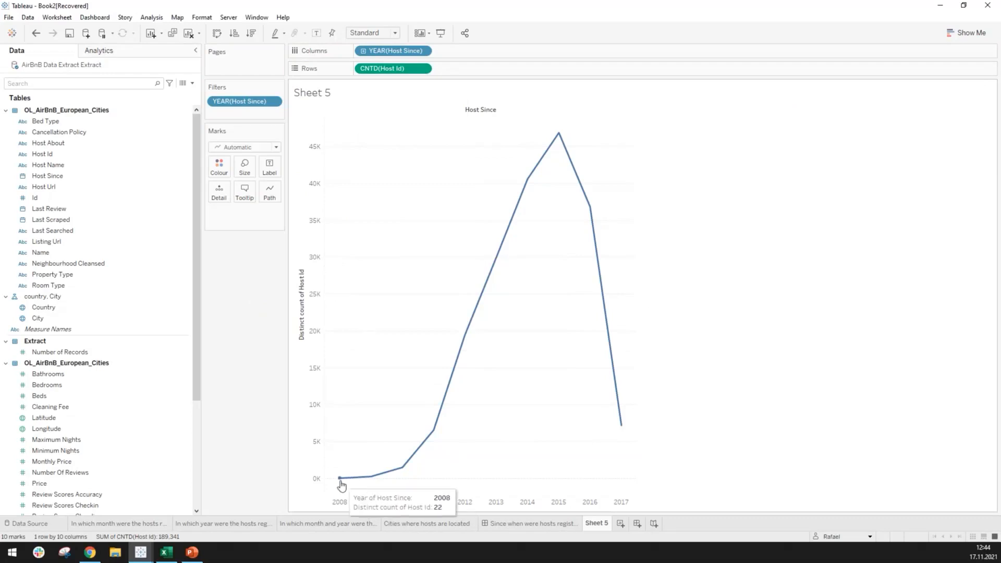
left_click(276, 148)
left_click(259, 169)
mouse_move(365, 496)
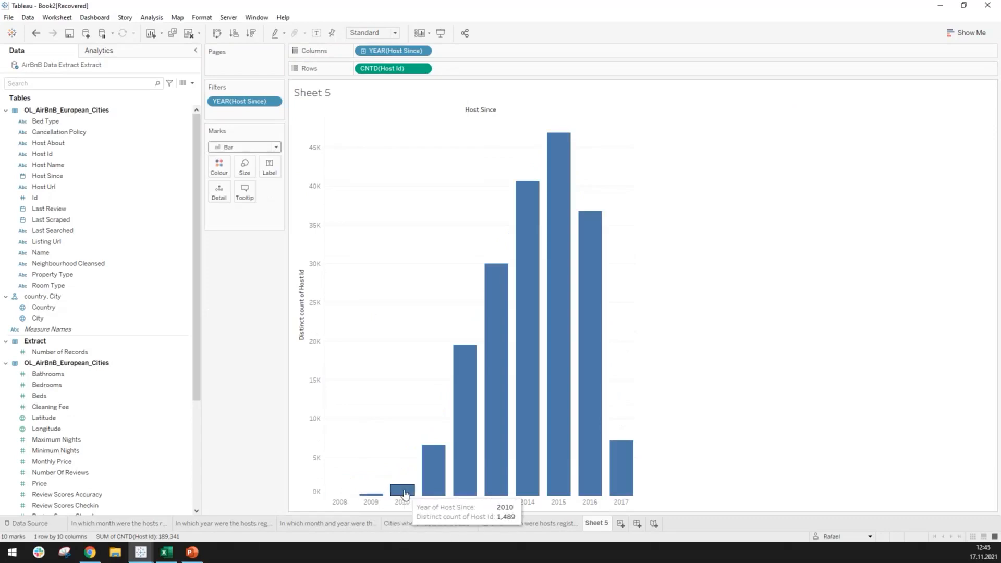
mouse_move(478, 442)
mouse_move(583, 292)
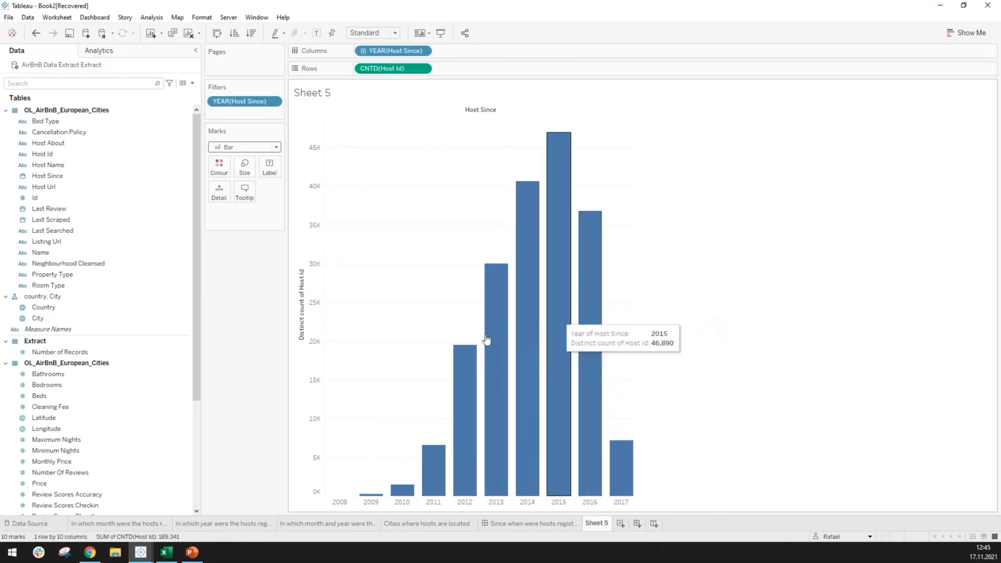
mouse_move(485, 336)
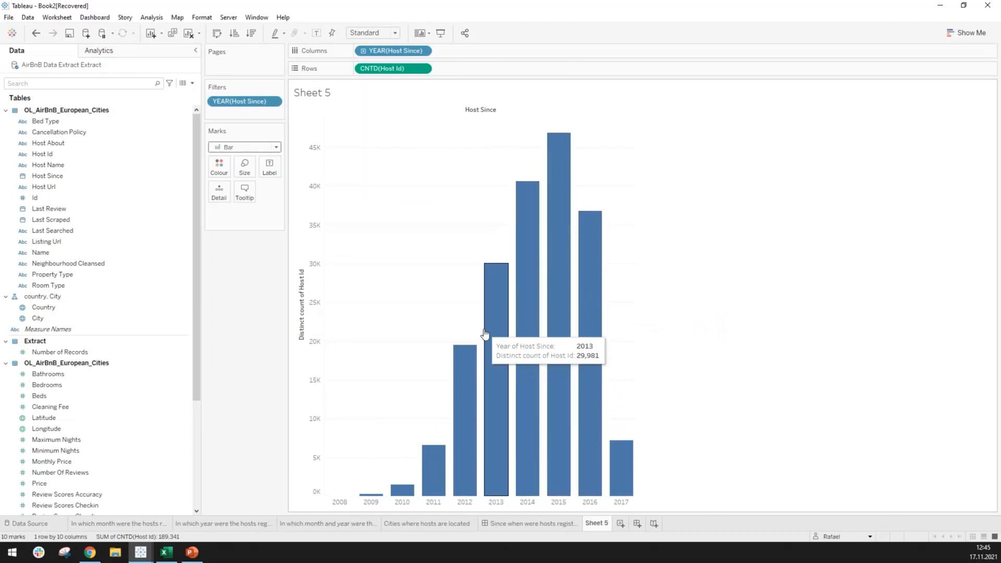
mouse_move(407, 492)
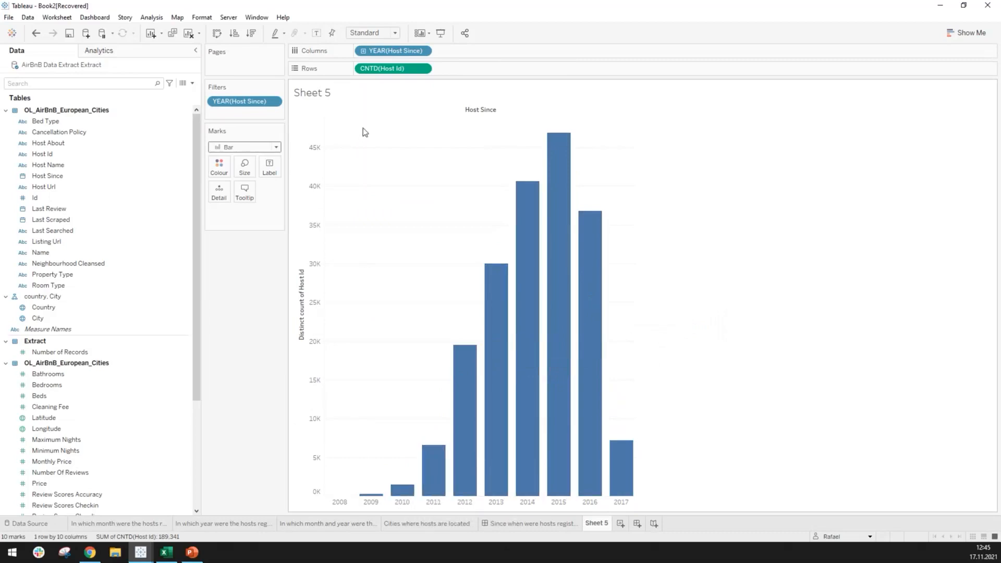
Step: Apply the Running Total quick table calculation to the distinct count of Host Id on the rows
left_click(422, 68)
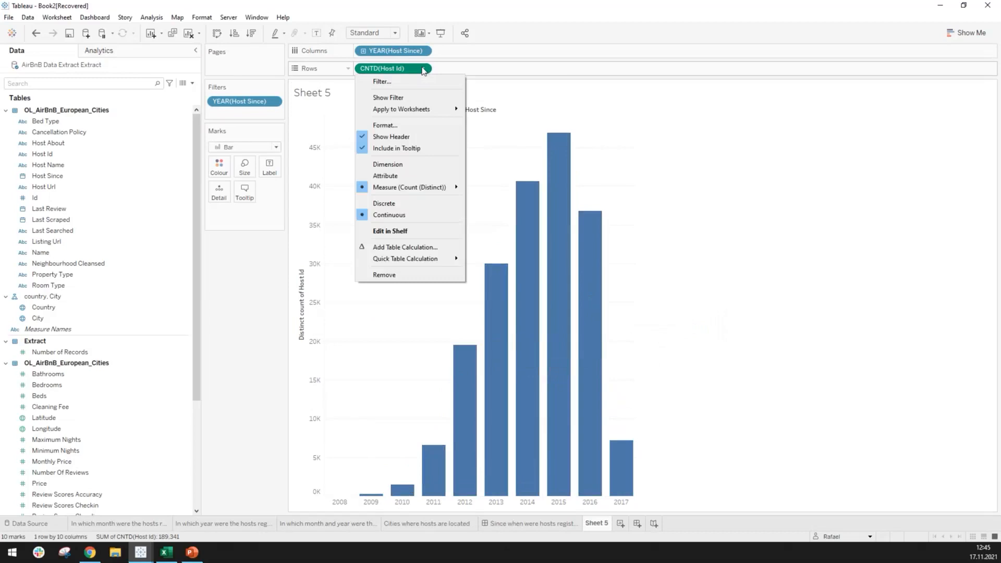
mouse_move(389, 264)
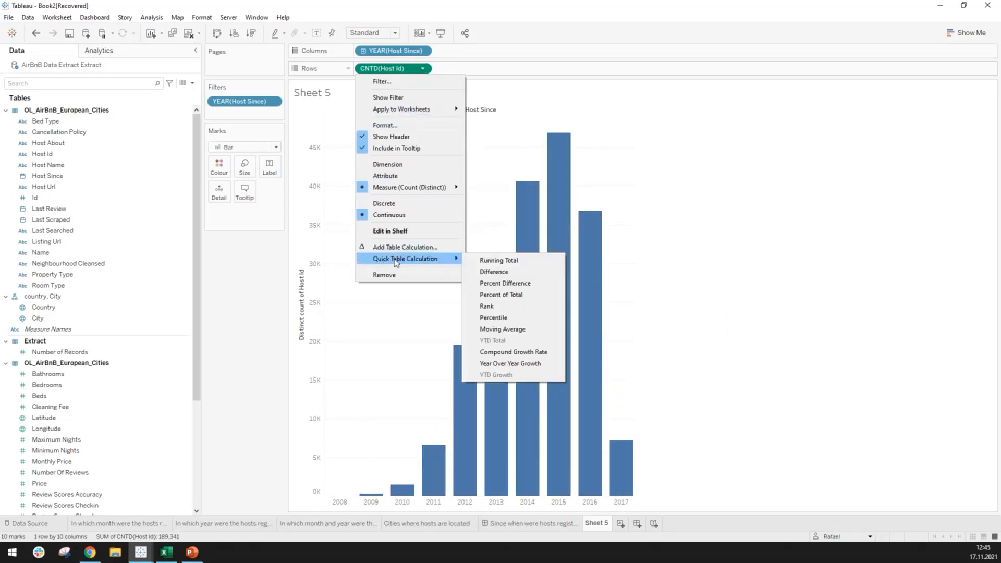
left_click(485, 261)
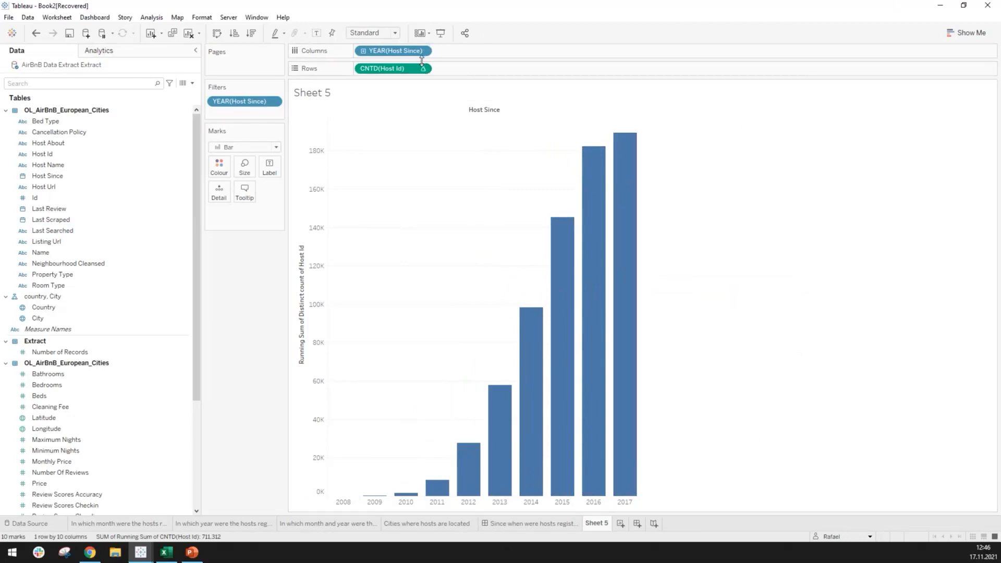
Step: Change the running total marks from bars to Line and inspect points along the curve
left_click(243, 148)
left_click(239, 136)
left_click(239, 148)
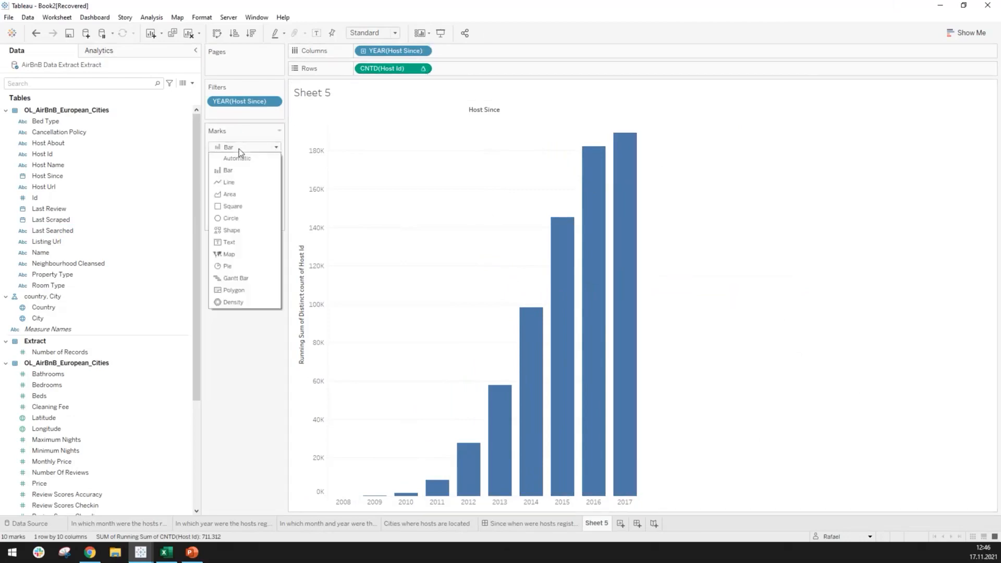
left_click(232, 171)
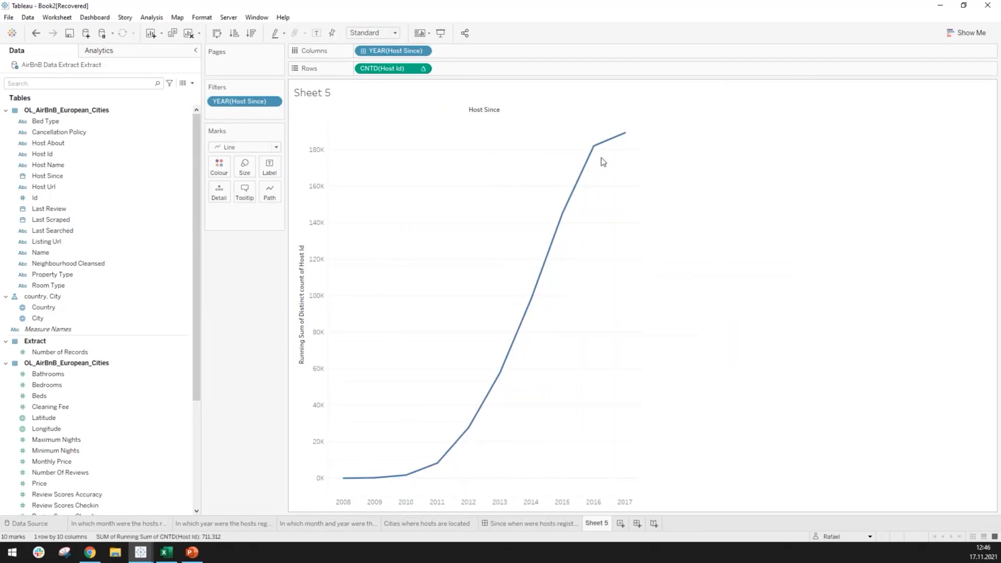
mouse_move(625, 136)
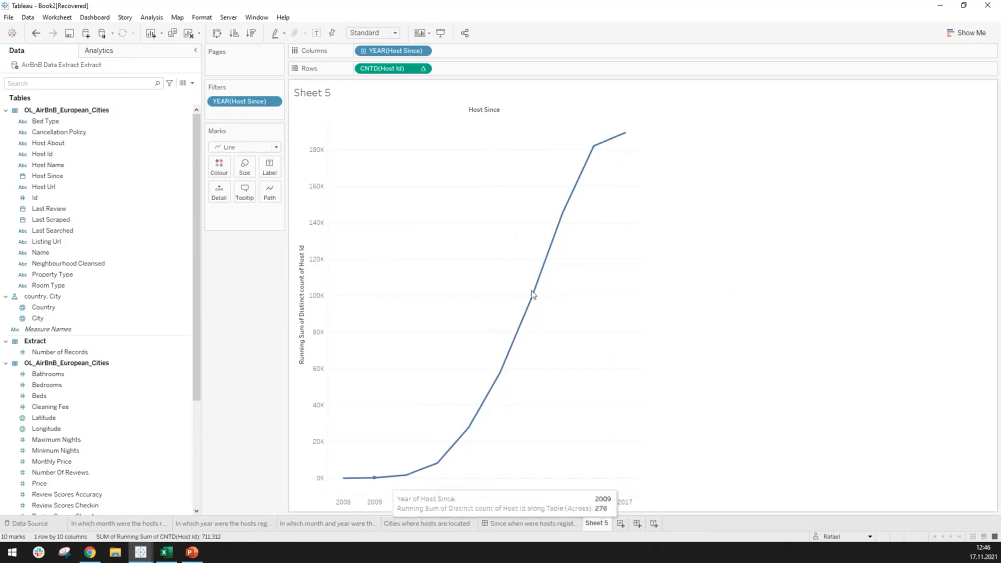
Step: Change the running total marks to Area and colour them with the custom coral red
left_click(275, 149)
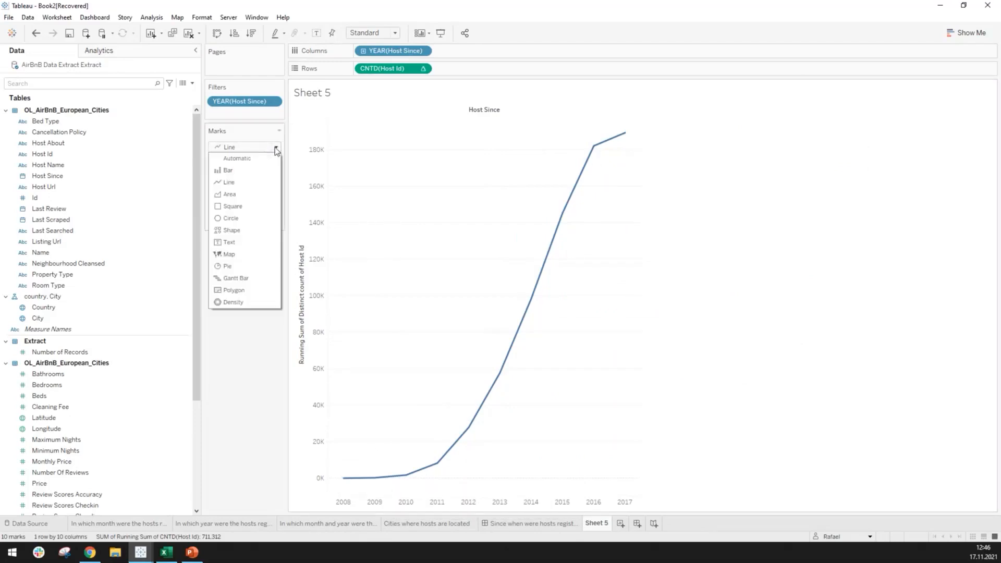
left_click(243, 194)
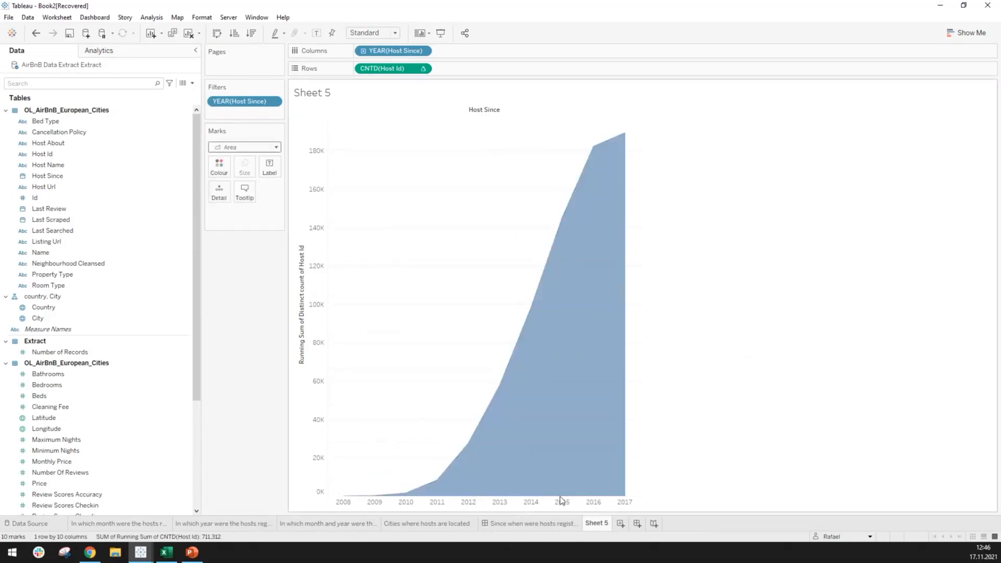
left_click(219, 167)
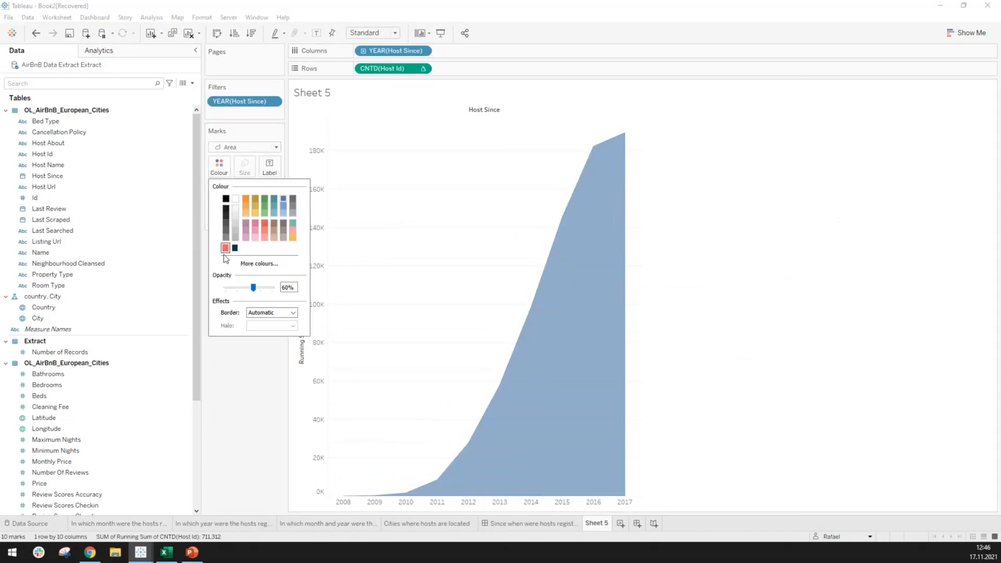
left_click(225, 248)
left_click(243, 390)
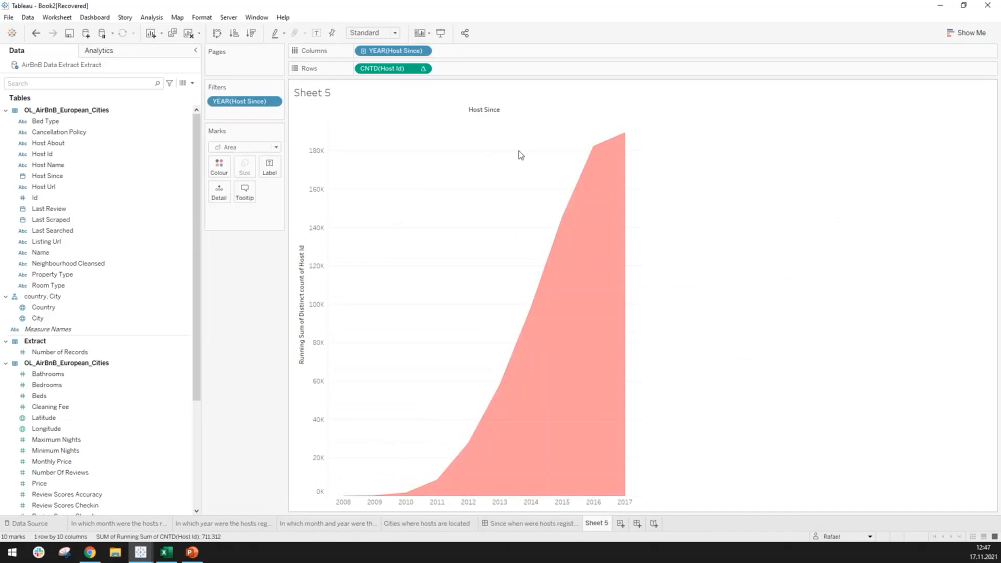
Step: Hide the Host Since field label and the vertical axis header, and fit the area chart to Entire View
right_click(484, 111)
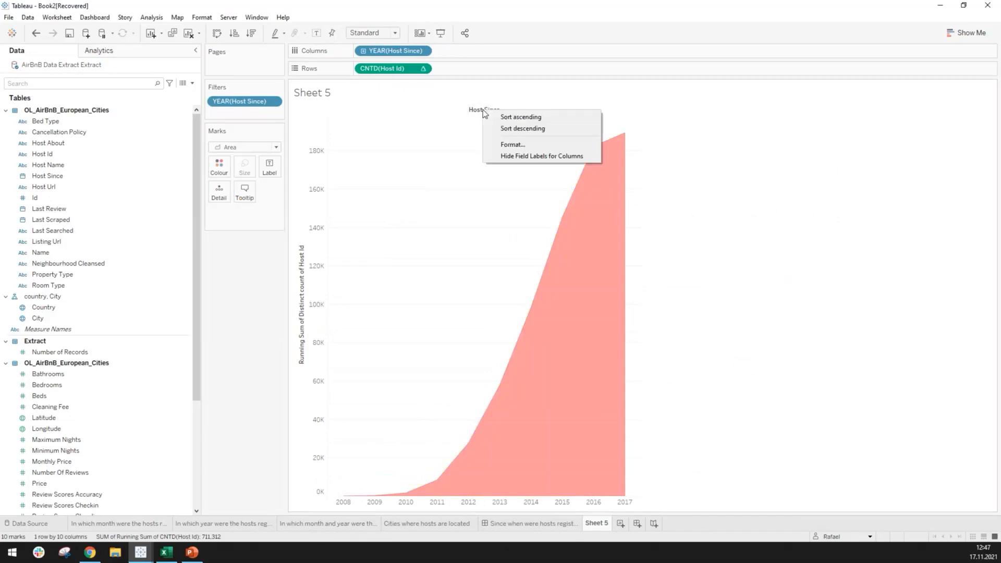
left_click(509, 156)
right_click(310, 159)
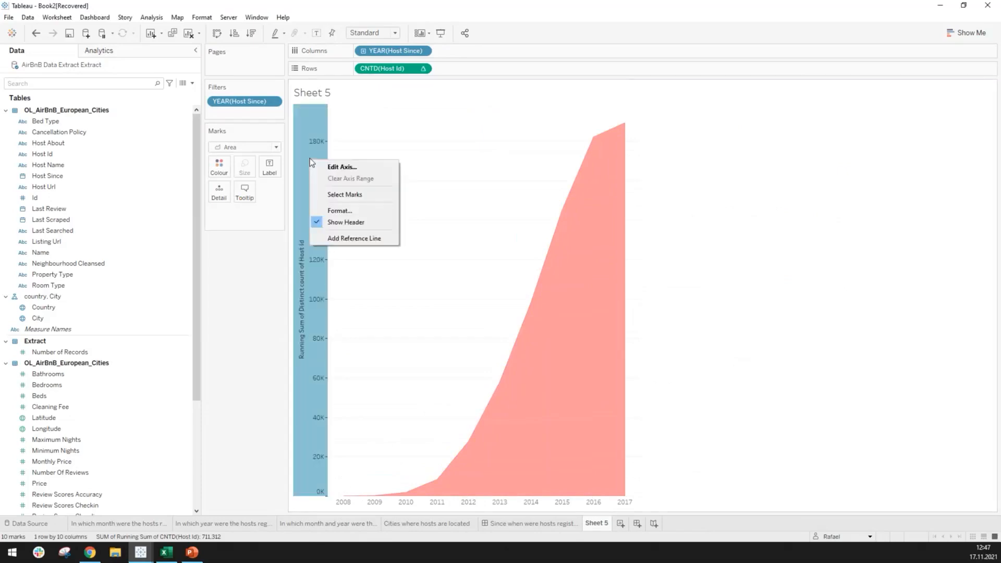
left_click(348, 240)
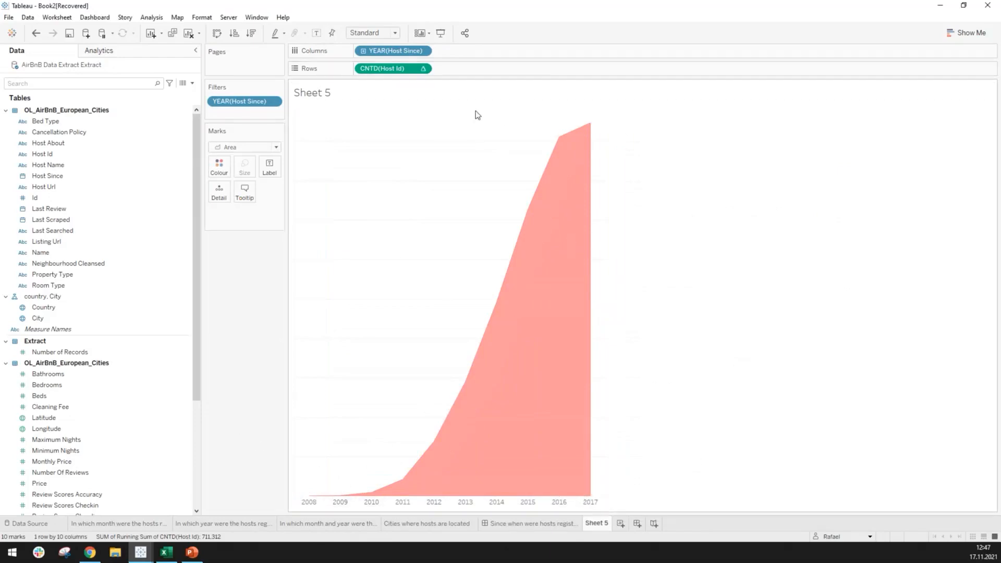
left_click(373, 33)
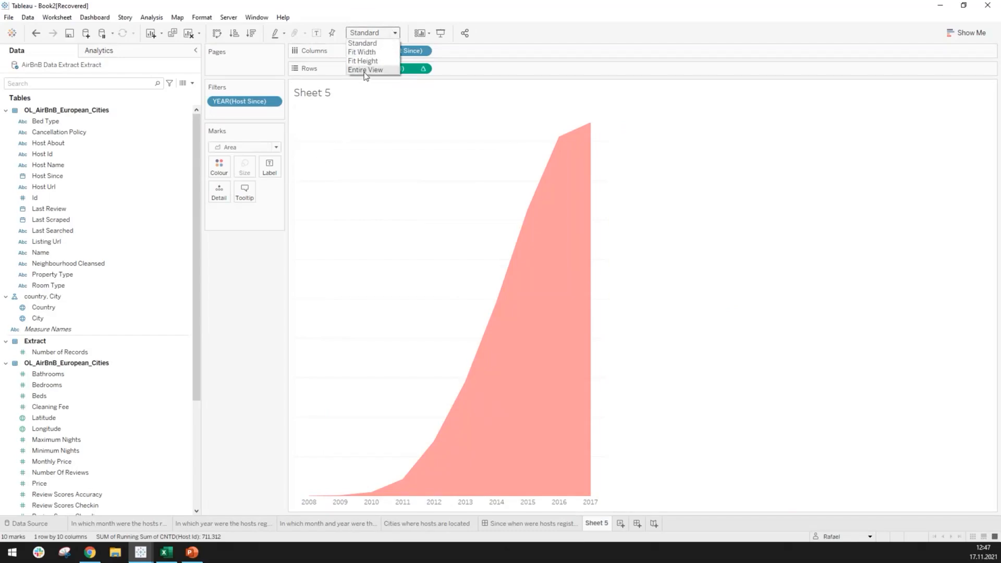
left_click(365, 70)
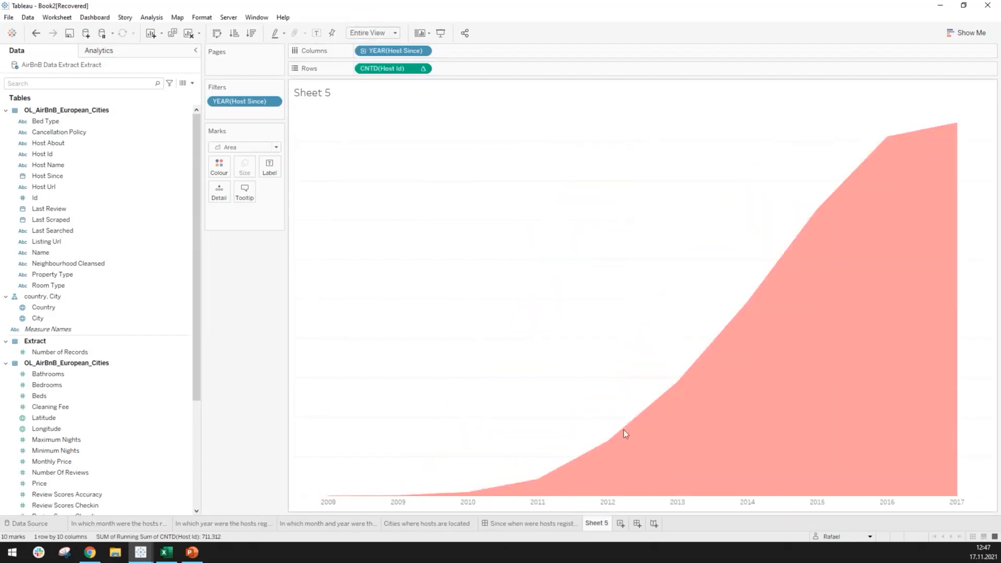
Step: Add Sheet 5 to the host registration dashboard as a full-width tile beneath the existing charts
left_click(556, 524)
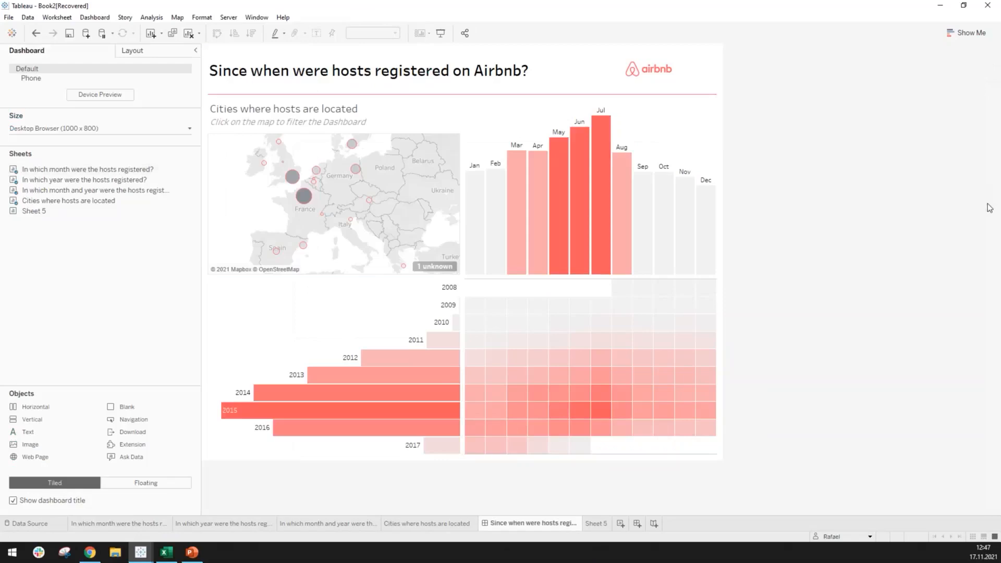
mouse_move(57, 210)
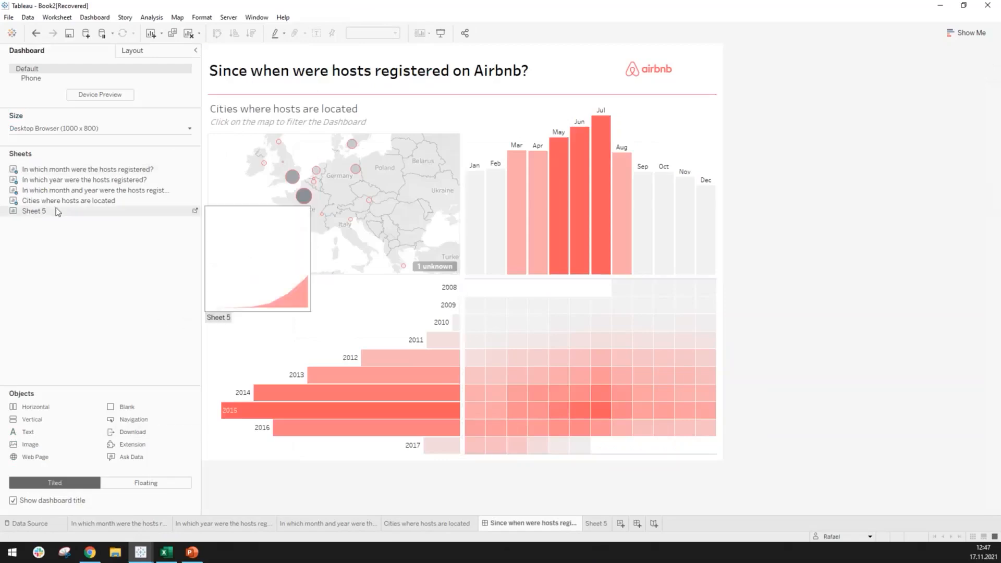
left_click_drag(175, 215, 463, 458)
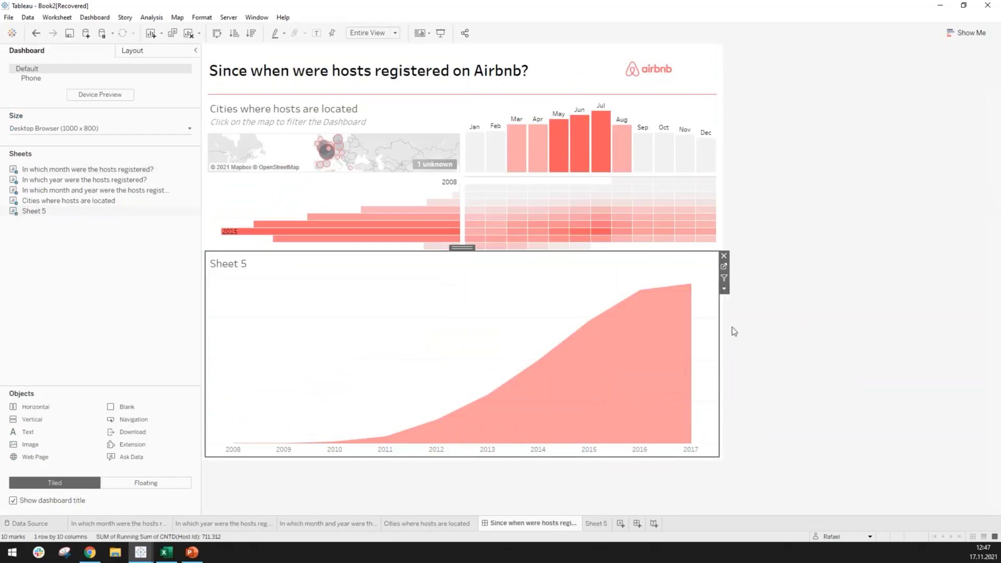
Step: Hide the Sheet 5 title on the dashboard and shrink its tile to a low strip beneath the heatmap
left_click(726, 291)
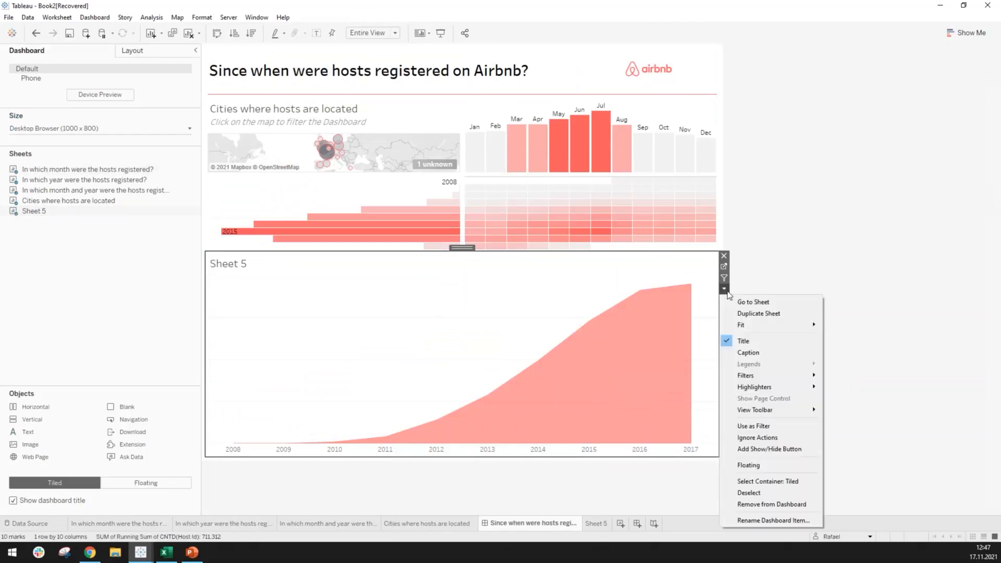
left_click(743, 341)
left_click_drag(590, 246, 592, 386)
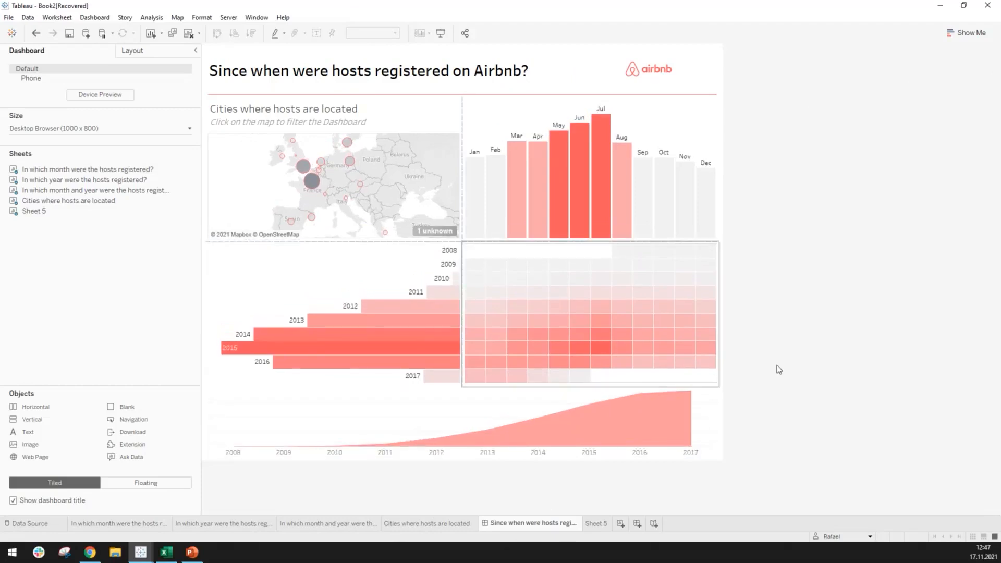
left_click(511, 418)
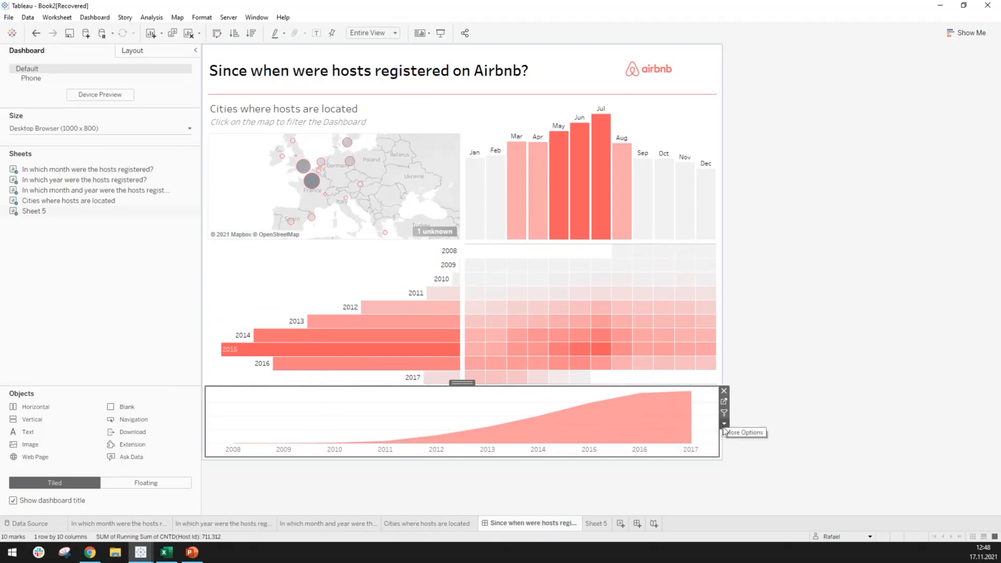
left_click(724, 424)
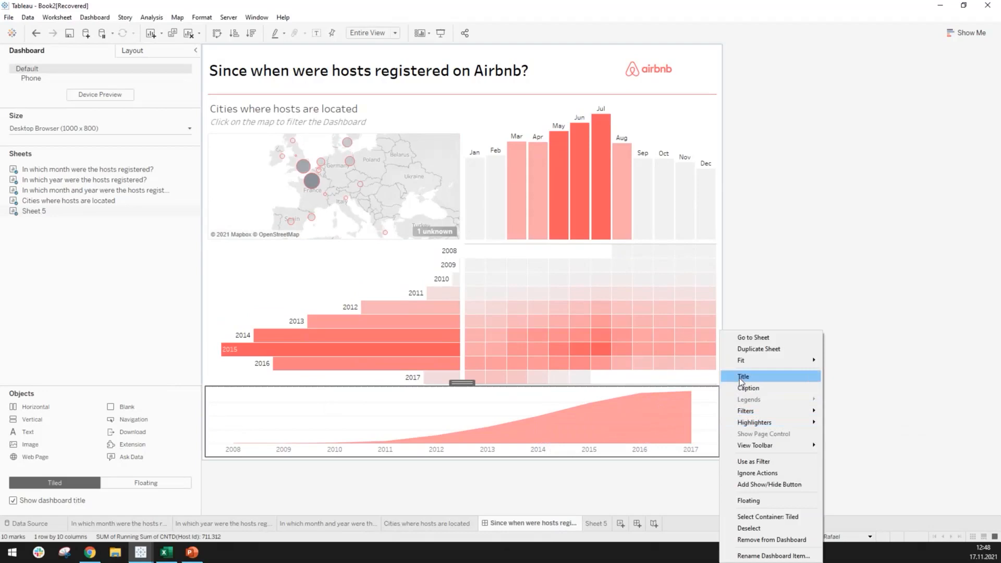
left_click(771, 308)
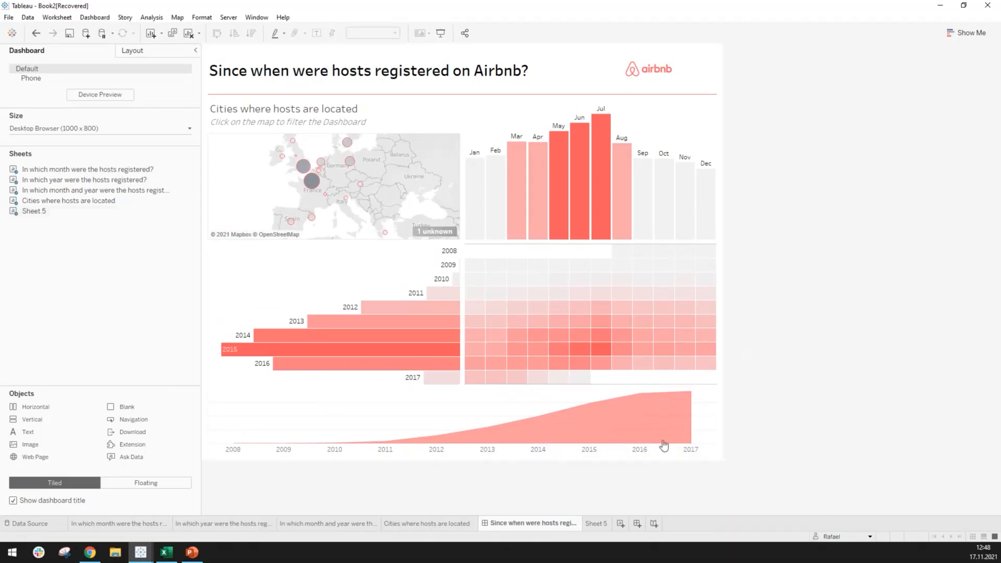
Step: Go from the dashboard's area chart tile to its source worksheet, Sheet 5
left_click(709, 397)
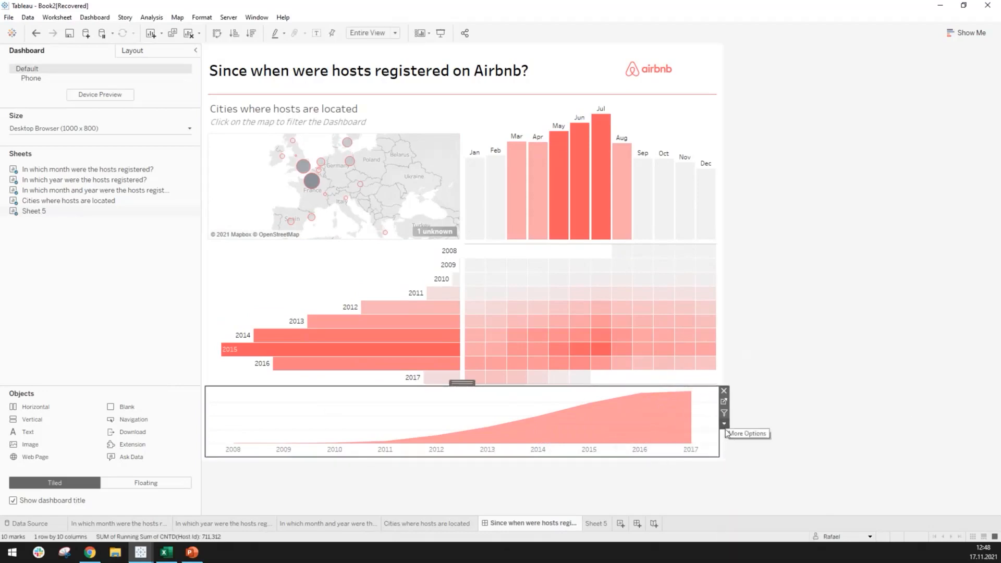
left_click(724, 424)
left_click(709, 399)
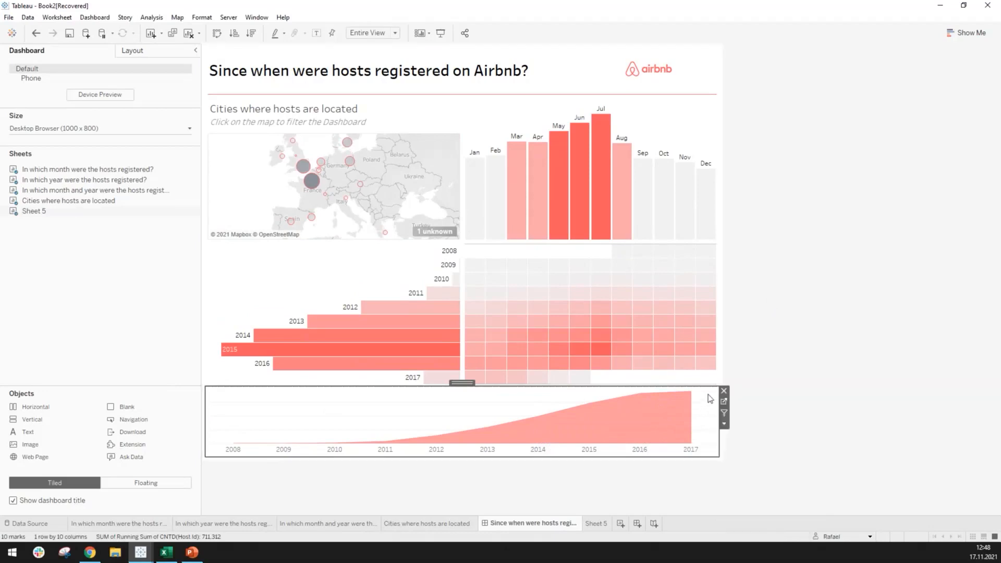
left_click(724, 402)
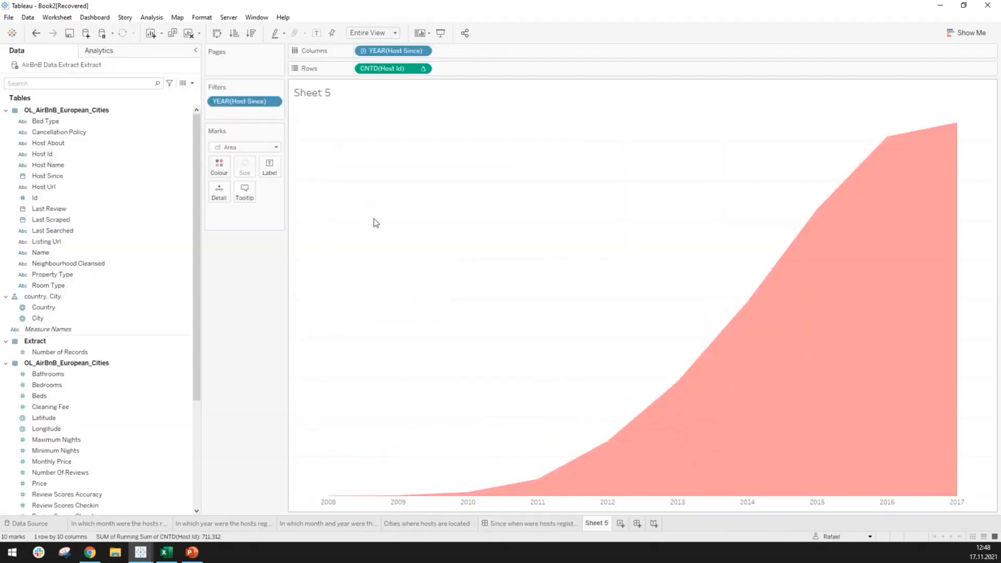
Step: In the area chart's tooltip, remove the "Year of Host Since:" label and write "there was a total of" after the year field
left_click(250, 196)
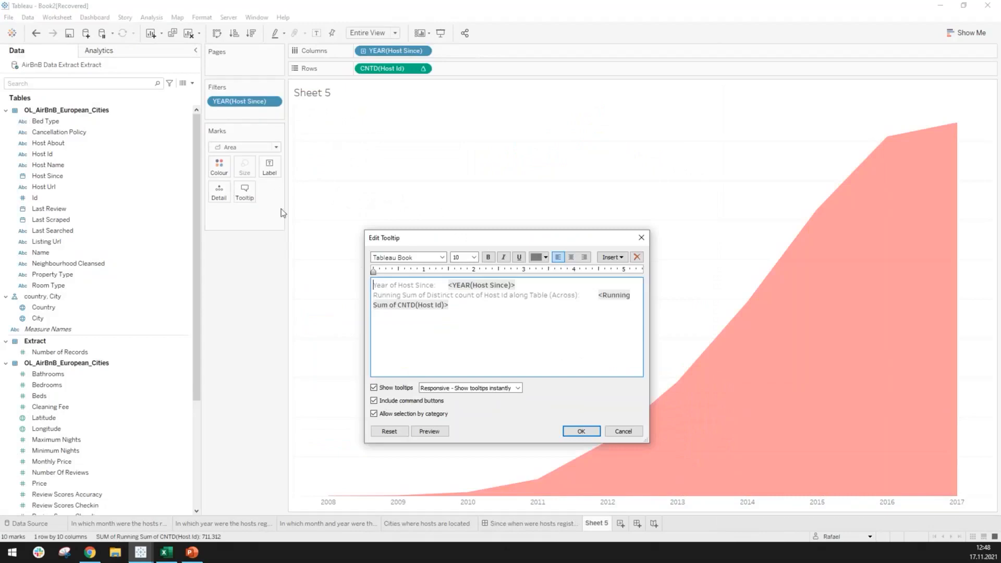
left_click(452, 307)
left_click(442, 293)
key("shift+Right")
key("shift+Right")
key("shift+Right")
key("shift+Right")
key("shift+Right")
key("shift+Right")
key("shift+Right")
key("shift+Right")
key("shift+Right")
key("shift+Right")
key("shift+Right")
key("shift+Right")
key("shift+Right")
key("shift+Right")
key("shift+Right")
key("shift+Right")
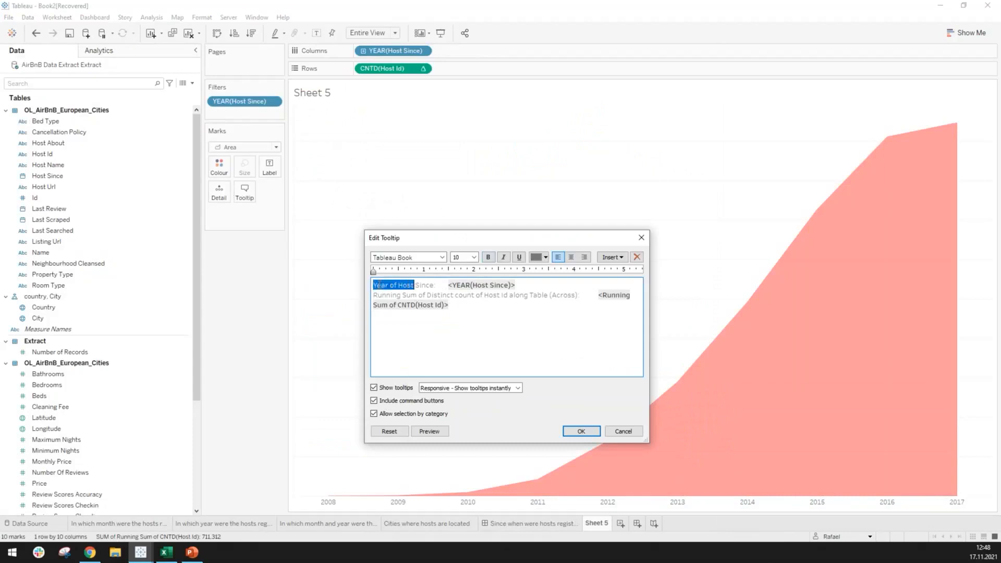
key("BackSpace")
key("Delete")
left_click(462, 283)
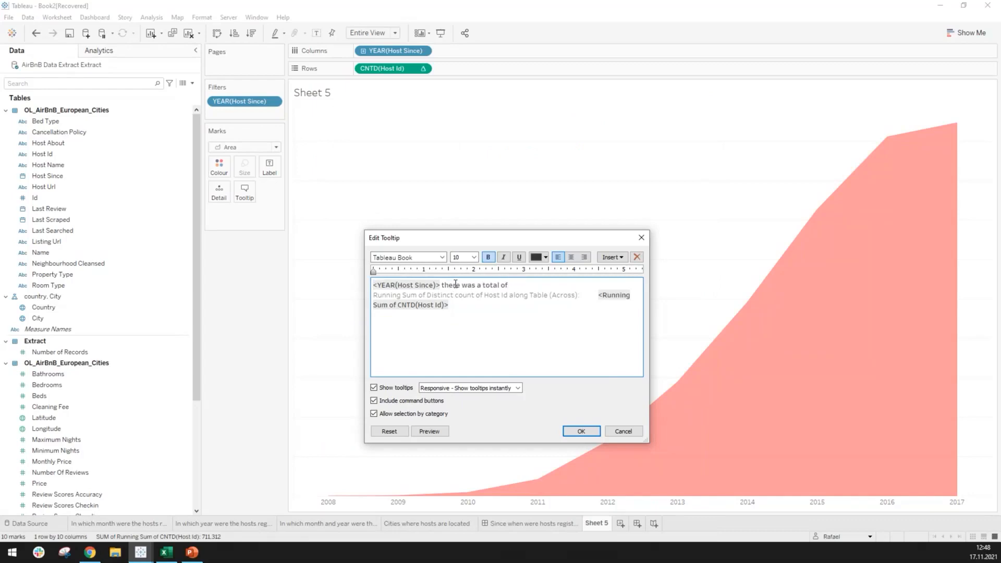
Step: Delete the running-sum label from the tooltip and bring the running-sum field directly after "there was a total of"
key("ctrl+shift+End")
key("shift+Up")
left_click(510, 286)
key("ctrl+b")
left_click_drag(509, 286, 579, 295)
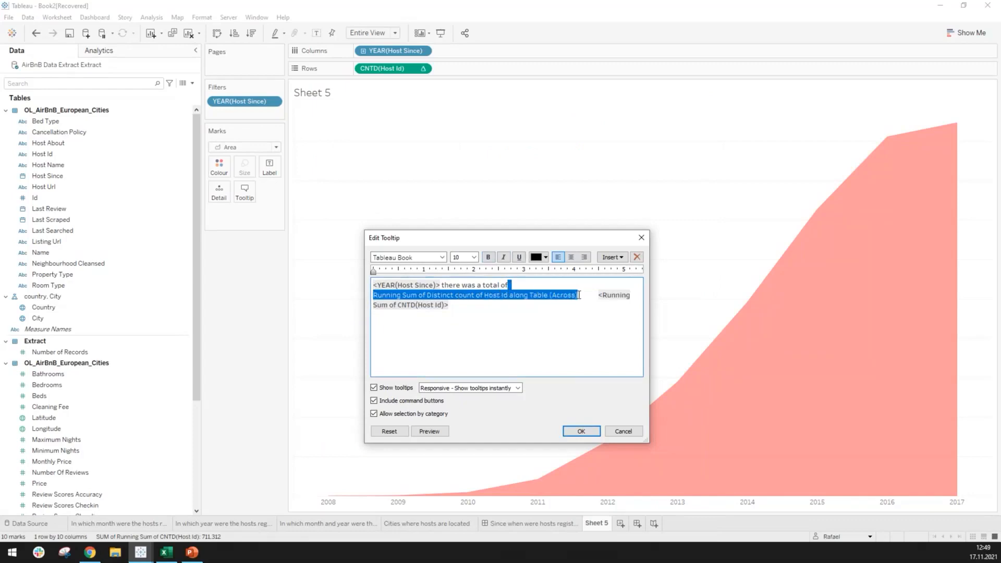
key("Delete")
key("Delete")
type("Id)>")
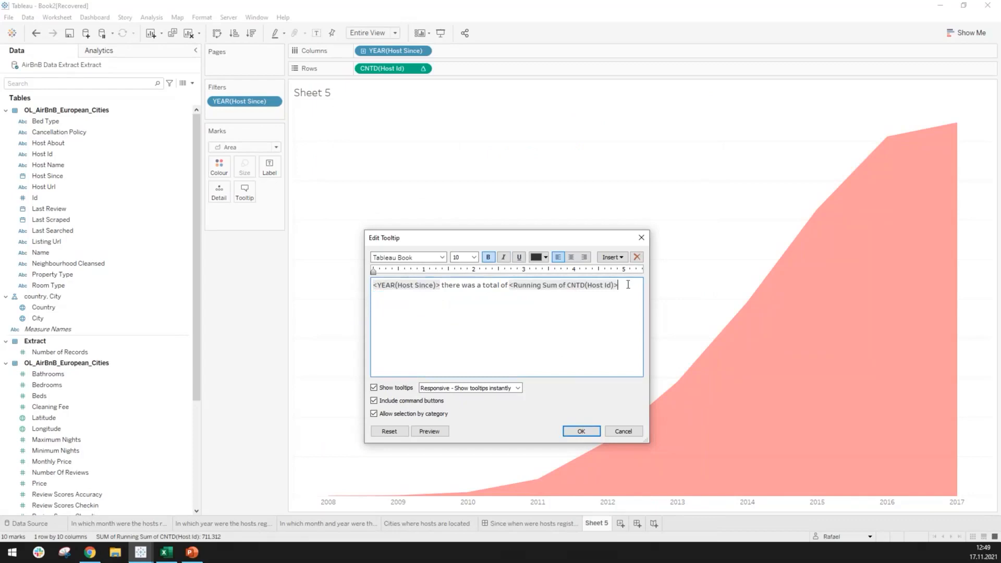
Step: End the tooltip sentence with "registered in the platform" and start it with "In"
type(" registered in the platform")
key("ctrl+a")
left_click(379, 290)
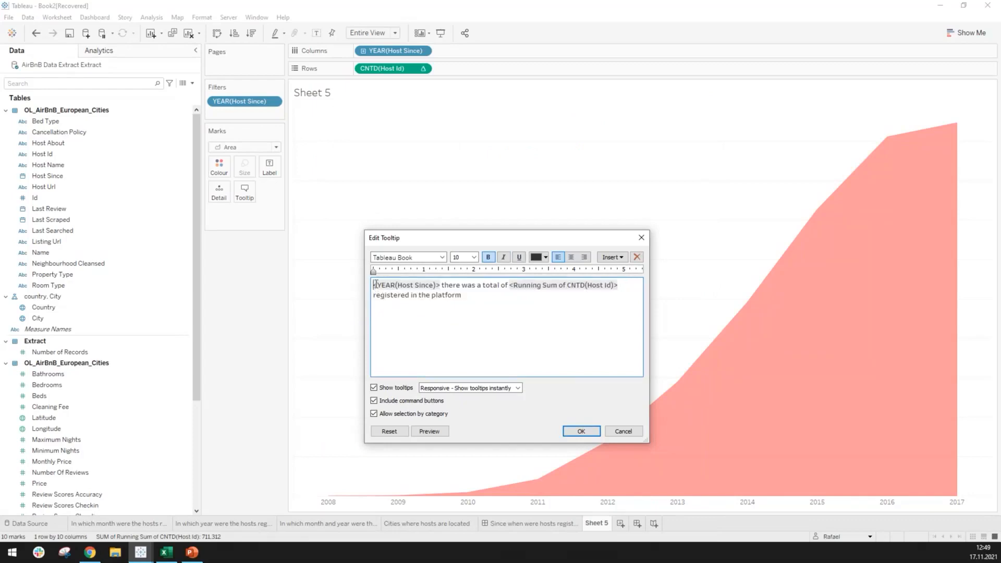
type("In")
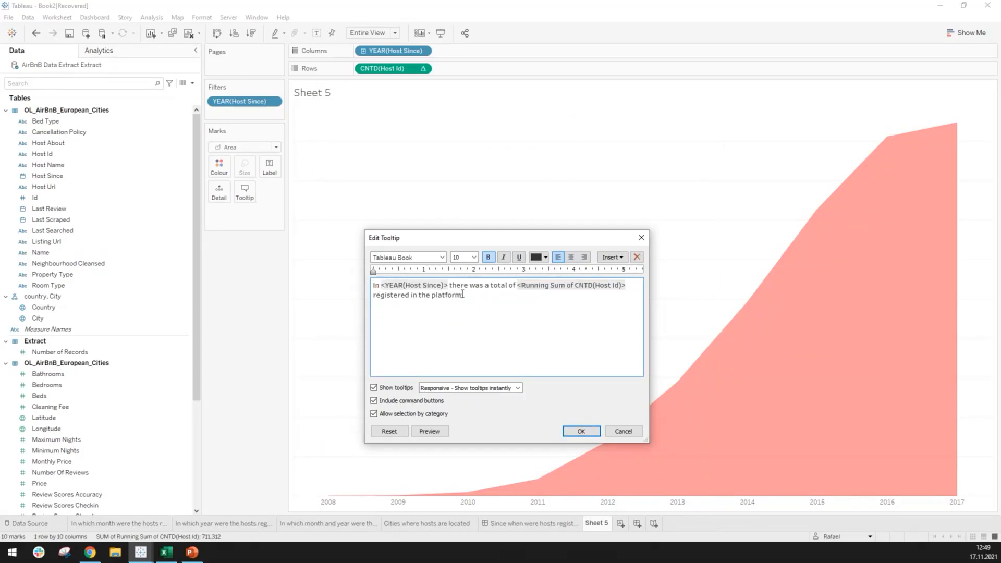
Step: Colour the entire tooltip sentence dark grey
left_click_drag(470, 295, 354, 269)
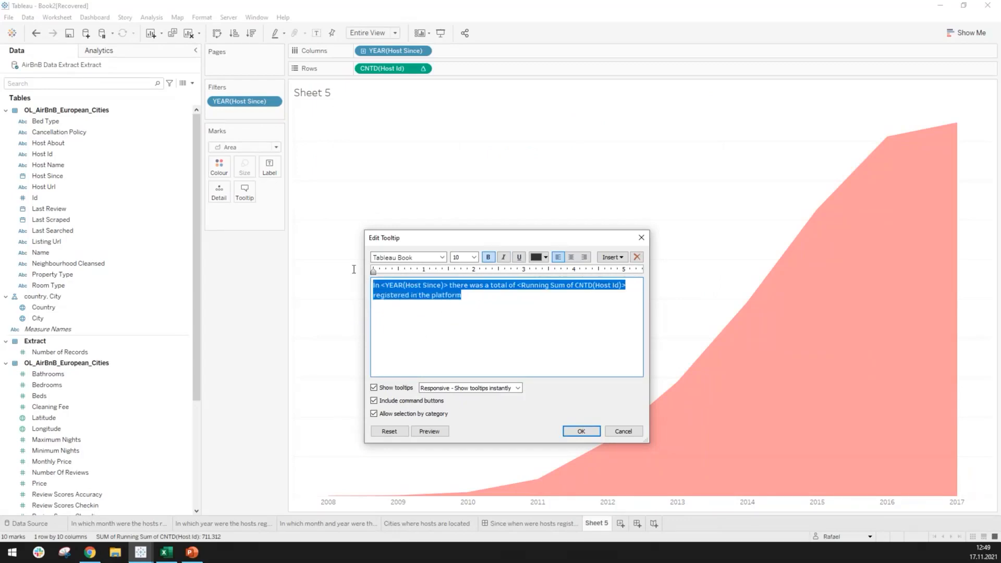
left_click(546, 257)
left_click(541, 297)
left_click(508, 302)
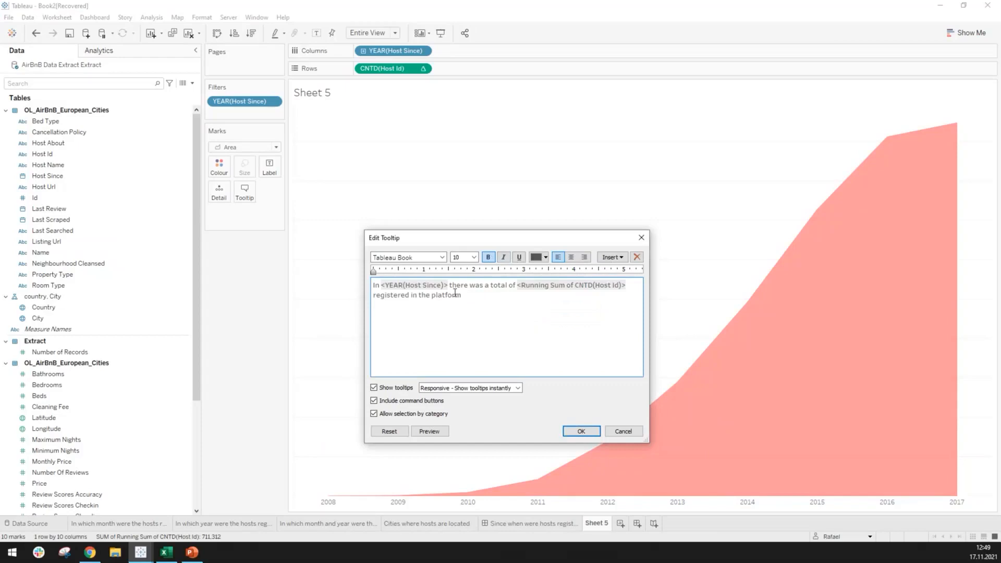
Step: Colour the tooltip's year and running-sum fields with the custom coral red and apply the tooltip
left_click_drag(418, 285, 451, 285)
left_click(537, 257)
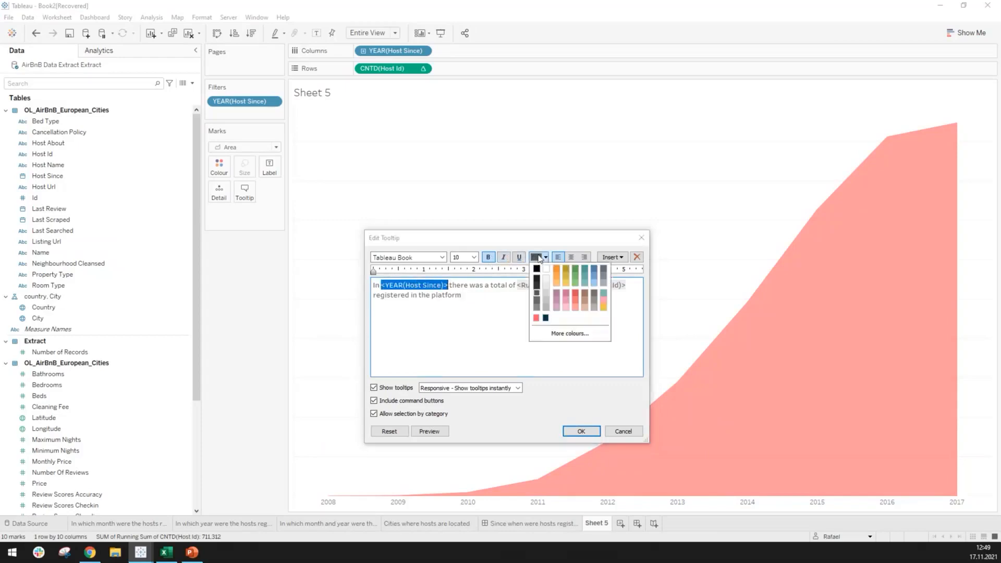
left_click(538, 318)
left_click(522, 294)
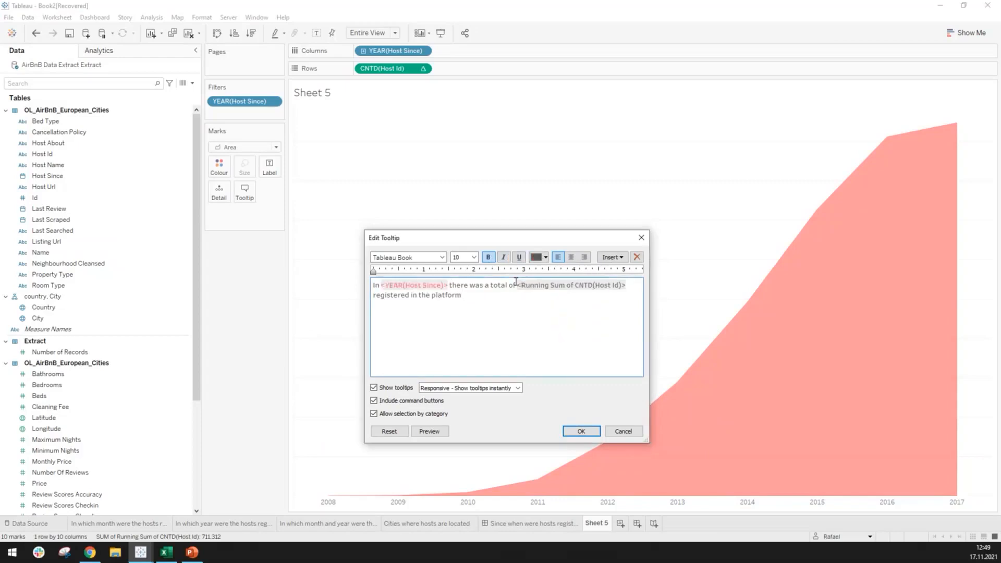
left_click_drag(516, 285, 626, 285)
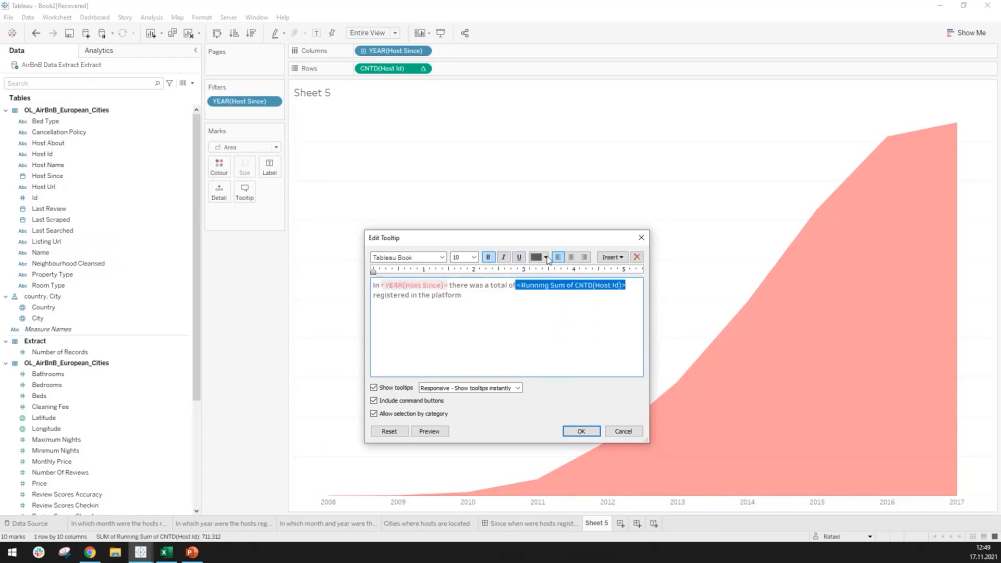
left_click(547, 257)
left_click(537, 318)
left_click(492, 295)
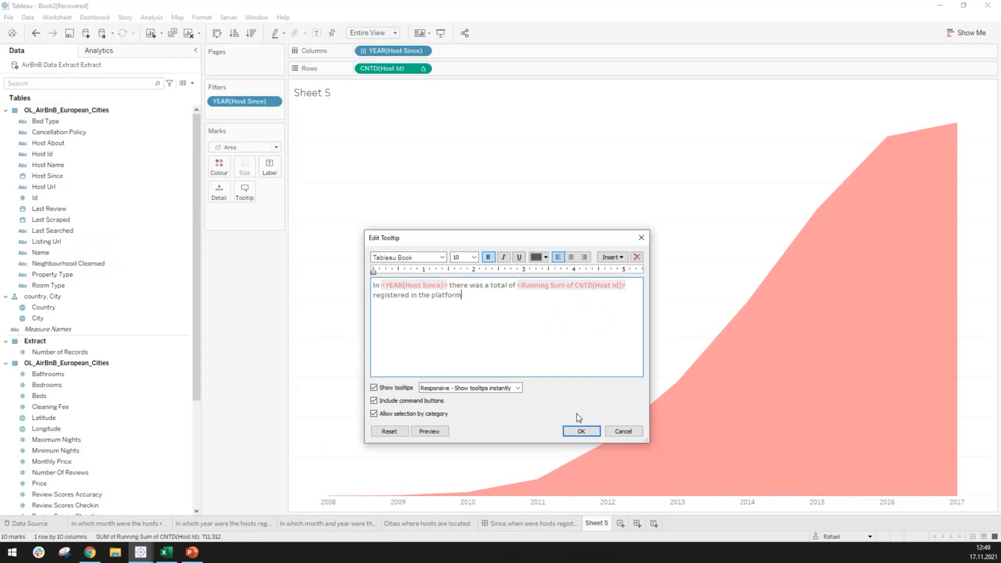
left_click(583, 433)
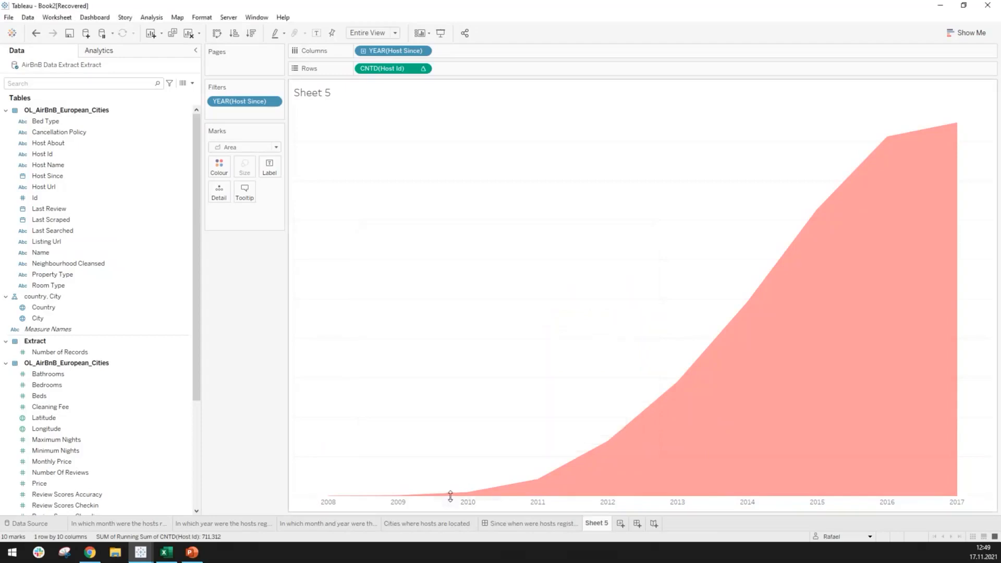
Step: Check the reworded tooltip on the yearly marks of the area chart
mouse_move(600, 453)
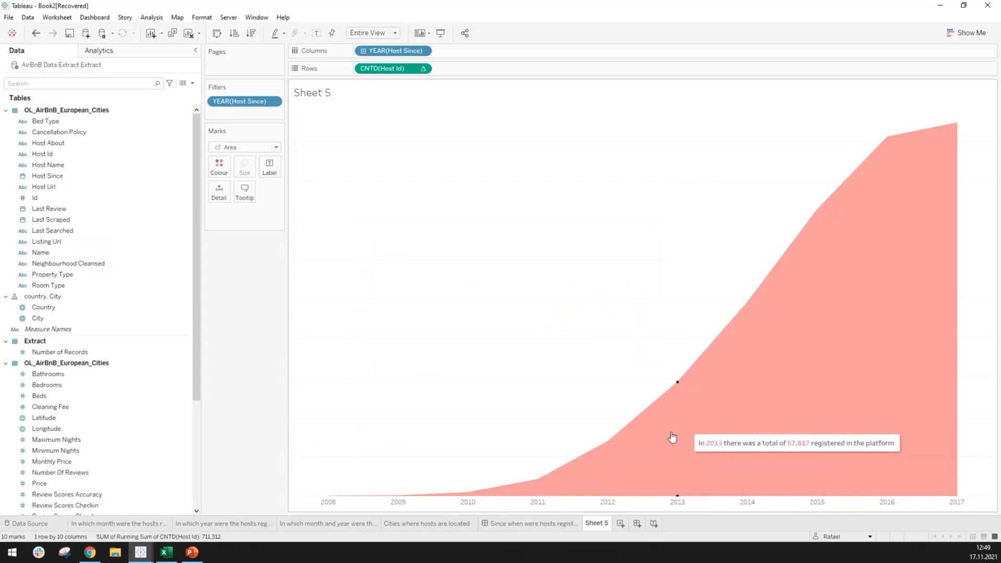
mouse_move(677, 408)
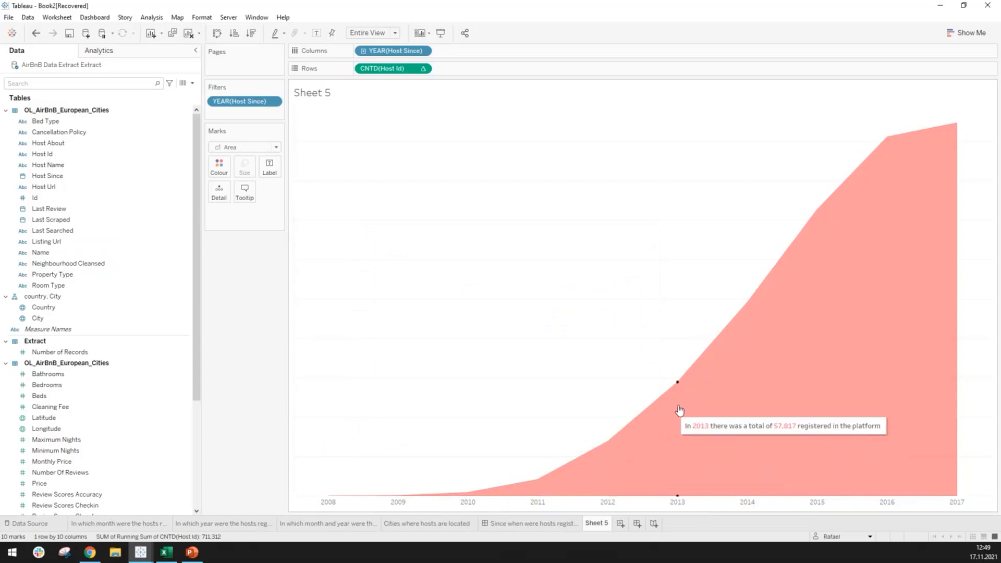
mouse_move(738, 353)
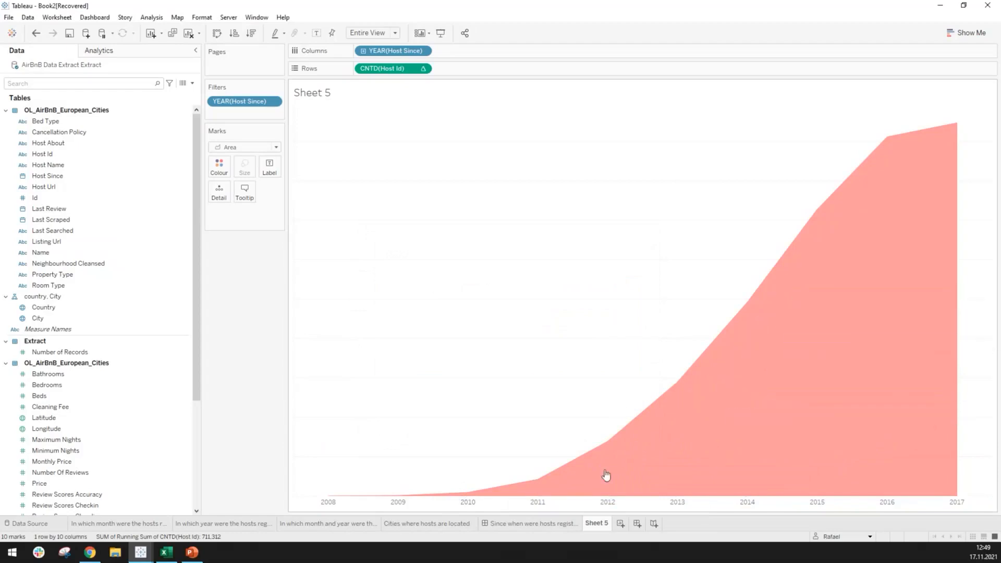
Step: Return to the host registration dashboard and look through the fit options of the area chart tile
left_click(570, 525)
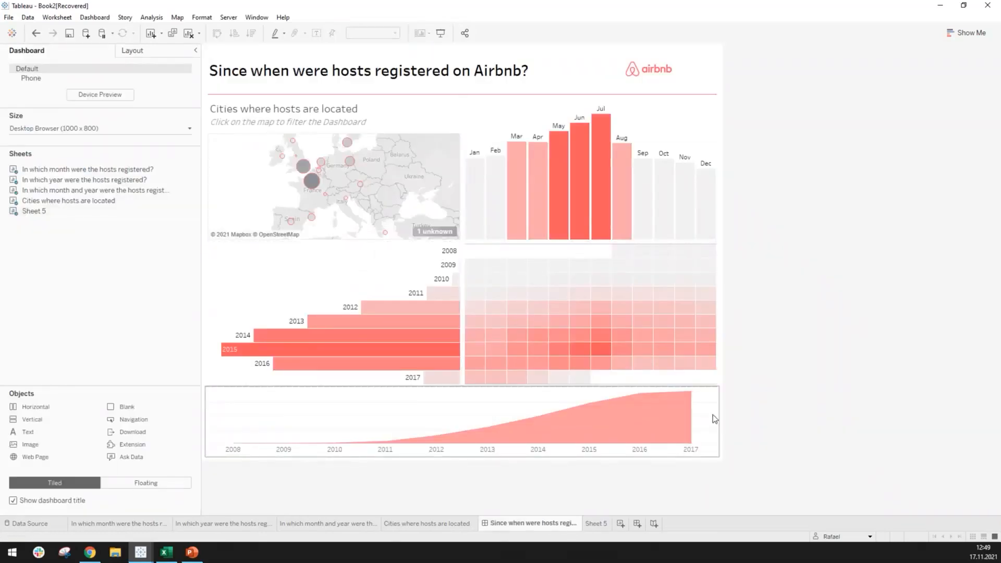
left_click(725, 425)
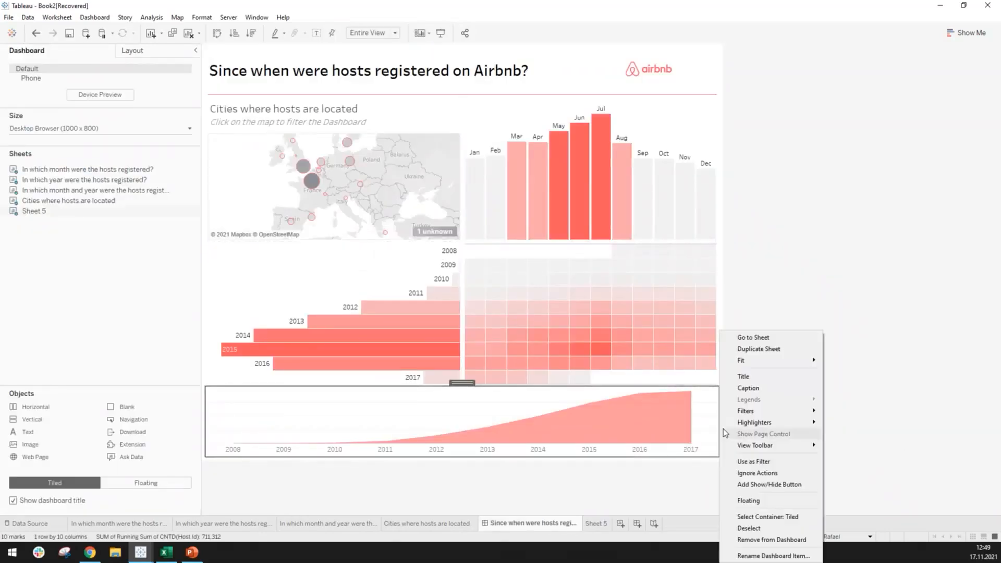
mouse_move(759, 364)
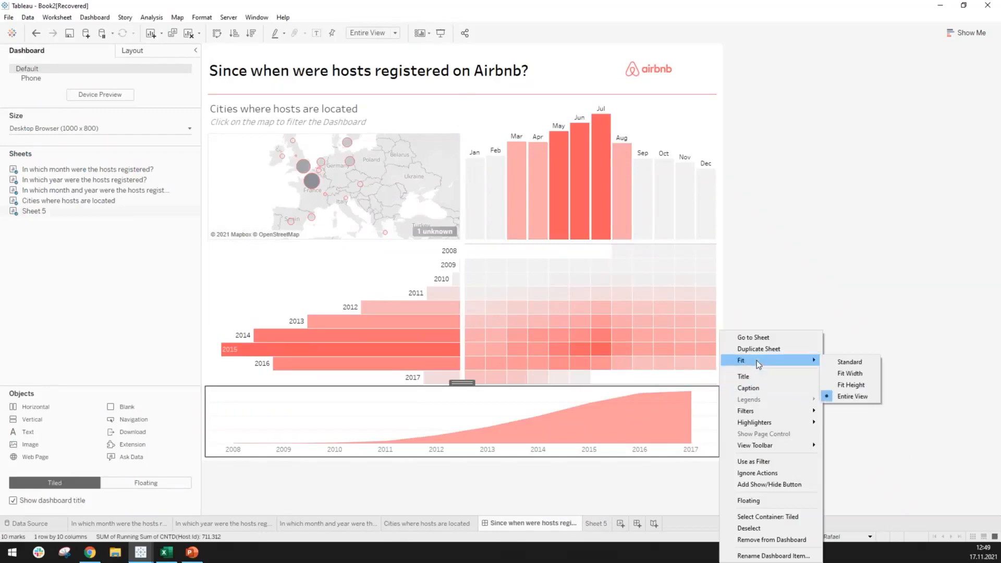
left_click(774, 286)
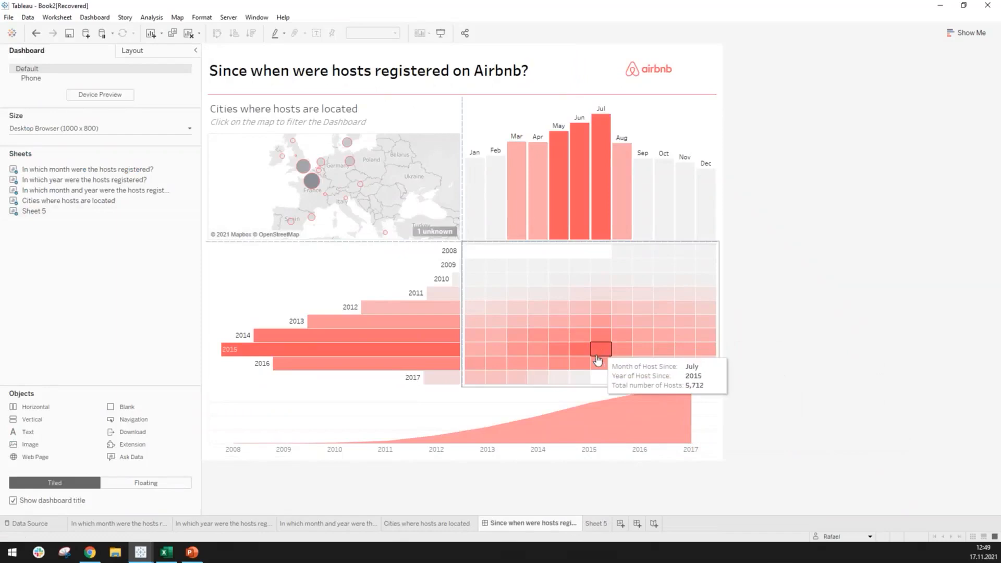
left_click(403, 116)
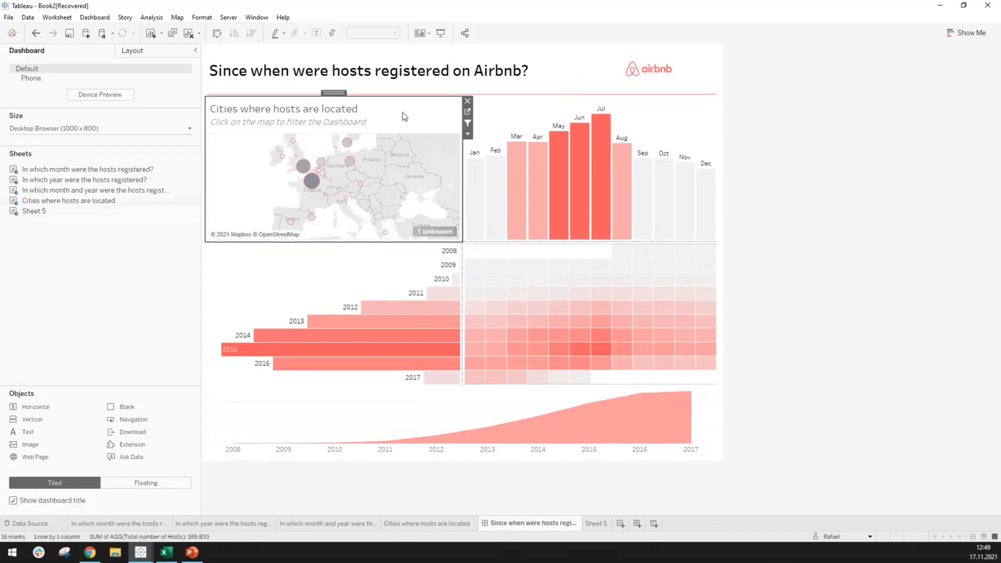
left_click(781, 260)
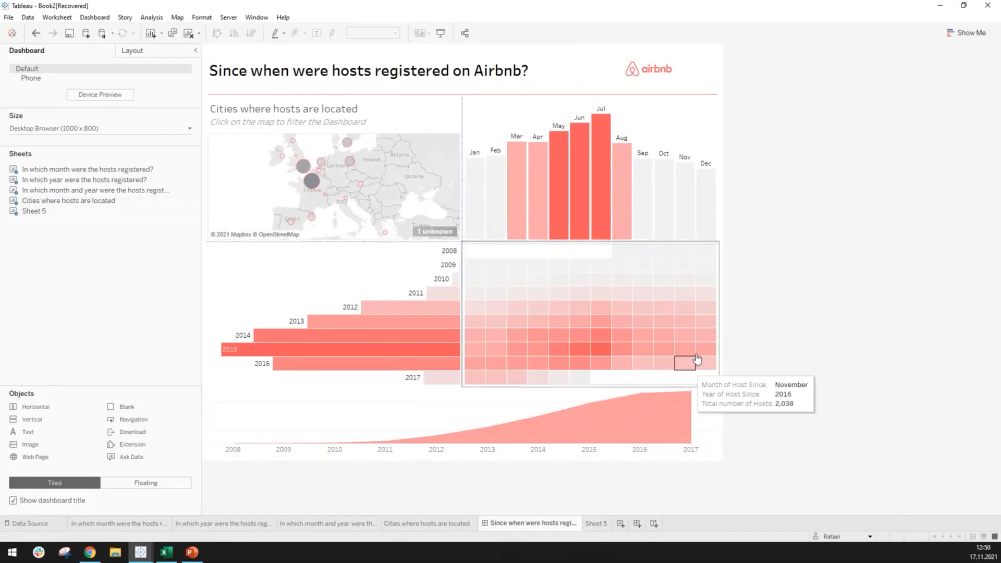
left_click(392, 56)
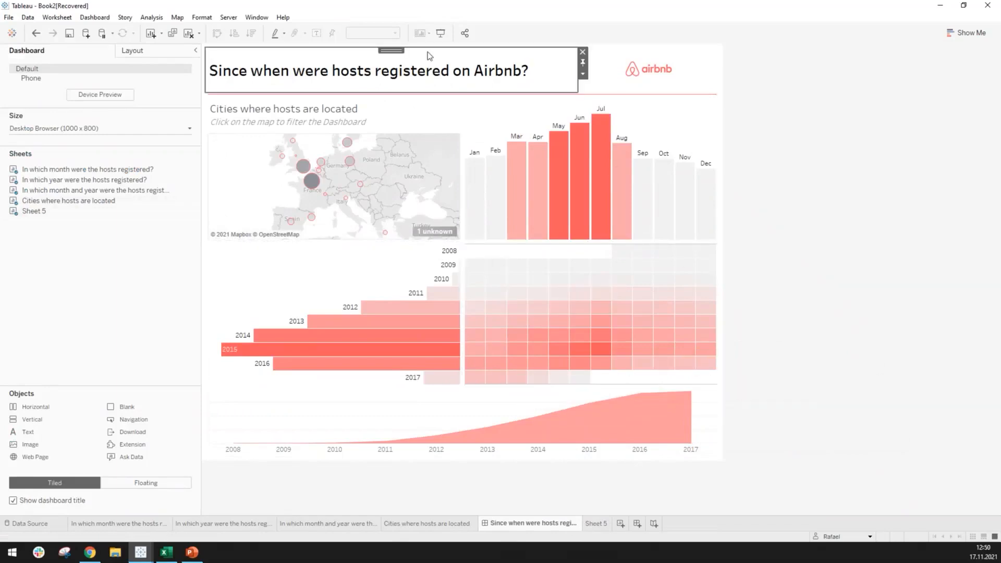
left_click(242, 468)
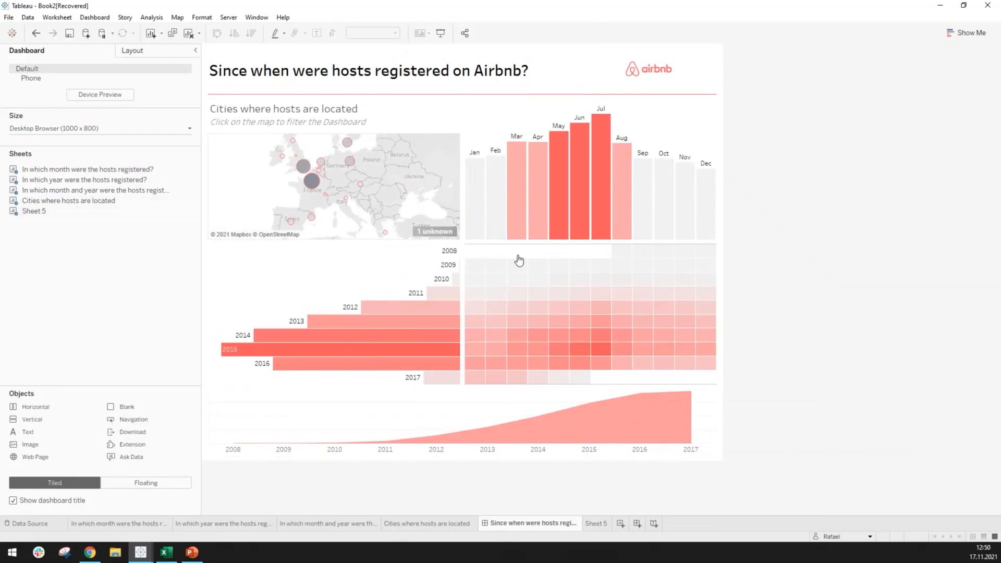
Step: Test the dashboard's map filter on Paris in presentation mode, clear the selection and leave the presentation
left_click(312, 181)
left_click(439, 34)
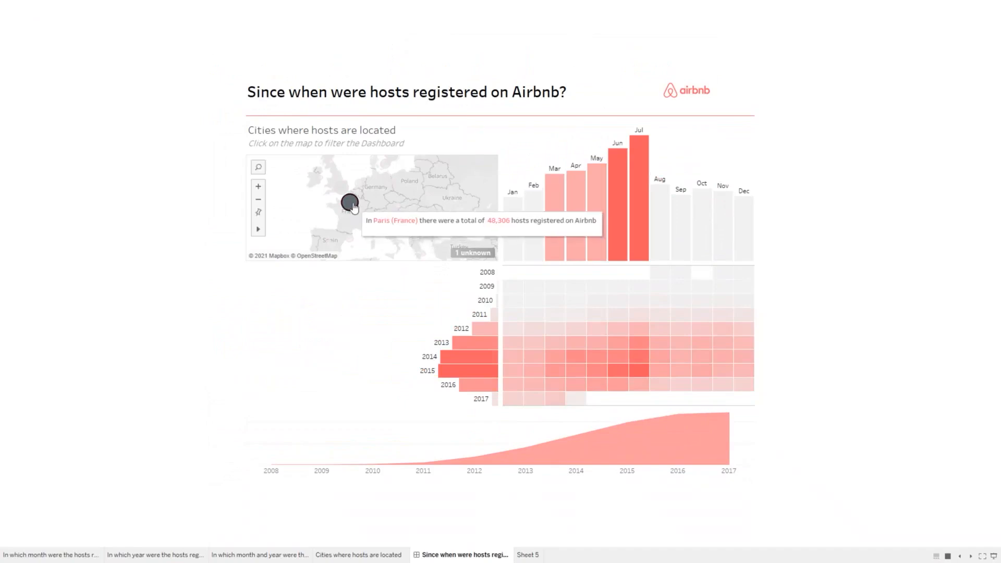
left_click(352, 204)
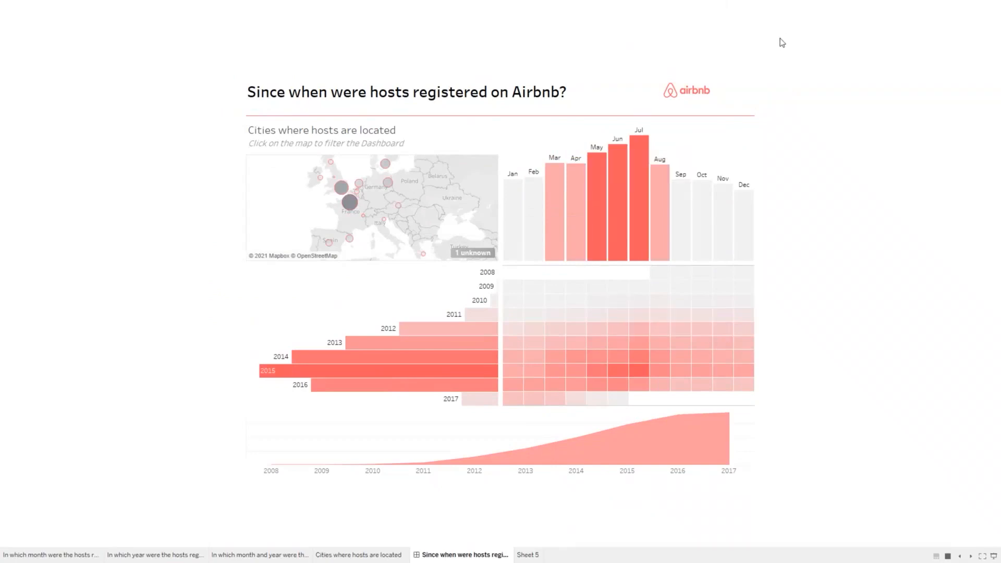
key("Escape")
Step: Open Sheet 5 and look through the available options for the Bedrooms field
left_click(598, 527)
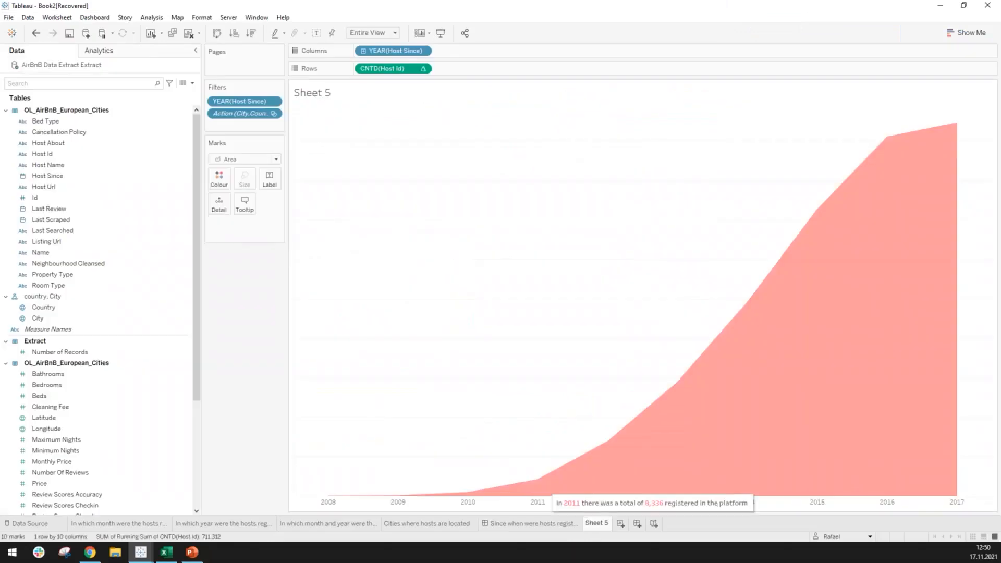
left_click(122, 386)
right_click(186, 389)
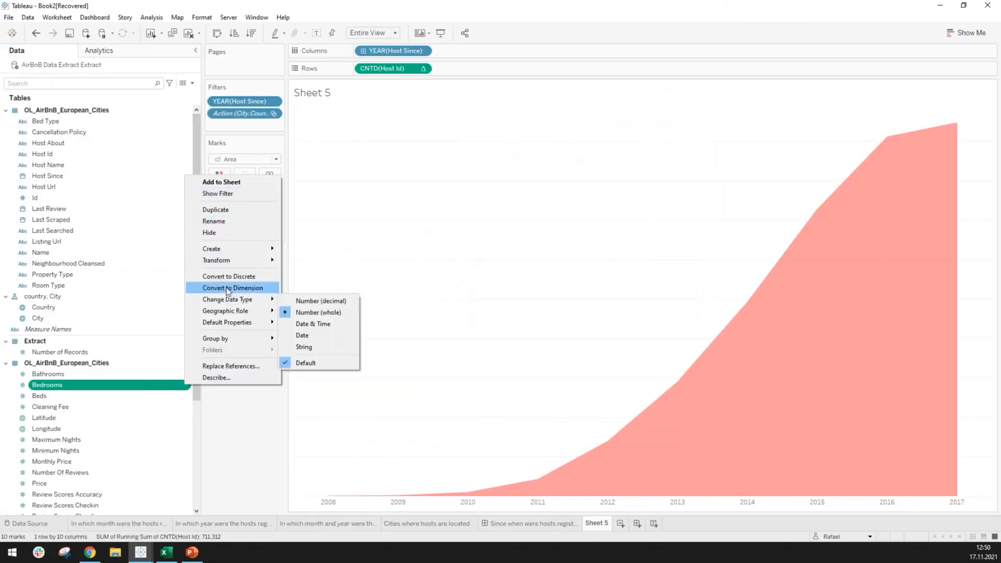
left_click(230, 436)
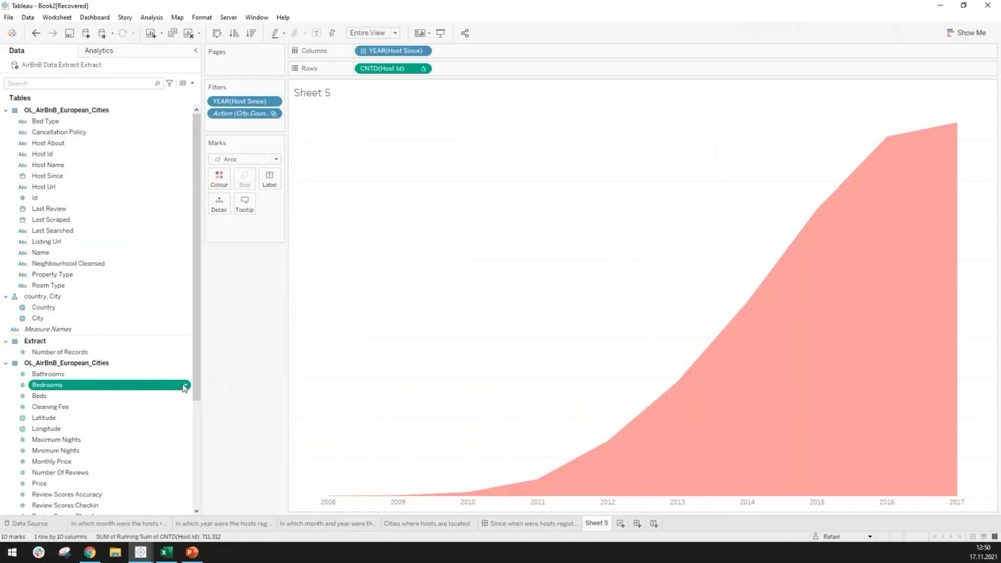
left_click(185, 388)
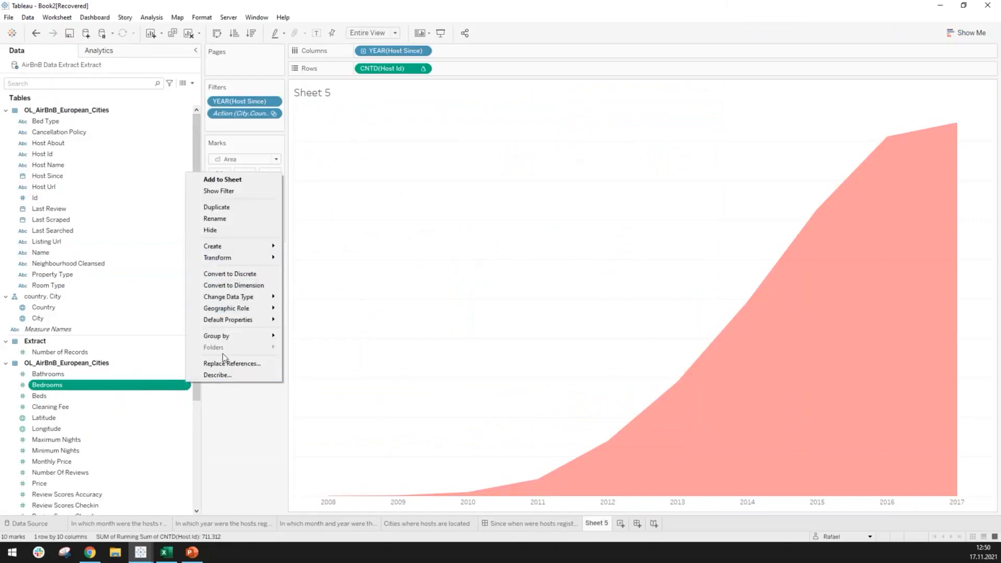
left_click(239, 412)
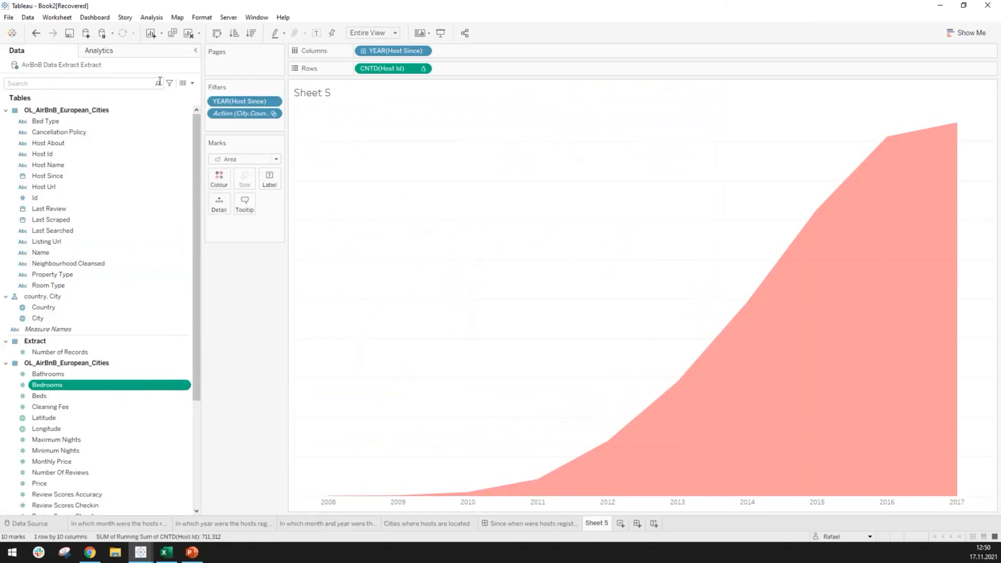
Step: Create a calculated field named LOD and start its formula text with the heading "LOD (Level of Details)"
left_click(192, 83)
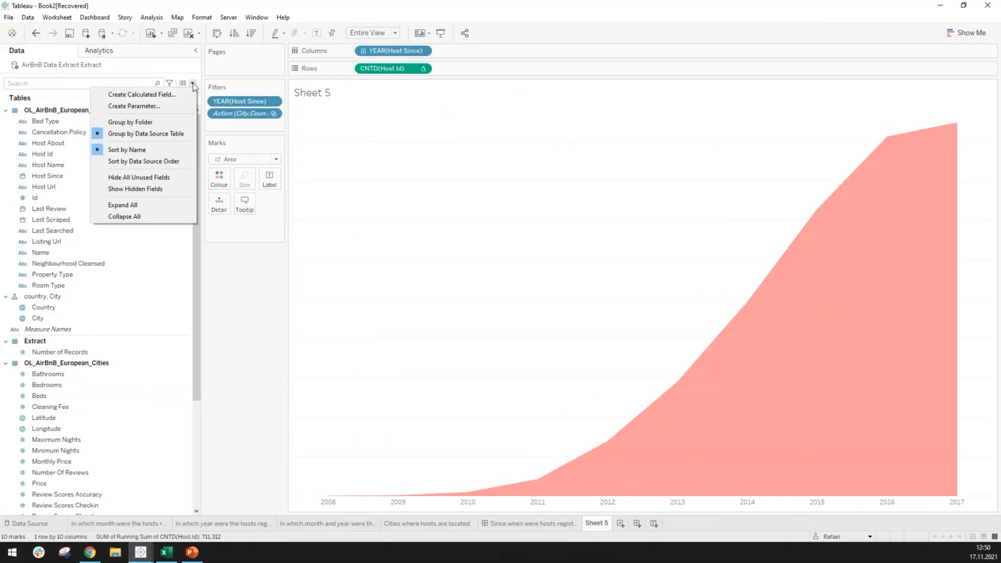
left_click(160, 97)
type("LOD")
key("Tab")
type("LOD Lea")
key("BackSpace")
type("vel ")
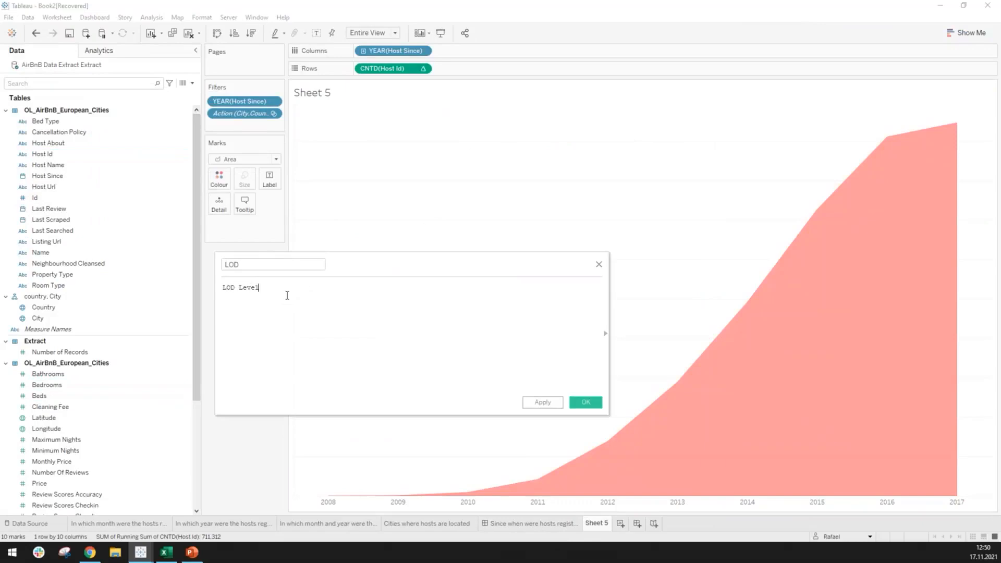
type("of Details")
left_click(239, 288)
type("(")
left_click(337, 293)
key("Return")
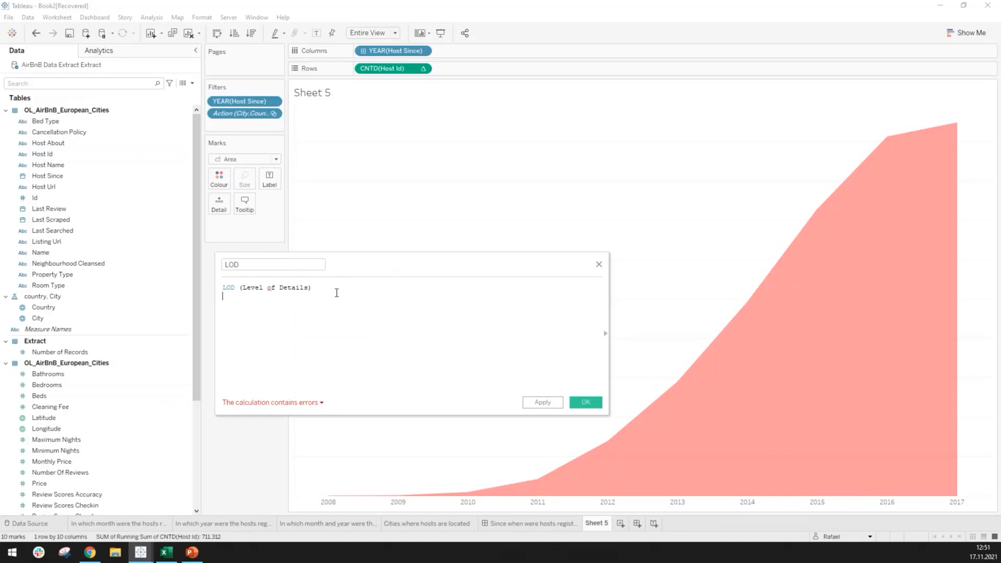
Step: Begin a FIXED level-of-detail expression on the Host Name field below the heading in the LOD calculation
key("Return")
key("Return")
type("FIXE")
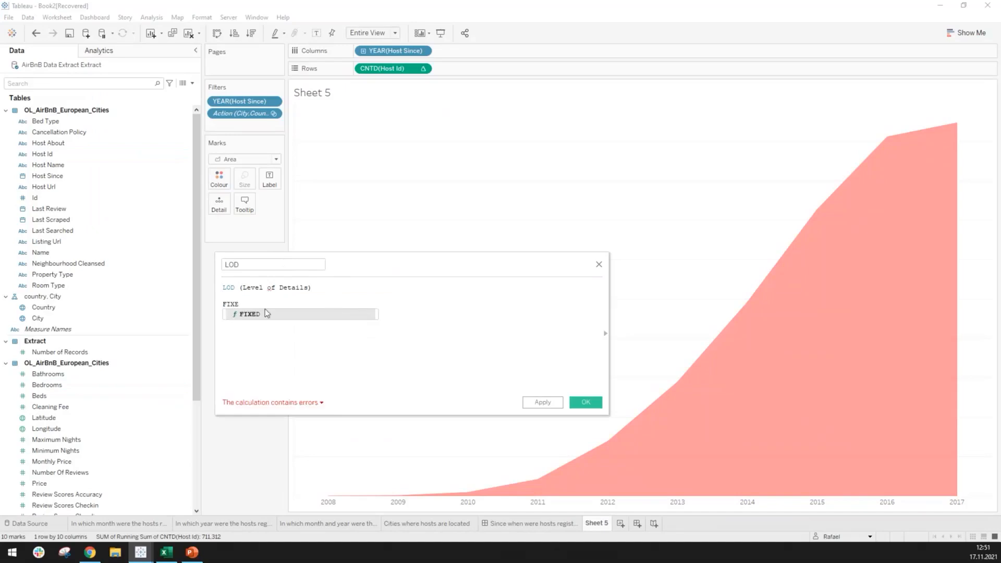
left_click(265, 314)
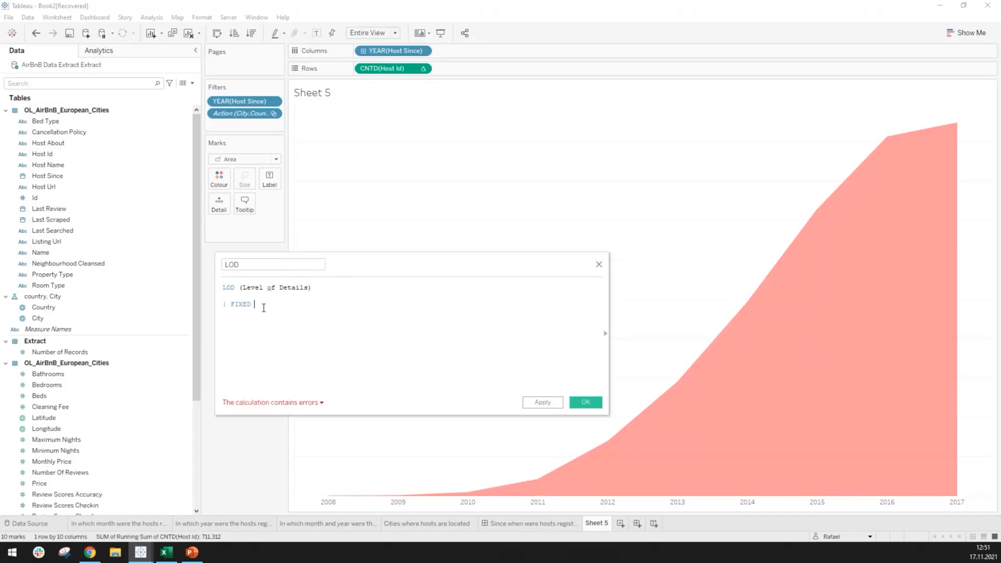
type("Care")
key("BackSpace")
key("BackSpace")
key("BackSpace")
key("BackSpace")
type("Host")
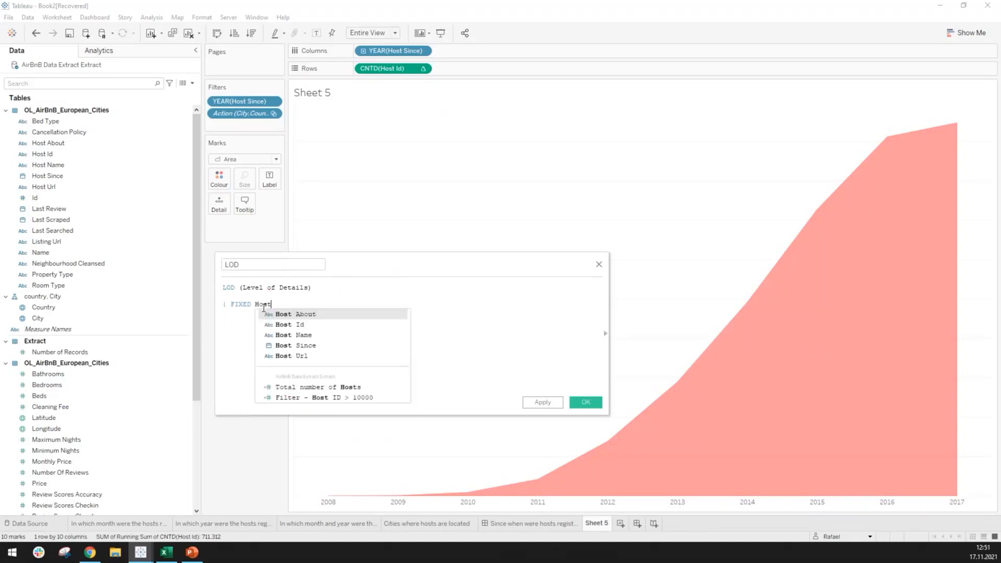
double_click(305, 337)
type(":")
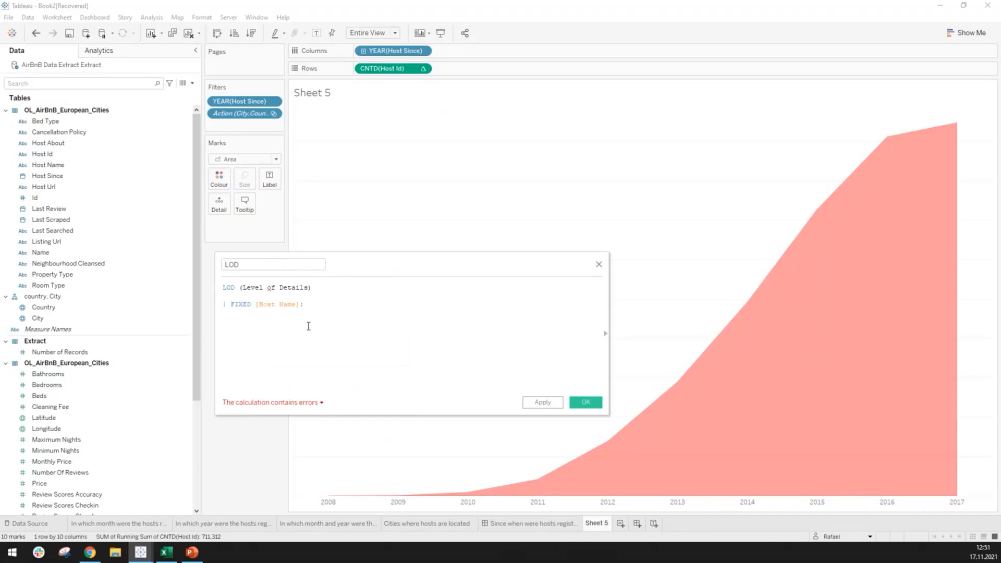
Step: Try adding an IF condition on Host Id to the FIXED expression, clear the whole formula and discard the calculation
key("Return")
type("IF [Host")
left_click(309, 334)
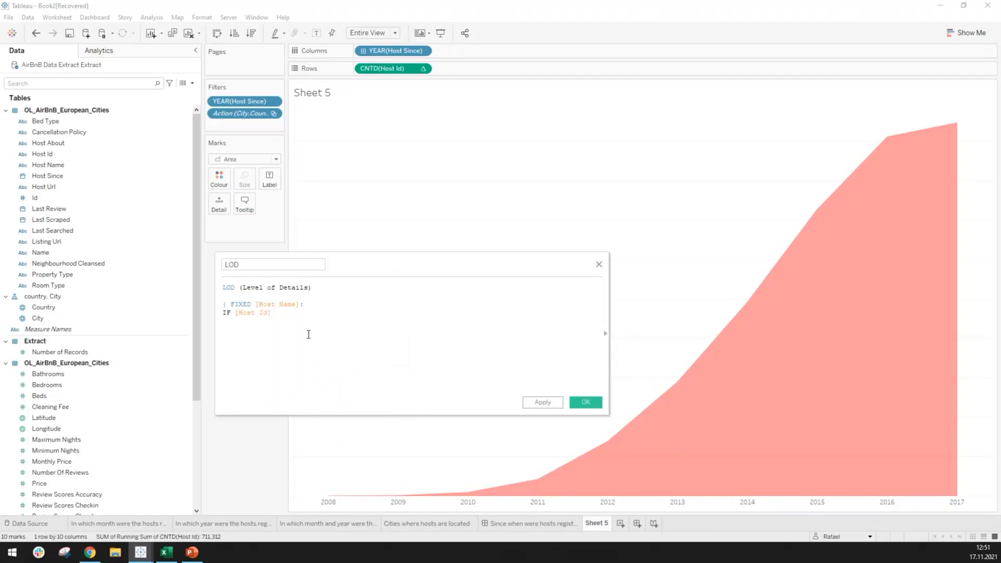
key("BackSpace")
key("BackSpace")
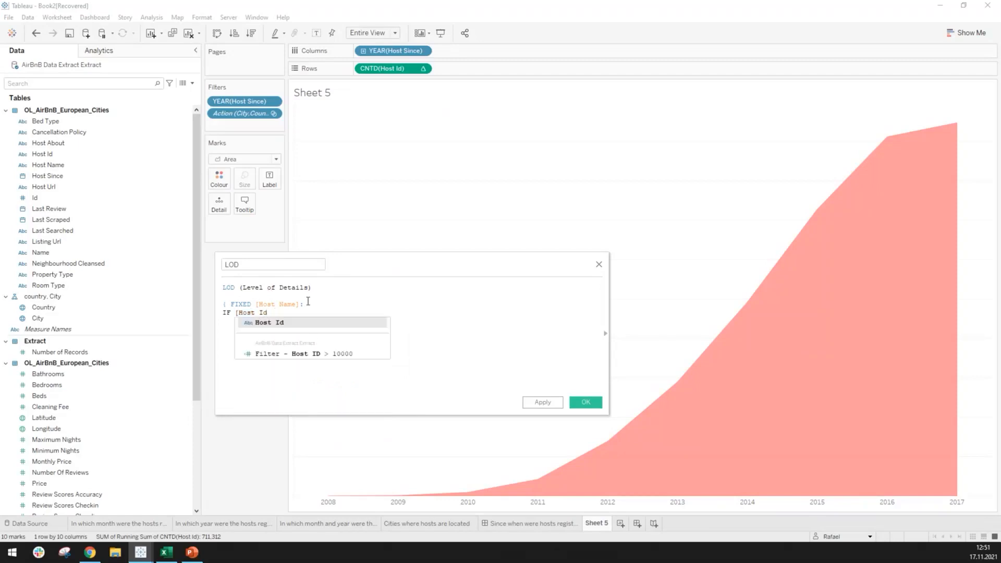
left_click(232, 295)
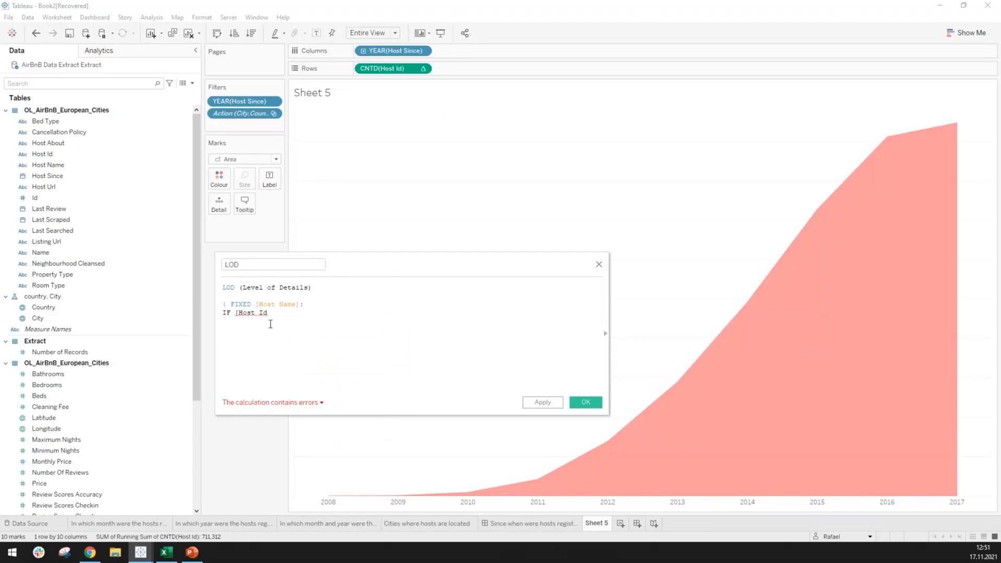
key("ctrl+a")
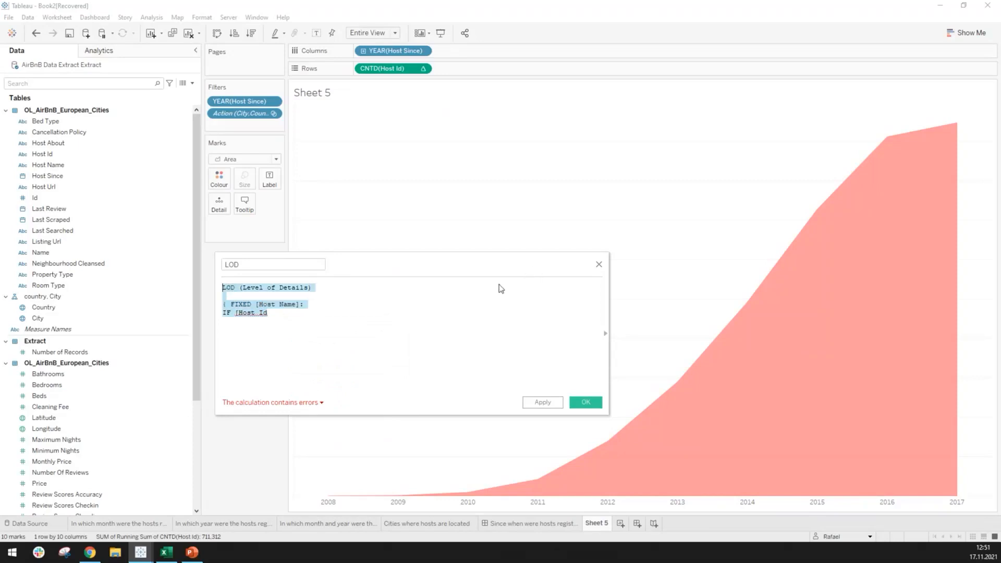
key("BackSpace")
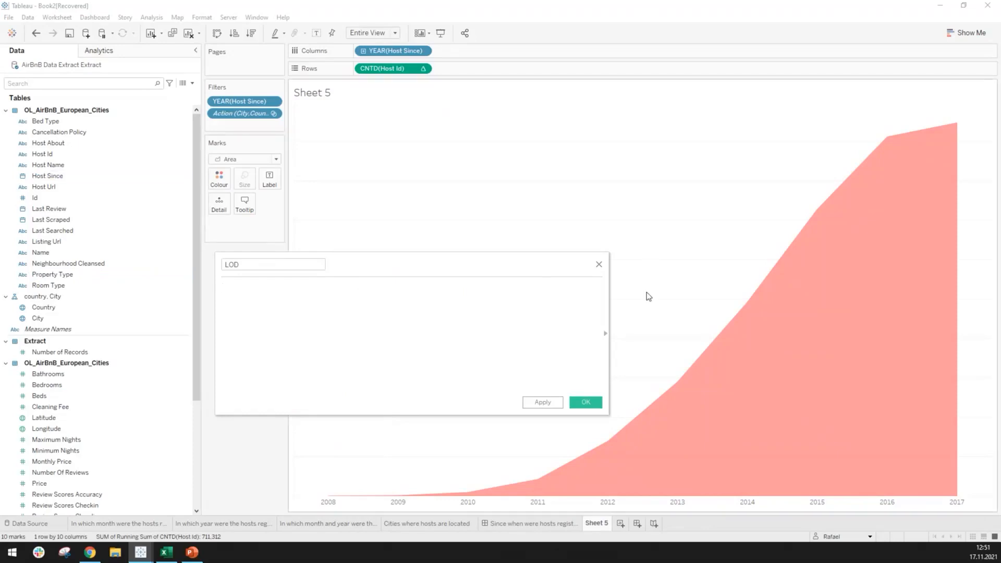
left_click(598, 266)
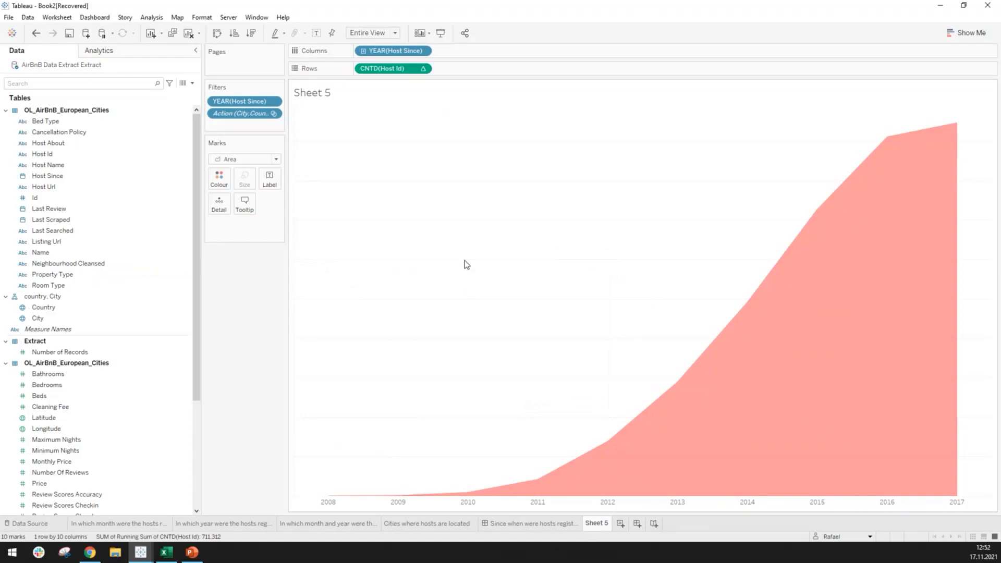
Step: View the host registration dashboard in presentation mode, leave it and look at the Cities where hosts are located sheet
left_click(522, 524)
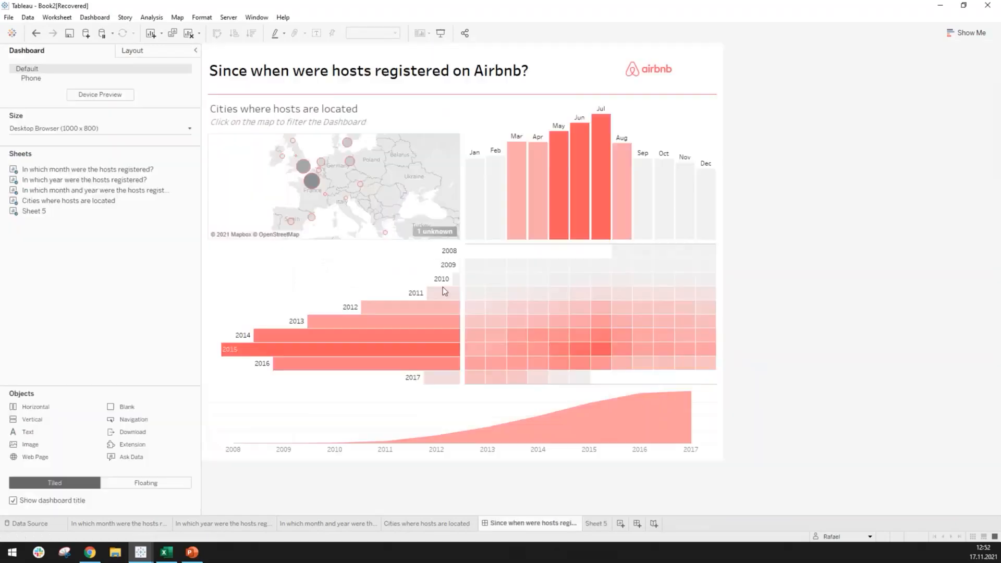
left_click(441, 34)
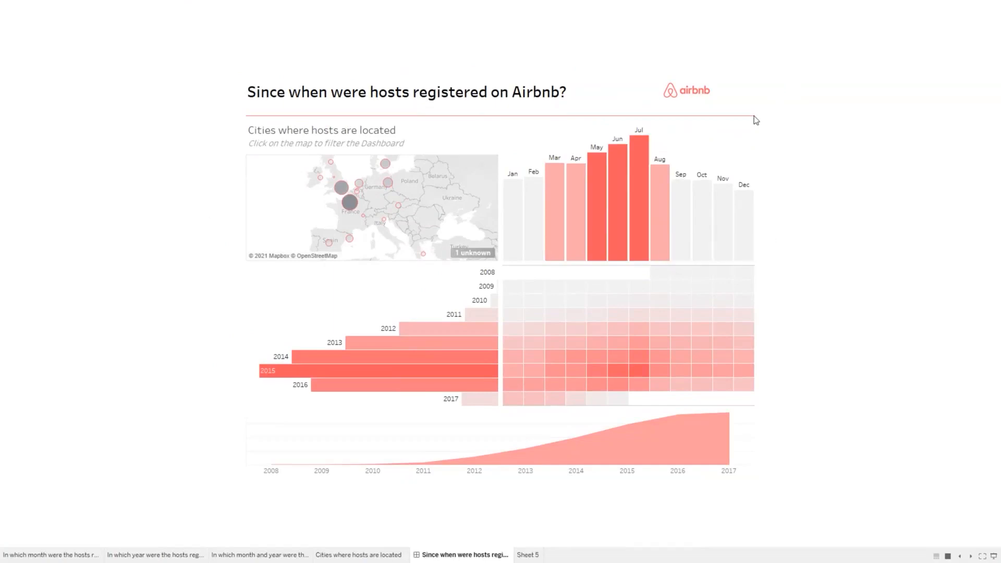
key("Escape")
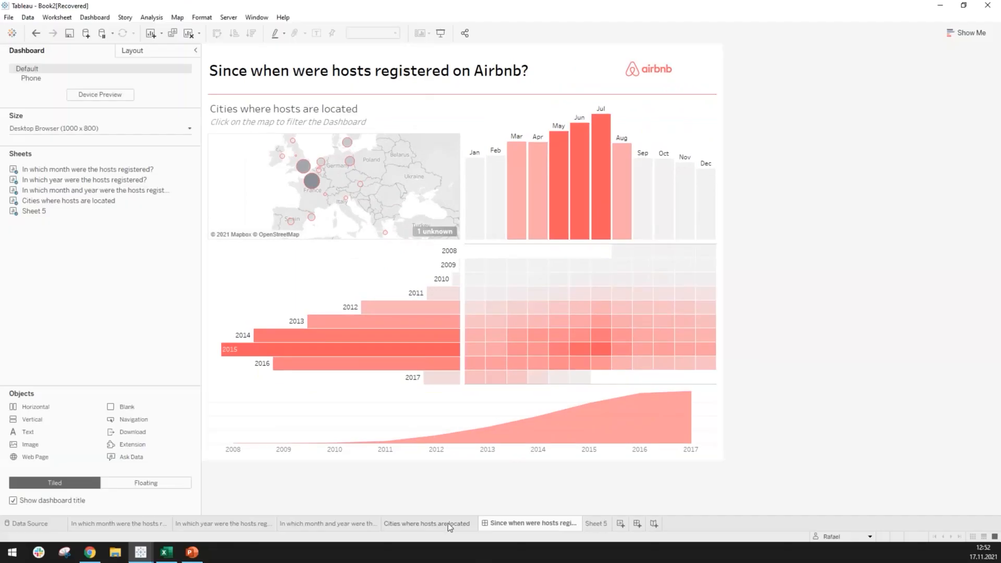
left_click(461, 524)
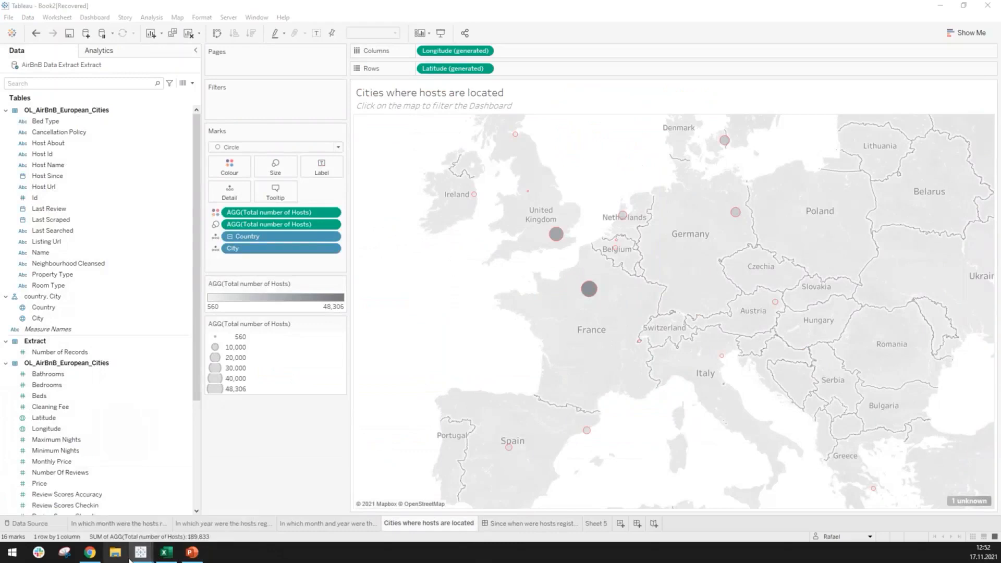
Step: Open the "Referance workbook" file from the TEST DRIVE folder on the desktop and maximize its window
left_click(90, 514)
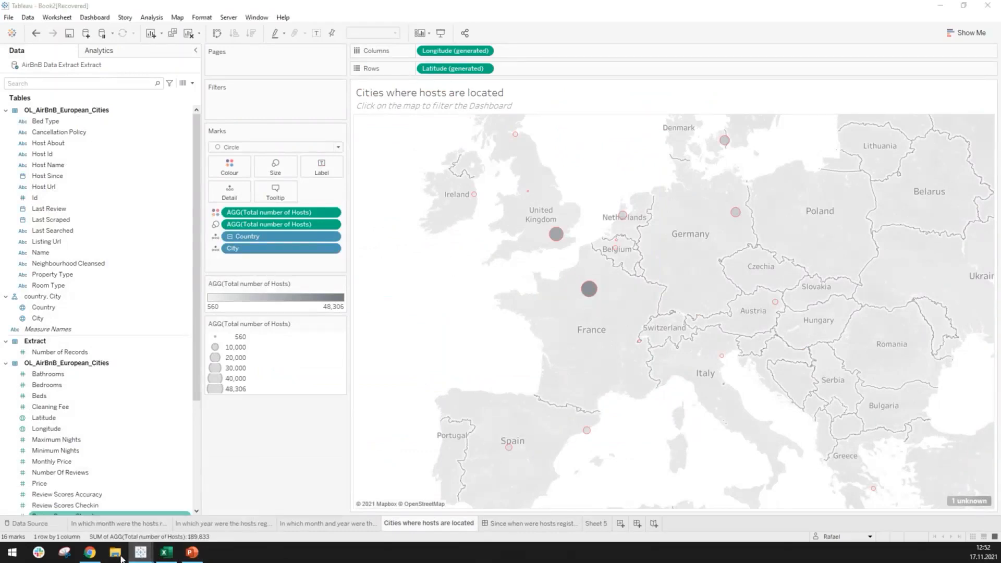
left_click(120, 558)
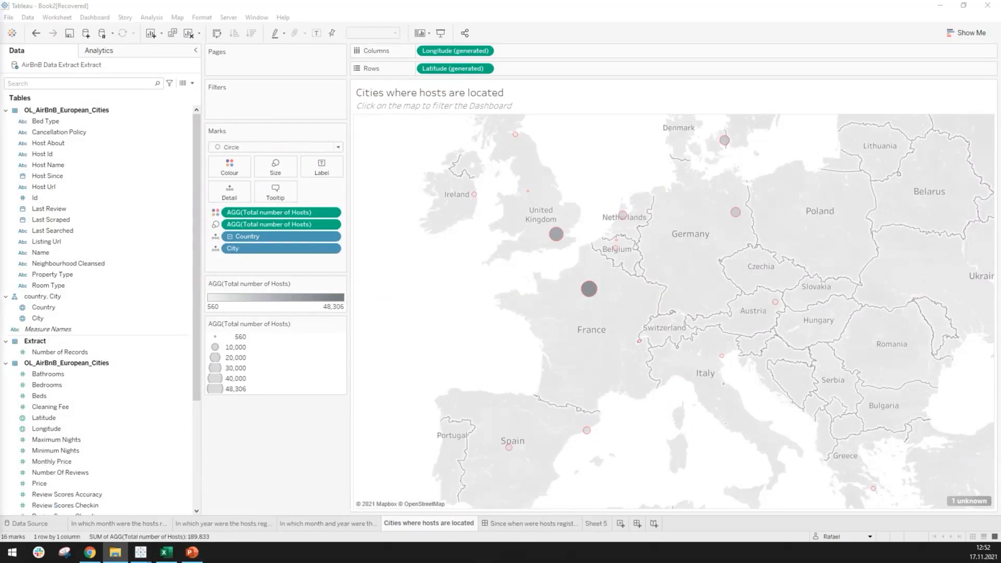
left_click(115, 552)
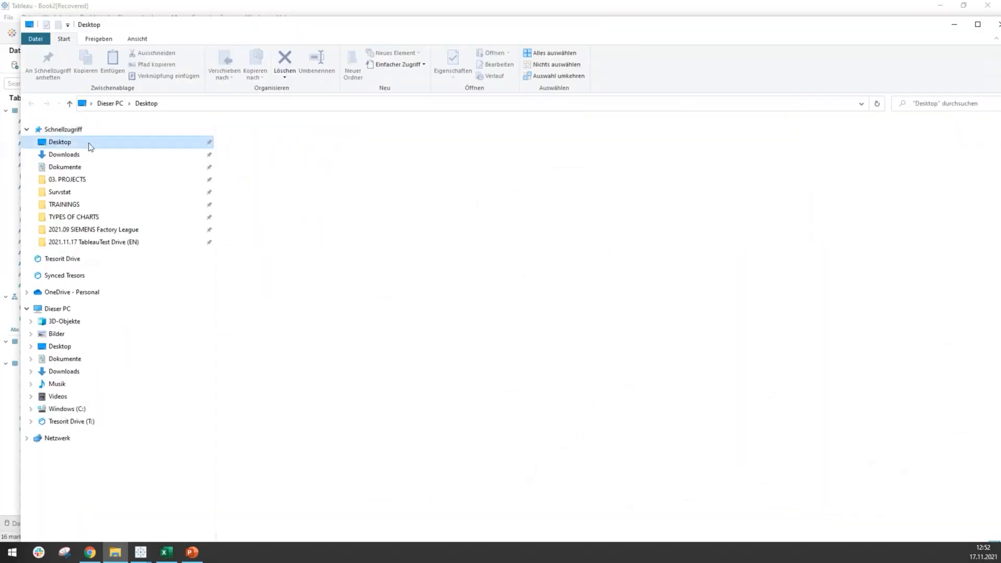
left_click(85, 142)
left_click(357, 170)
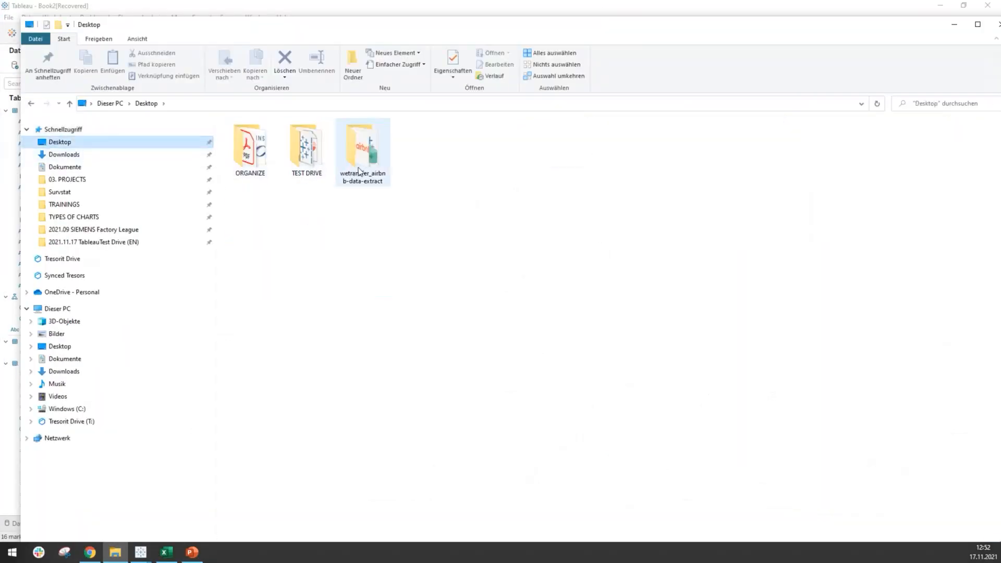
double_click(319, 166)
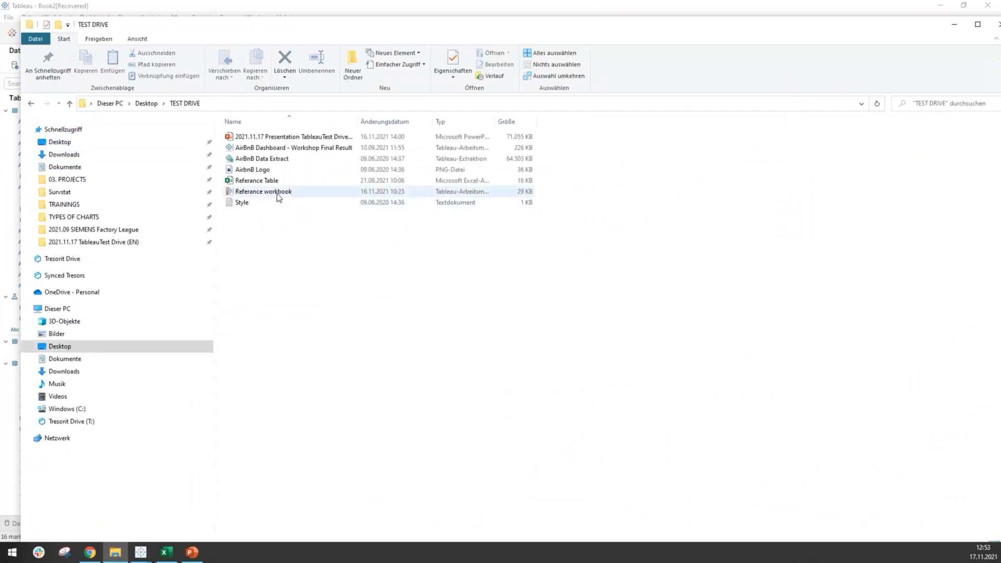
left_click(278, 197)
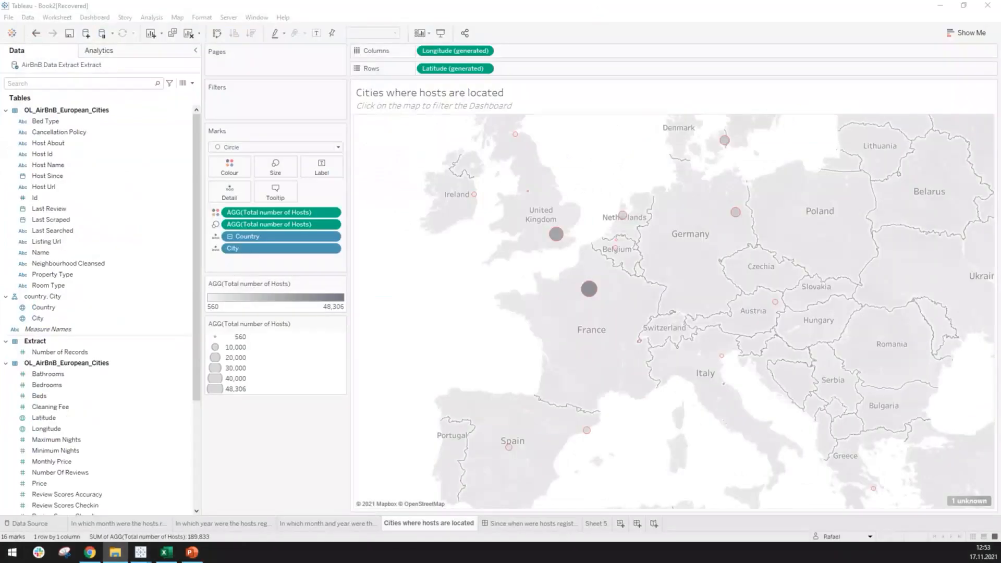
left_click(288, 462)
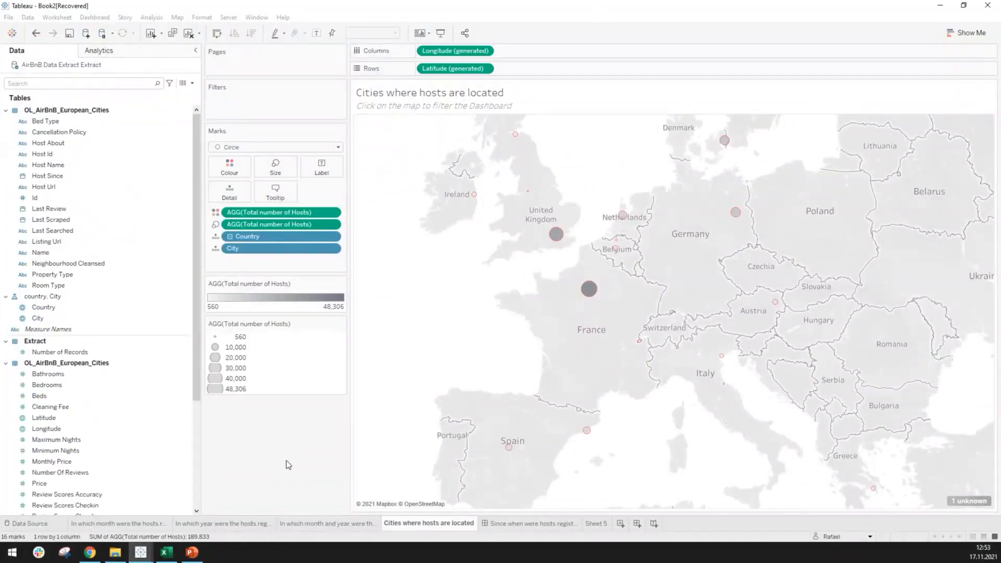
left_click(151, 552)
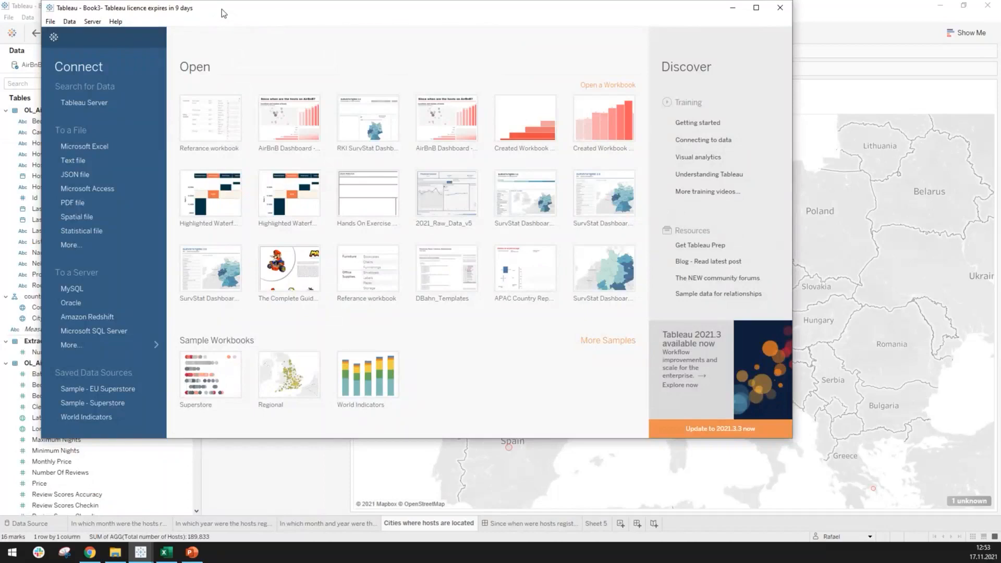
double_click(221, 9)
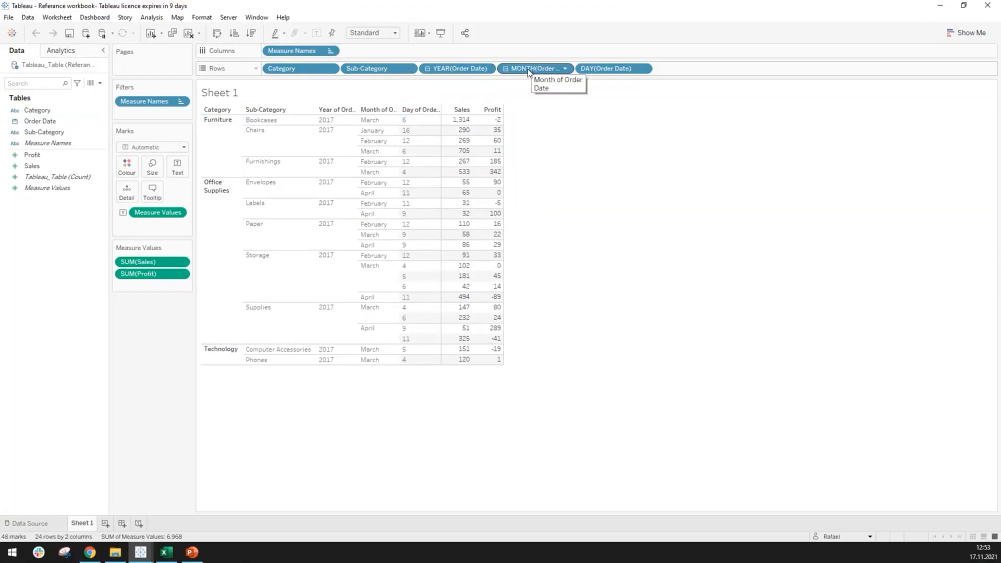
Step: Remove the month and day of Order Date and the Sub-Category field from the rows of Sheet 1
left_click_drag(531, 69, 157, 327)
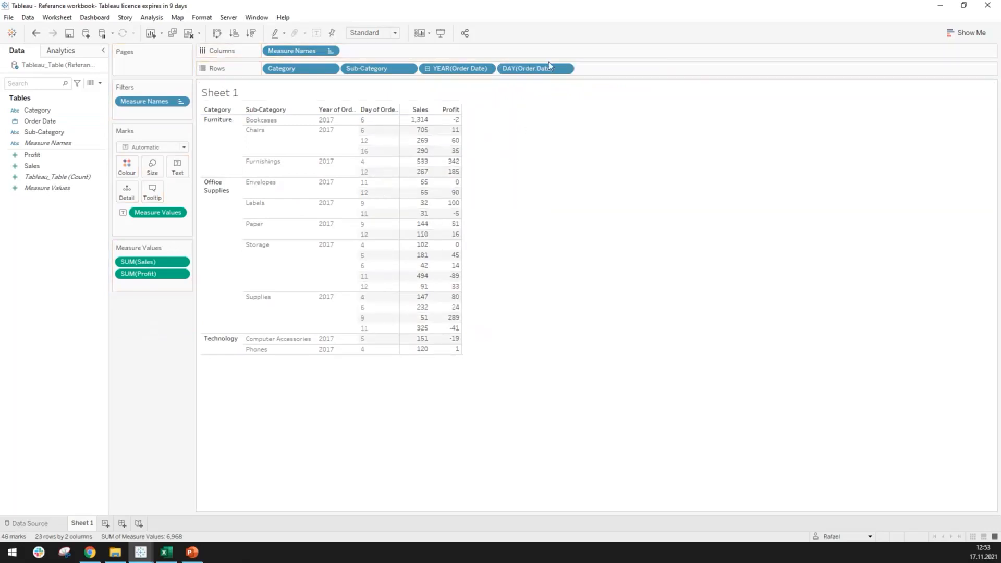
left_click_drag(542, 71, 151, 334)
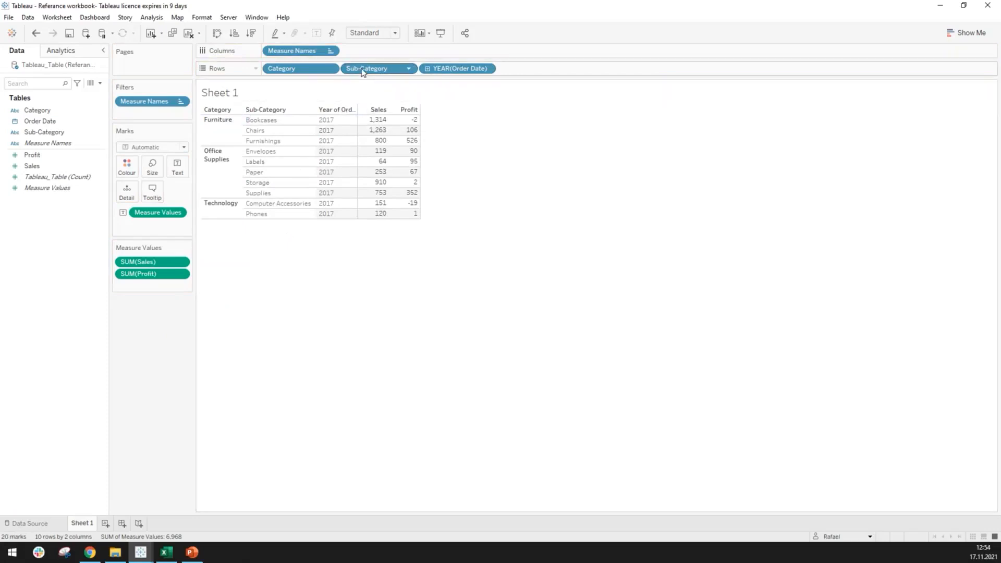
left_click_drag(364, 70, 194, 289)
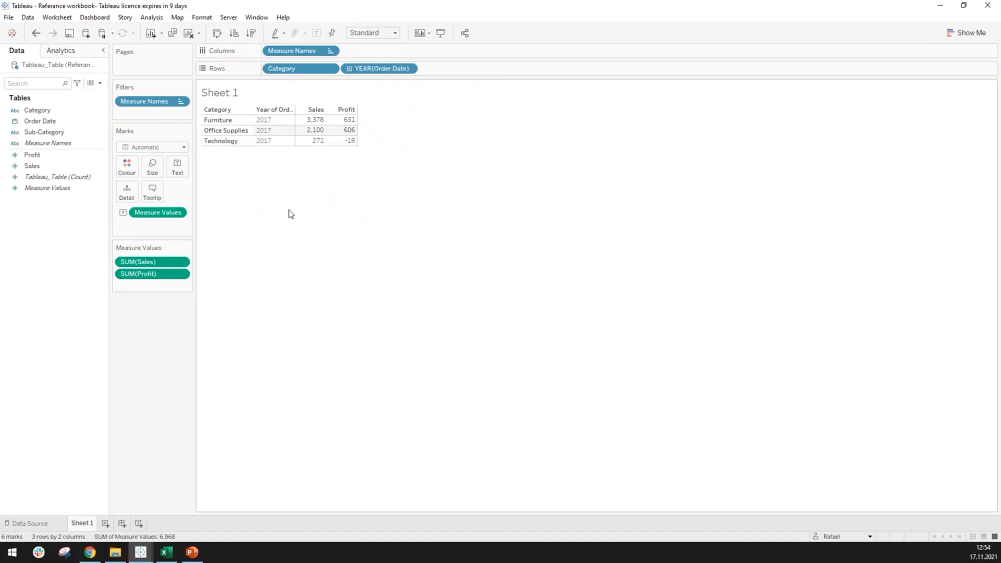
Step: Undo the removal of Sub-Category and of the Order Date day from the rows
mouse_move(305, 144)
left_click(130, 263)
left_click(173, 331)
left_click_drag(112, 224, 119, 224)
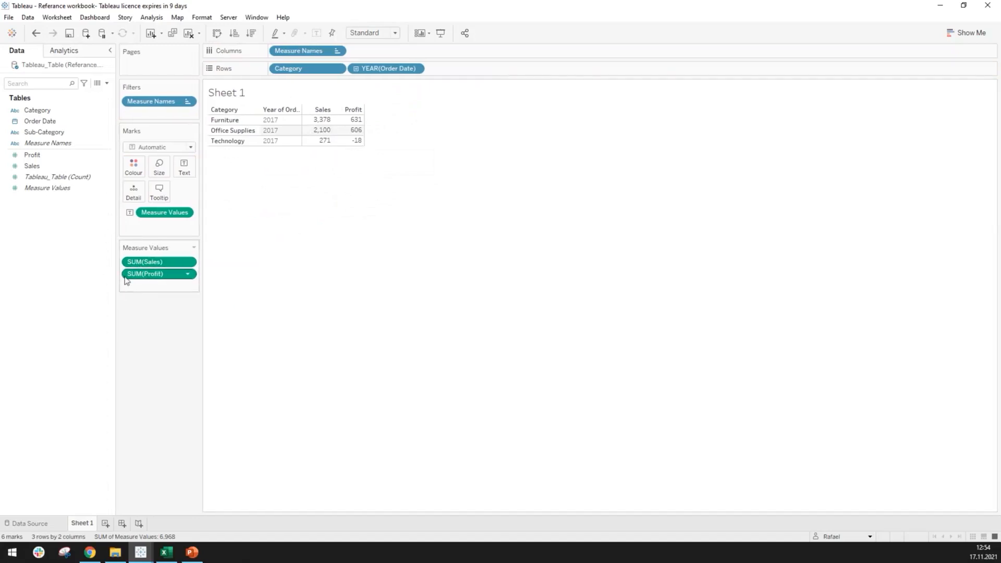
key("ctrl+z")
key("ctrl+z")
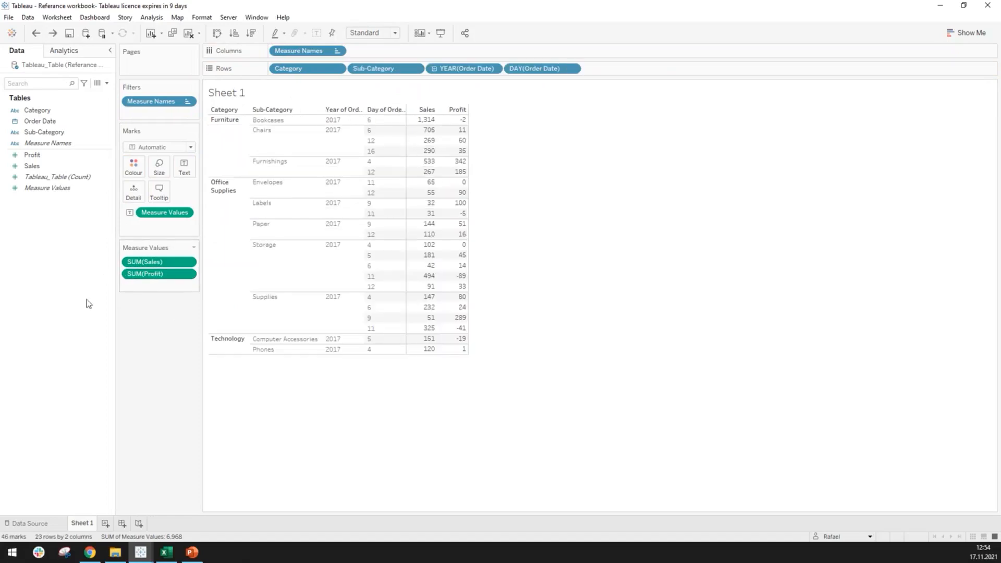
Step: Start a new calculated field and write the comment "//LOD =level of details." as its first line
left_click(107, 84)
left_click(74, 96)
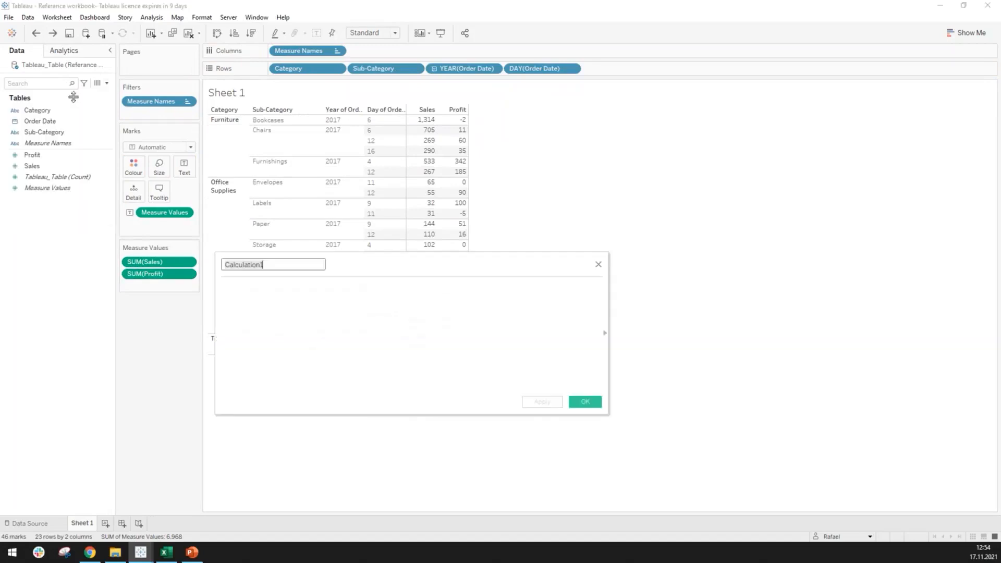
left_click(274, 294)
type("LOD -")
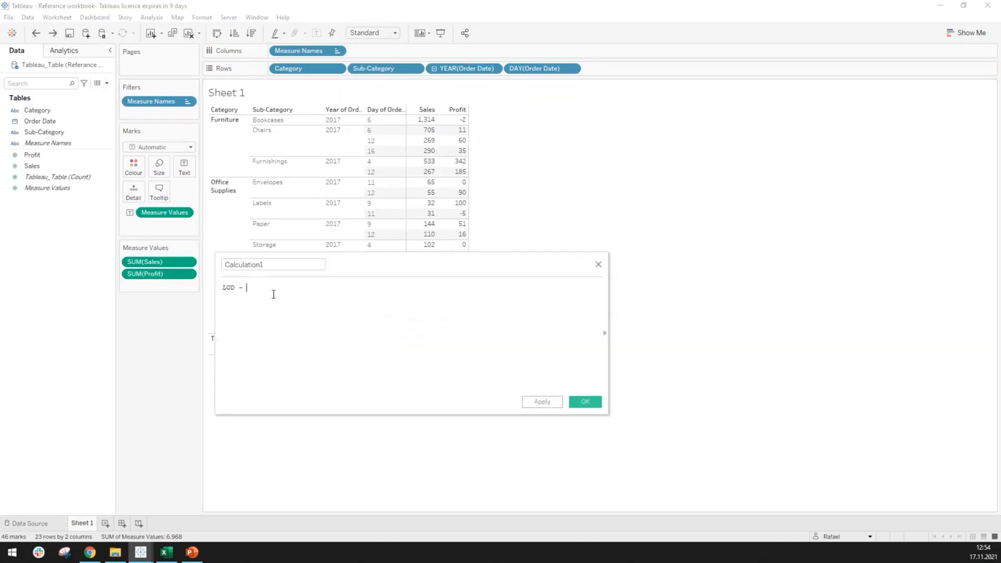
key("Home")
type("//")
key("Right")
key("Right")
key("Right")
type("=level of details.")
Step: Add a second comment line reading "// Formula to either FIX, INCLUDE or EXCLUDE." to the calculation
key("Delete")
key("Delete")
type("// Formula")
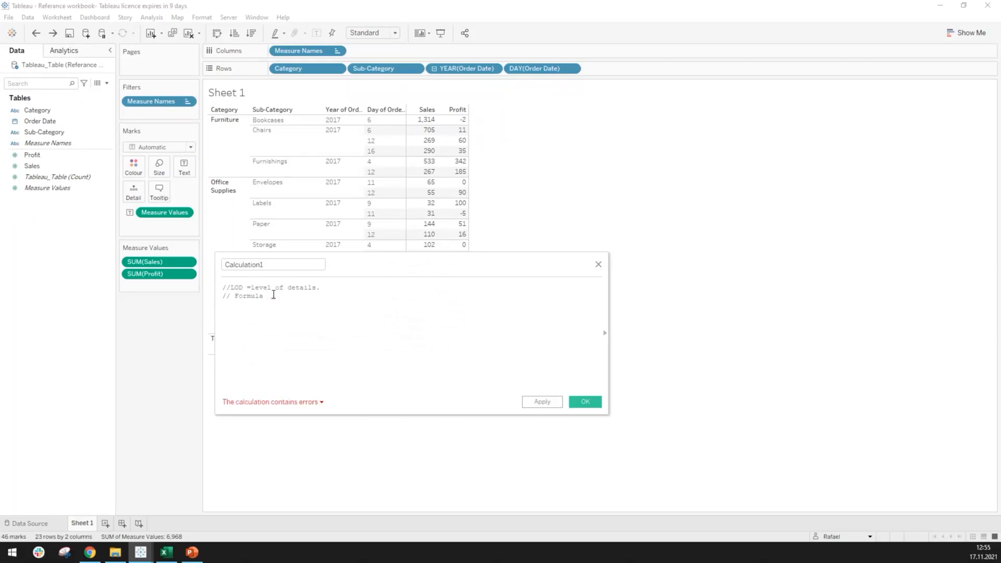
type(" to either FIX, INCLUDE or EXCLUDE.")
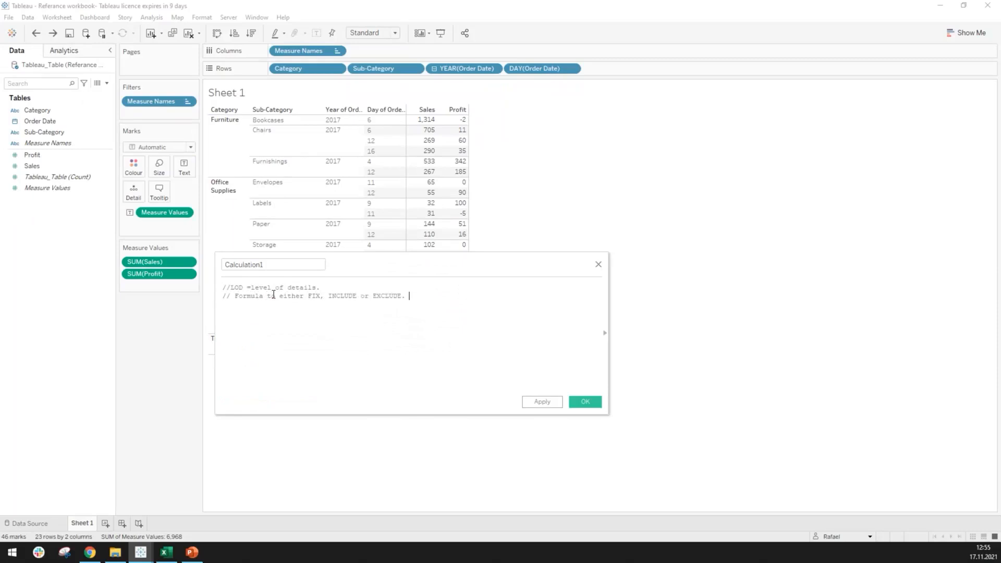
Step: Remove the space after the slashes in the second comment, start a new formula line and move the calculation editor clear of the table
left_click(231, 295)
key("Delete")
left_click(412, 302)
type(".")
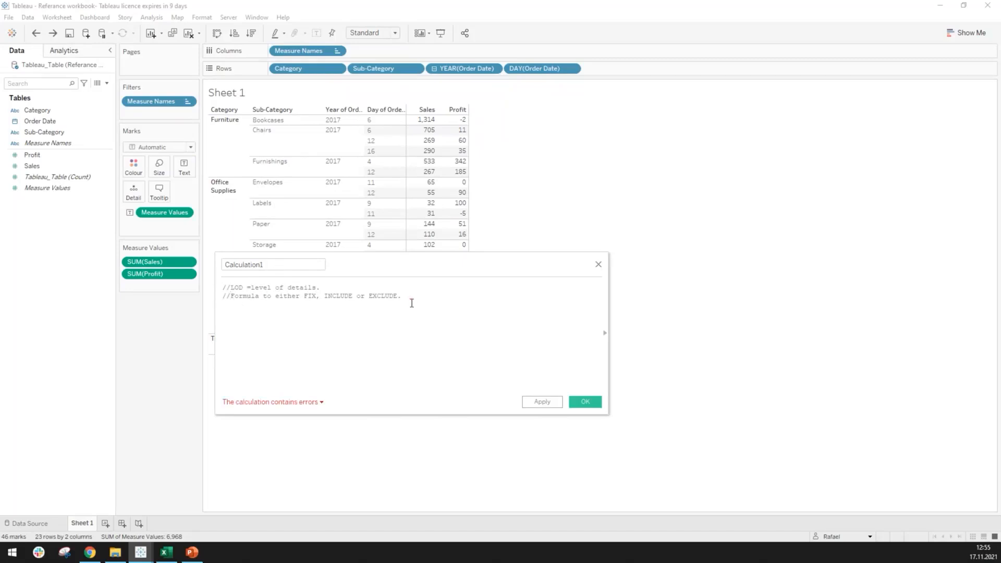
key("Return")
left_click_drag(469, 258, 455, 351)
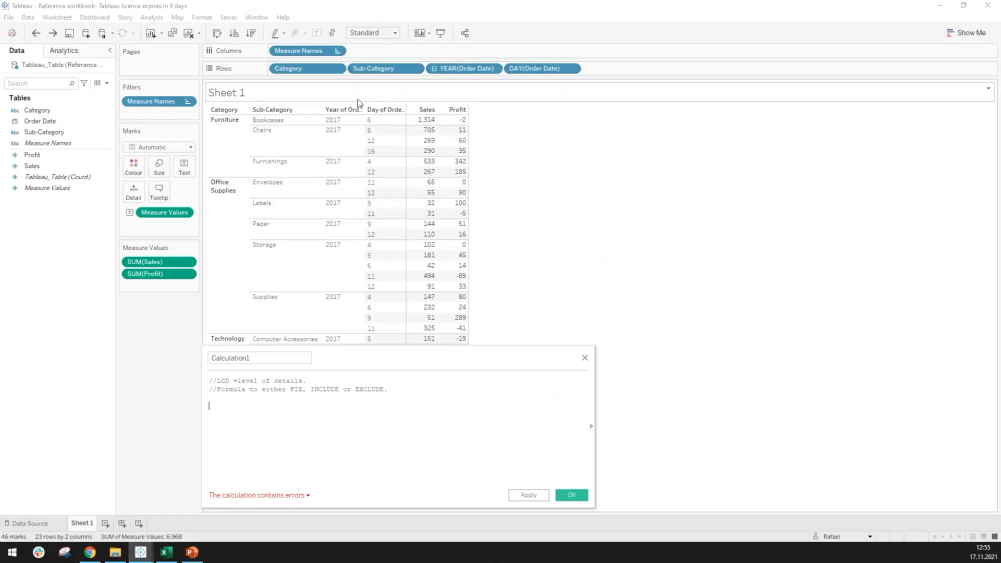
left_click_drag(416, 356, 416, 354)
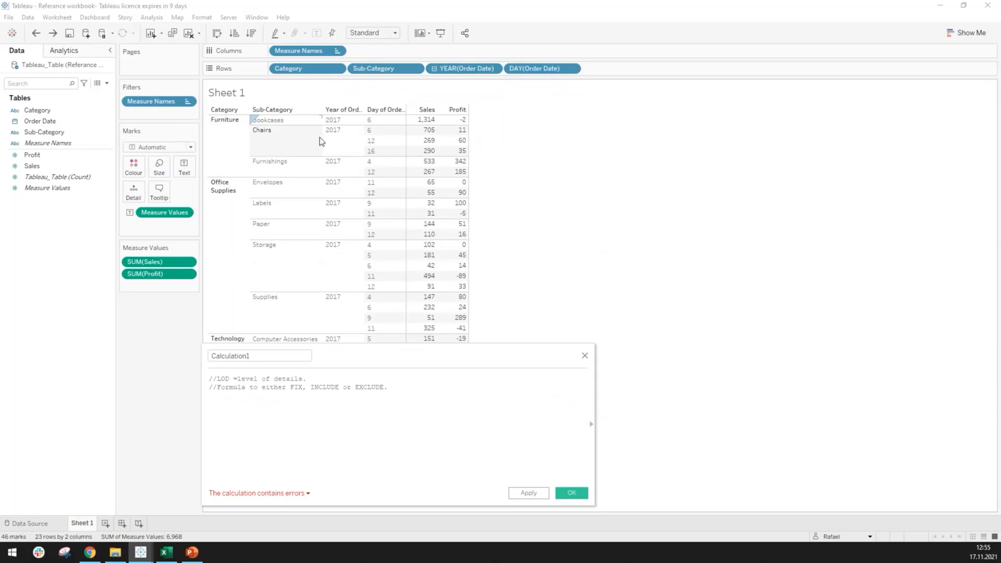
mouse_move(443, 141)
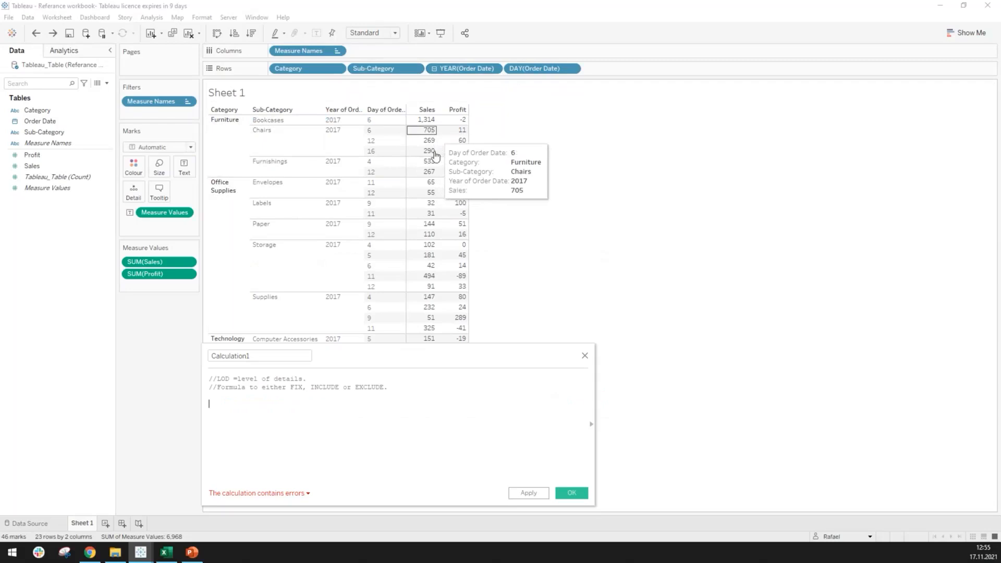
left_click_drag(359, 355, 370, 309)
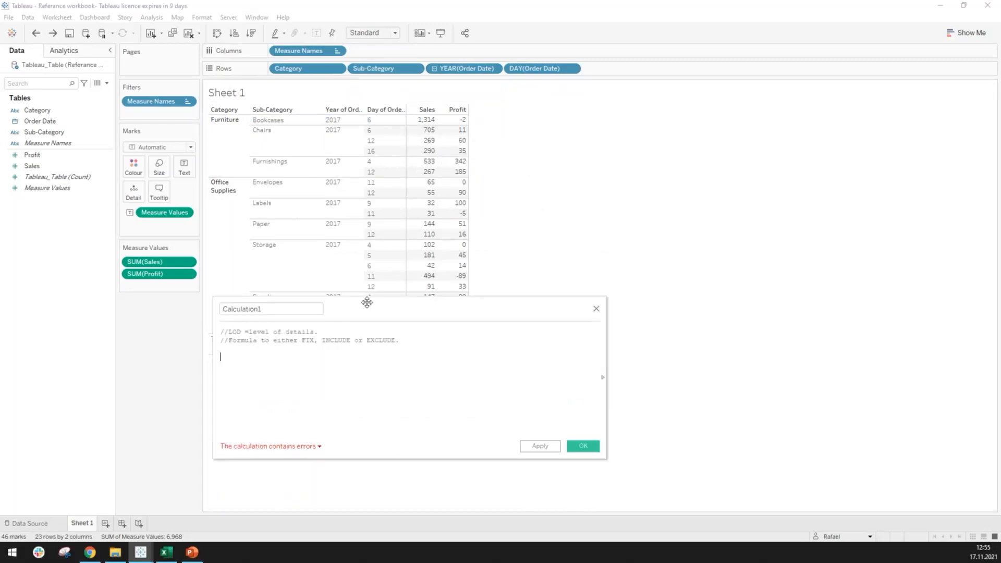
Step: Begin the level-of-detail formula with "{ FIXED [Sub-Category]:" below the comments
type("FIXED")
key("BackSpace")
key("BackSpace")
key("BackSpace")
key("BackSpace")
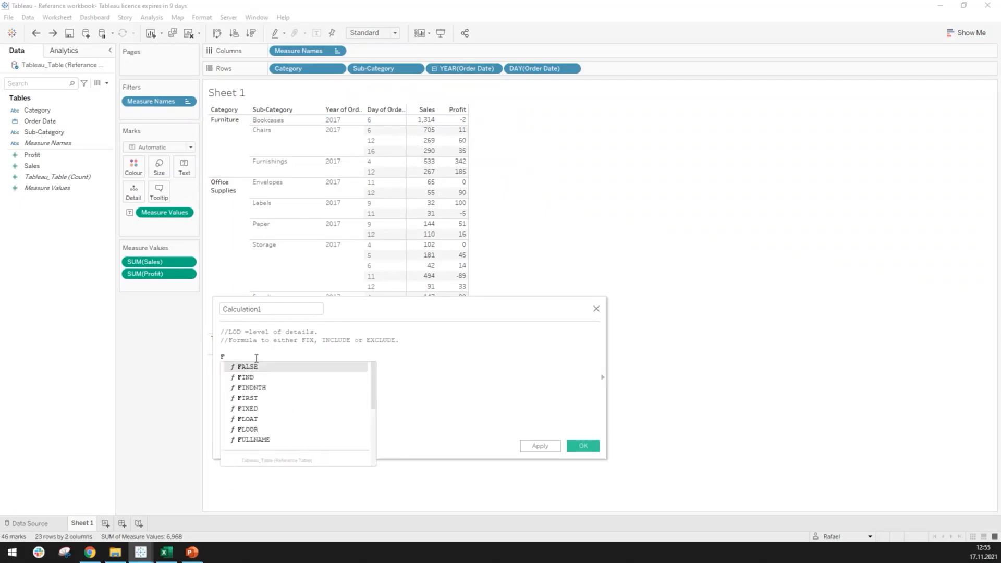
type("ixe")
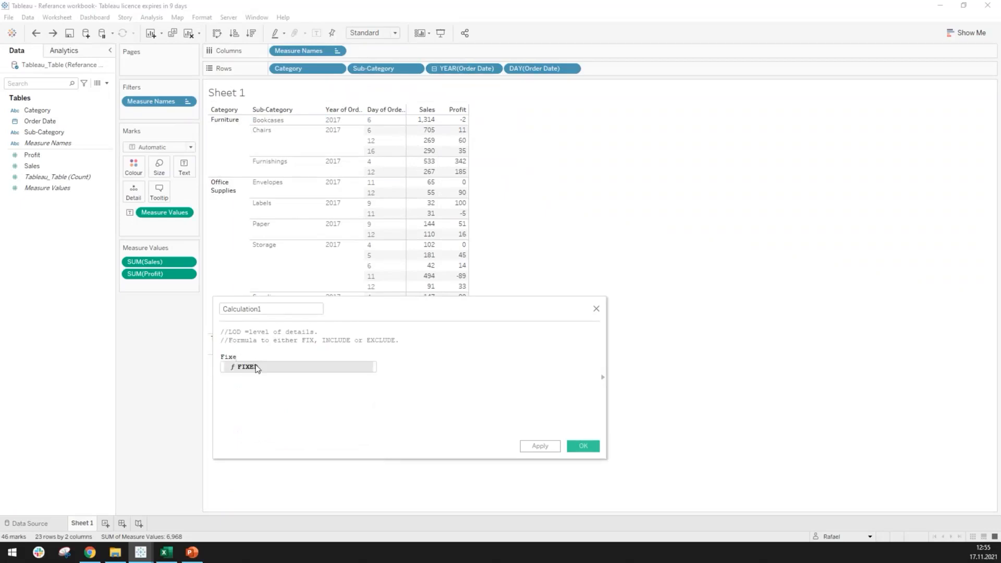
left_click(256, 367)
type(": ")
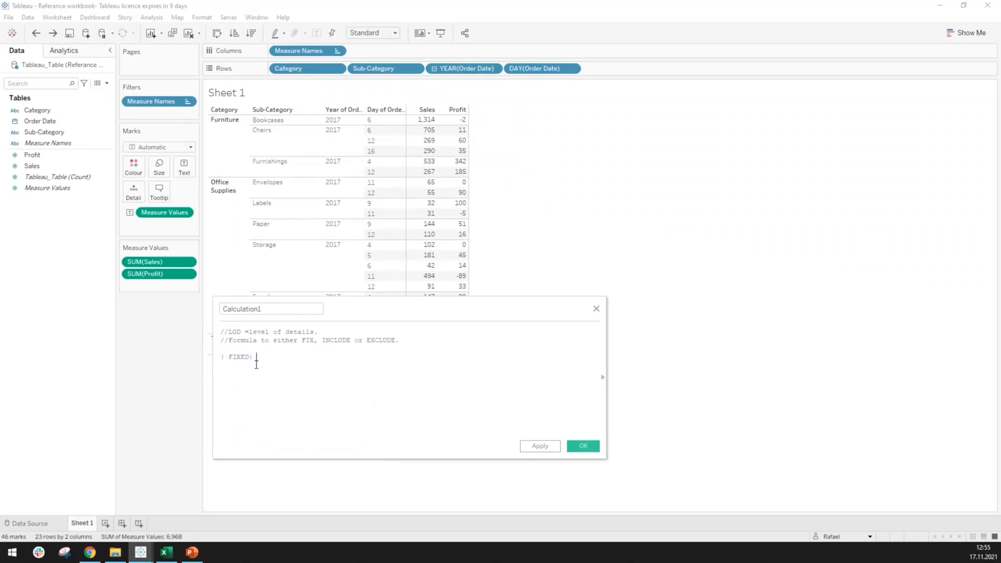
type("[Su")
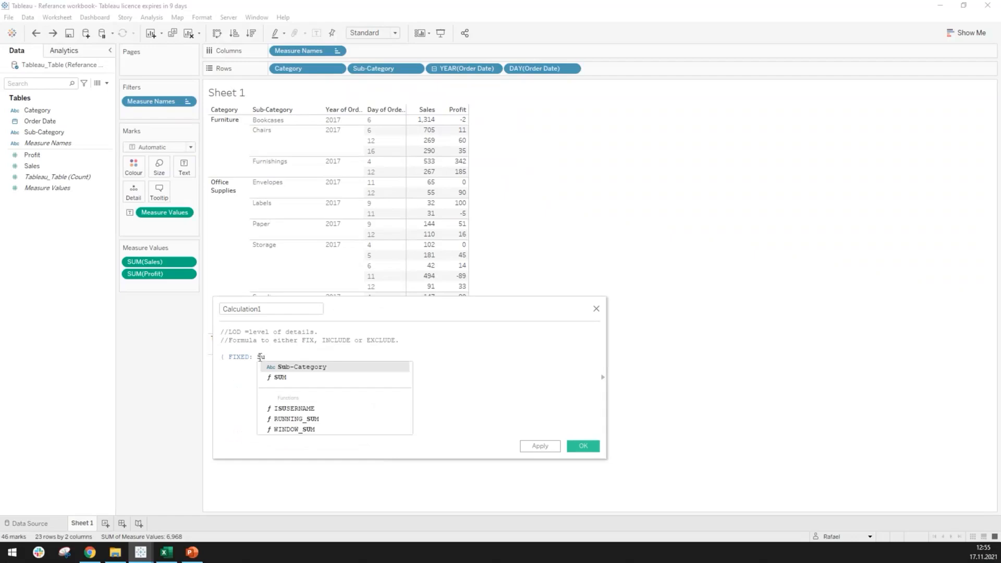
left_click(312, 366)
type(":")
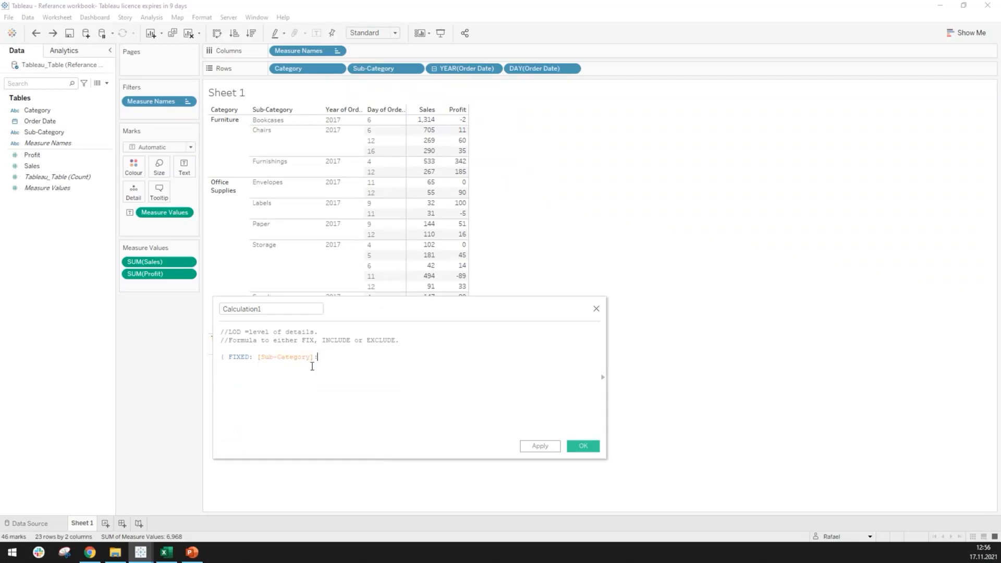
left_click(255, 357)
key("BackSpace")
Step: Add AVG([Sales]) on the line below the FIXED clause and put the closing brace on its own line
left_click(330, 356)
key("Return")
type("AVG")
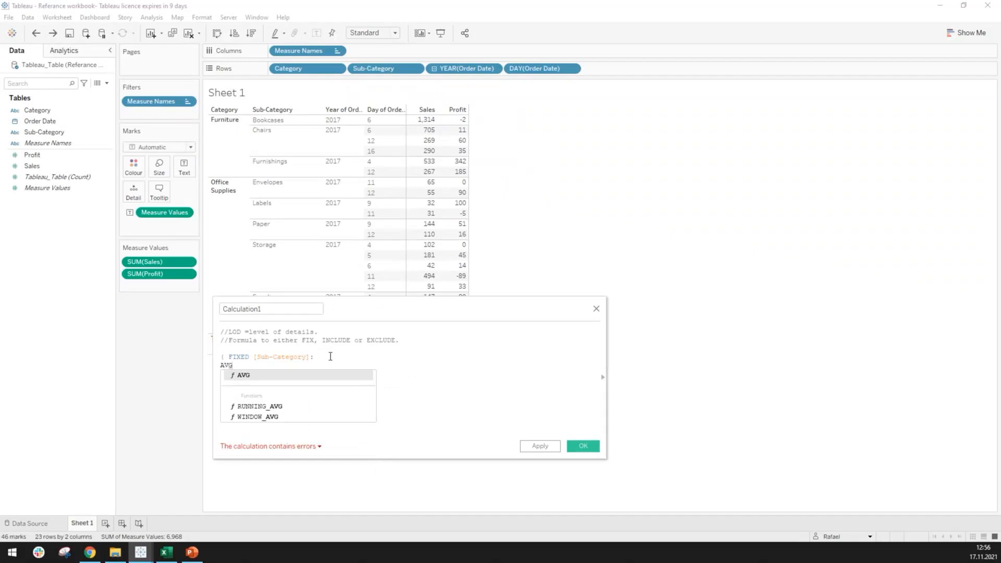
left_click(321, 375)
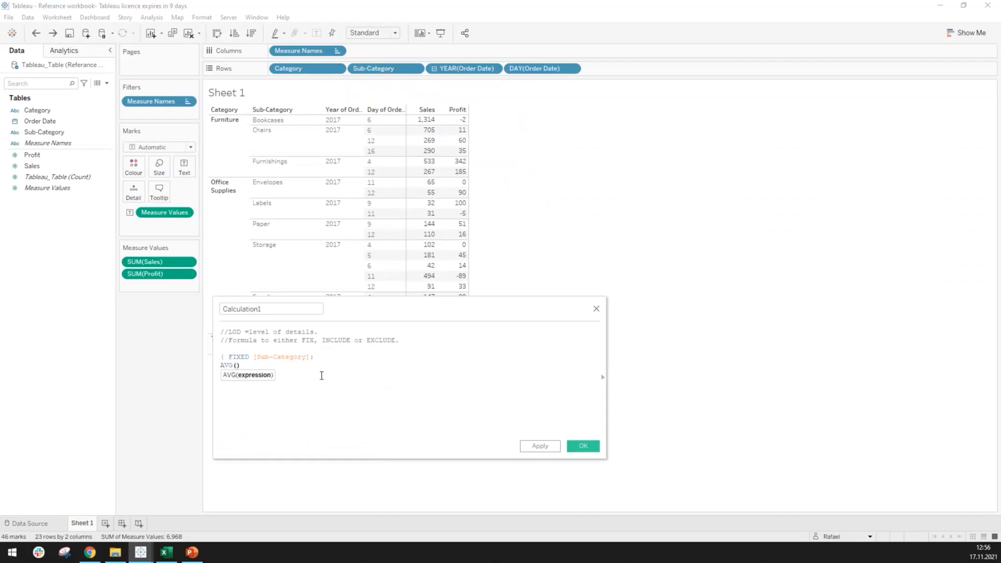
type("(Sal")
left_click(321, 376)
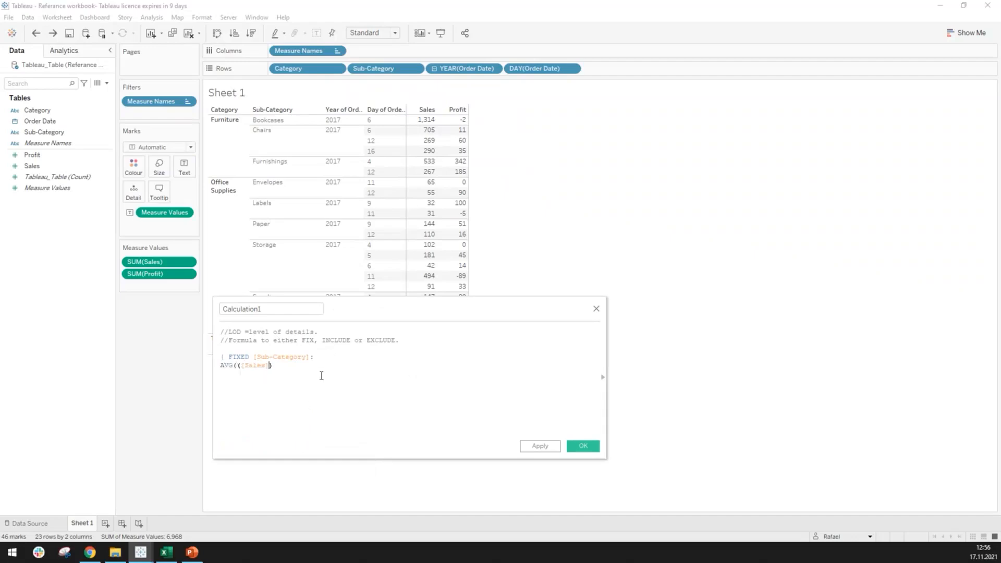
type(")")
key("BackSpace")
key("Return")
type("}")
key("Right")
key("Right")
key("Delete")
Step: Indent the AVG([Sales]) line and save the calculated field
key("Home")
key("Tab")
left_click_drag(239, 375, 212, 349)
left_click(259, 380)
left_click(578, 445)
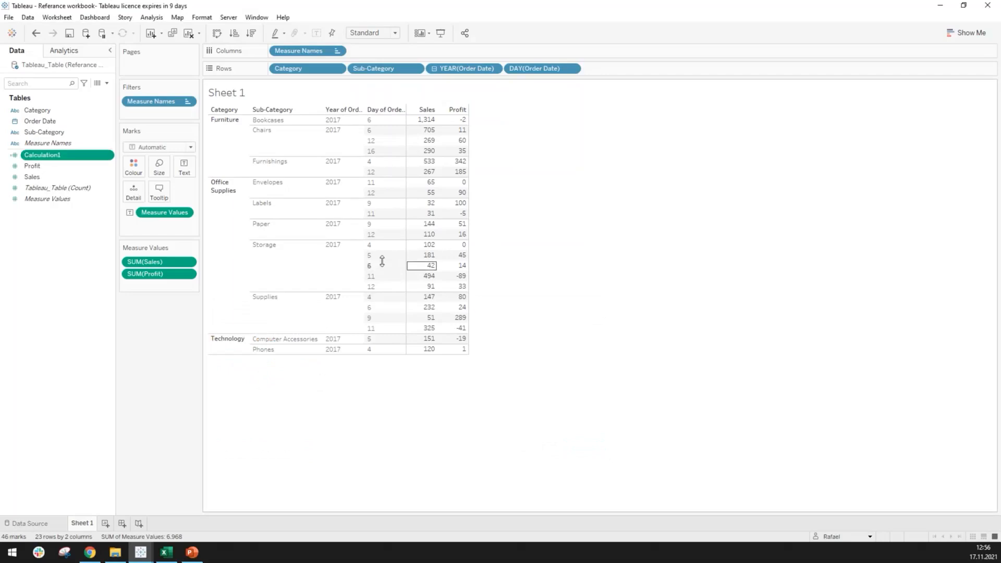
Step: Remove Sub-Category and the year and day of Order Date from the rows, keeping only Category
left_click(400, 73)
key("Delete")
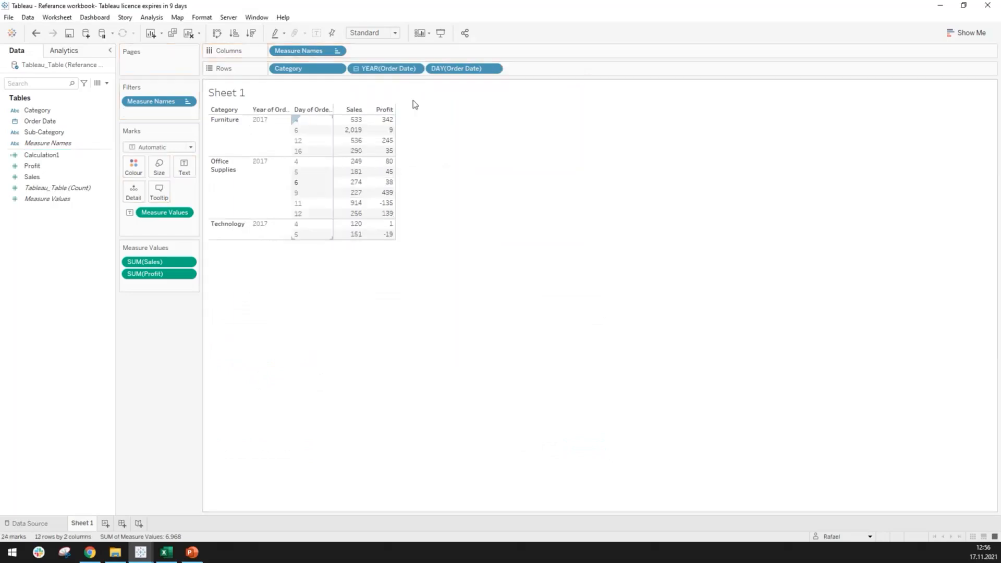
left_click(397, 73)
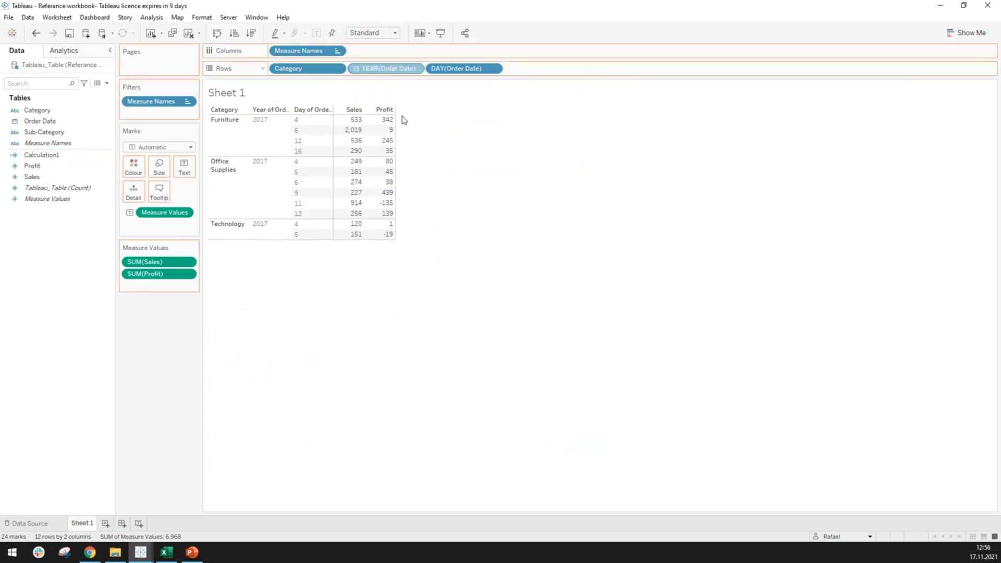
key("Delete")
left_click_drag(375, 71, 176, 328)
Step: Add Calculation1 to the Sheet 1 table as a measure and widen the value columns to fit its header
left_click(44, 156)
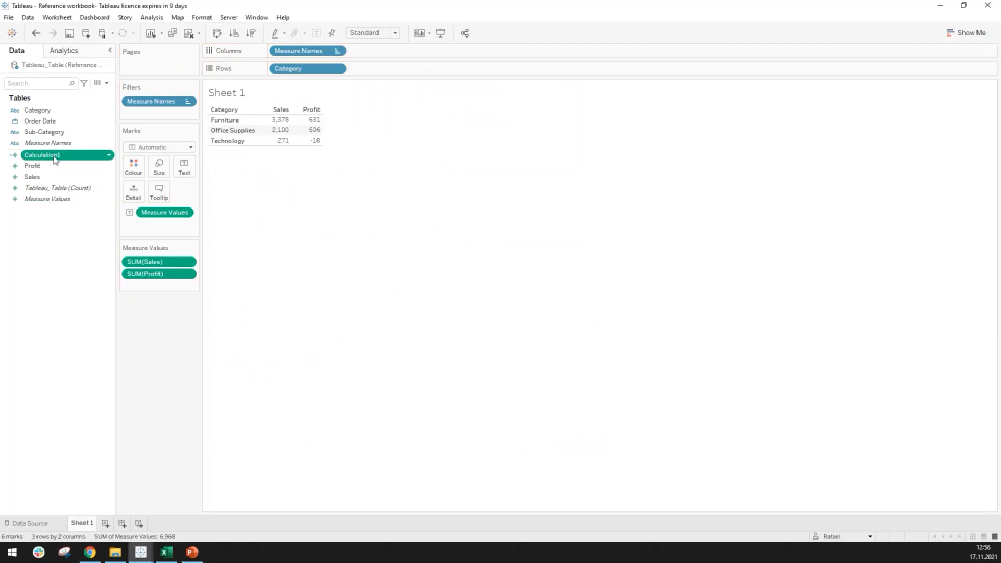
left_click_drag(56, 160, 280, 127)
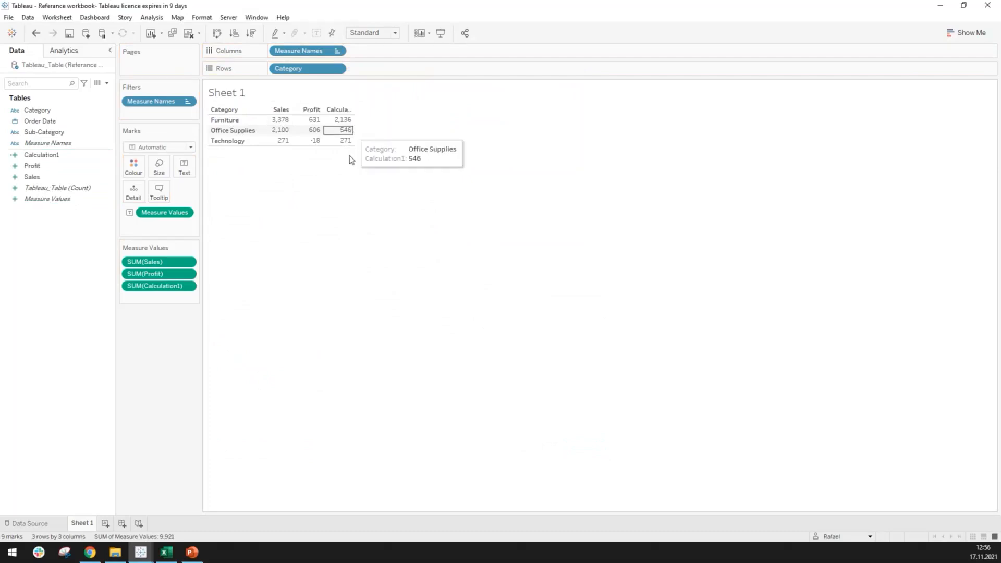
left_click_drag(354, 131, 392, 132)
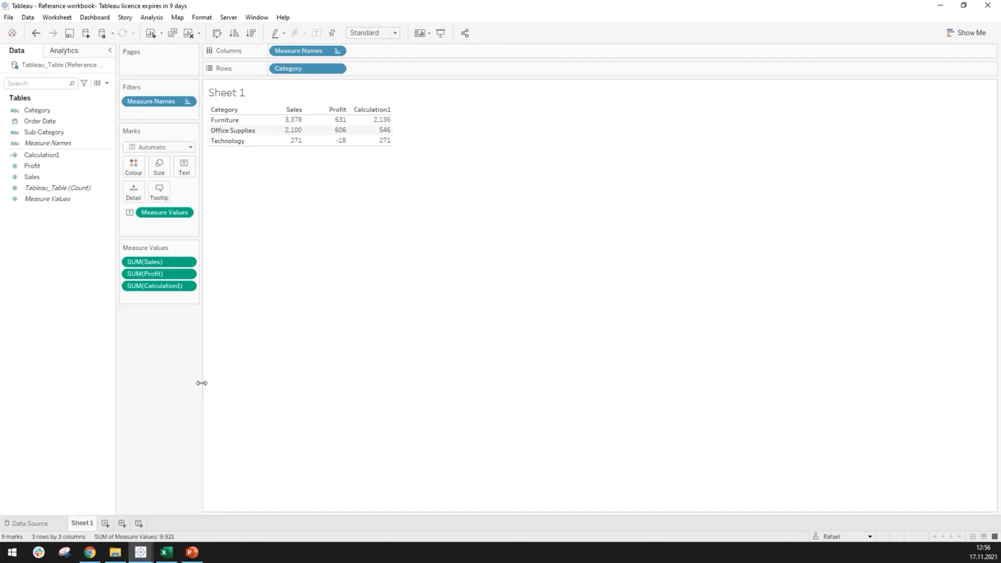
left_click_drag(202, 383, 211, 384)
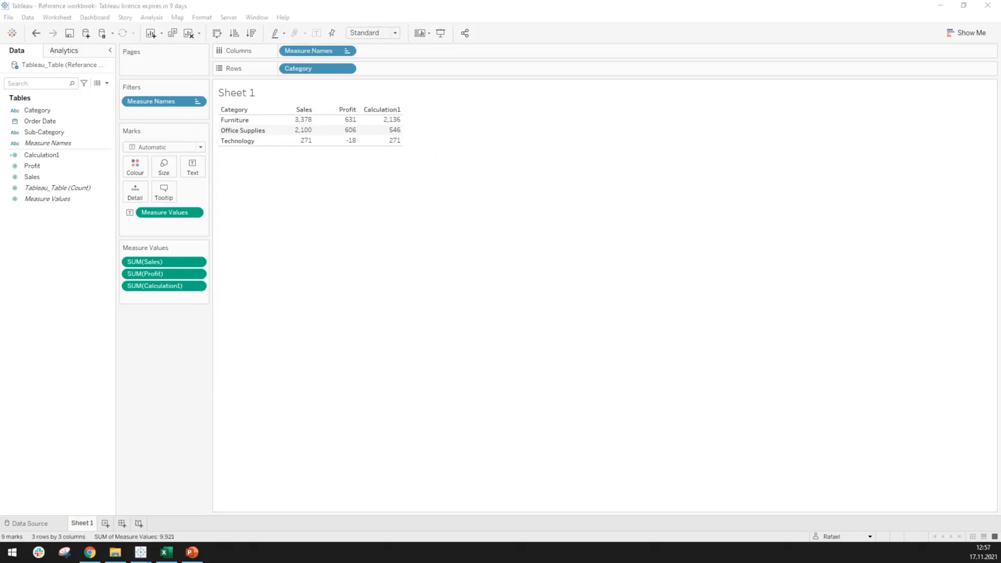
left_click(680, 251)
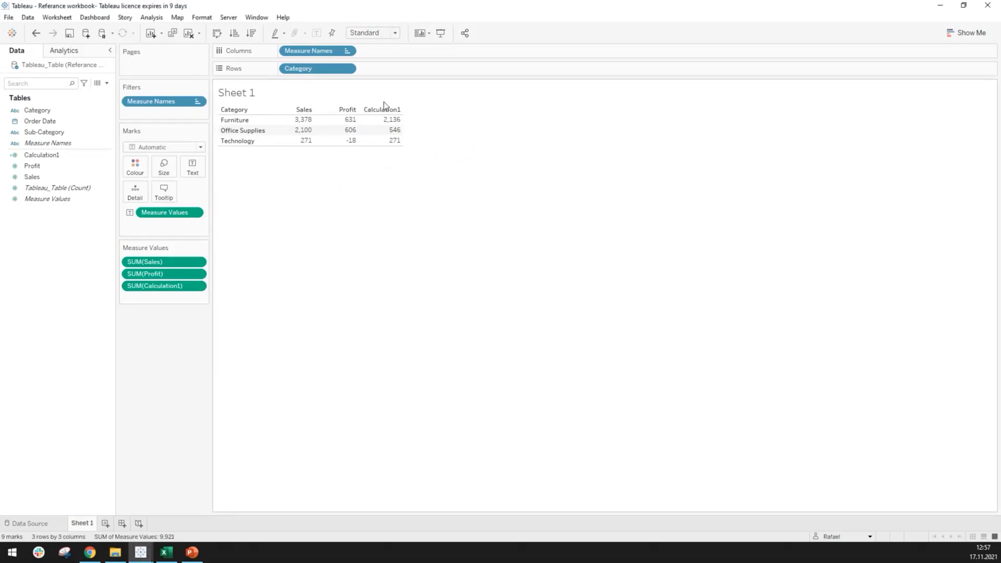
Step: Open Calculation1 for editing, enter "LOD Formula (FIXED)" as its name and highlight the FIXED expression
right_click(109, 155)
left_click(134, 215)
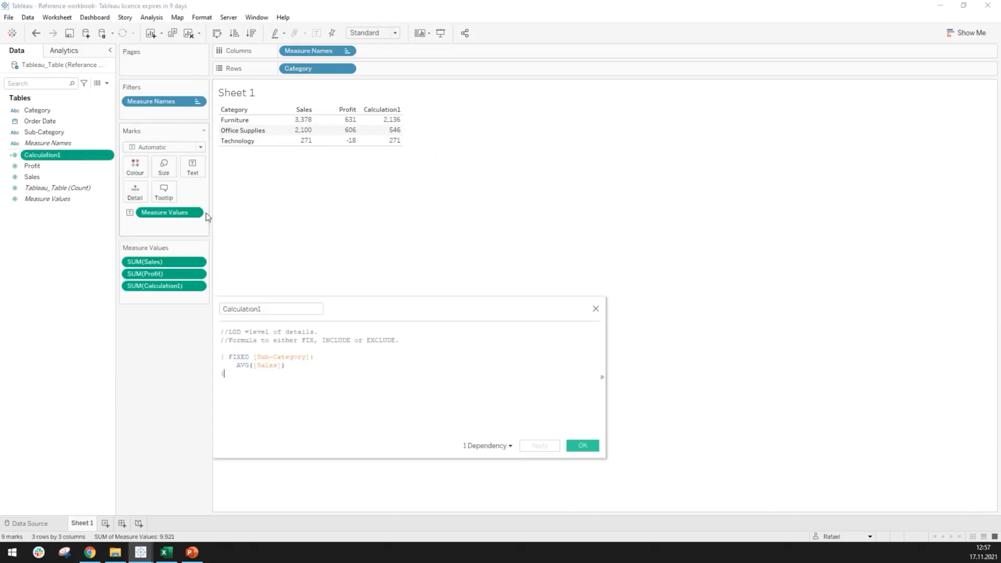
double_click(244, 309)
type("L")
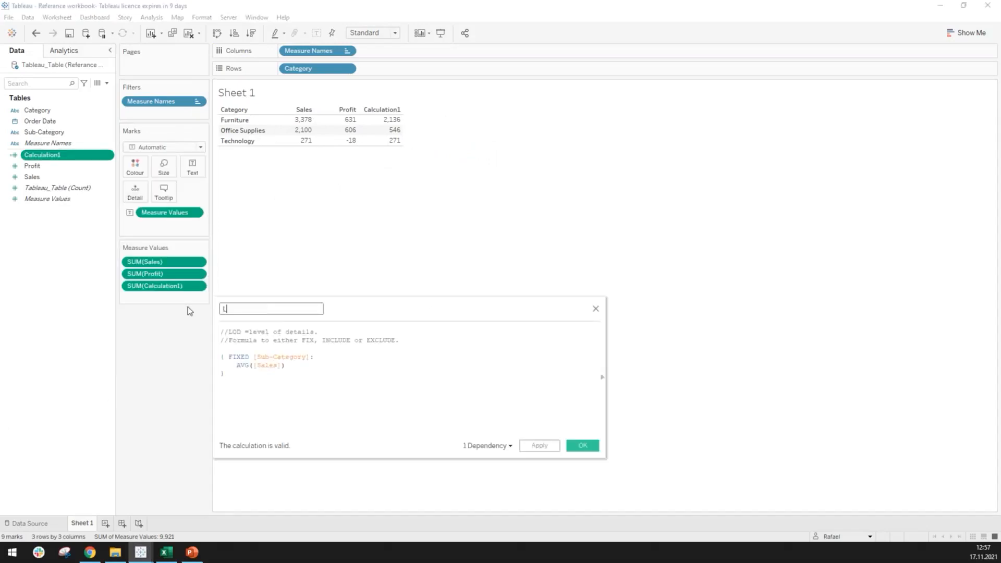
type("OD Formula (FIXED)")
left_click(260, 384)
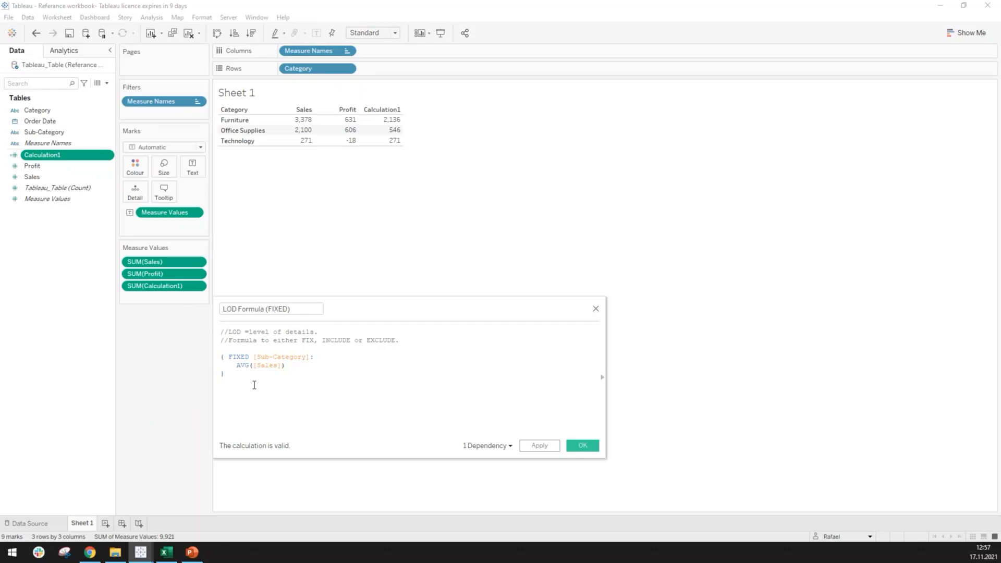
left_click_drag(249, 375, 223, 356)
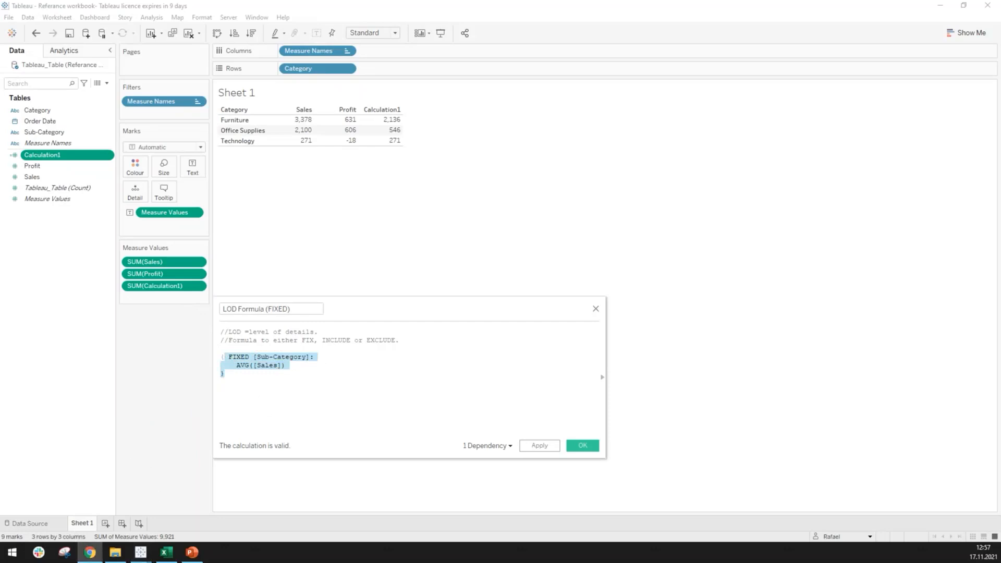
Step: Switch to Chrome and open the bookmarked Tableau Tim YouTube channel in a new tab
left_click_drag(0, 9, 146, 6)
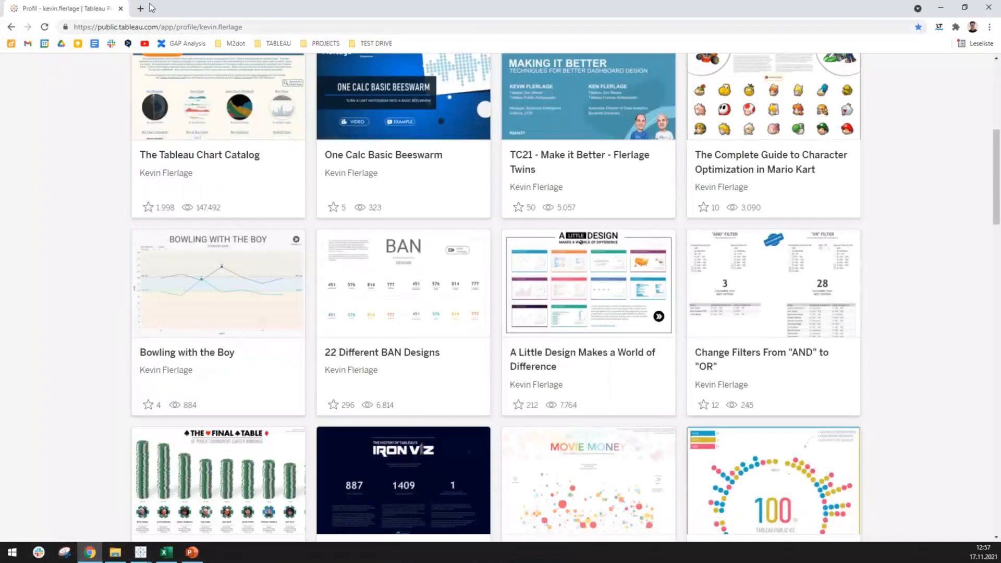
key("ctrl+t")
left_click(385, 45)
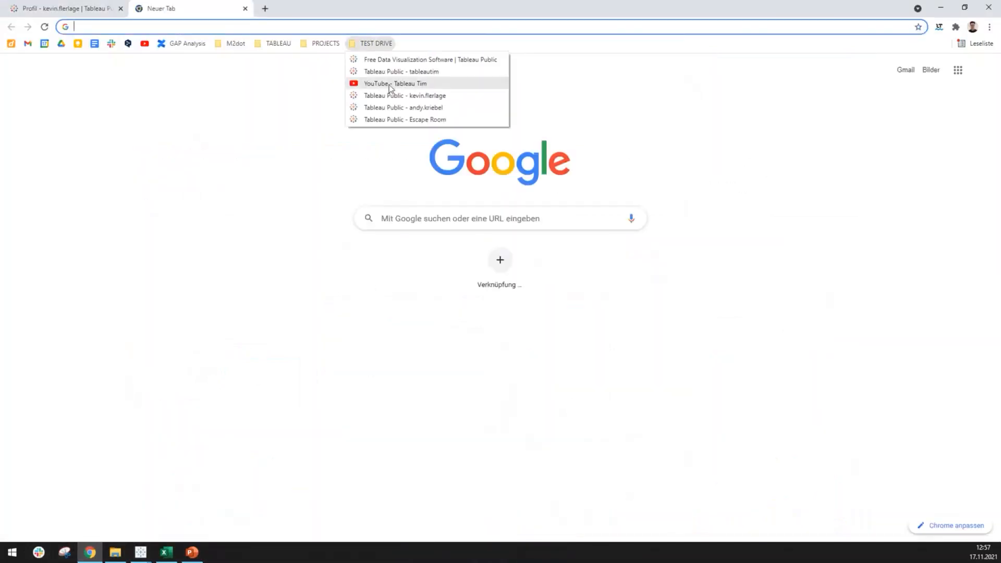
left_click(390, 85)
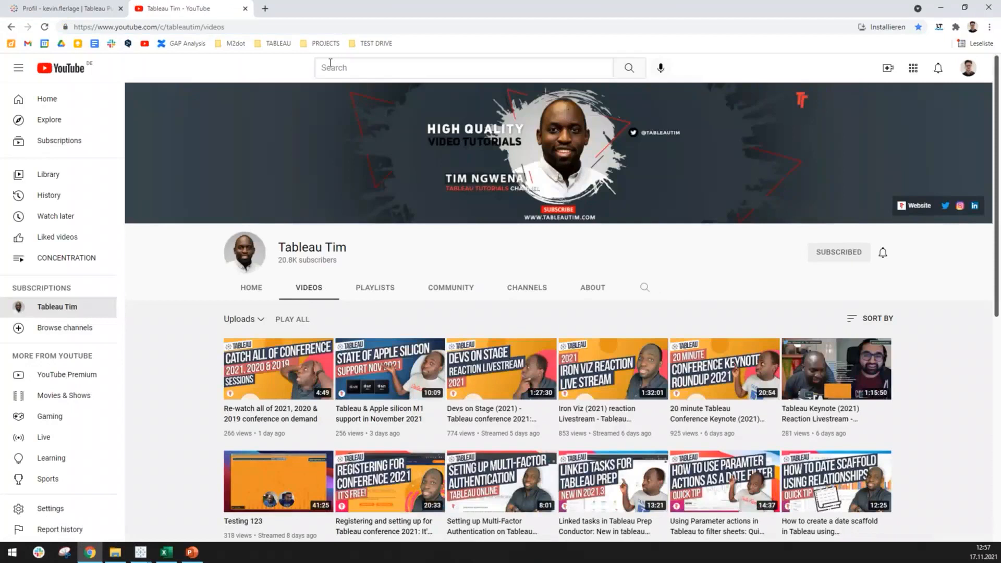
Step: Search YouTube for "Tableau tim LOD", look through the level-of-detail videos and close the tab
left_click(330, 62)
type("Tableau tim ")
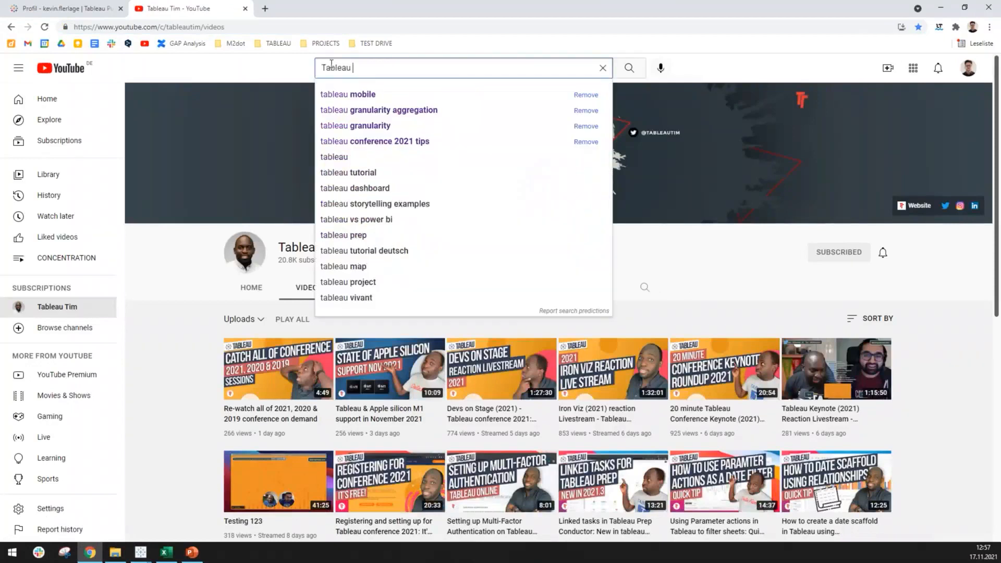
type("LOD")
key("Return")
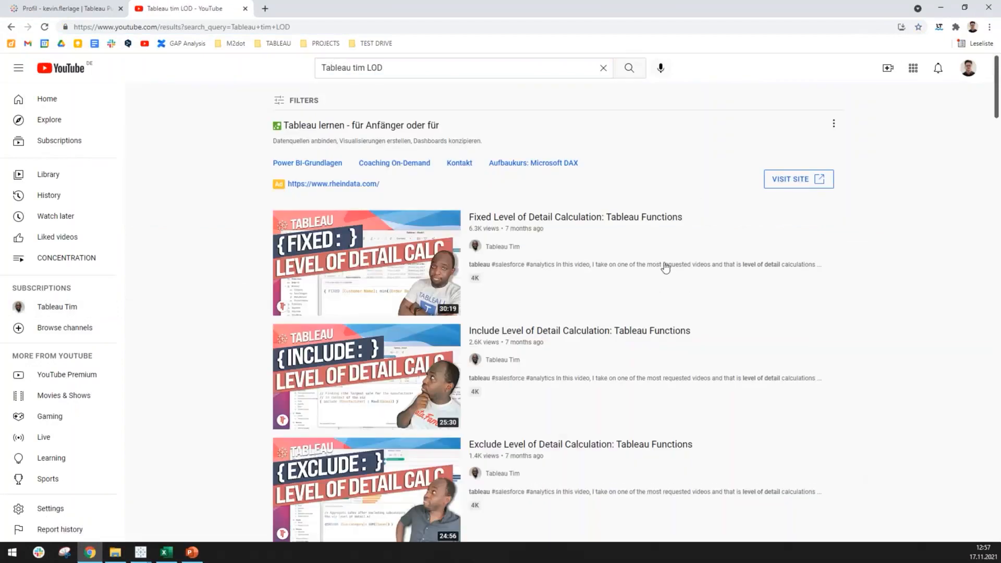
scroll(357, 324, "down", 1)
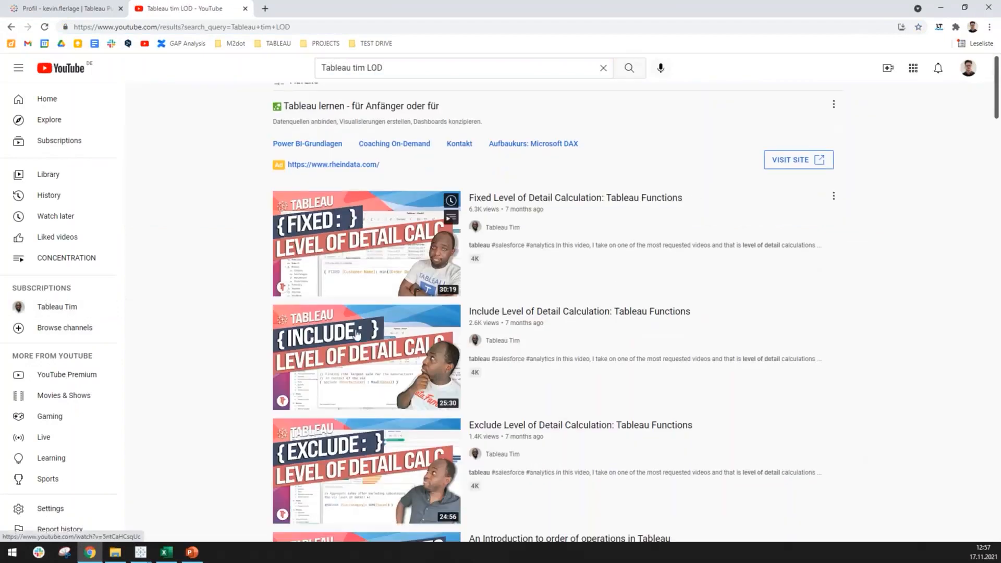
scroll(357, 334, "down", 1)
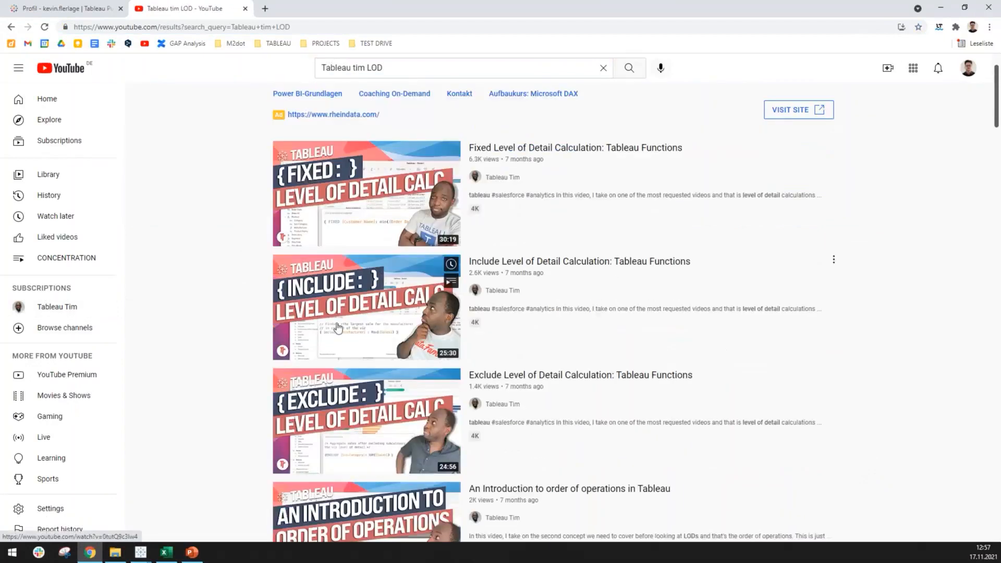
scroll(324, 423, "down", 1)
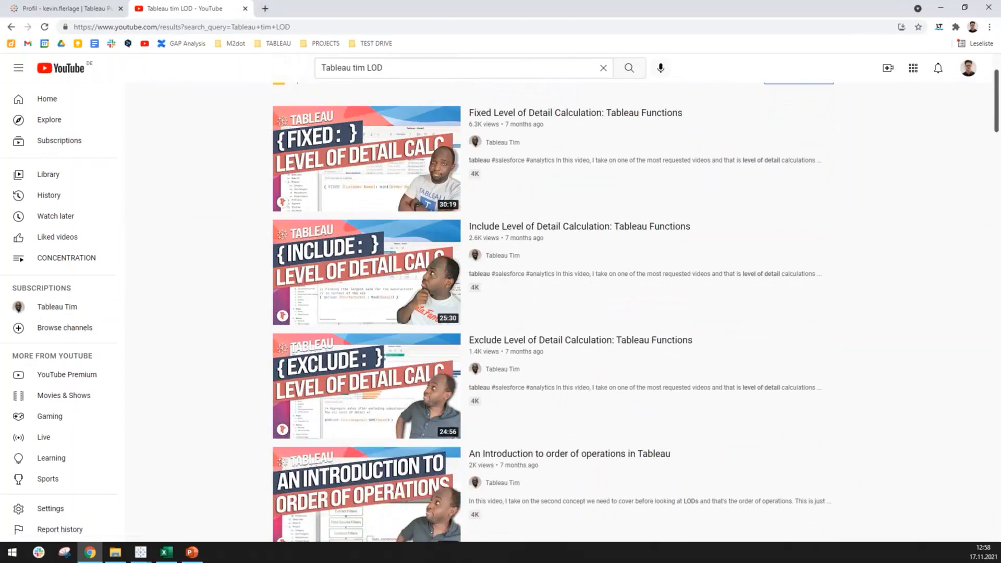
key("ctrl+w")
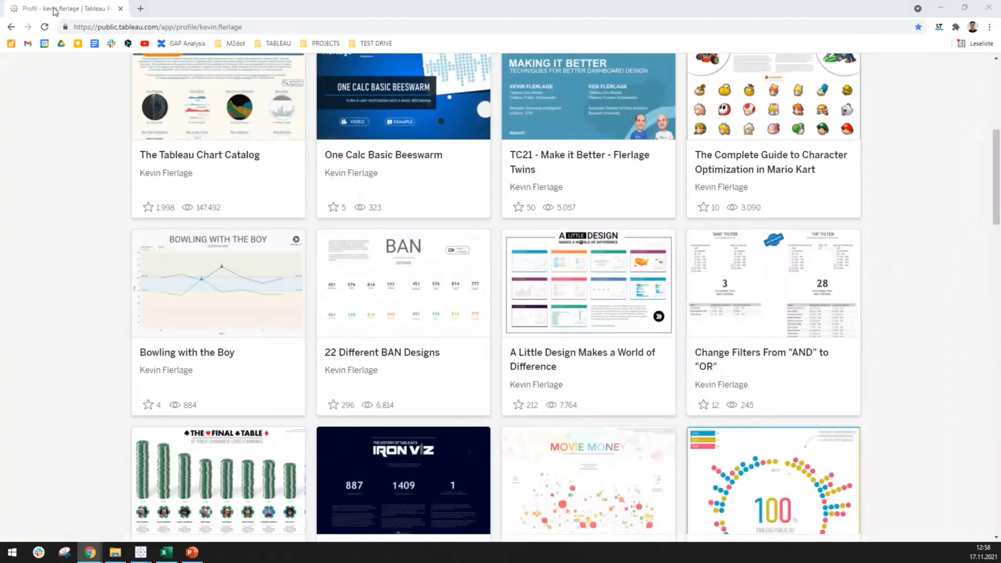
Step: Return to the Tableau workbook, close the calculation editor without saving and go to the data source page
left_click_drag(53, 7, 0, 6)
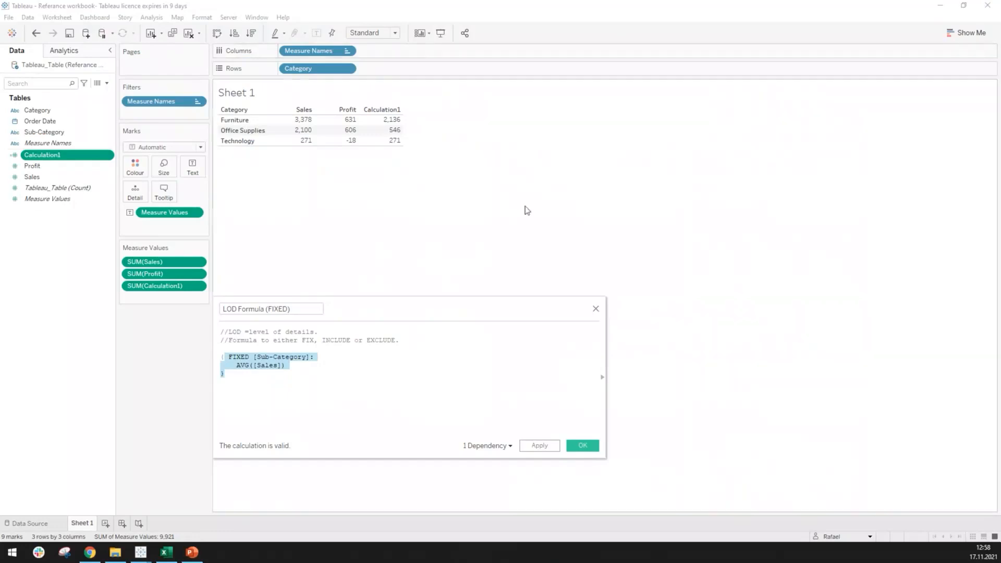
left_click(596, 309)
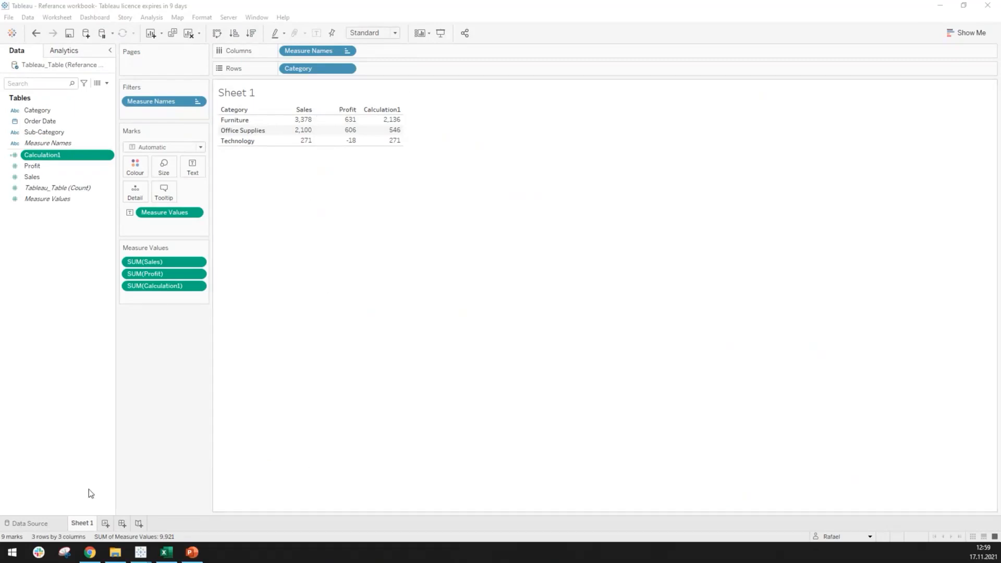
left_click(42, 518)
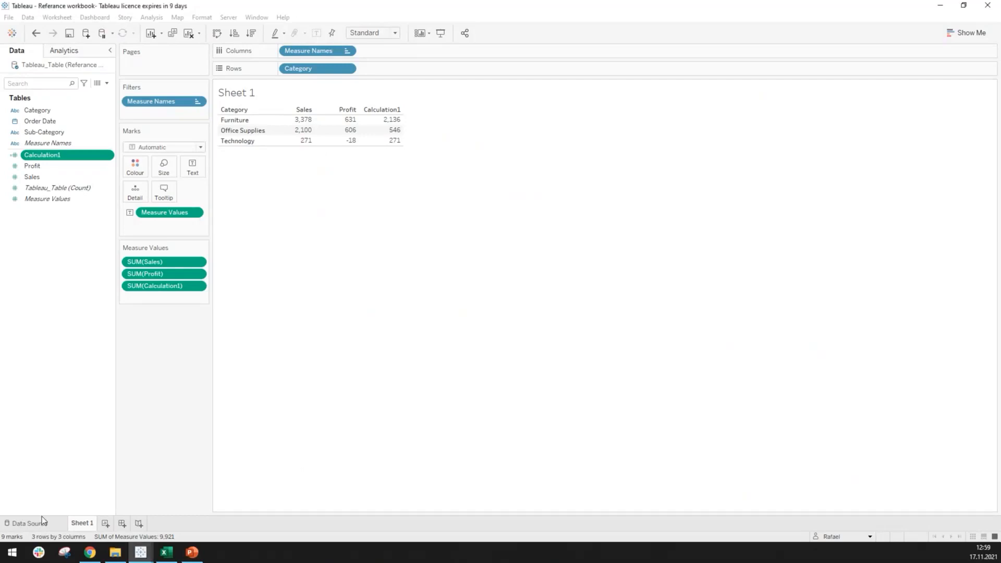